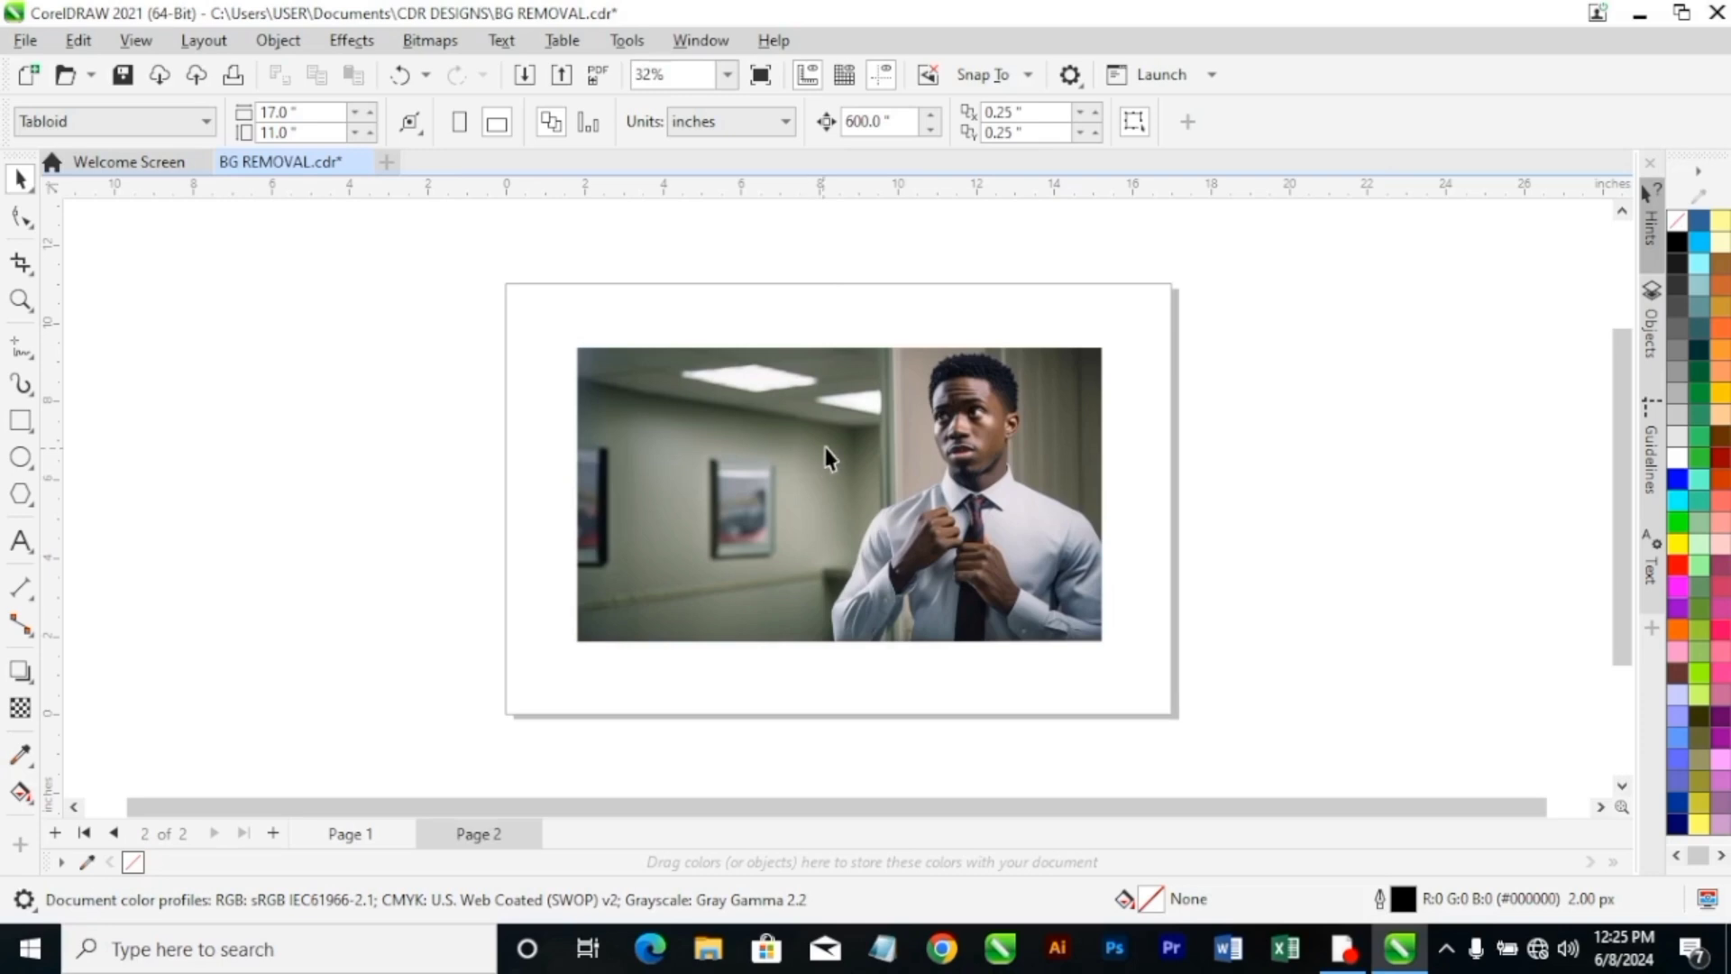
left_click(827, 469)
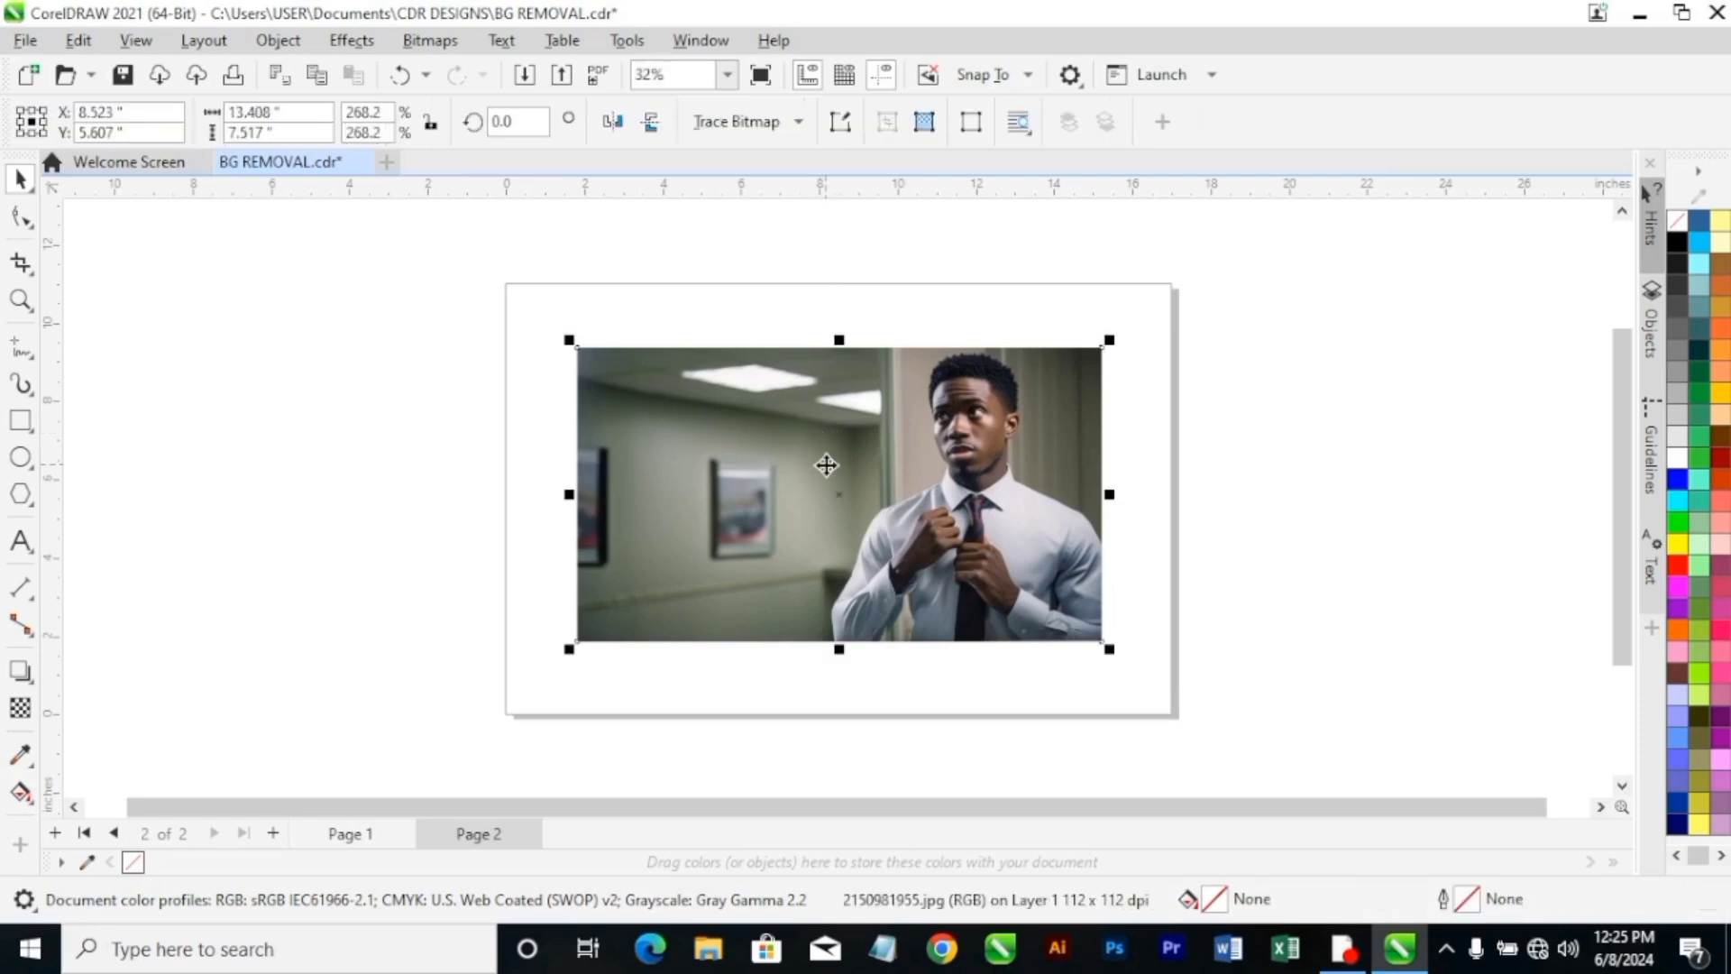
left_click(34, 236)
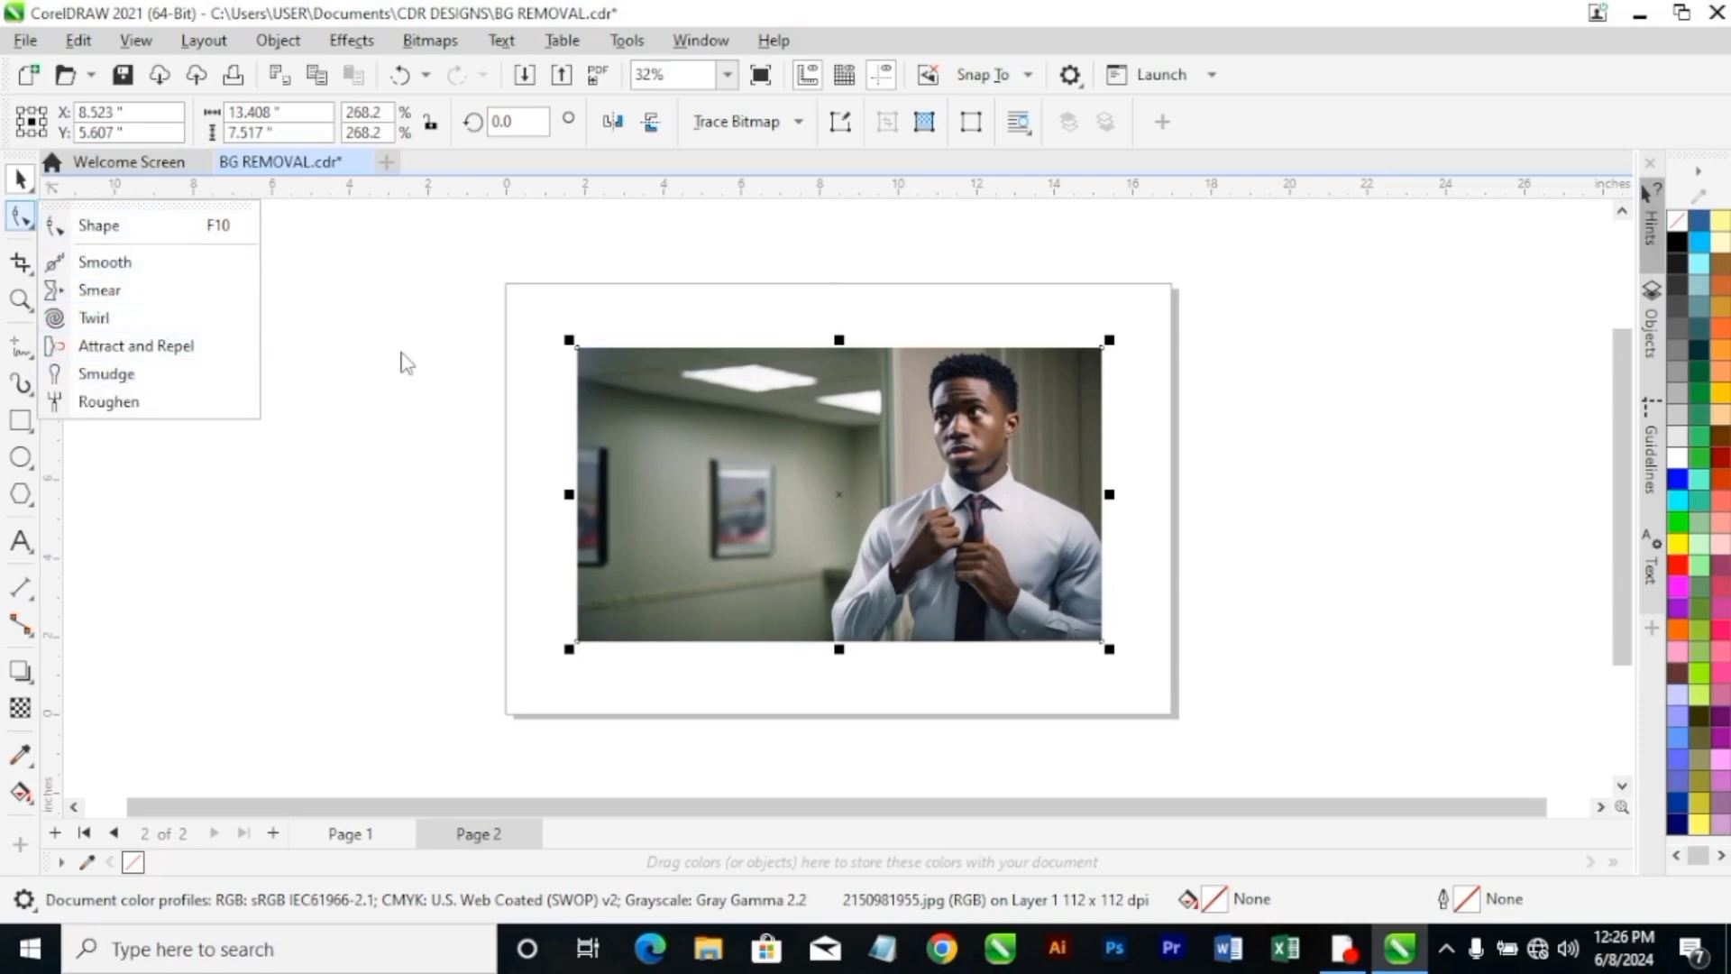
left_click(297, 348)
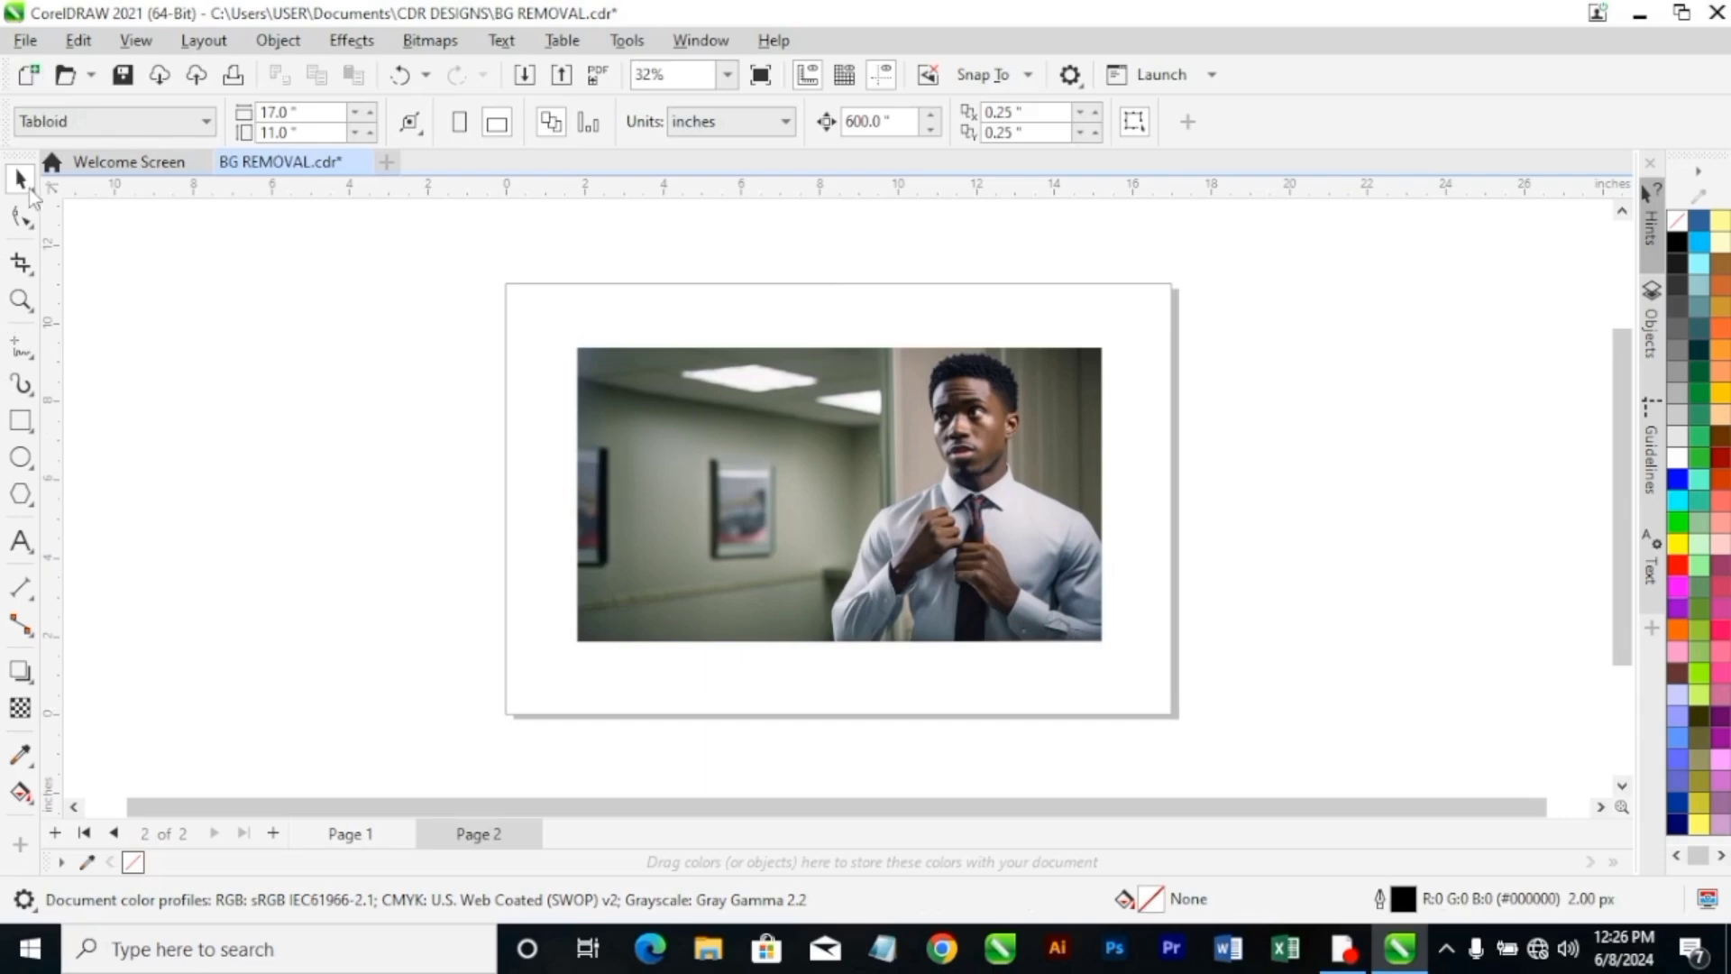
With the Shape tool, move the photo's bottom-left boundary node about 6.7 inches along the bottom edge to the man's elbow.
left_click(30, 190)
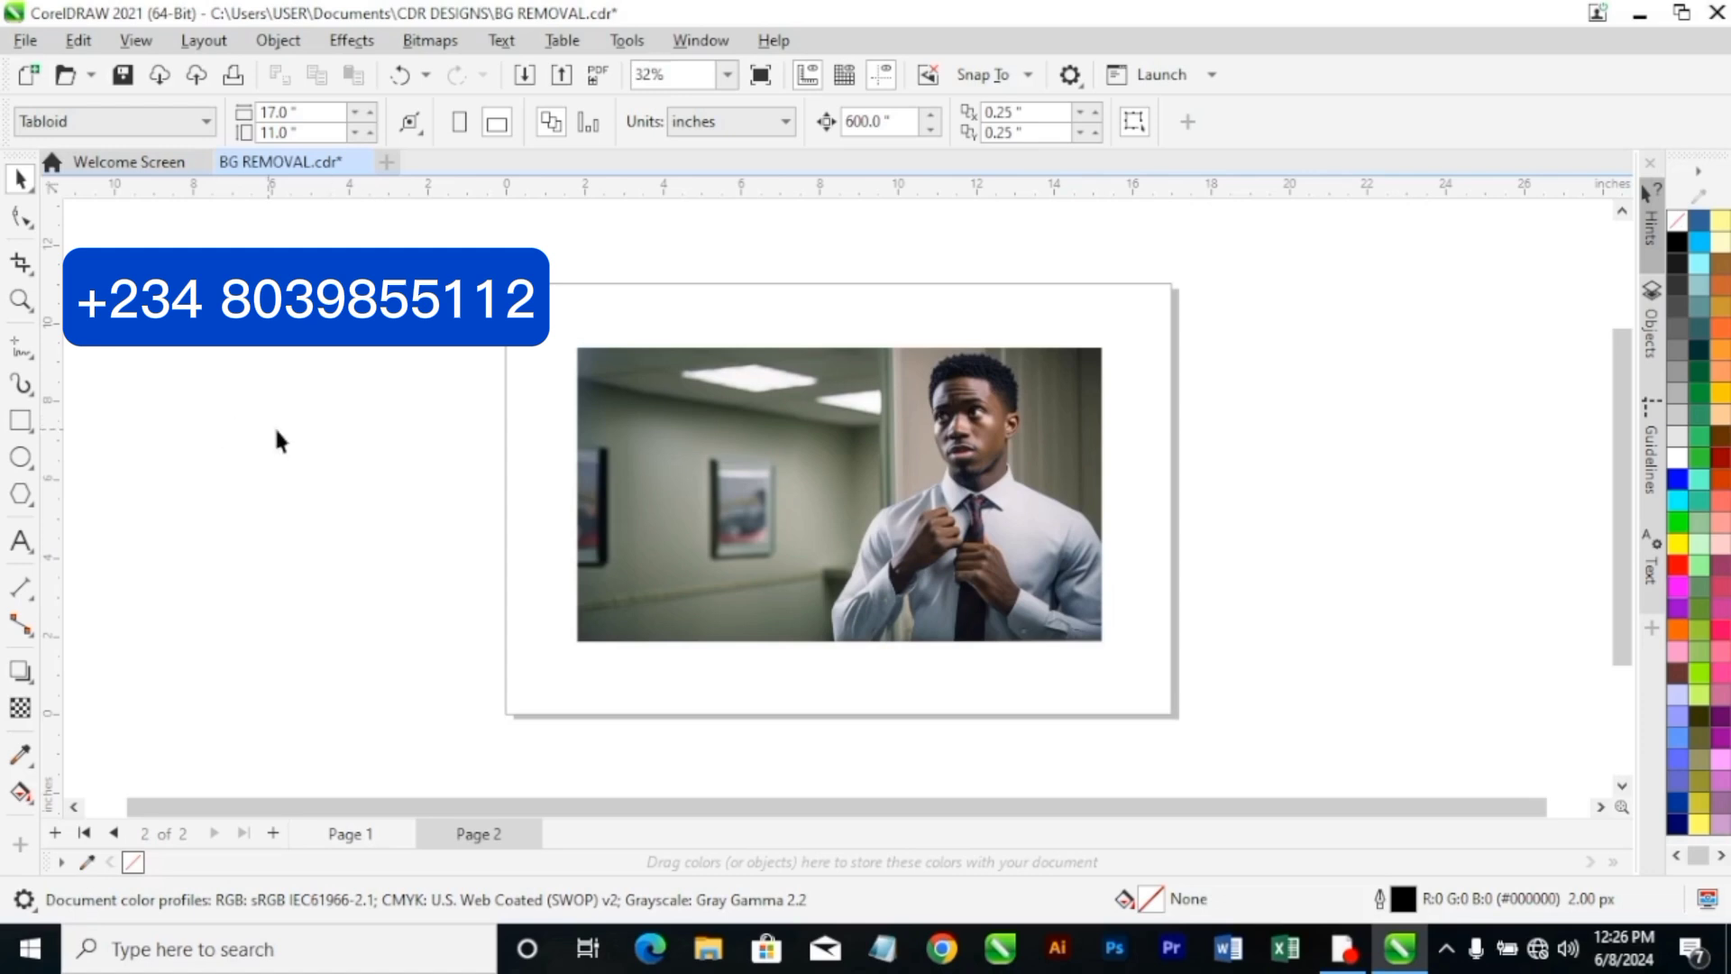
left_click(22, 217)
left_click(833, 446)
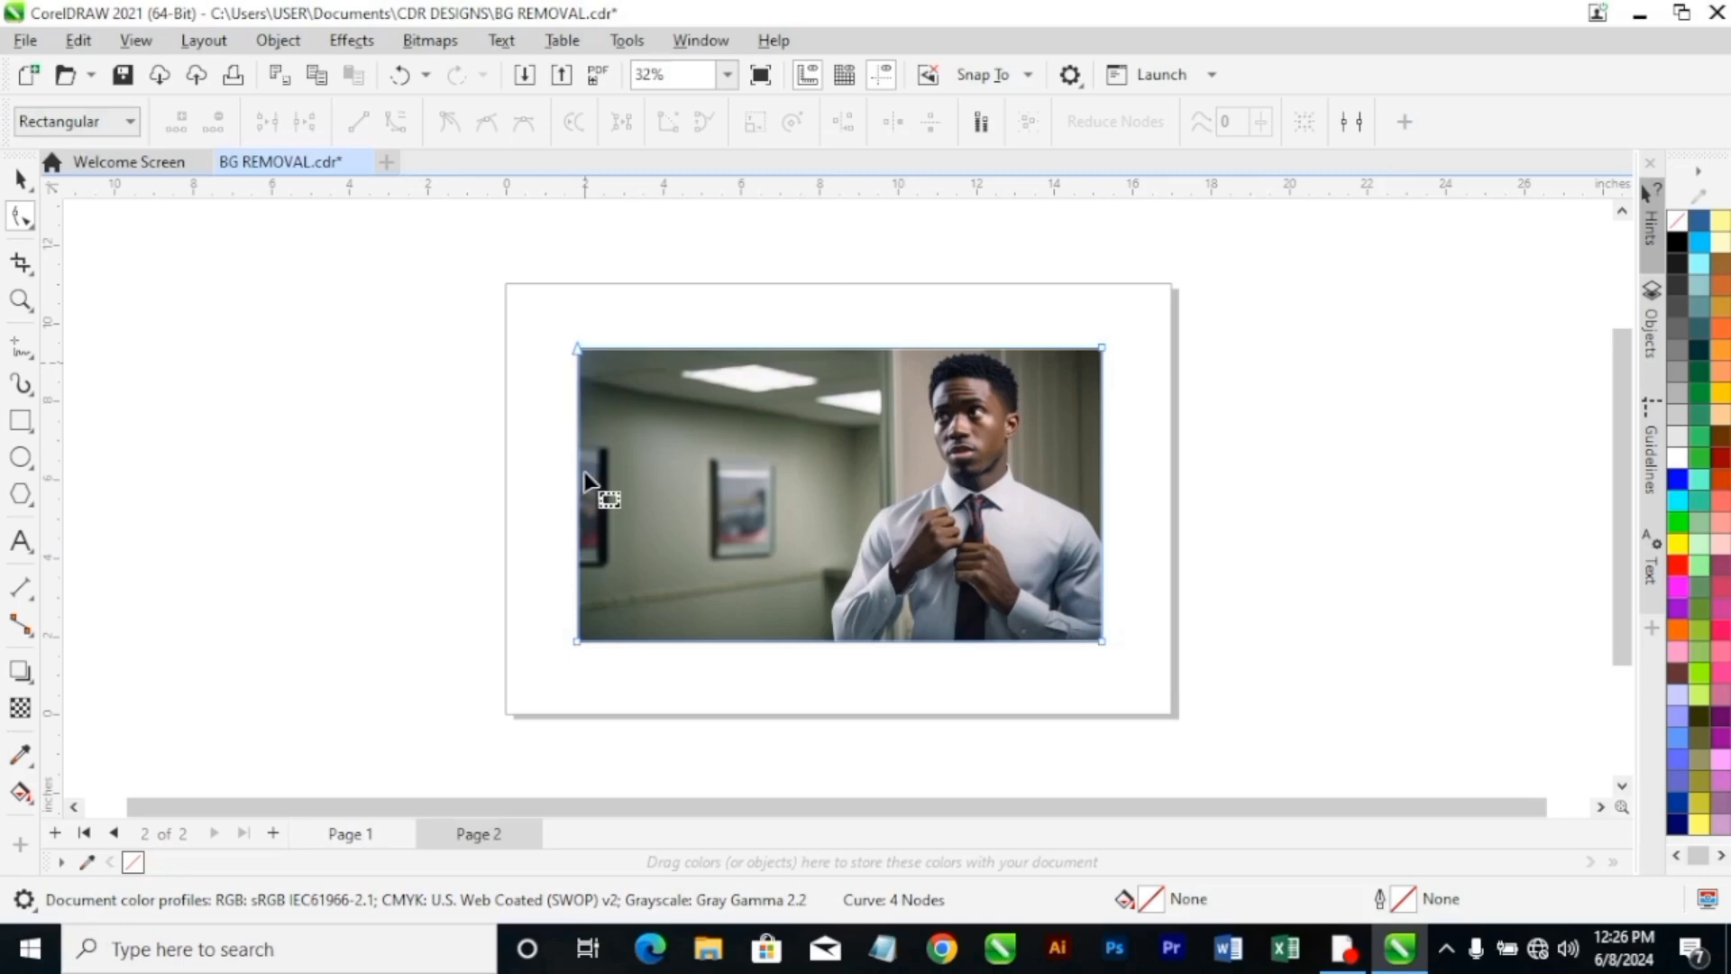
left_click(570, 636)
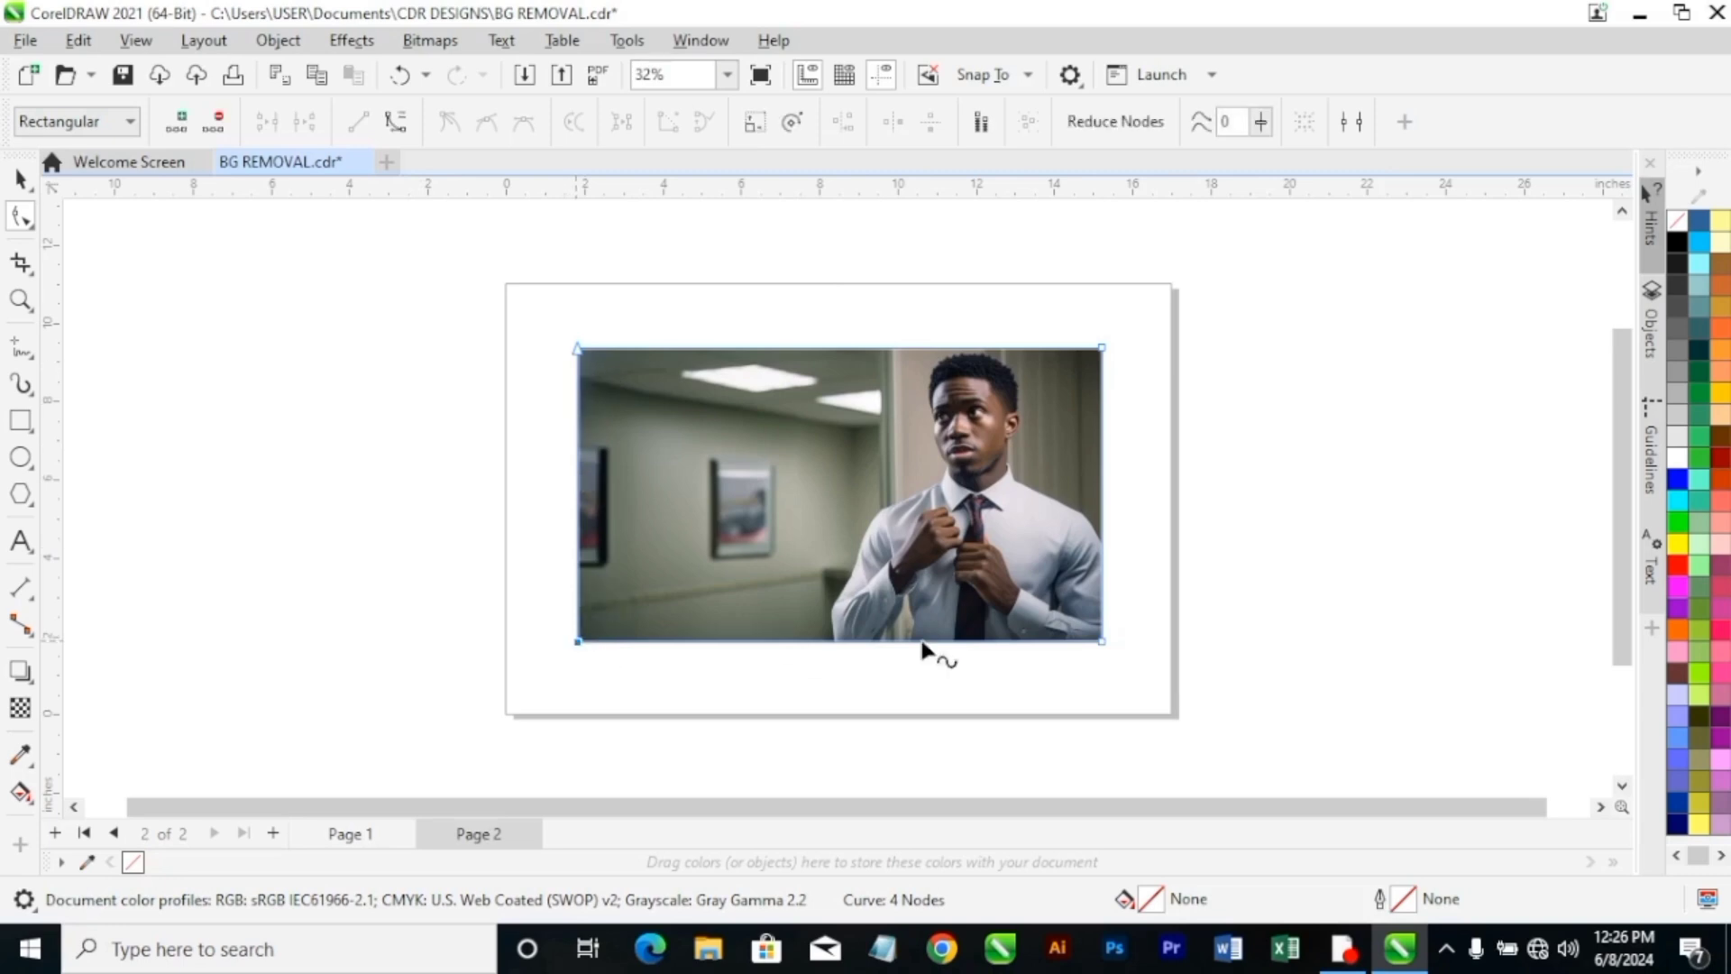
left_click(1103, 349)
scroll(1003, 439, "up", 2)
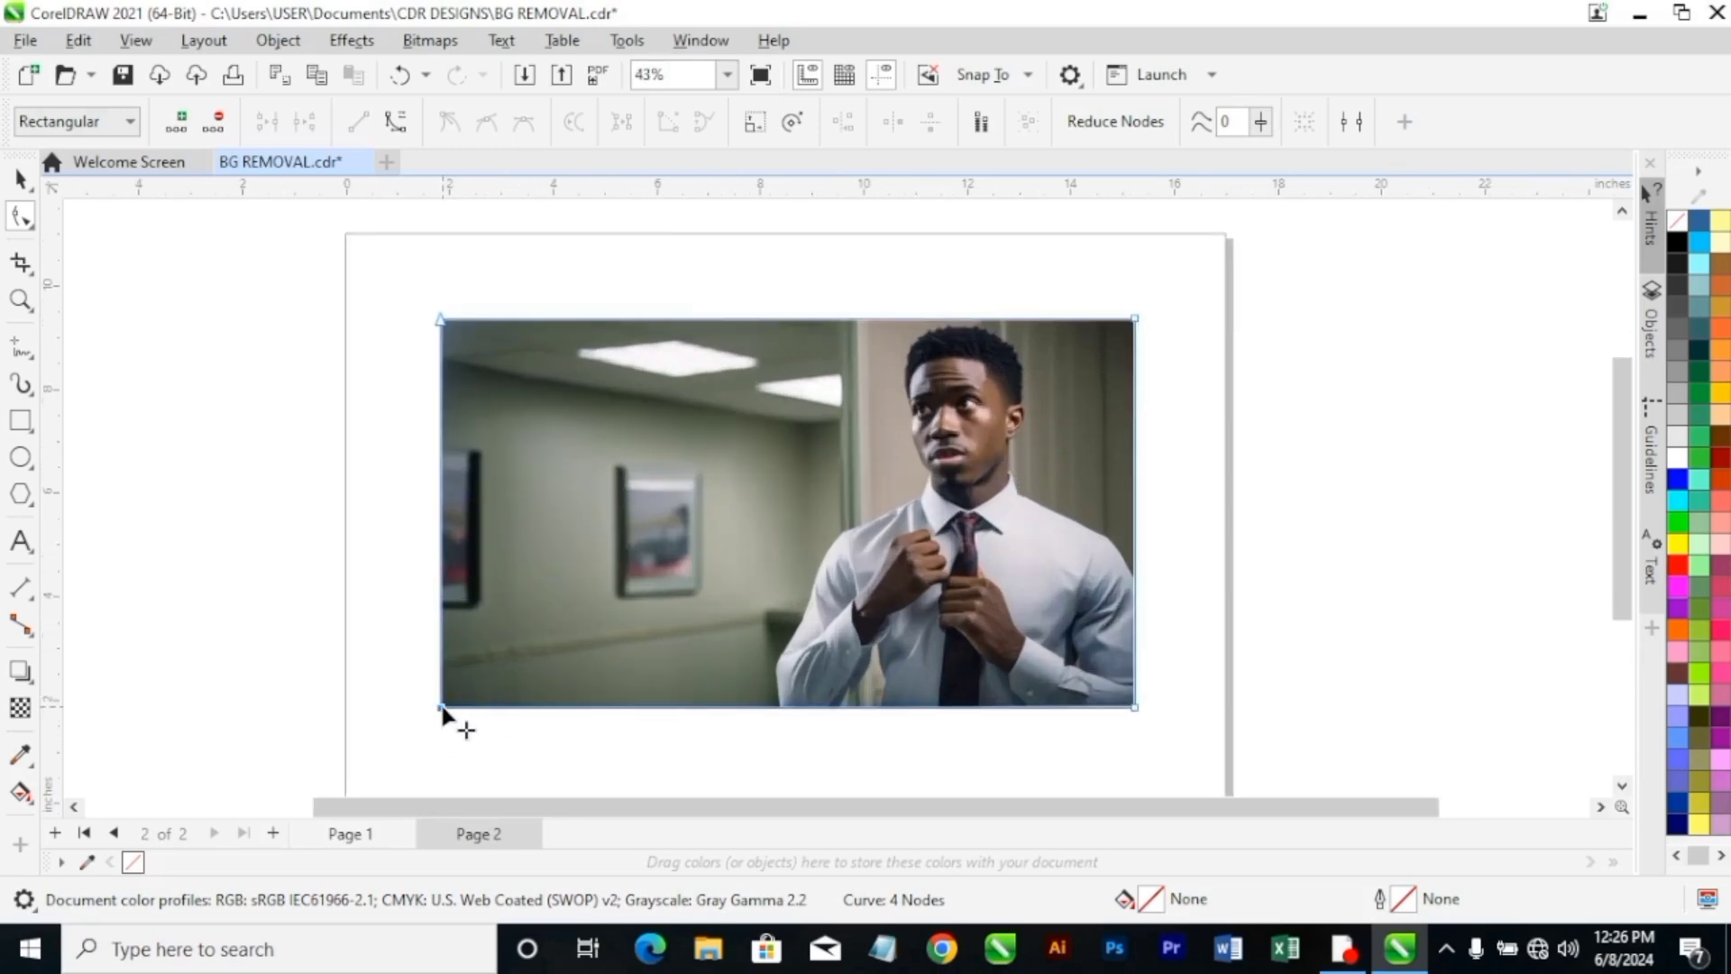
left_click_drag(442, 708, 783, 709)
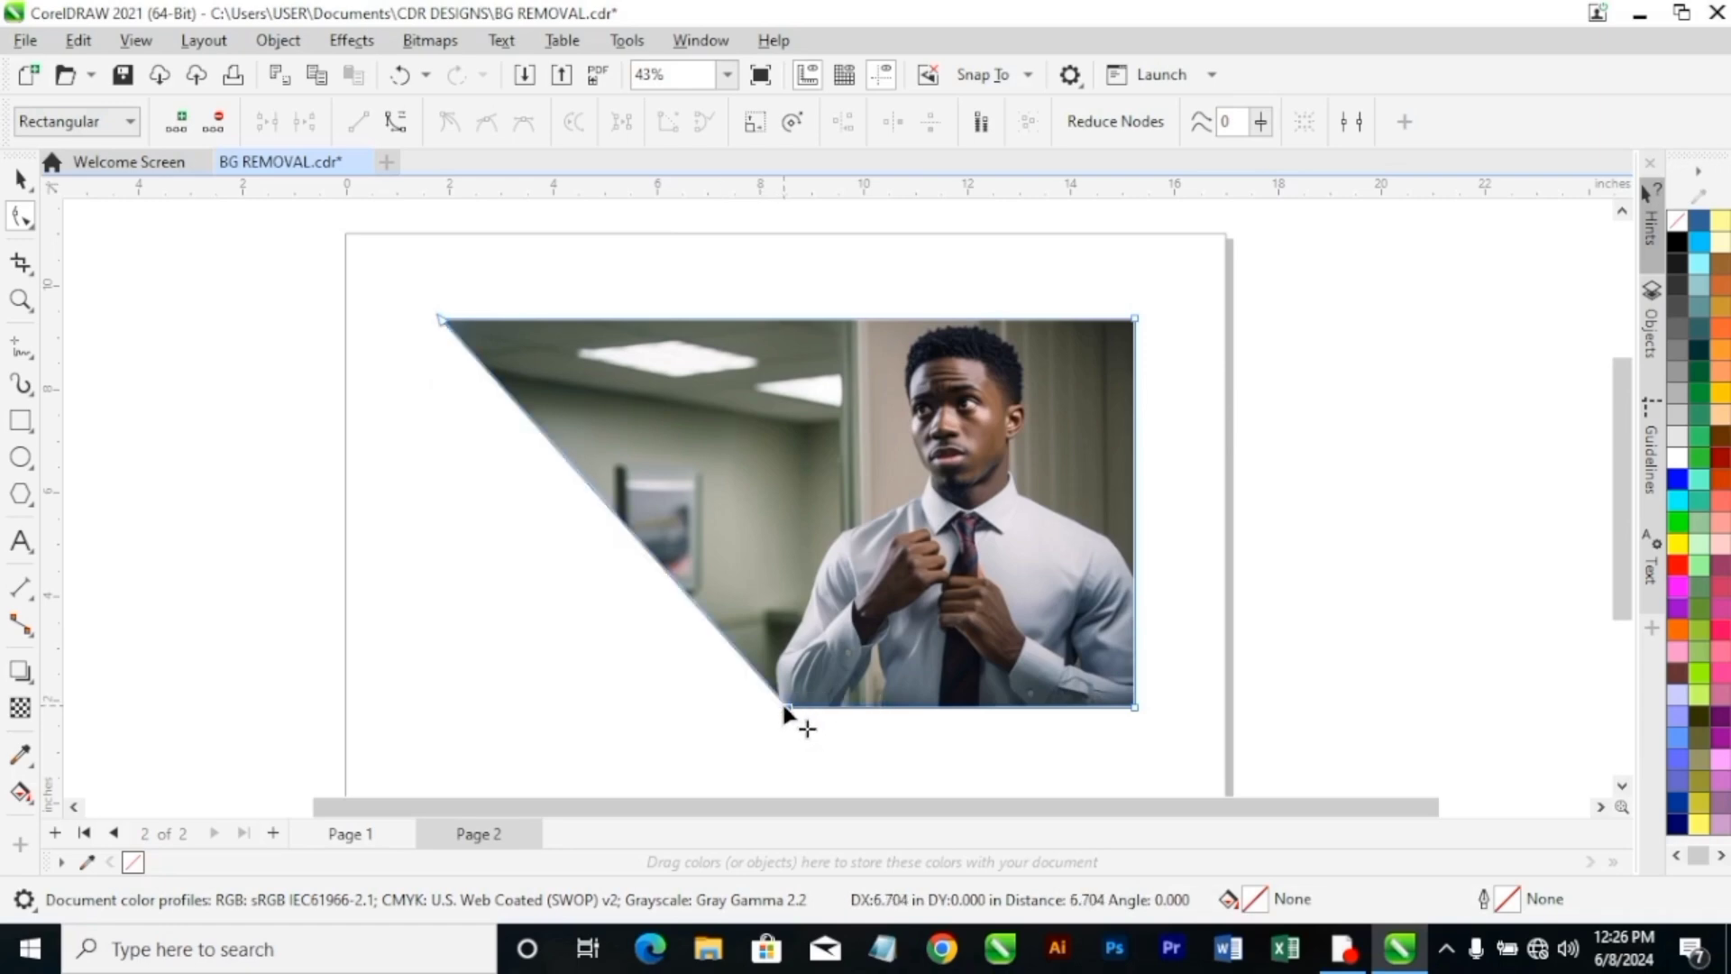
Move the photo's top-left boundary node horizontally inward along the top edge, cutting away more of the office background.
scroll(783, 712, "up", 1)
scroll(845, 604, "down", 1)
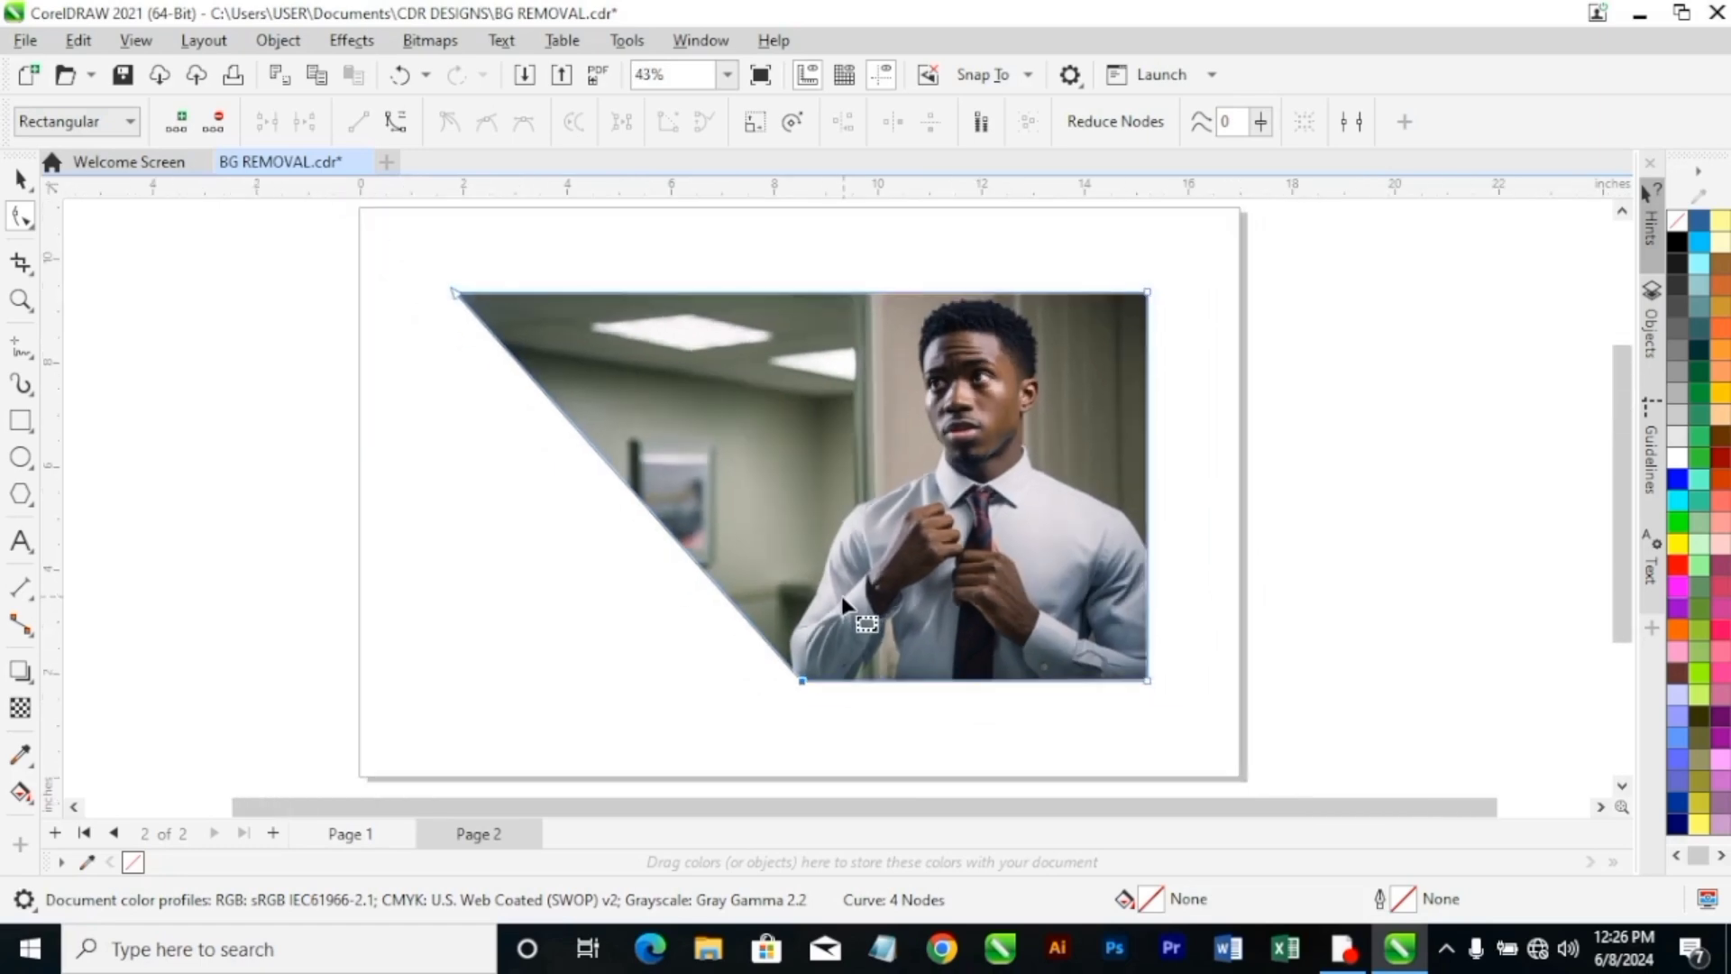
scroll(844, 604, "down", 1)
scroll(788, 457, "up", 2)
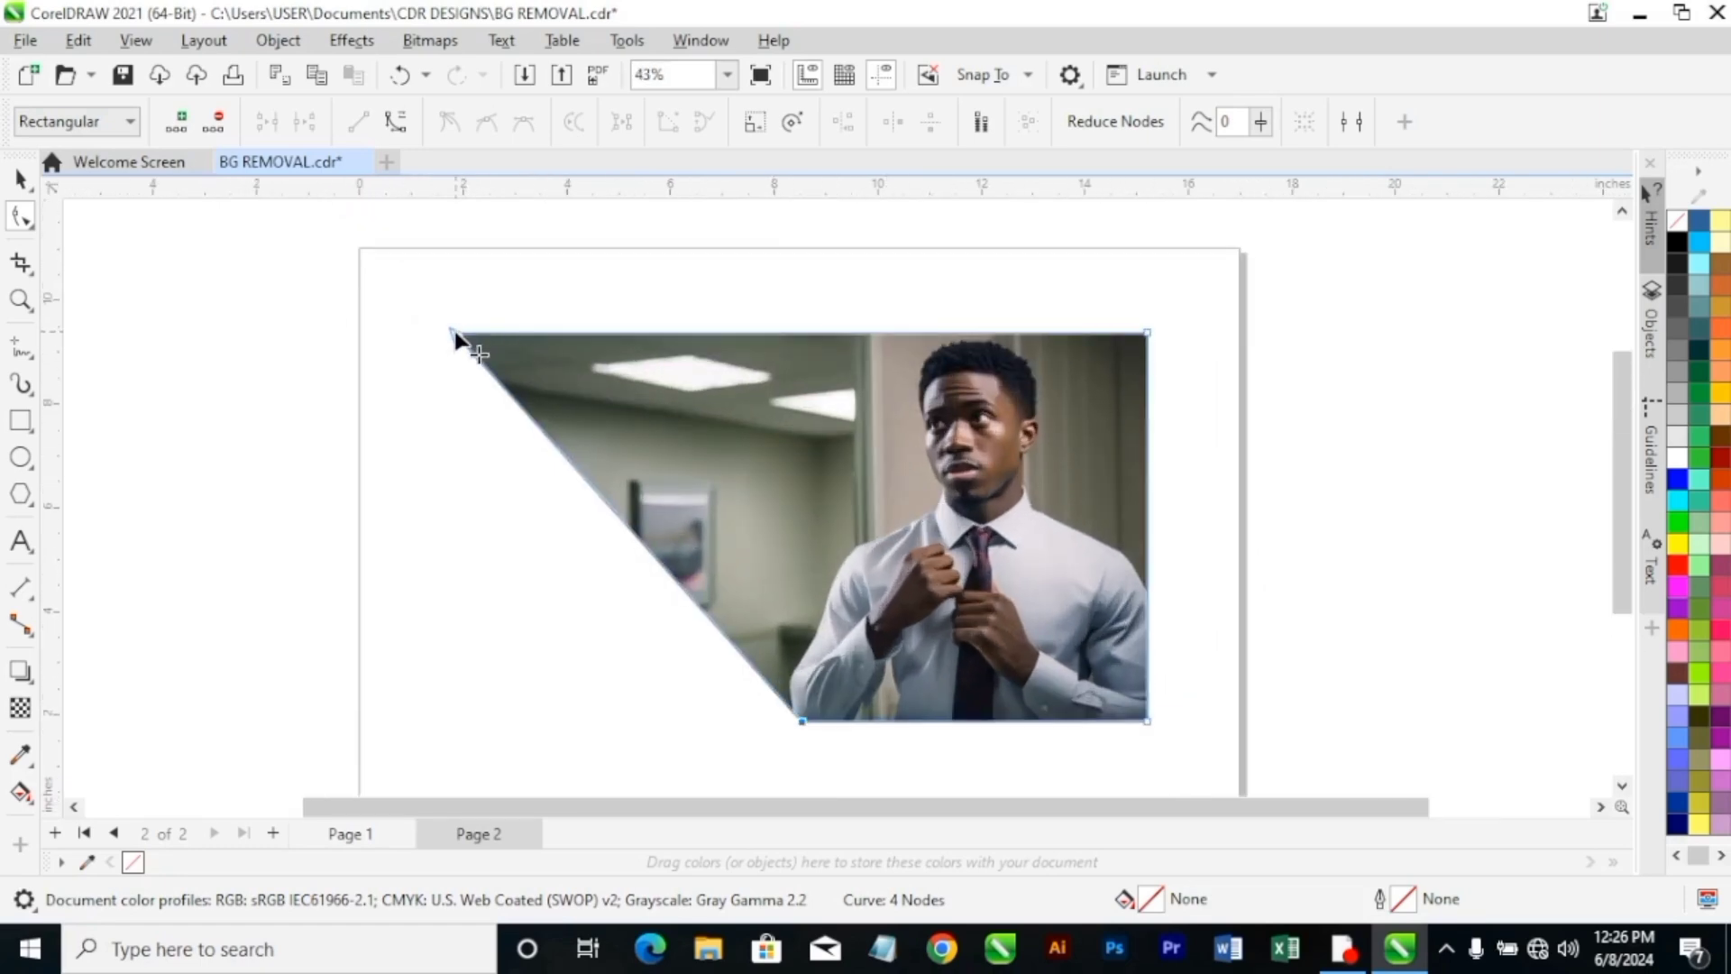
left_click(456, 334)
left_click_drag(457, 336, 649, 333)
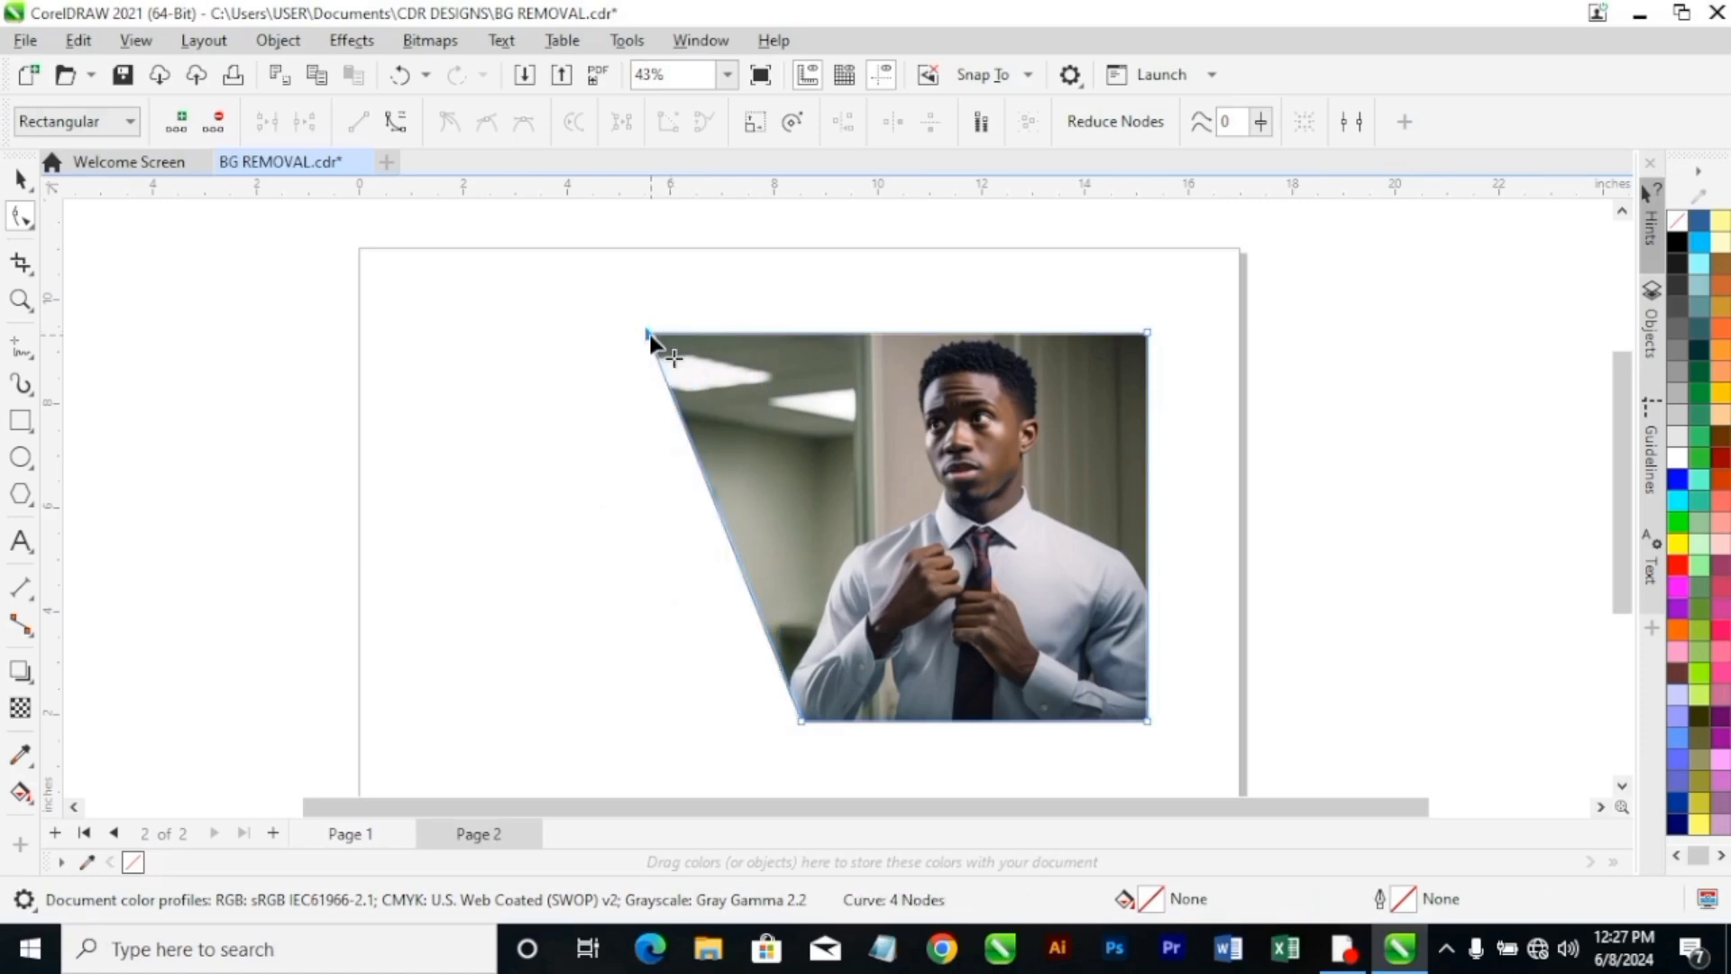
Add a boundary node on the slanted edge where it meets the man's elbow, just above the bottom corner.
scroll(786, 719, "up", 2)
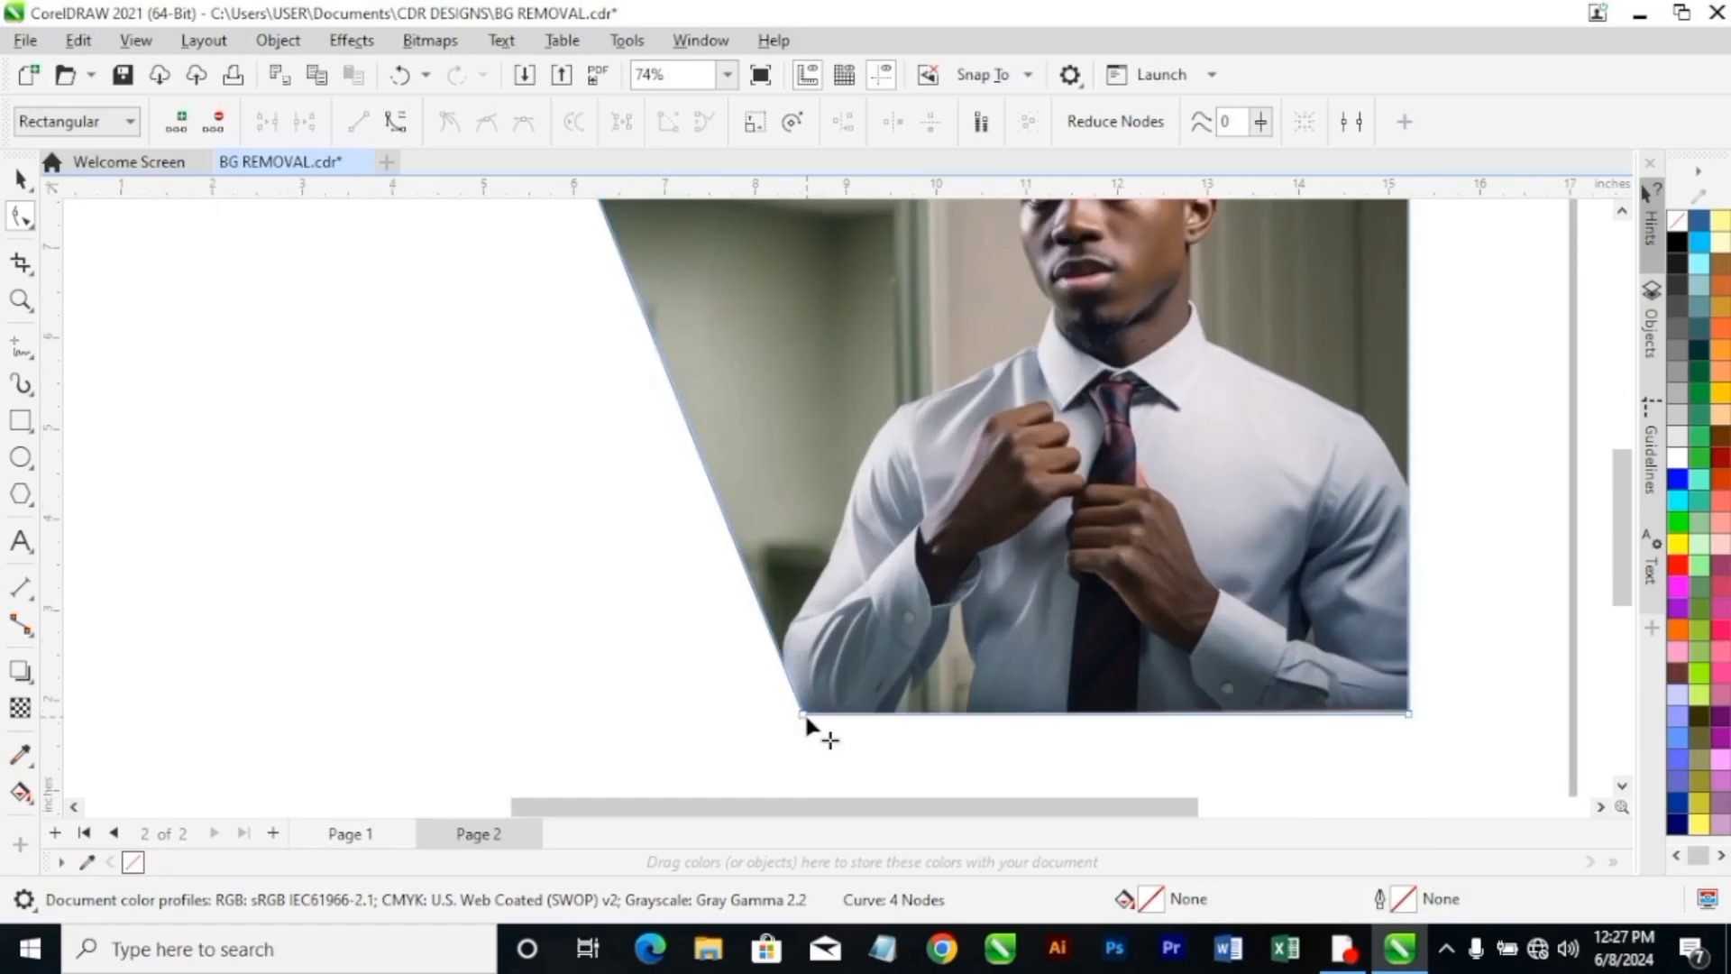
double_click(776, 651)
key("ctrl+z")
left_click(779, 657)
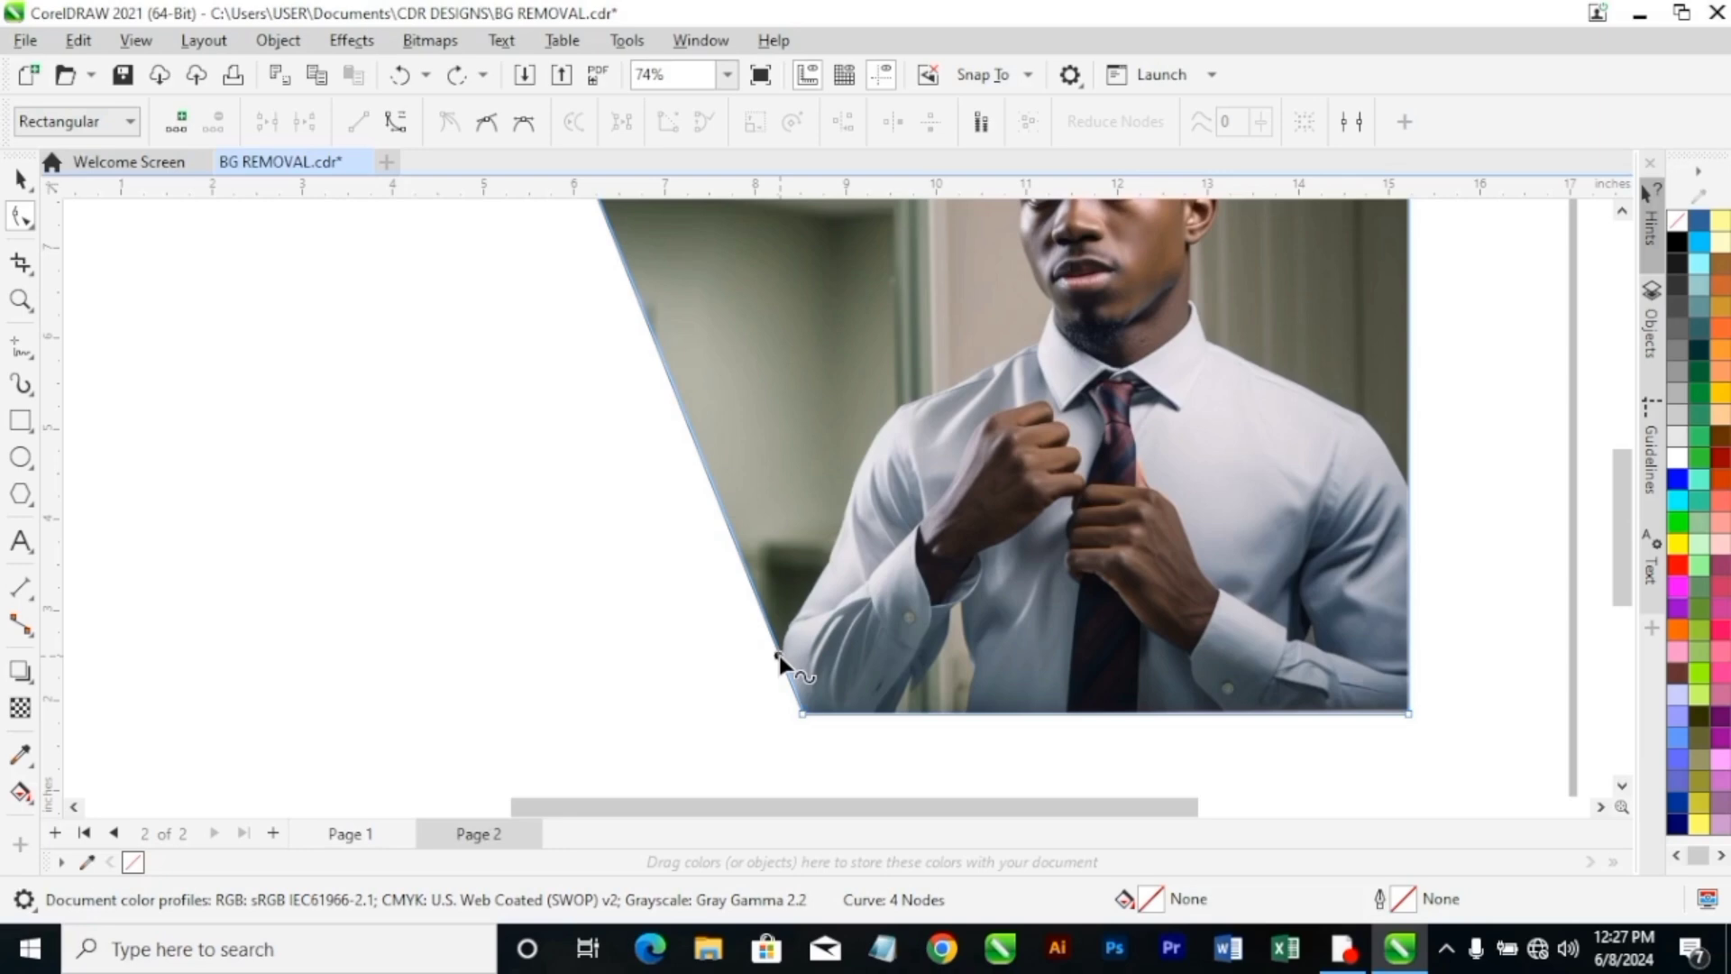
right_click(779, 657)
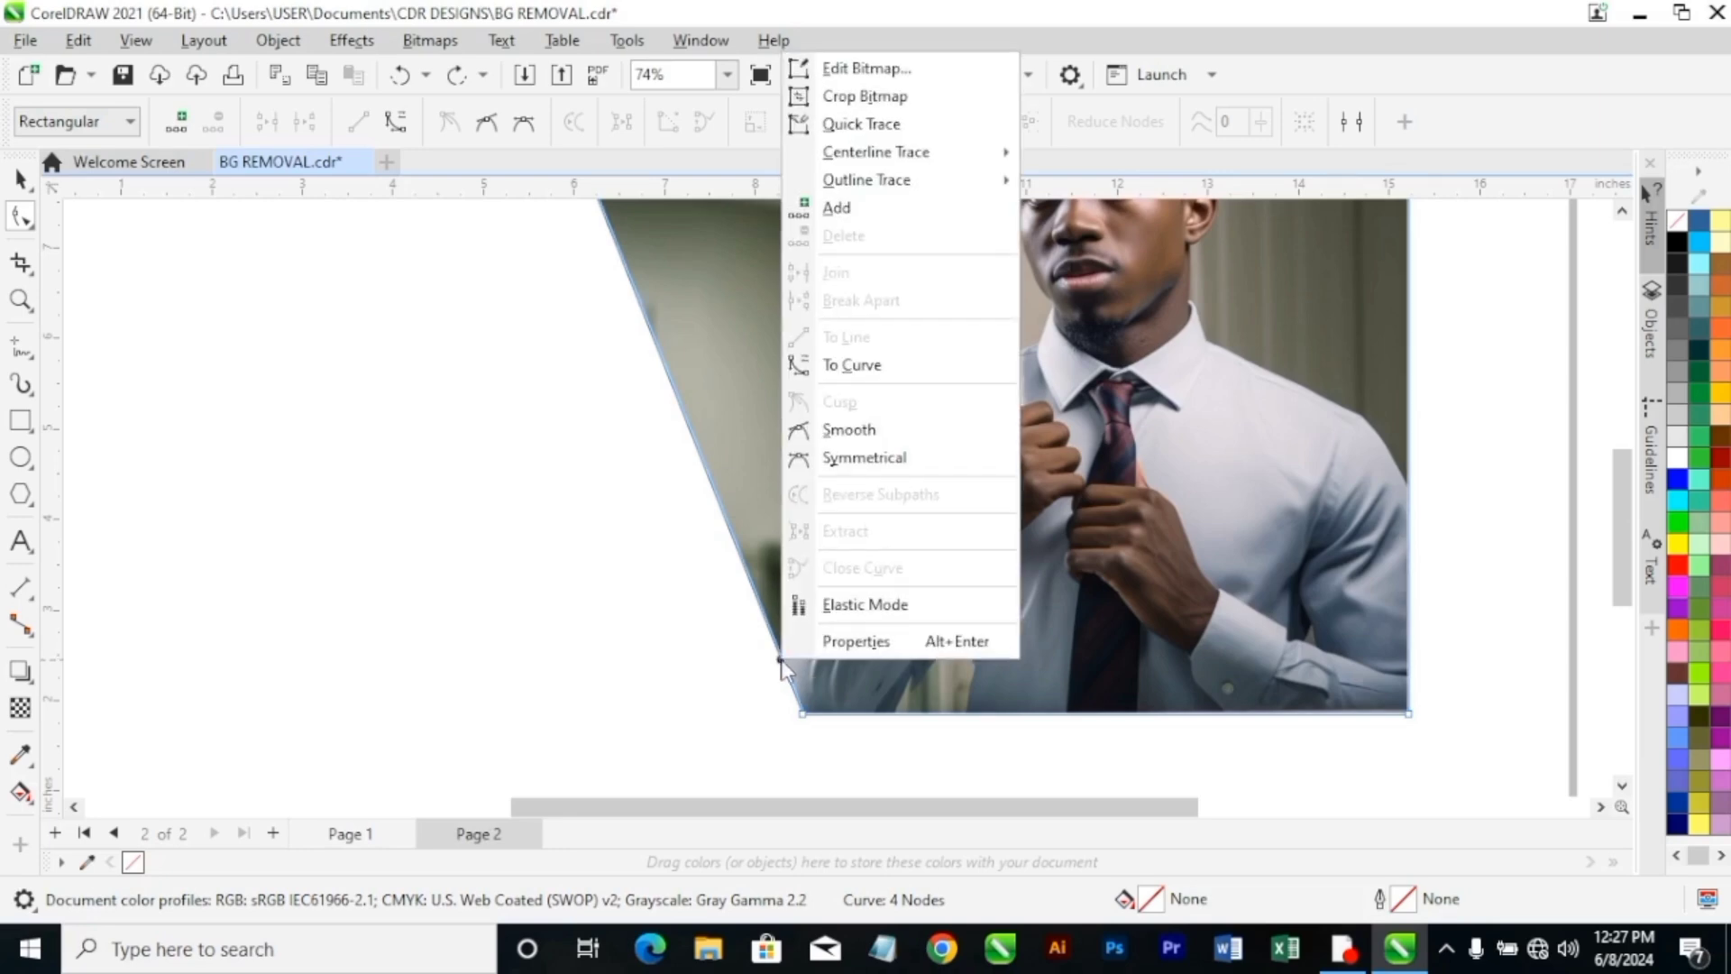
left_click(861, 205)
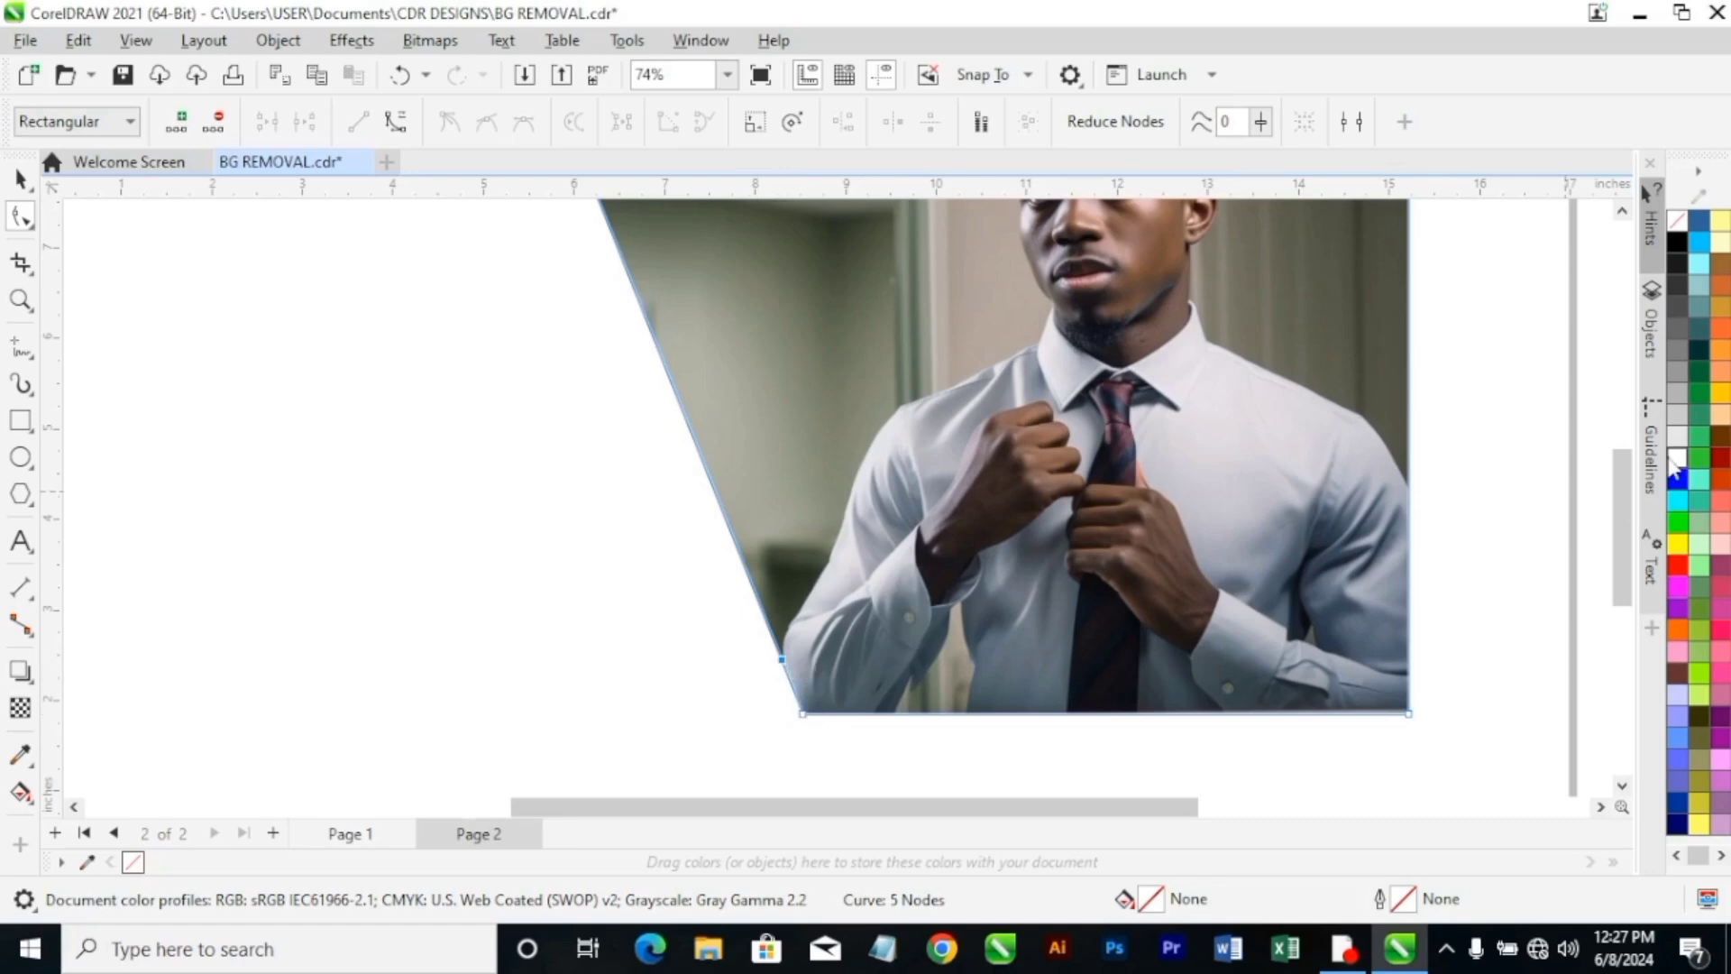
Move the photo's top-left boundary node further inward along the top edge so it sits roughly above the man's elbow.
mouse_move(1619, 529)
left_mouse_down()
mouse_move(1614, 483)
mouse_move(1611, 540)
left_mouse_up()
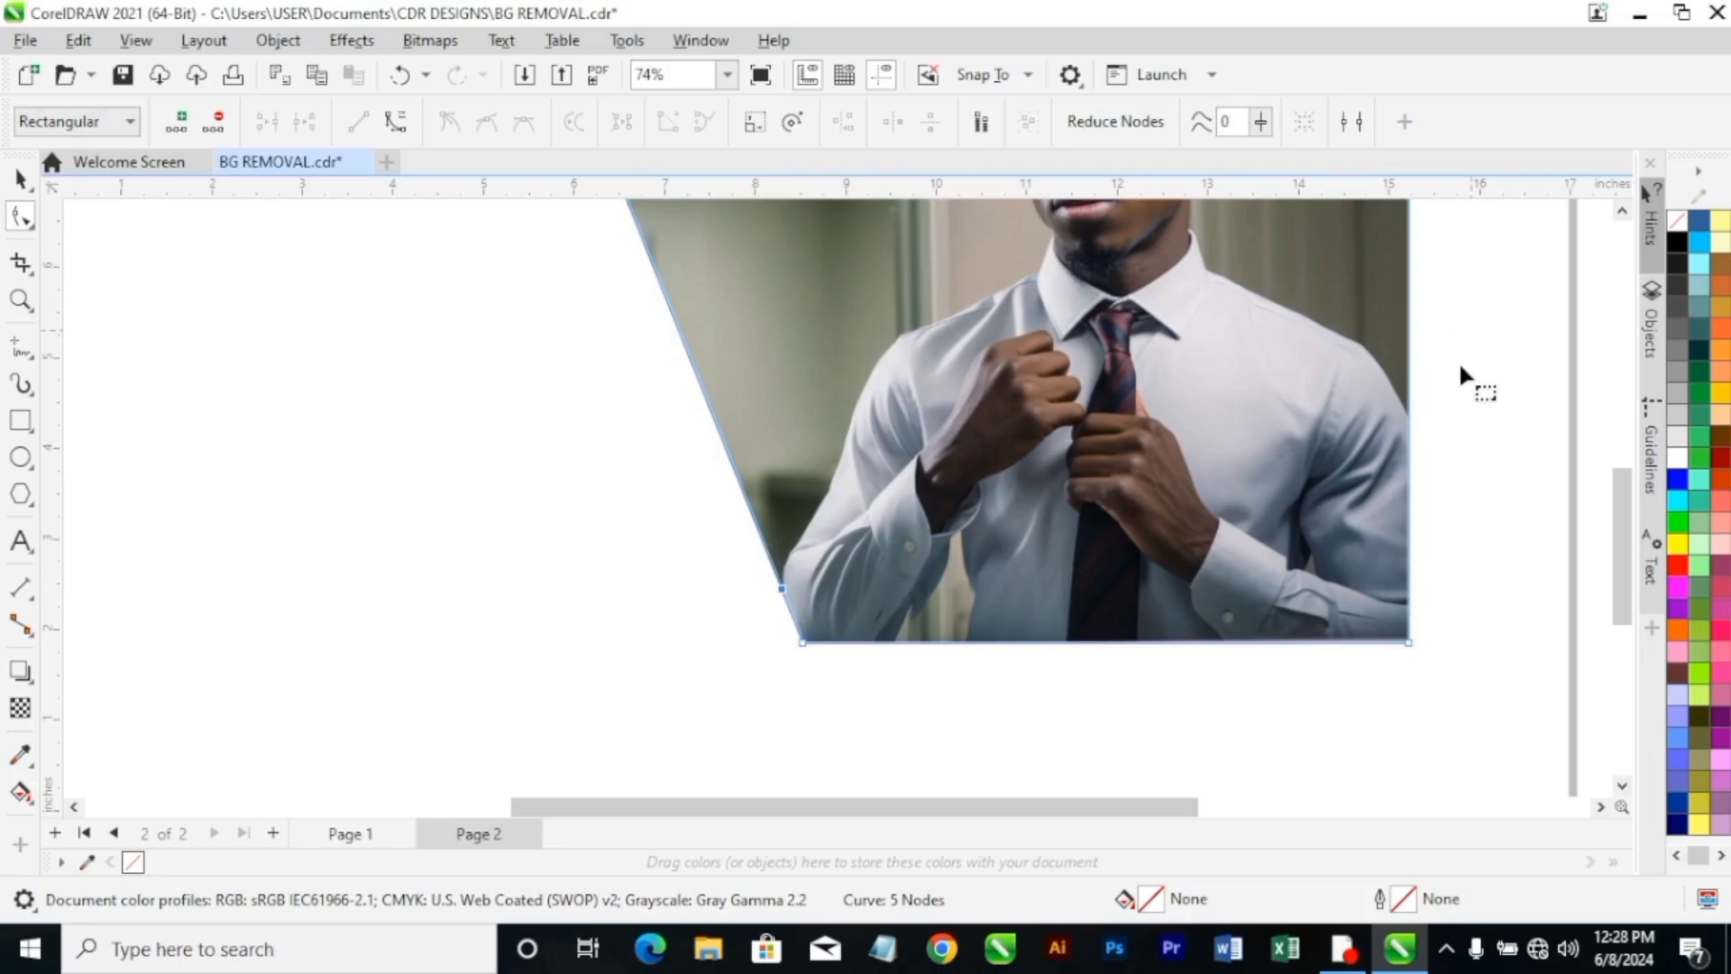
scroll(1459, 361, "down", 1)
left_click(1622, 210)
left_click(1623, 210)
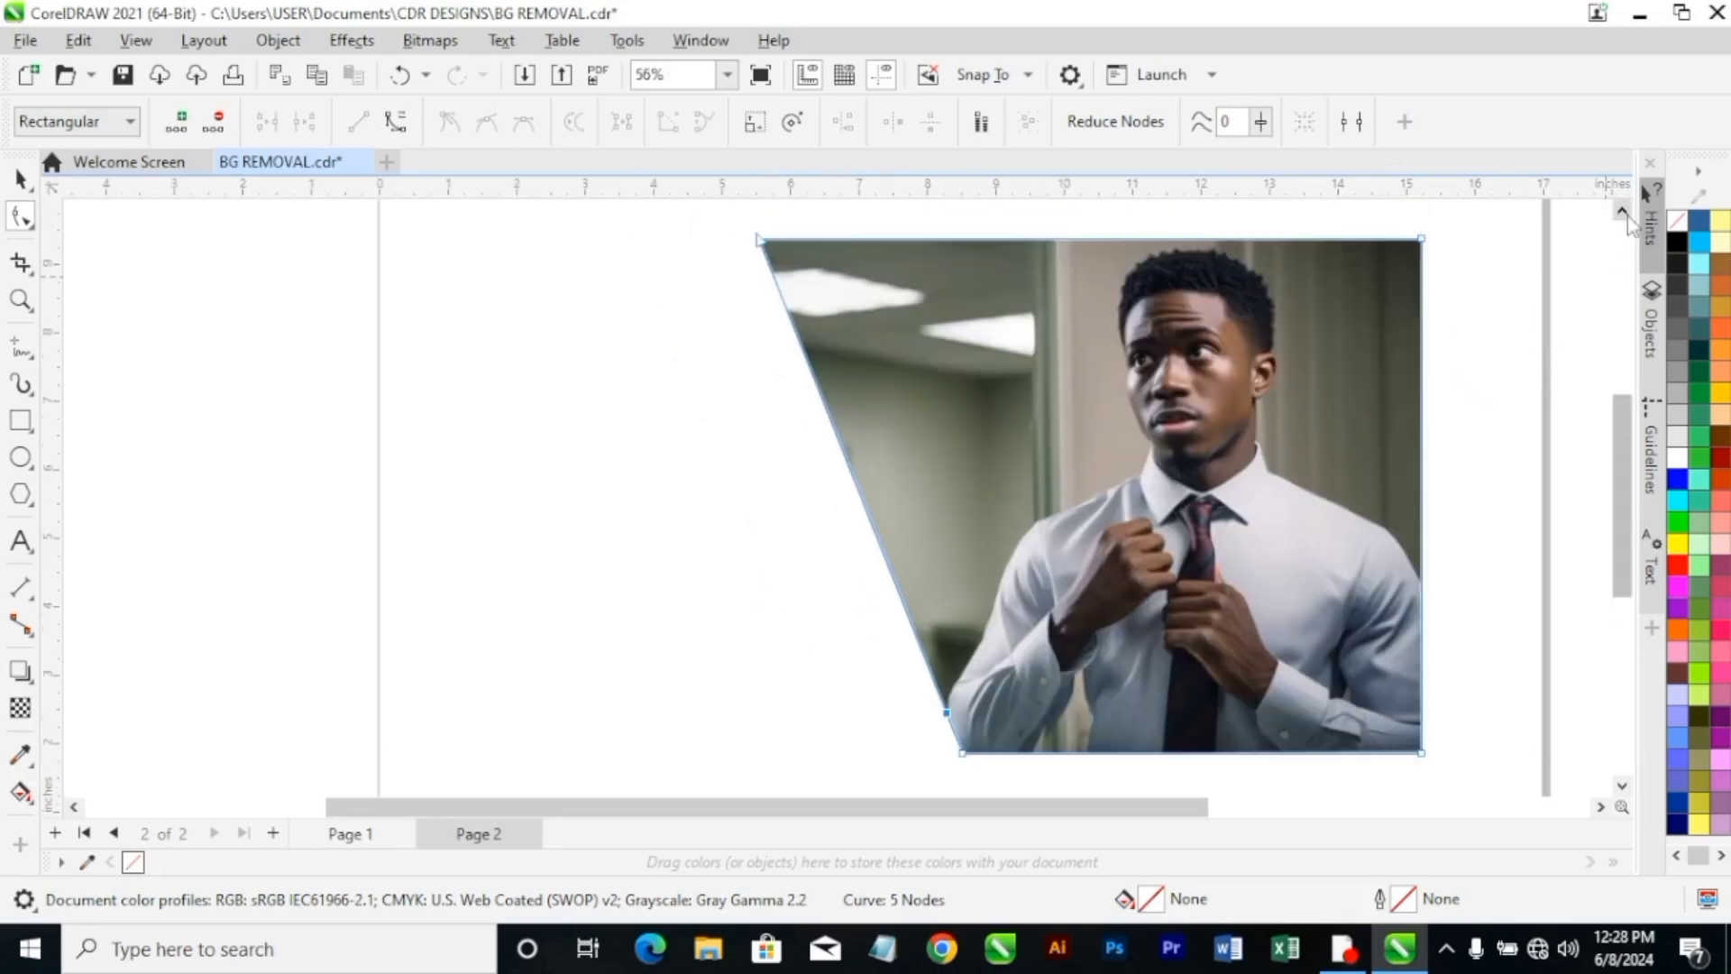
left_click_drag(1123, 810, 1182, 807)
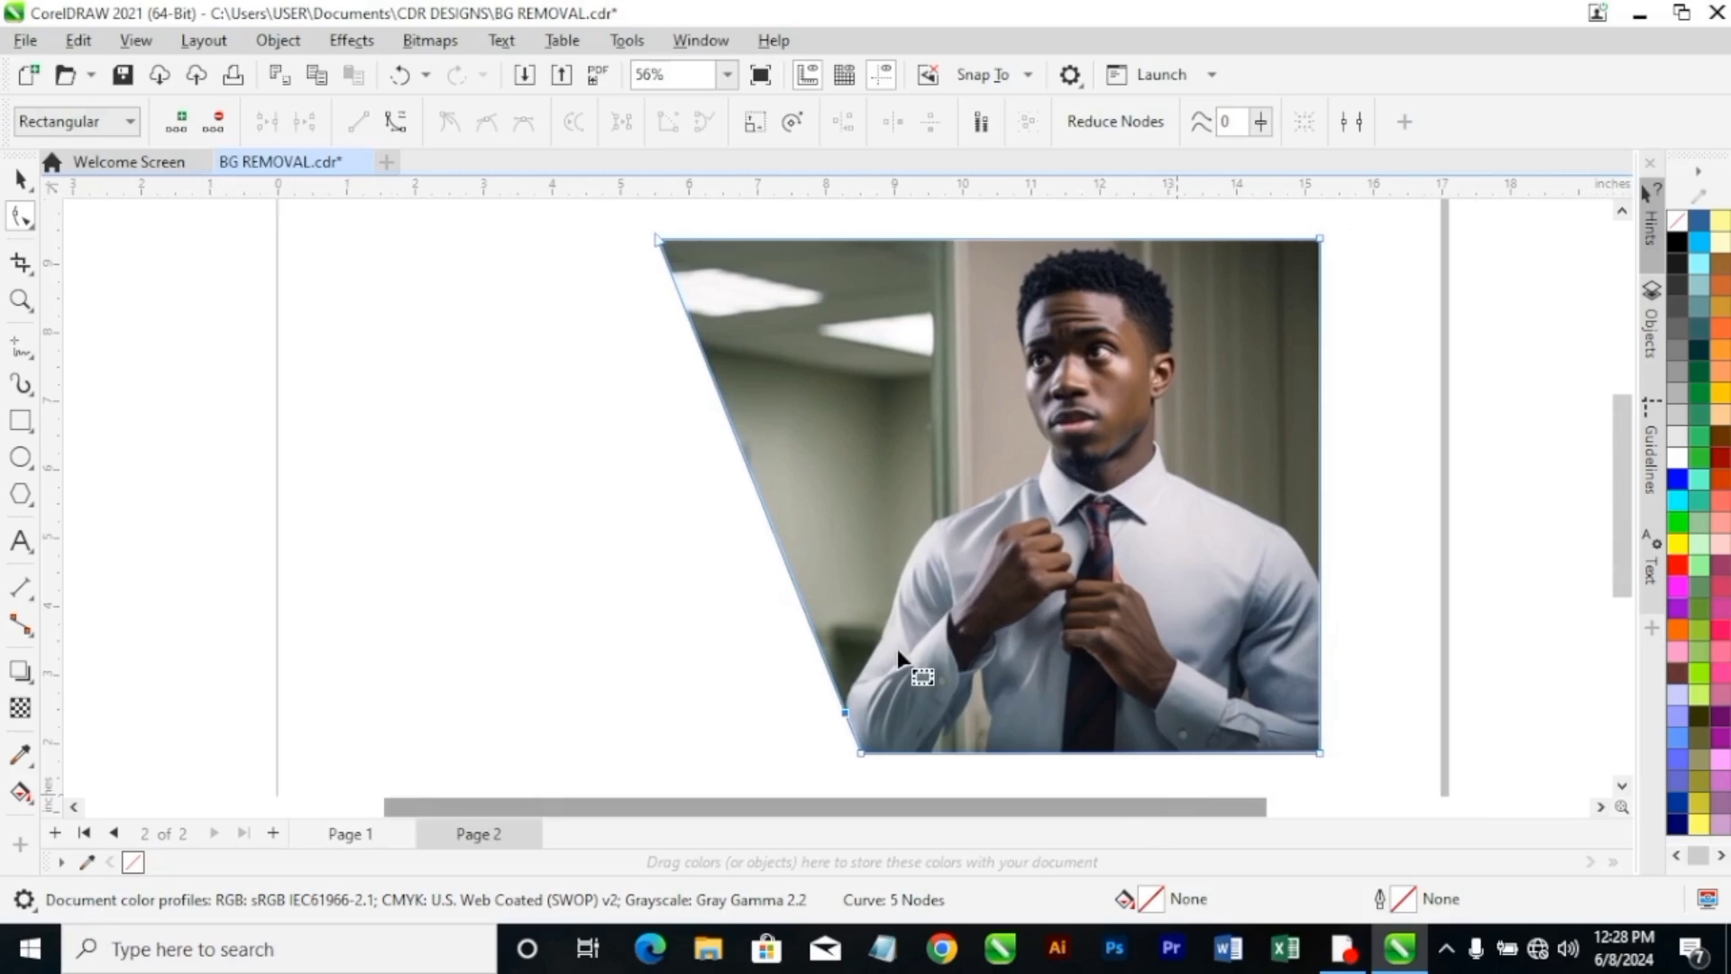
scroll(841, 695, "up", 2)
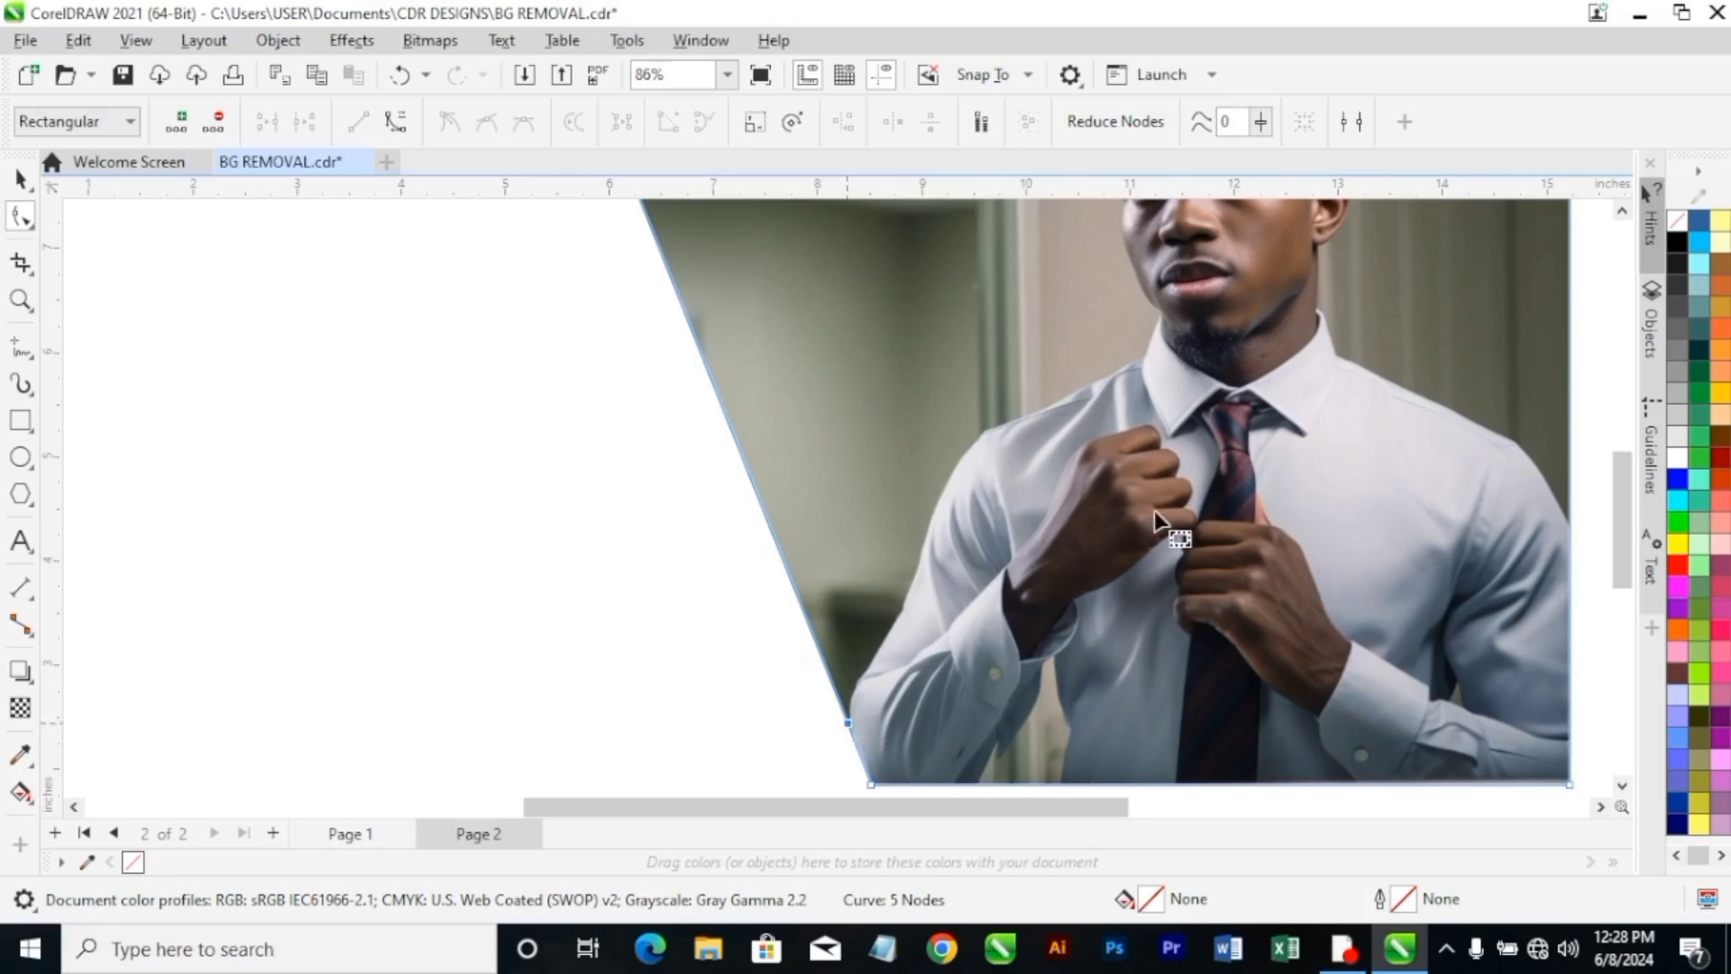
scroll(1204, 487, "down", 1)
scroll(1144, 458, "down", 1)
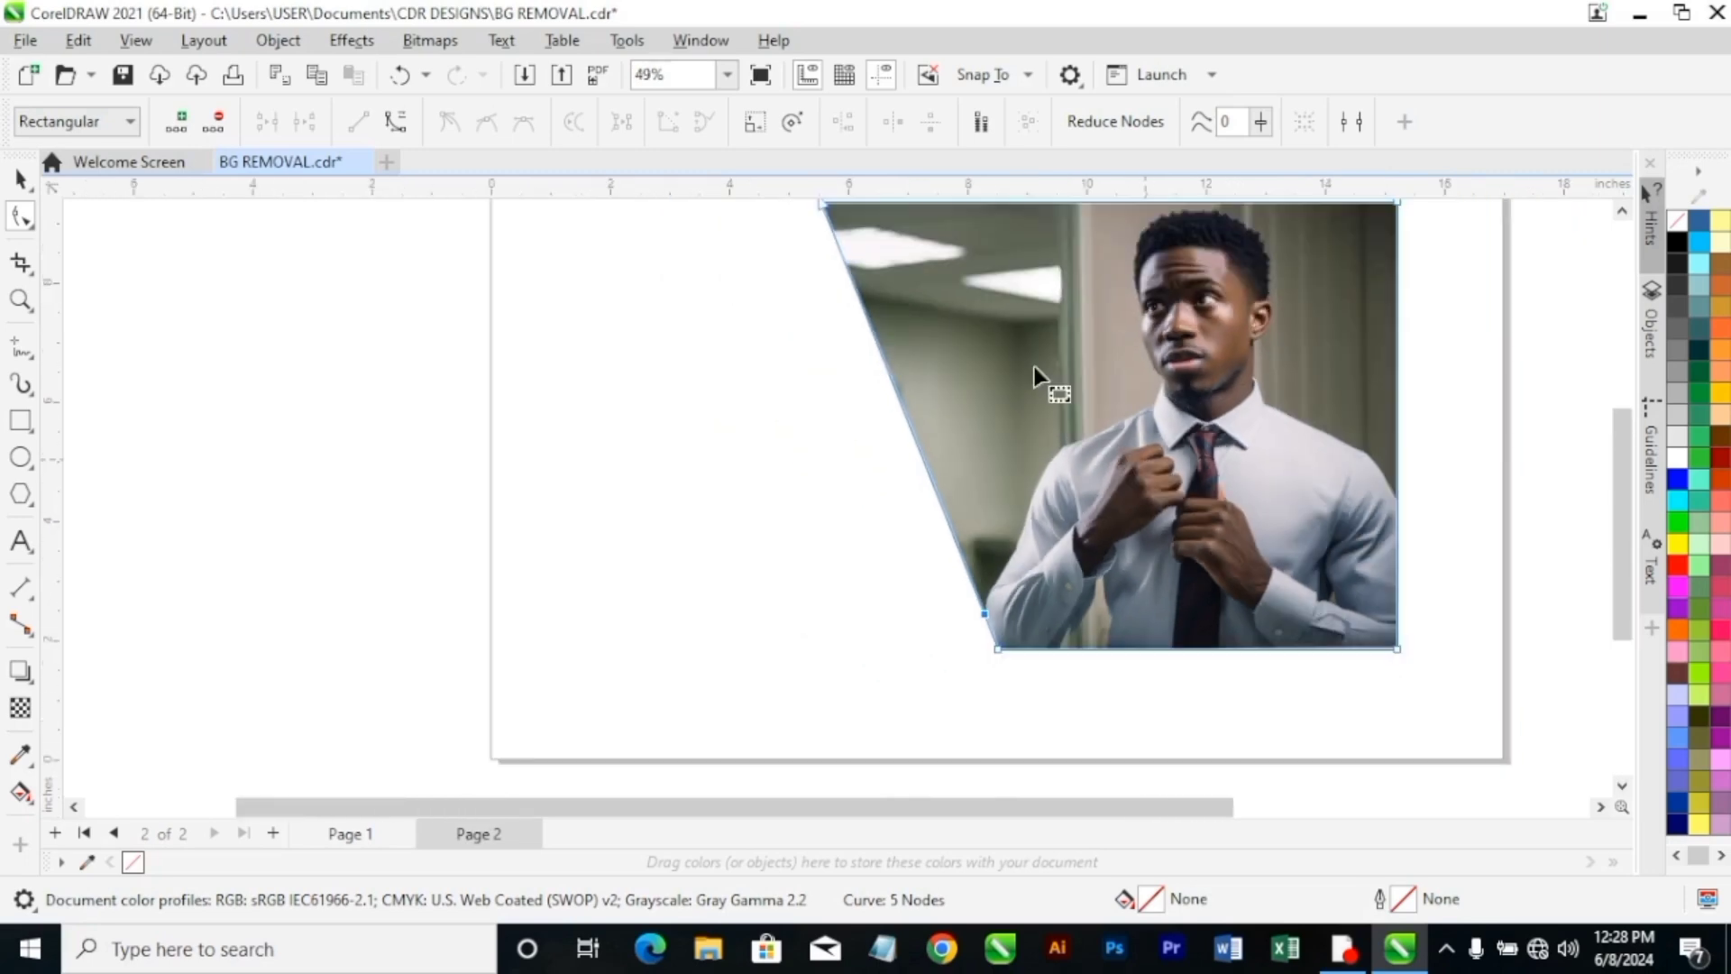
left_click(1622, 213)
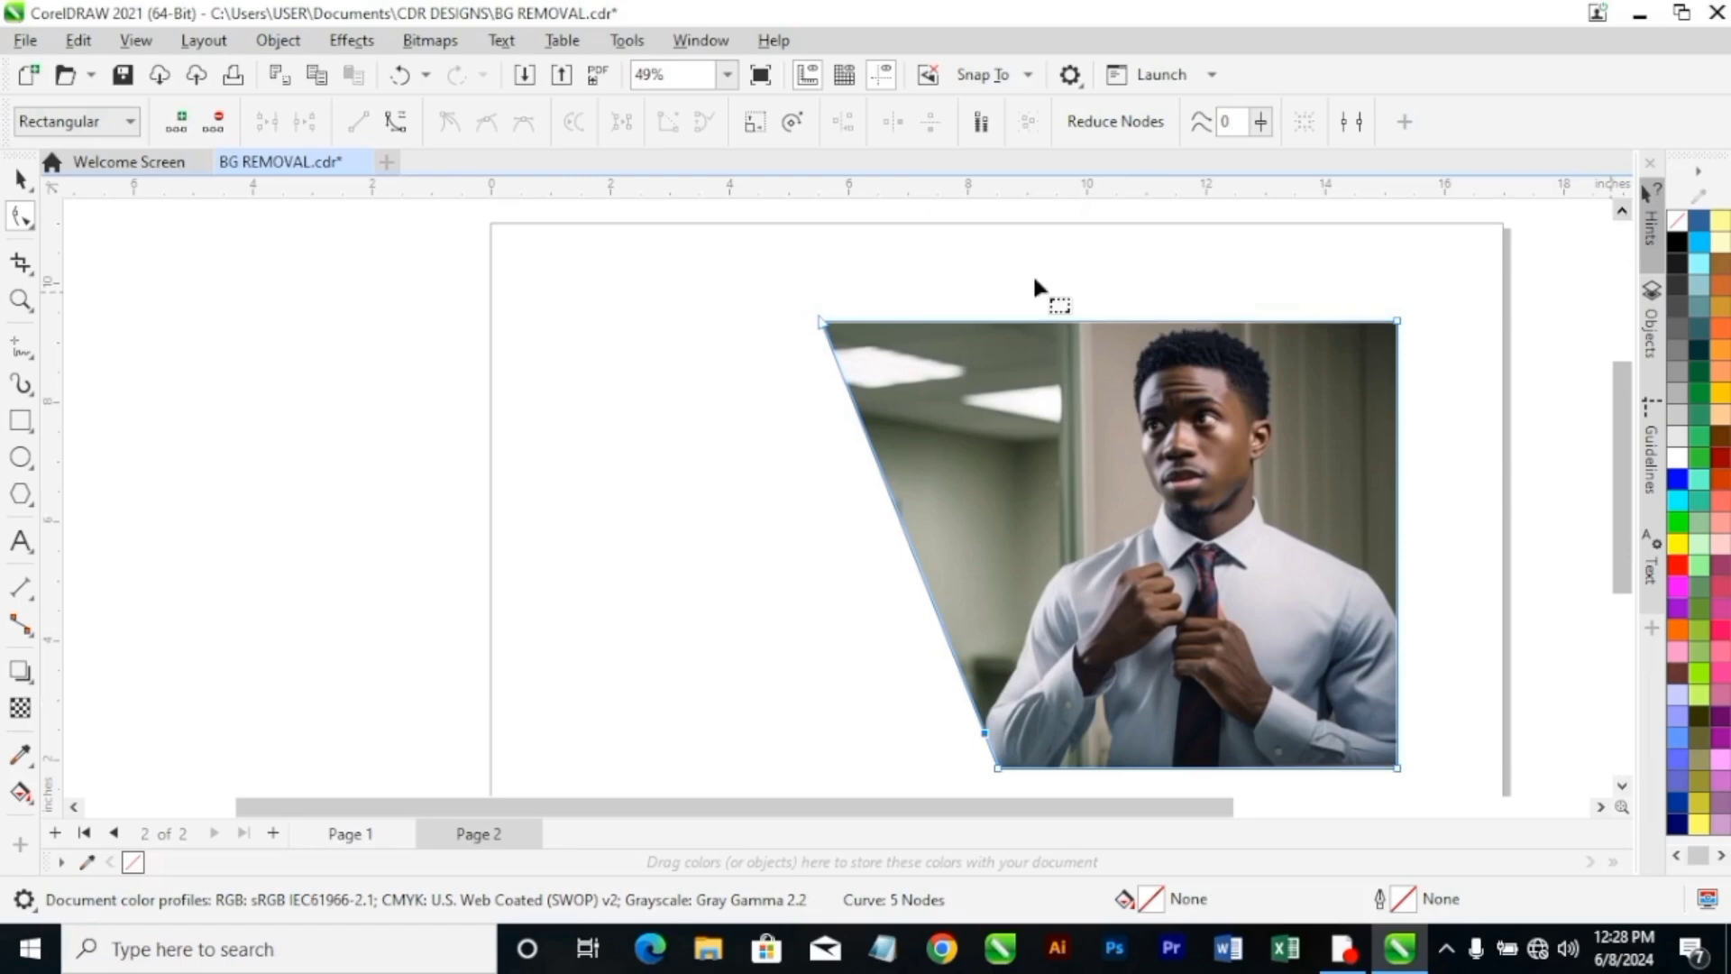
left_click_drag(824, 323, 980, 336)
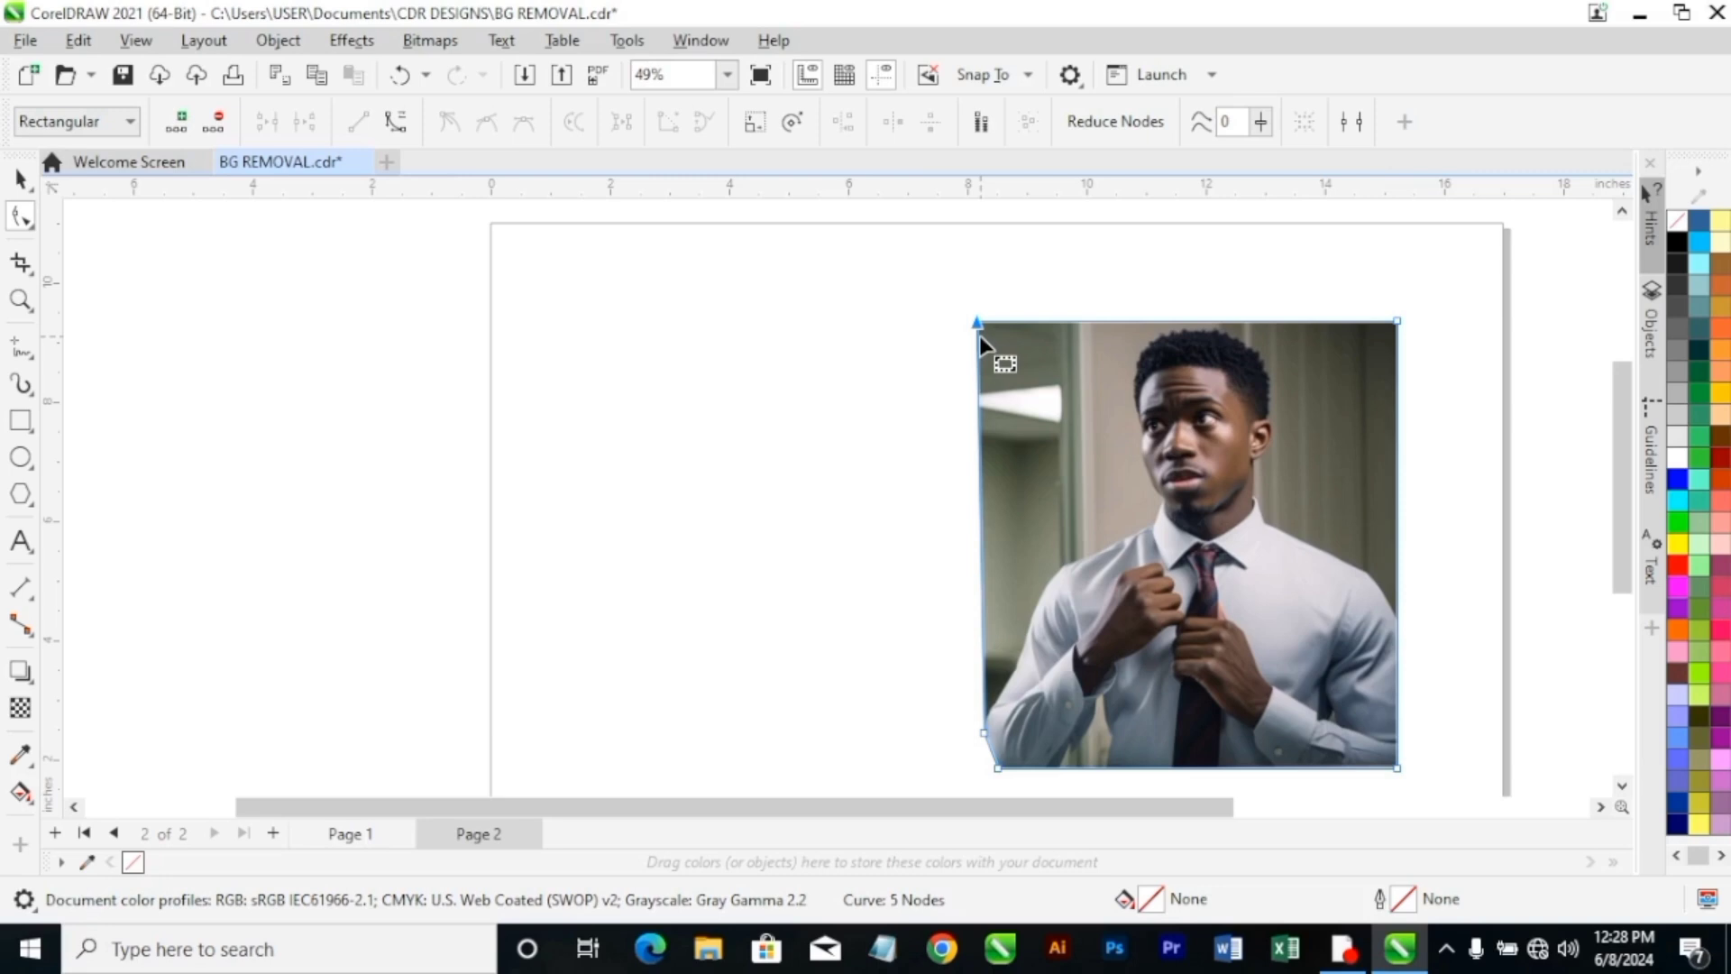
Add two boundary nodes and move them onto the man's shoulder and the base of his shirt collar.
double_click(981, 558)
left_click_drag(981, 557, 1056, 567)
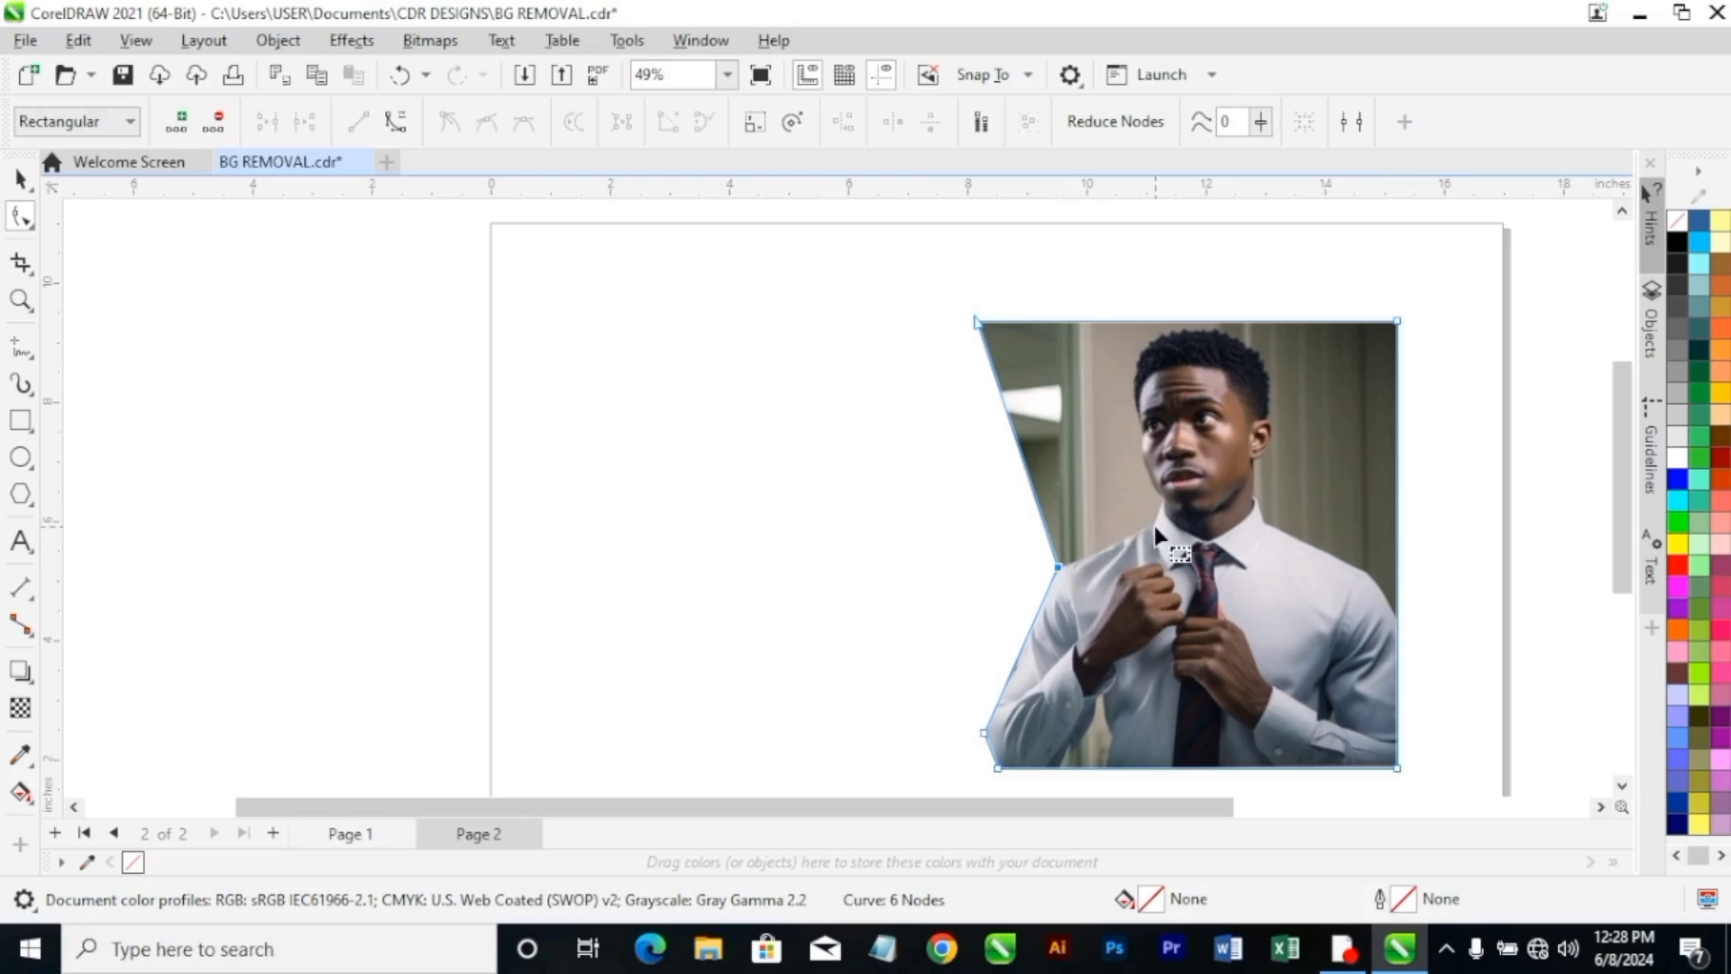
double_click(1035, 498)
left_click_drag(1090, 516, 1149, 527)
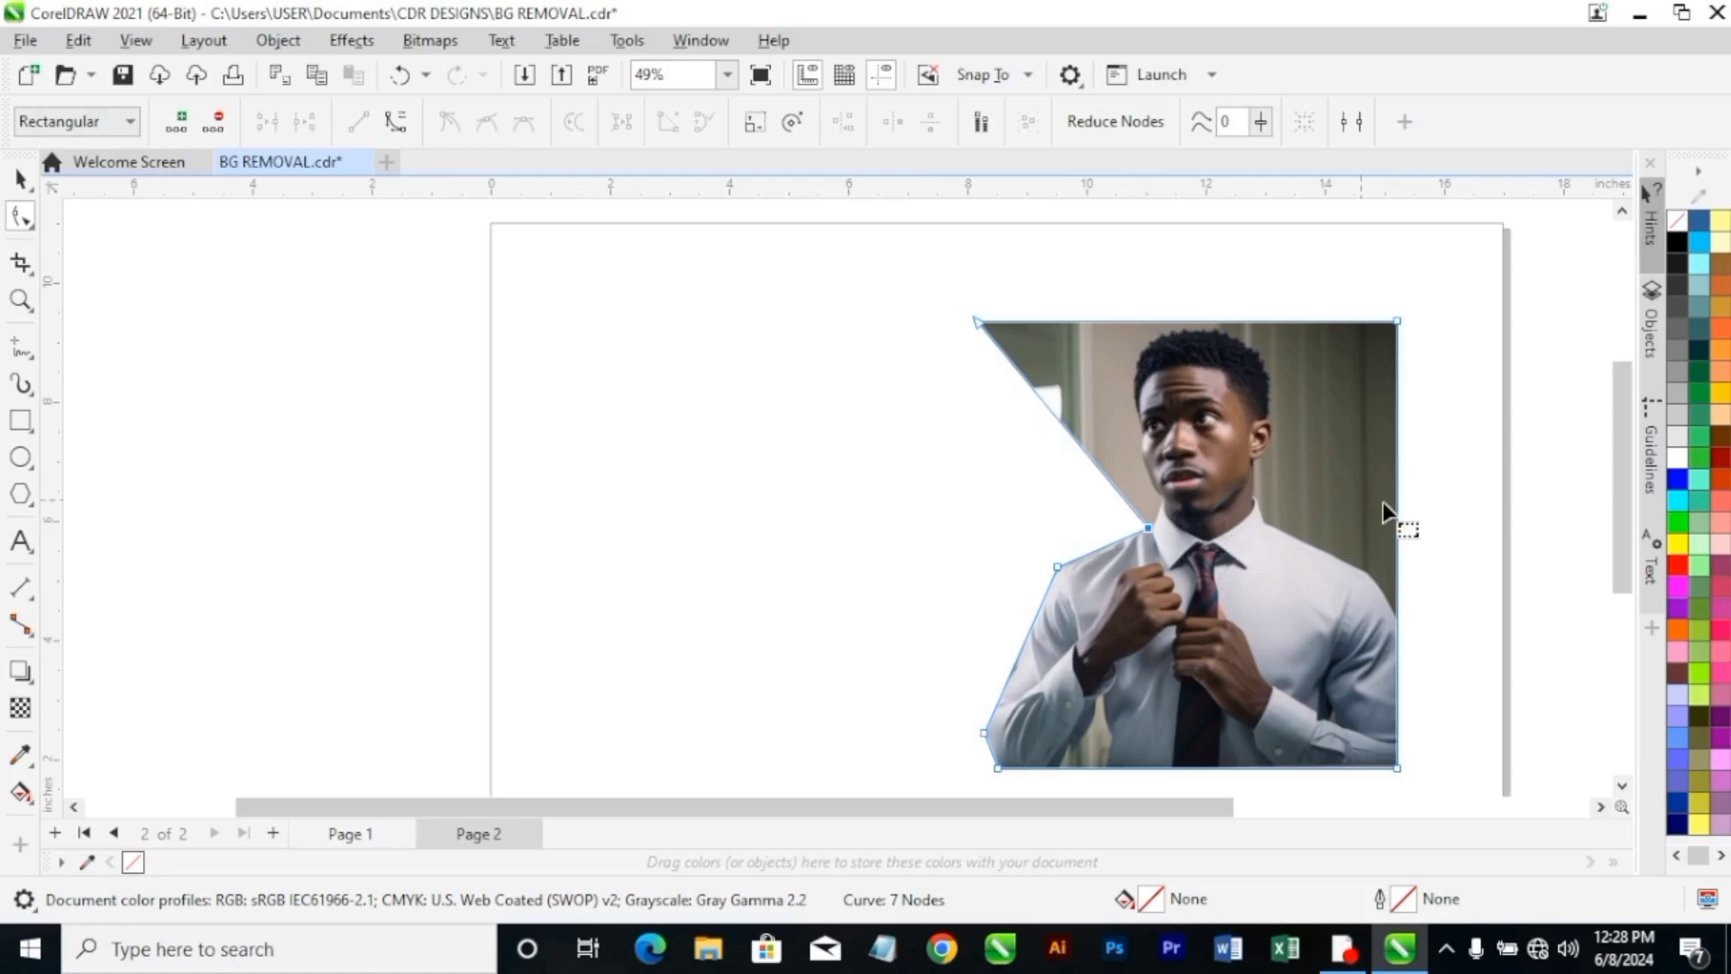
Add a boundary node at the top of the collar beside the jaw, and nudge the collar-base node onto the shirt edge.
scroll(1243, 548, "up", 4)
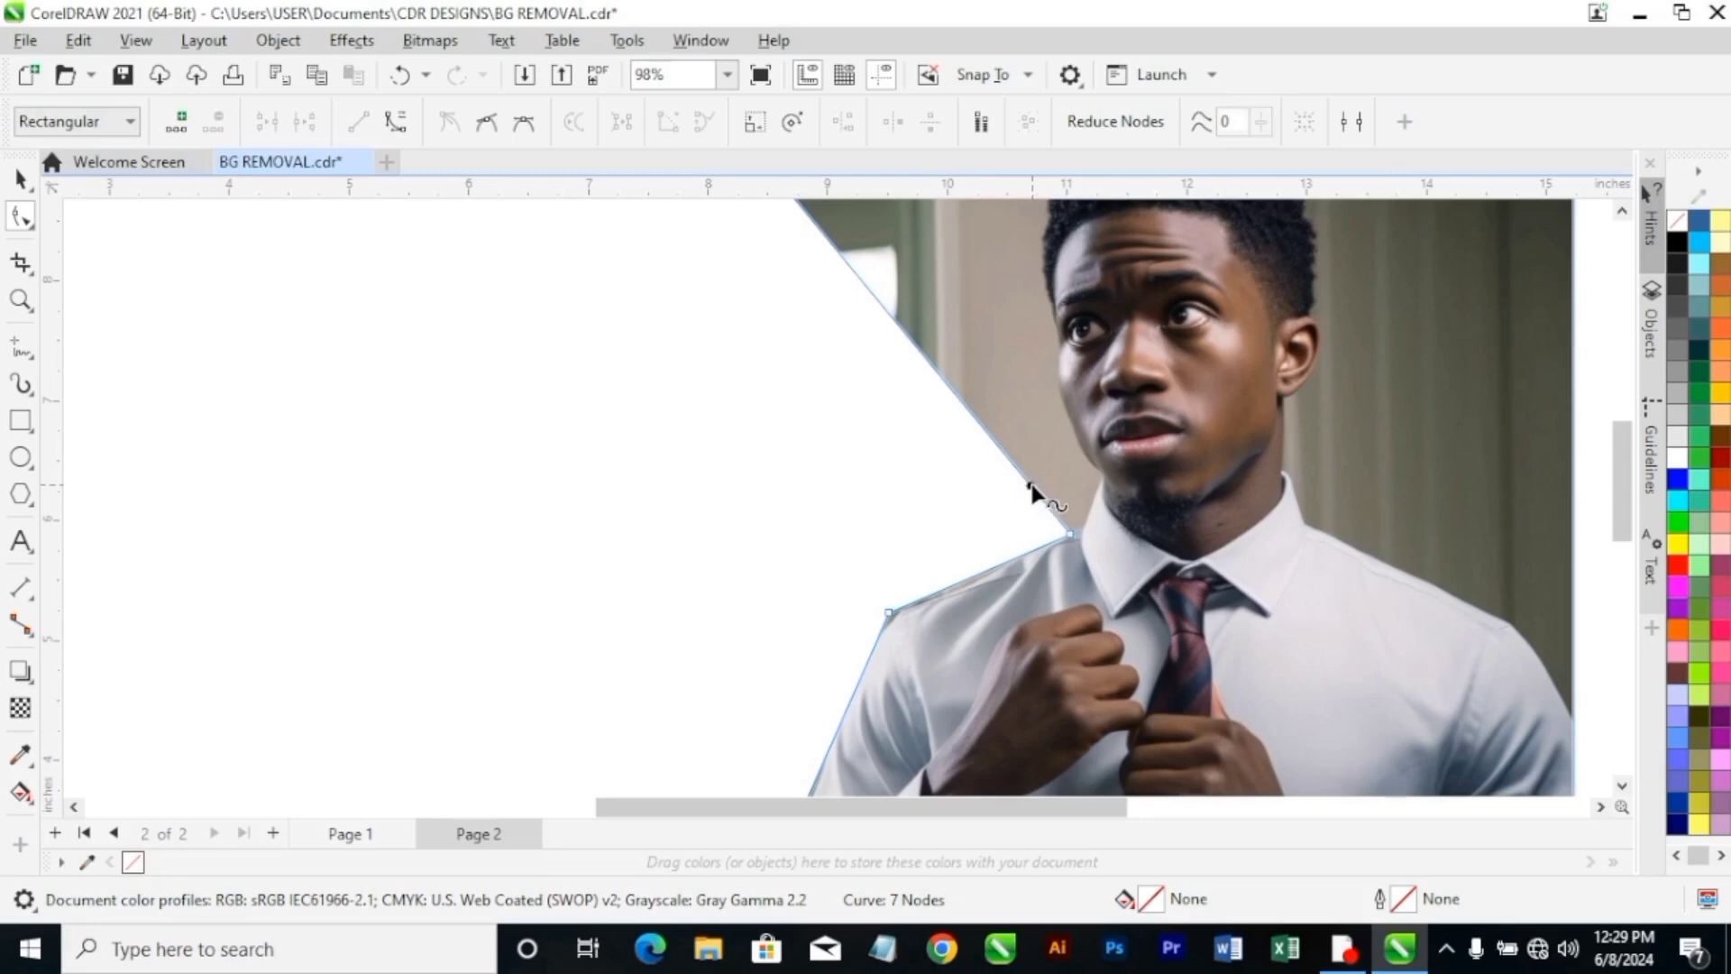
left_click_drag(1035, 485, 1101, 476)
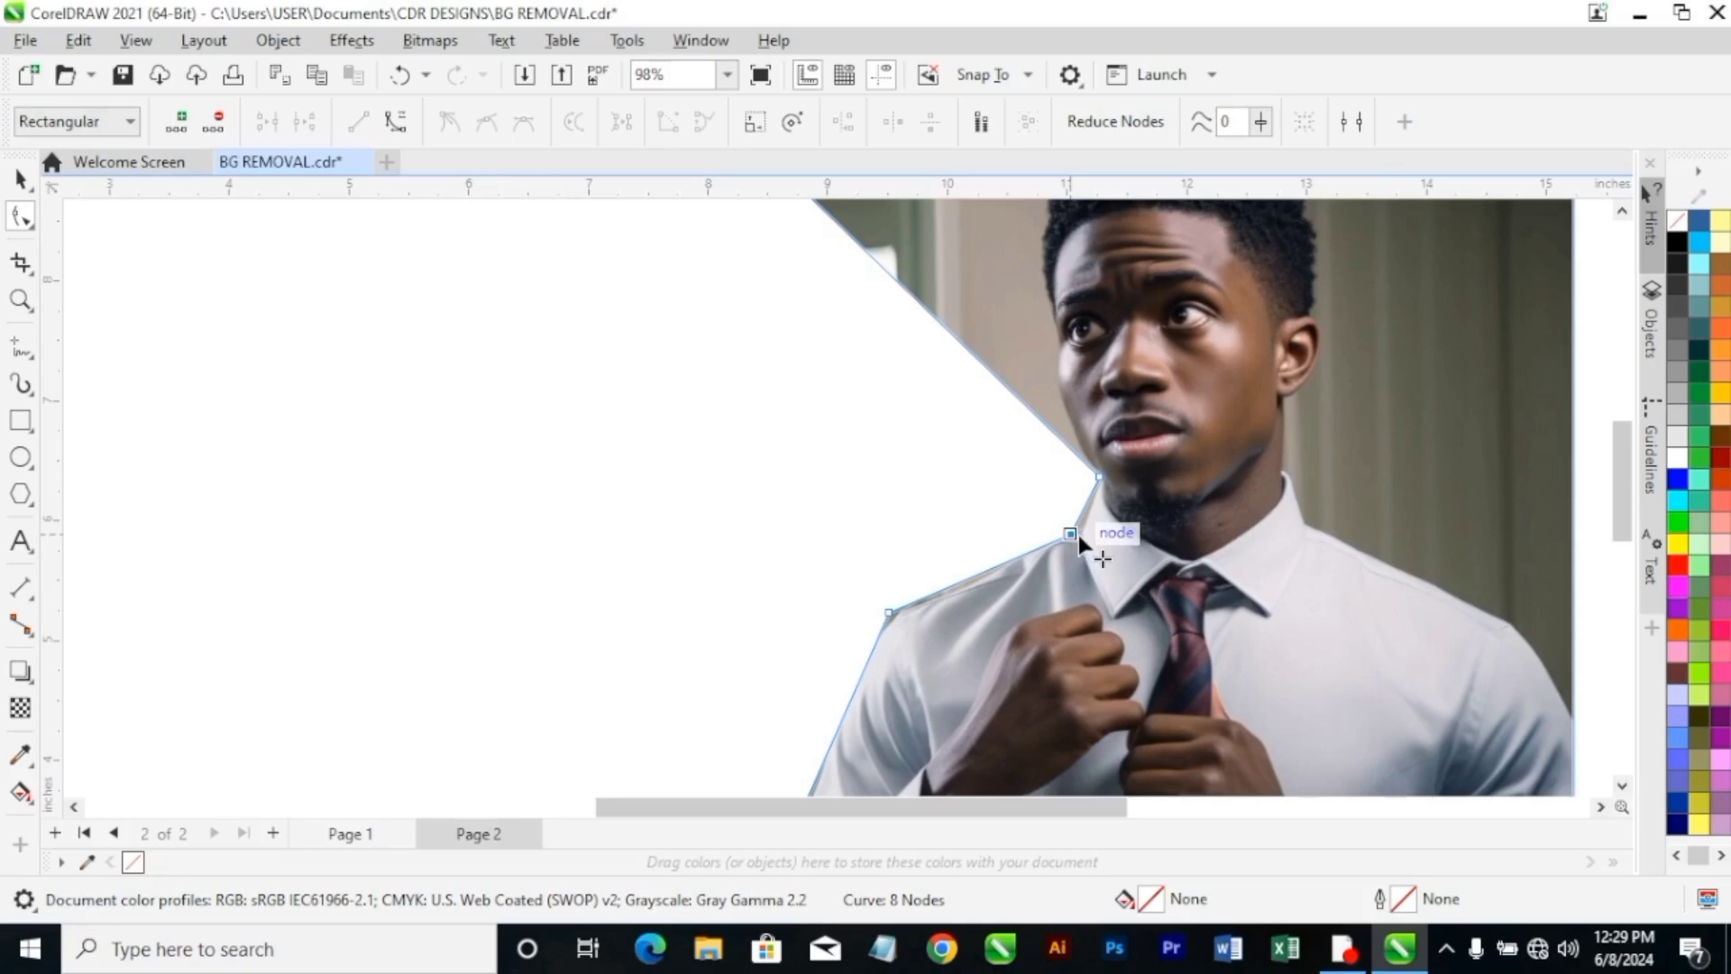
left_click_drag(1078, 534, 1083, 535)
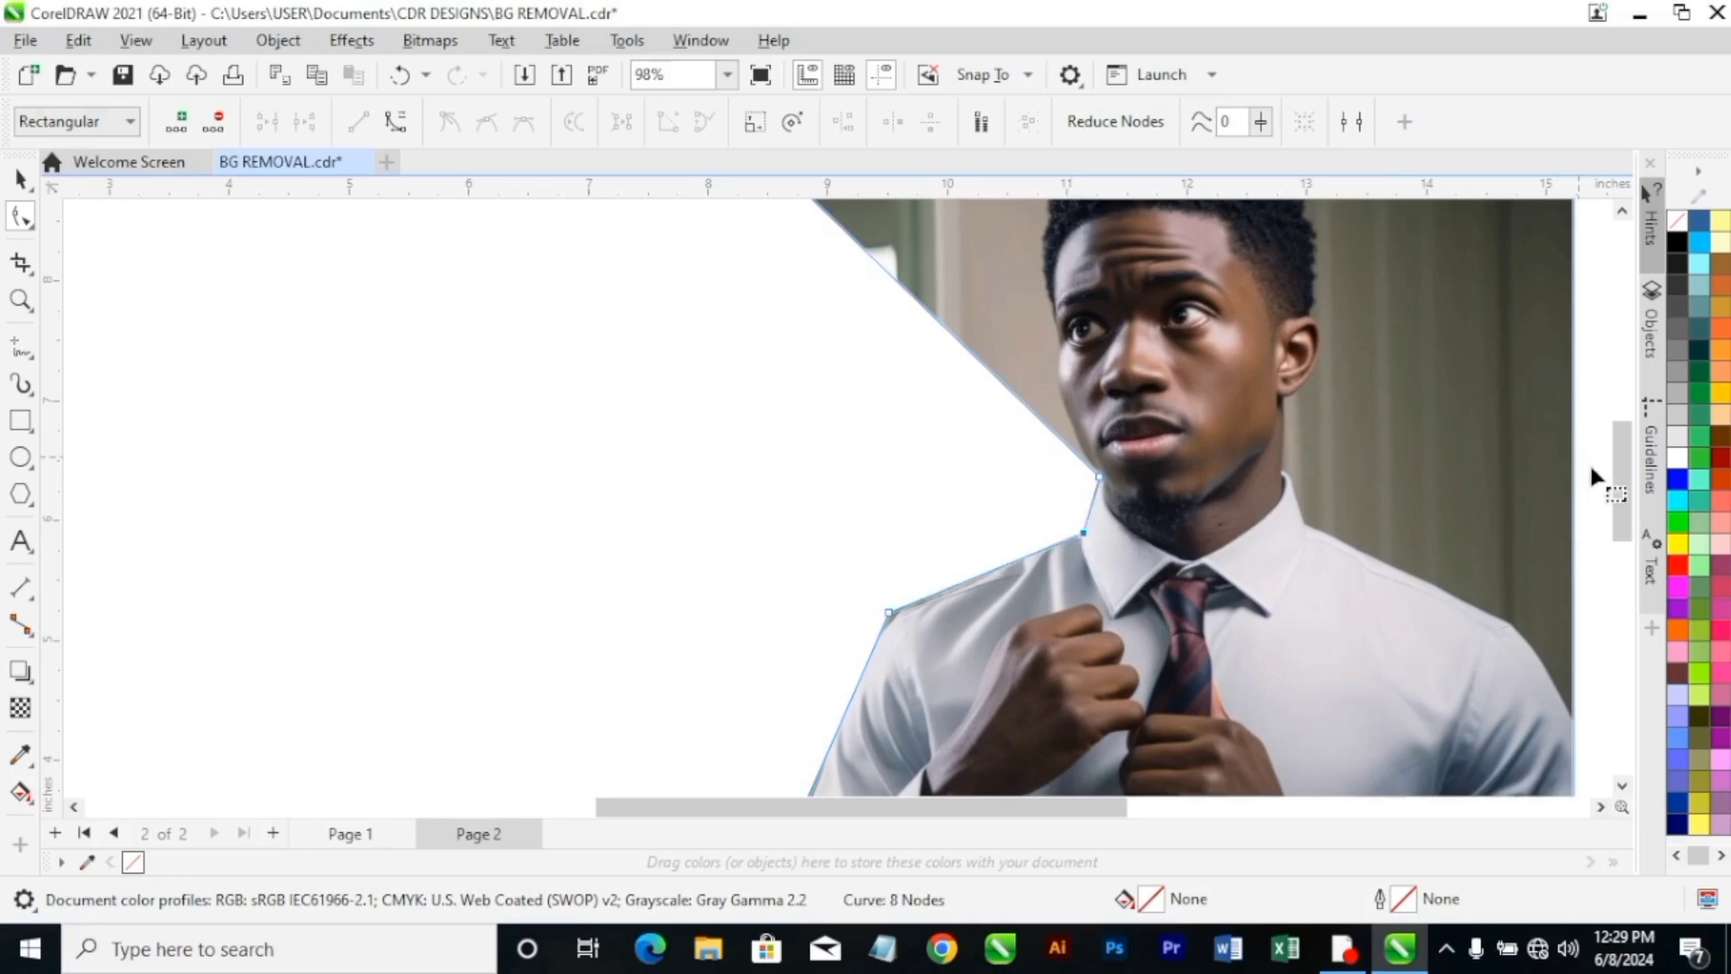
Fine-tune the node between collar and jaw so it sits exactly on the jawline.
scroll(1615, 446, "up", 2)
scroll(1177, 667, "up", 1)
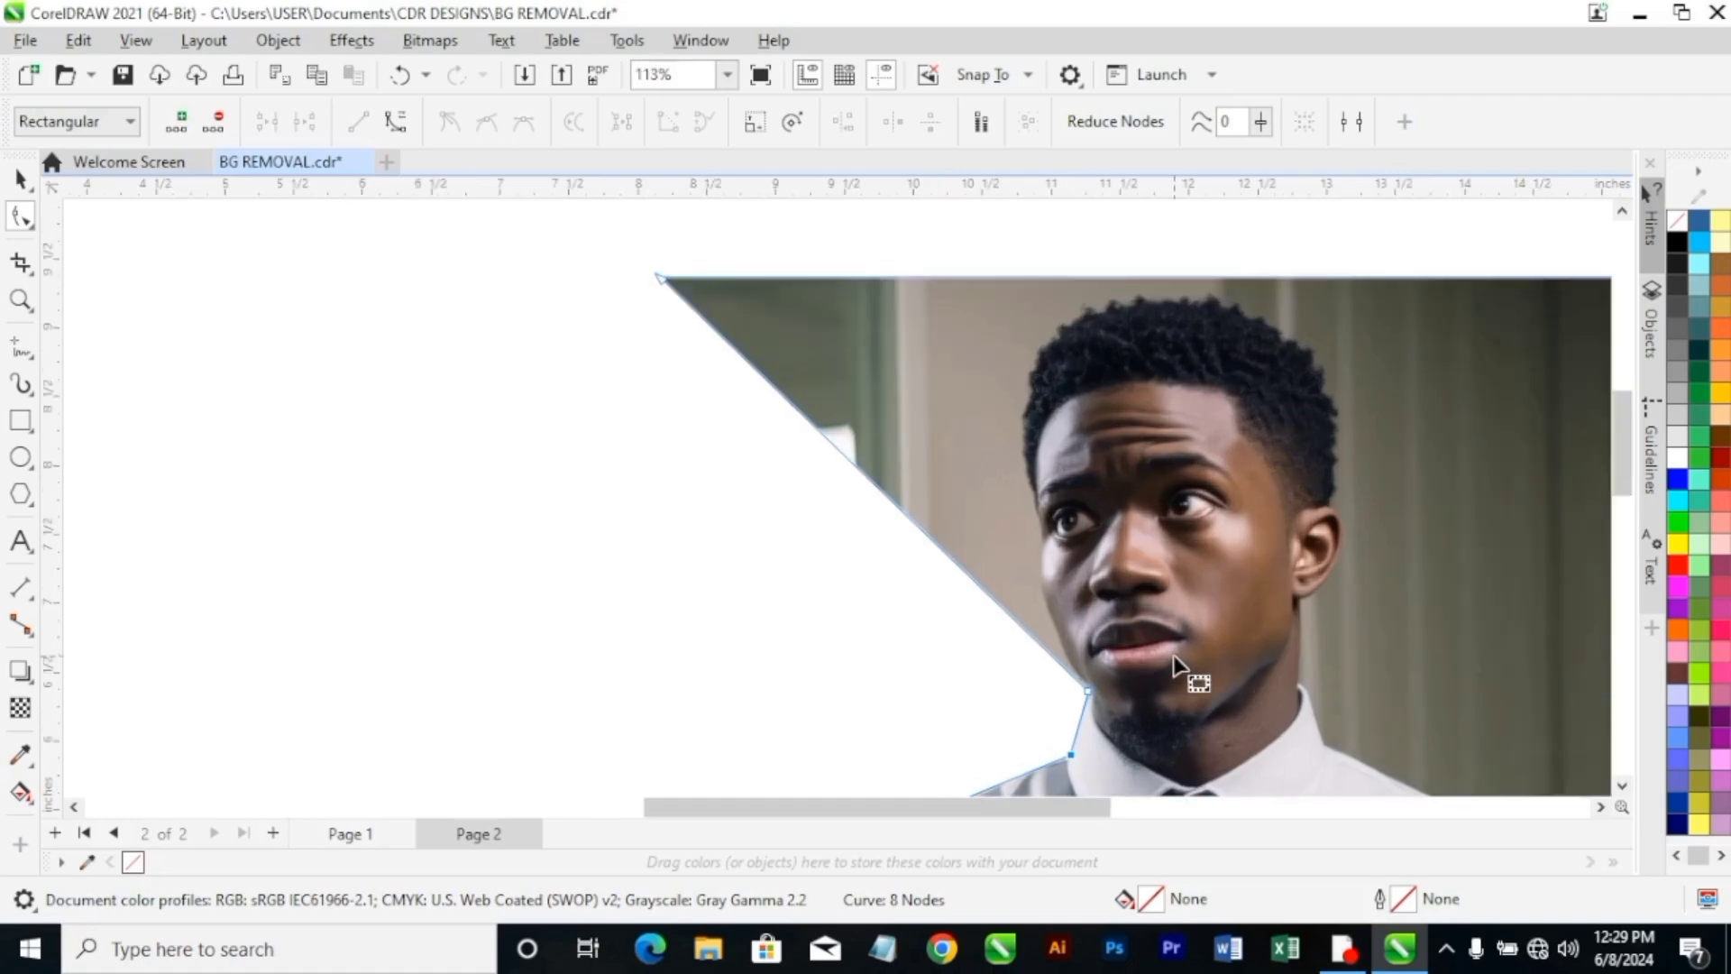
scroll(1173, 671, "up", 1)
scroll(1121, 688, "up", 1)
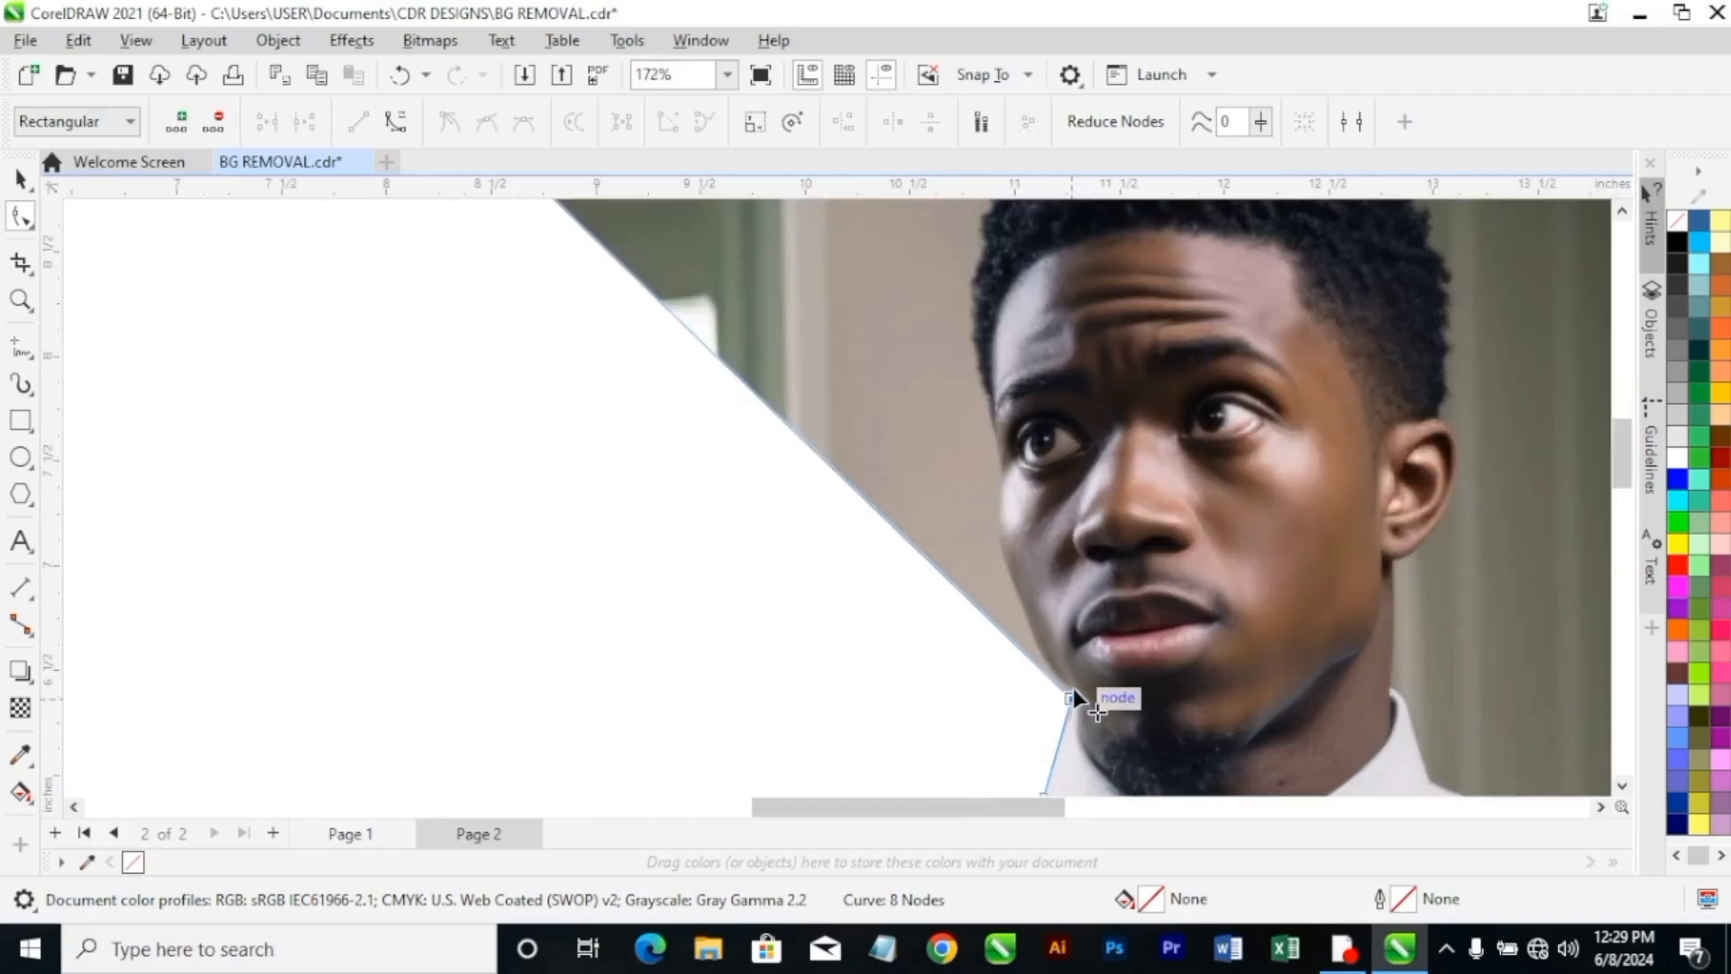
scroll(1073, 689, "up", 1)
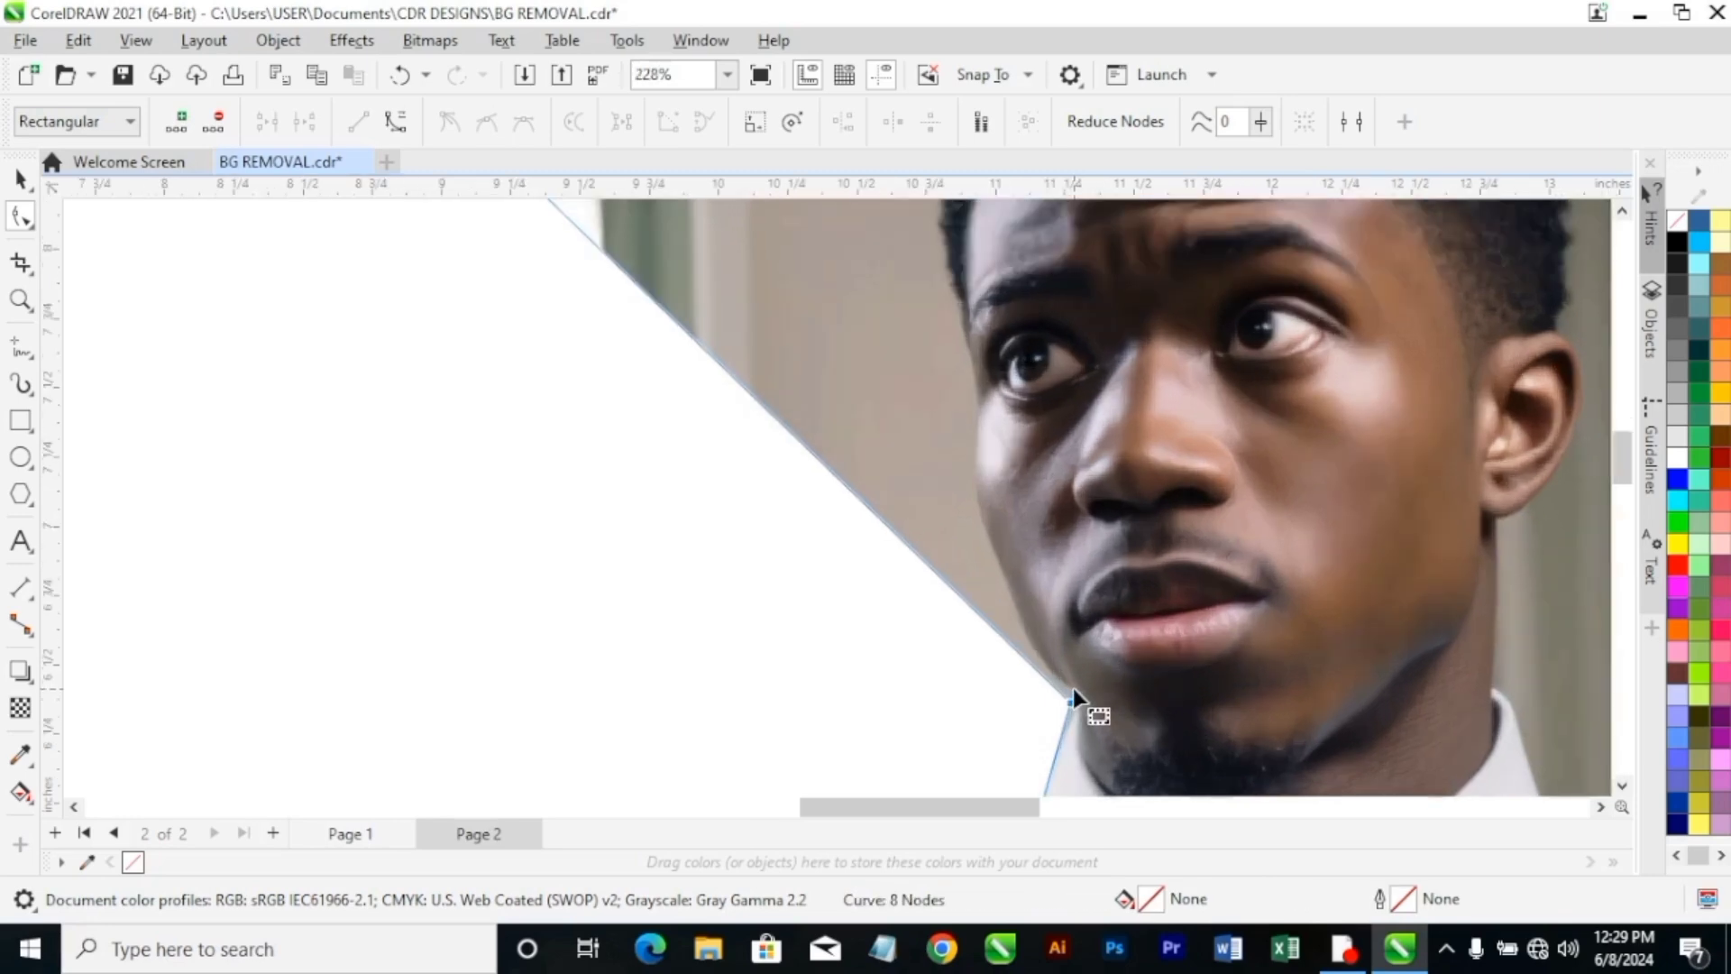
scroll(1073, 689, "up", 1)
left_click_drag(1069, 707, 1081, 696)
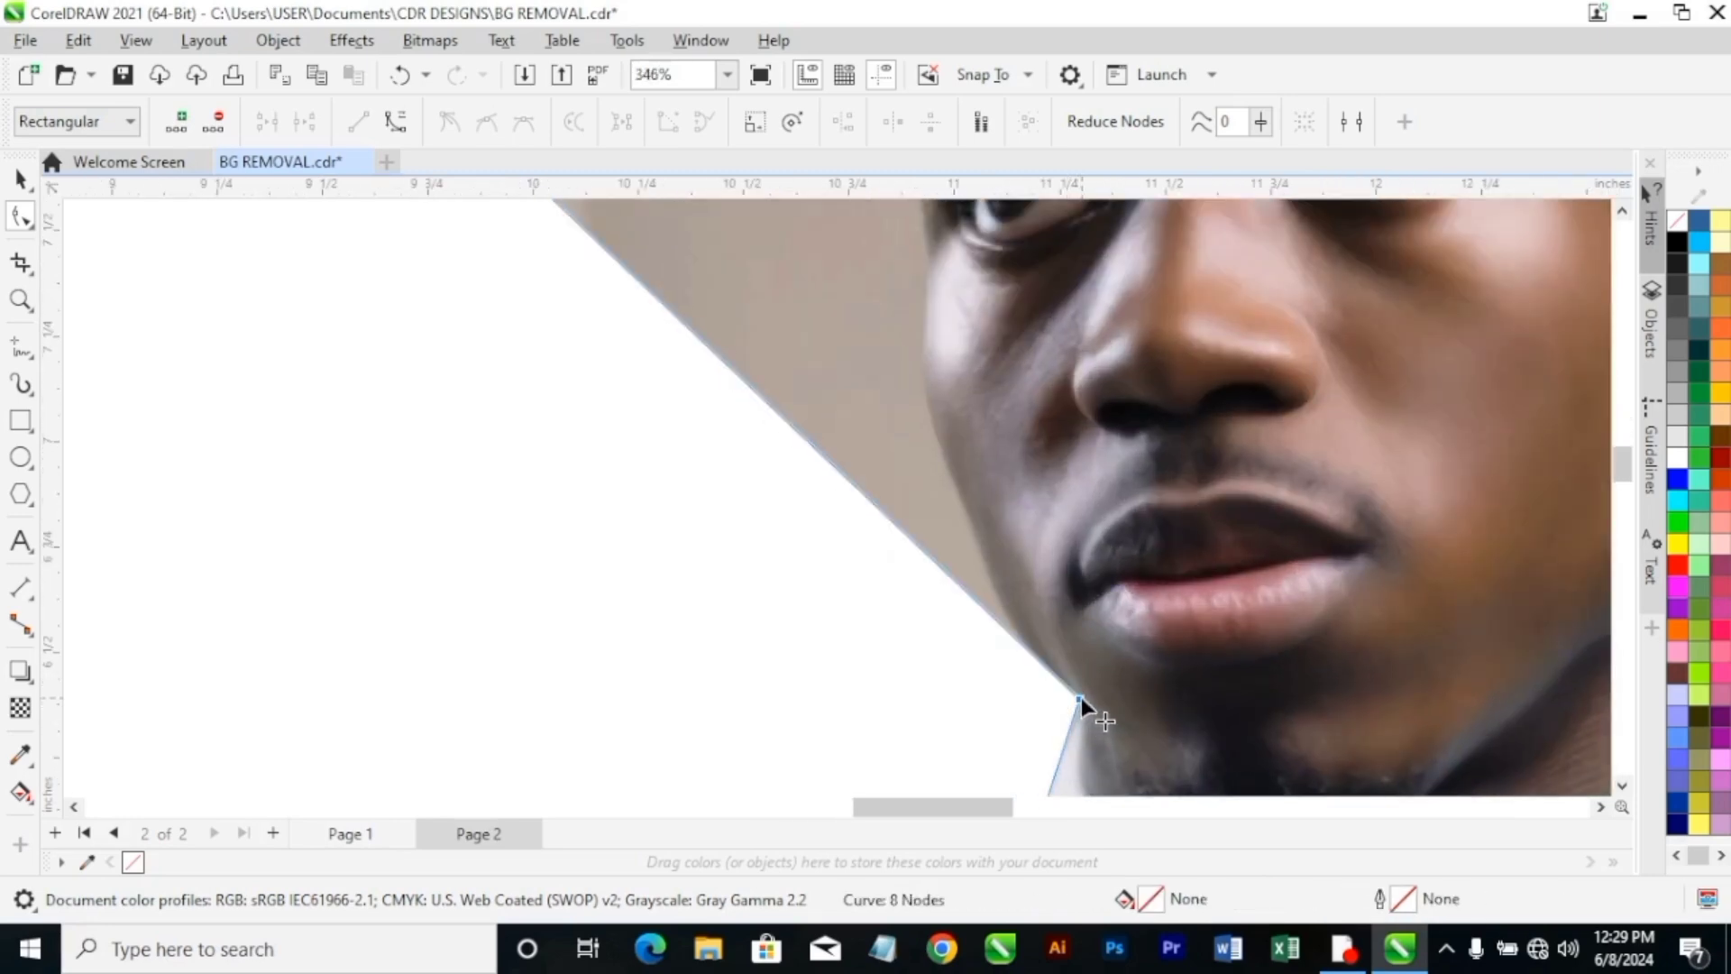
Add three boundary nodes between jaw and cheekbone and position them so the outline follows the edge of the man's cheek.
double_click(1012, 637)
double_click(773, 411)
left_click_drag(773, 410, 917, 359)
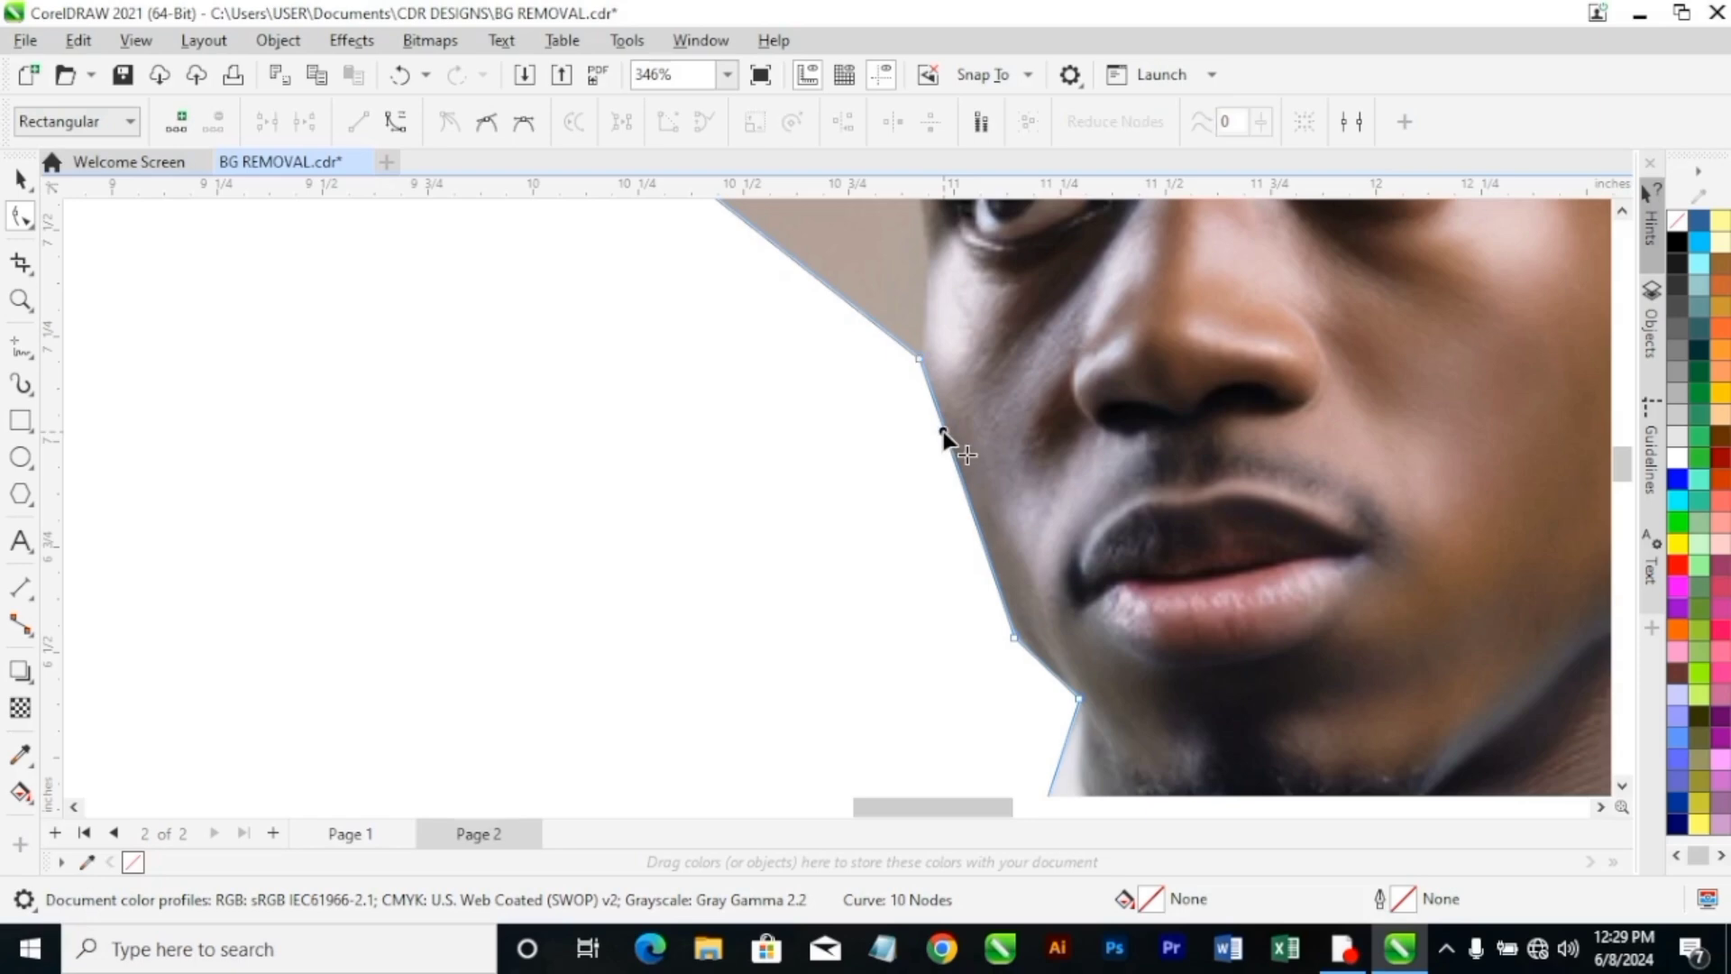
double_click(943, 434)
left_click_drag(943, 434, 928, 433)
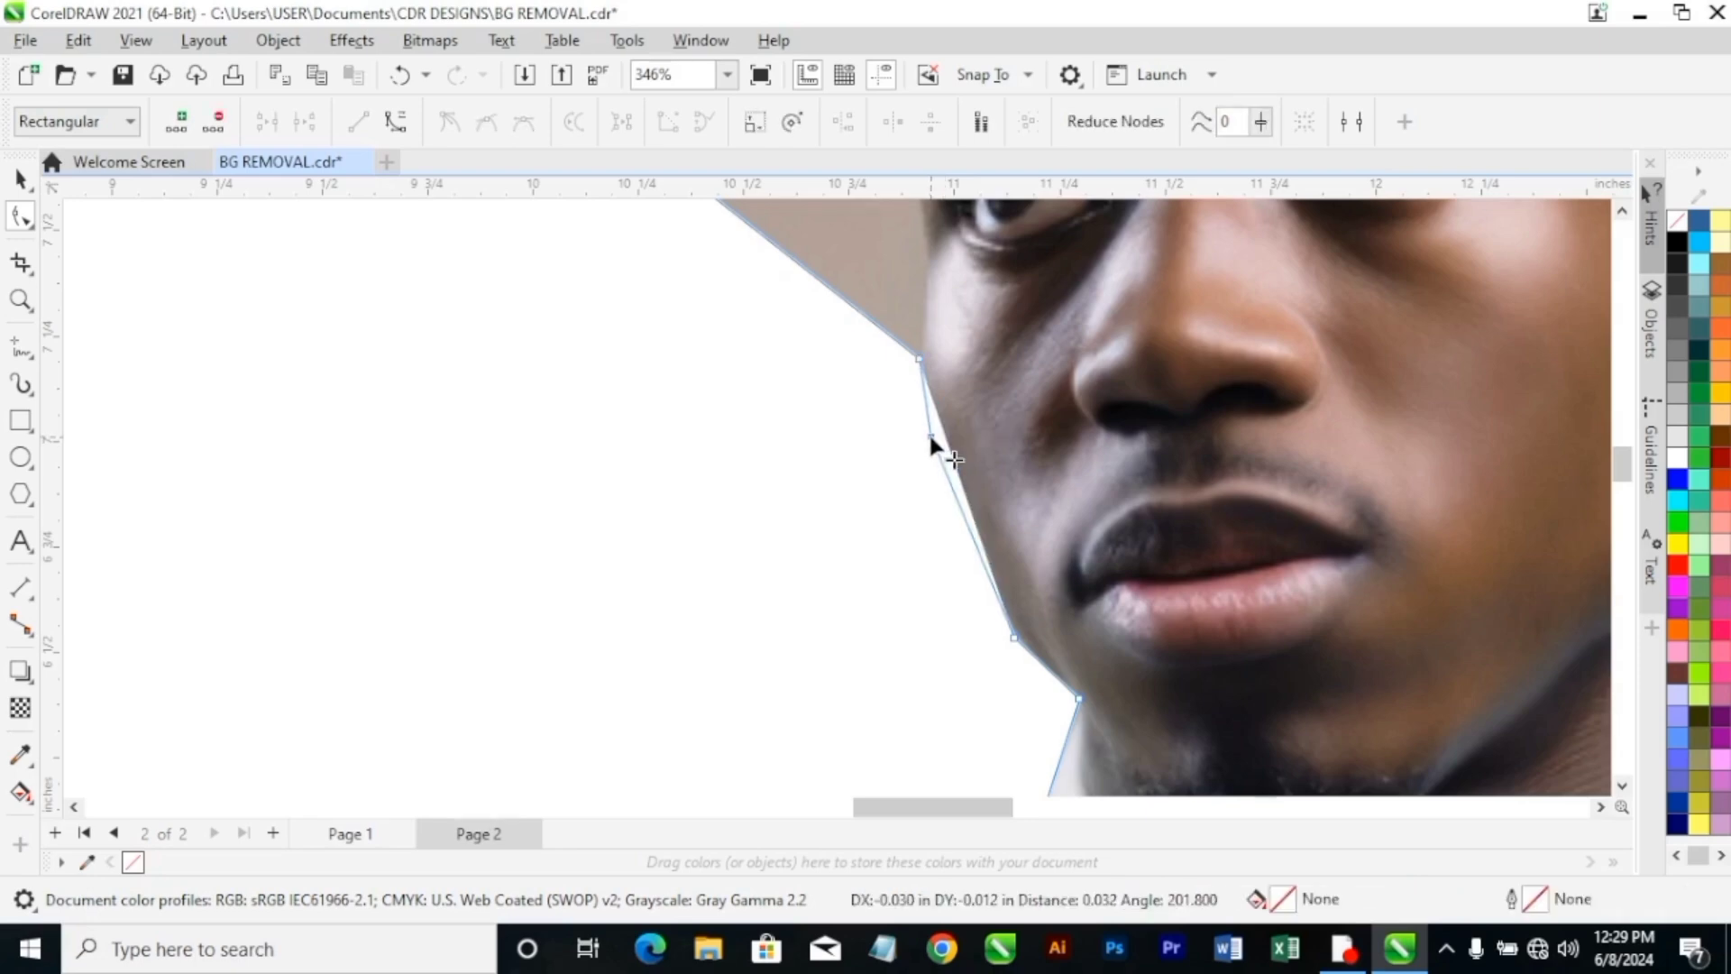
Add another boundary node above the cheek and move it onto the face edge beside the man's eye.
scroll(966, 452, "down", 1)
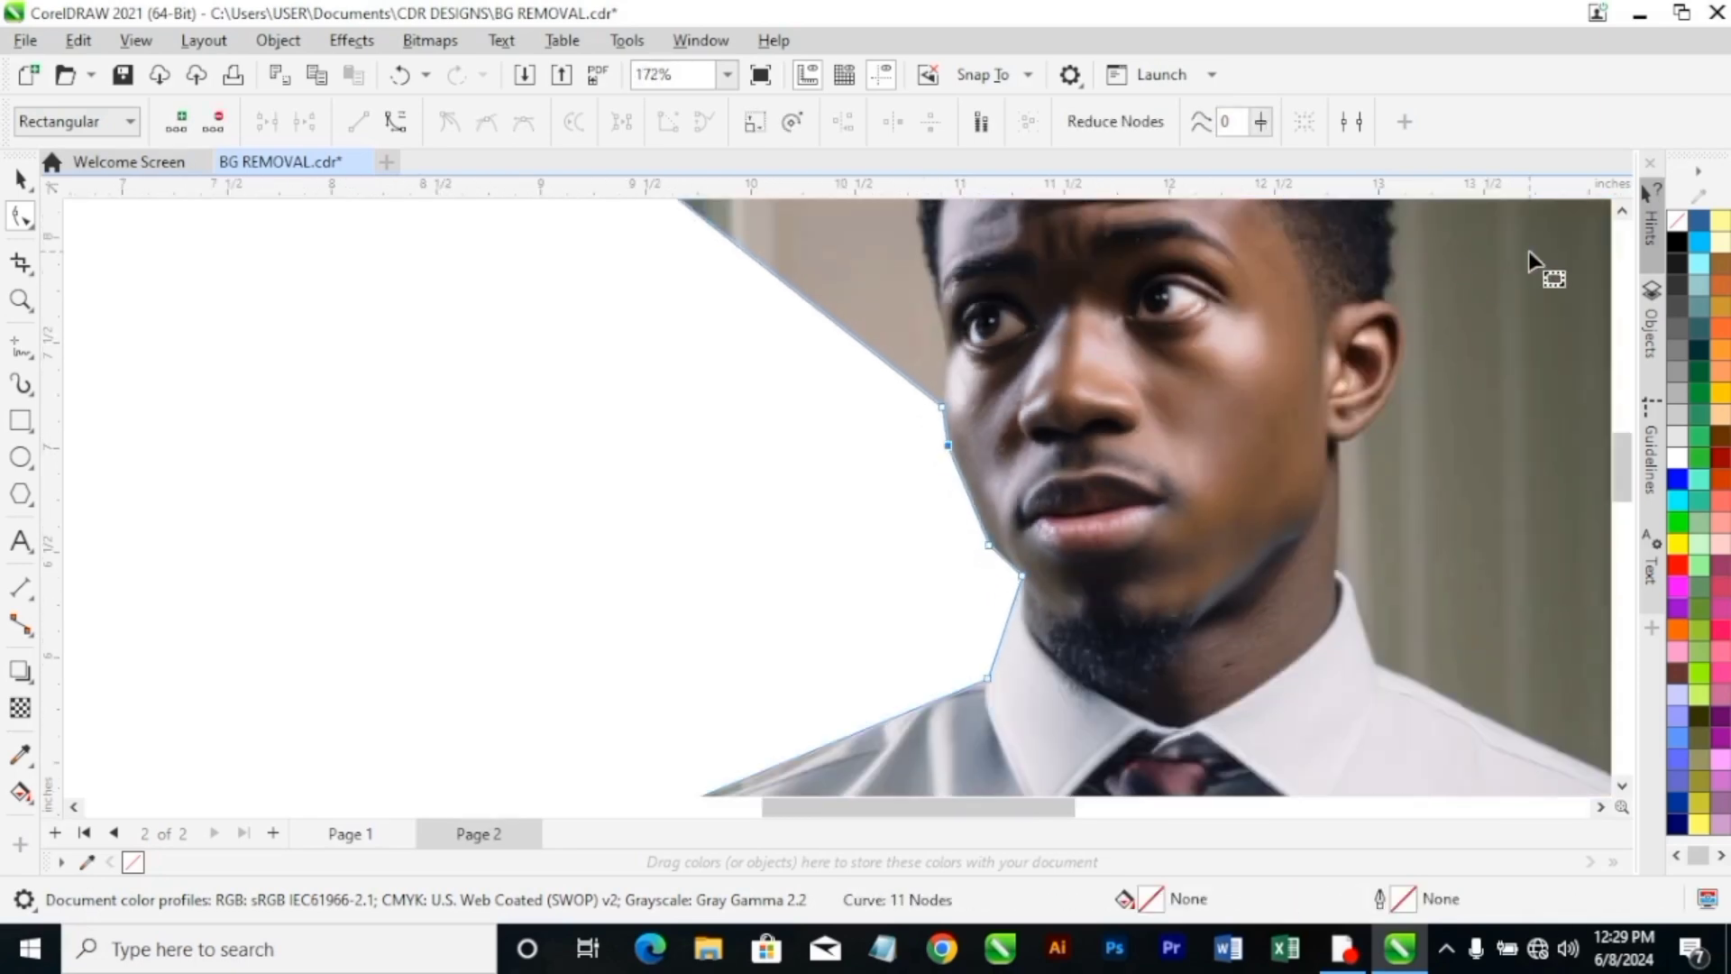
left_click(1623, 211)
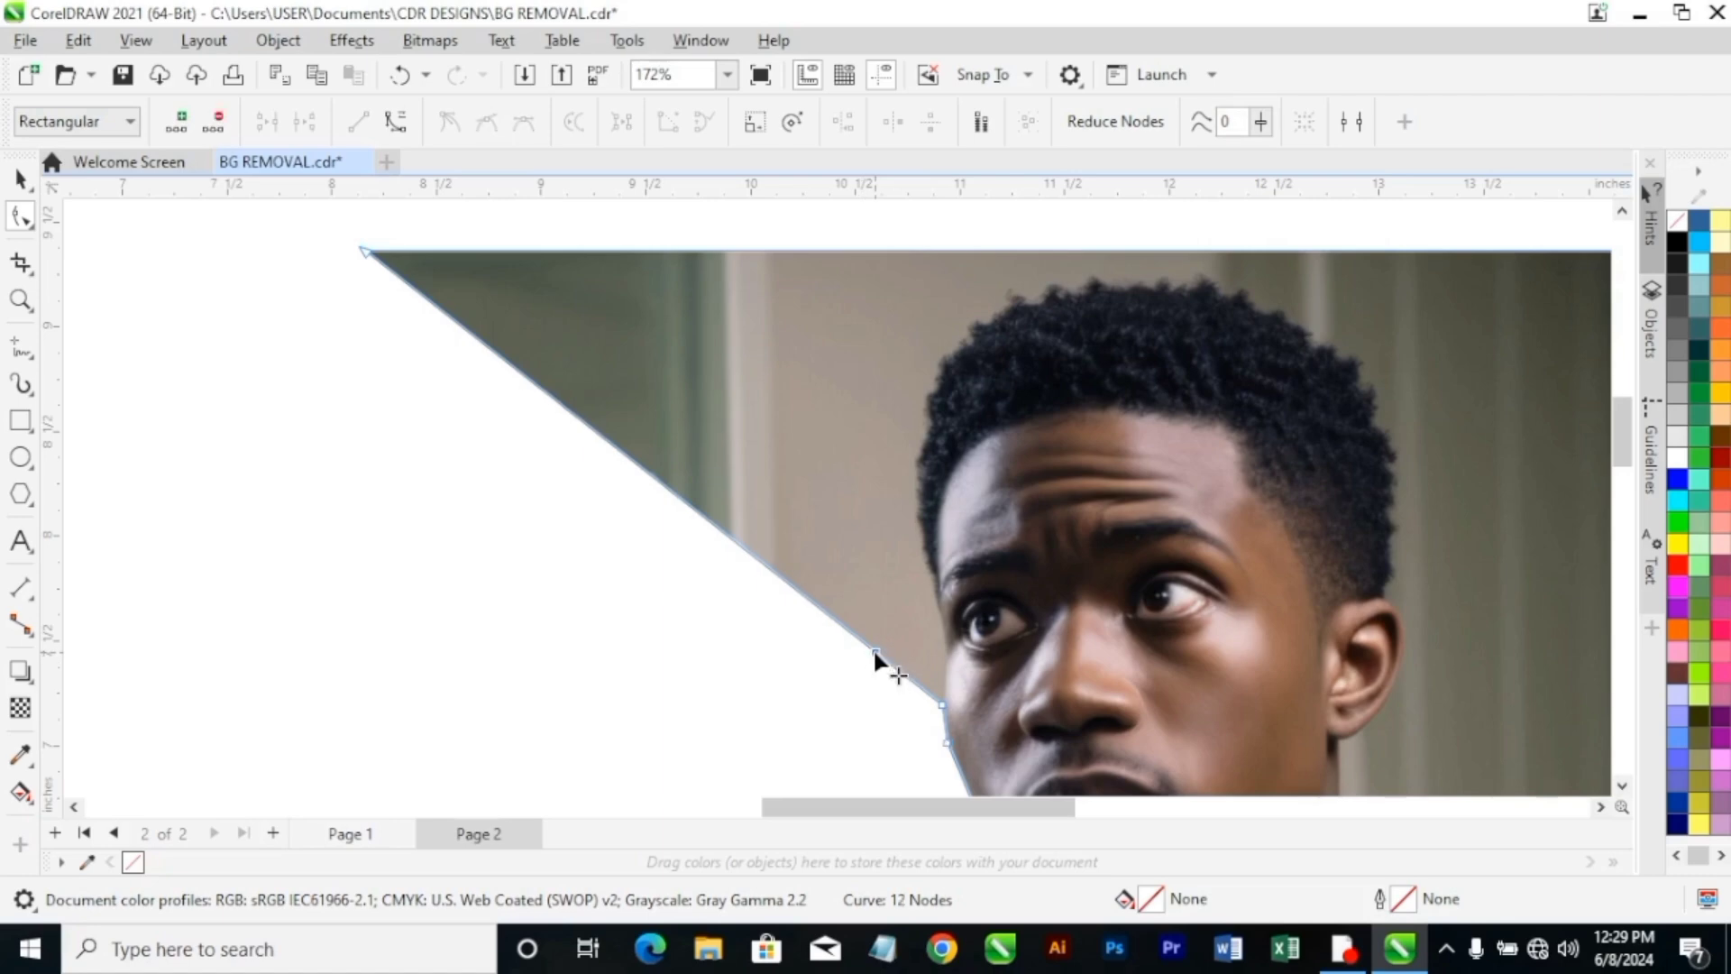
left_click_drag(875, 652, 943, 647)
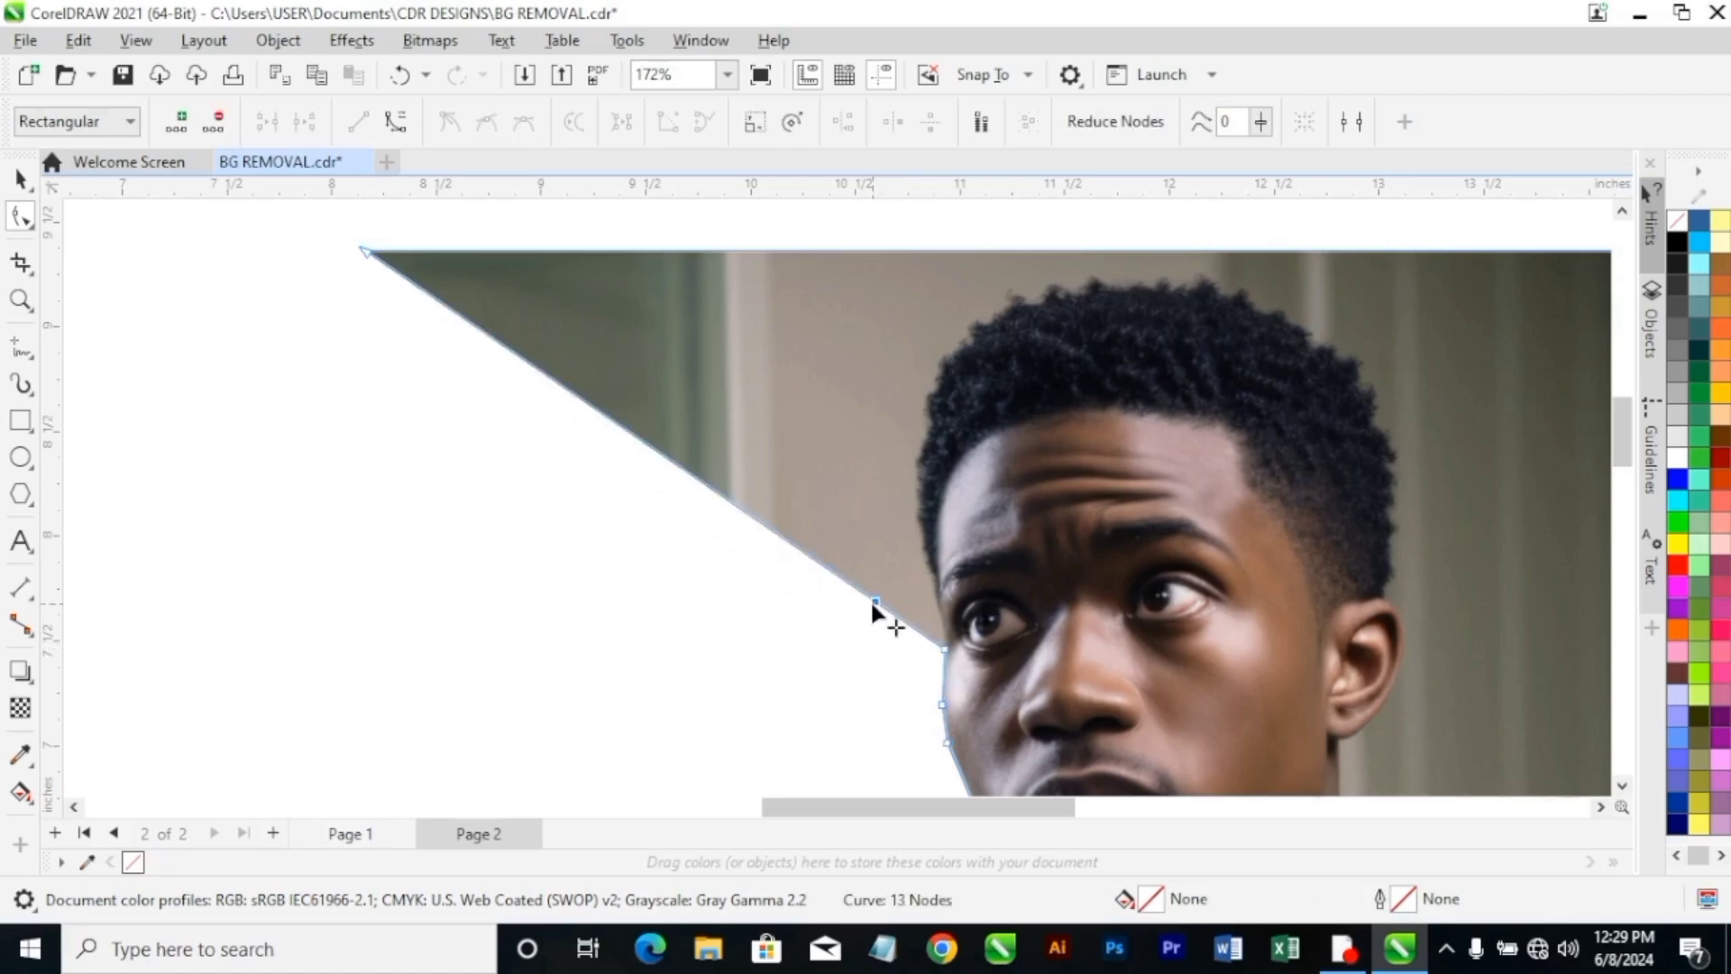
Fit the outline along brow and hair by moving the brow node and nearby corner node inward and adding two nodes along the hair's side.
left_click_drag(869, 599, 929, 582)
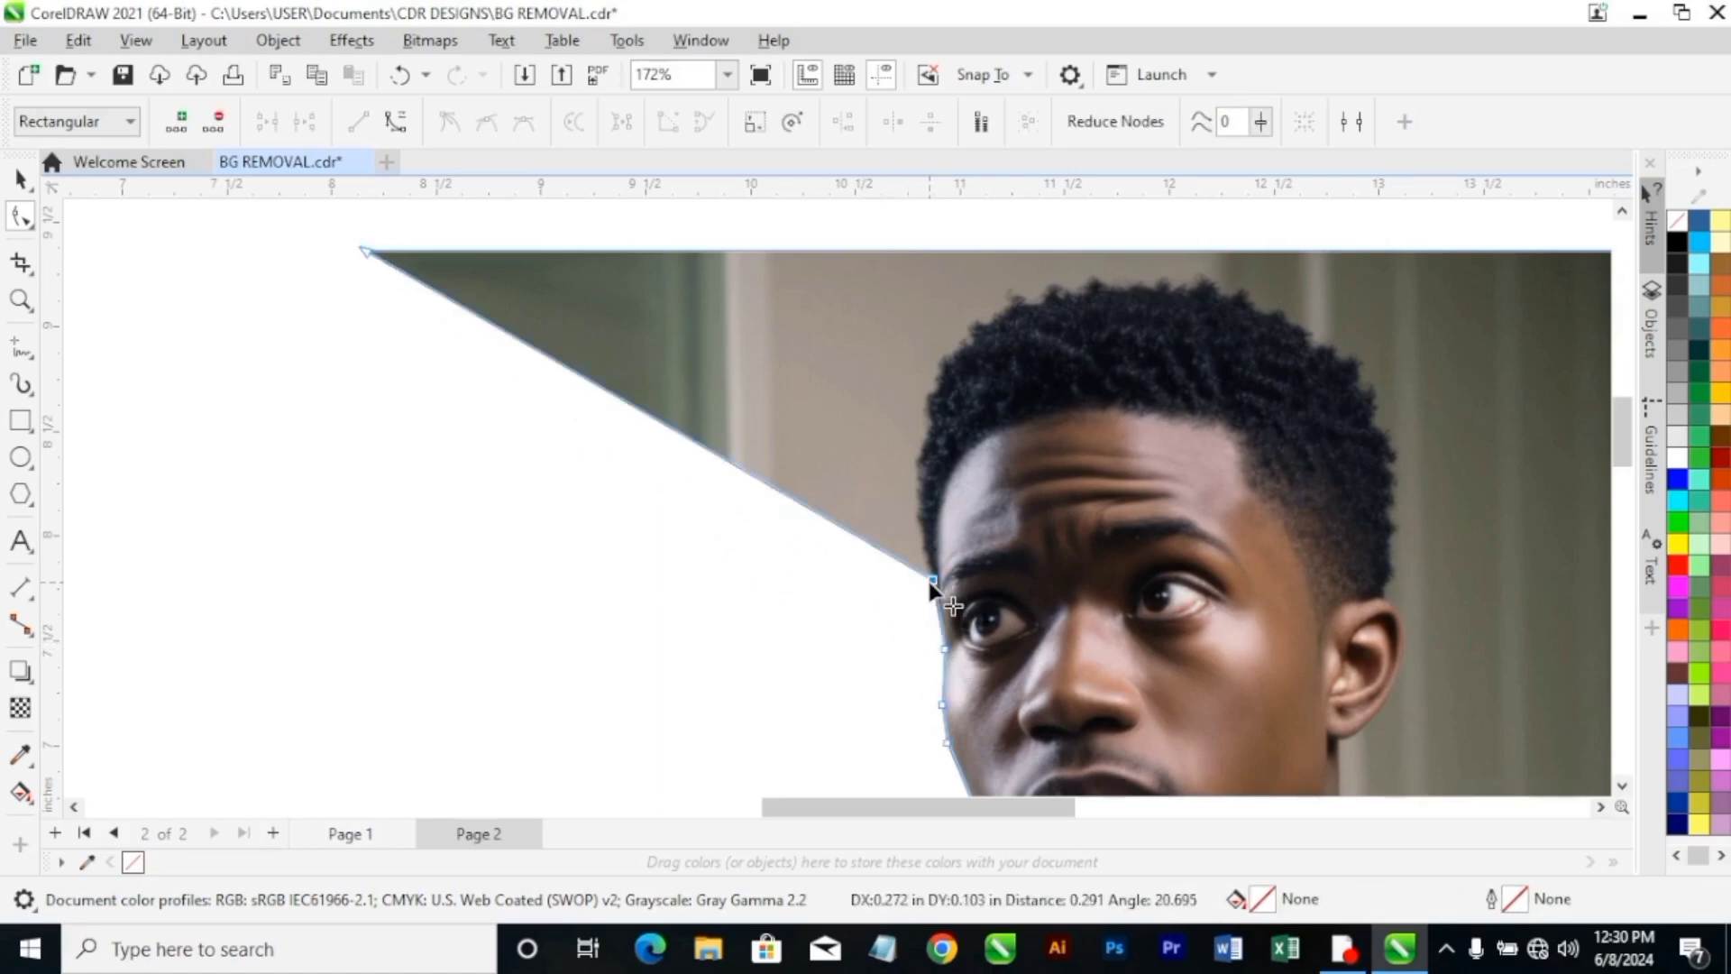
scroll(934, 560, "down", 1)
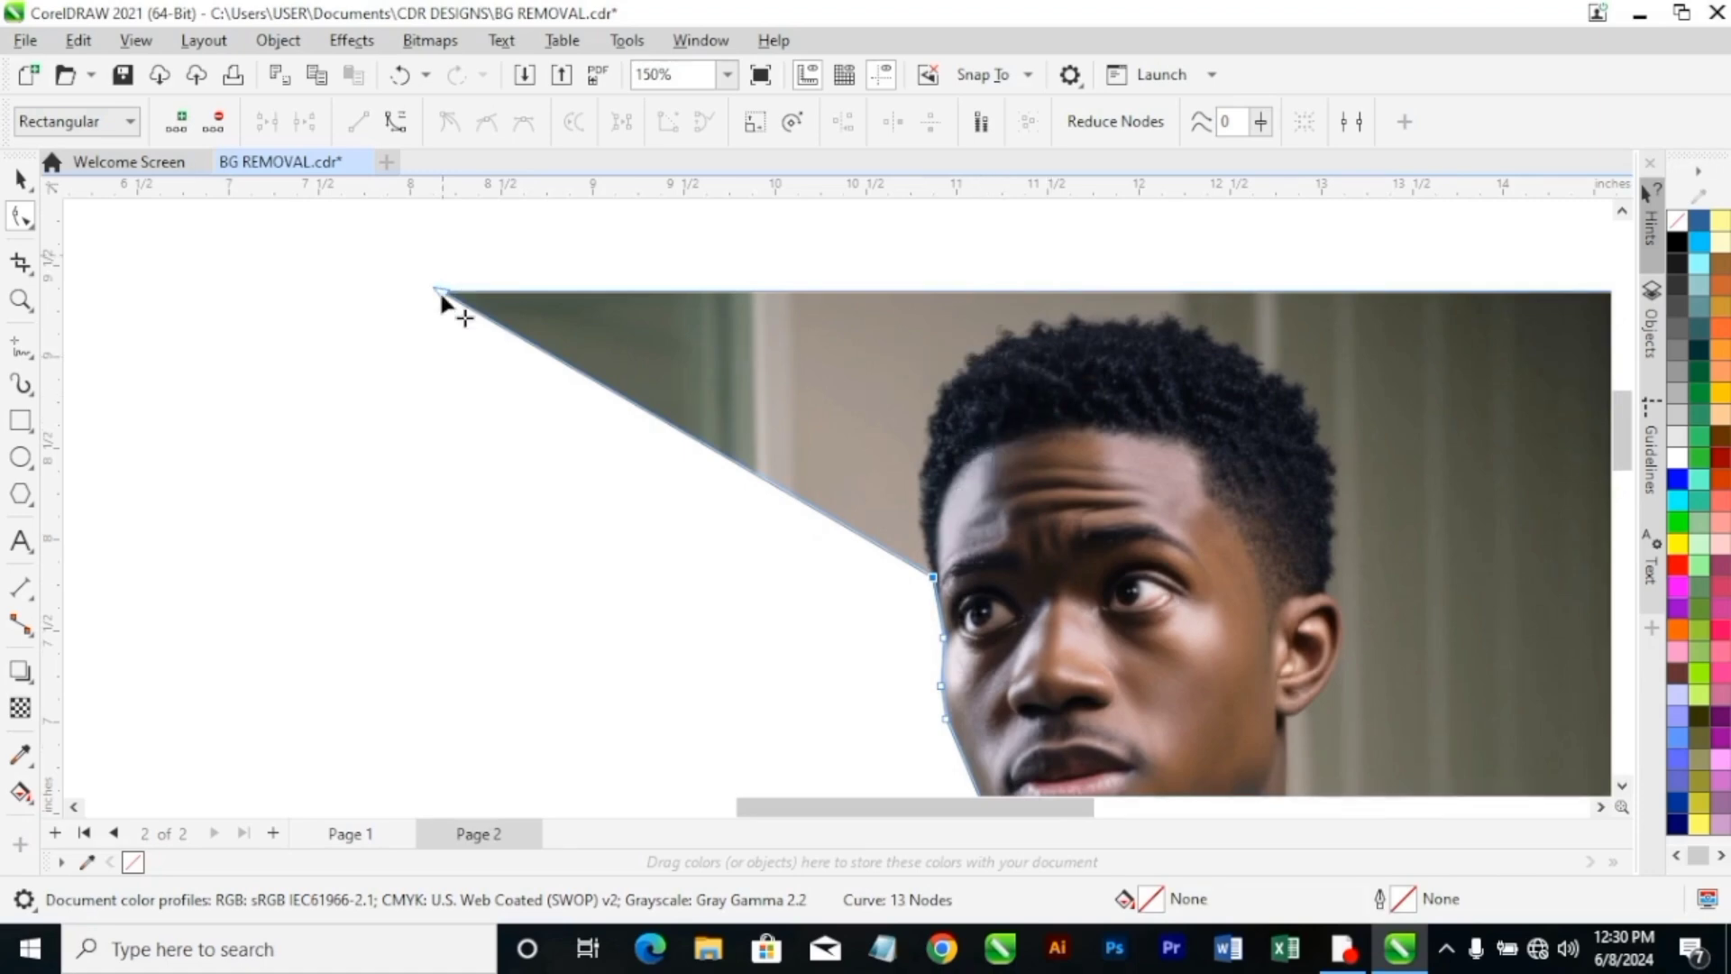
left_click_drag(442, 294, 1028, 336)
double_click(916, 501)
double_click(931, 388)
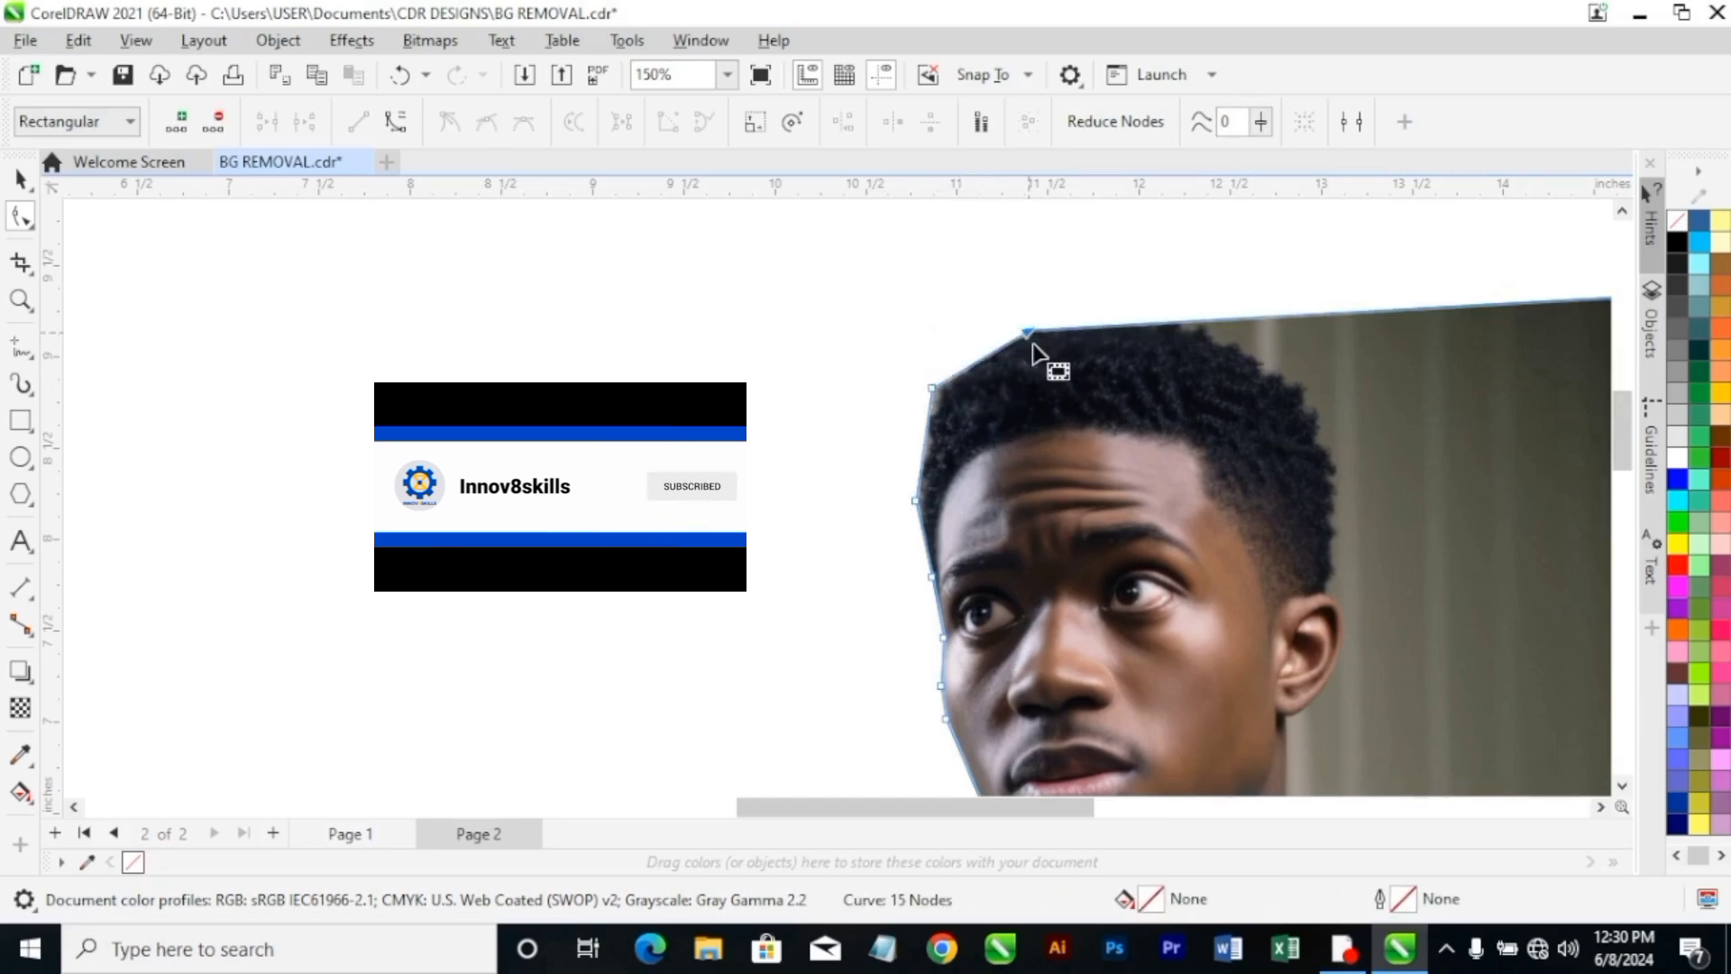
Add a boundary node above the crown of the hair, and pull the remaining upper corner node slightly inward.
scroll(983, 662, "down", 5)
scroll(917, 579, "down", 3)
scroll(953, 749, "up", 2)
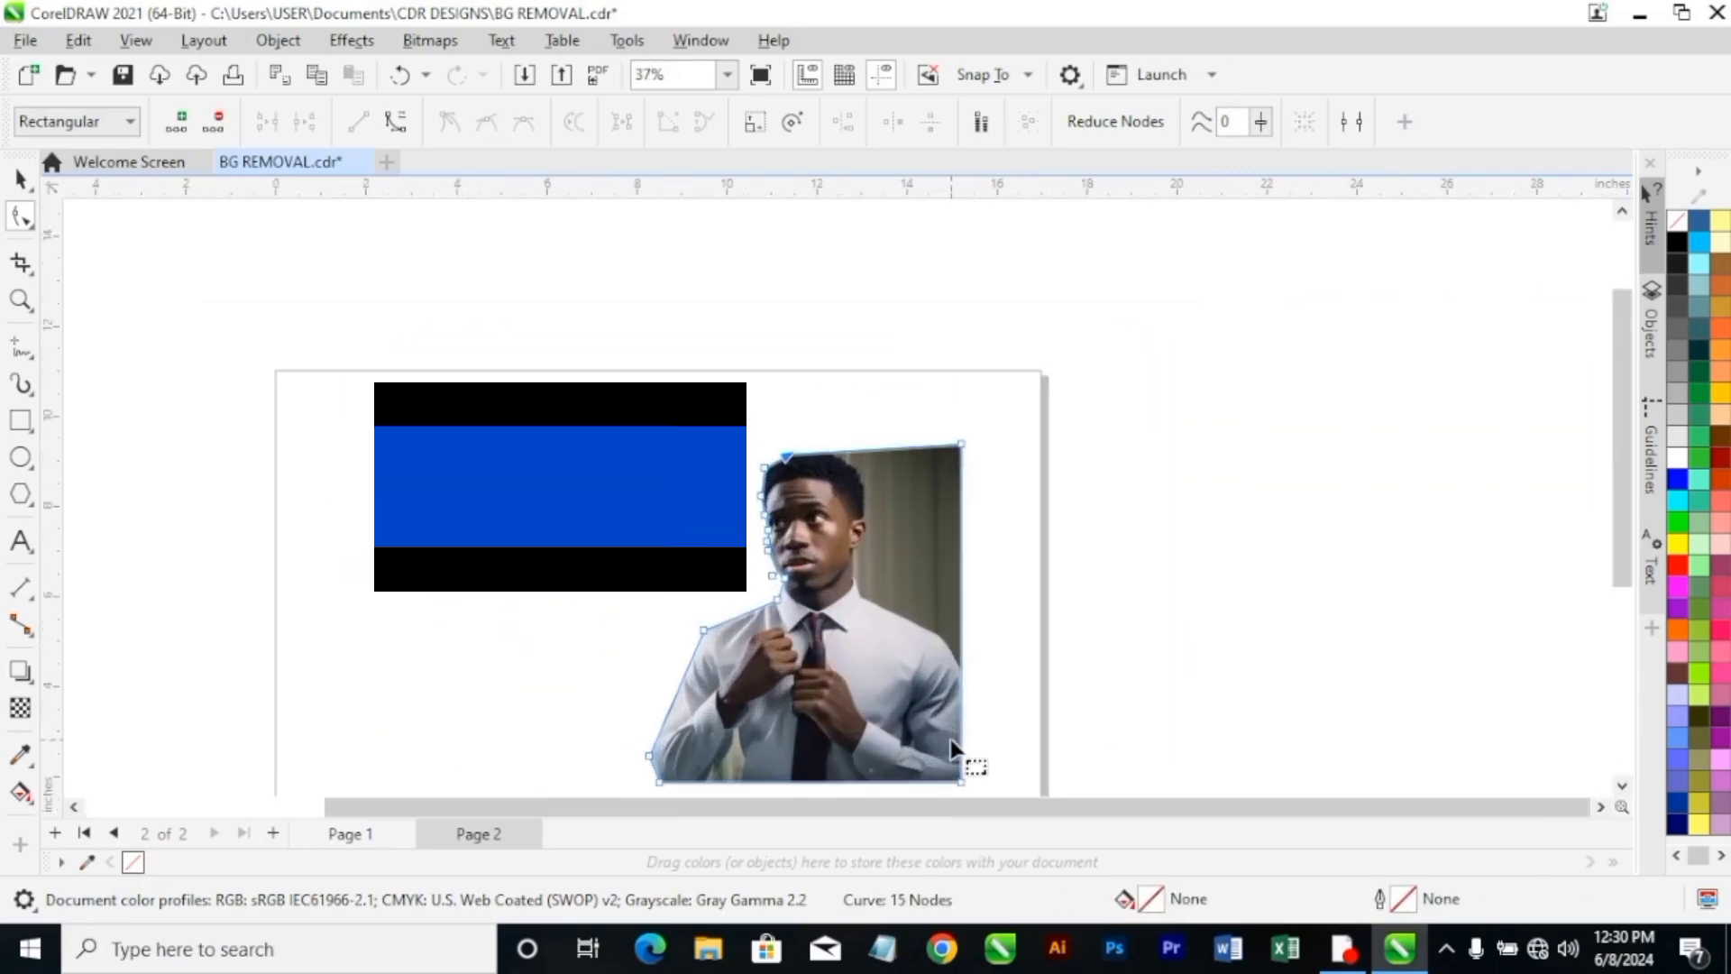
scroll(951, 745, "down", 2)
scroll(945, 741, "up", 4)
scroll(824, 289, "up", 1)
scroll(825, 287, "up", 2)
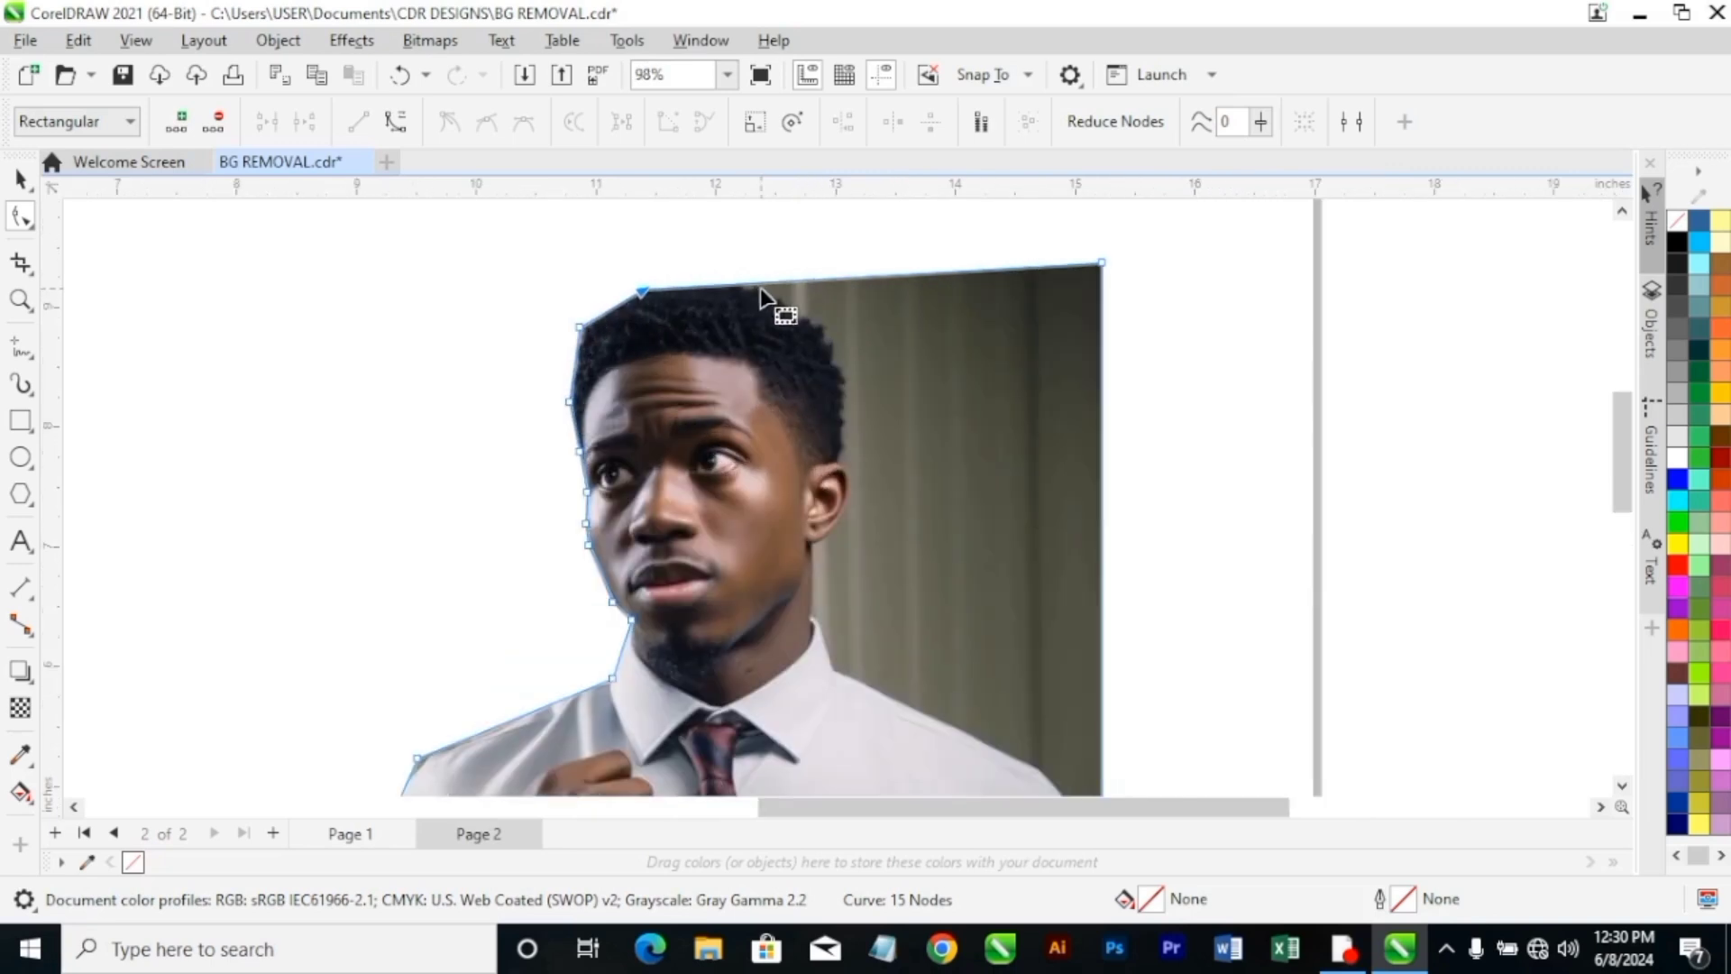
double_click(777, 282)
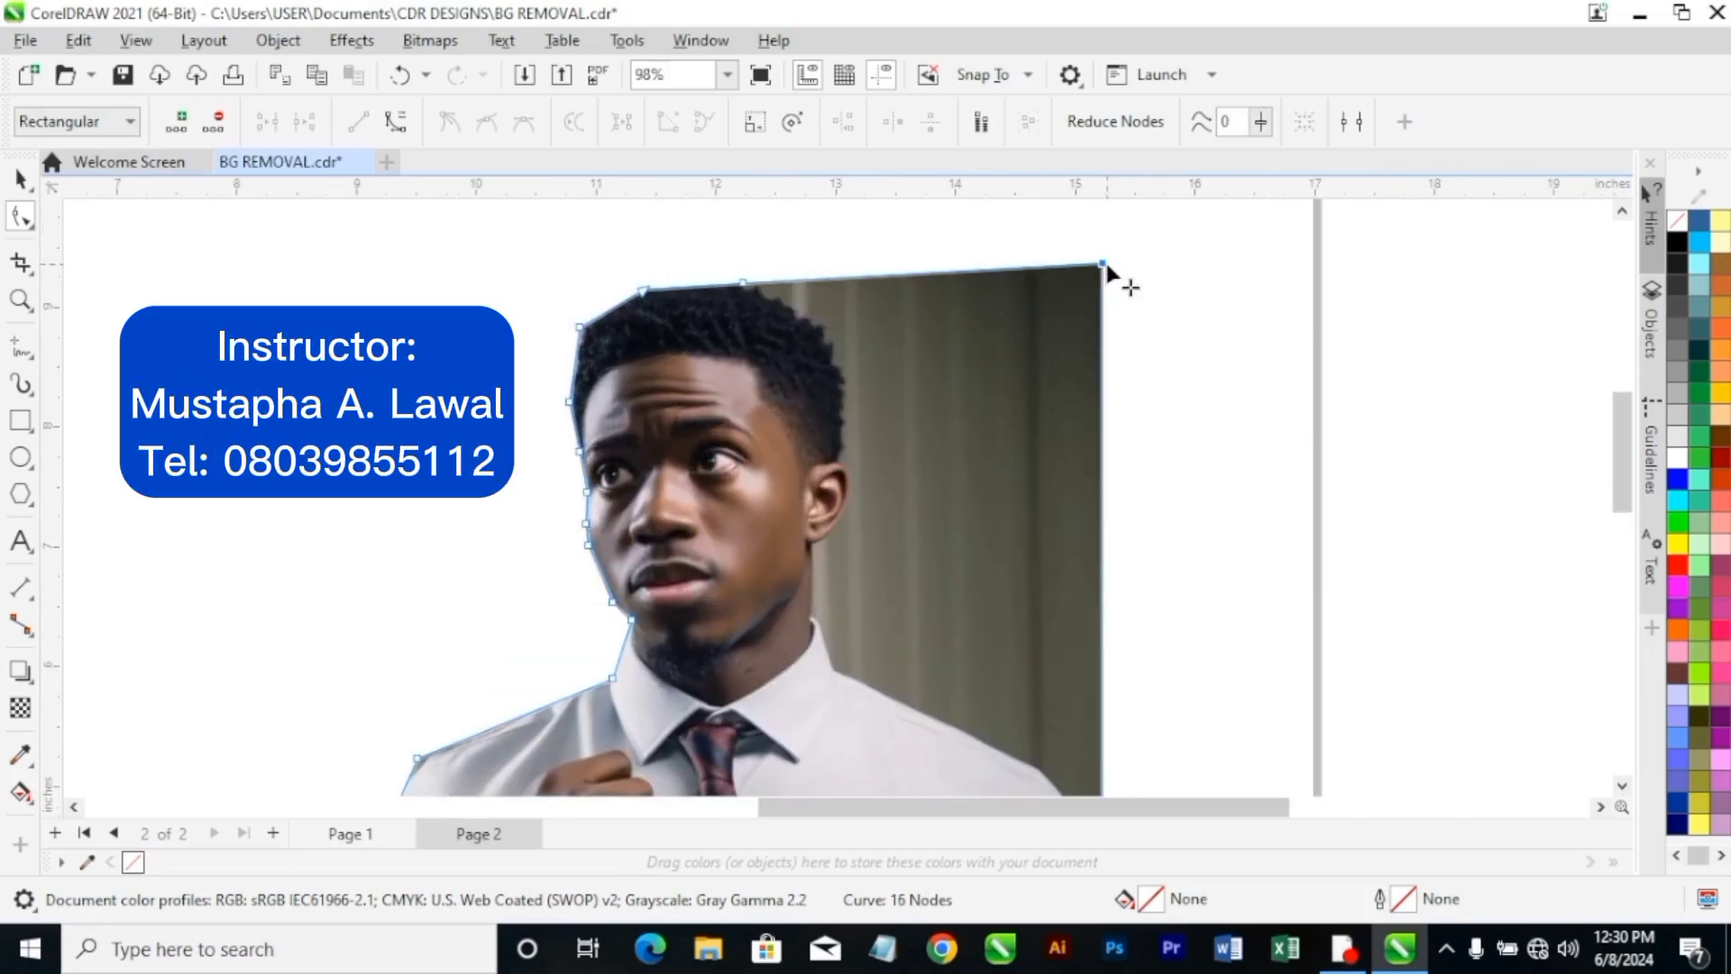
mouse_move(1103, 266)
left_mouse_down()
mouse_move(954, 300)
mouse_move(1086, 290)
mouse_move(1073, 282)
left_mouse_up()
Add two boundary nodes at the shoulder on the ear side, and move the upper one in onto the shirt edge.
scroll(1073, 282, "down", 1)
scroll(1073, 282, "down", 2)
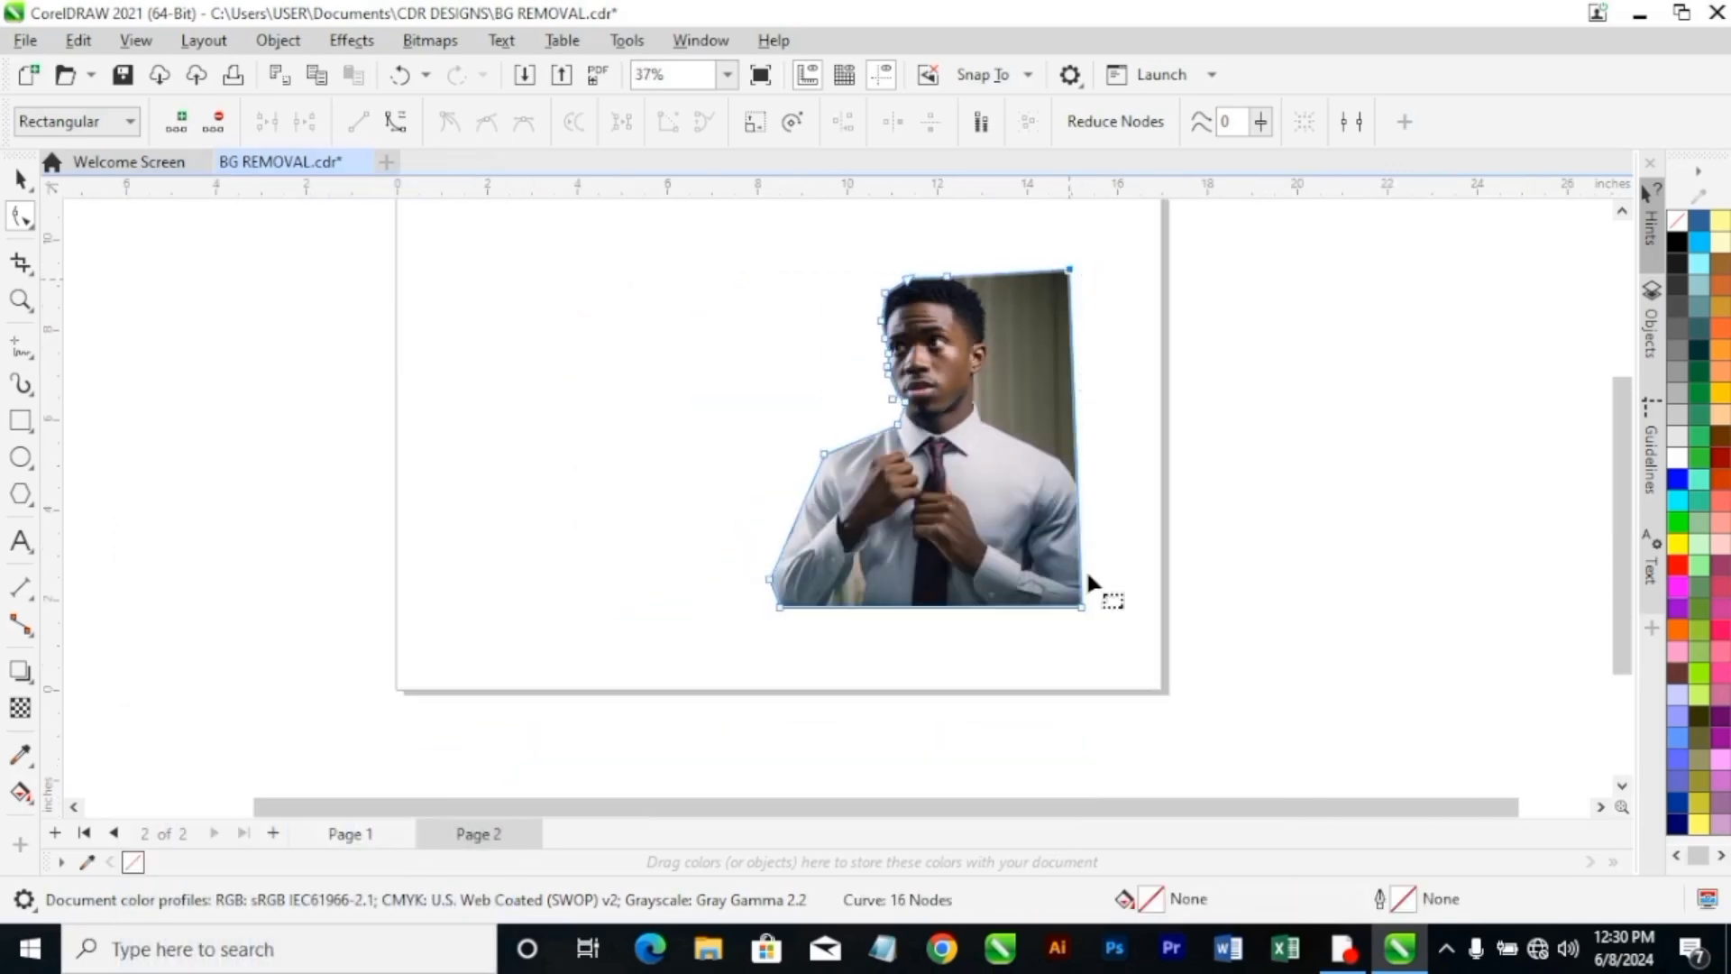
scroll(1089, 564, "up", 2)
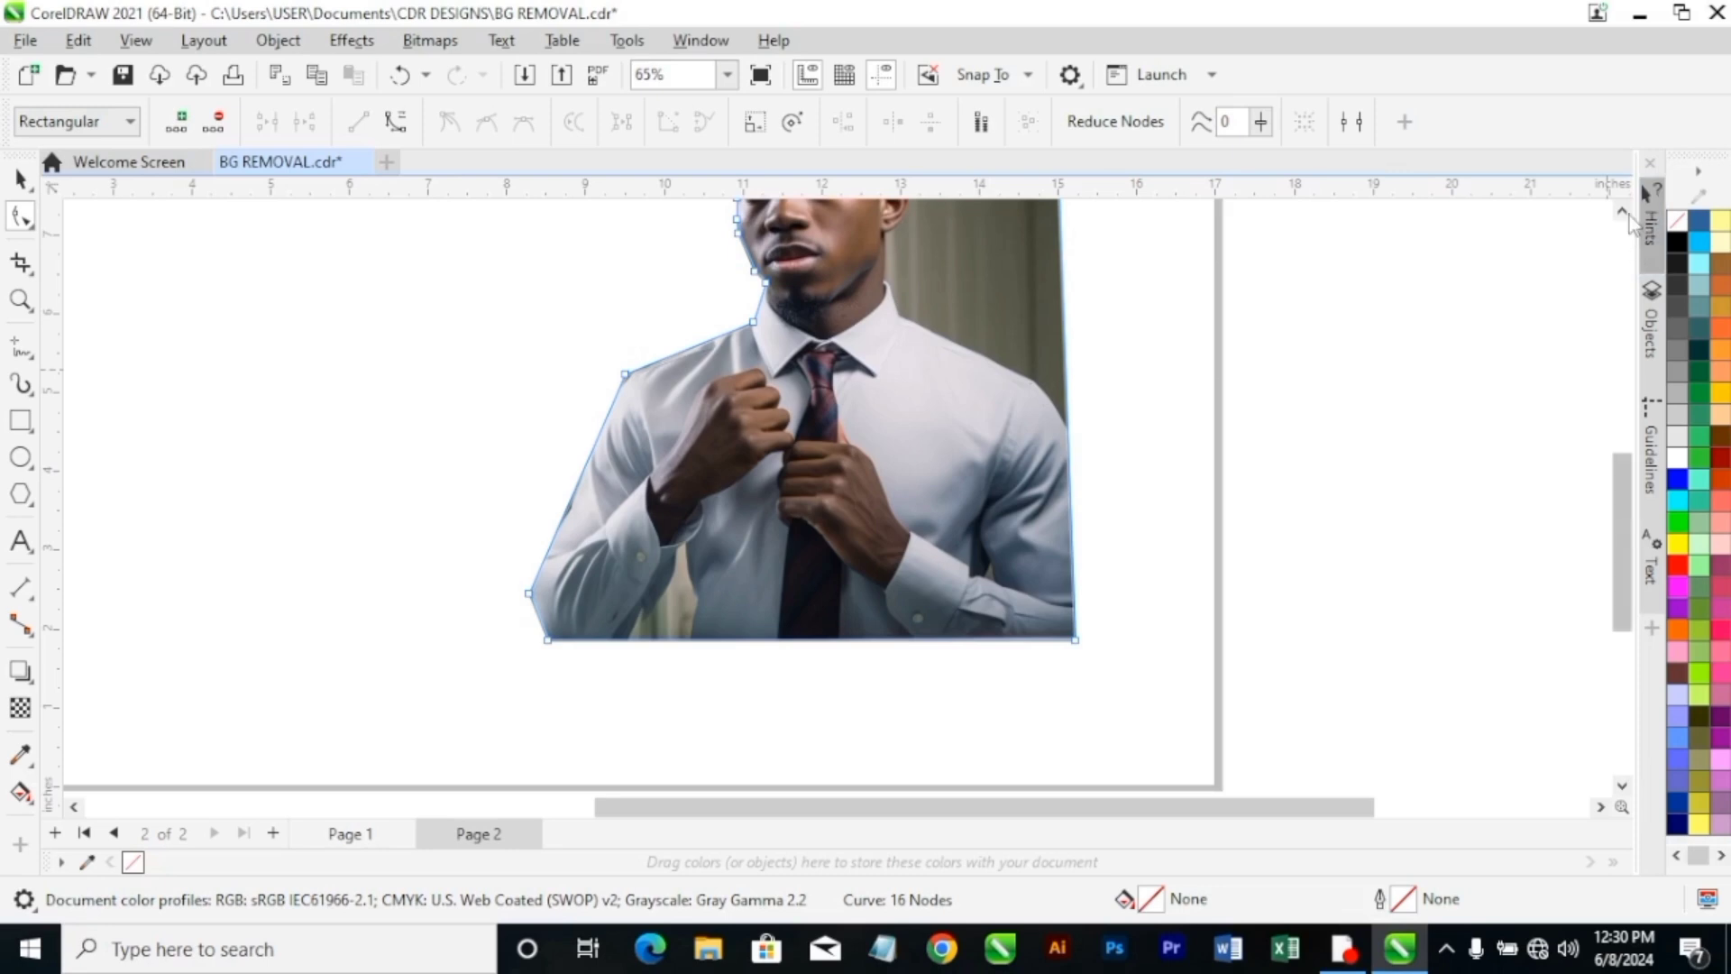
left_click(1624, 213)
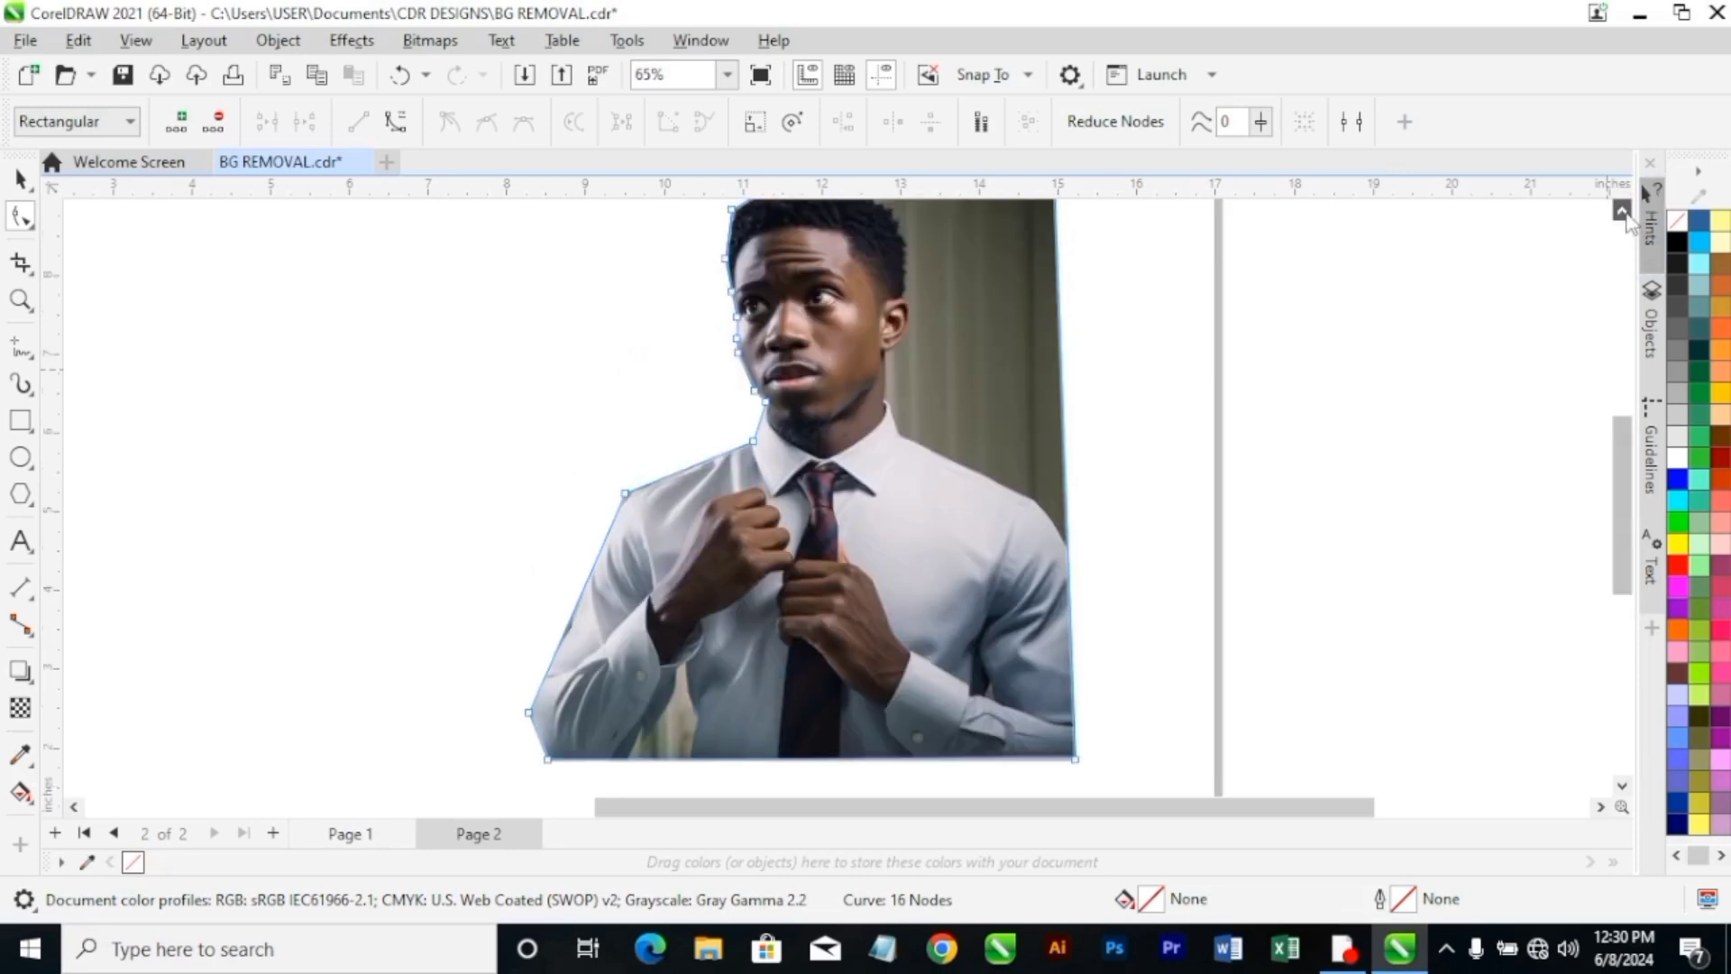
double_click(1069, 547)
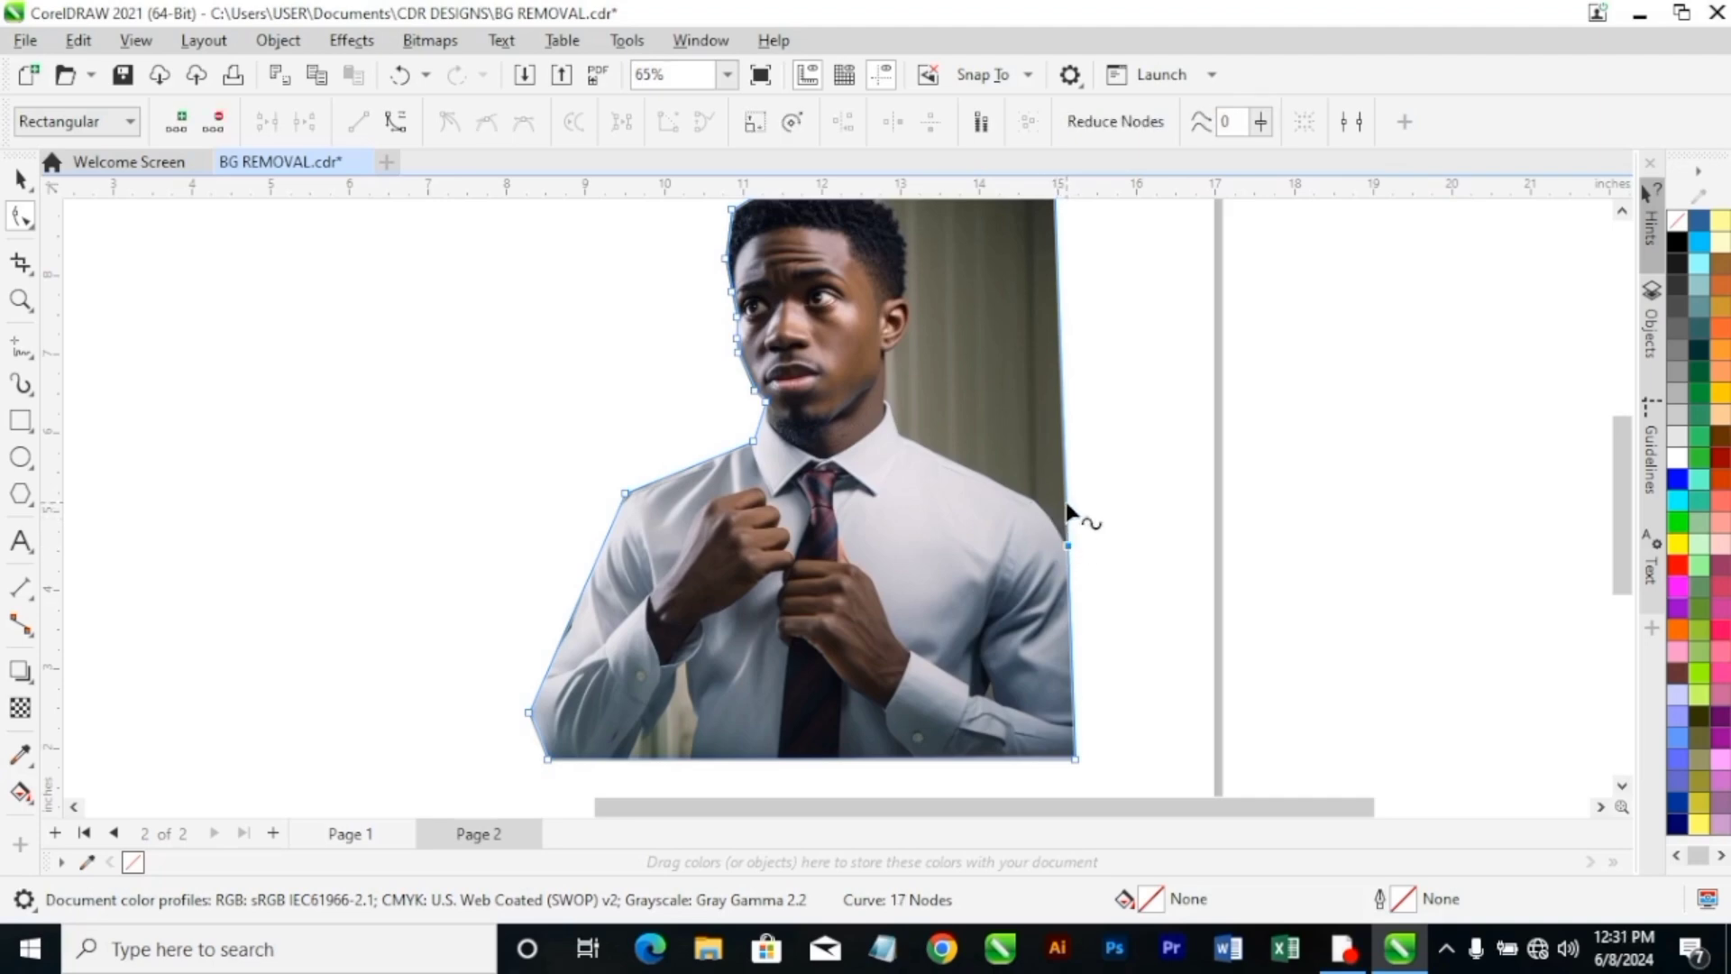
double_click(1068, 501)
left_click_drag(1067, 500, 1041, 502)
Add a boundary node above that shoulder and move it to the collar base so the outline follows the shirt's shoulder line.
scroll(1042, 433, "down", 2)
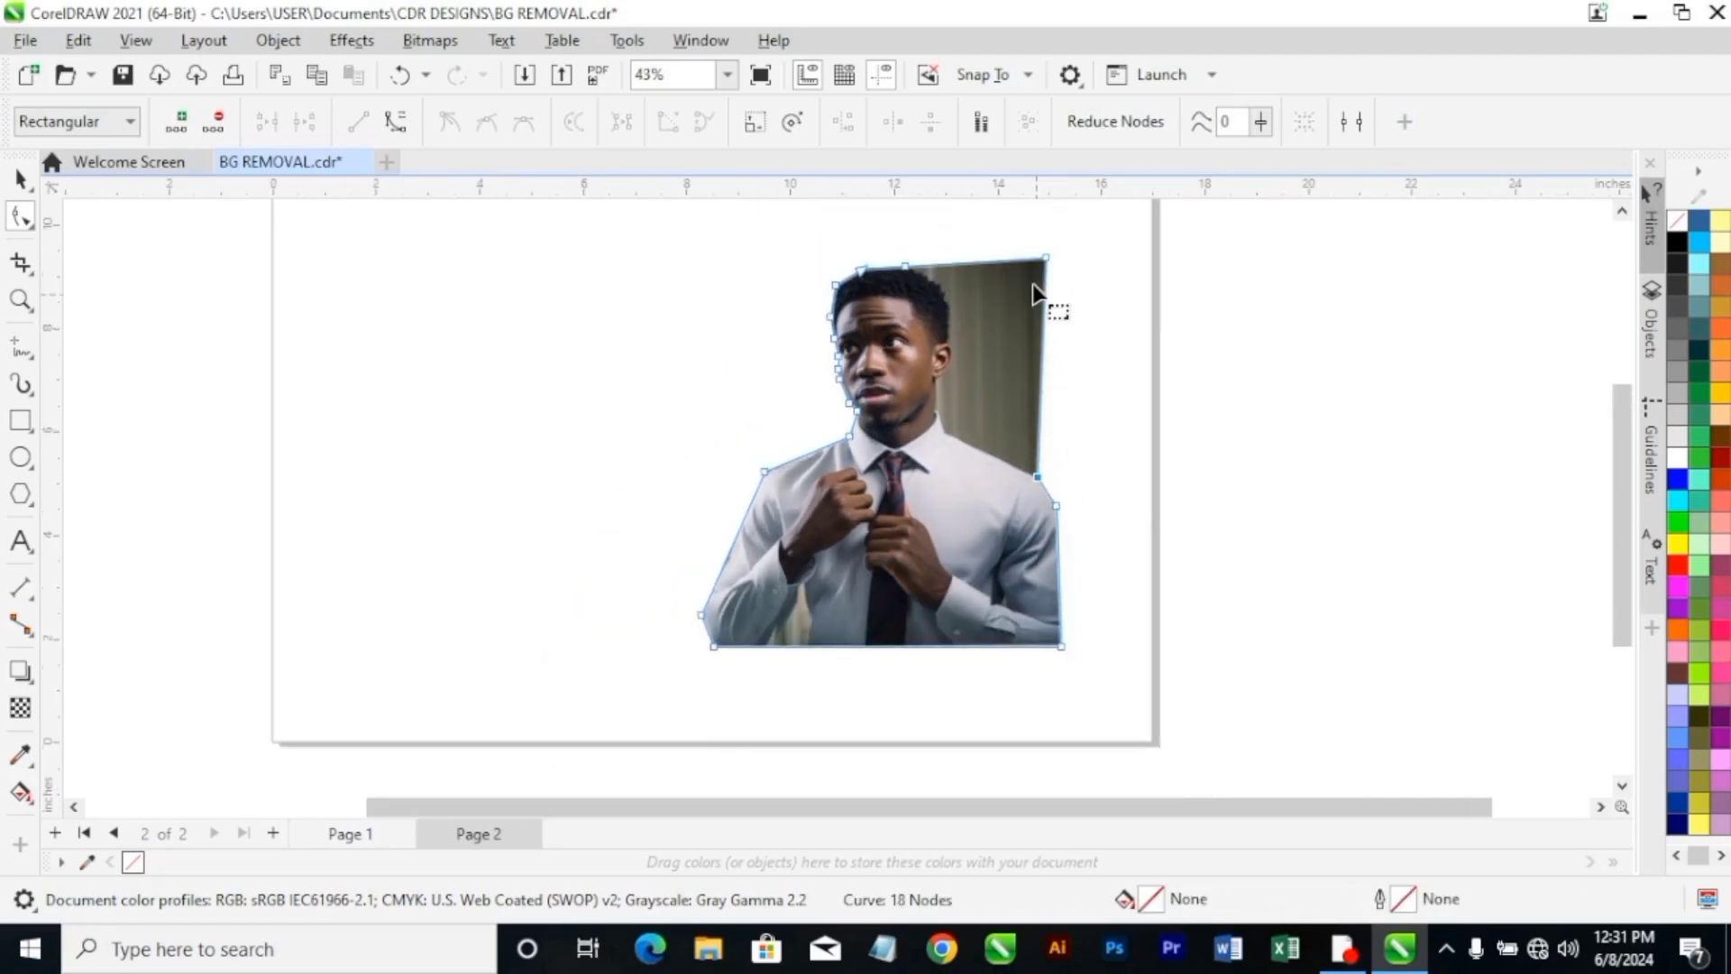
double_click(1043, 416)
left_click_drag(1043, 417, 952, 433)
scroll(953, 433, "up", 3)
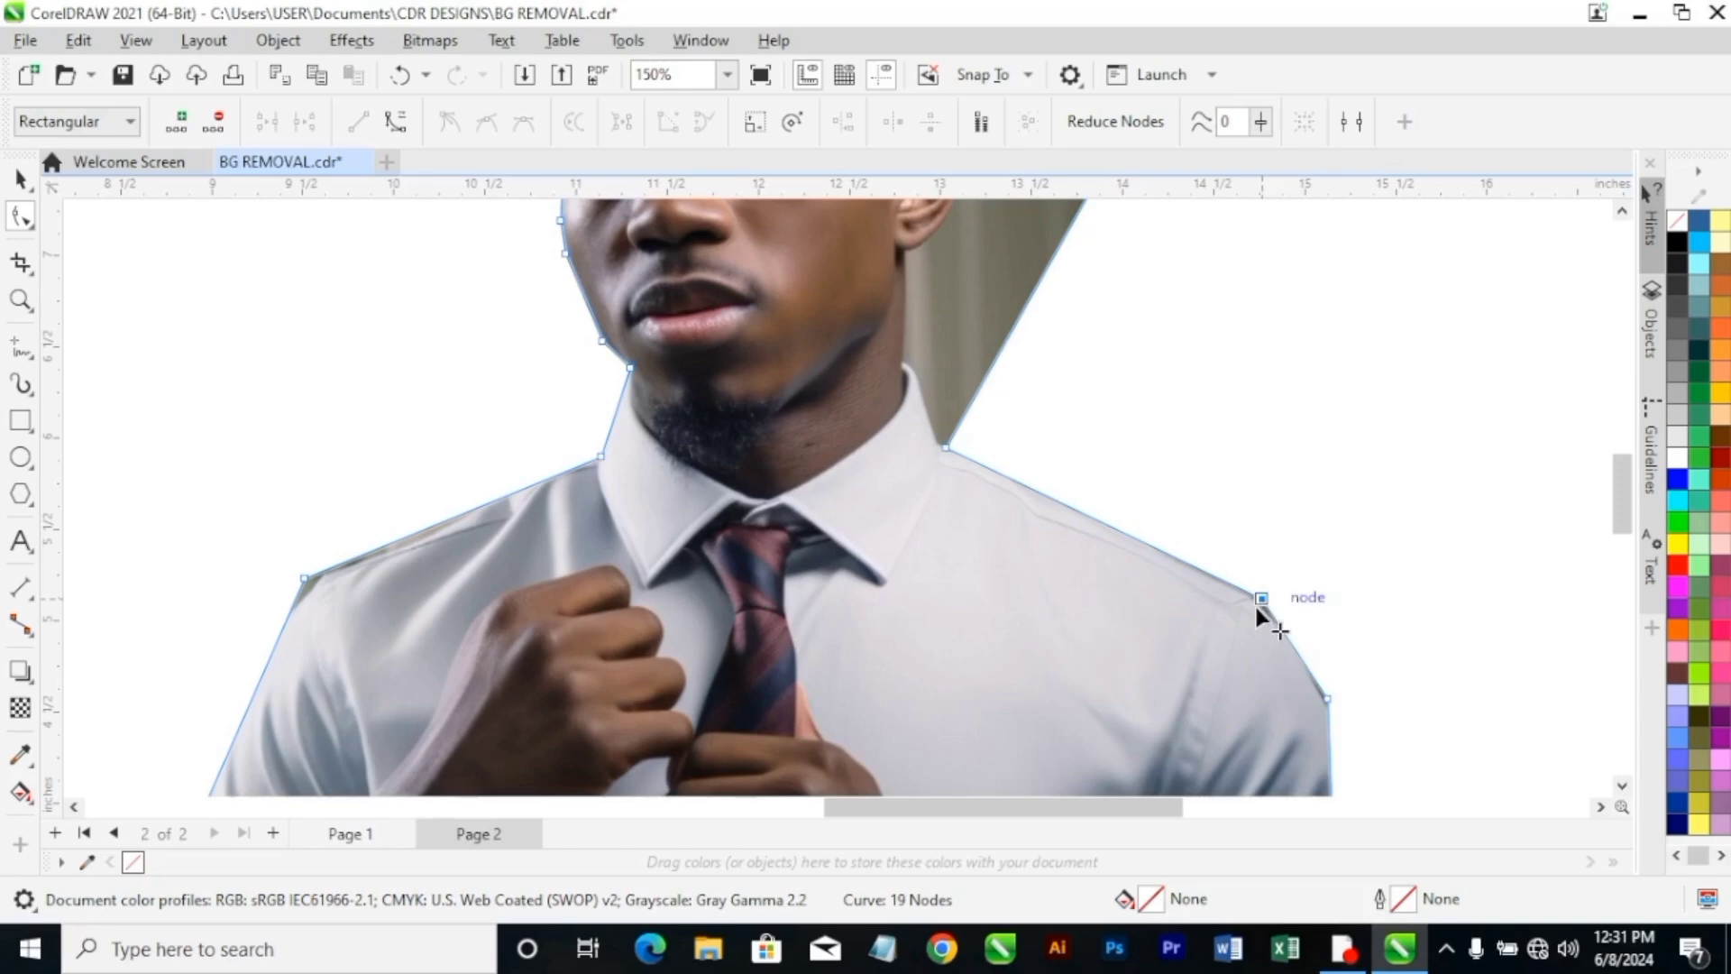
left_click(1260, 598)
Add a boundary node above the collar base and move it to the top of the collar beside the neck.
scroll(1253, 604, "down", 1)
scroll(1623, 262, "up", 3)
scroll(1069, 689, "up", 1)
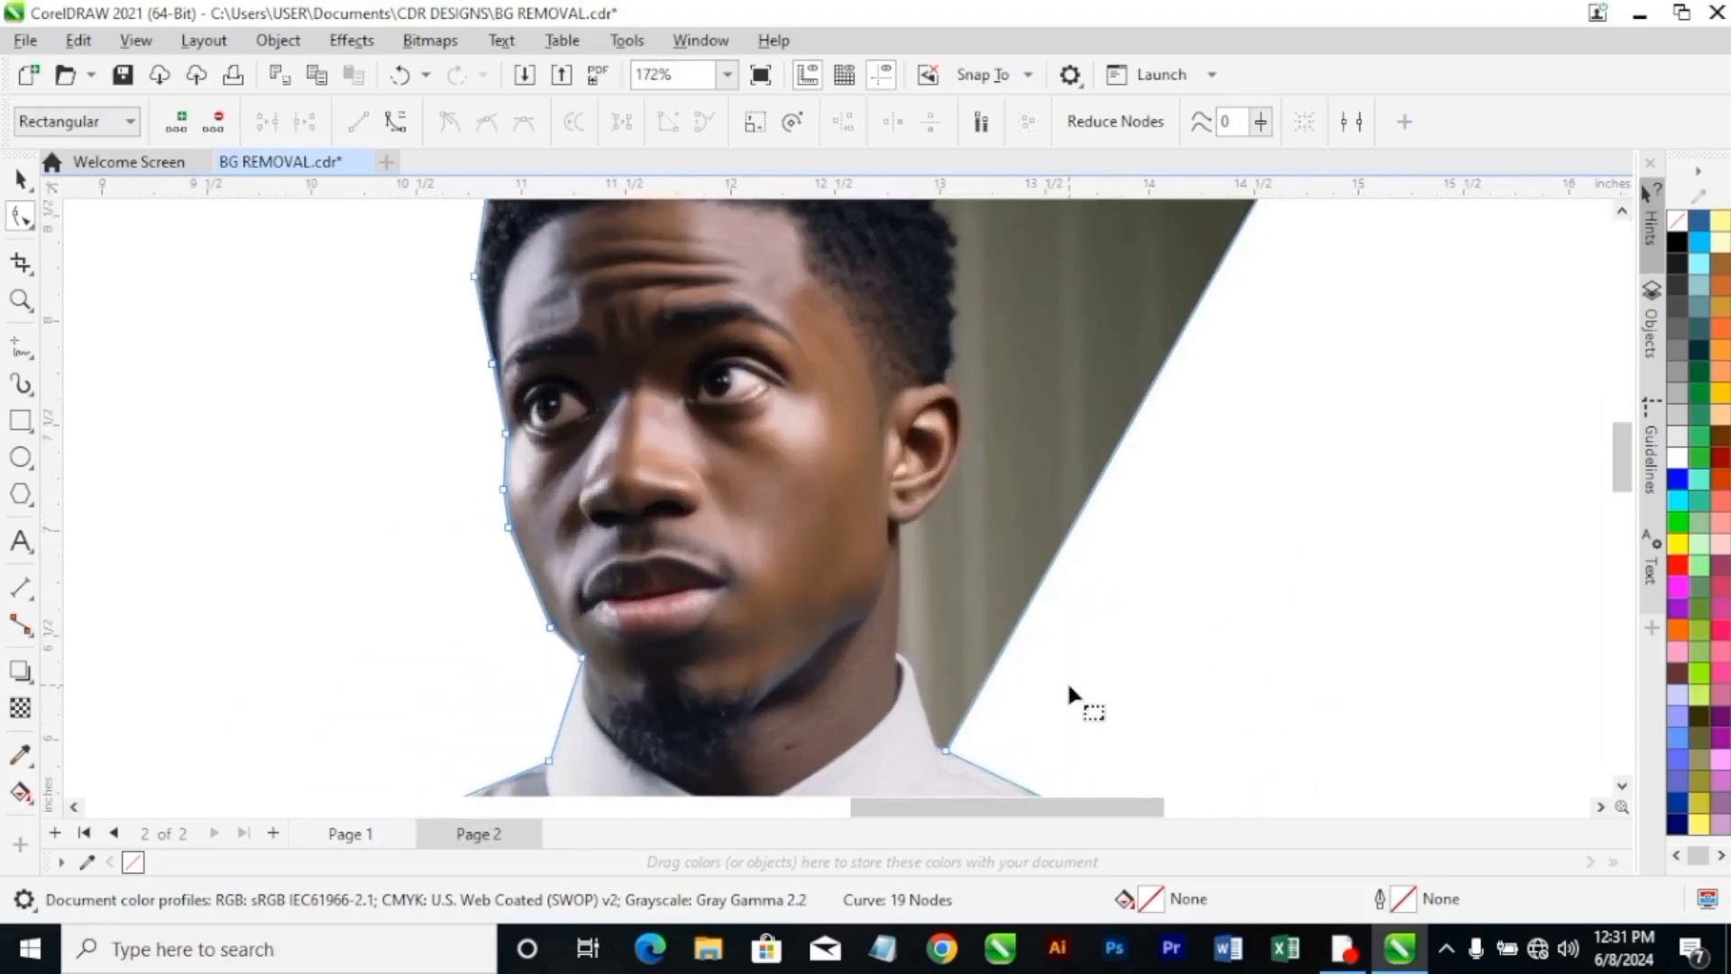
double_click(986, 678)
left_click_drag(983, 682, 899, 653)
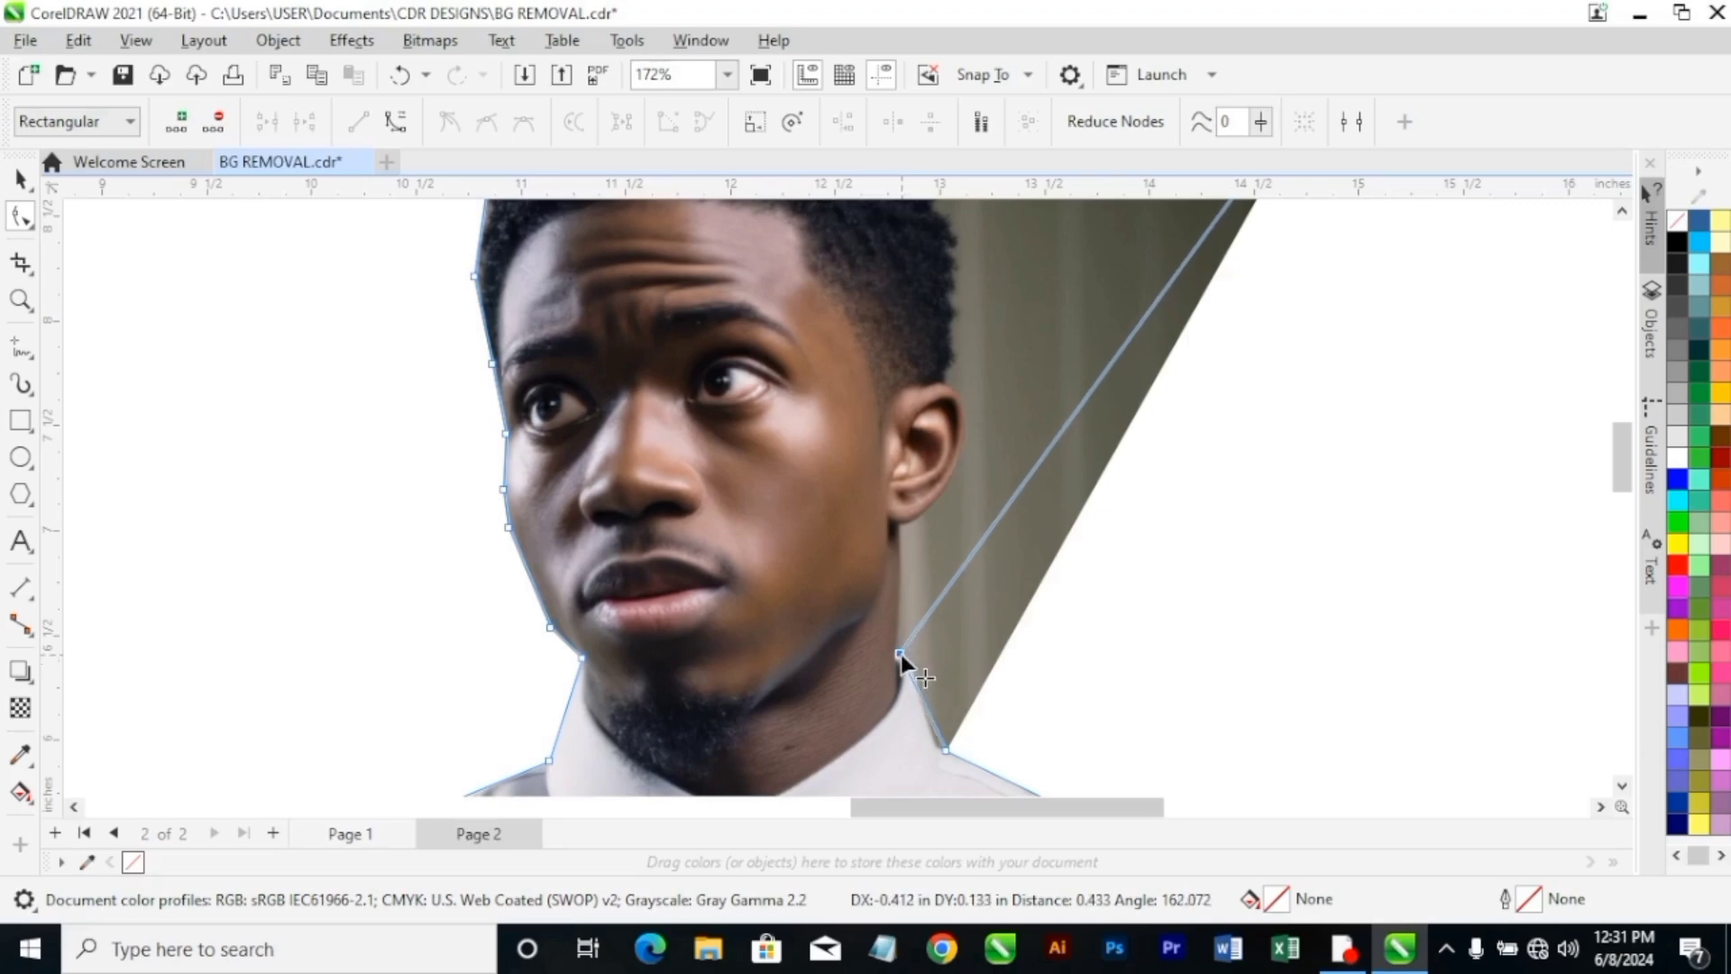
left_click(943, 751)
Add one boundary node just below the earlobe and another at the lower outer edge of the ear.
scroll(933, 743, "down", 3)
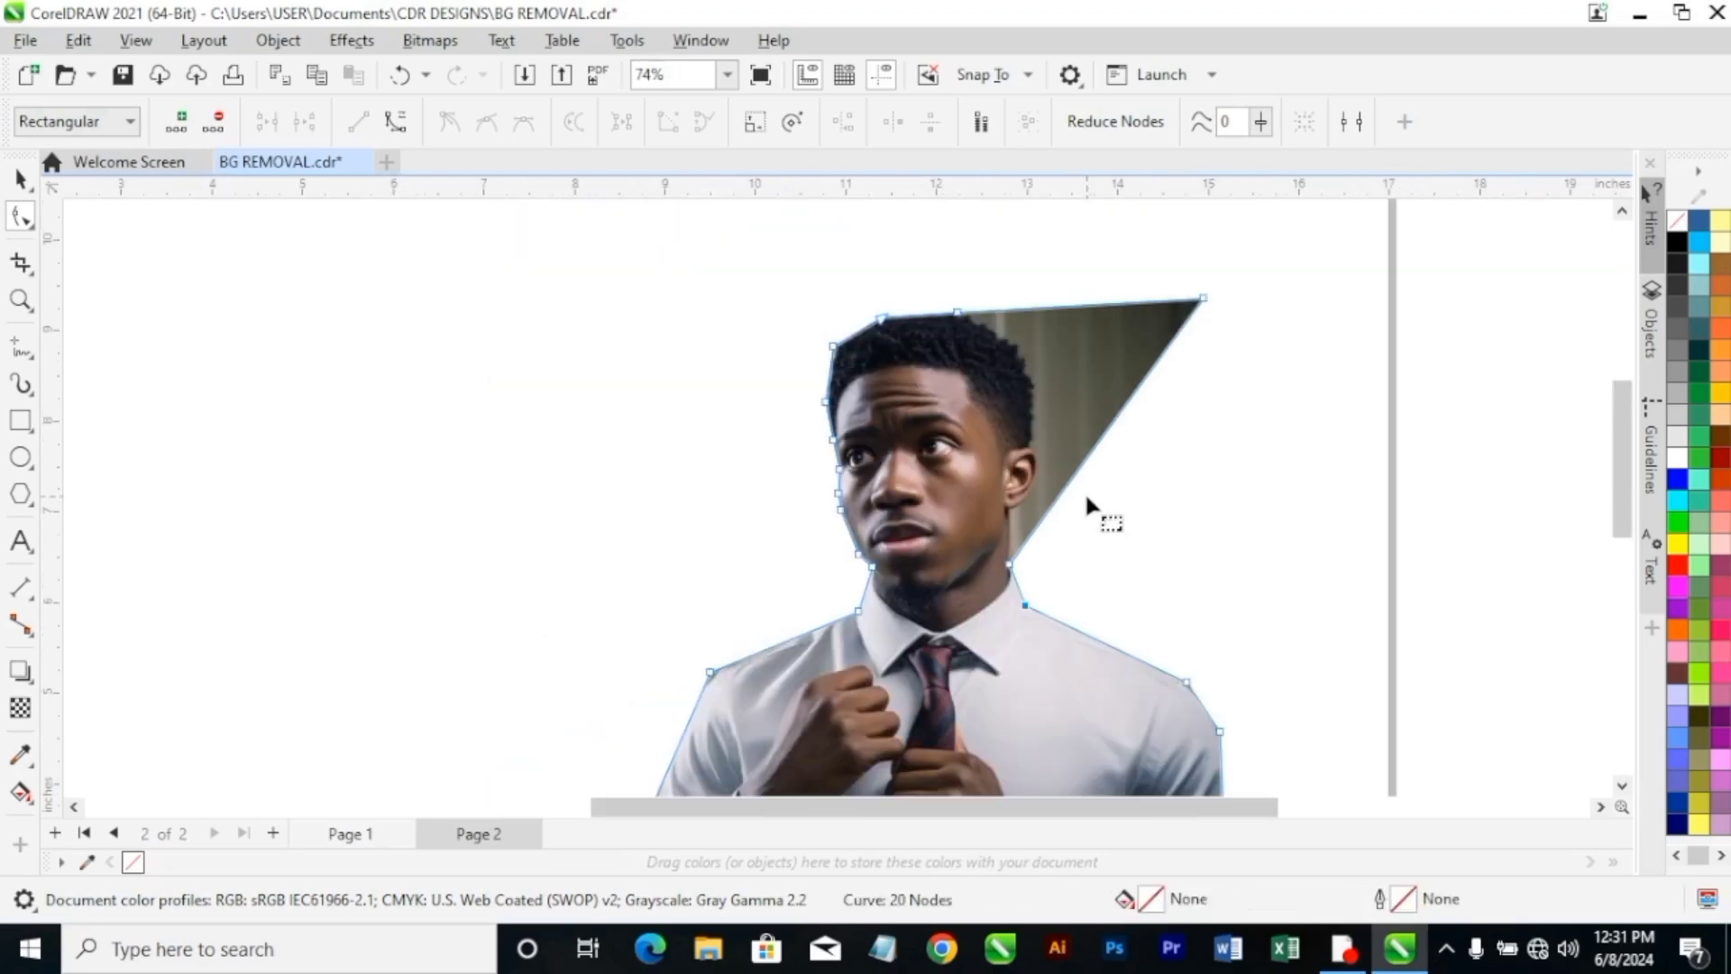
scroll(1033, 539, "up", 3)
double_click(1040, 502)
left_click_drag(1040, 503, 973, 466)
scroll(1044, 388, "down", 1)
scroll(1045, 389, "up", 5)
double_click(1043, 388)
left_click_drag(1043, 388, 1047, 405)
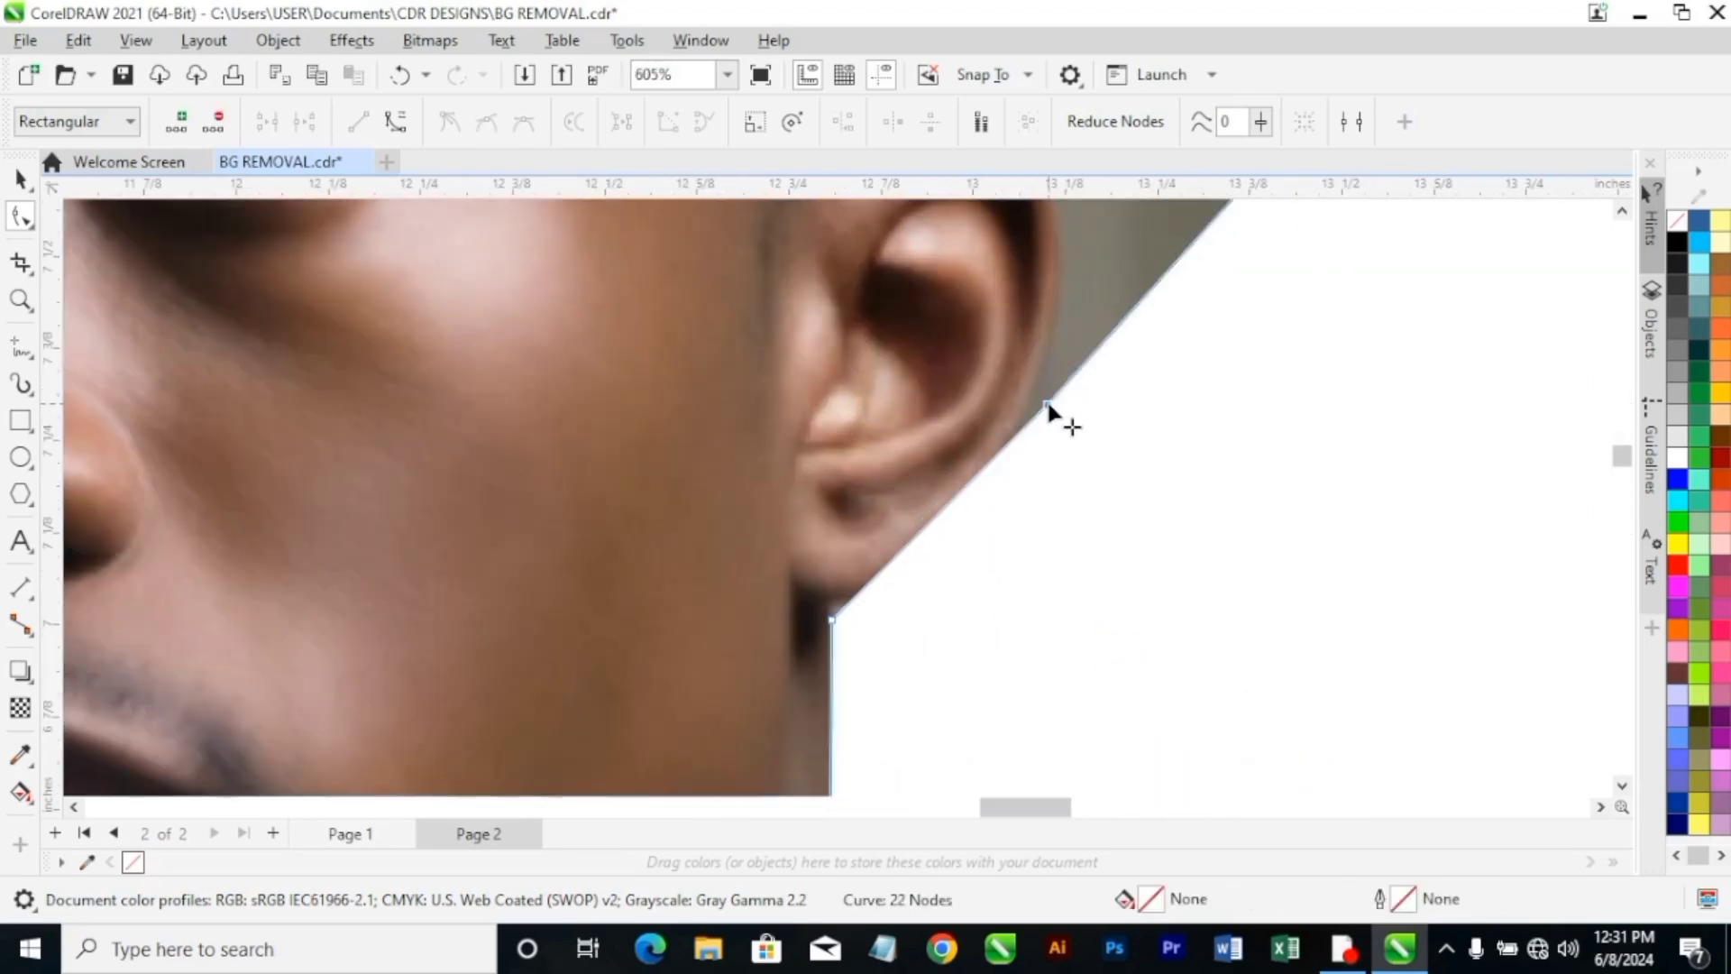
Add a boundary node where the top of the ear meets the hair, and convert its adjoining segment to a curve.
scroll(1047, 407, "down", 6)
left_click(1622, 211)
scroll(1066, 523, "up", 3)
scroll(1147, 581, "up", 3)
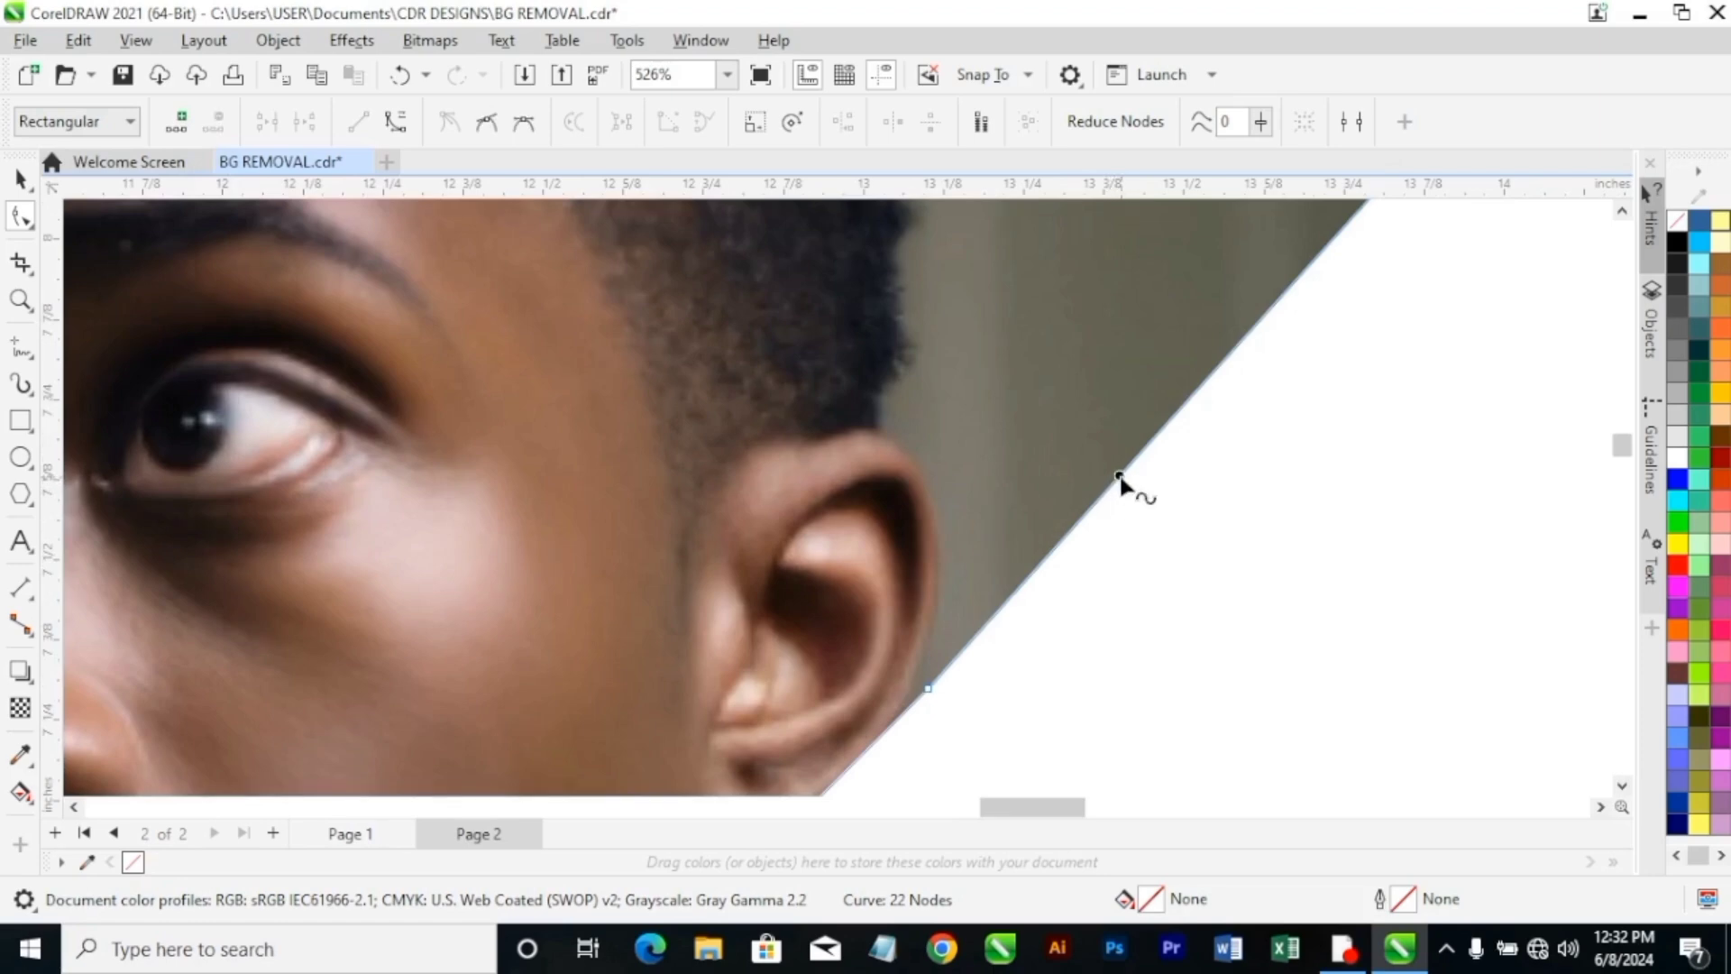
double_click(1120, 484)
left_click_drag(1121, 484, 885, 433)
right_click(884, 434)
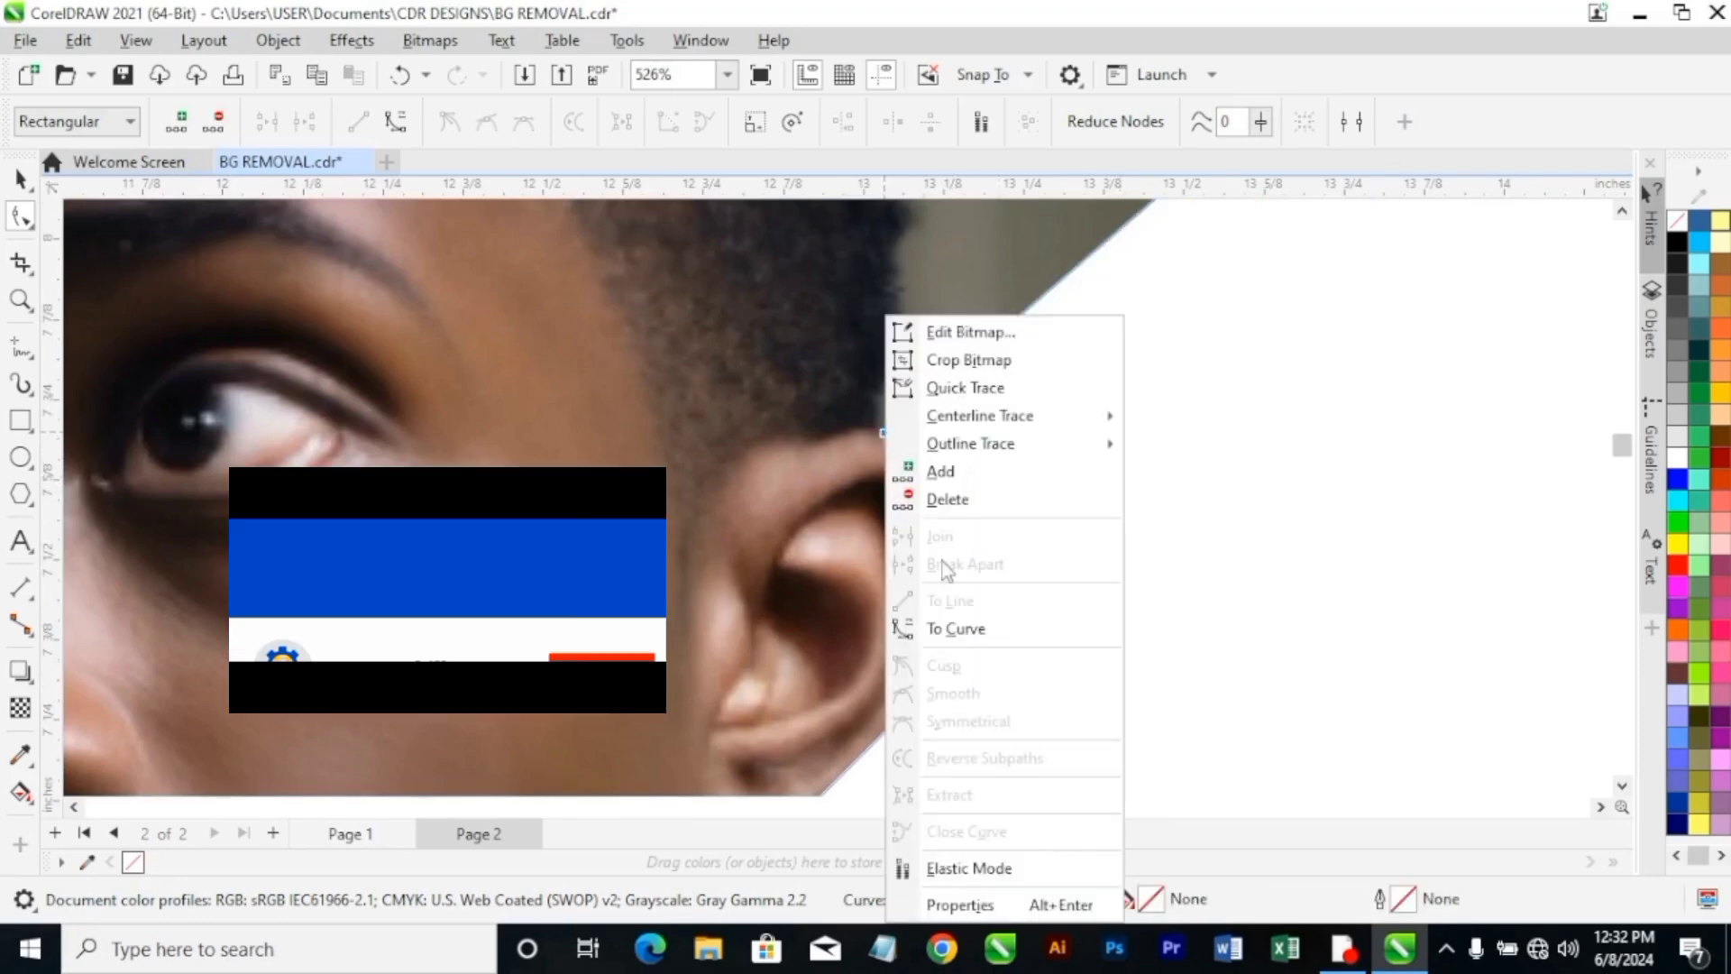
key("Escape")
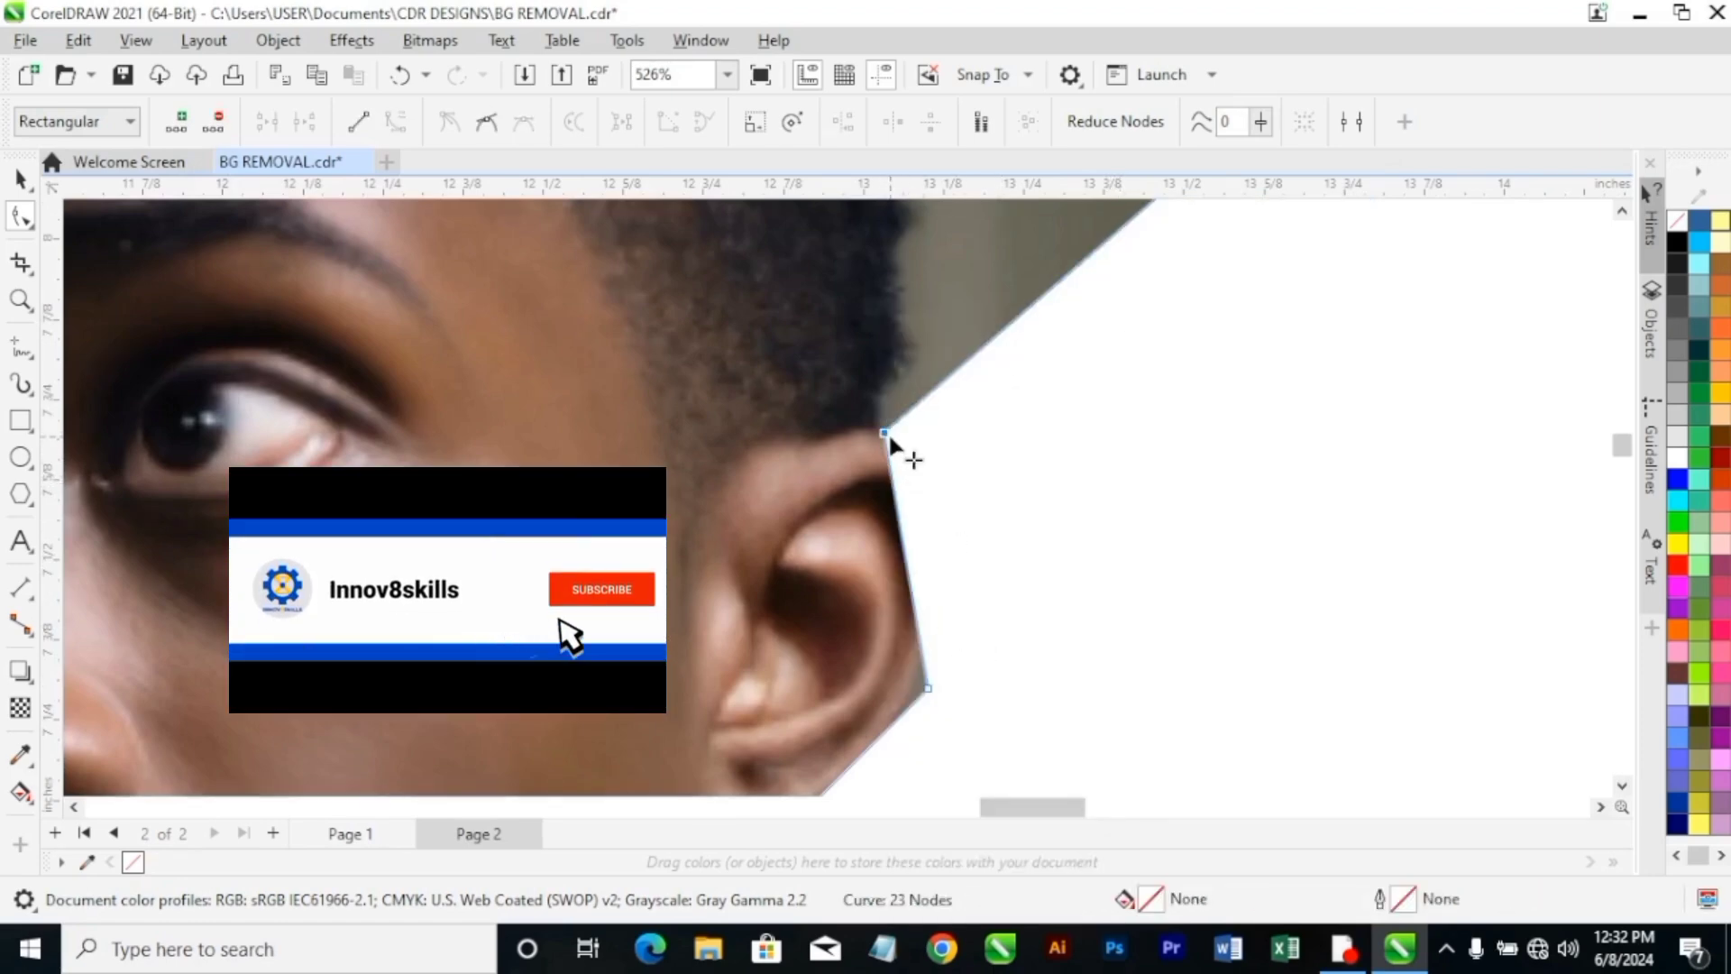
Convert the segment along the ear's outer rim to a curve, and bulge it outward around the ear with its handles.
right_click(927, 689)
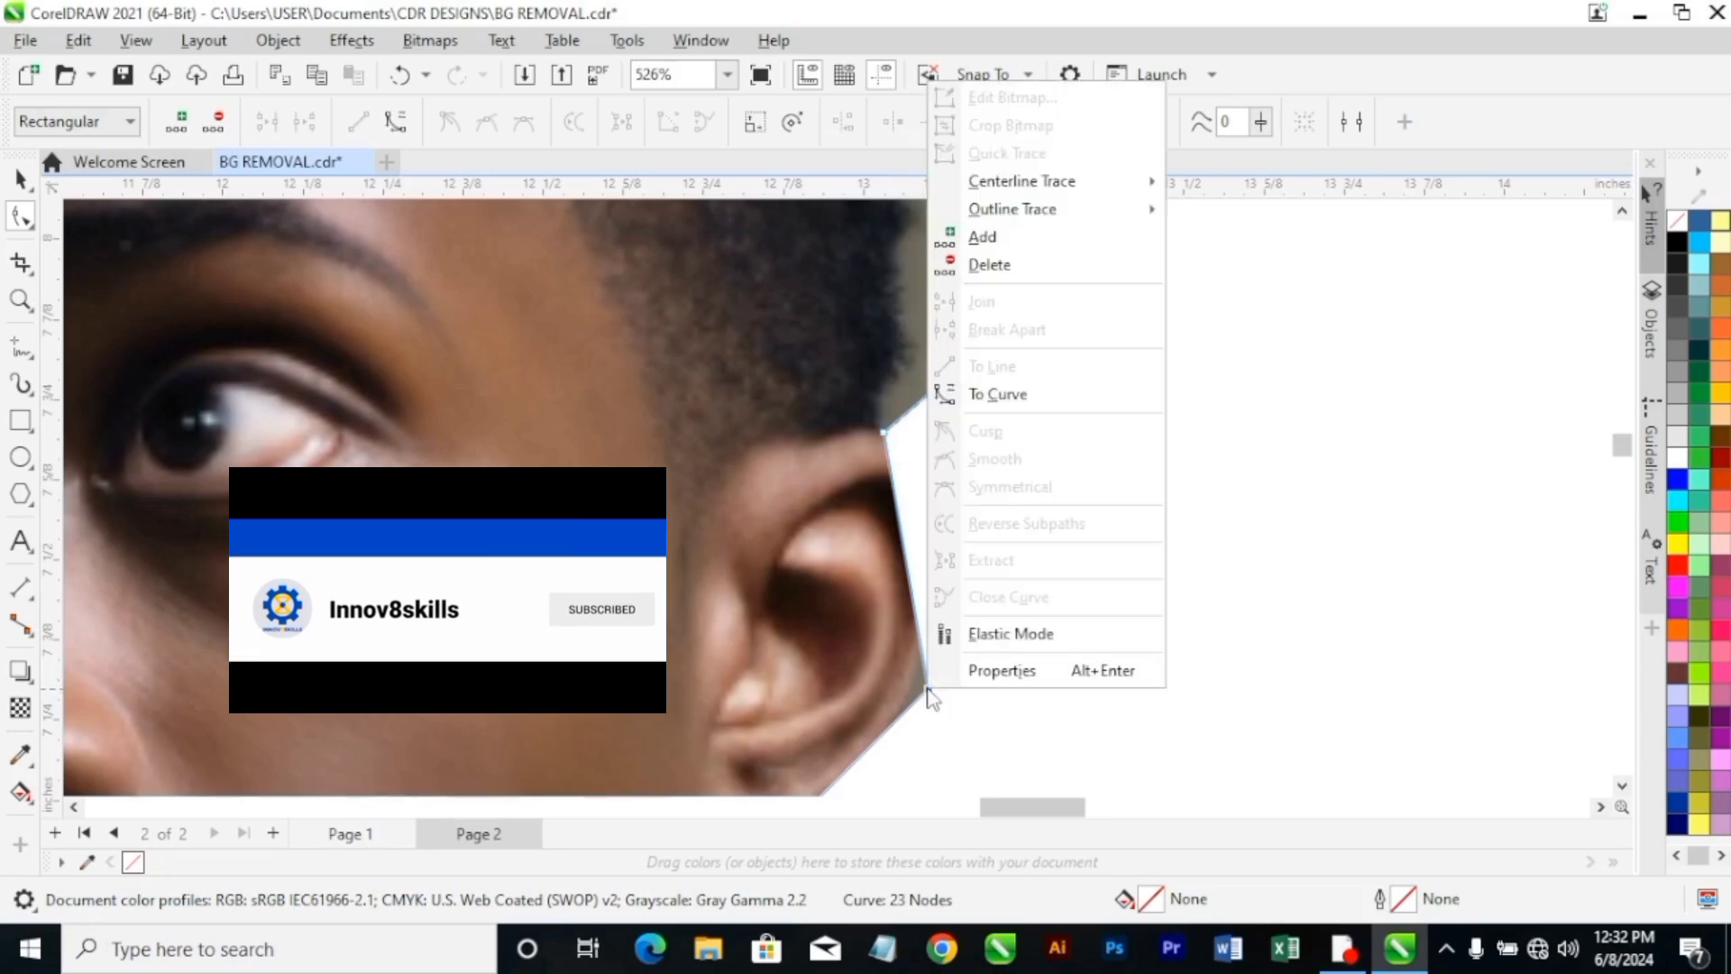
left_click(995, 396)
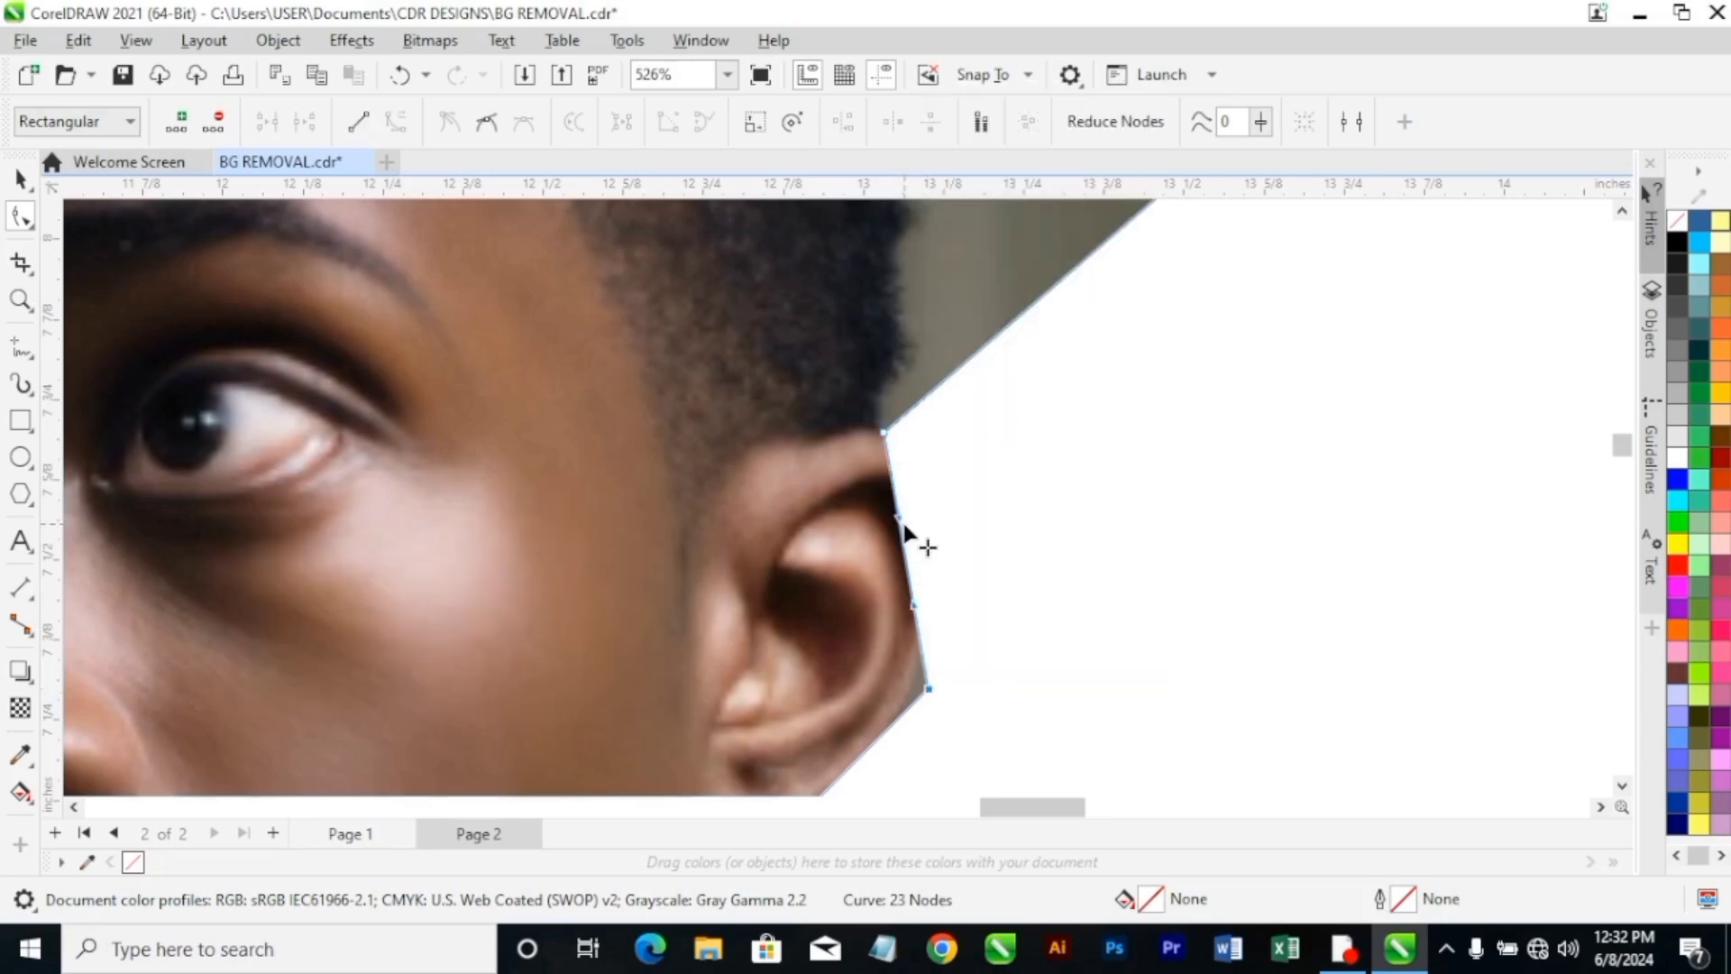
left_click_drag(902, 522, 1023, 554)
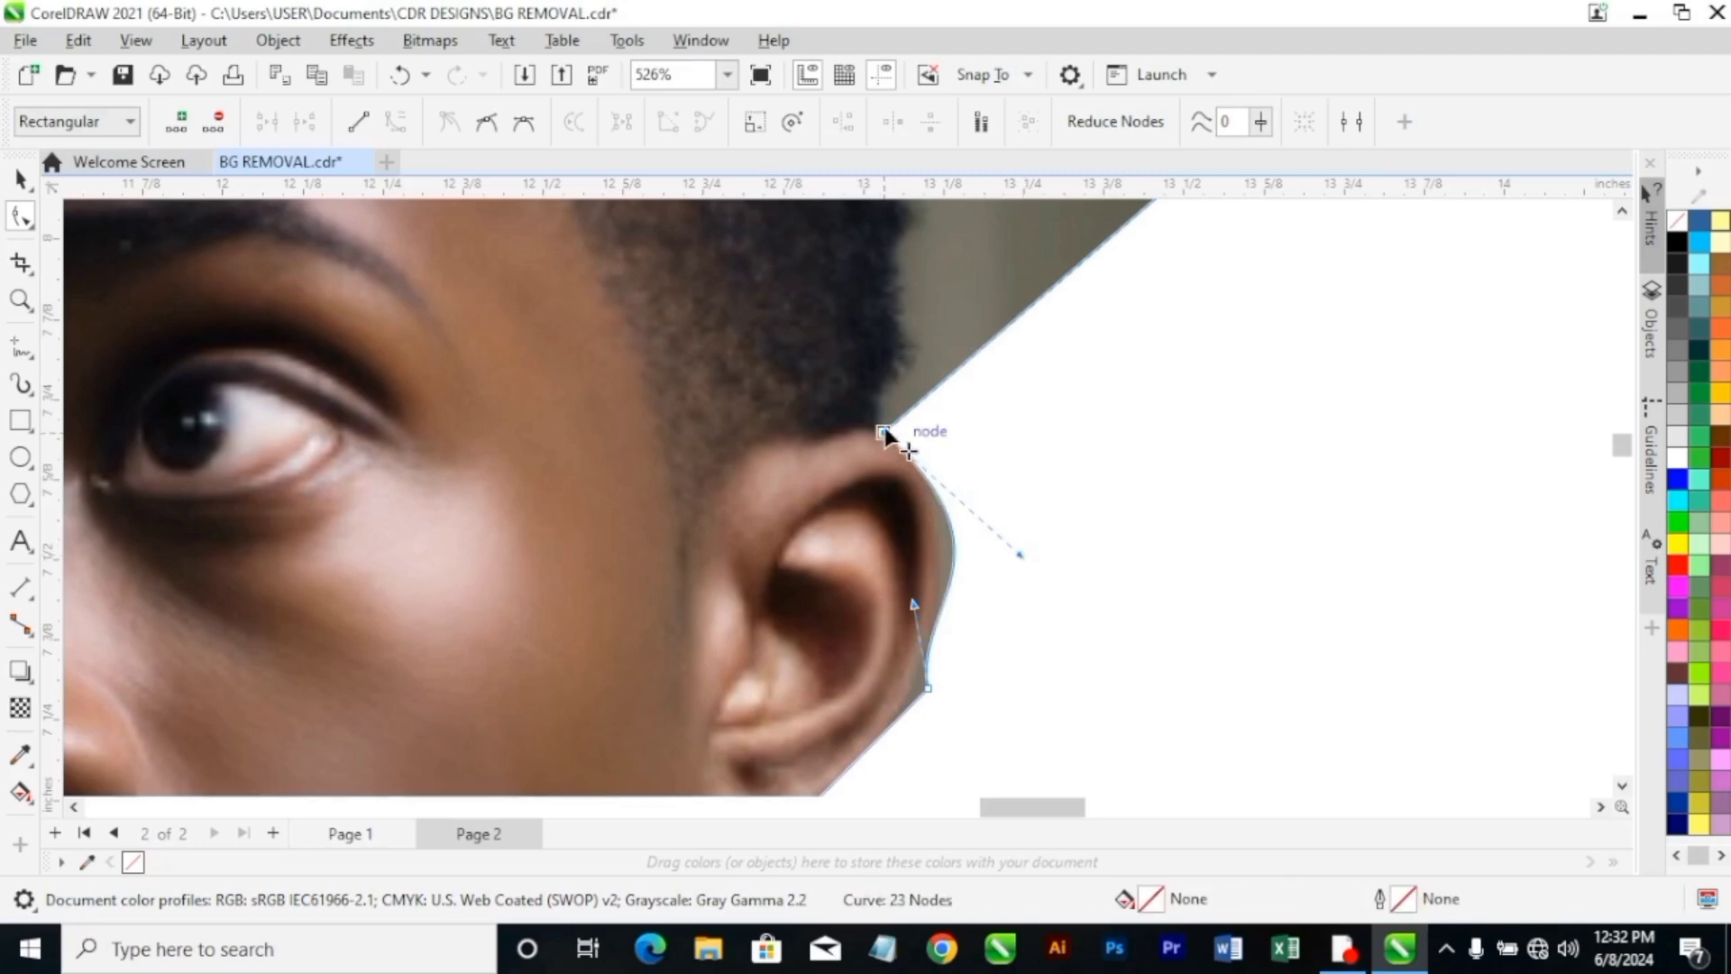
mouse_move(885, 434)
left_mouse_down()
mouse_move(889, 420)
mouse_move(885, 436)
left_mouse_up()
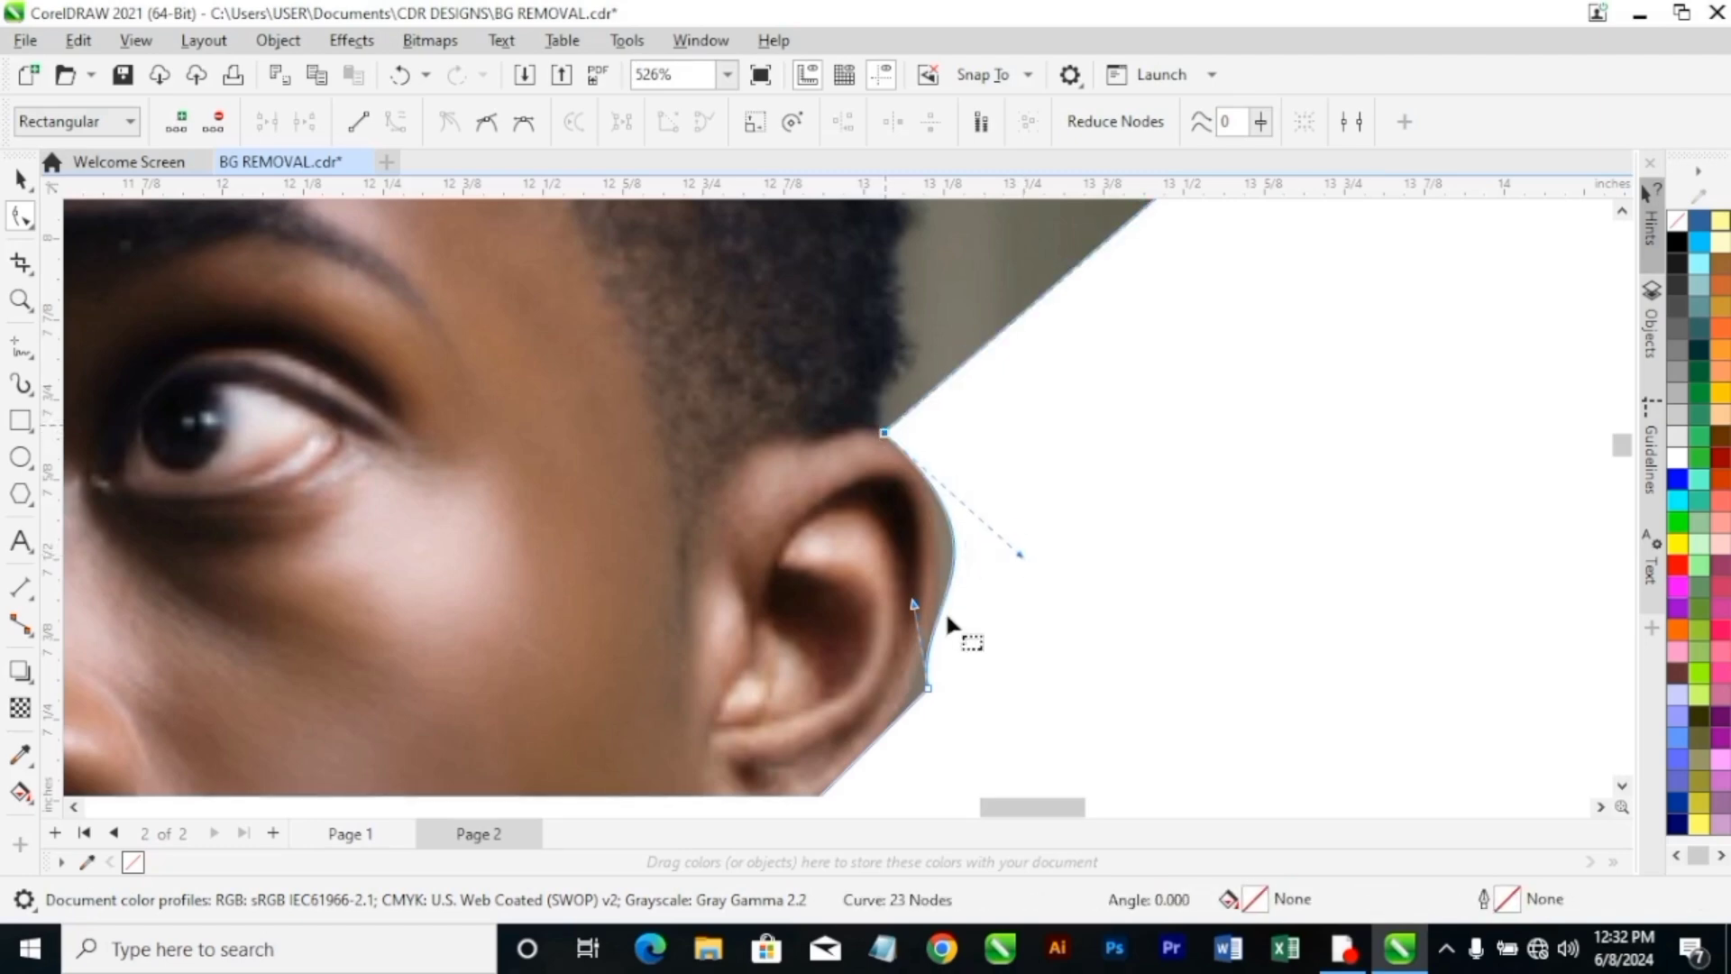
left_click_drag(915, 601, 939, 616)
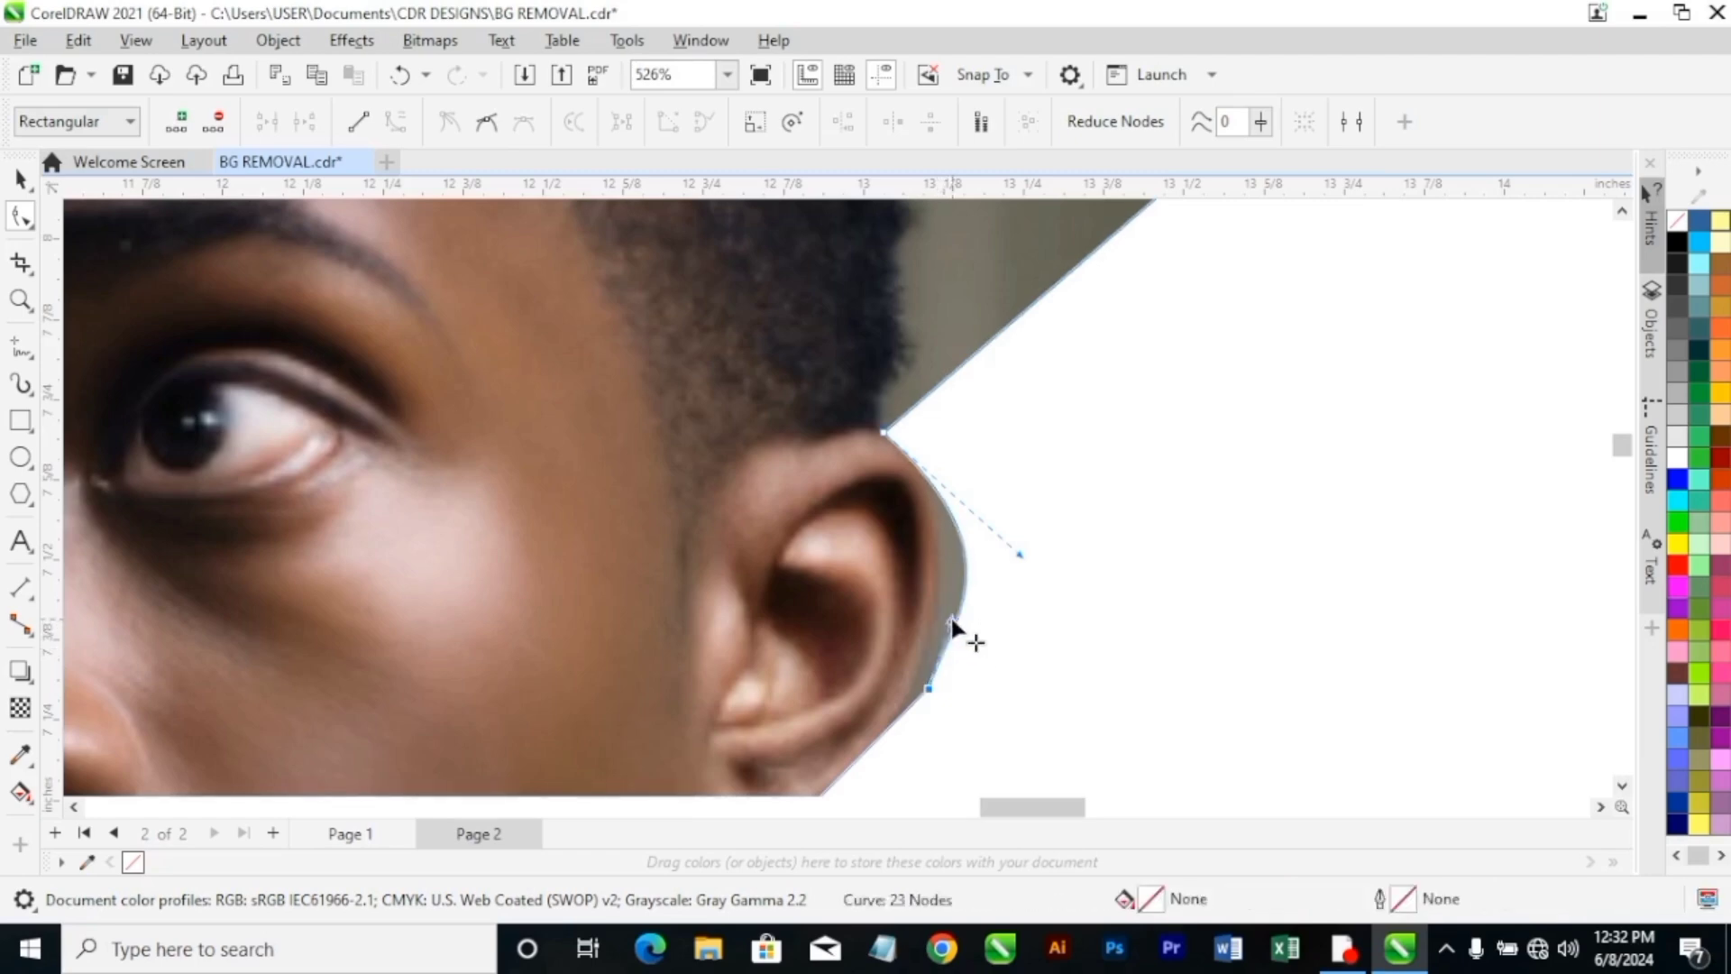
Convert the segment between the outer ear node and the earlobe node to a curve, and bend it around the earlobe.
scroll(927, 689, "down", 2)
scroll(927, 689, "down", 1)
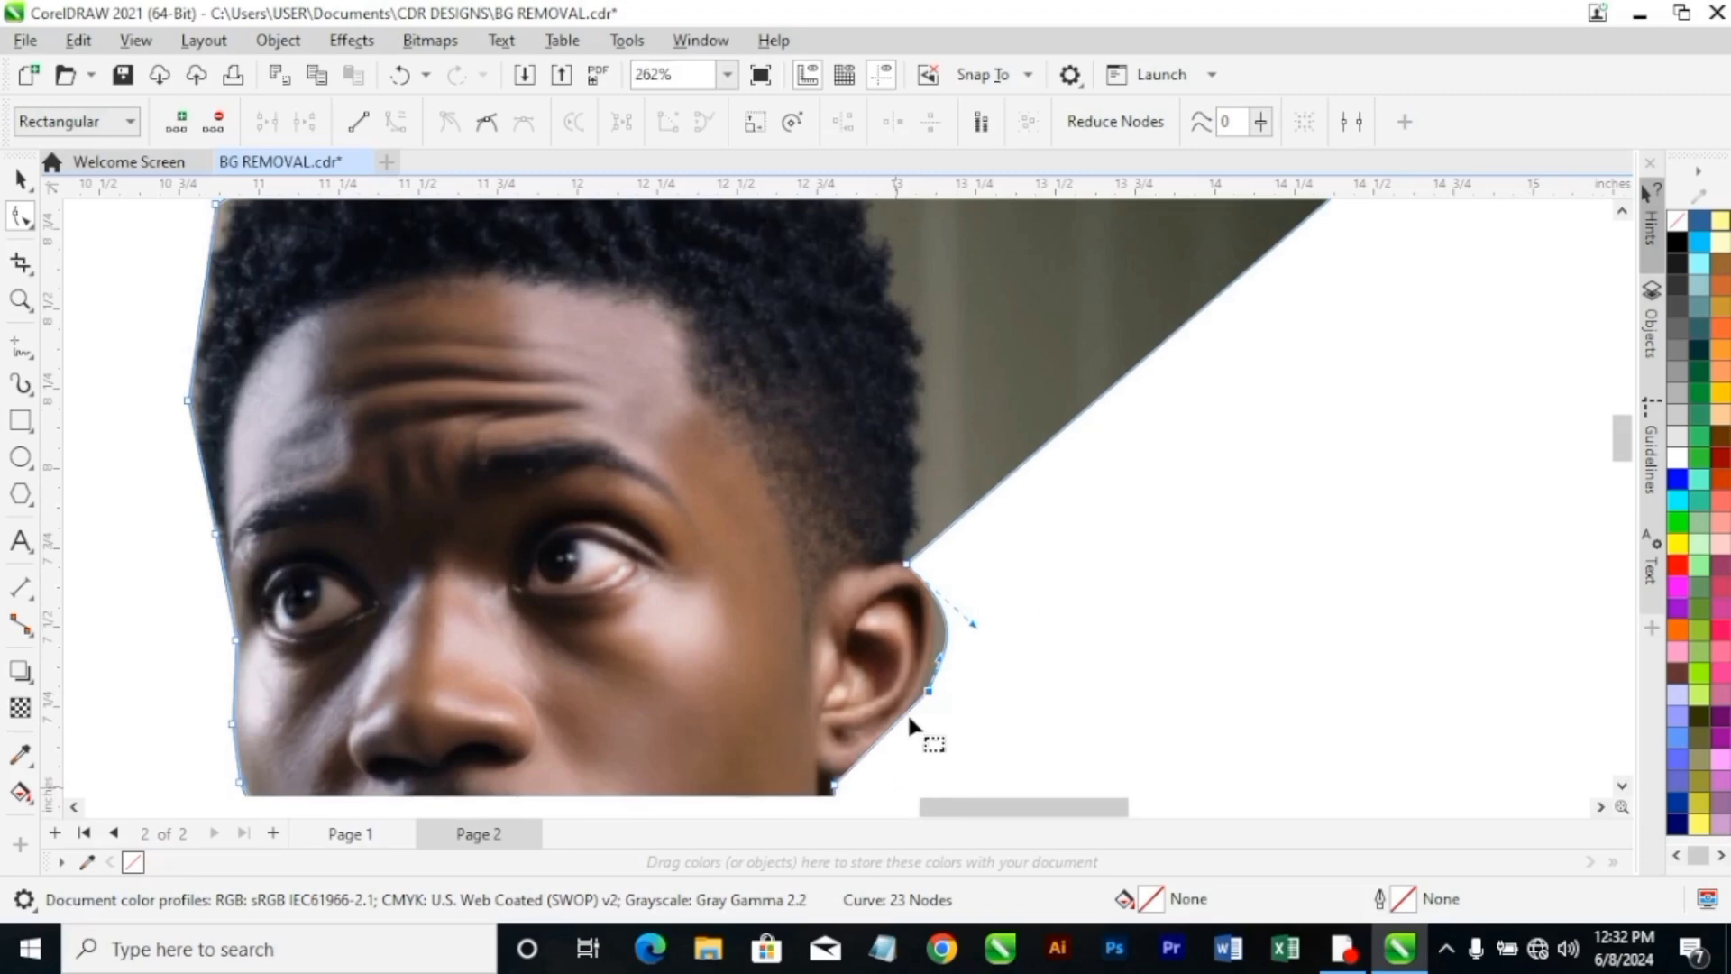
scroll(902, 748, "down", 1)
scroll(896, 771, "up", 3)
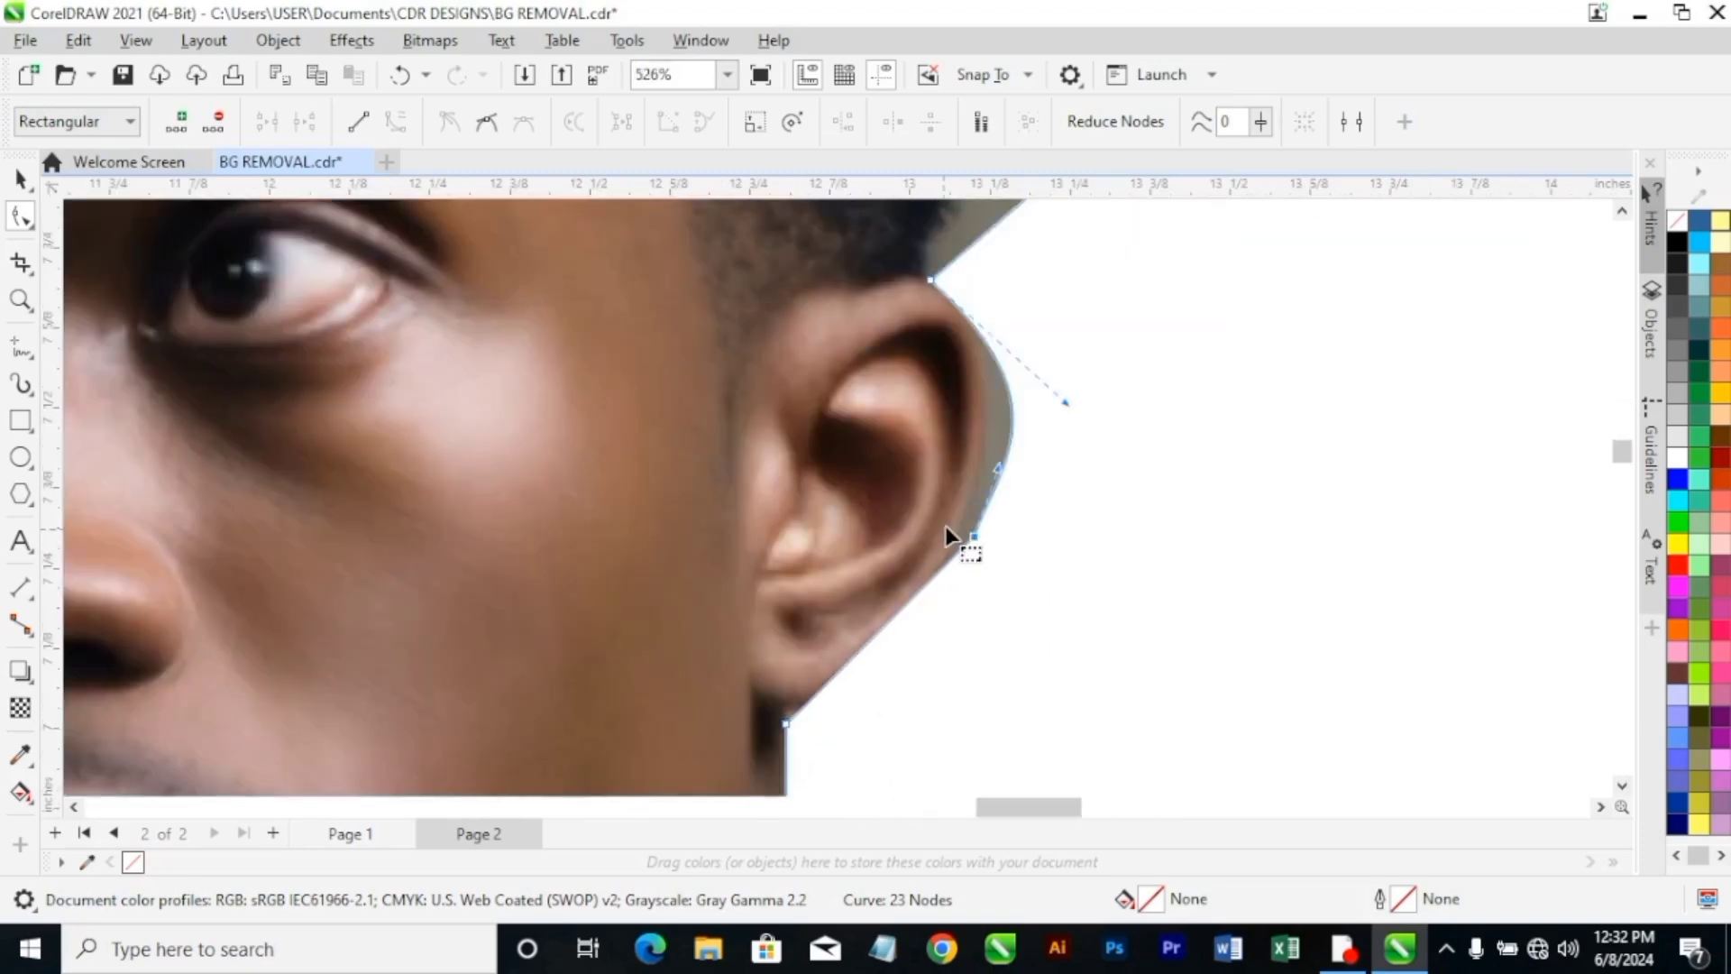
left_click(787, 724)
right_click(787, 730)
left_click(880, 435)
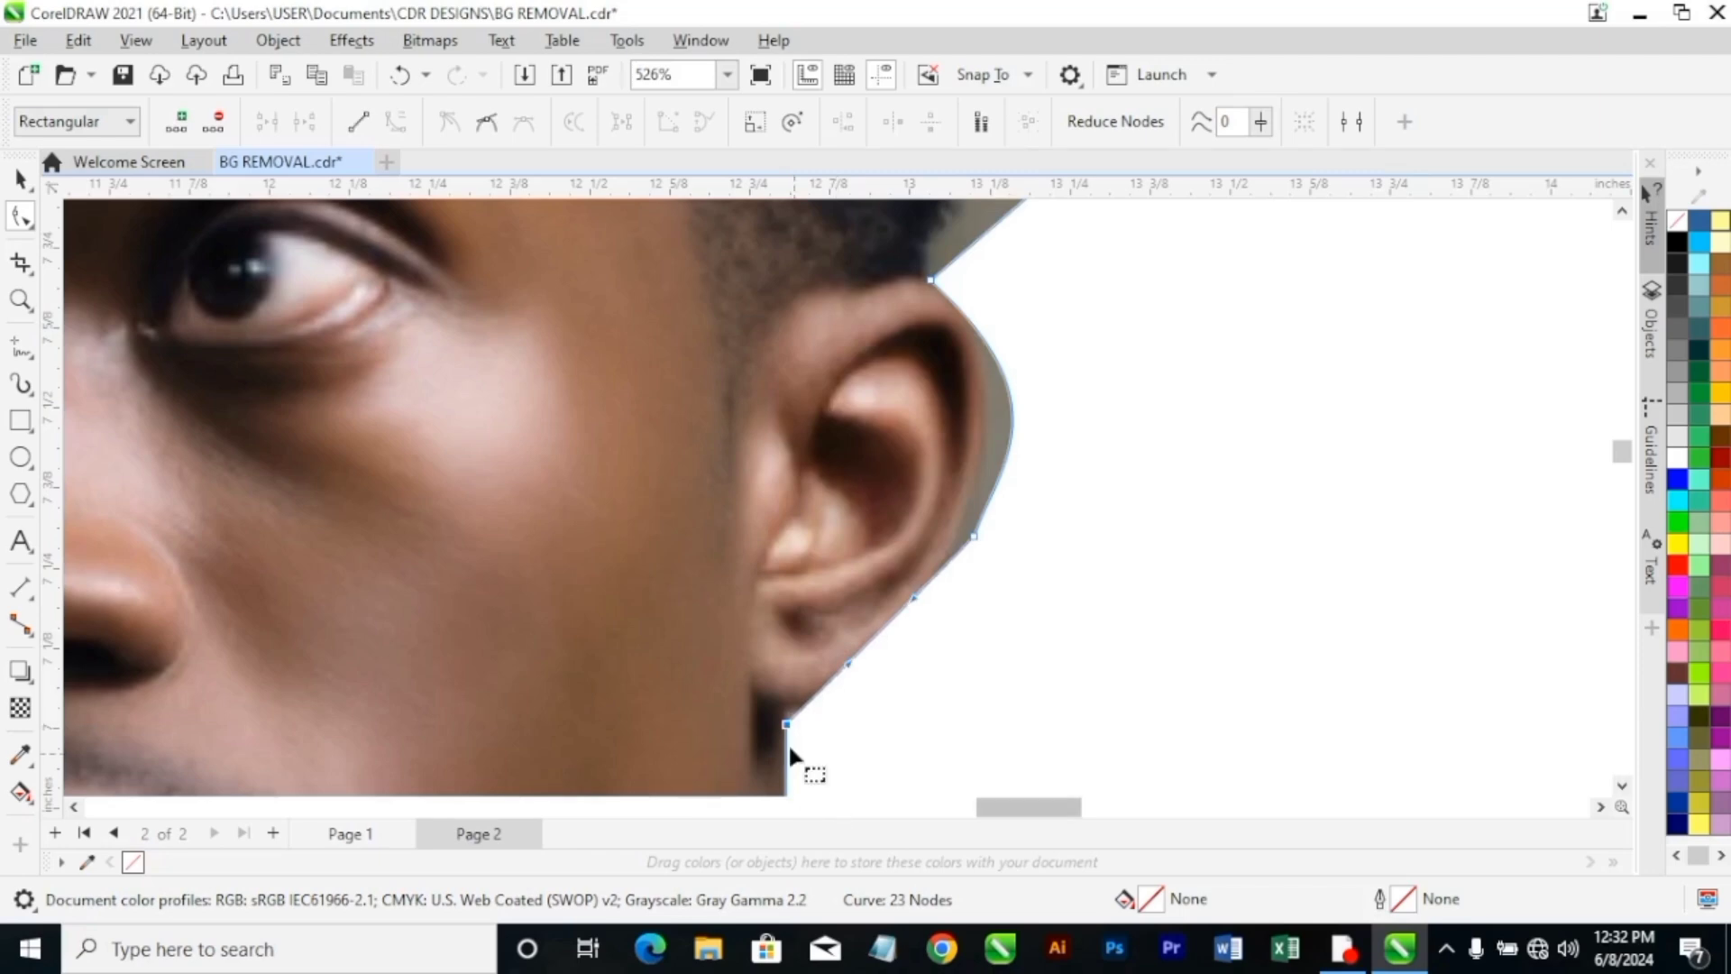
left_click_drag(849, 666, 876, 694)
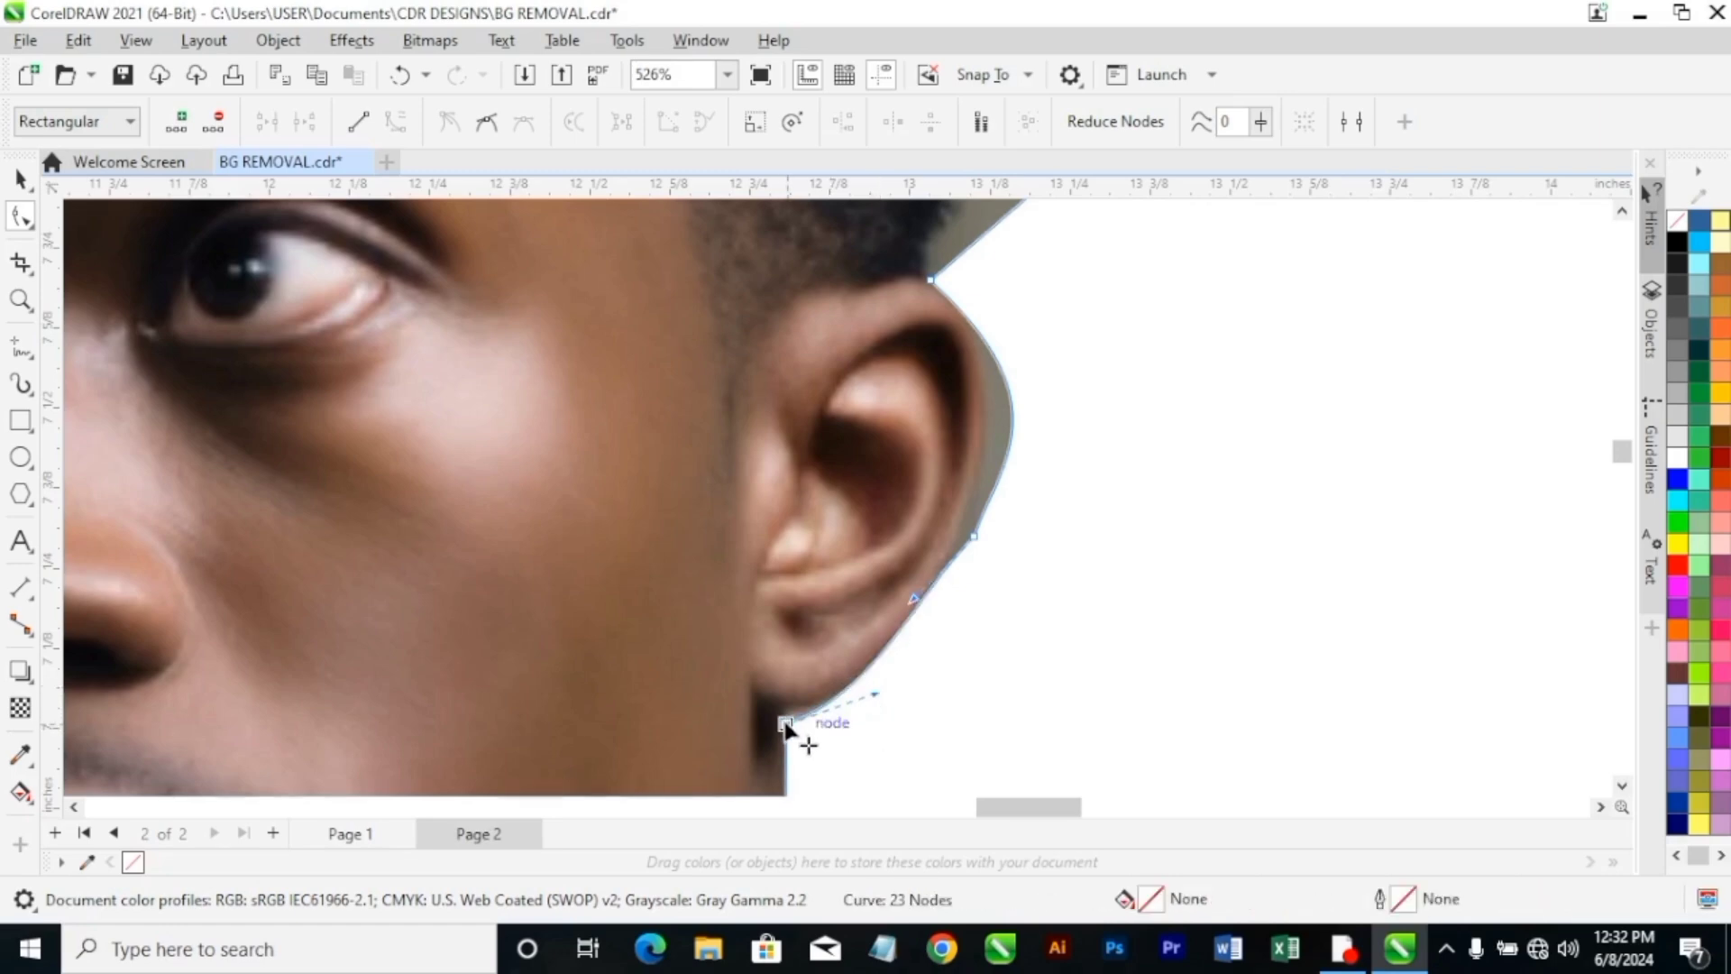
left_click_drag(782, 721, 787, 722)
Fine-tune the handles on both sides of the outer ear node so the outline flows smoothly along the lower ear.
scroll(920, 604, "up", 3)
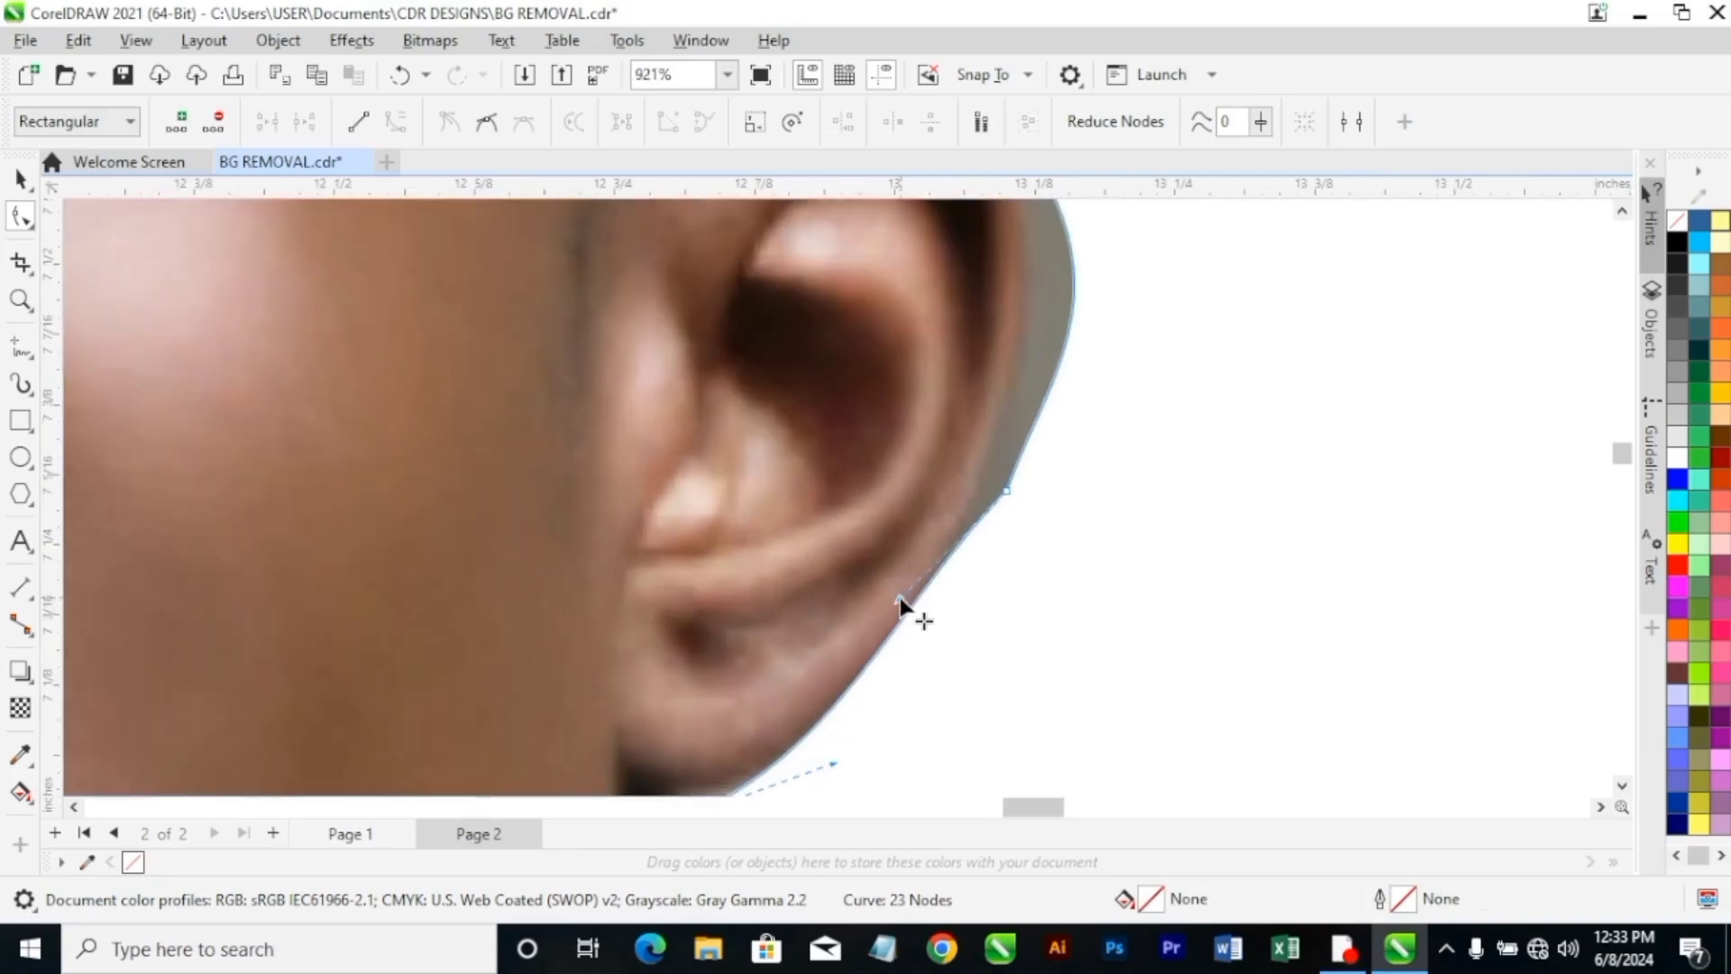
left_click_drag(900, 598, 900, 623)
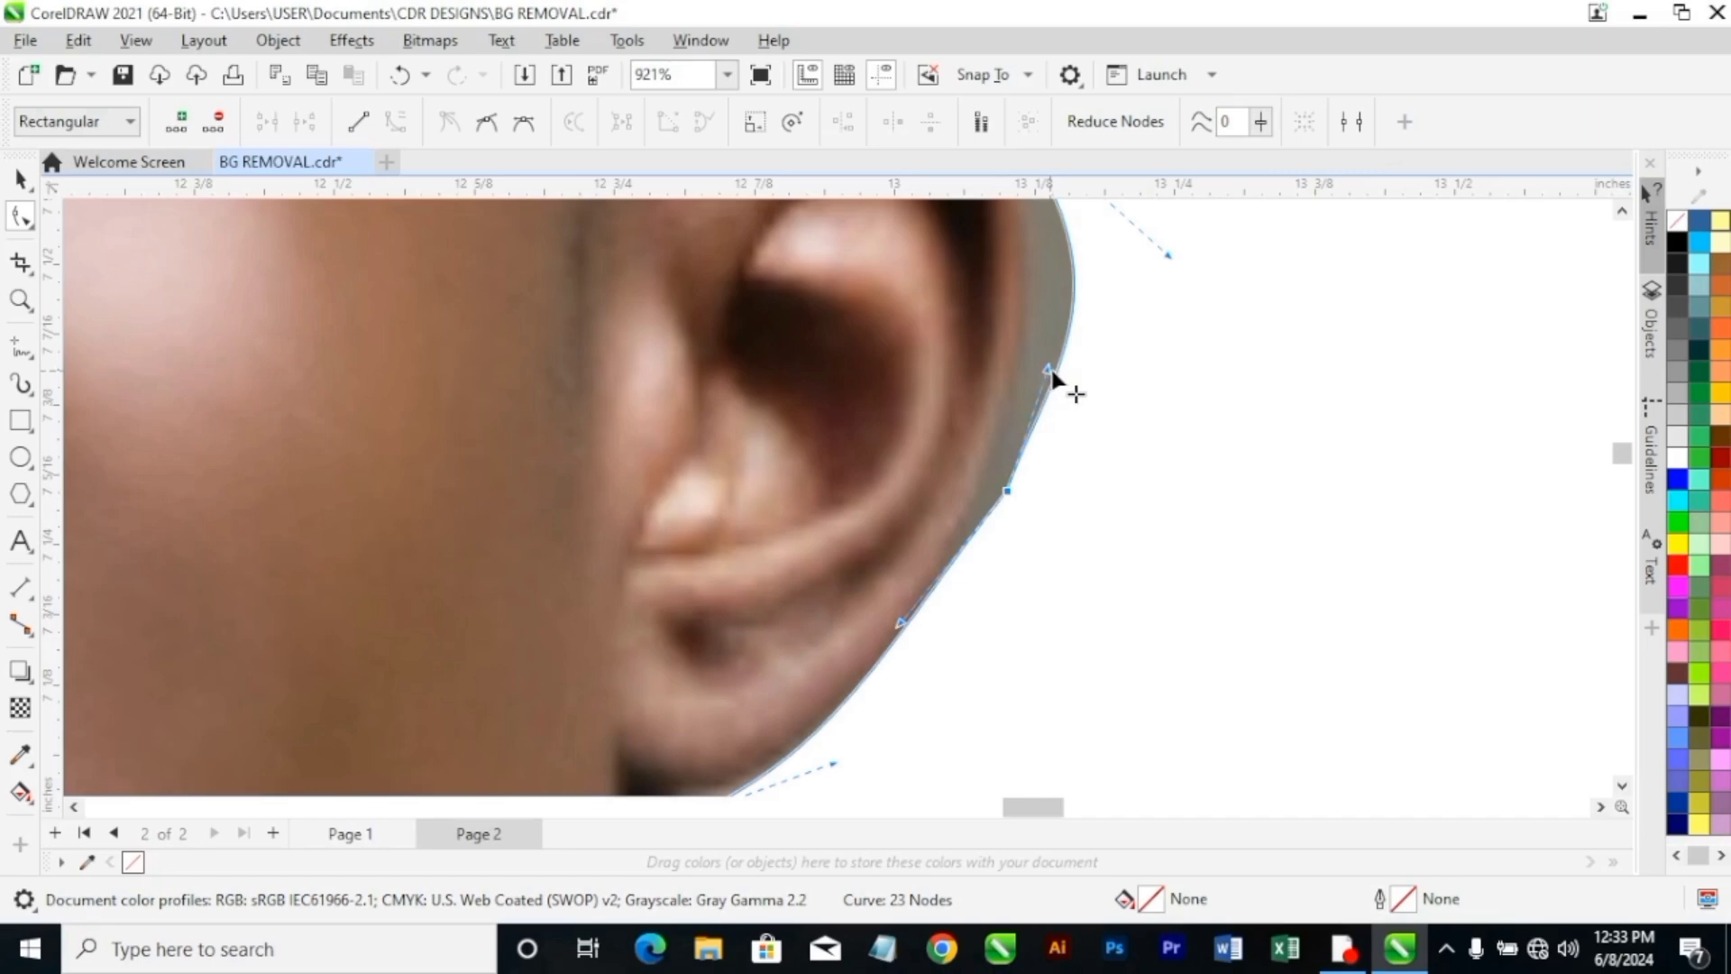
left_click_drag(1051, 374, 1062, 375)
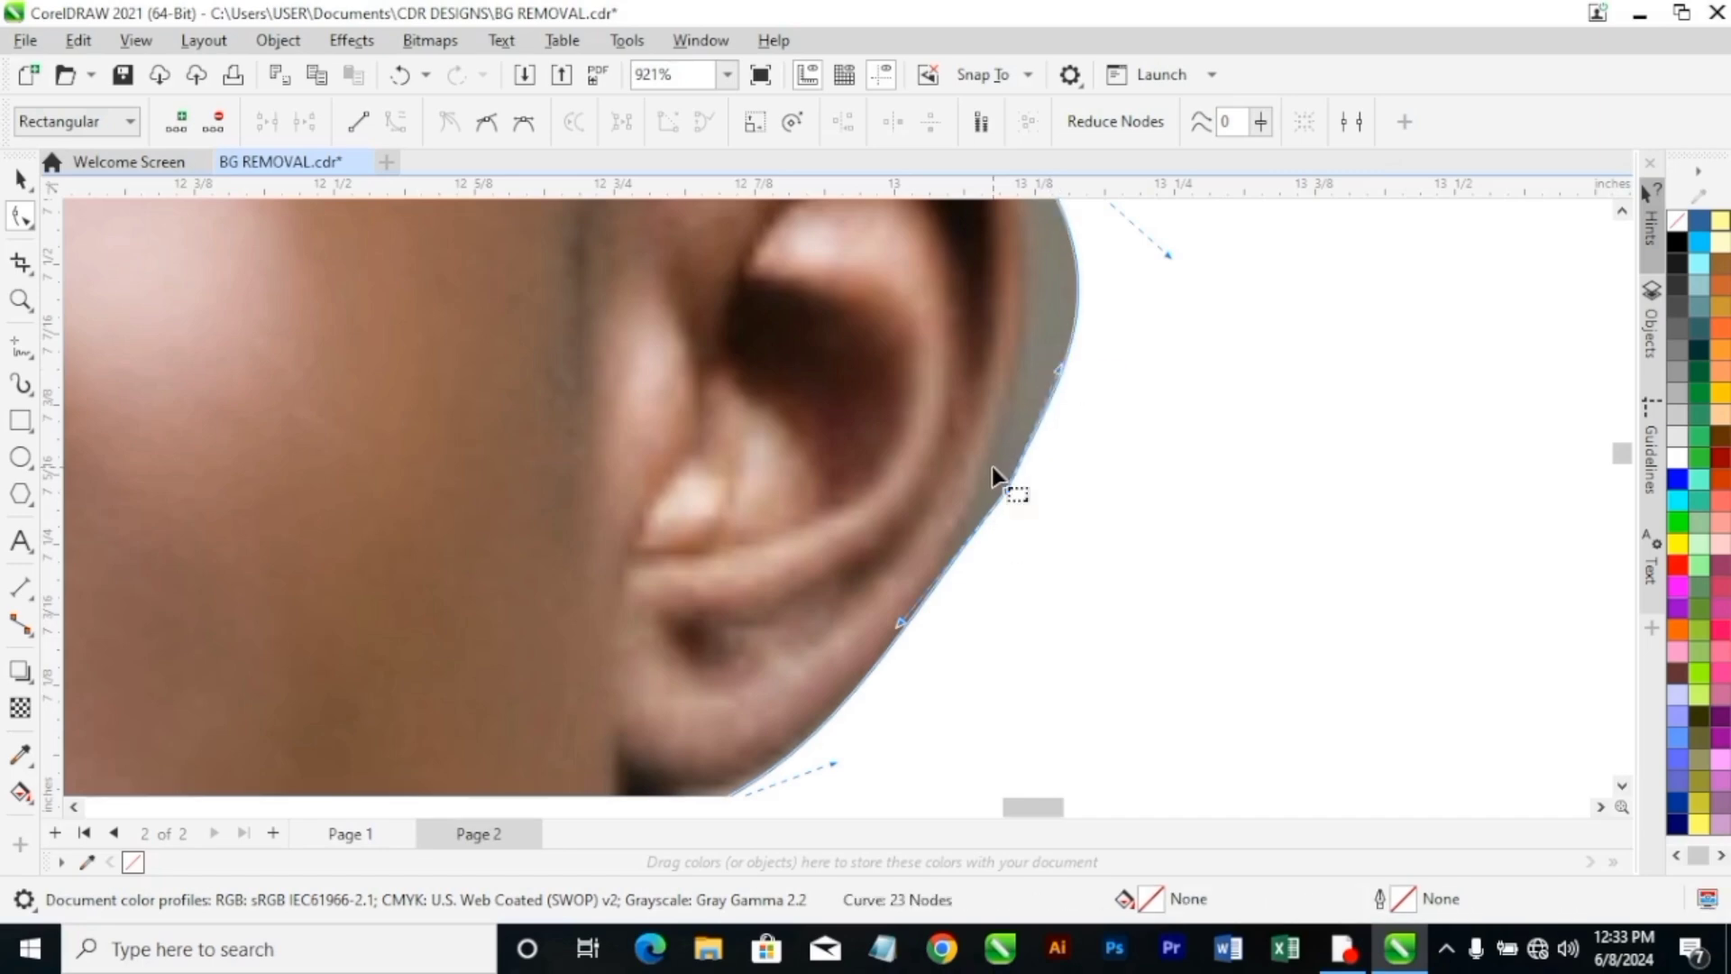
scroll(992, 467, "down", 3)
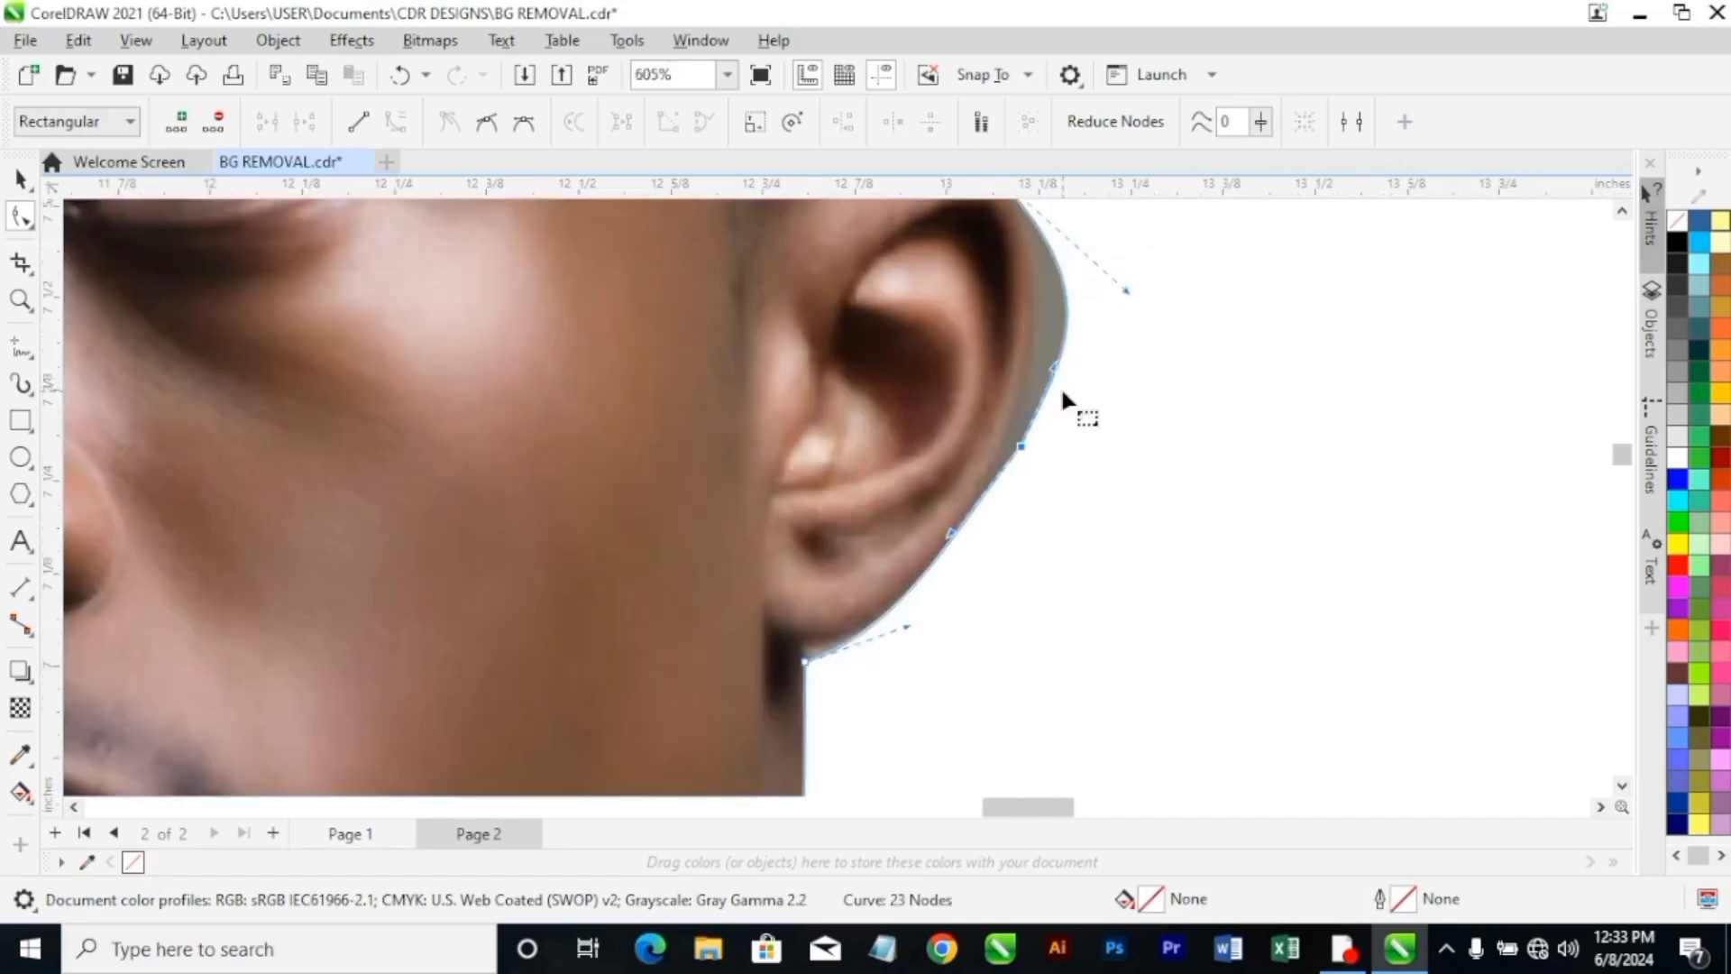
scroll(1060, 386, "up", 3)
mouse_move(989, 484)
left_mouse_down()
mouse_move(970, 468)
mouse_move(986, 491)
left_mouse_up()
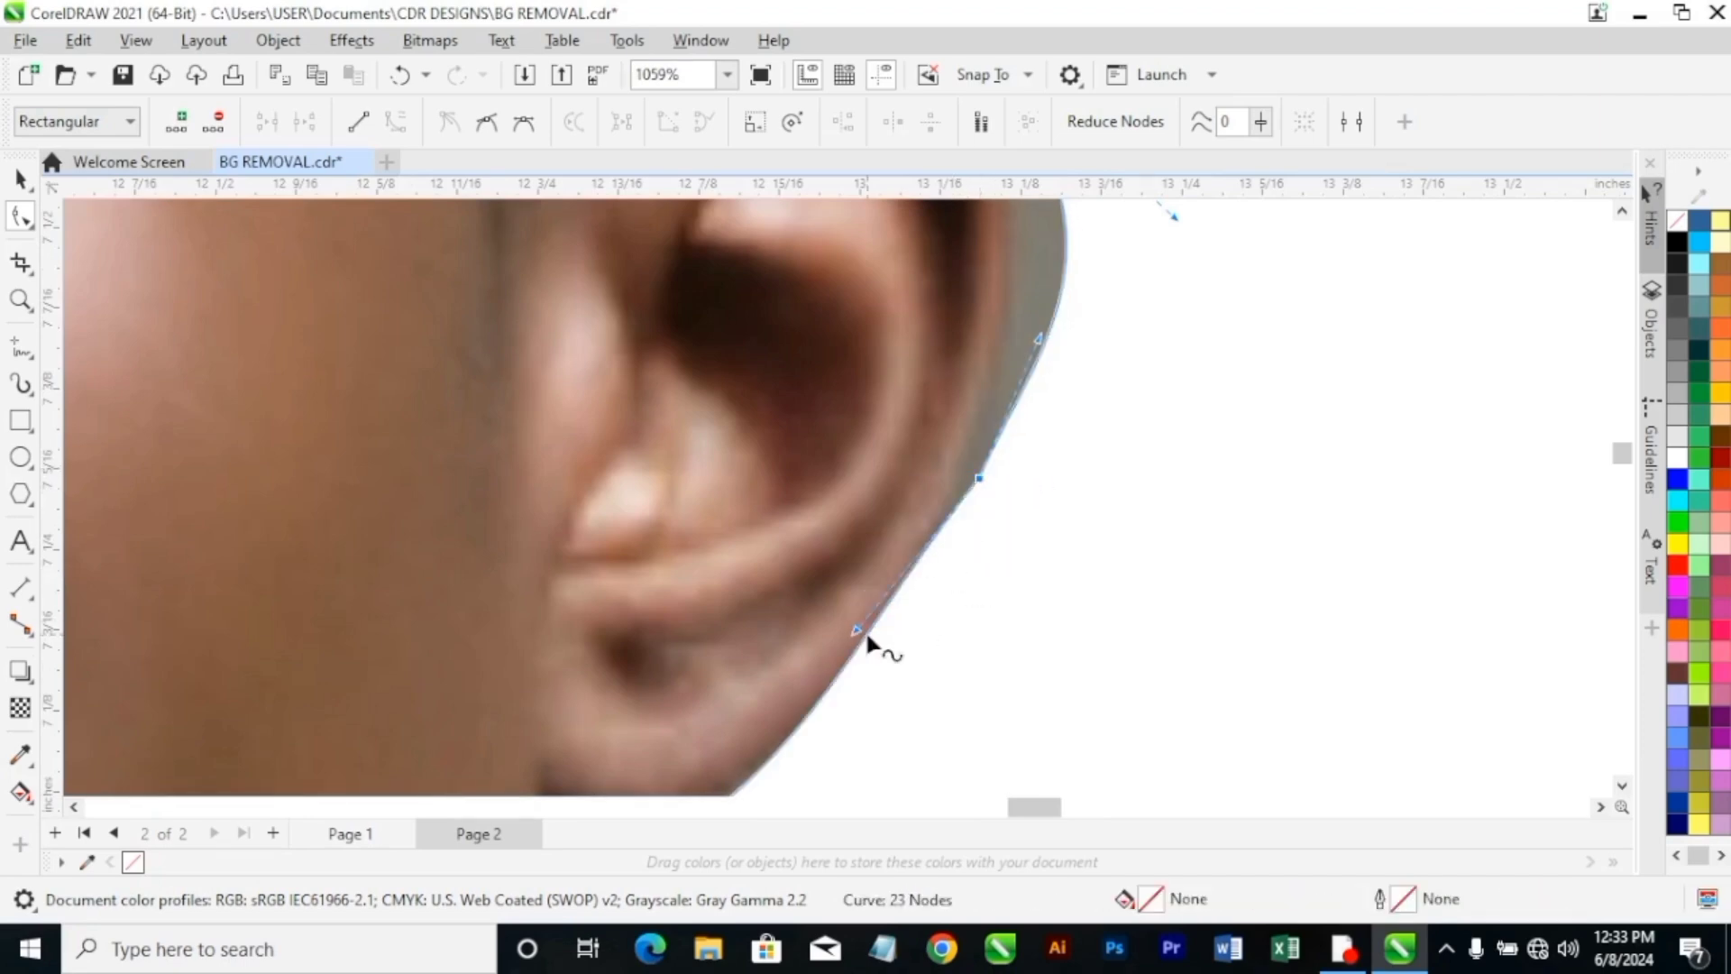
left_click_drag(858, 635, 884, 645)
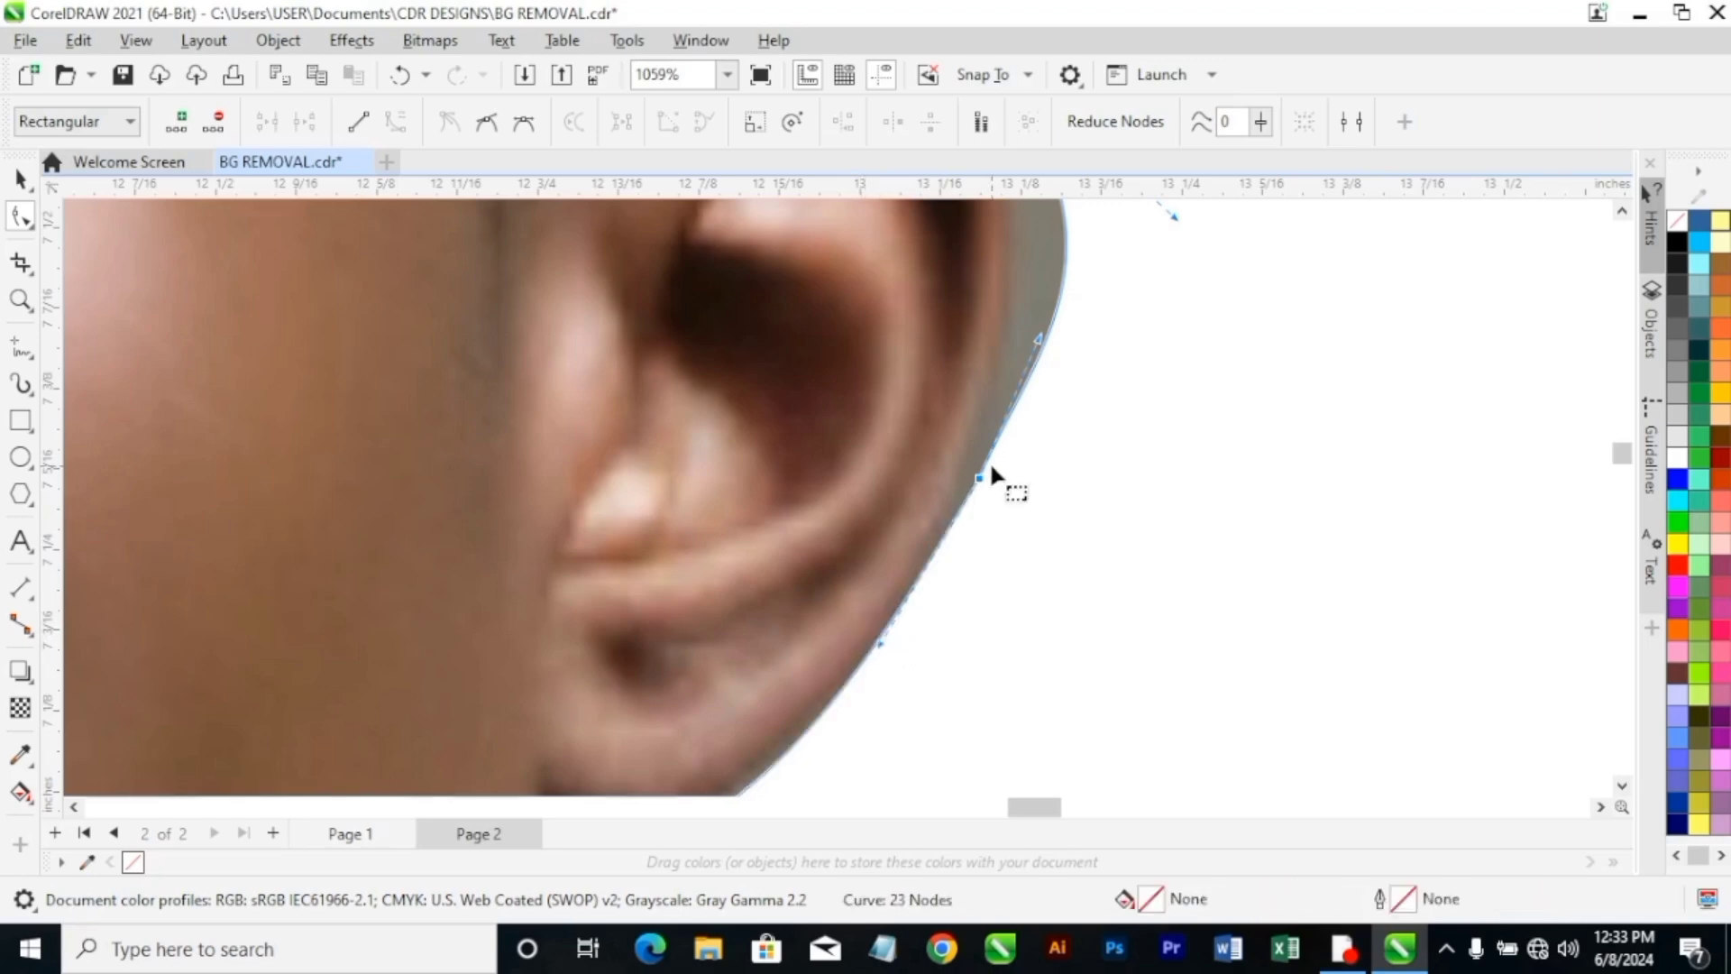
Pull the curve handles of the outer rim segment inward so the outline hugs the upper ear.
scroll(992, 471, "down", 3)
left_click_drag(1061, 578, 1052, 557)
left_click_drag(1145, 495, 1098, 474)
scroll(1078, 442, "down", 4)
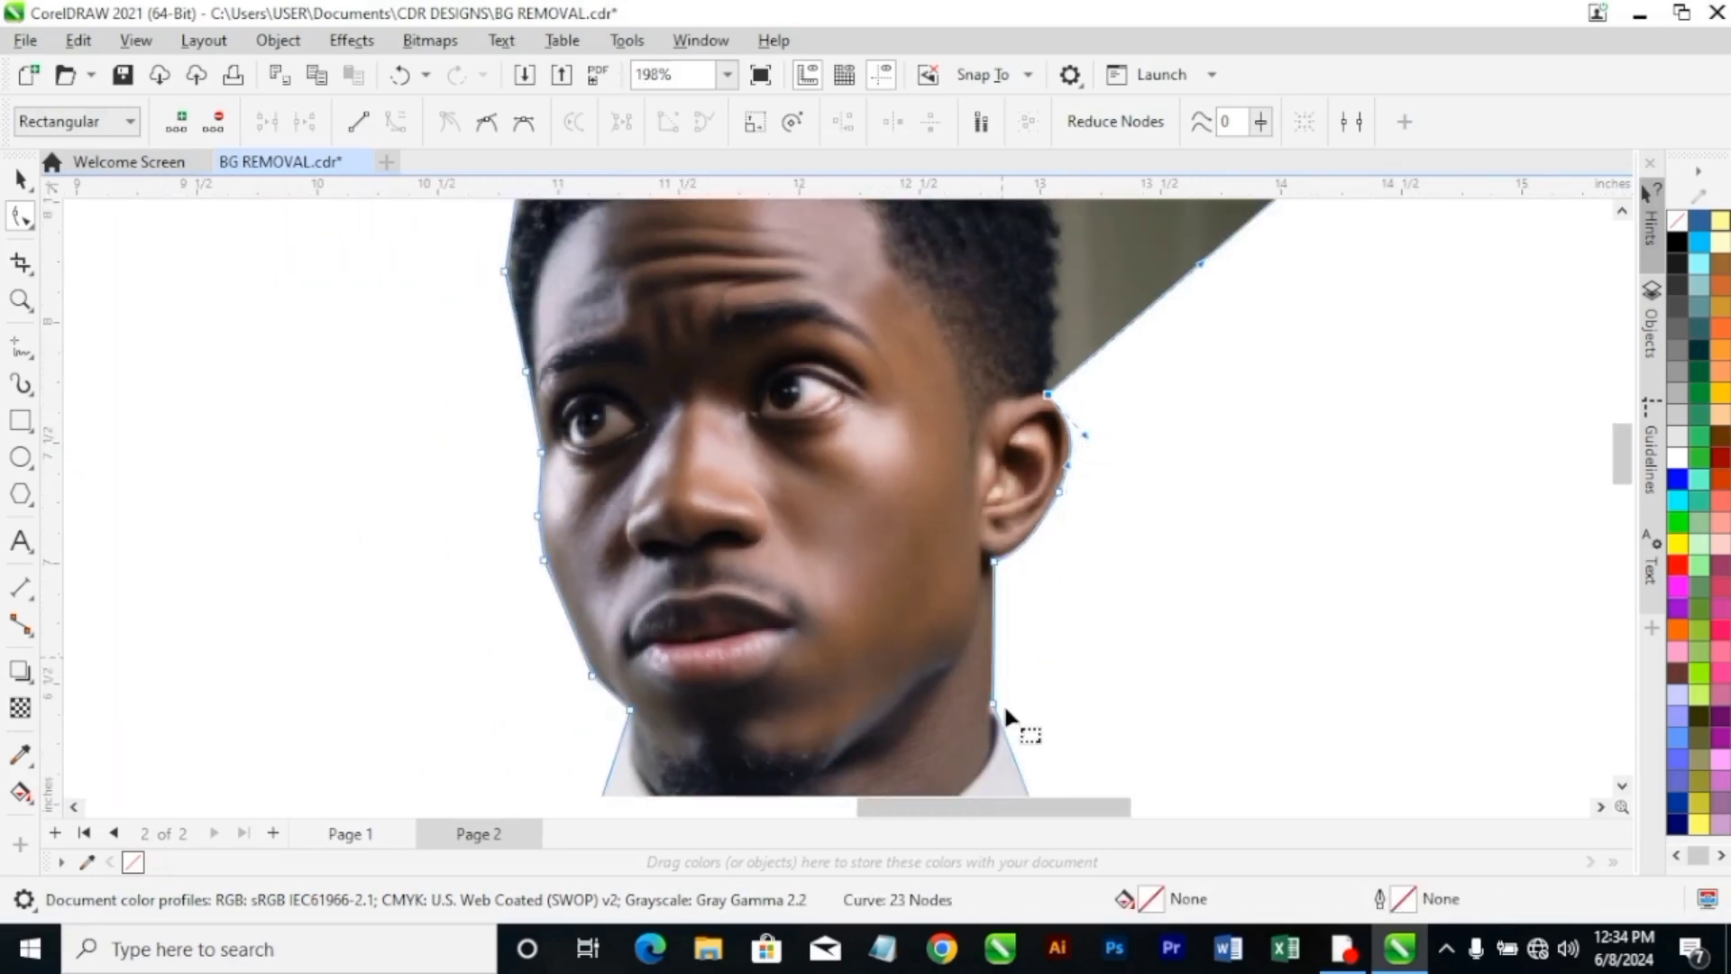
scroll(1001, 699, "up", 1)
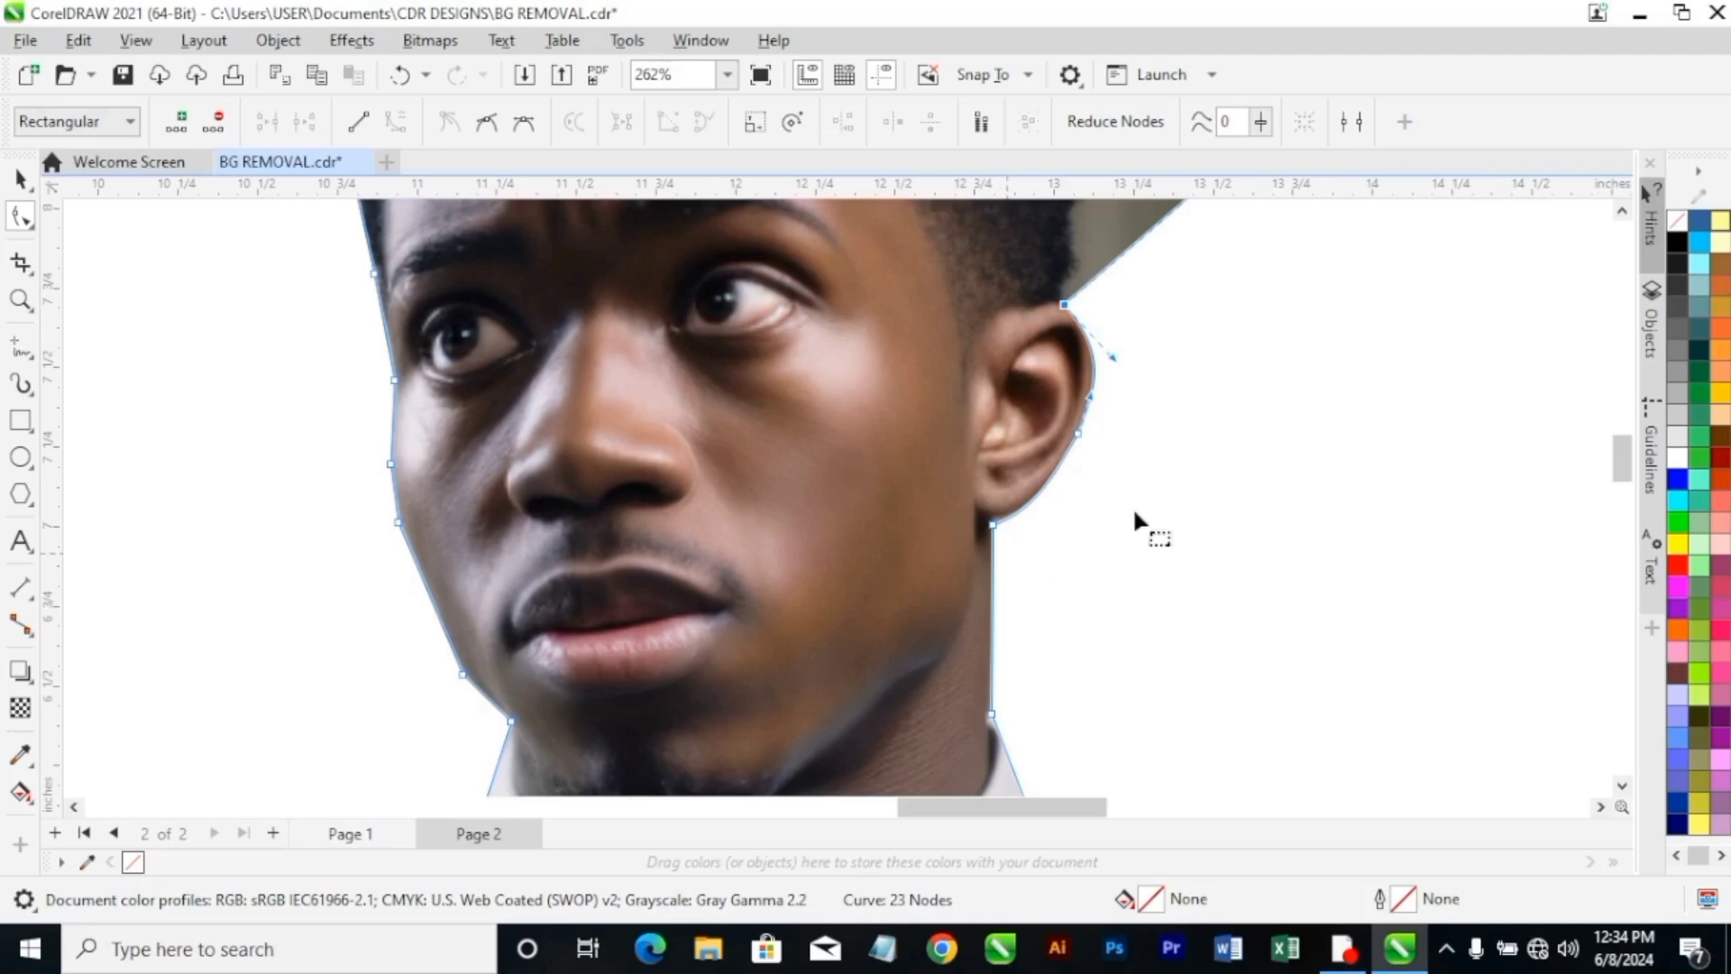
Move the background corner node in toward the crown, bend the segment around the back of the head, and delete that corner node.
scroll(1360, 363, "up", 4)
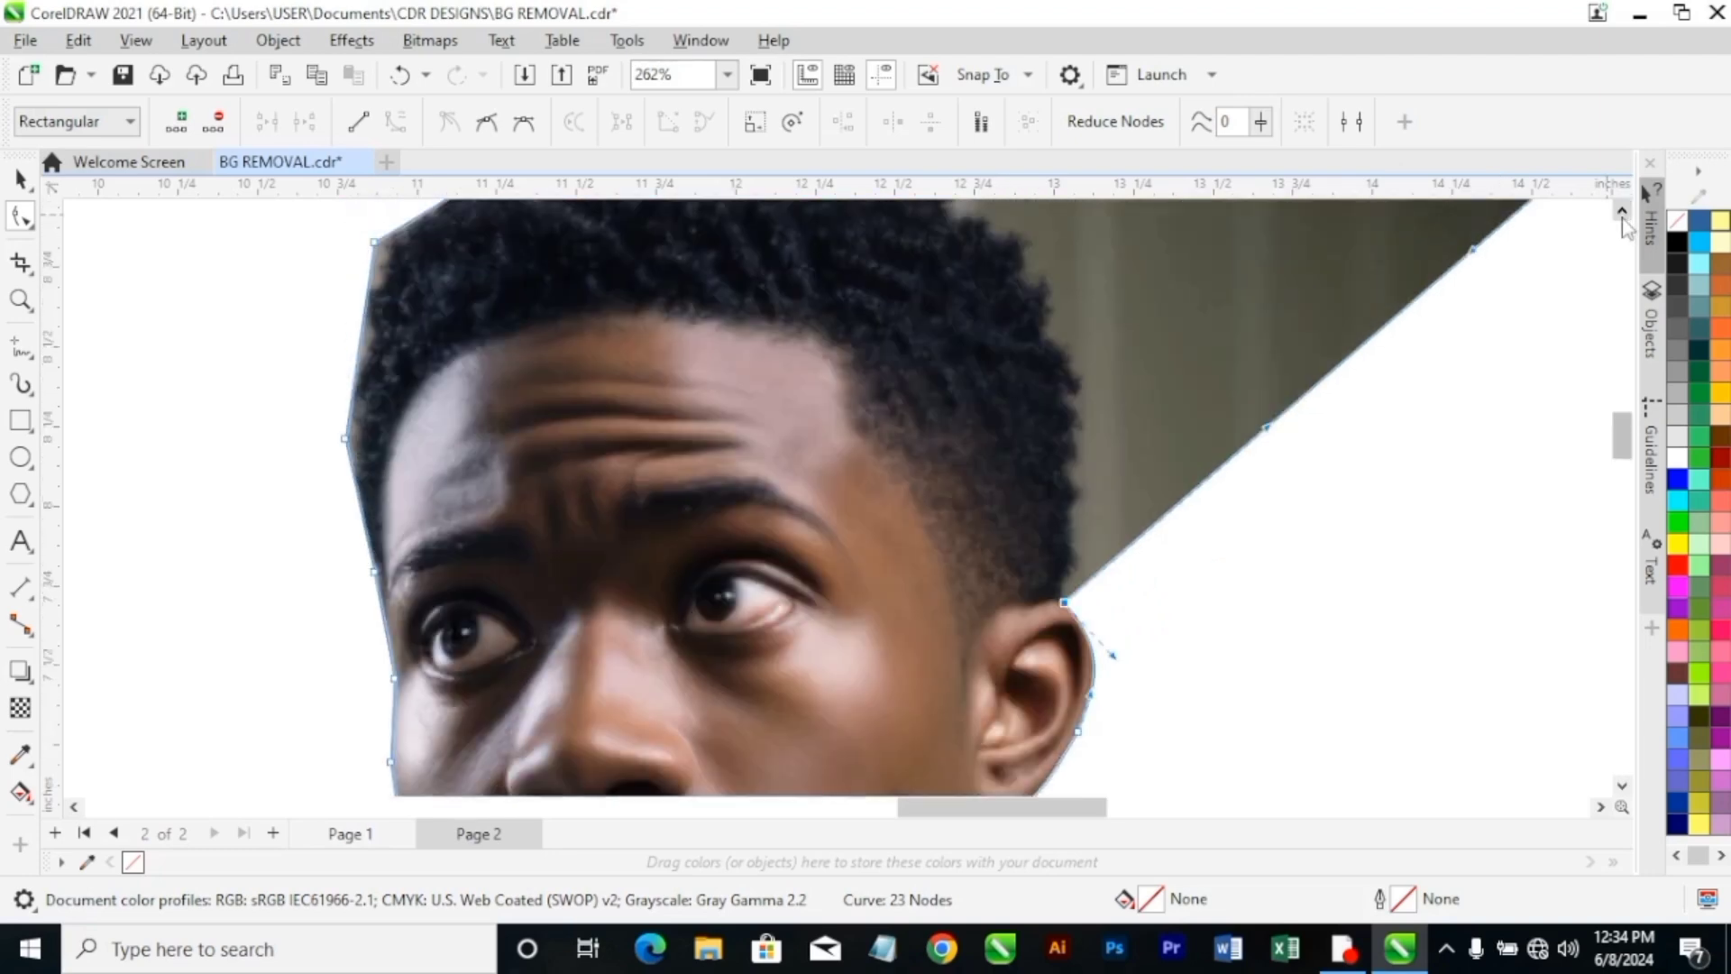
scroll(1360, 363, "down", 3)
scroll(1490, 347, "up", 1)
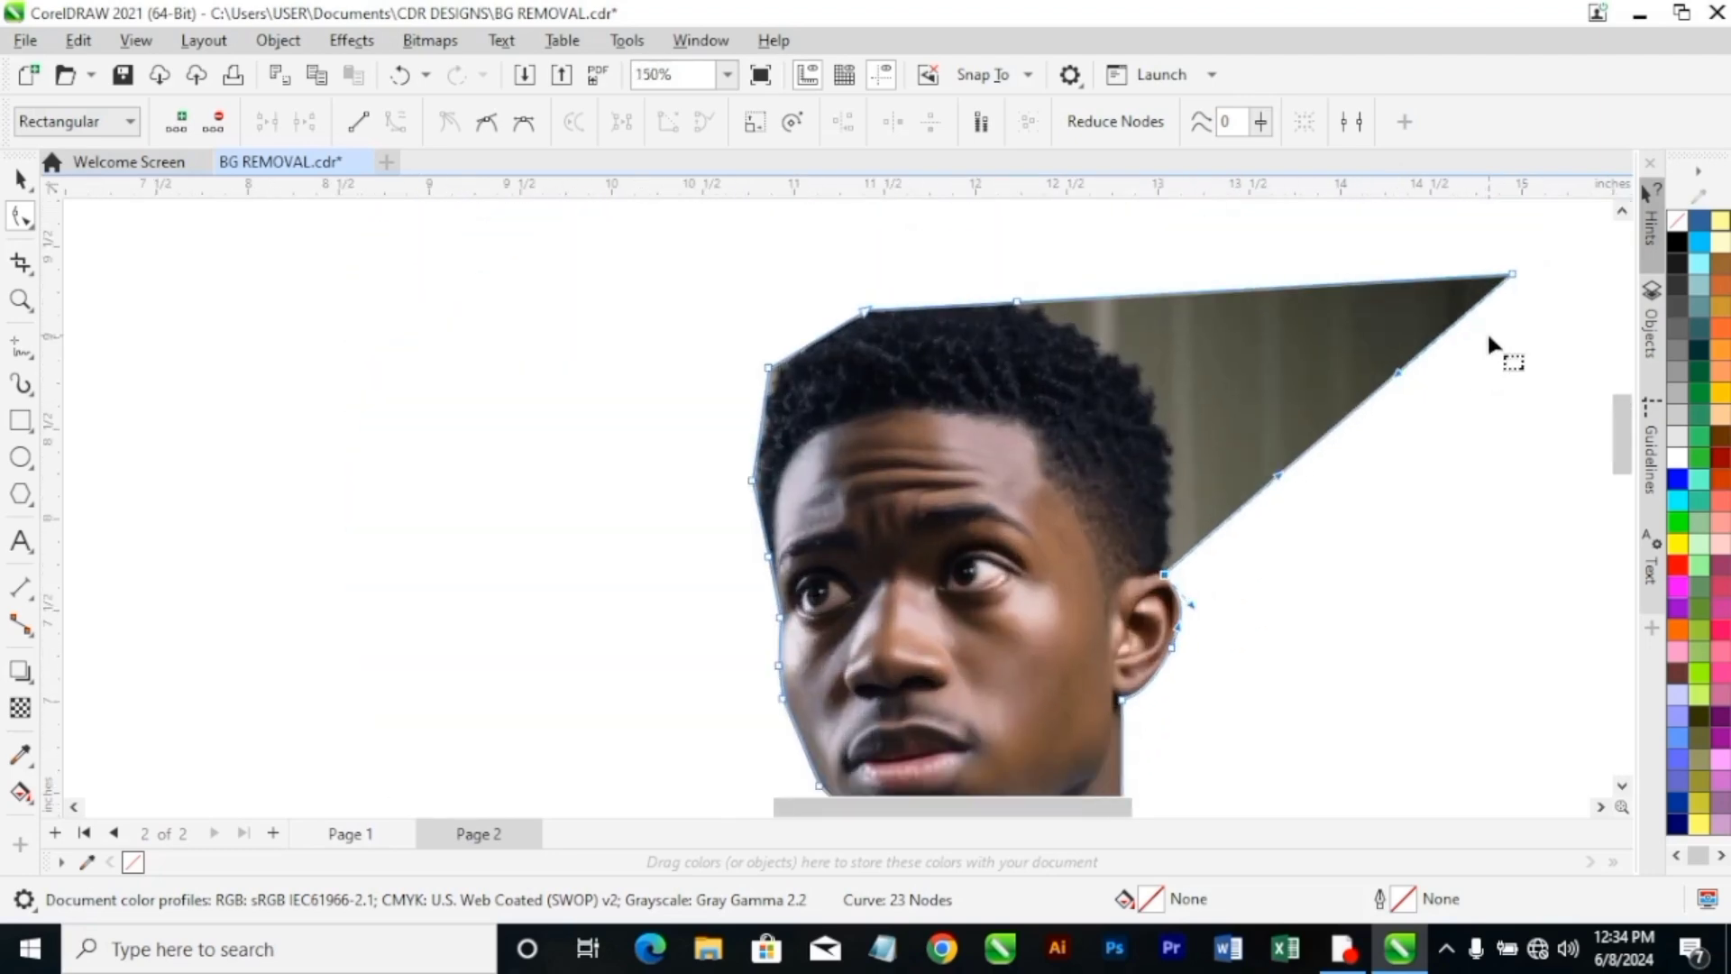
scroll(1297, 492, "up", 1)
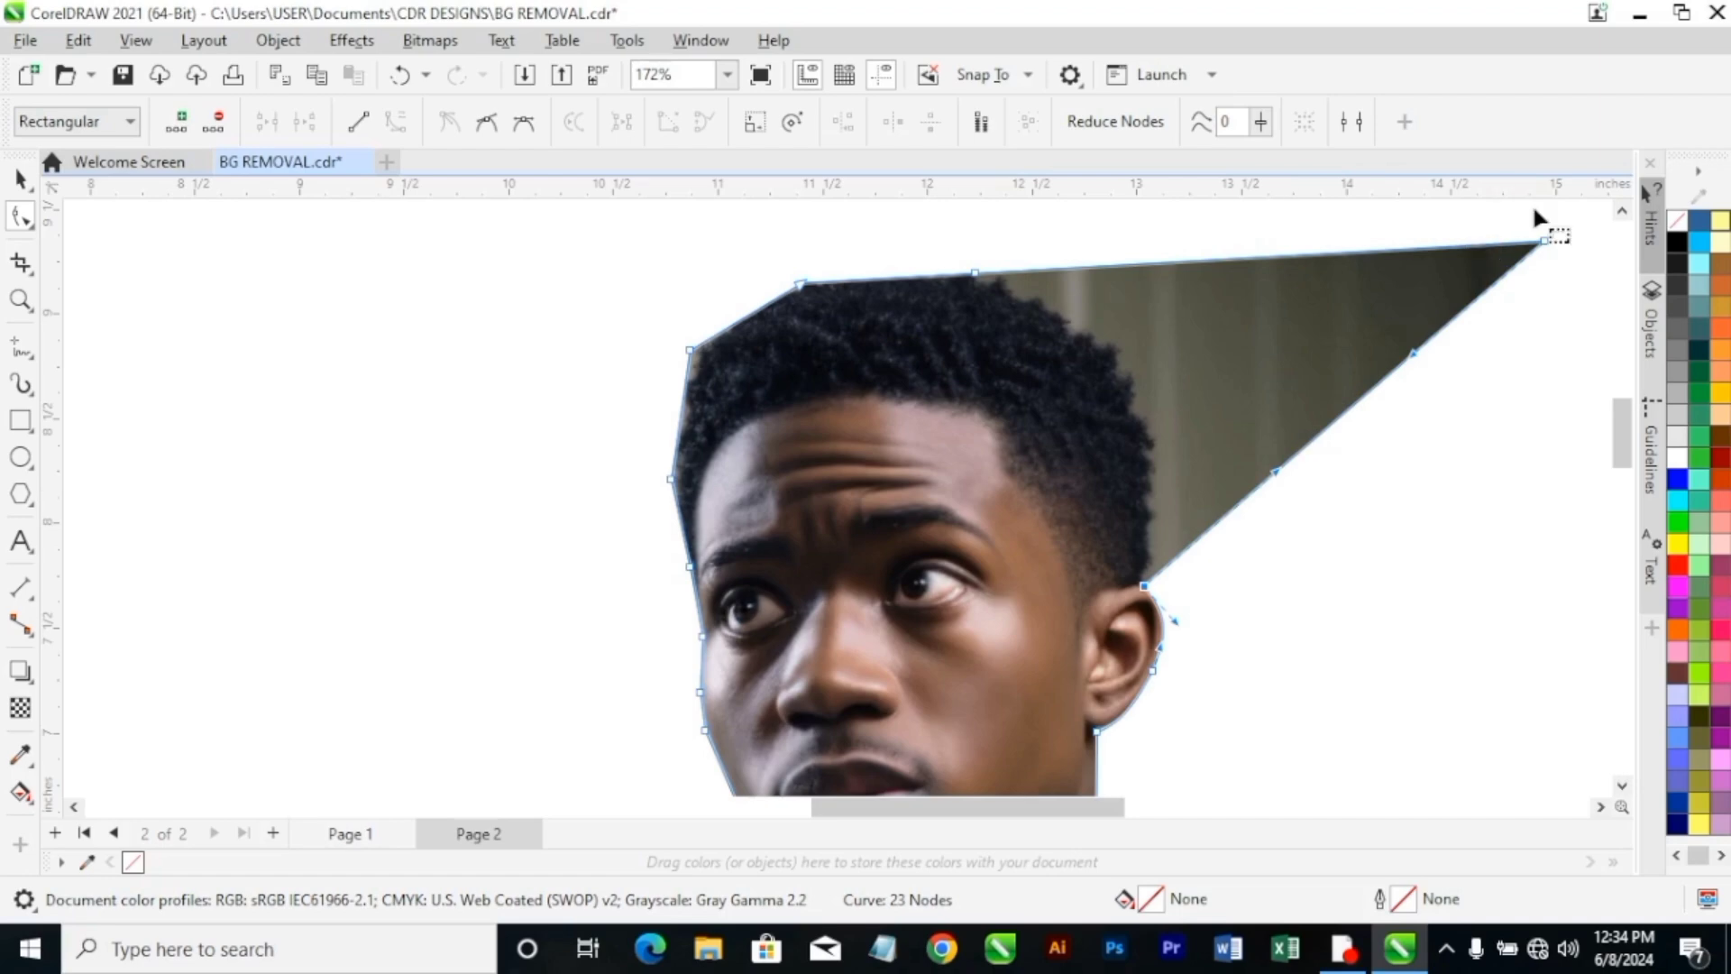
left_click_drag(1544, 240, 1123, 267)
left_click_drag(1274, 474, 1208, 386)
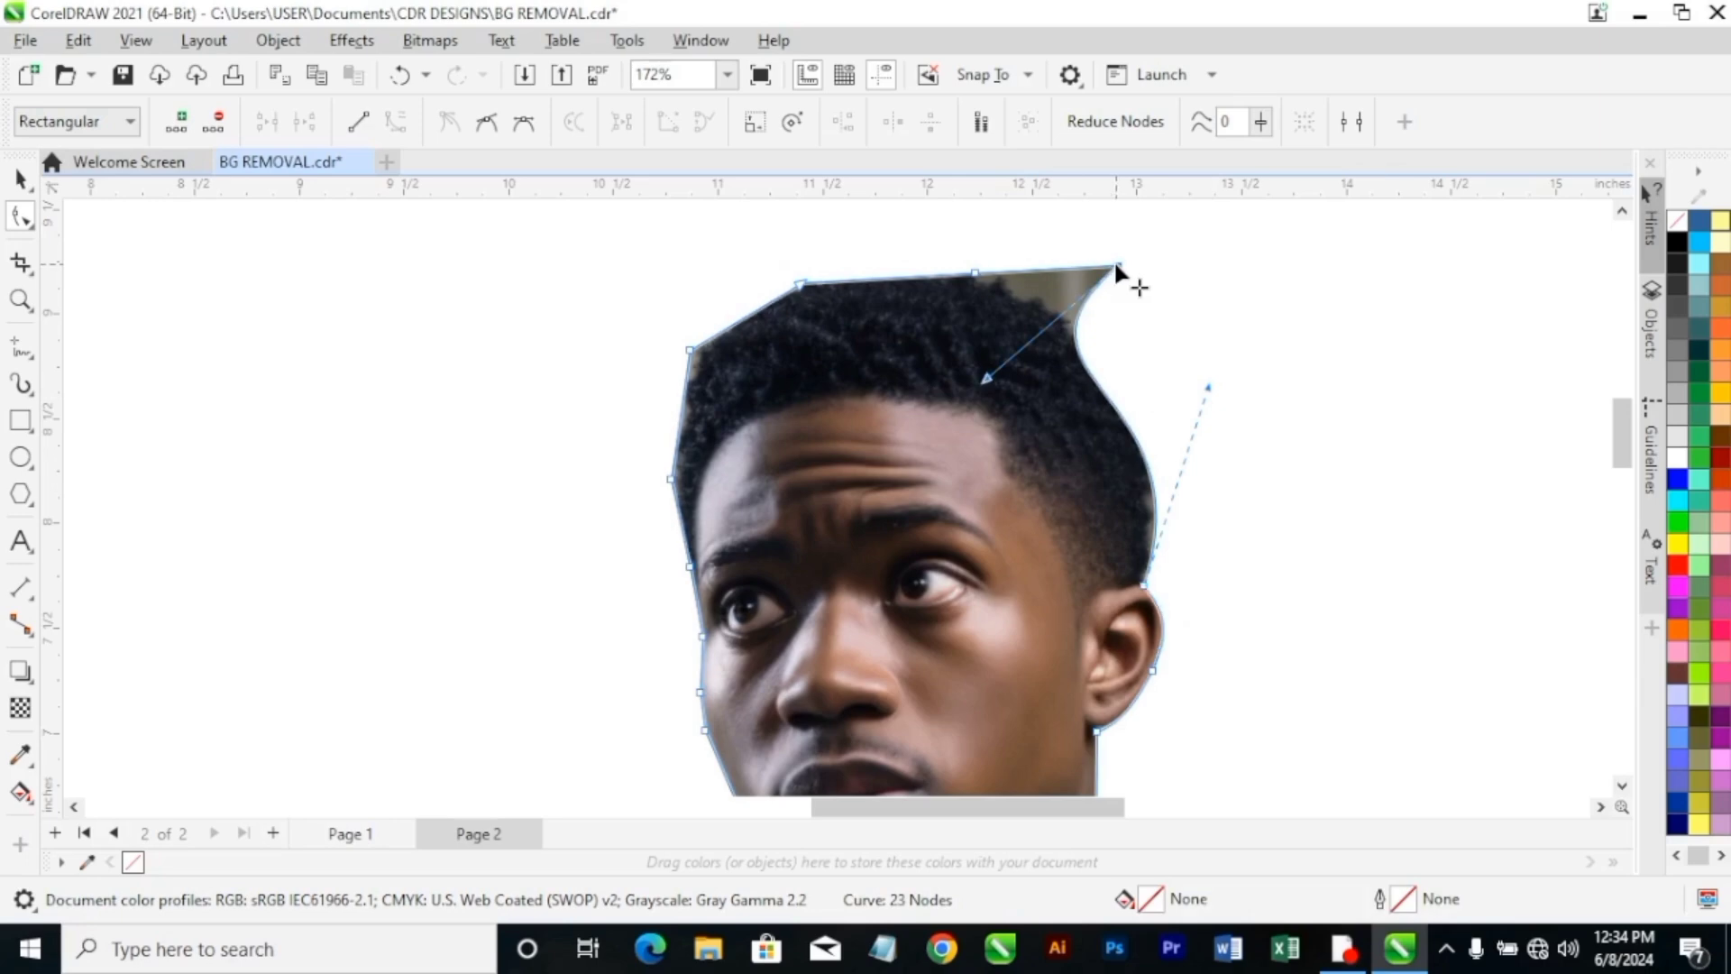
double_click(1118, 267)
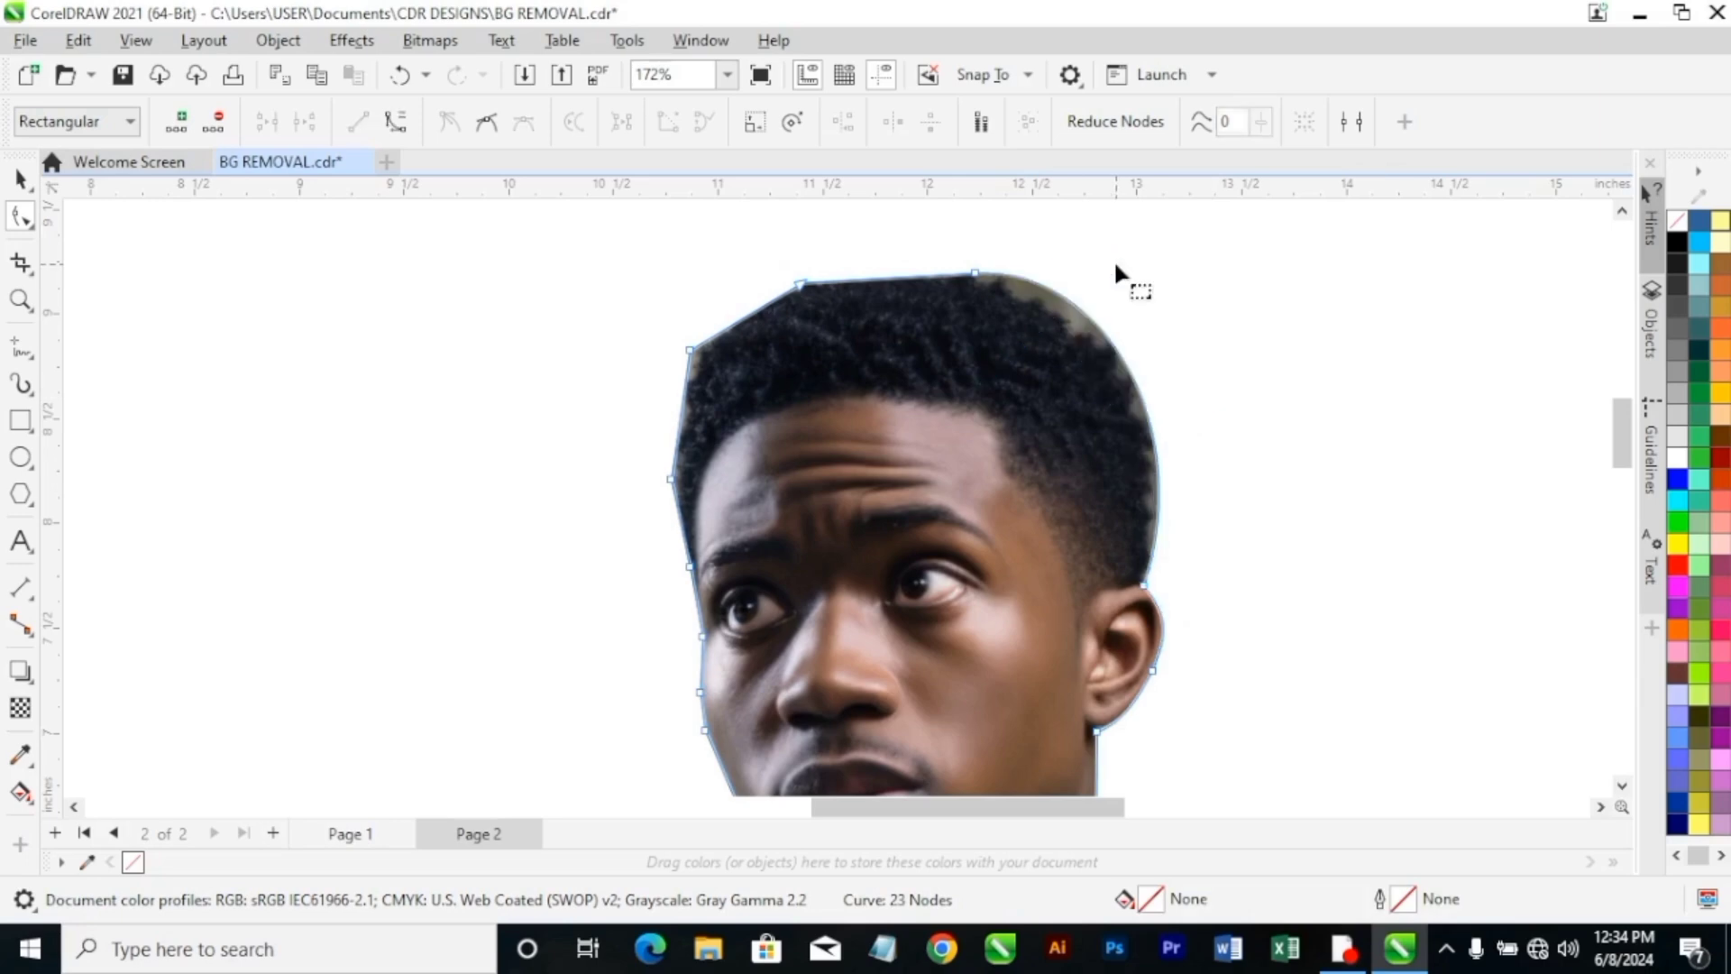
Adjust the curve handles at the crown and upper ear nodes so the outline hugs the back of the hair.
left_click(976, 275)
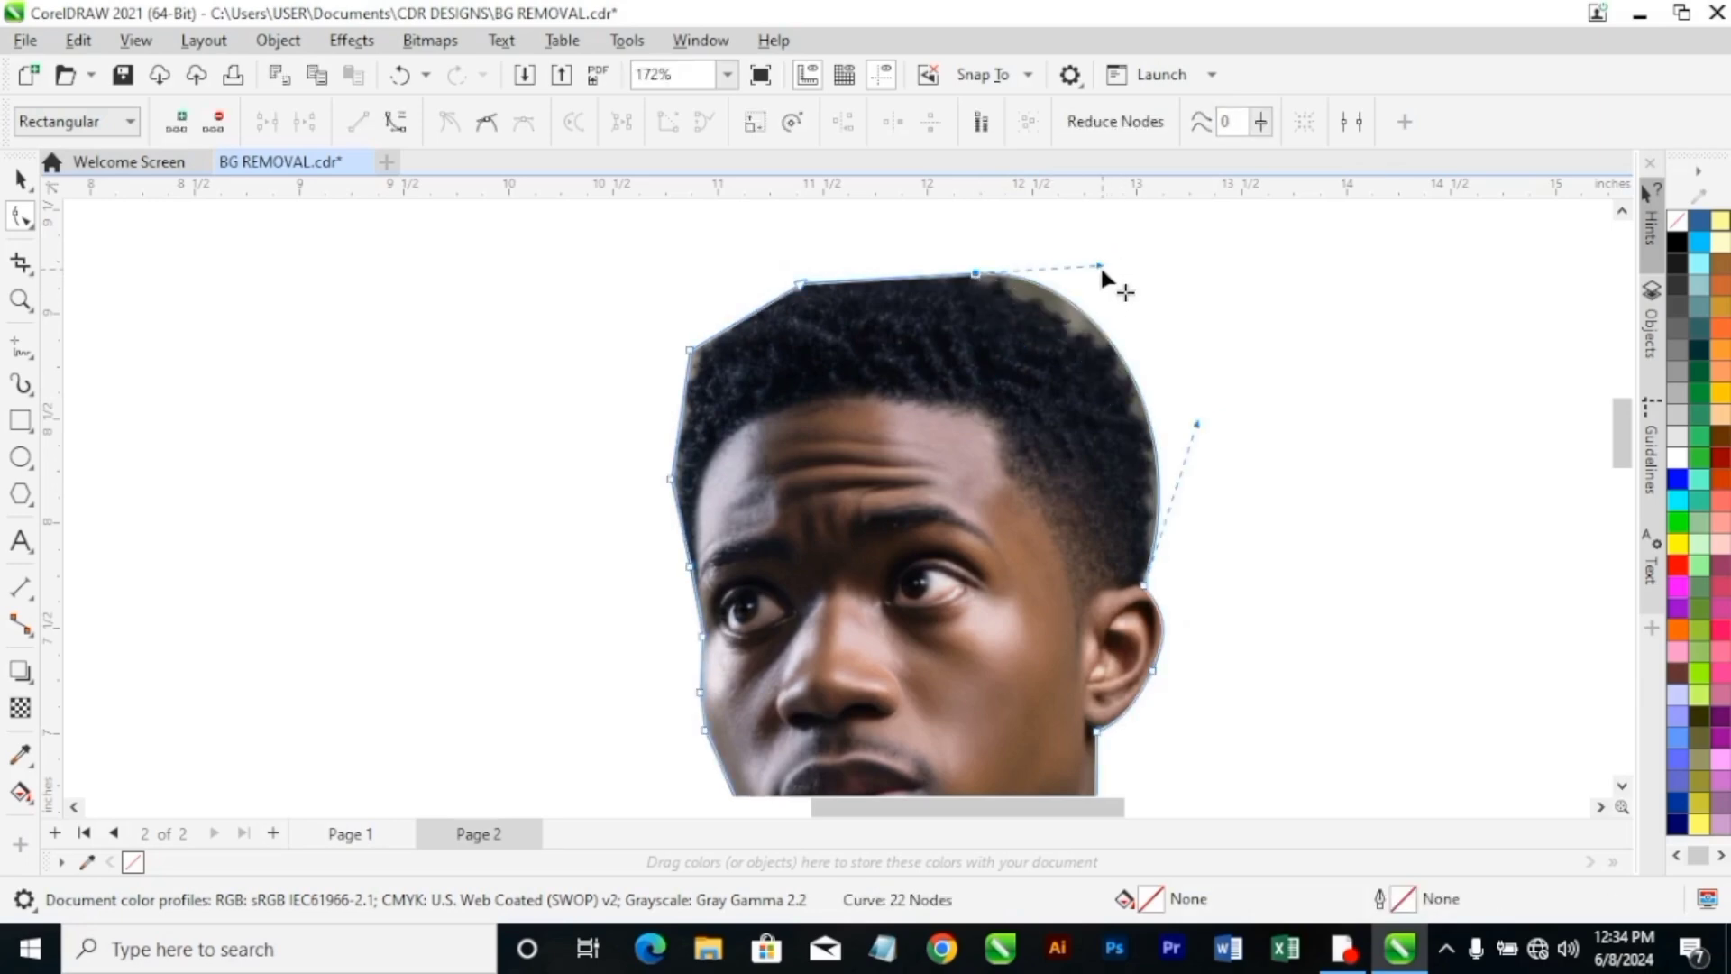
left_click_drag(1102, 266, 1111, 328)
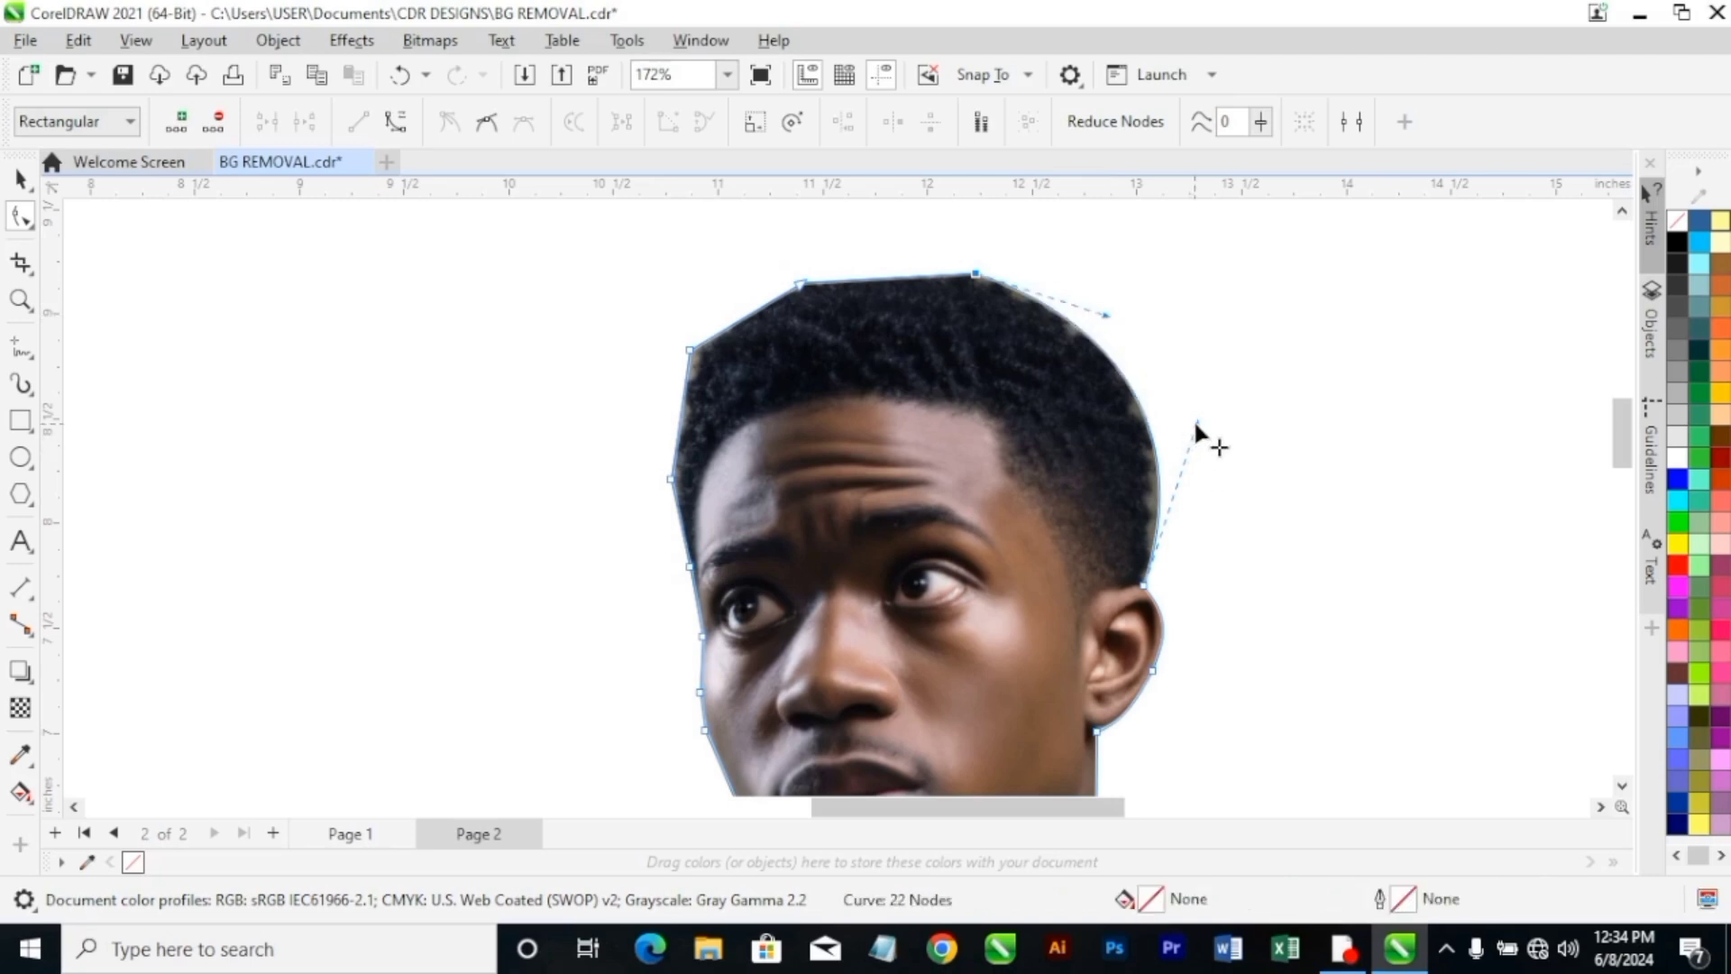
left_click_drag(1196, 424, 1179, 418)
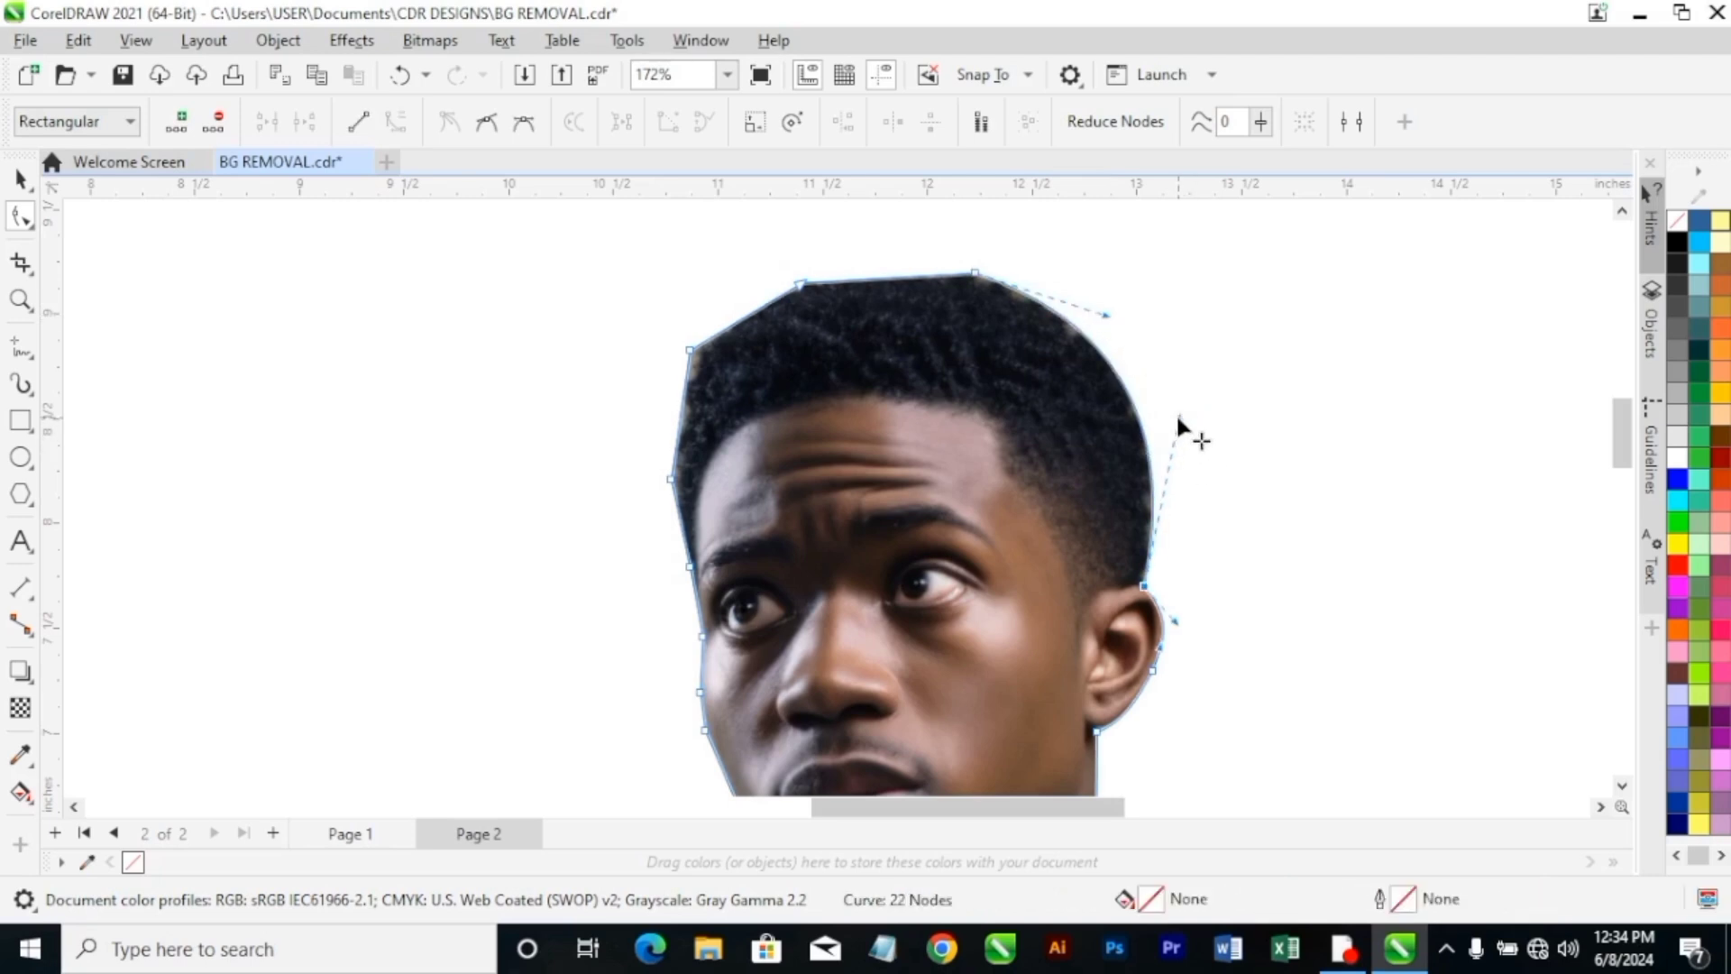
left_click_drag(1108, 314, 1105, 326)
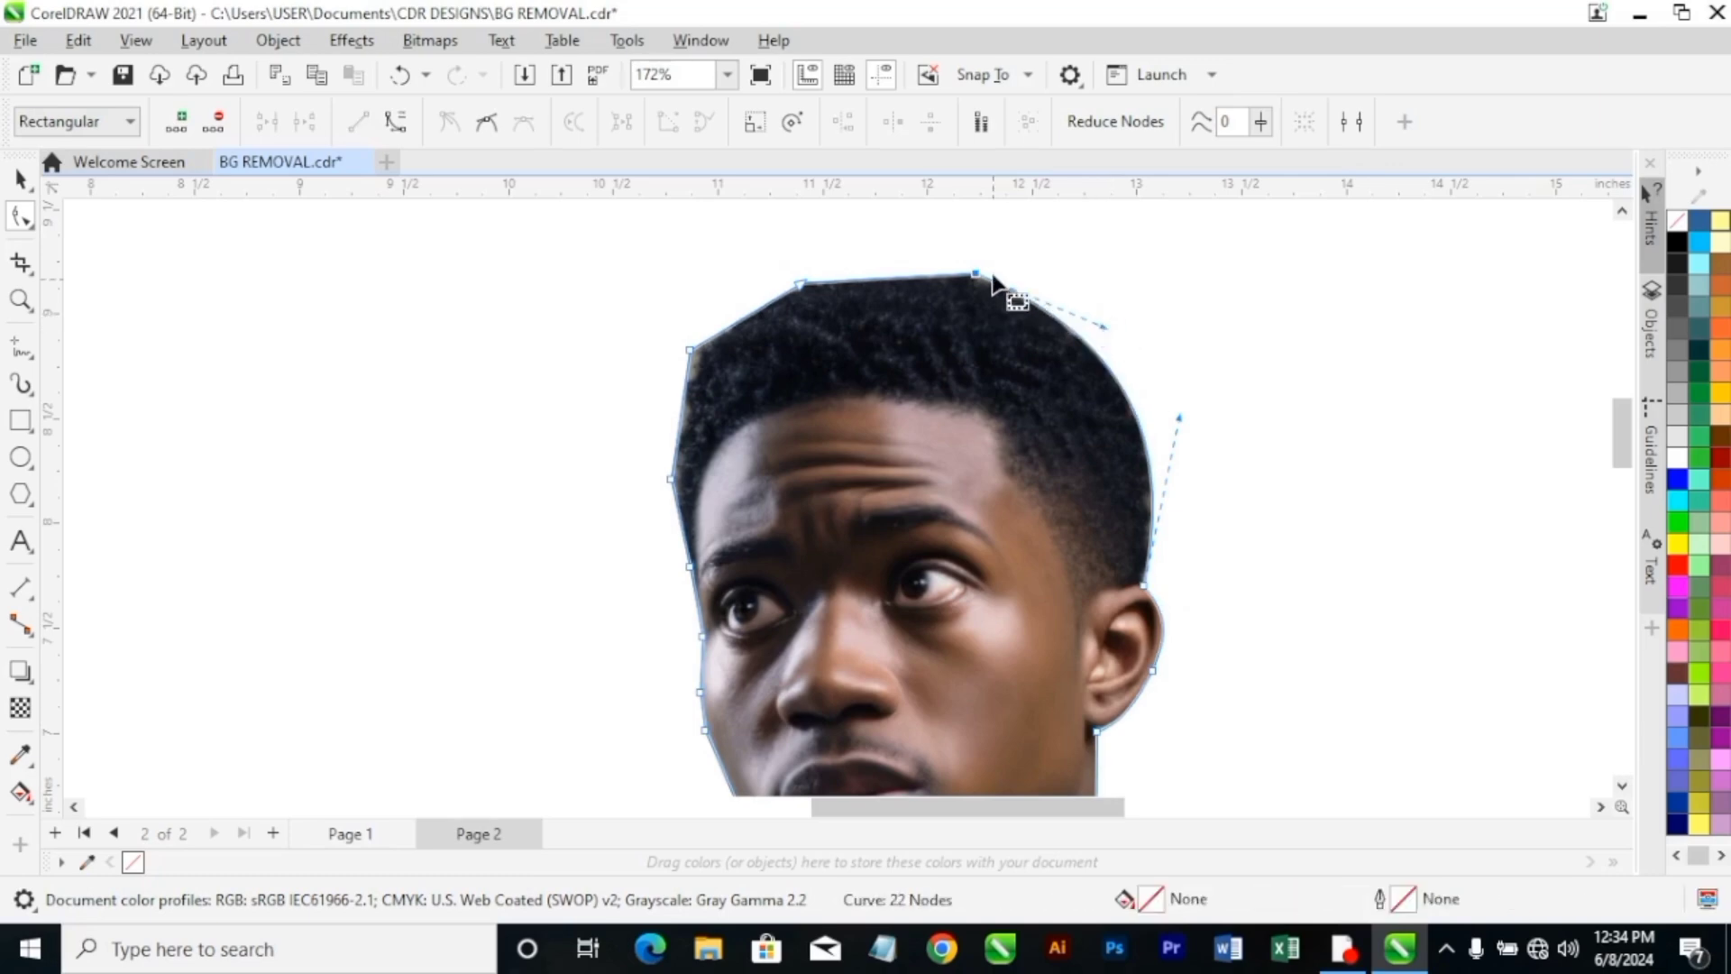
Delete the node on the upper front of the hair, and convert the segment below the front hair corner node to a curve.
double_click(799, 285)
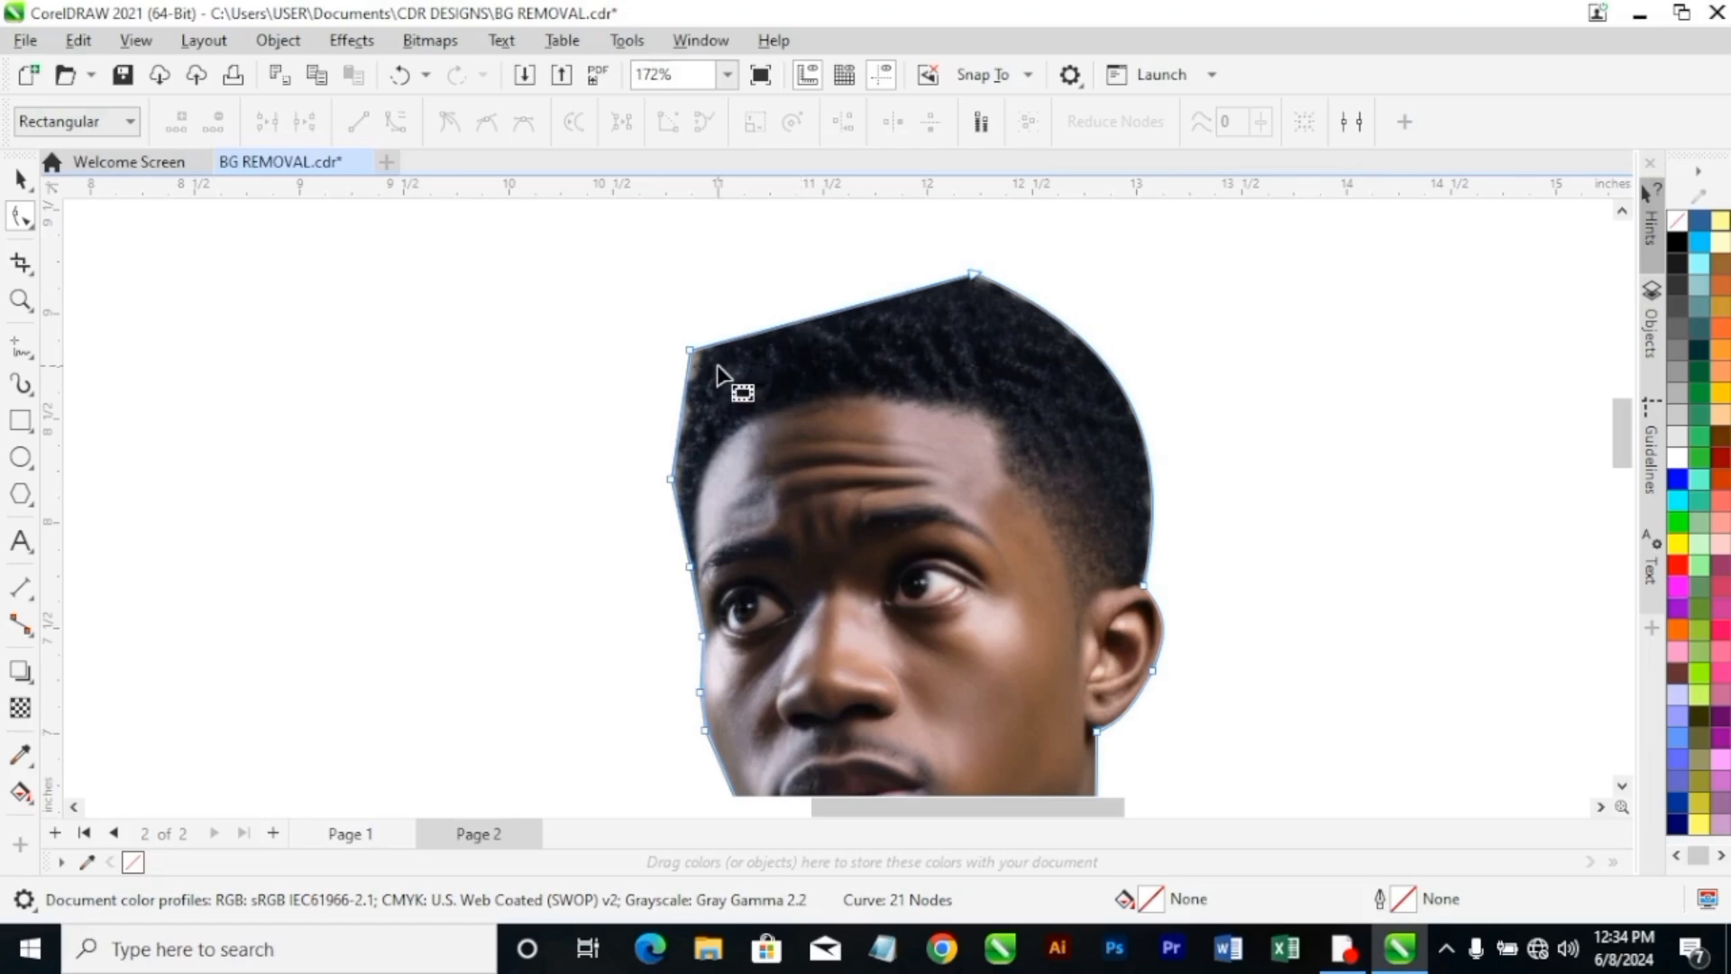
left_click(691, 352)
right_click(700, 363)
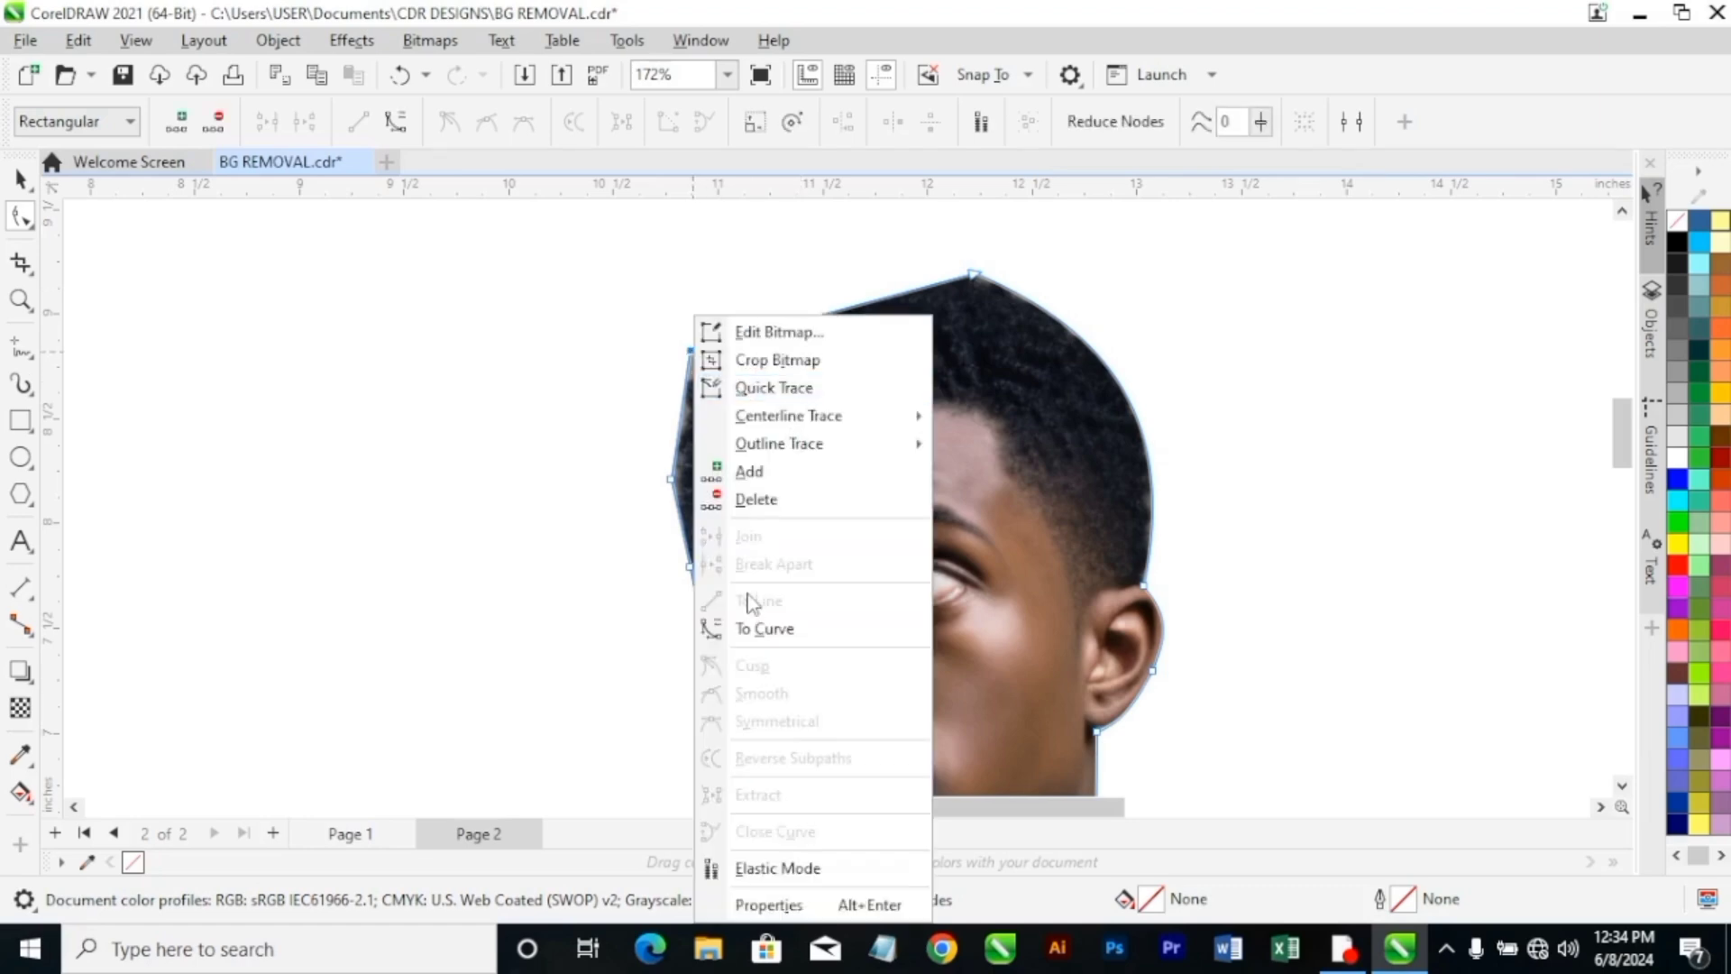
left_click(764, 631)
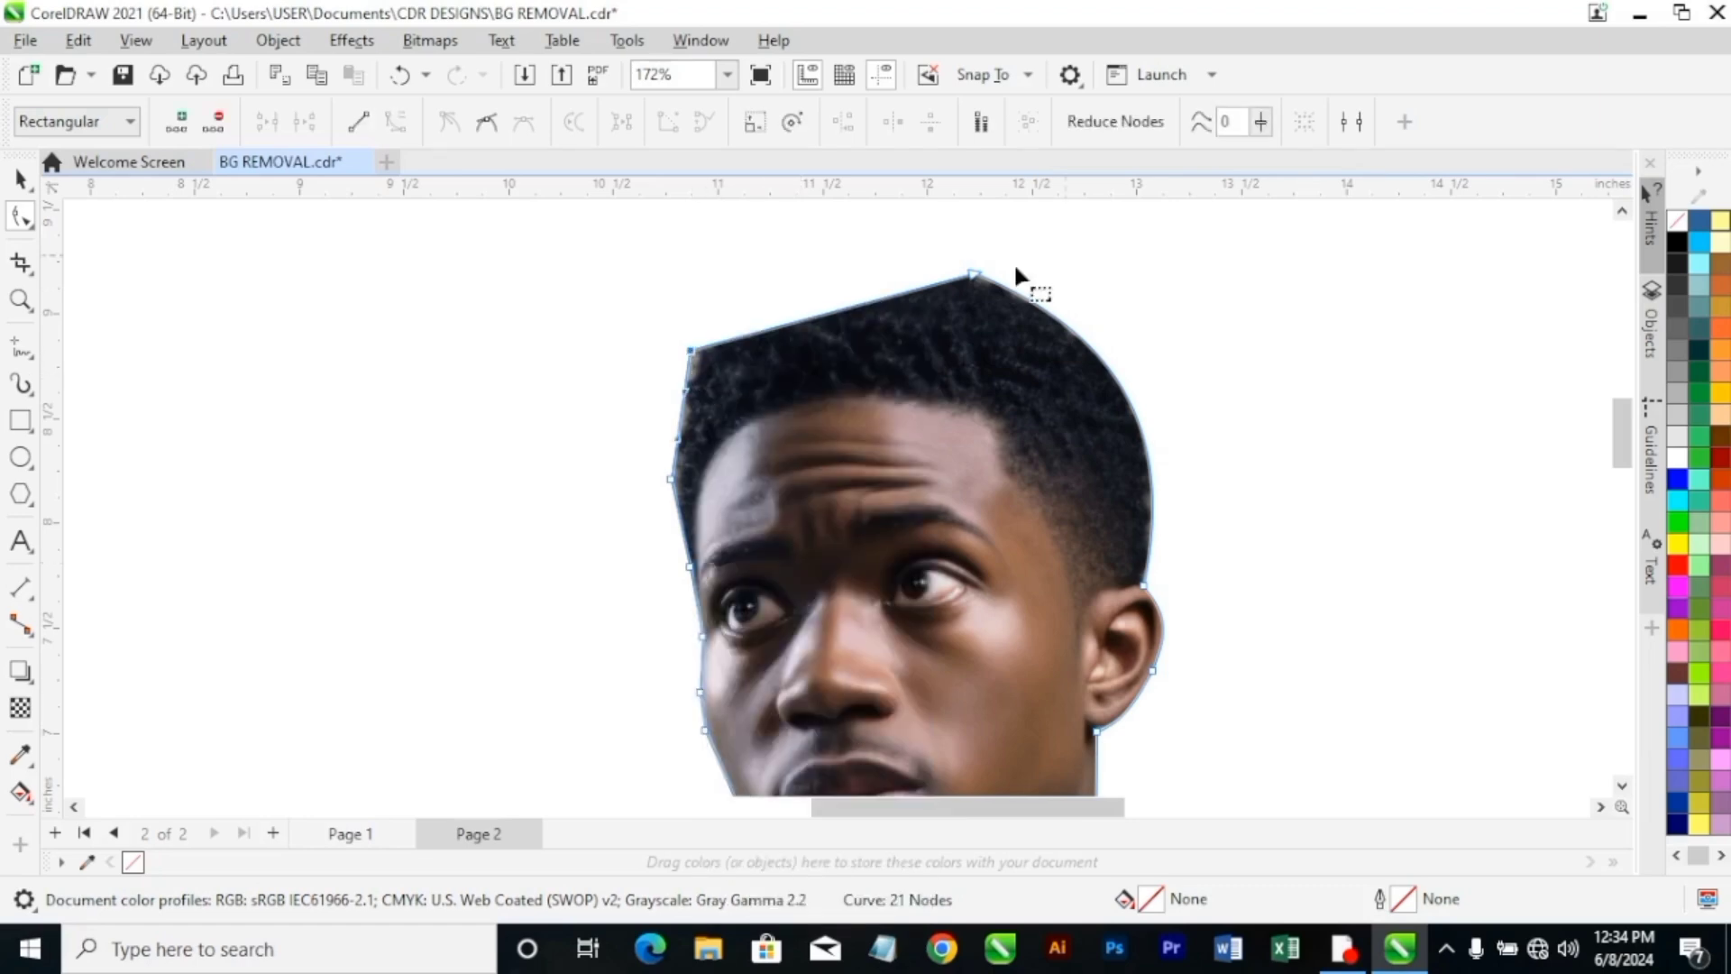
Convert the segment between the crown and the front hair corner to a curve, and bulge it over the top of the hair.
right_click(977, 282)
left_click_drag(885, 301, 864, 282)
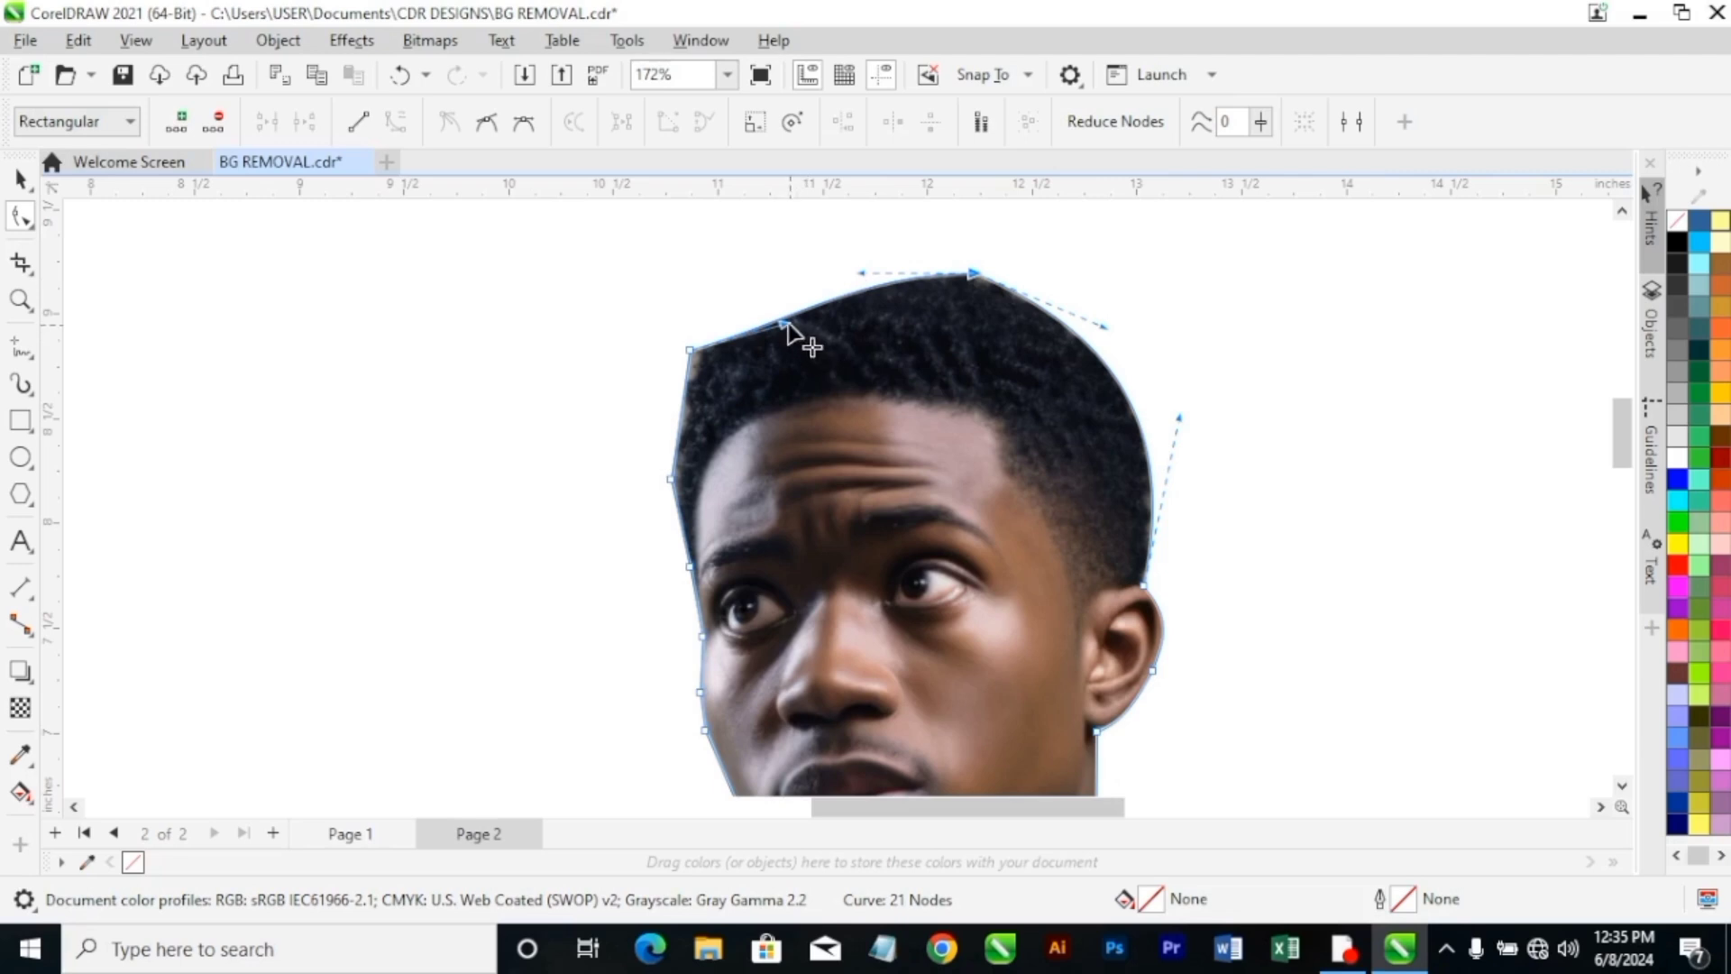
left_click_drag(799, 334, 764, 284)
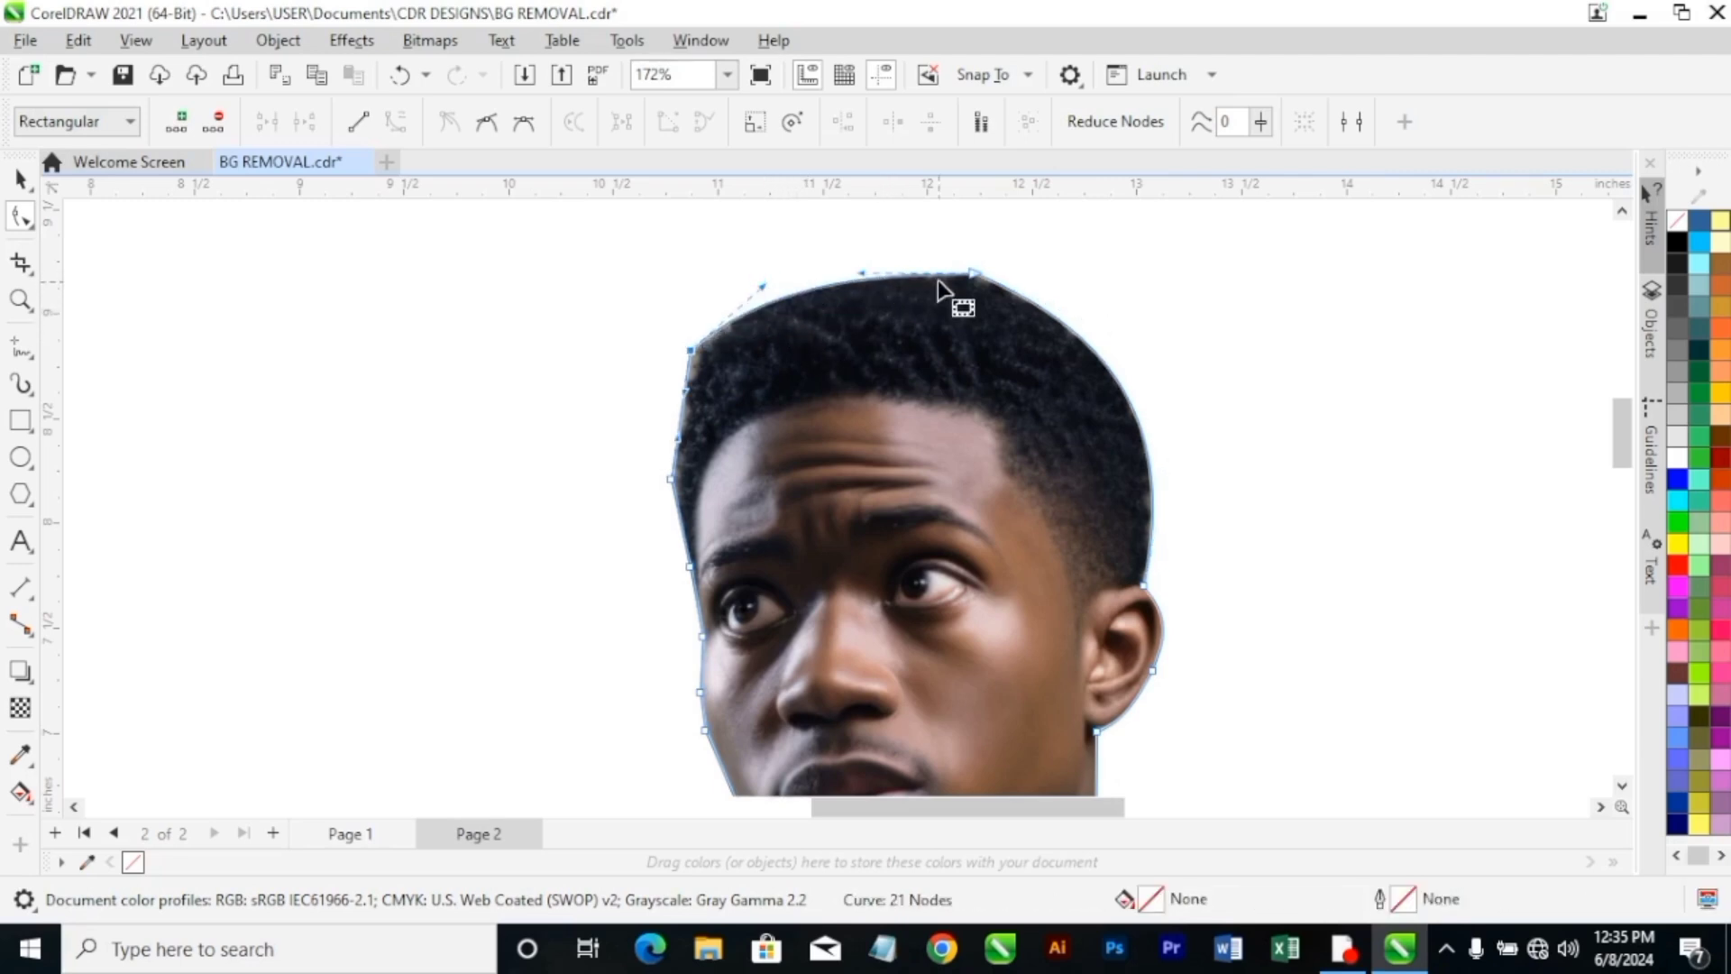
left_click_drag(861, 273, 854, 257)
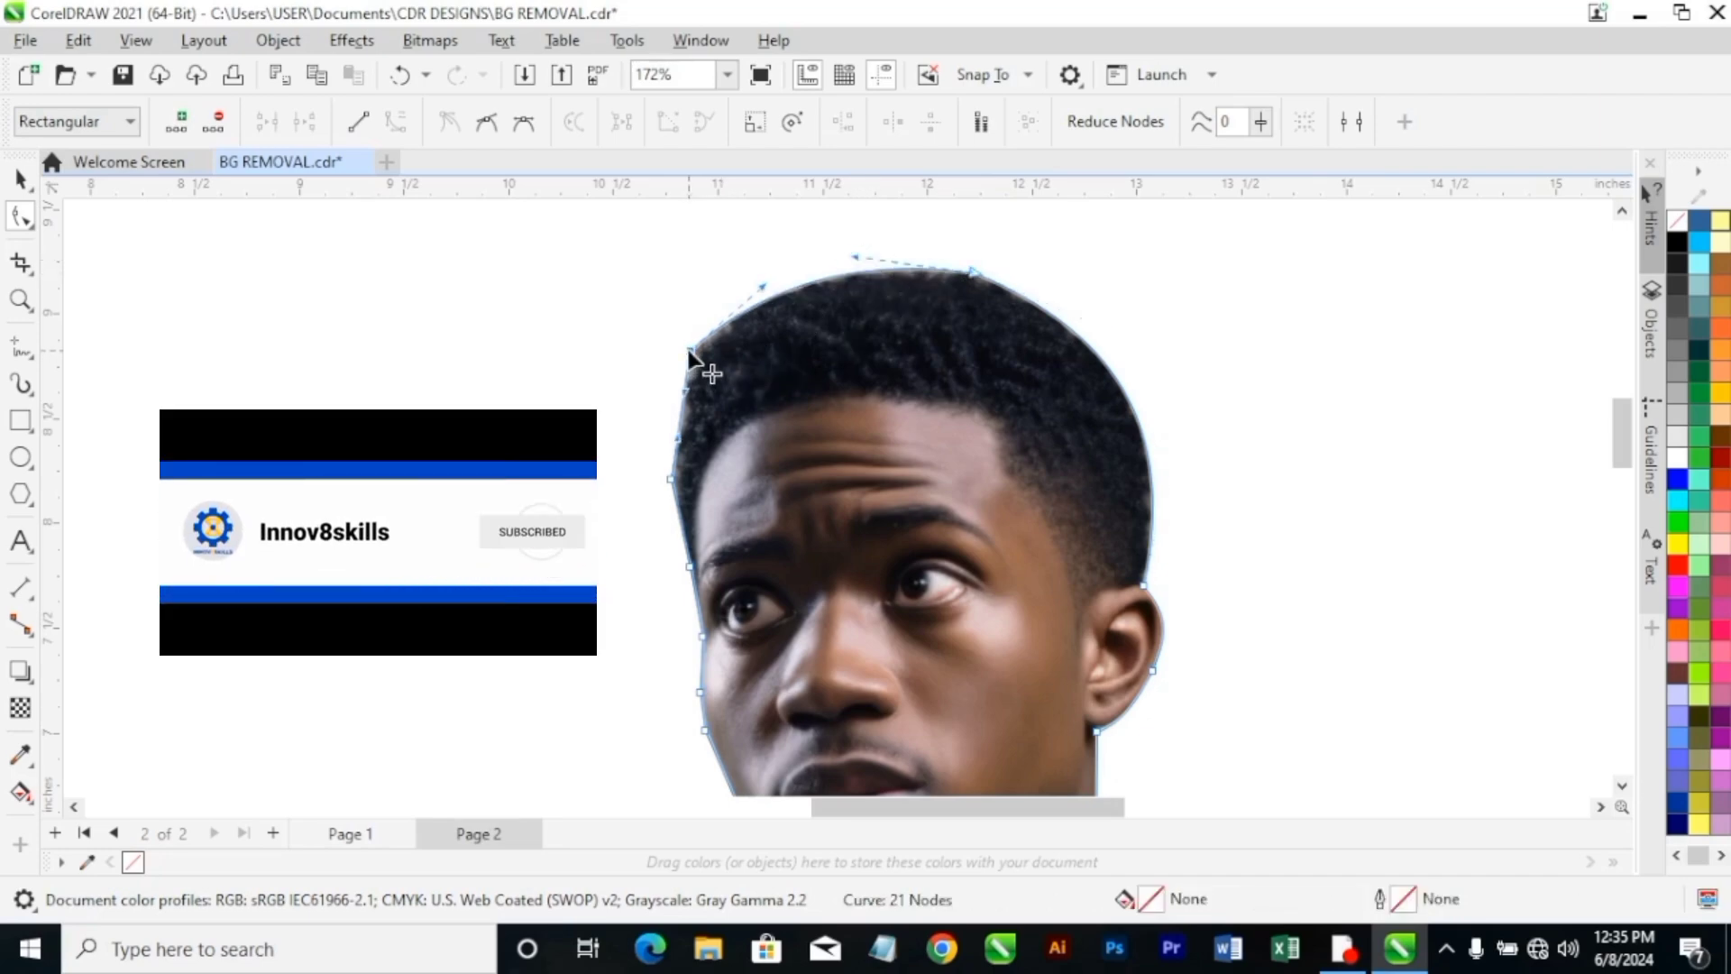
left_click_drag(690, 354, 691, 352)
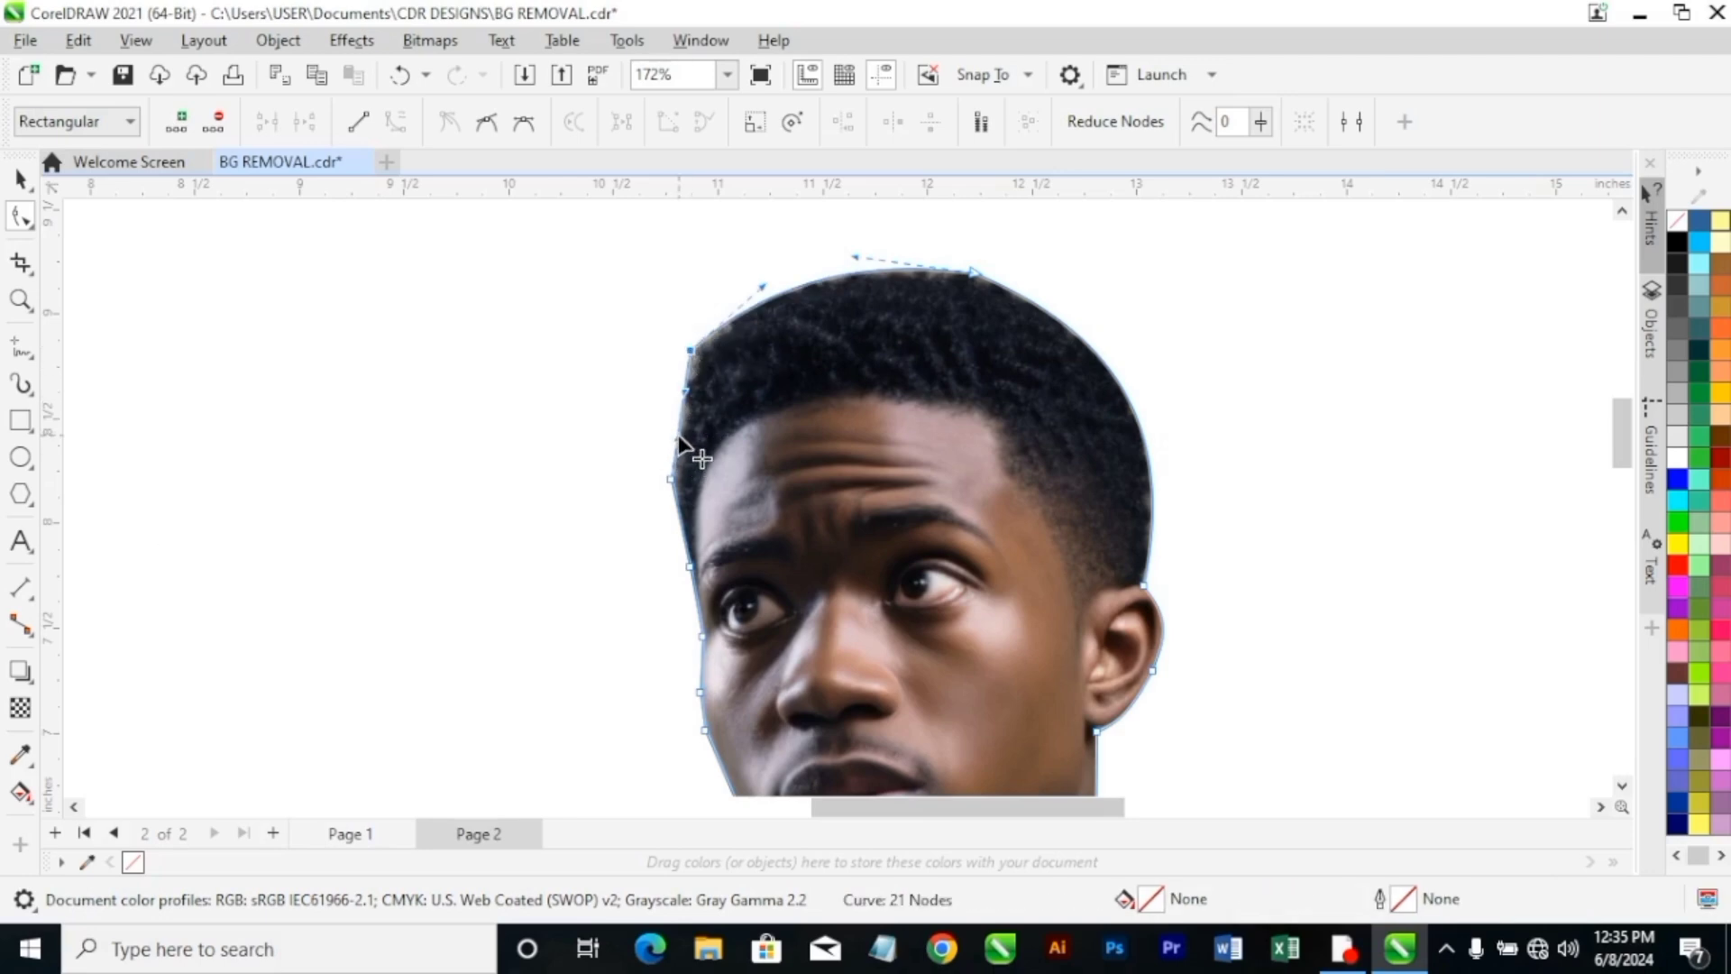
Nudge the front hair corner node inward to trim the background left beside the hair.
left_click(669, 482)
scroll(721, 406, "up", 4)
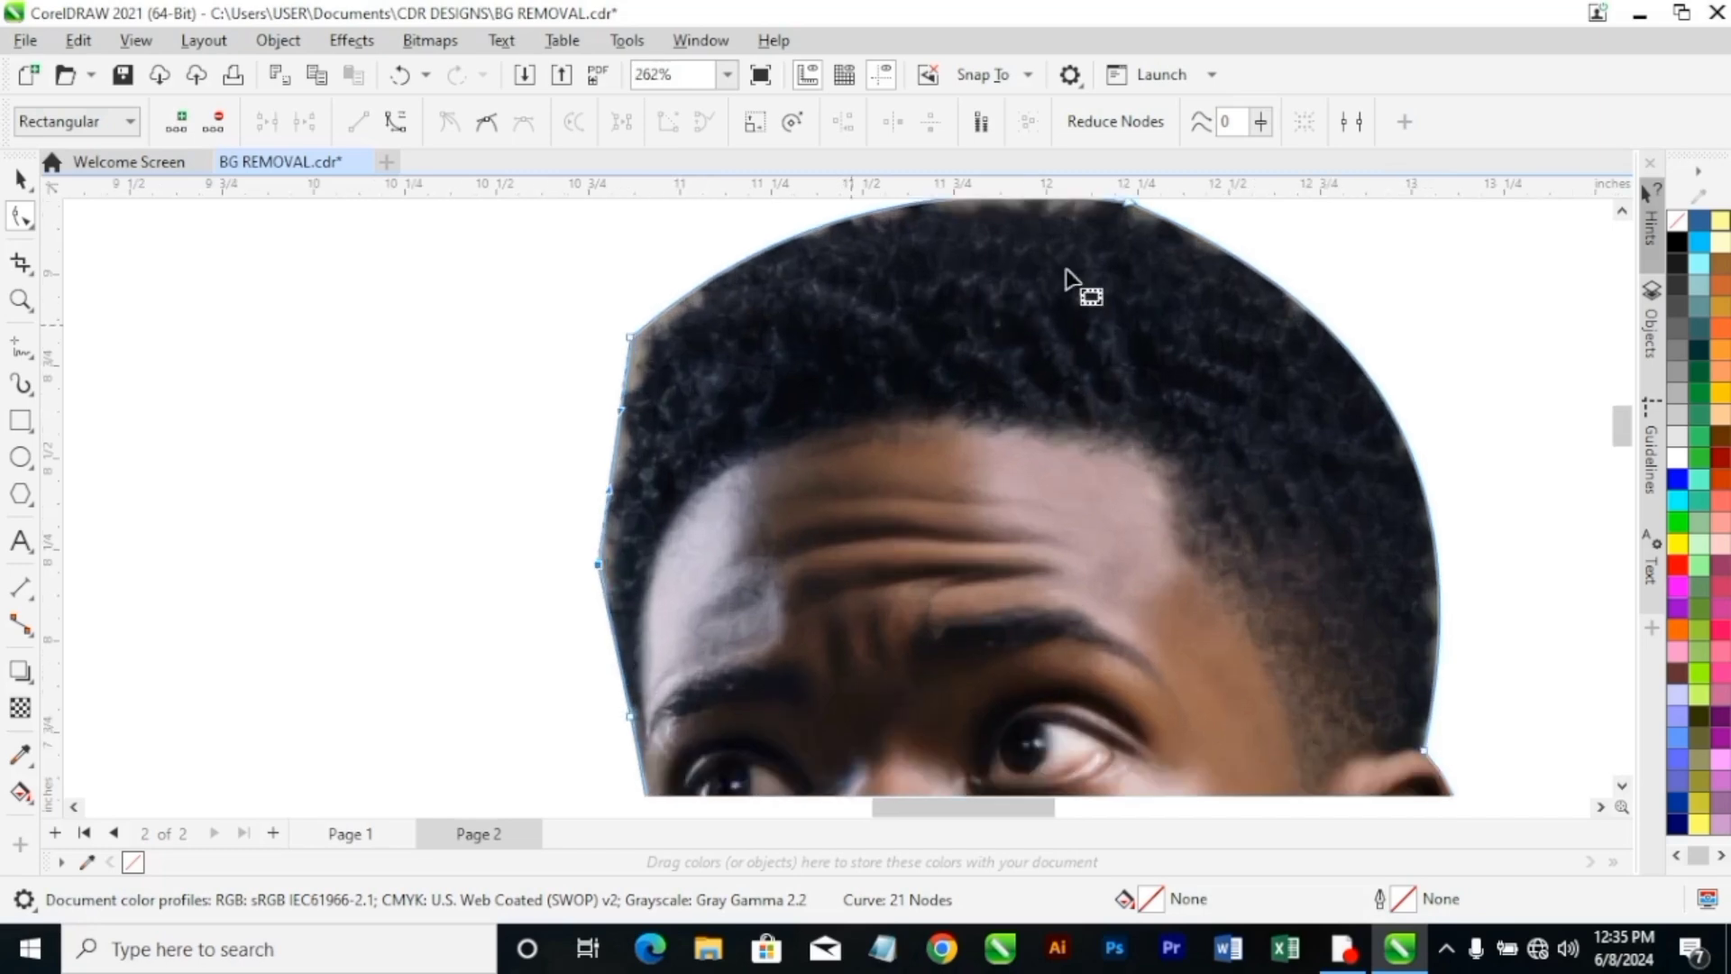
scroll(1590, 267, "down", 1)
scroll(1310, 353, "up", 2)
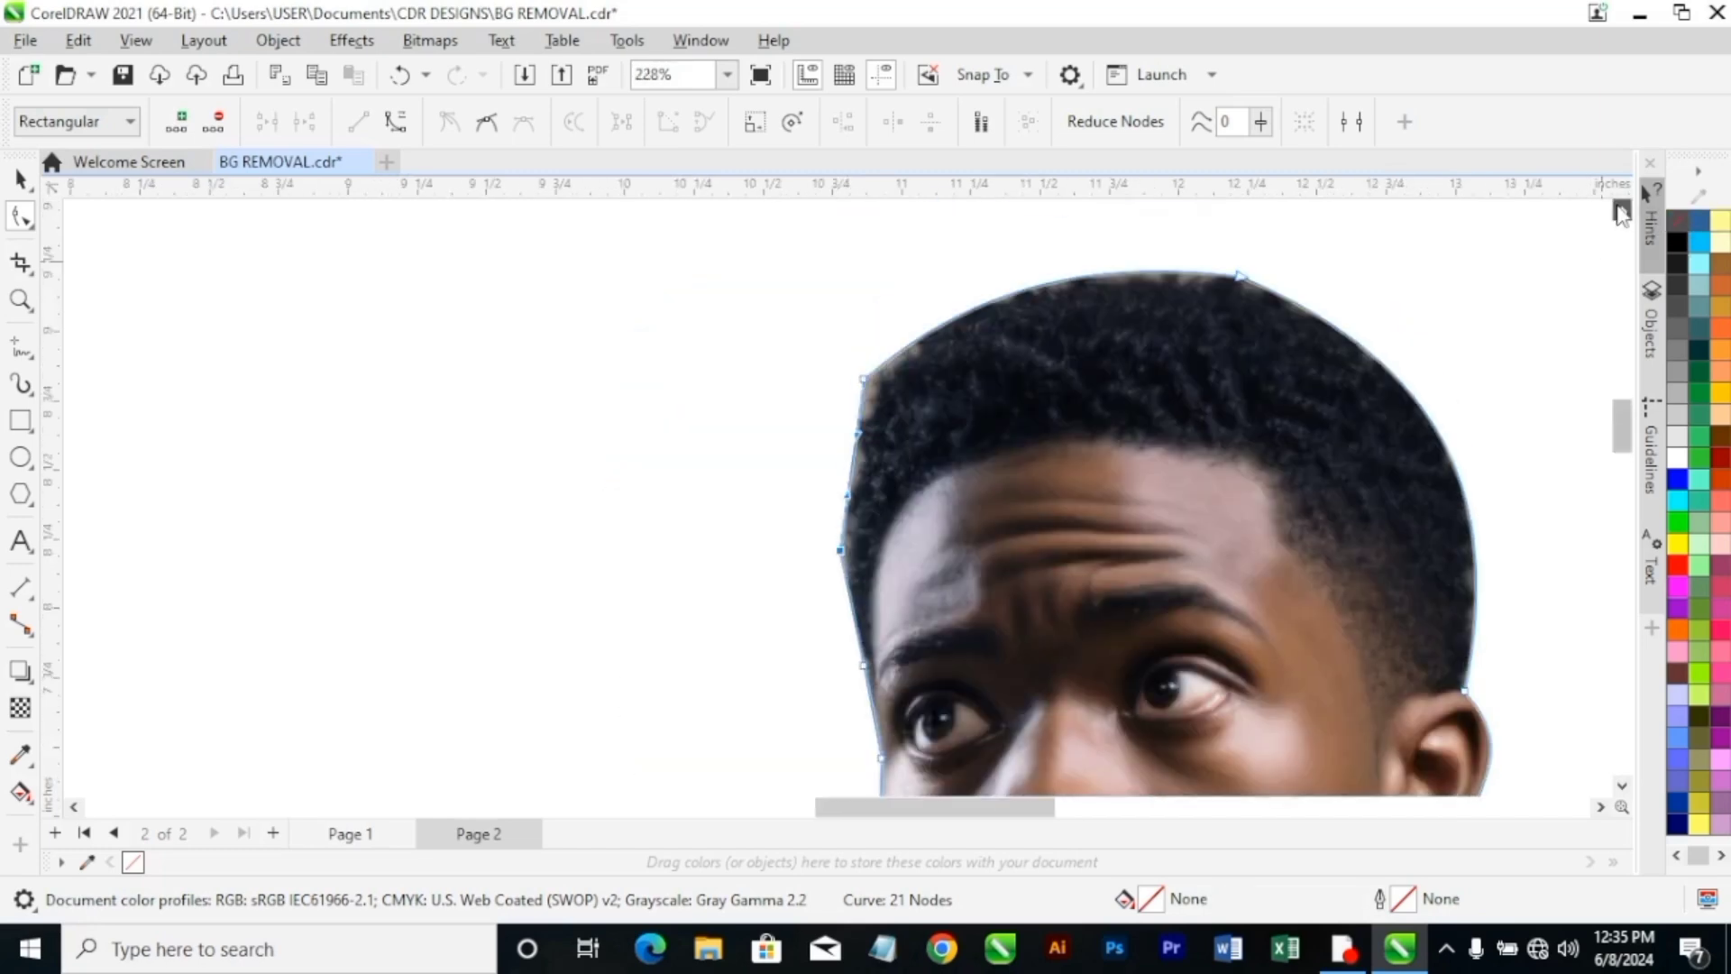
left_click(1241, 336)
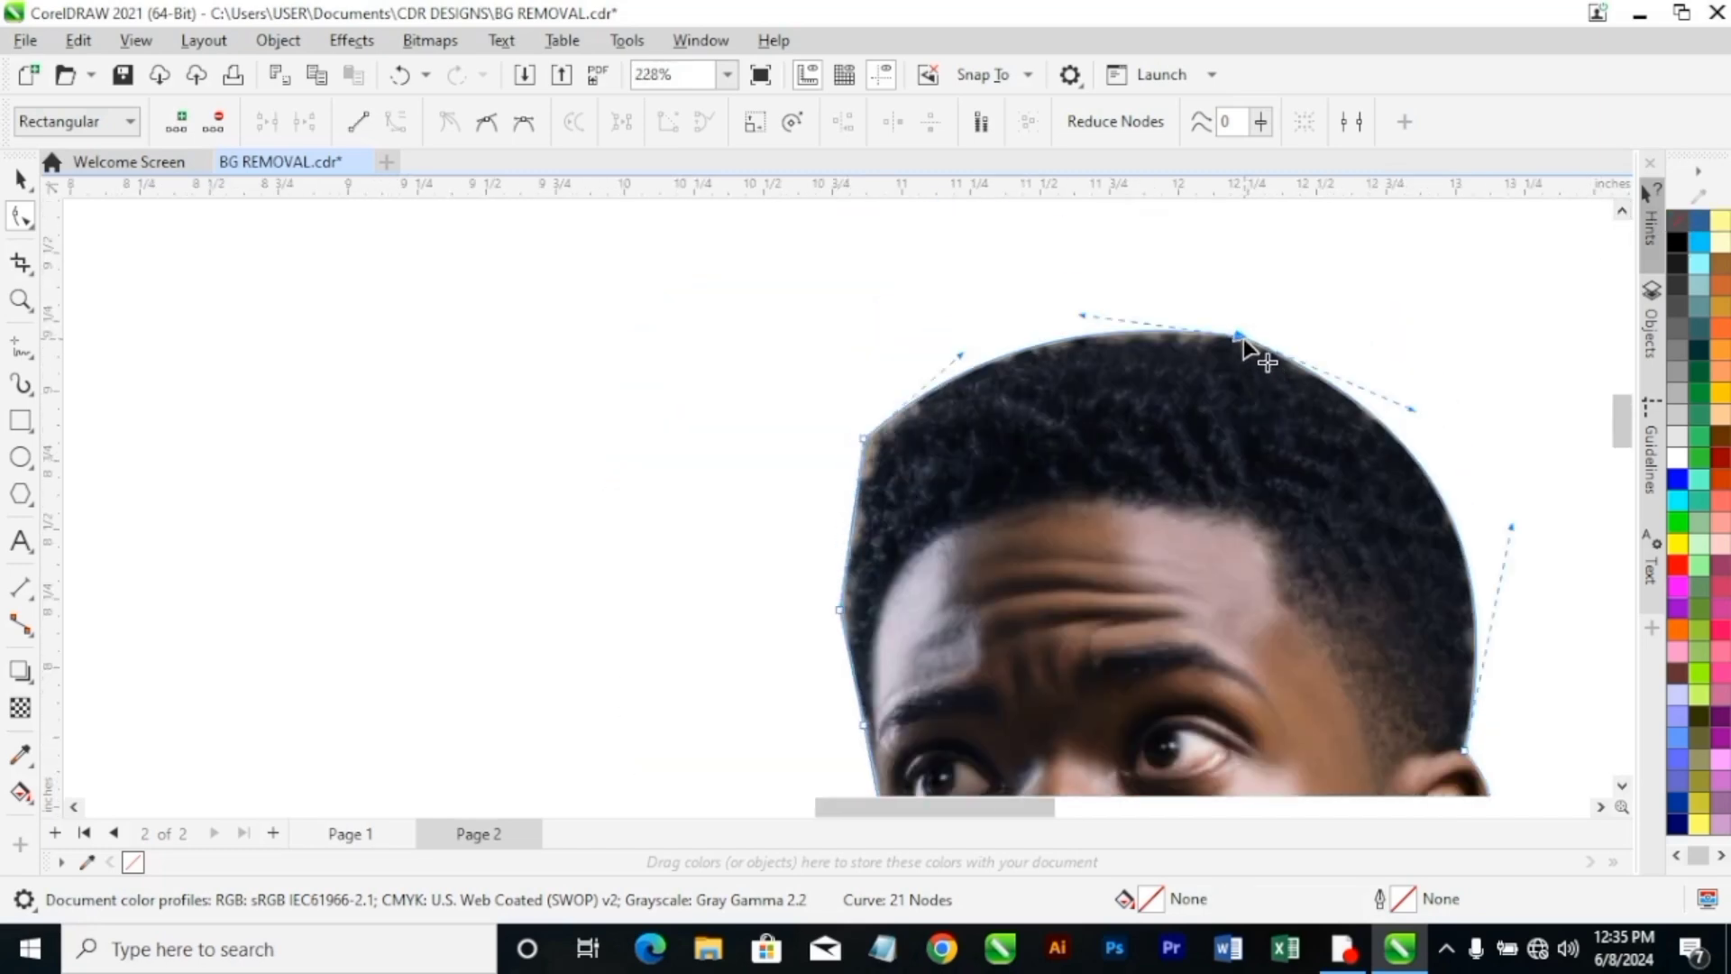
scroll(1019, 491, "down", 1)
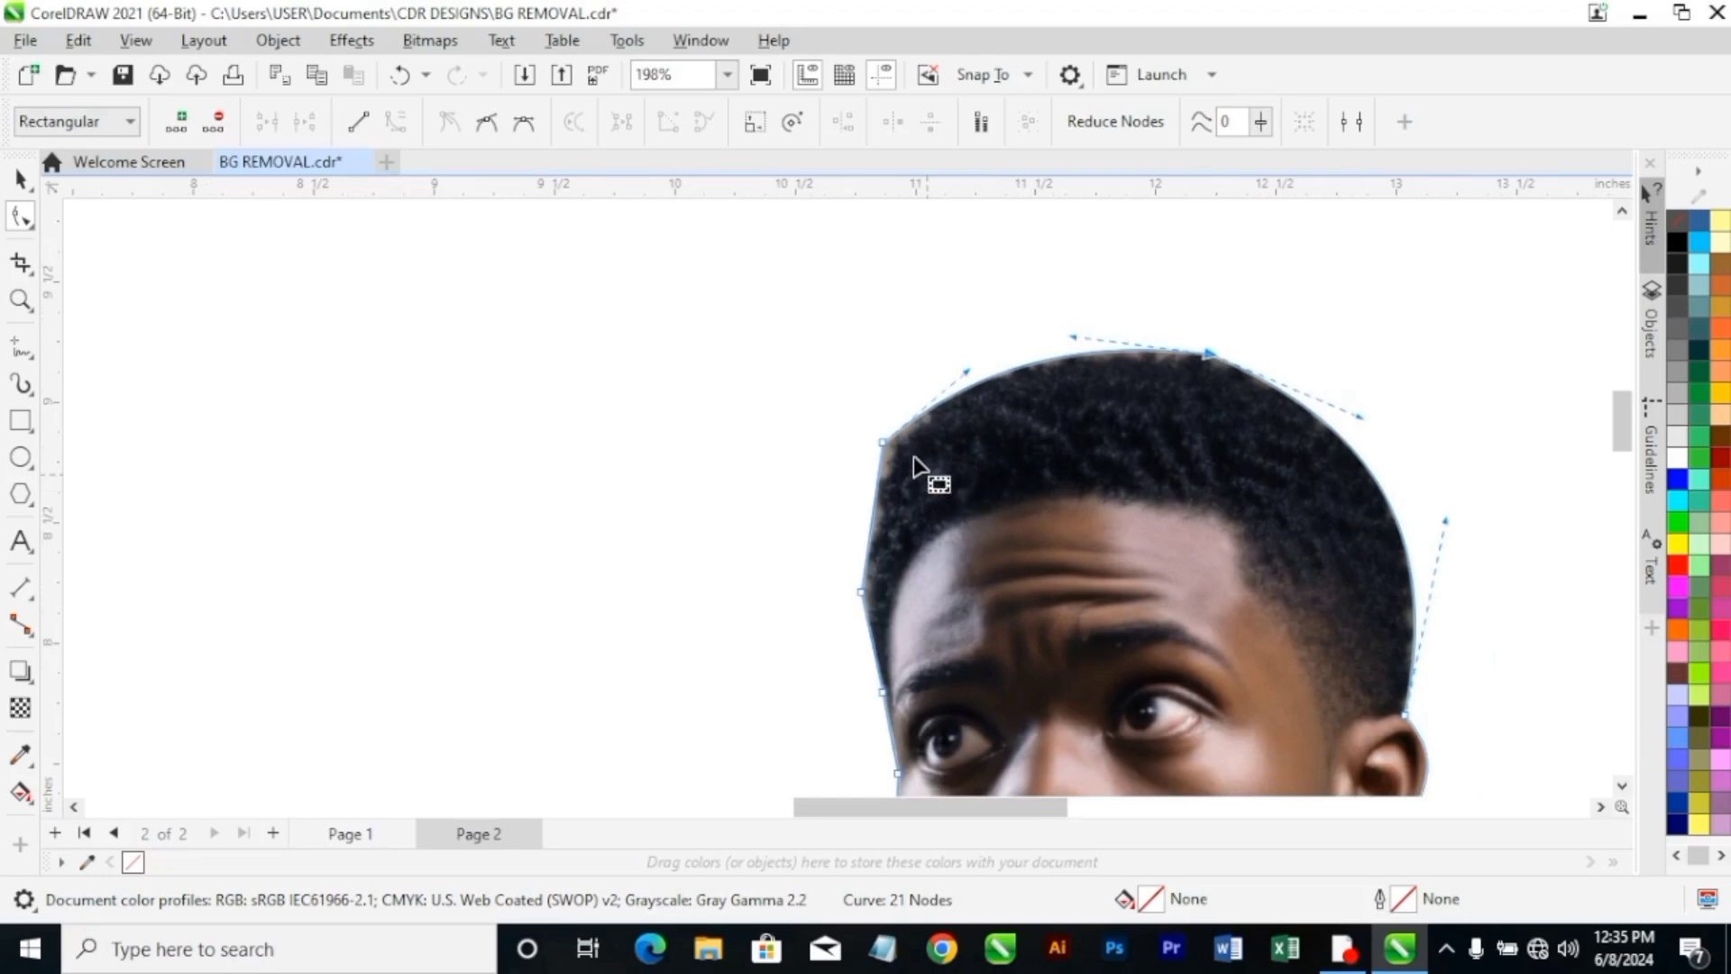
left_click(889, 451)
scroll(888, 456, "up", 2)
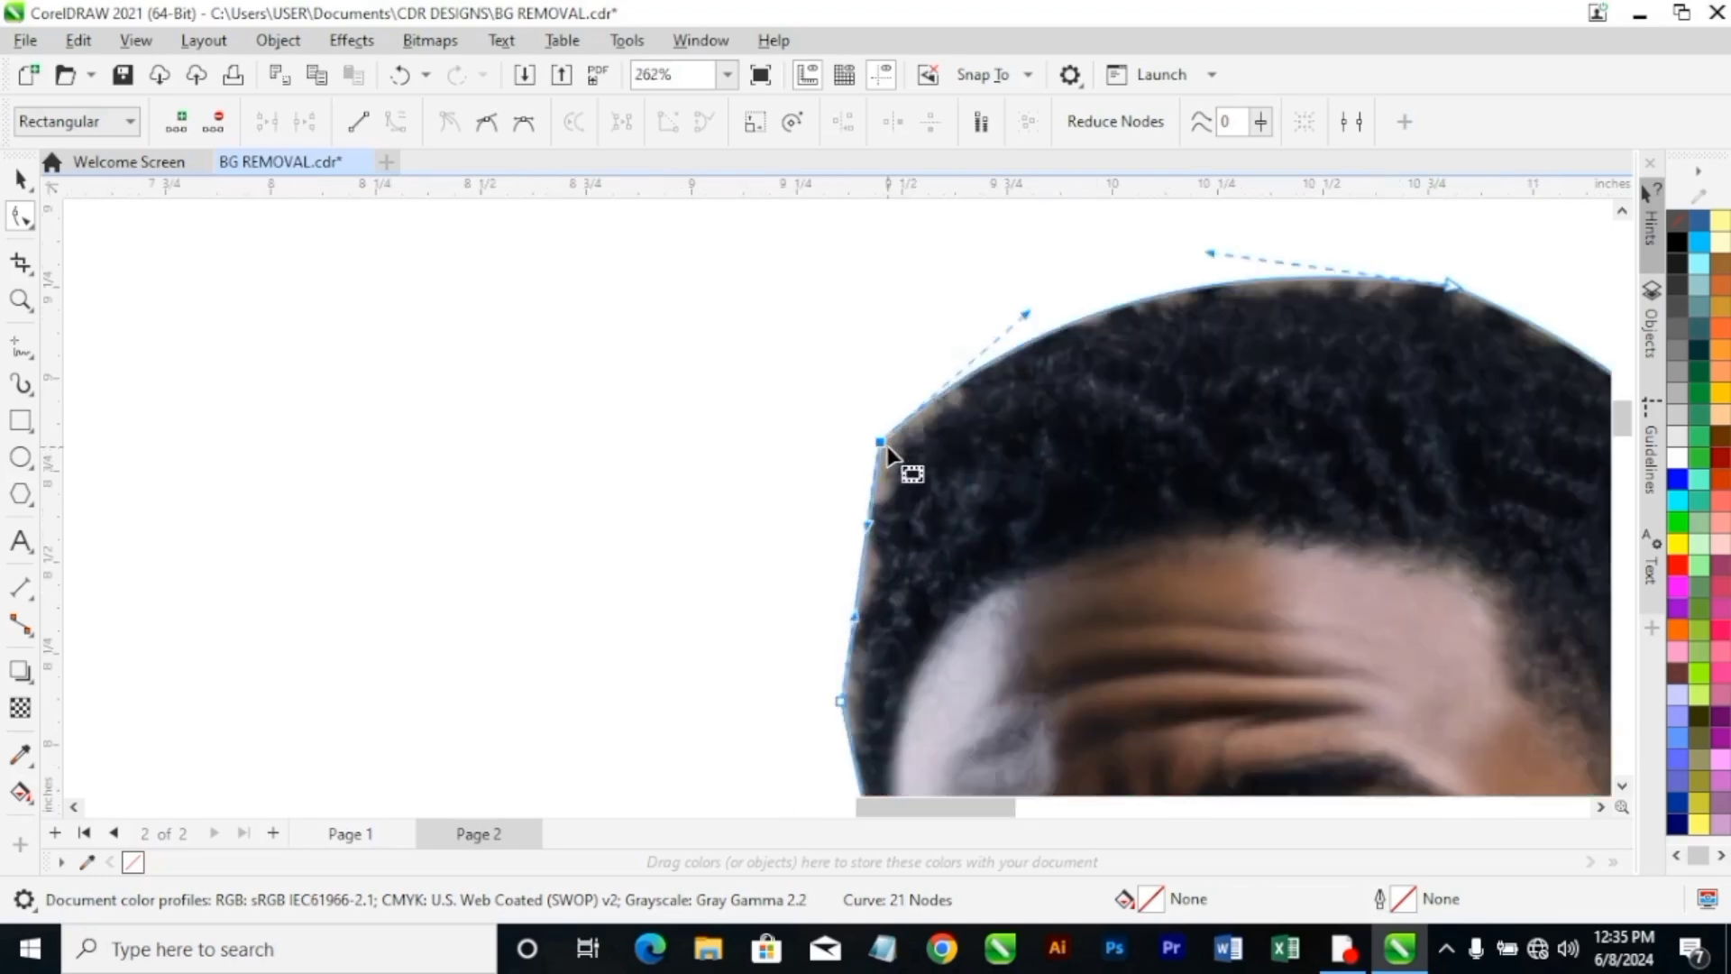
scroll(888, 454, "up", 2)
left_click_drag(888, 453, 901, 453)
scroll(909, 456, "down", 1)
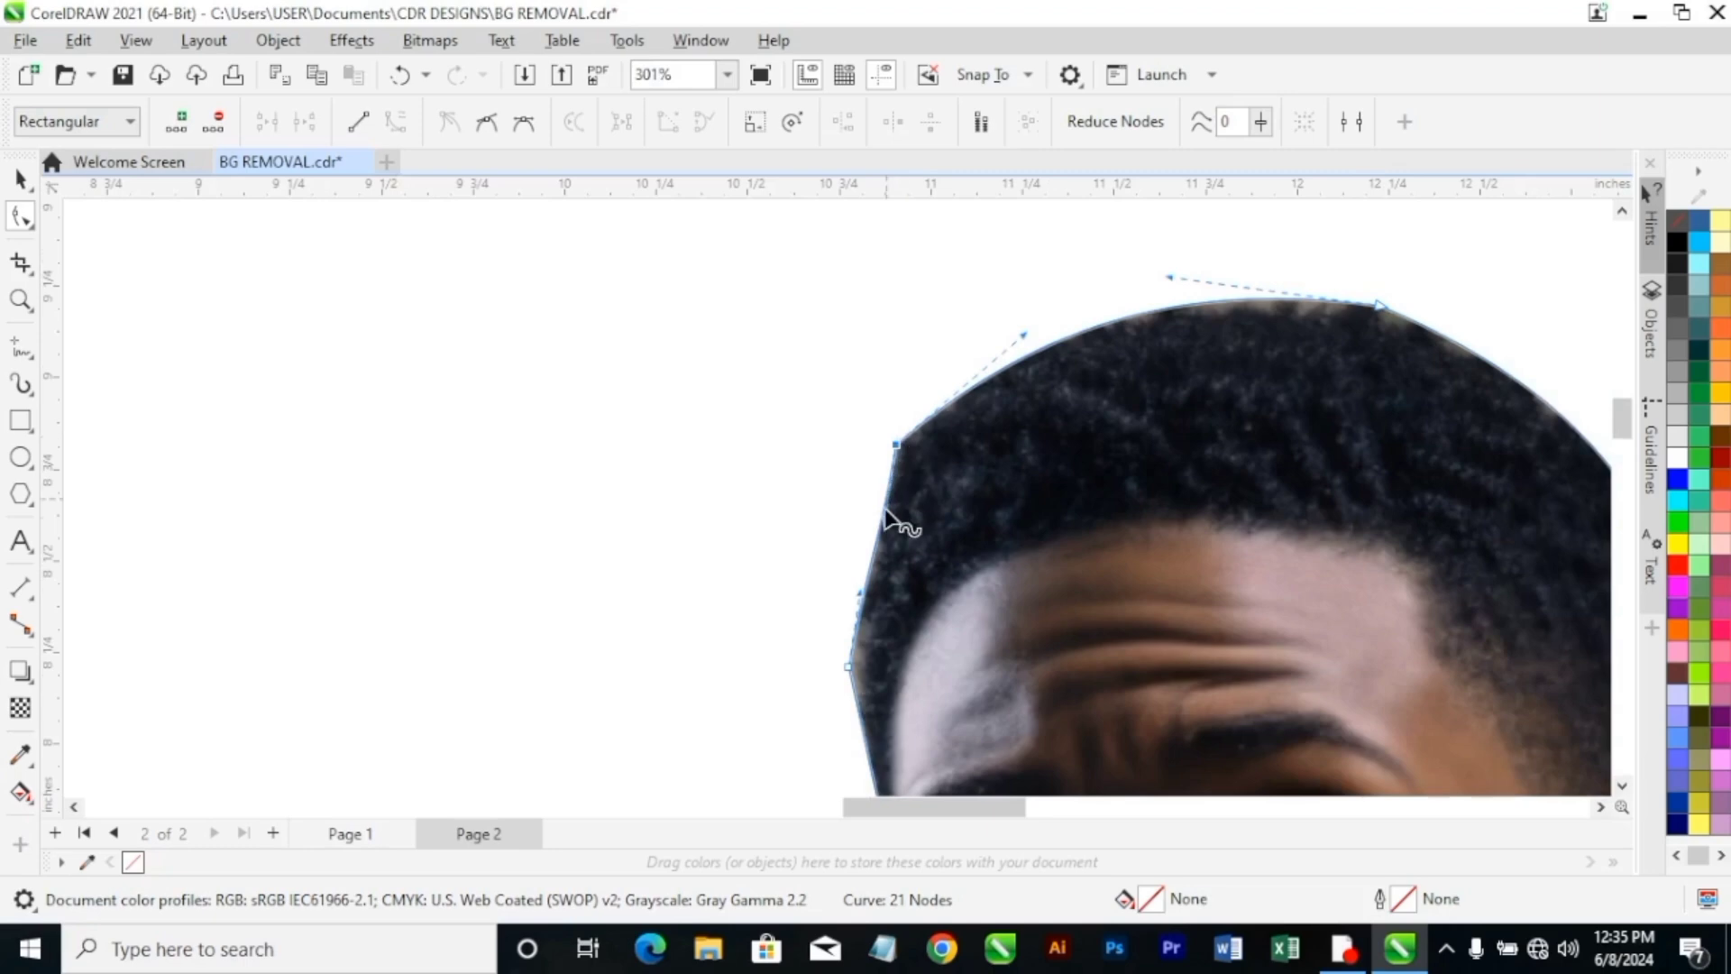
Bend the segment below the front hair corner slightly outward along the hair, and refine the corner node's position.
left_click_drag(885, 514, 866, 530)
scroll(908, 463, "up", 1)
left_click_drag(908, 464, 916, 475)
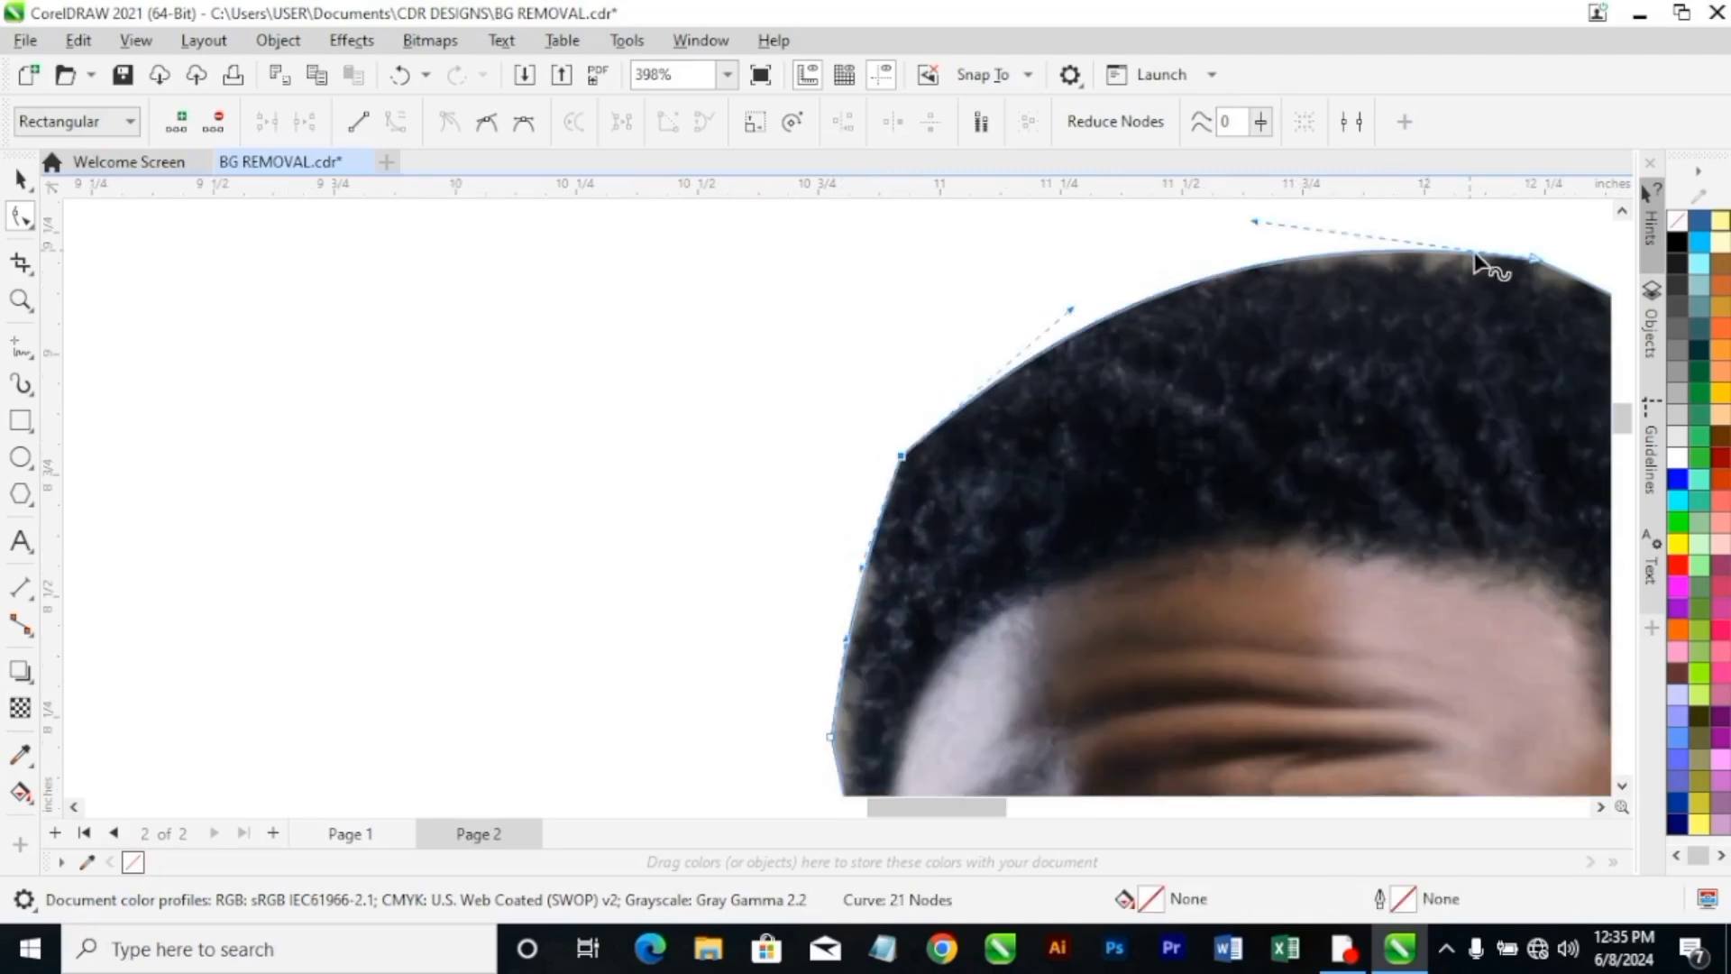
Convert the segment between the temple node and the eyebrow node to a curve, and shape it along the hairline with its handle.
scroll(1469, 445, "down", 5)
scroll(1392, 638, "up", 2)
scroll(1172, 367, "up", 2)
scroll(1073, 366, "up", 2)
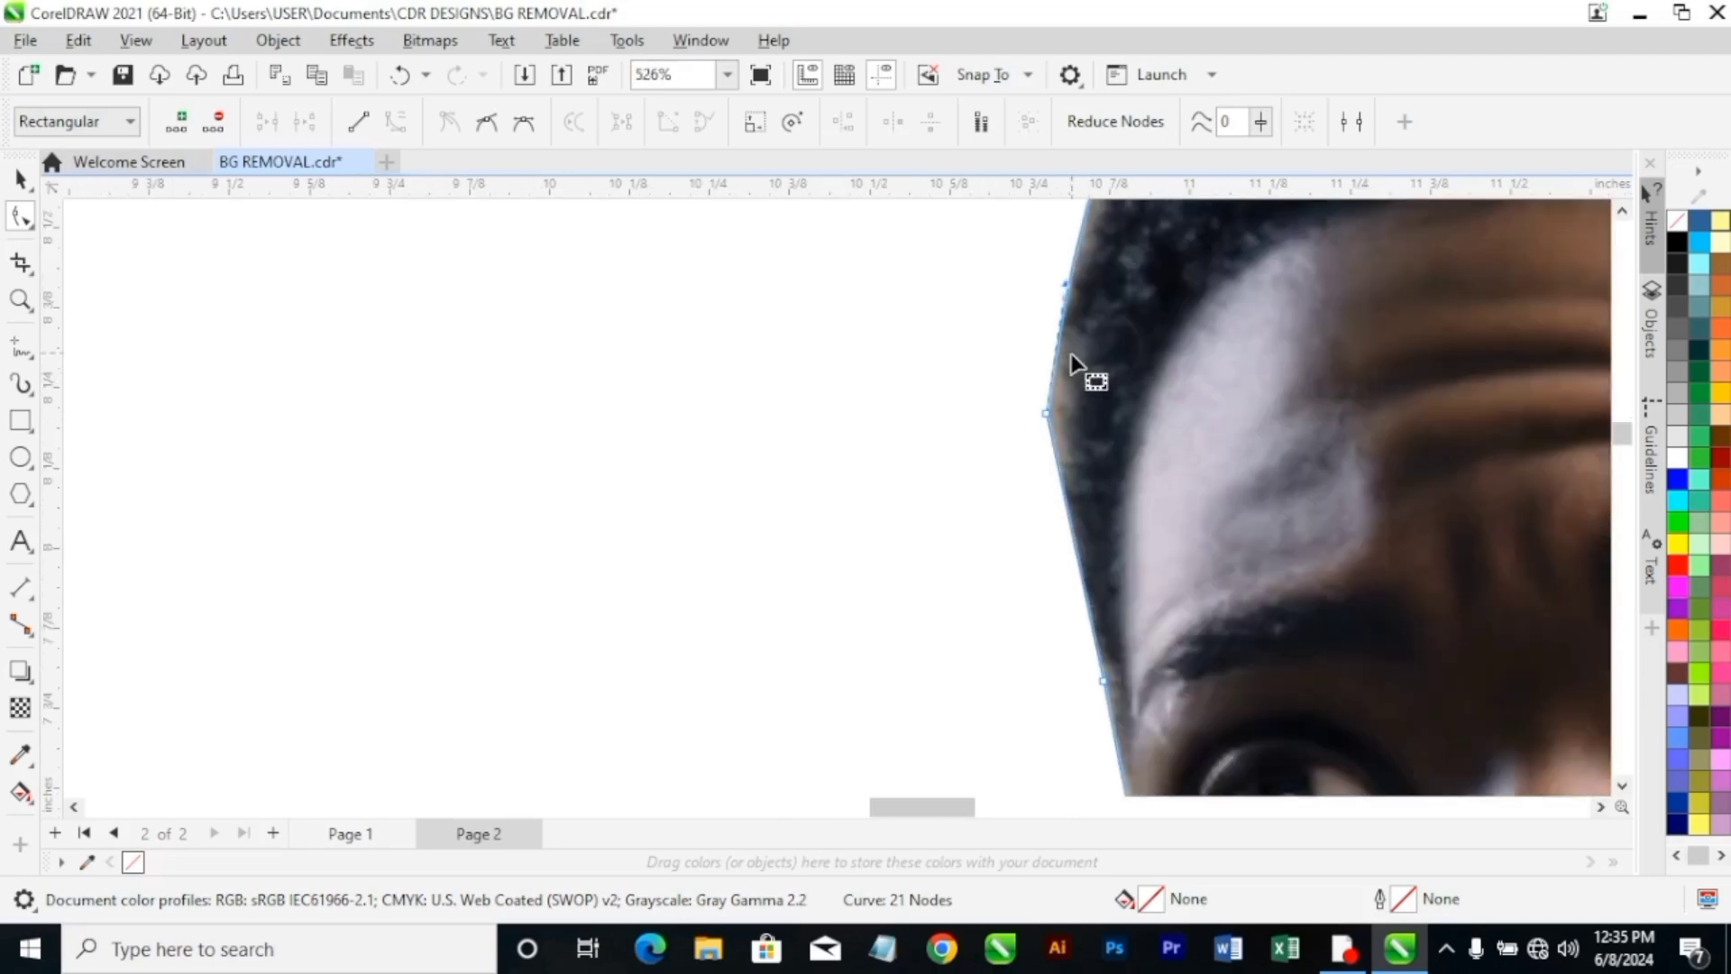
right_click(1053, 365)
key("Escape")
scroll(1086, 484, "down", 1)
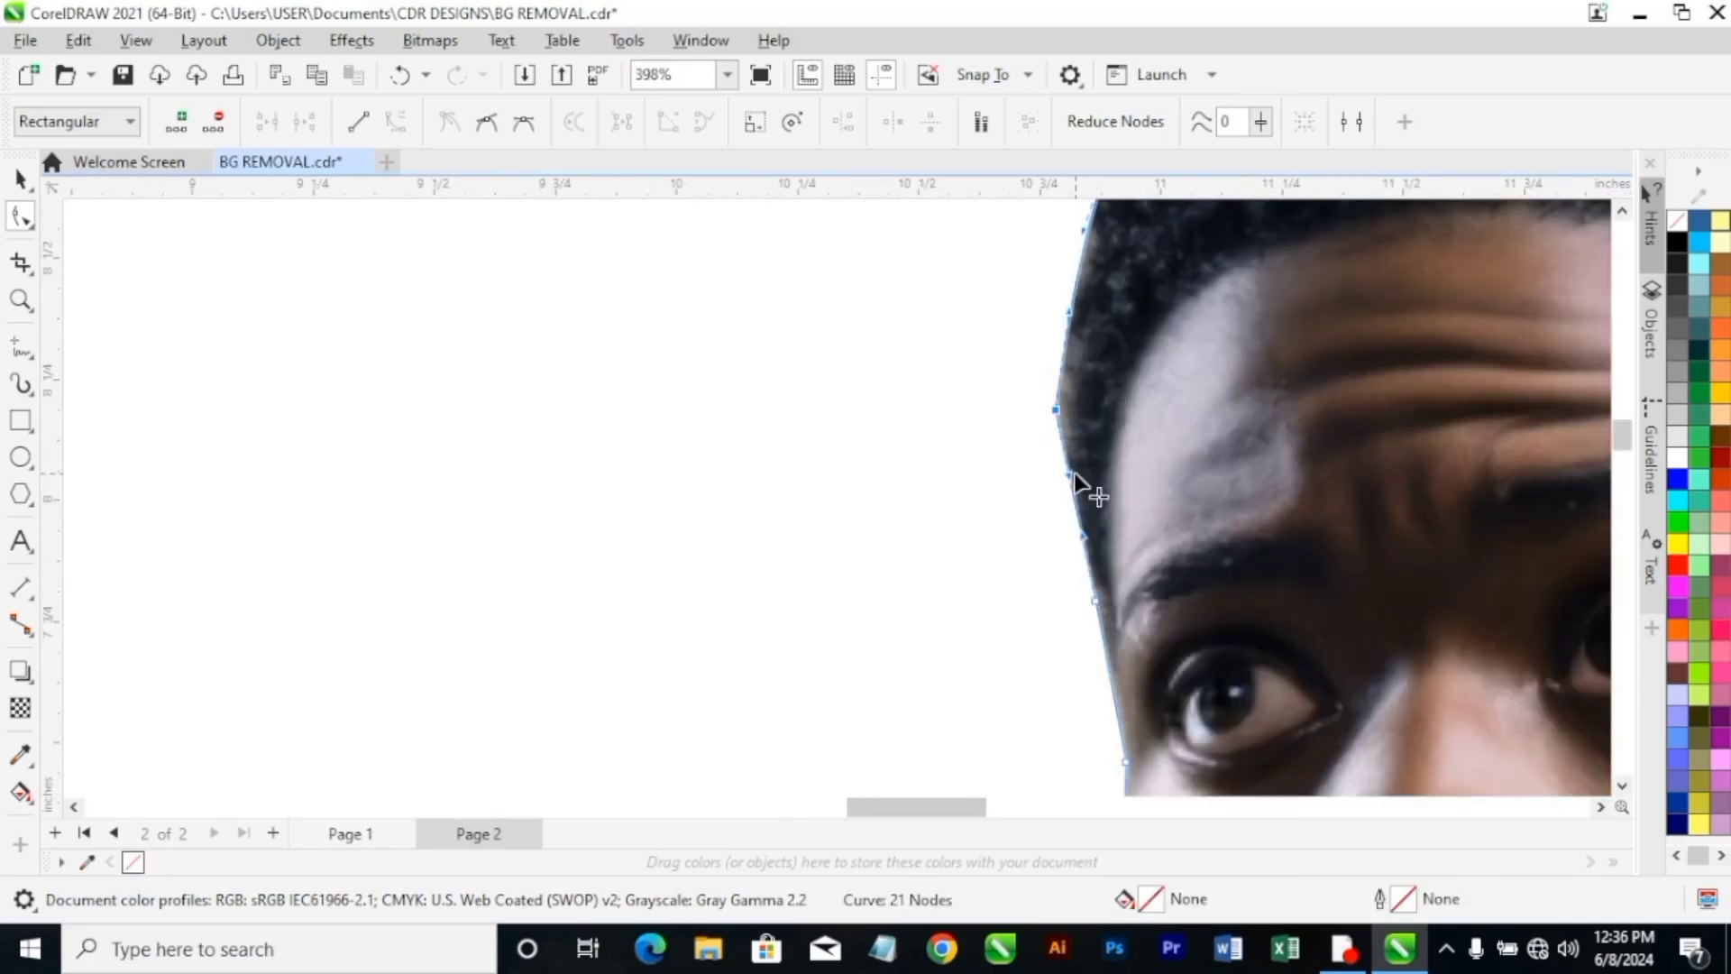
left_click_drag(1076, 485, 1082, 541)
scroll(1314, 611, "down", 3)
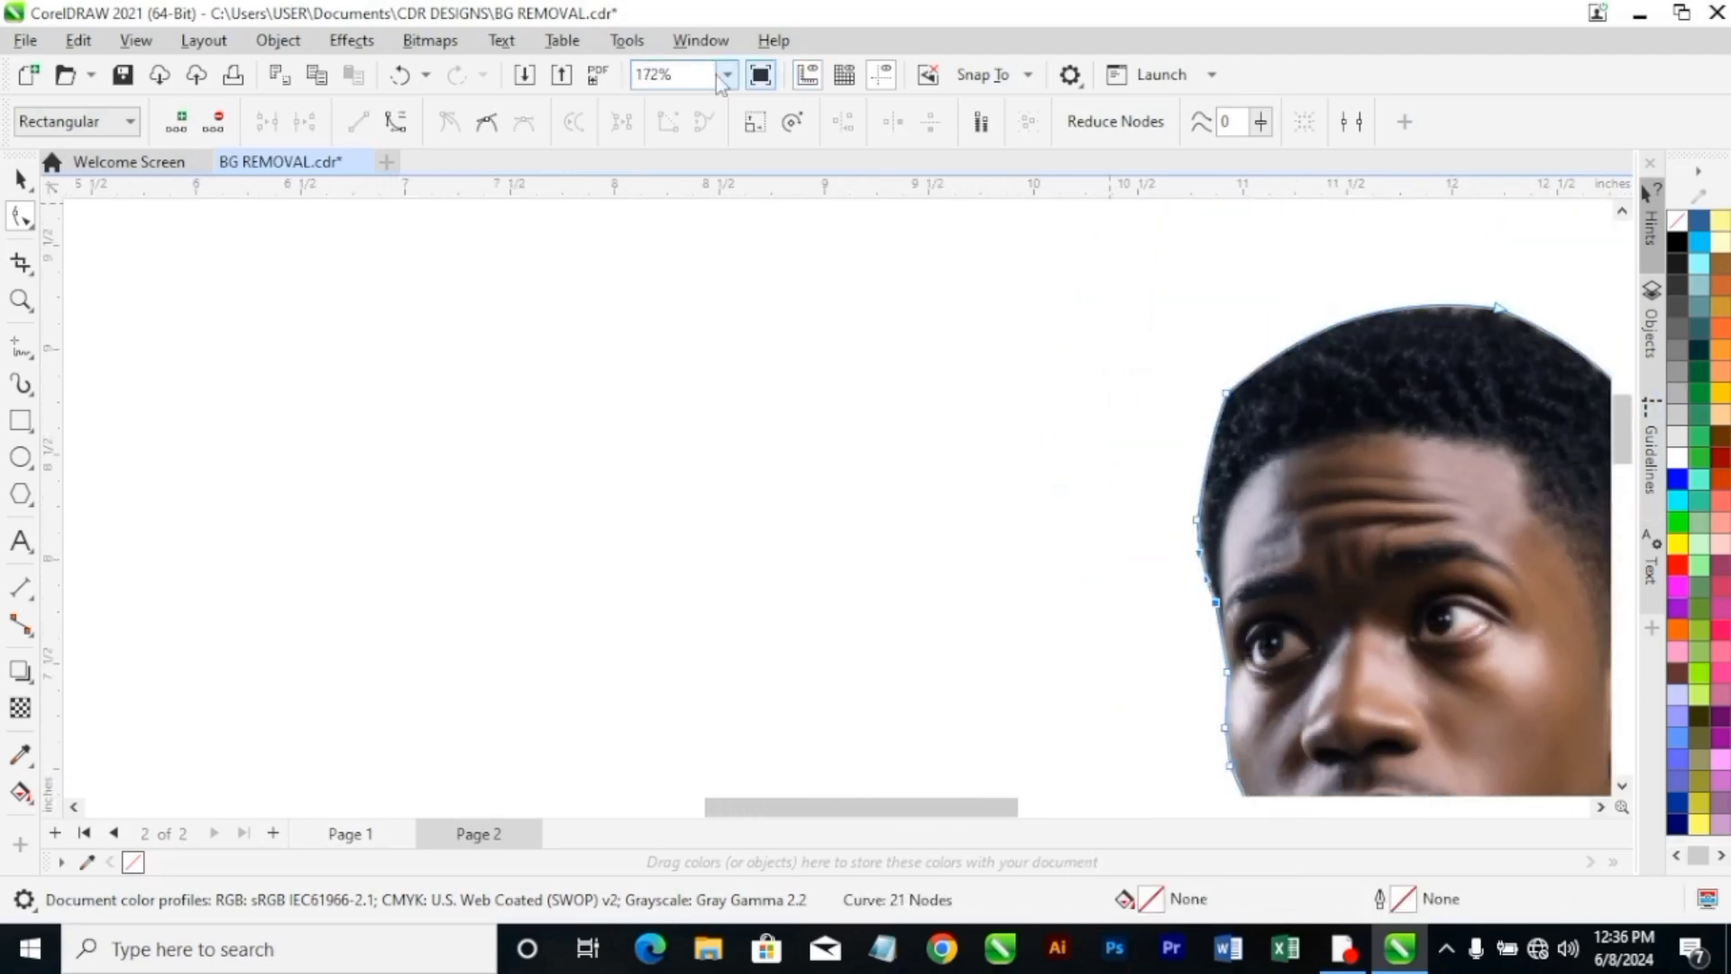
Move the outer shoulder node on the raised-fist side inward to the shirt's edge.
left_click(727, 75)
left_click(667, 174)
scroll(1057, 473, "up", 5)
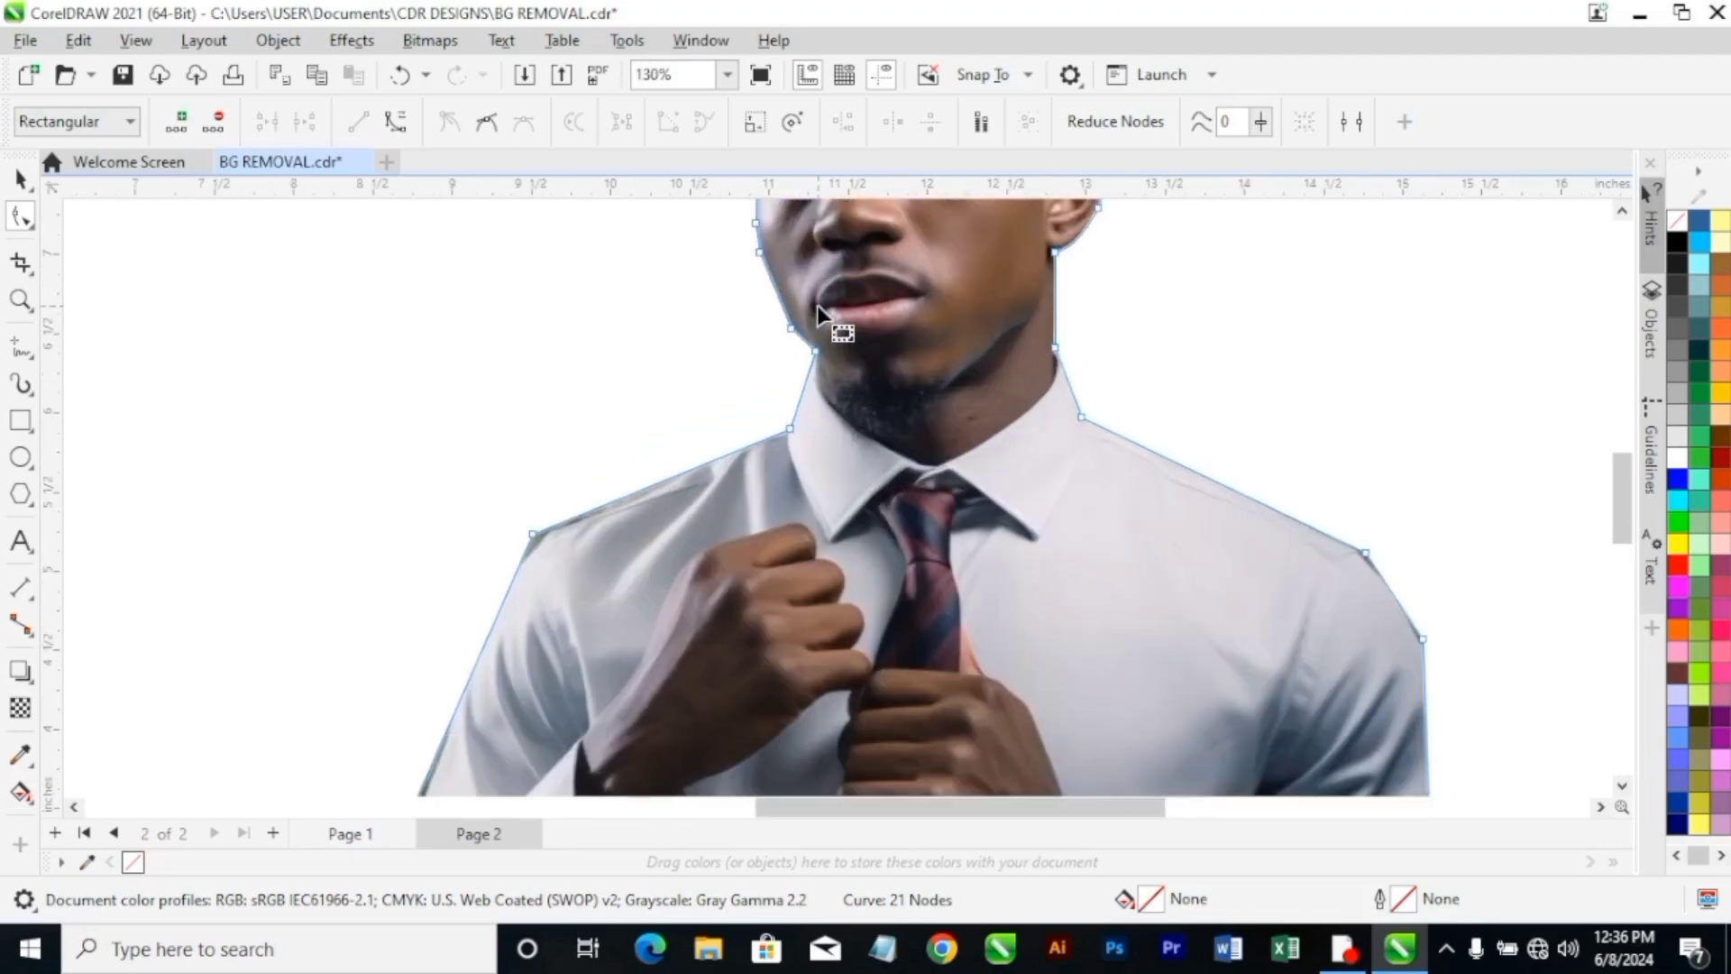
scroll(817, 306, "up", 3)
scroll(541, 631, "up", 2)
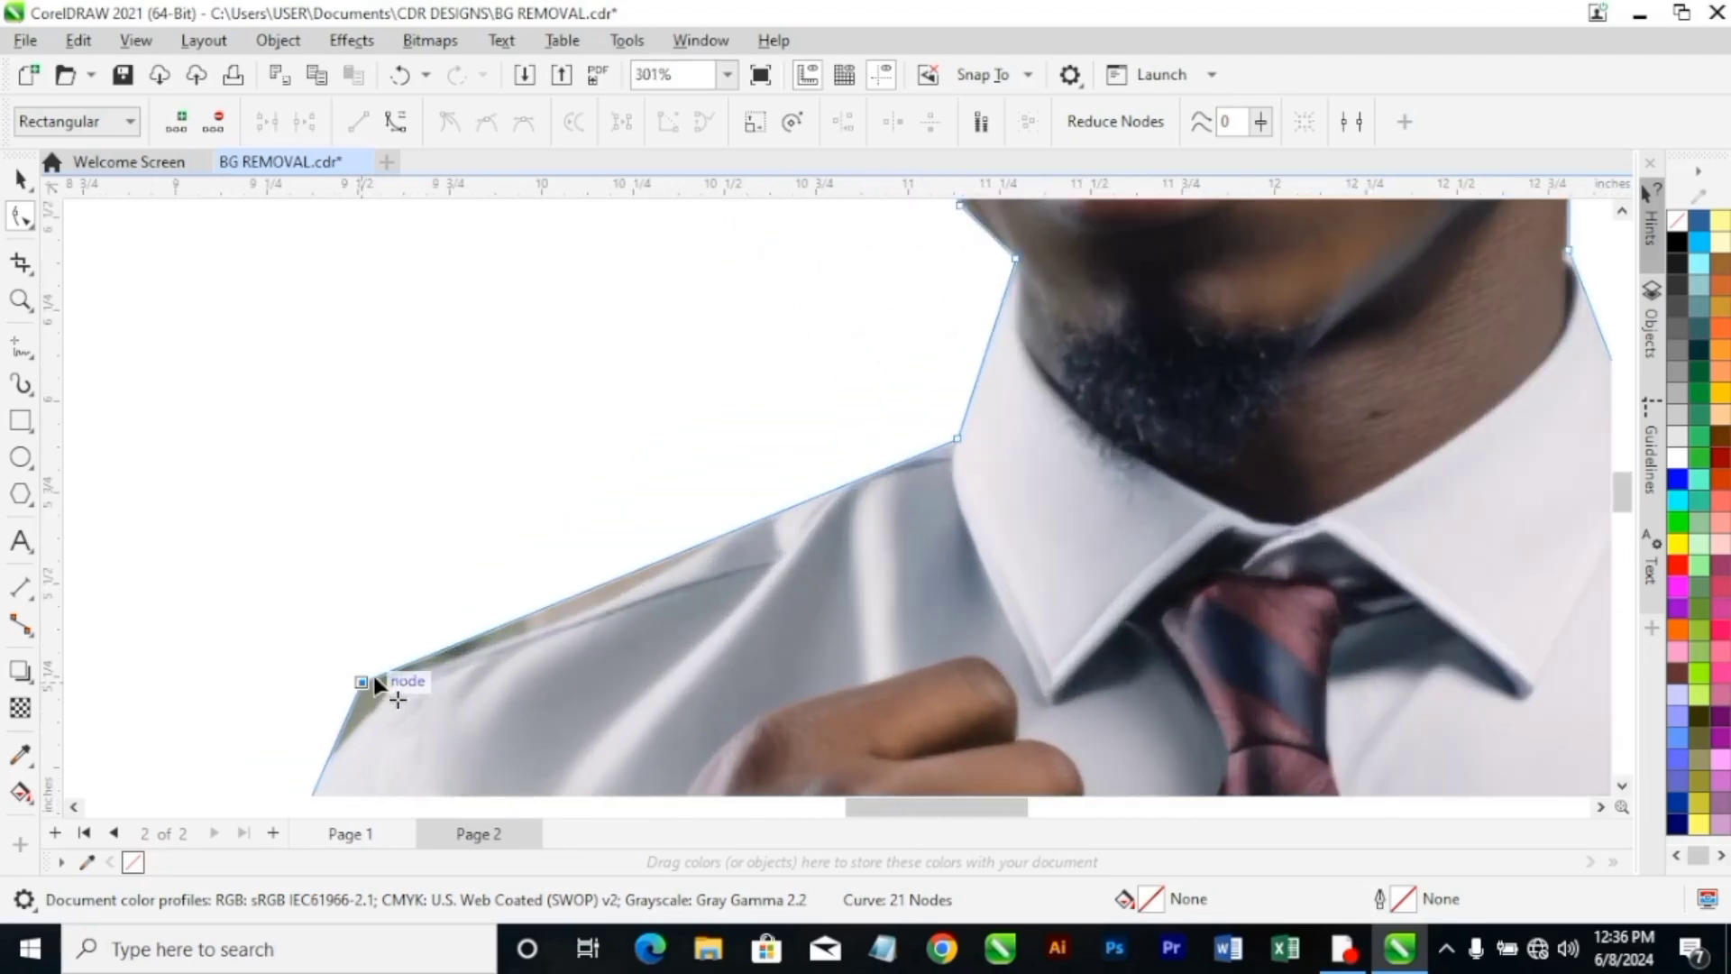
left_click_drag(374, 677, 399, 673)
Convert the segment between the collar node and the outer shoulder node to a curve, and bend it along the shoulder.
right_click(957, 438)
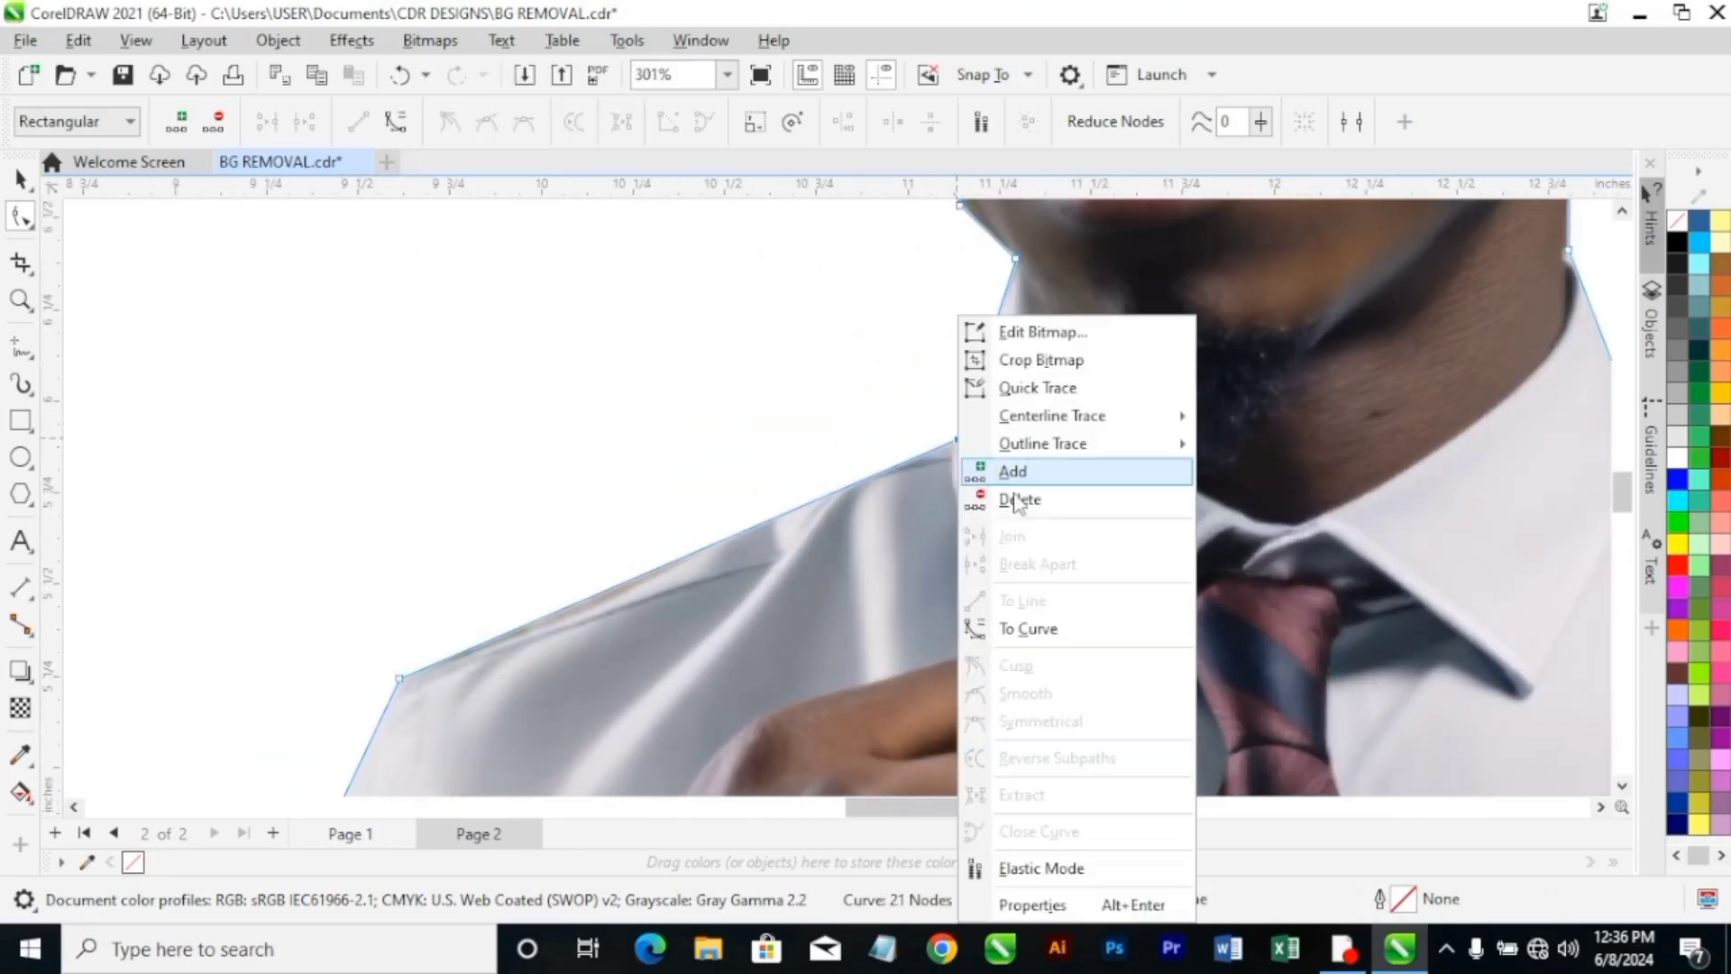
left_click(1028, 629)
left_click_drag(600, 613, 591, 613)
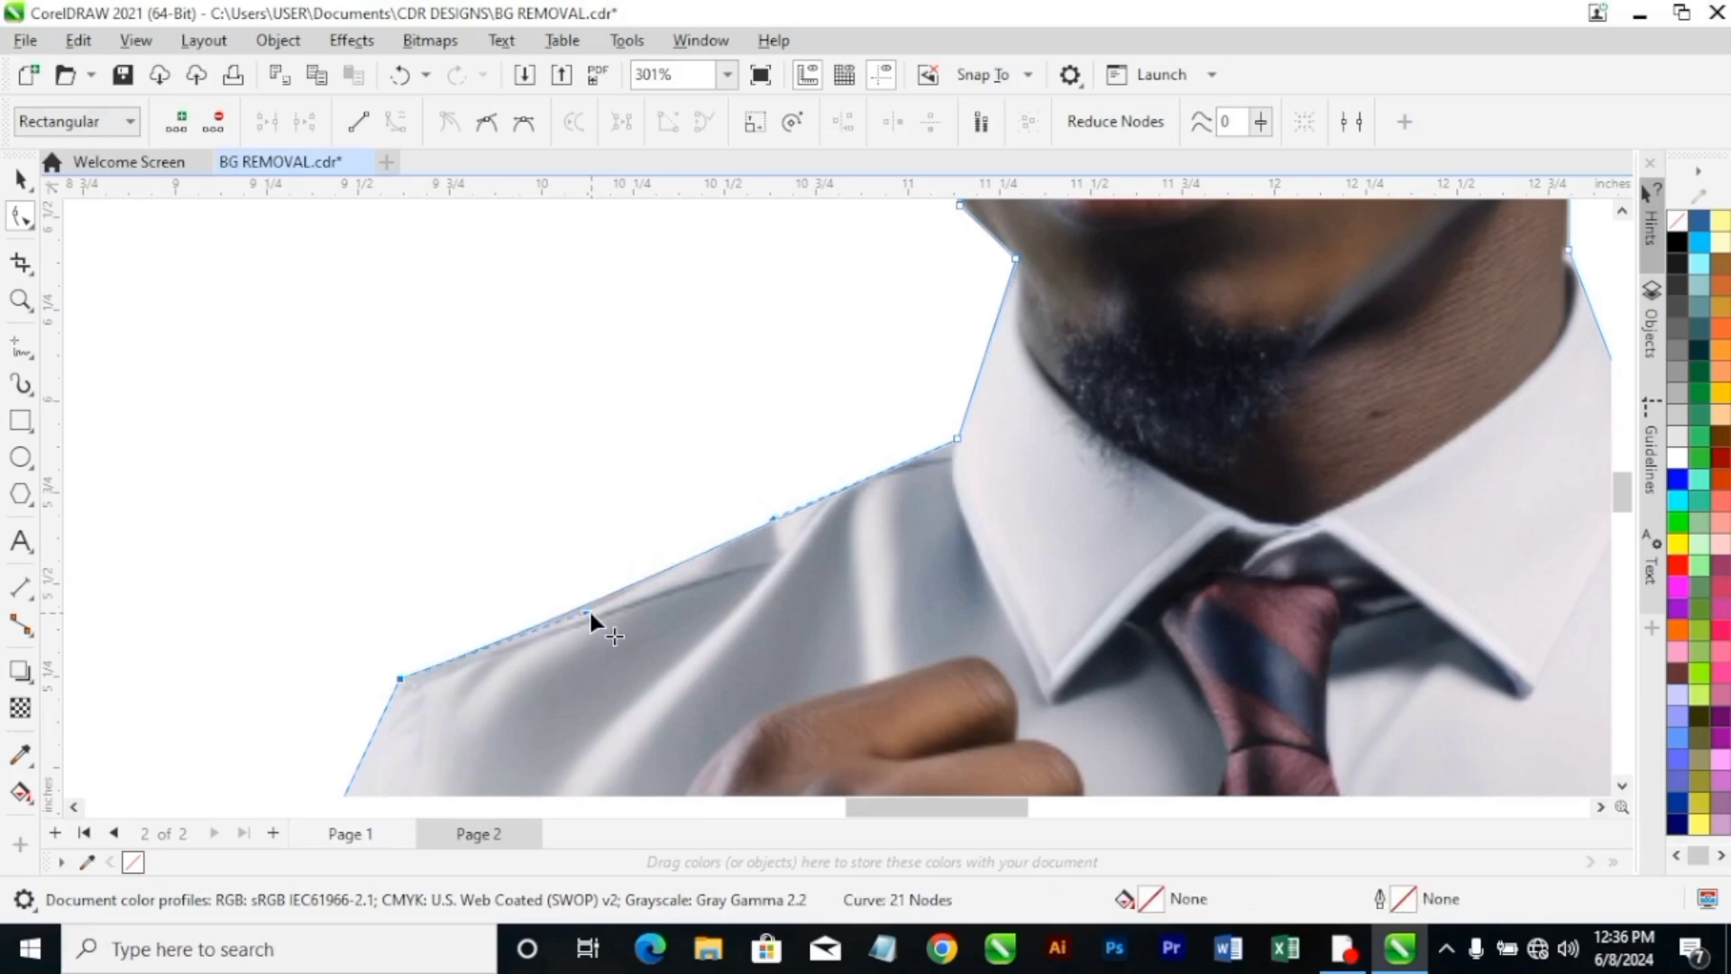
scroll(587, 610, "up", 1)
scroll(826, 492, "down", 3)
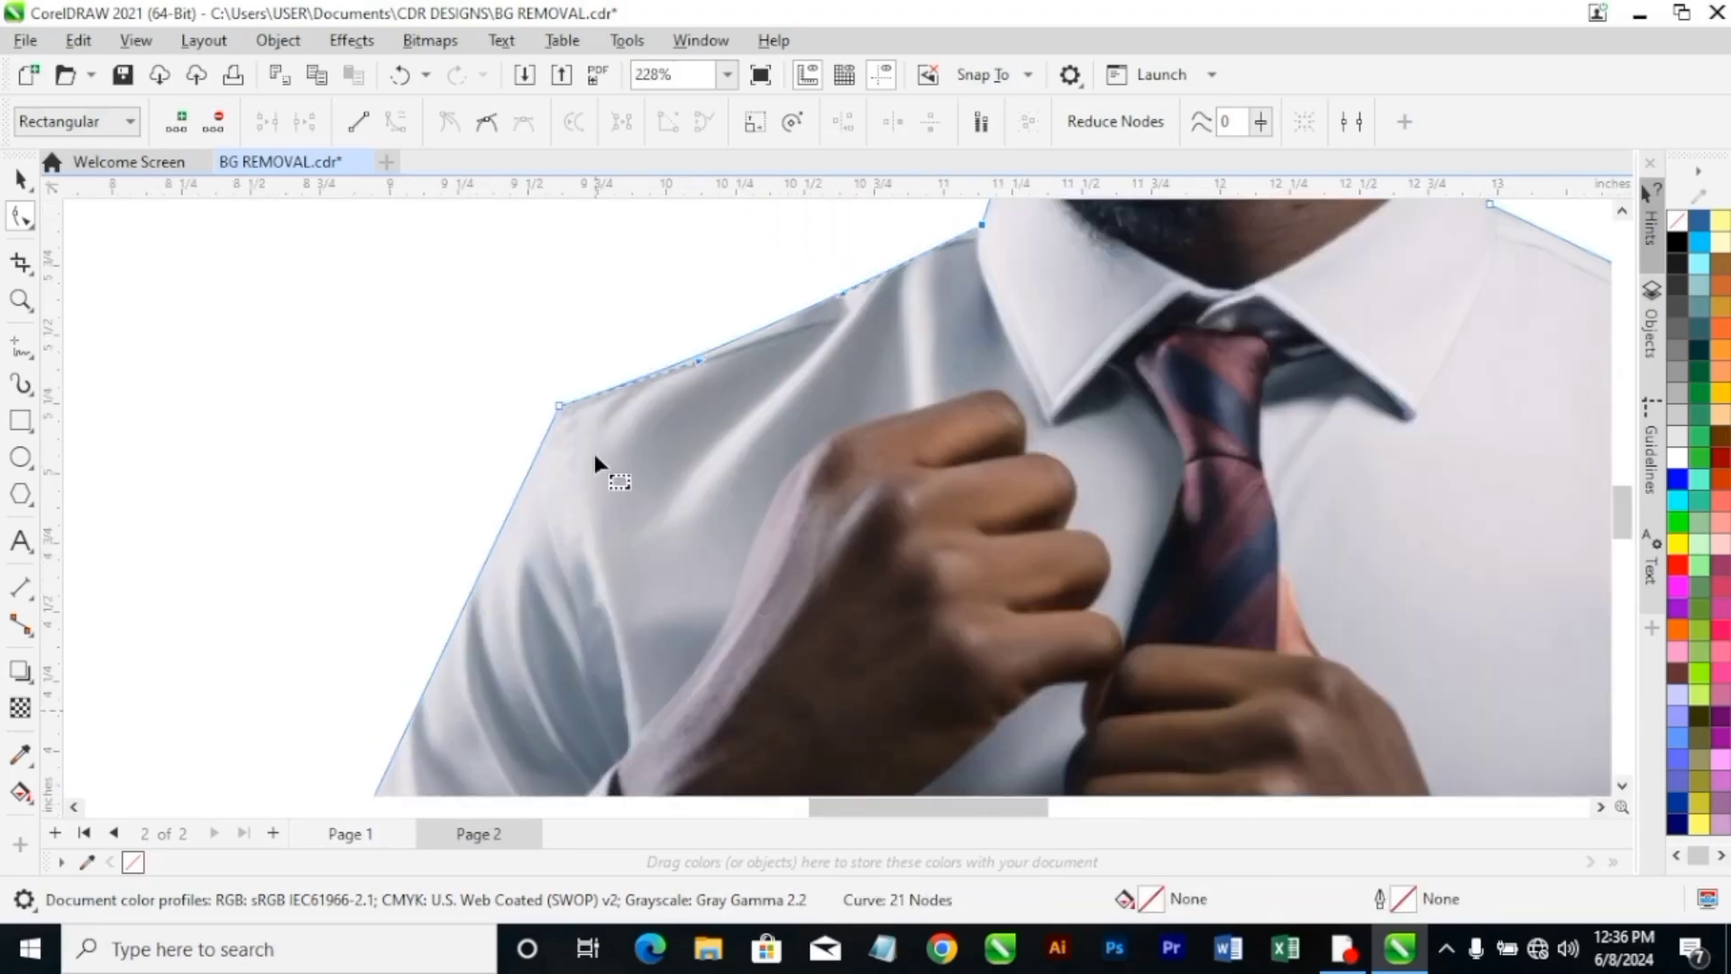
Convert the outer sleeve segment between the shoulder and elbow nodes to a curve, and pull its lower handle inward toward the sleeve.
scroll(593, 453, "up", 1)
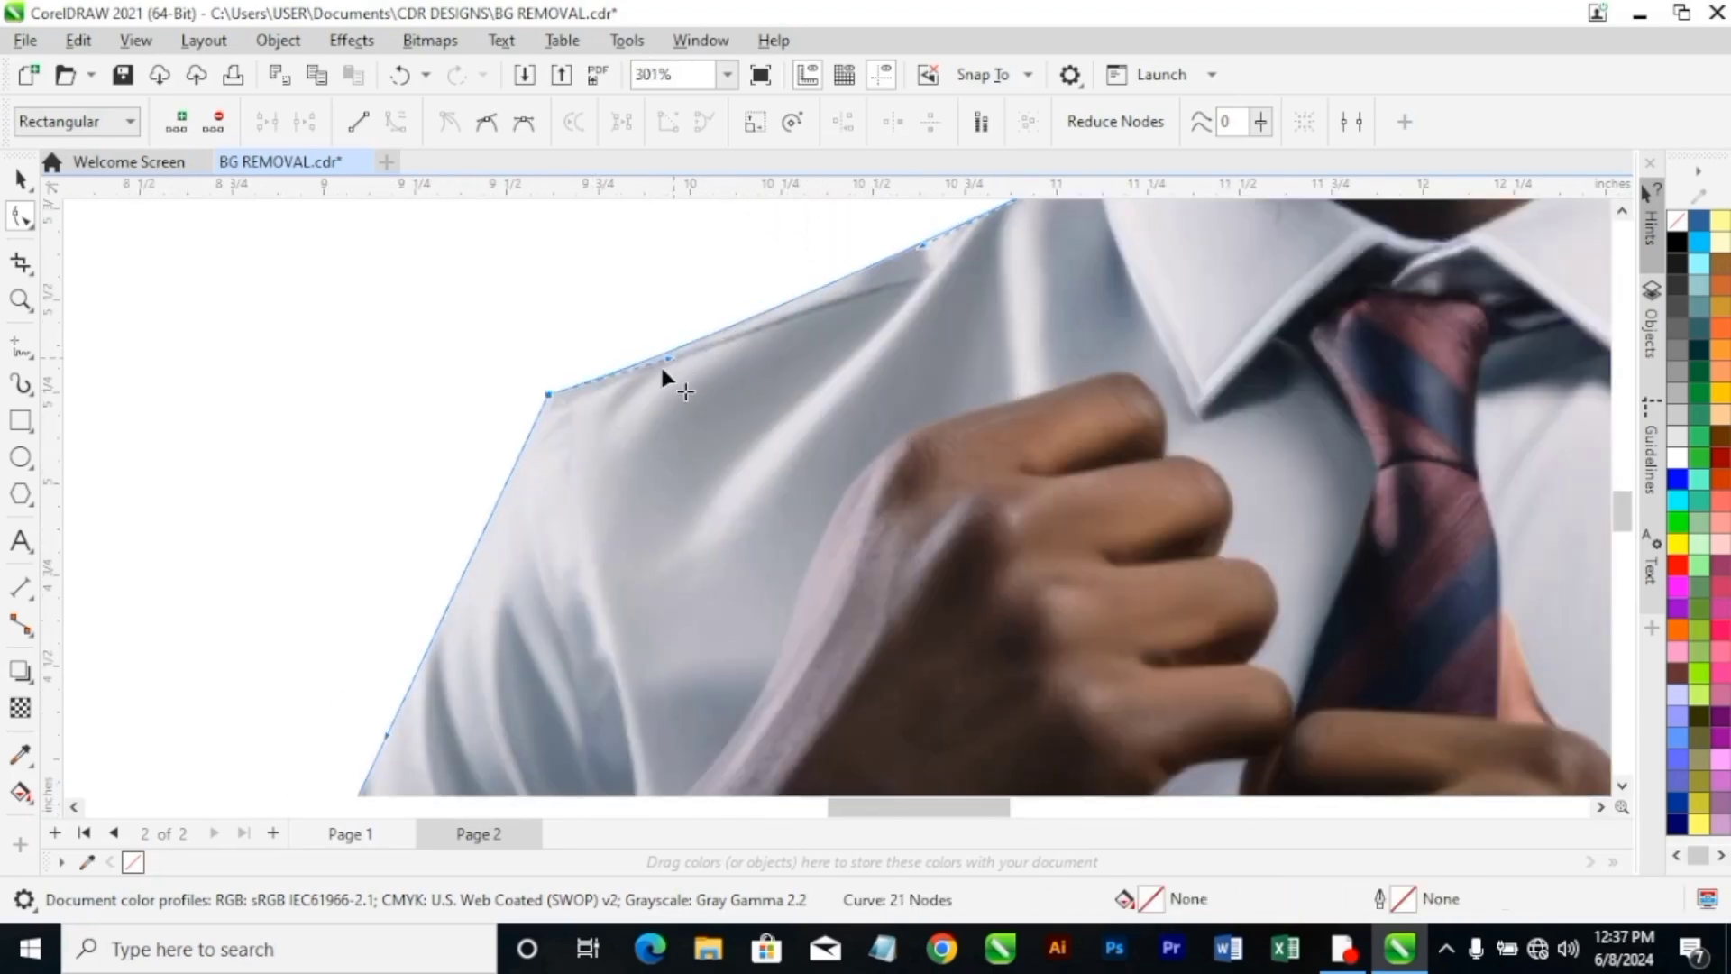
scroll(660, 364, "down", 4)
scroll(592, 538, "up", 3)
scroll(577, 472, "down", 5)
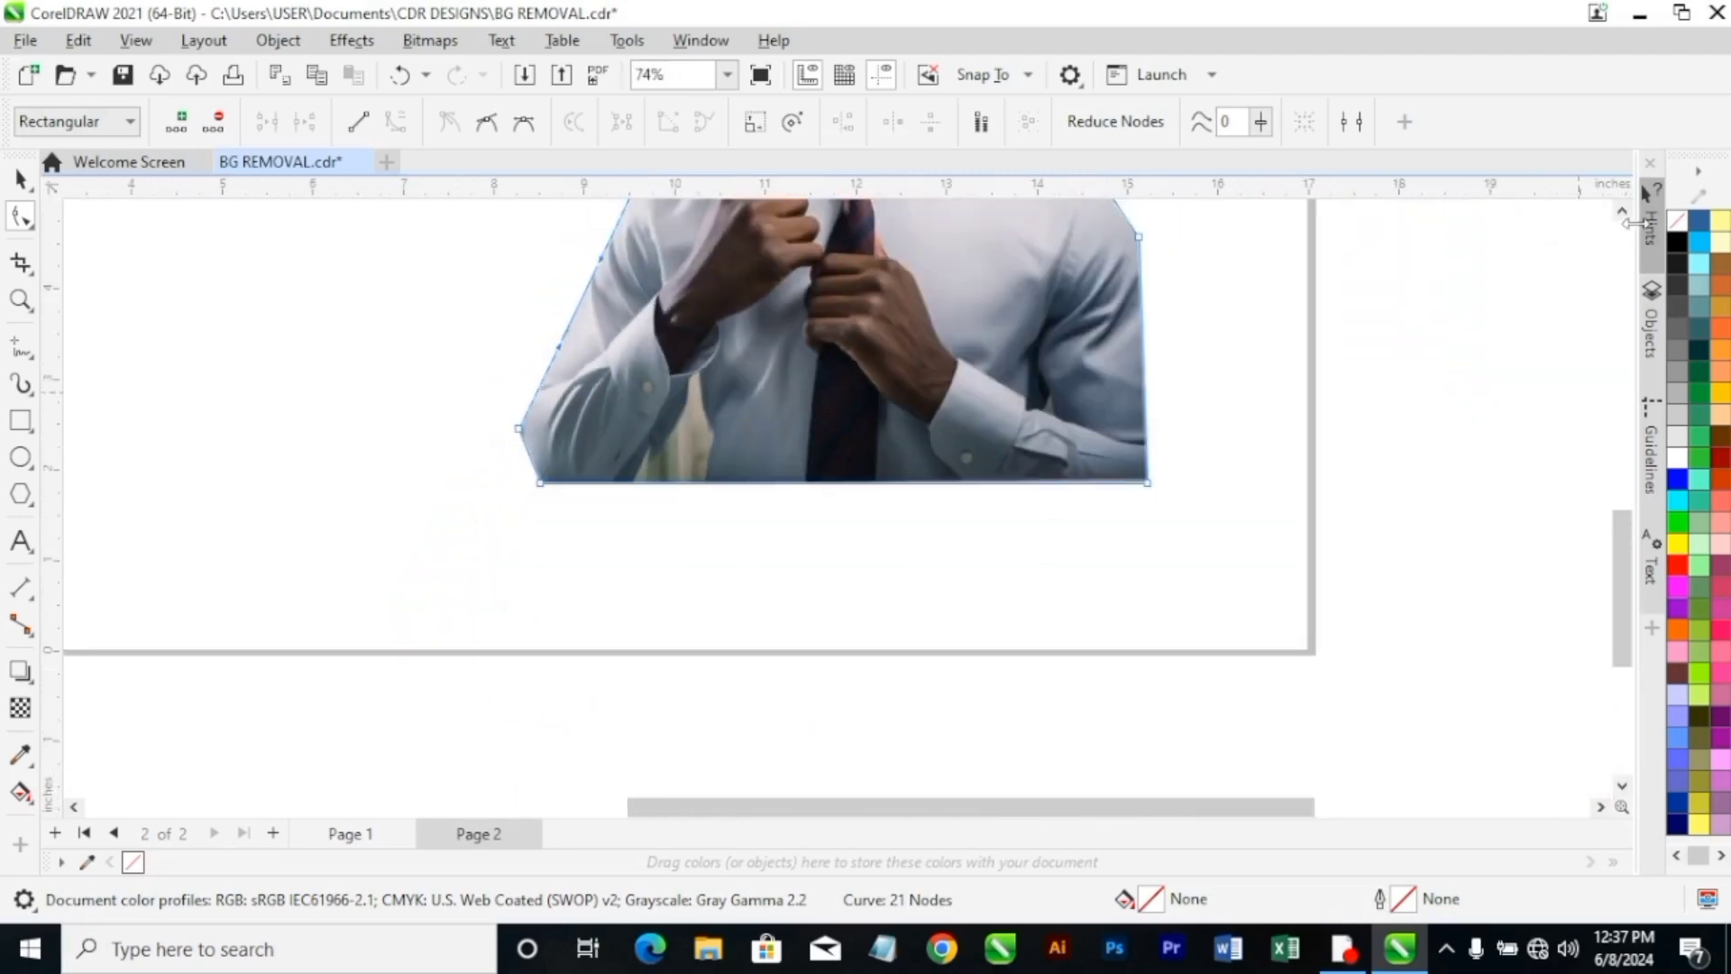
left_click(1623, 212)
left_click(1624, 213)
scroll(598, 575, "up", 4)
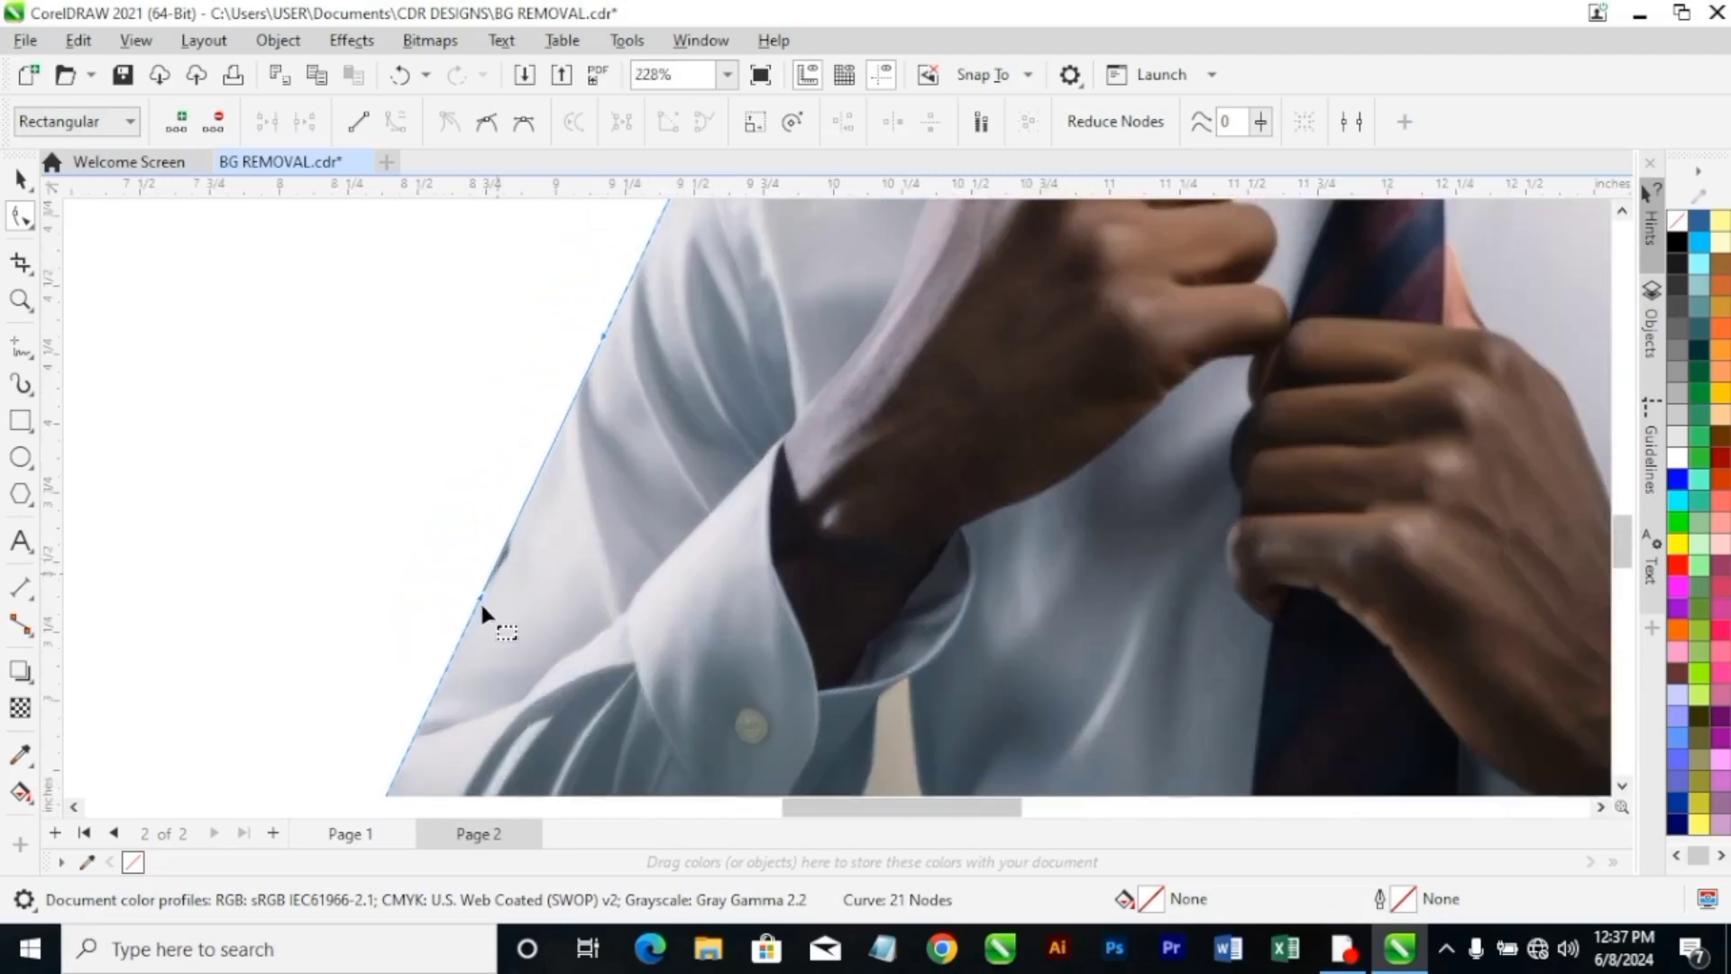
left_click_drag(480, 599, 505, 572)
scroll(536, 471, "down", 3)
scroll(487, 681, "up", 1)
scroll(484, 699, "up", 5)
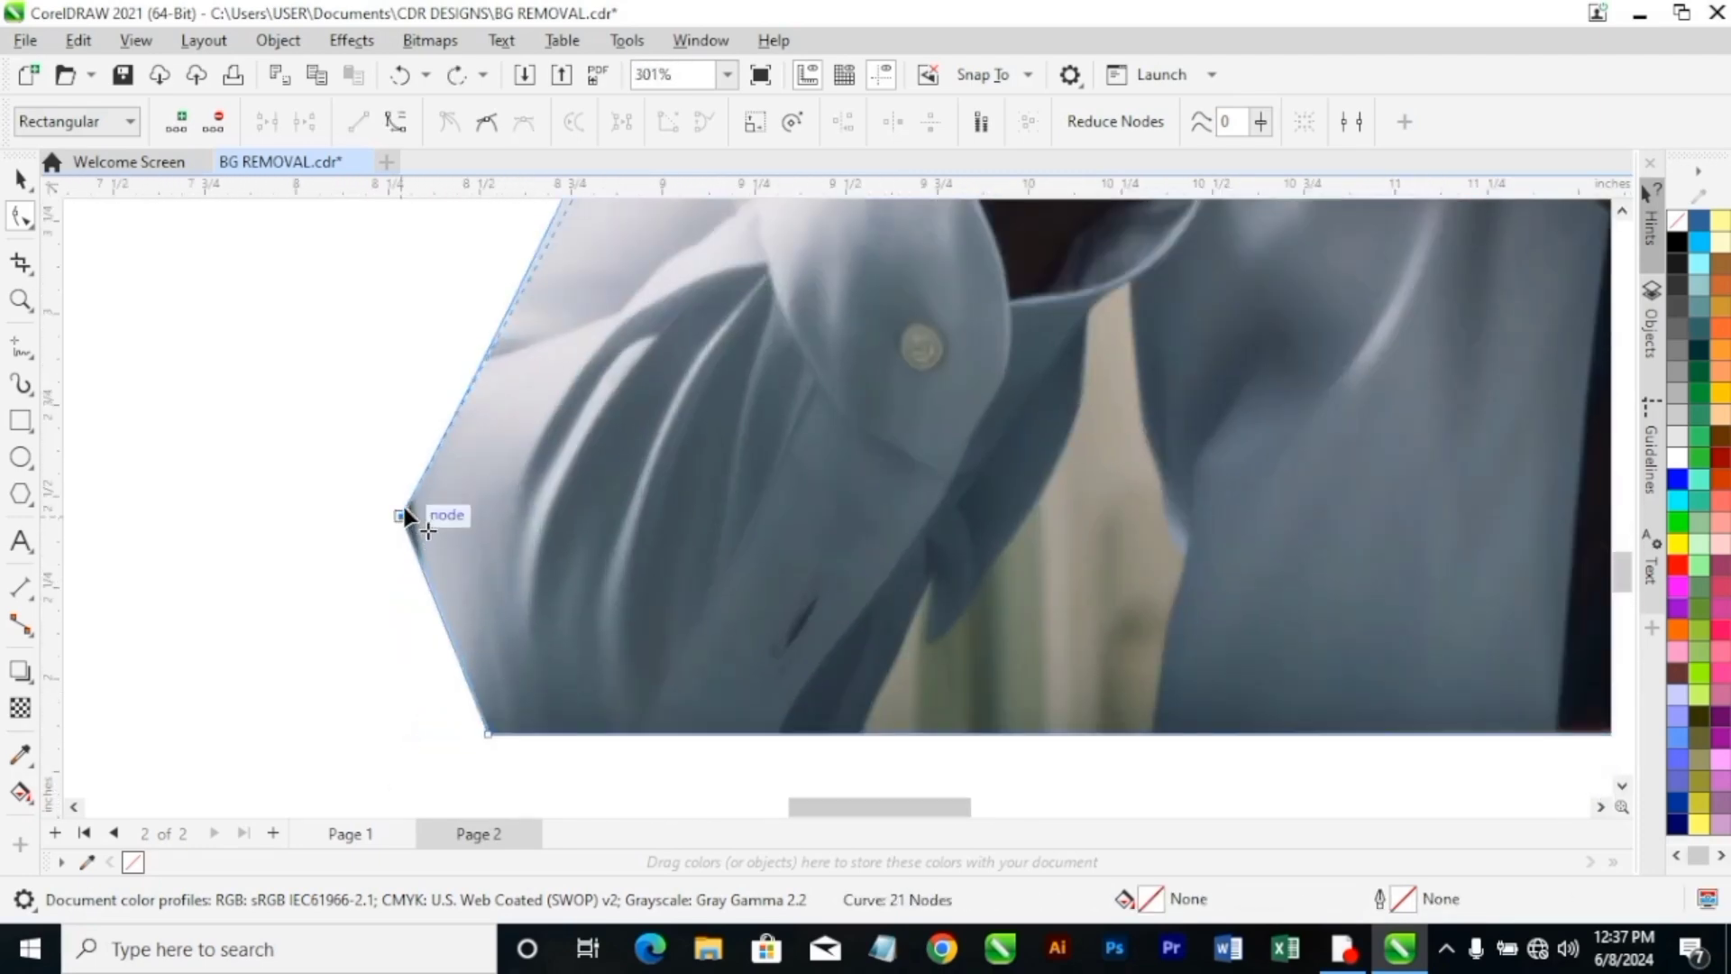
Add a node below the outer elbow node, and move both nodes inward onto the sleeve's edge.
left_click_drag(403, 505, 407, 545)
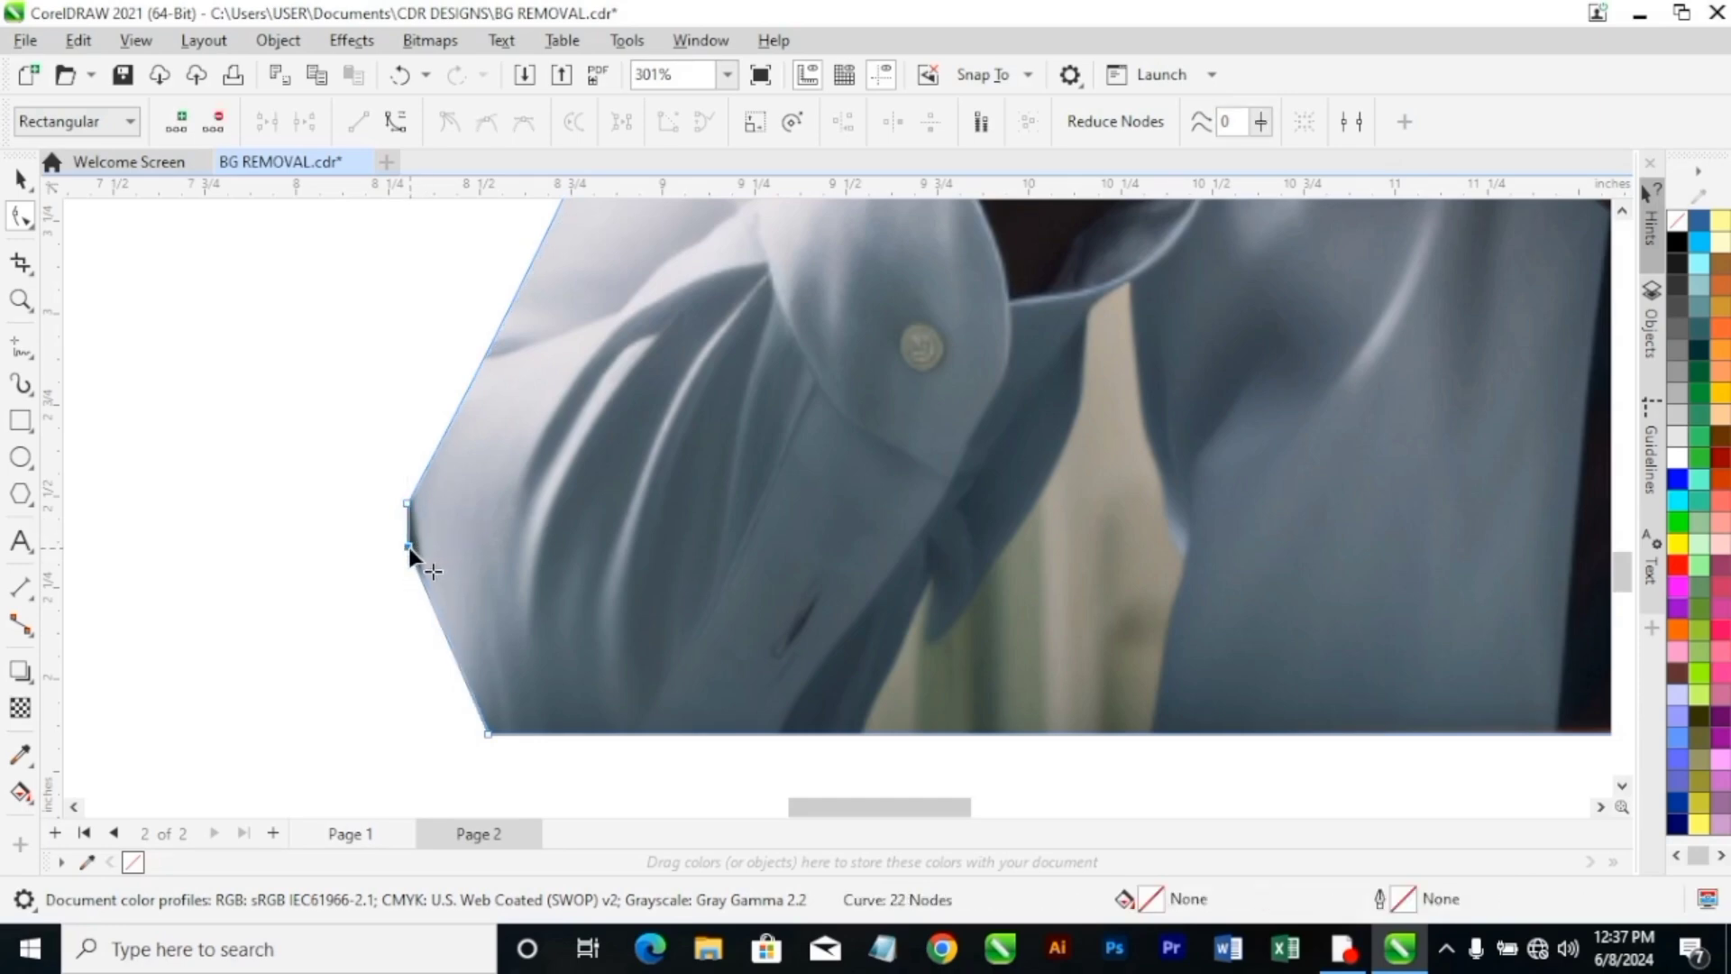
left_click_drag(409, 549, 422, 588)
left_click_drag(407, 501, 417, 498)
Convert the short segment between the two elbow nodes to a curve, and round it with its handles to follow the sleeve.
left_click(420, 575)
right_click(420, 574)
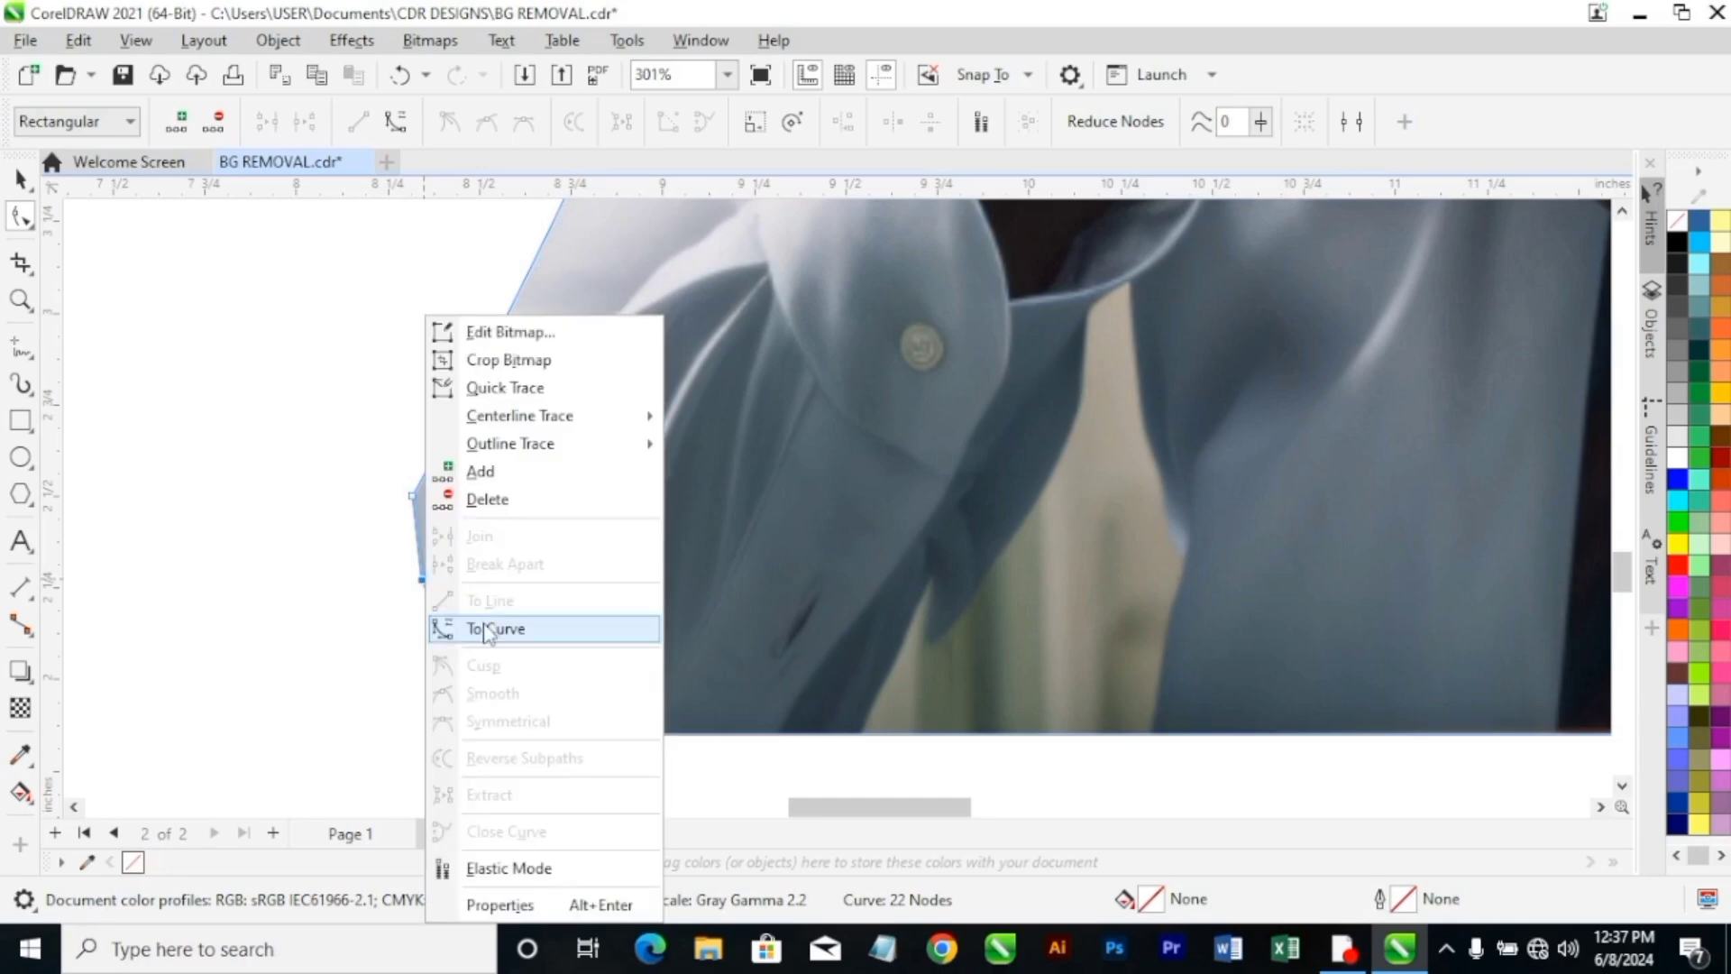
left_click(467, 609)
left_click(412, 494)
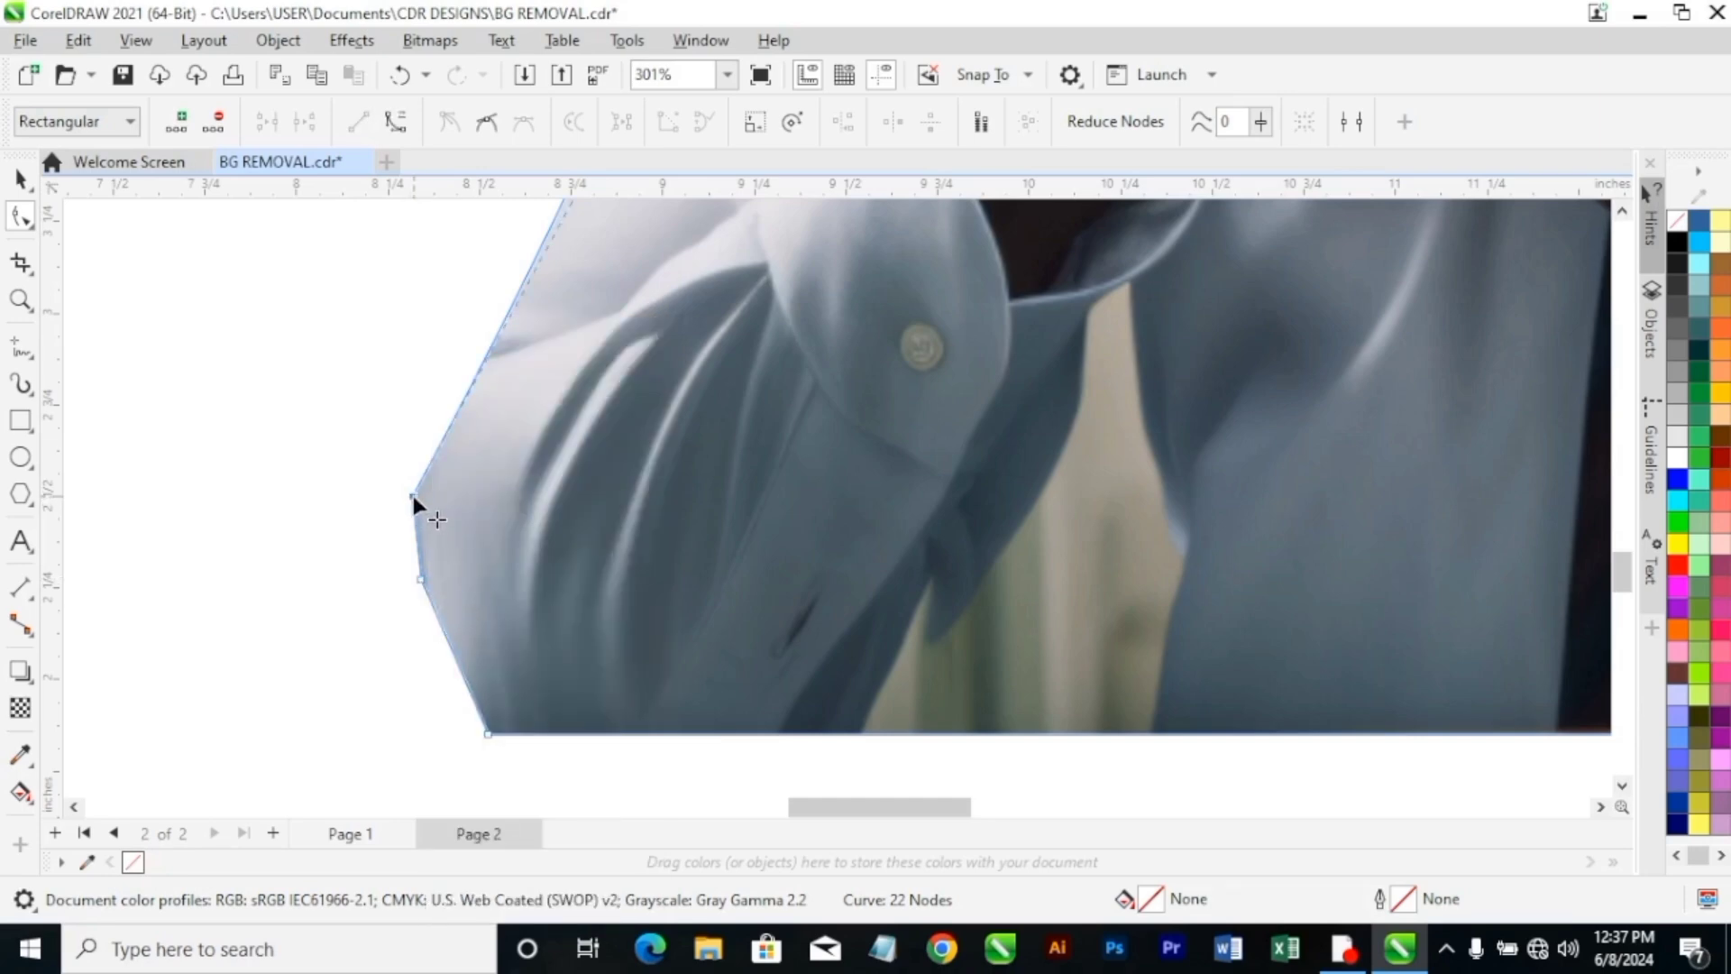
right_click(413, 495)
left_click(472, 630)
left_click_drag(413, 522, 402, 538)
mouse_move(402, 536)
left_mouse_down()
mouse_move(424, 588)
mouse_move(414, 560)
left_mouse_up()
Move the shoulder node and the upper-sleeve node on the lower-hand side onto the shirt's edge.
scroll(431, 567, "down", 3)
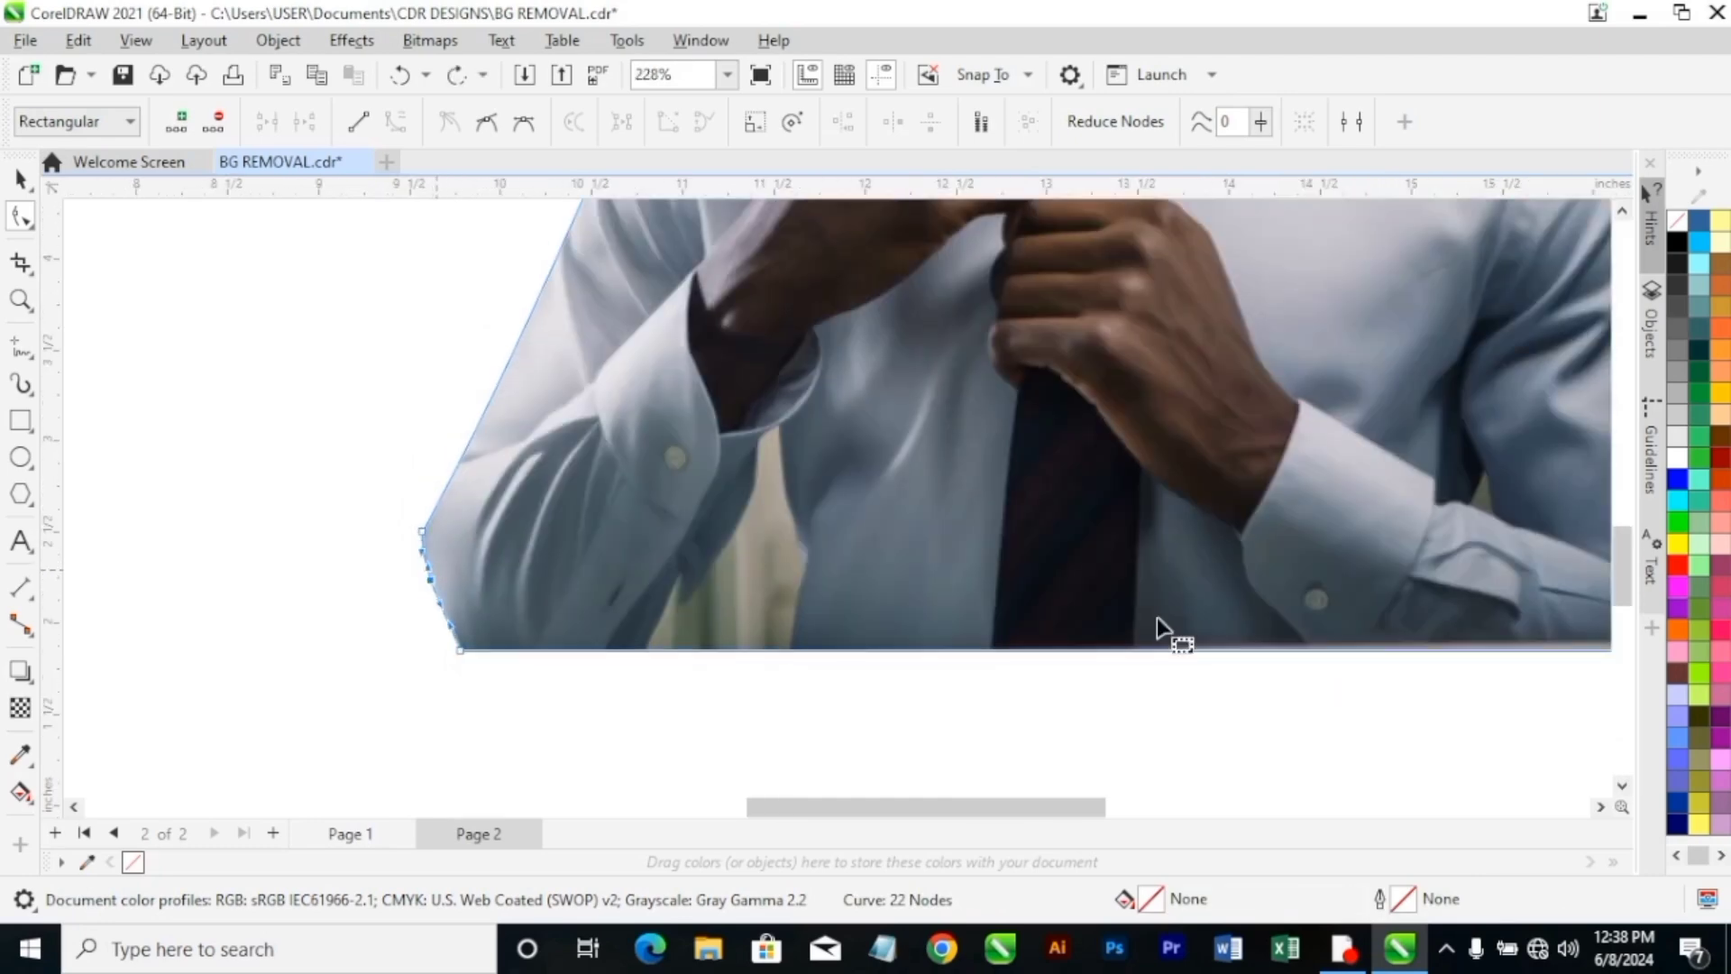
scroll(1235, 619, "down", 1)
scroll(1236, 620, "down", 2)
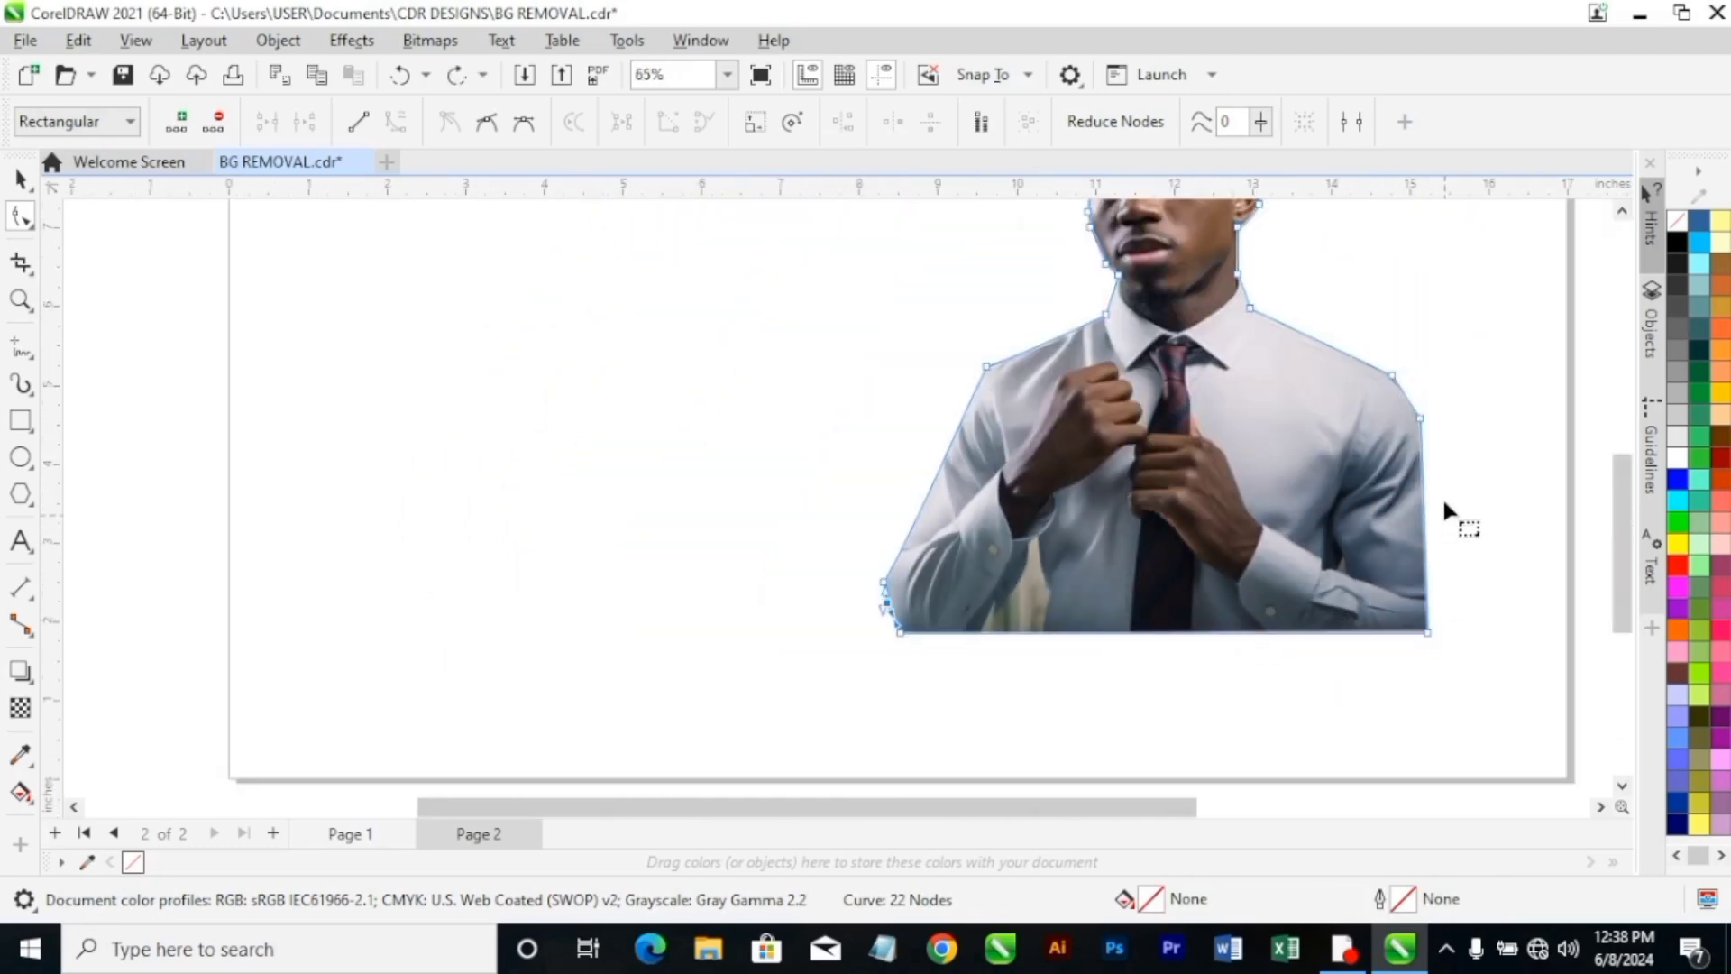
scroll(1442, 505, "up", 1)
scroll(1402, 401, "up", 1)
scroll(1380, 279, "up", 2)
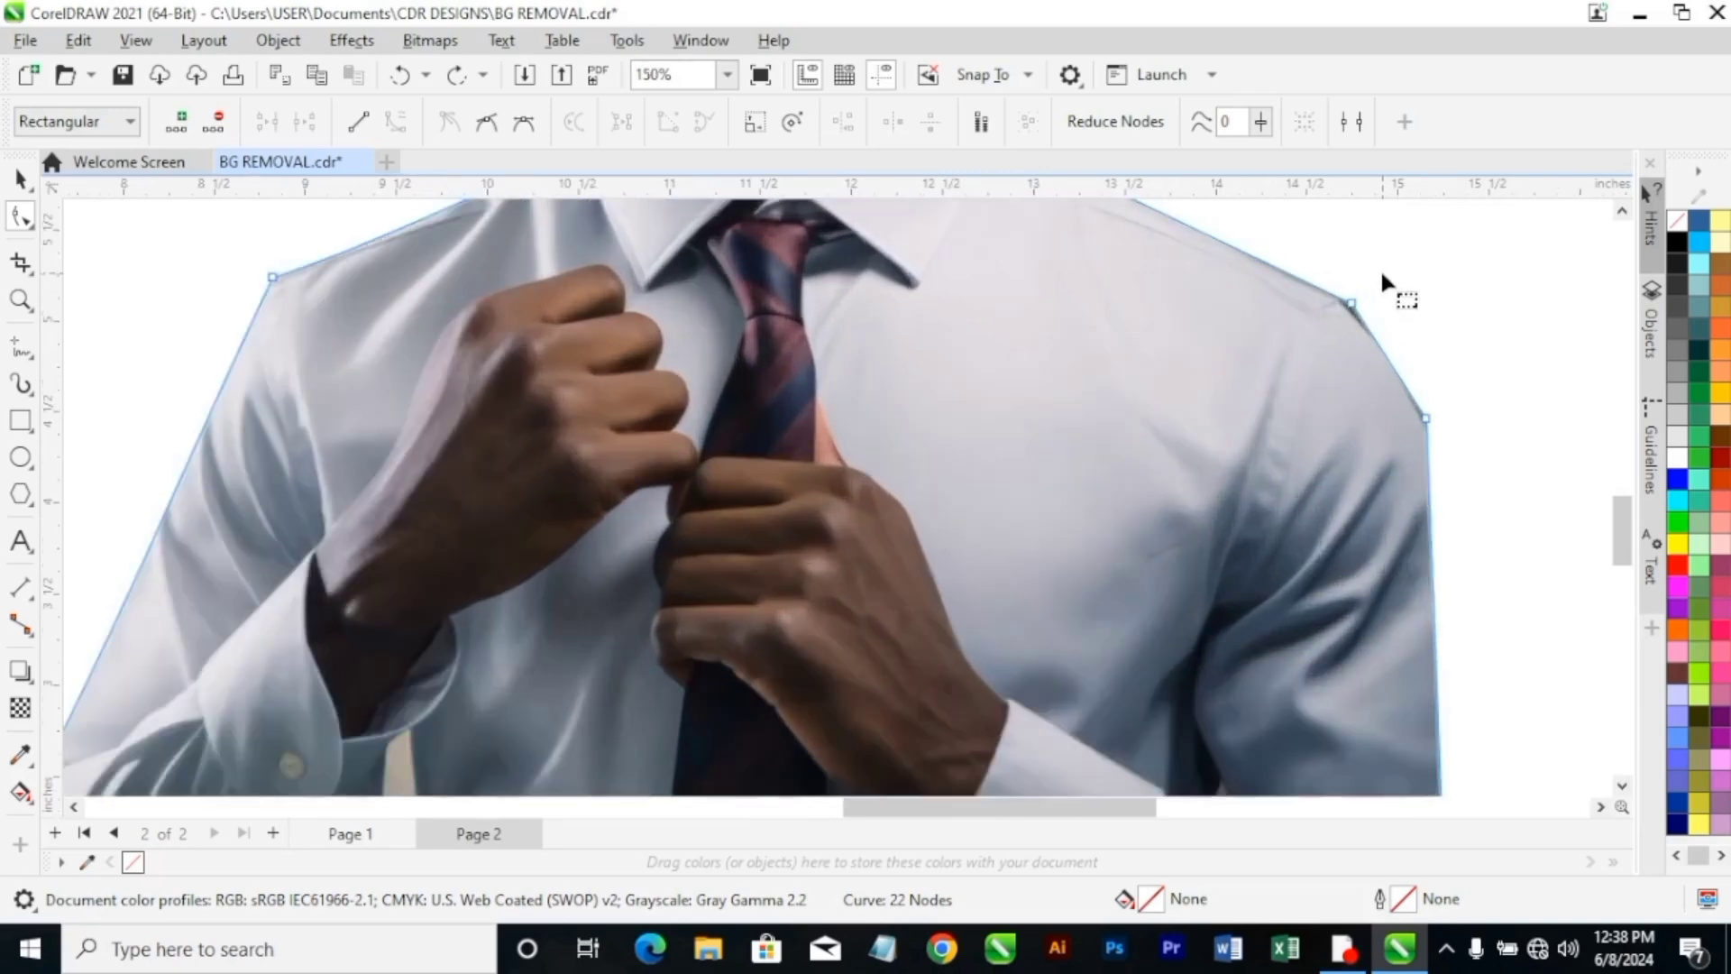
left_click_drag(1344, 310, 1322, 307)
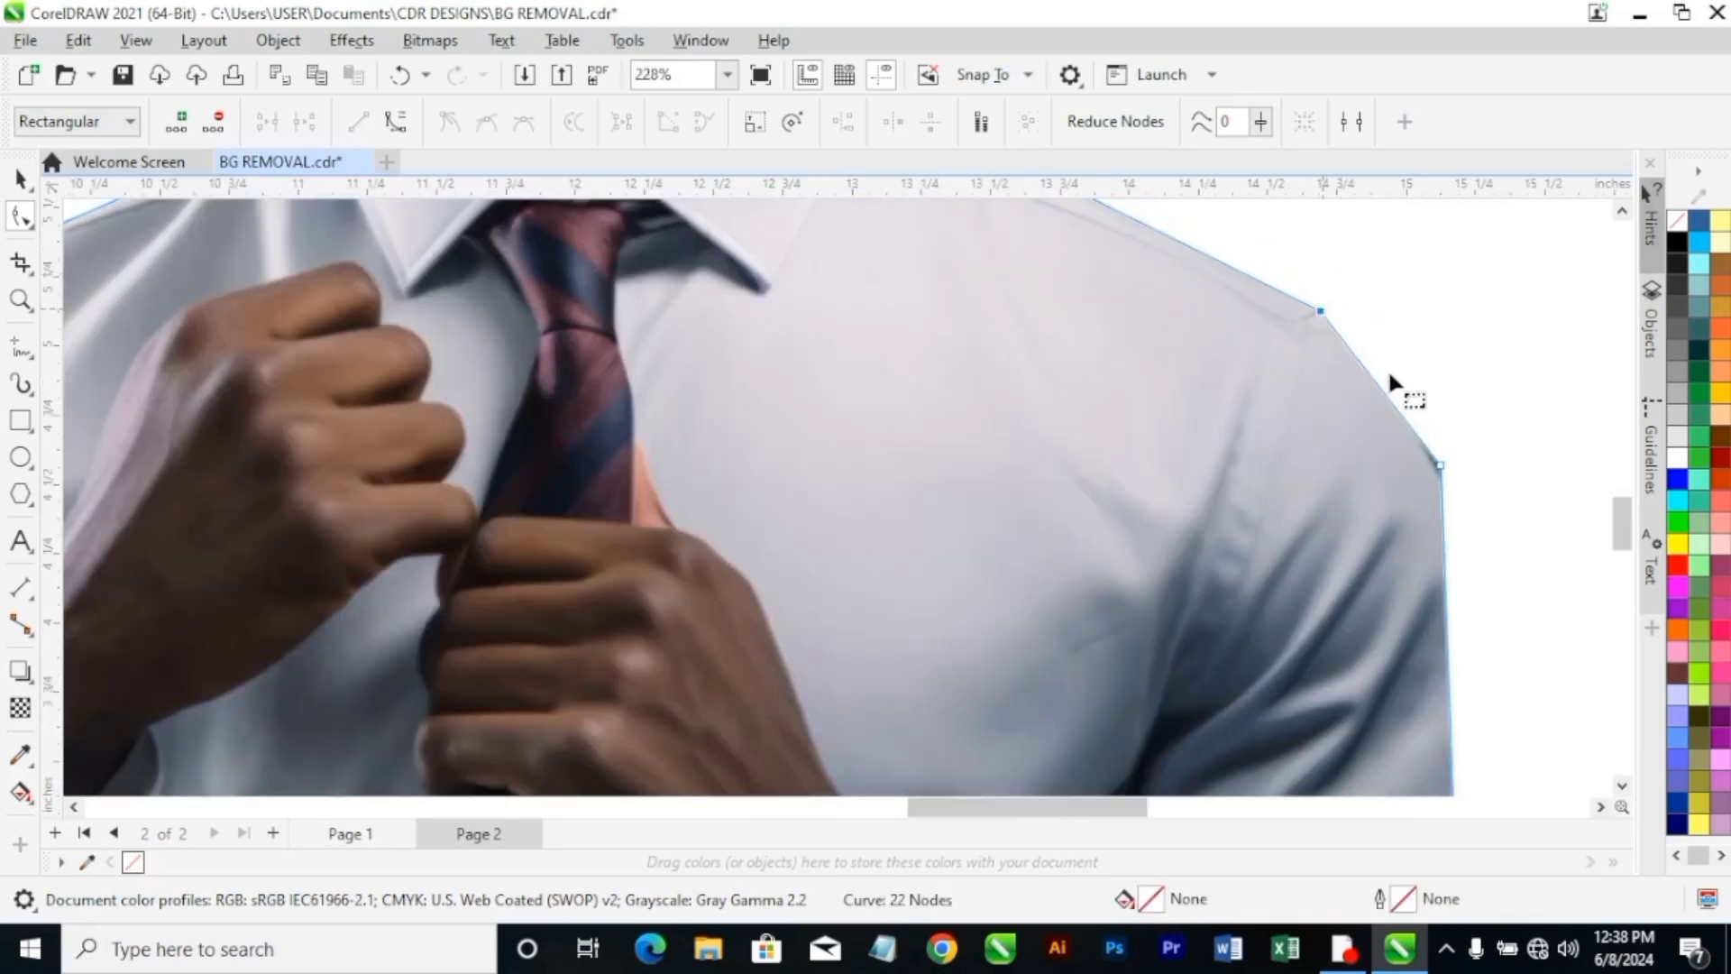
scroll(1443, 483, "up", 3)
left_click_drag(1443, 465, 1444, 485)
Convert the segment between the shoulder and upper-sleeve nodes to a curve, and bend it around the shoulder.
right_click(1444, 484)
left_click(1535, 633)
left_click_drag(1353, 359, 1397, 404)
Move the two bottom corner nodes slightly upward to trim the photo's lower edge.
scroll(1461, 648, "down", 5)
scroll(1458, 651, "down", 3)
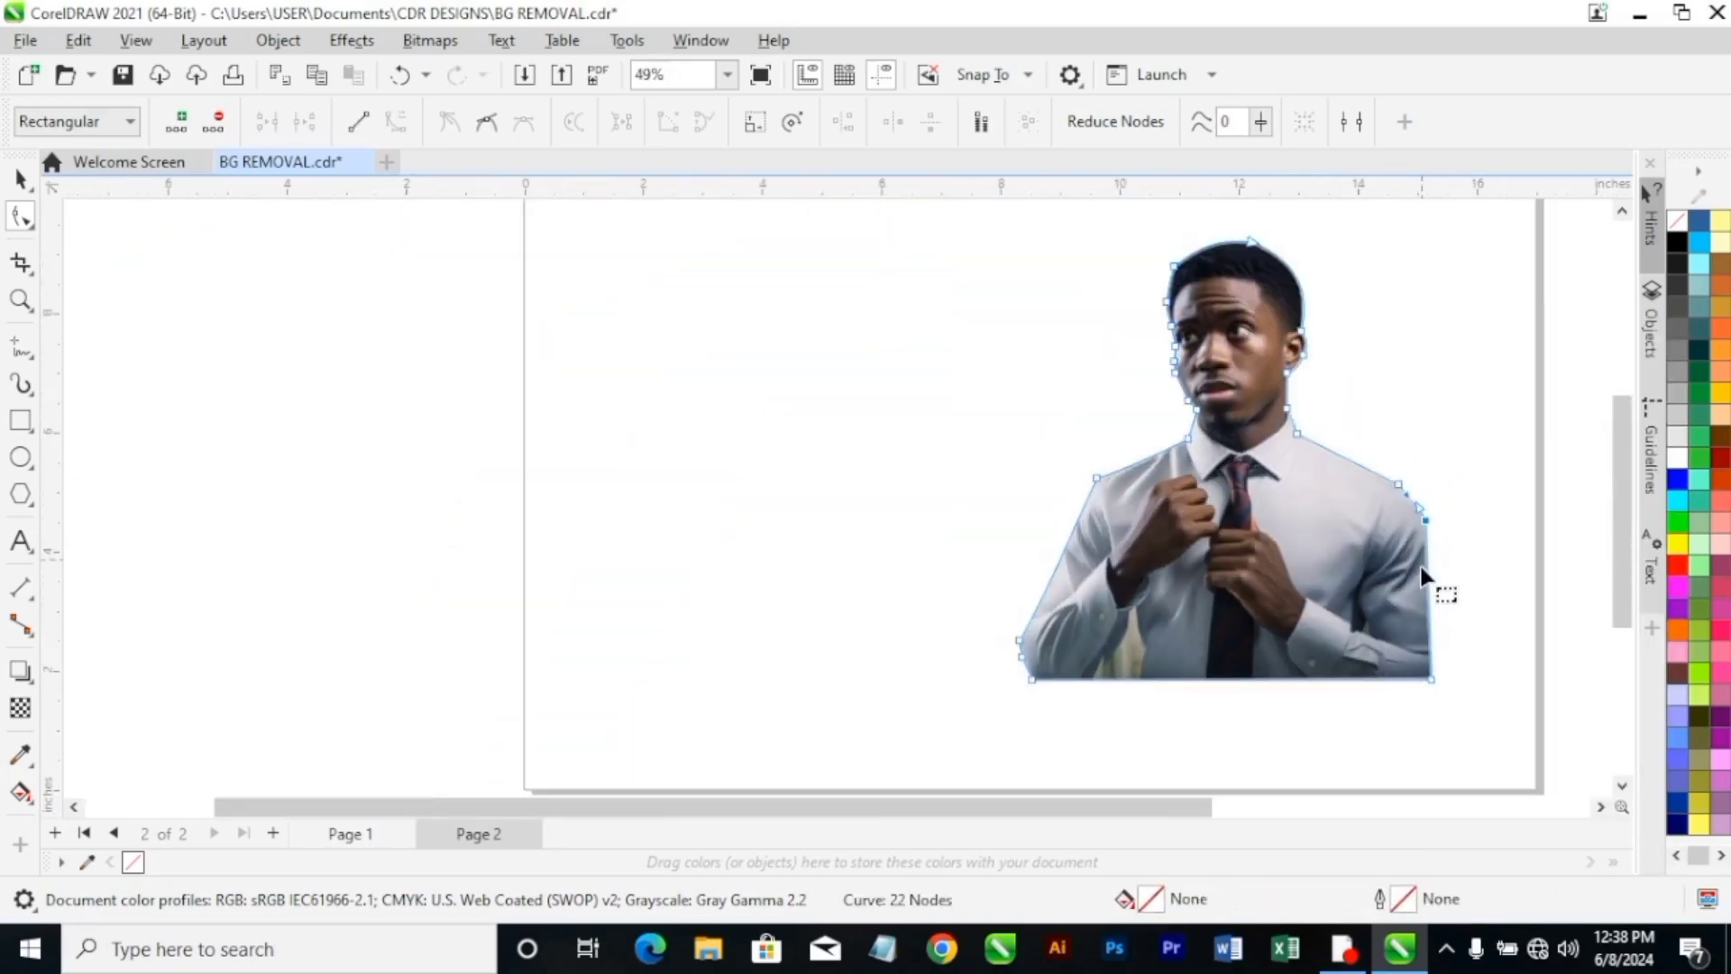
scroll(1427, 584, "up", 3)
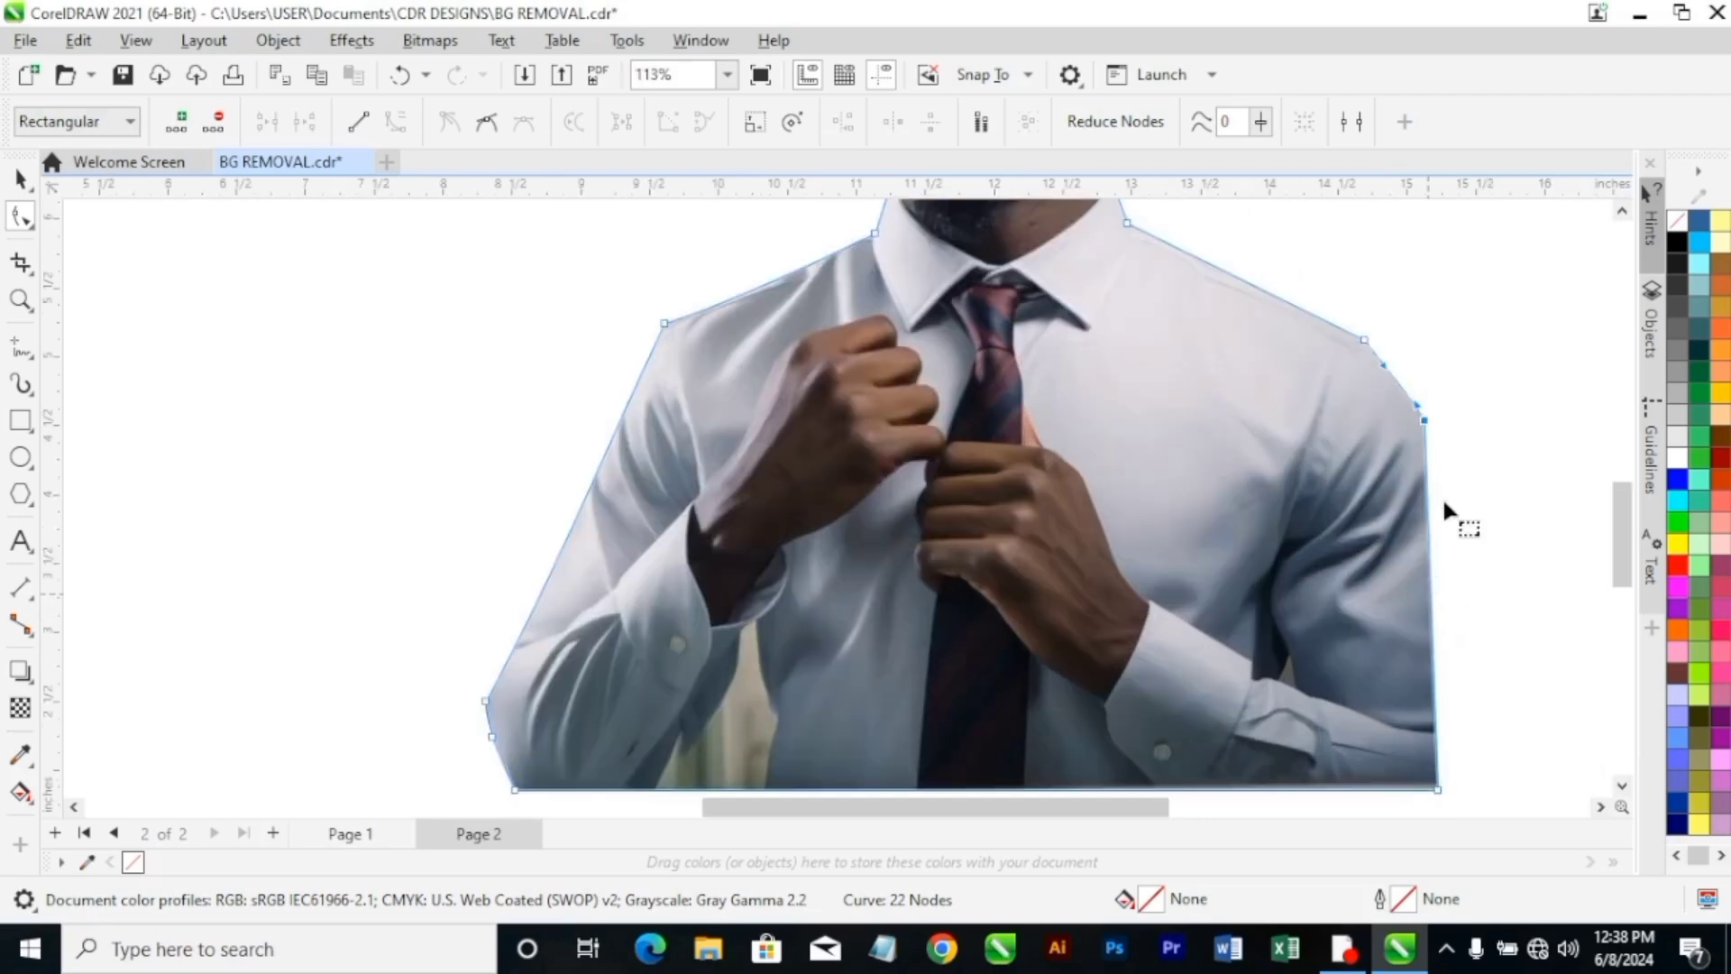
left_click(1440, 789)
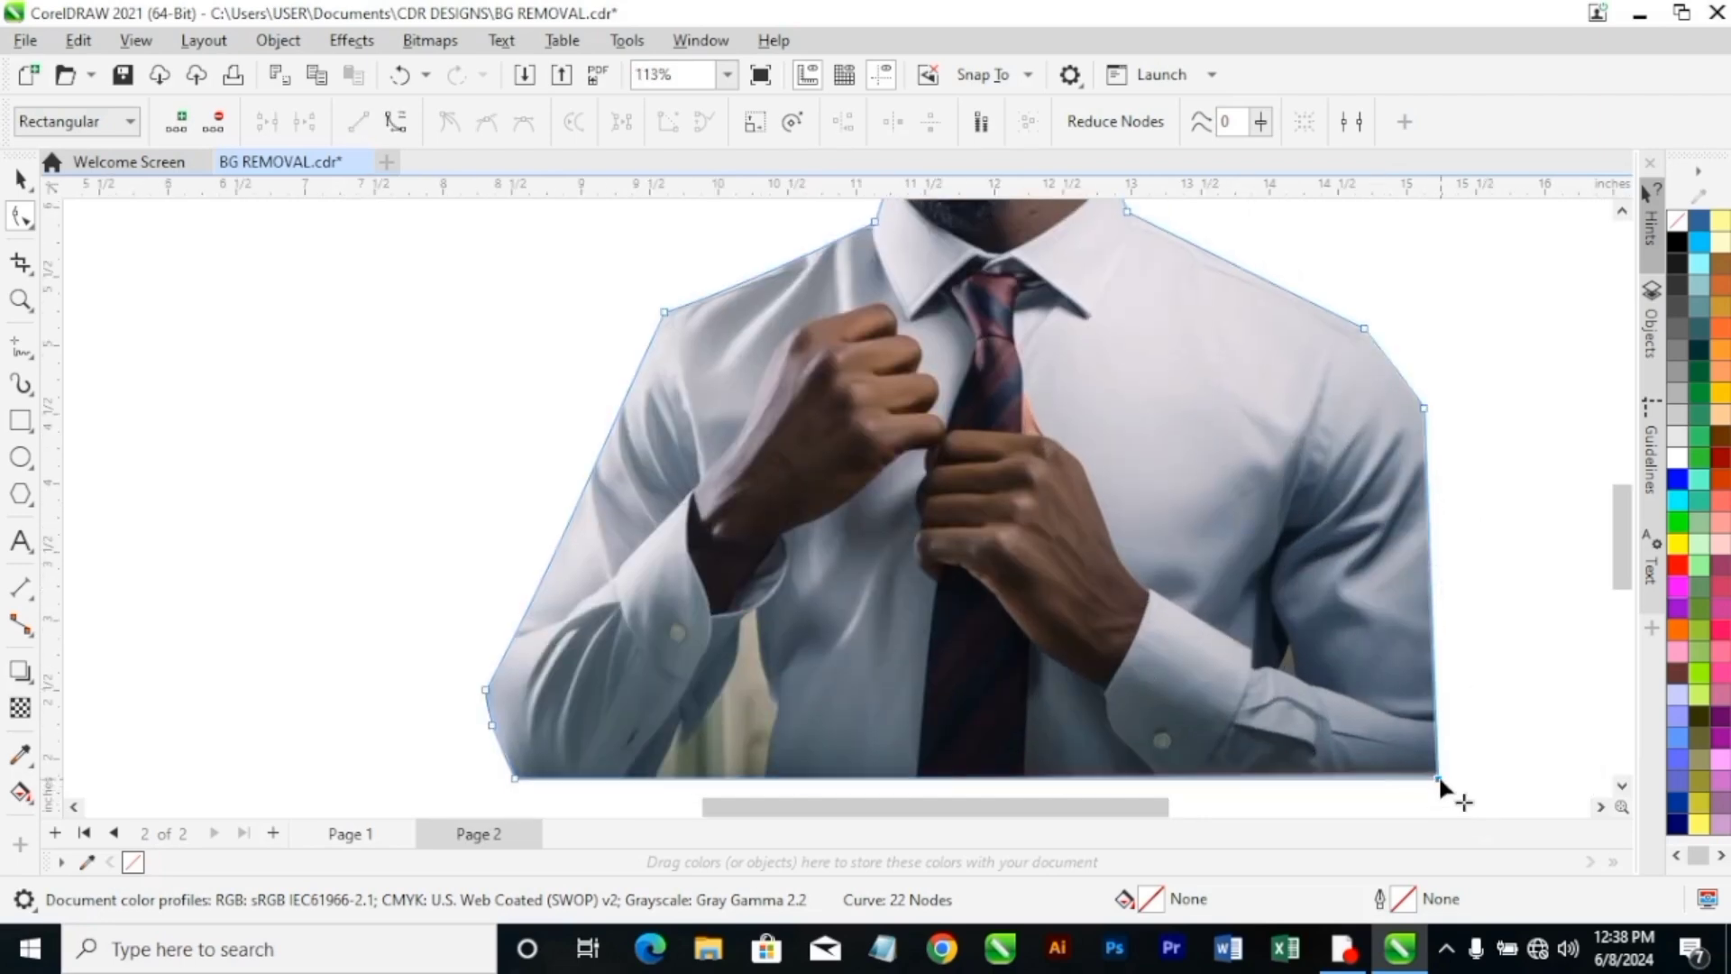
left_click_drag(1437, 776, 1433, 769)
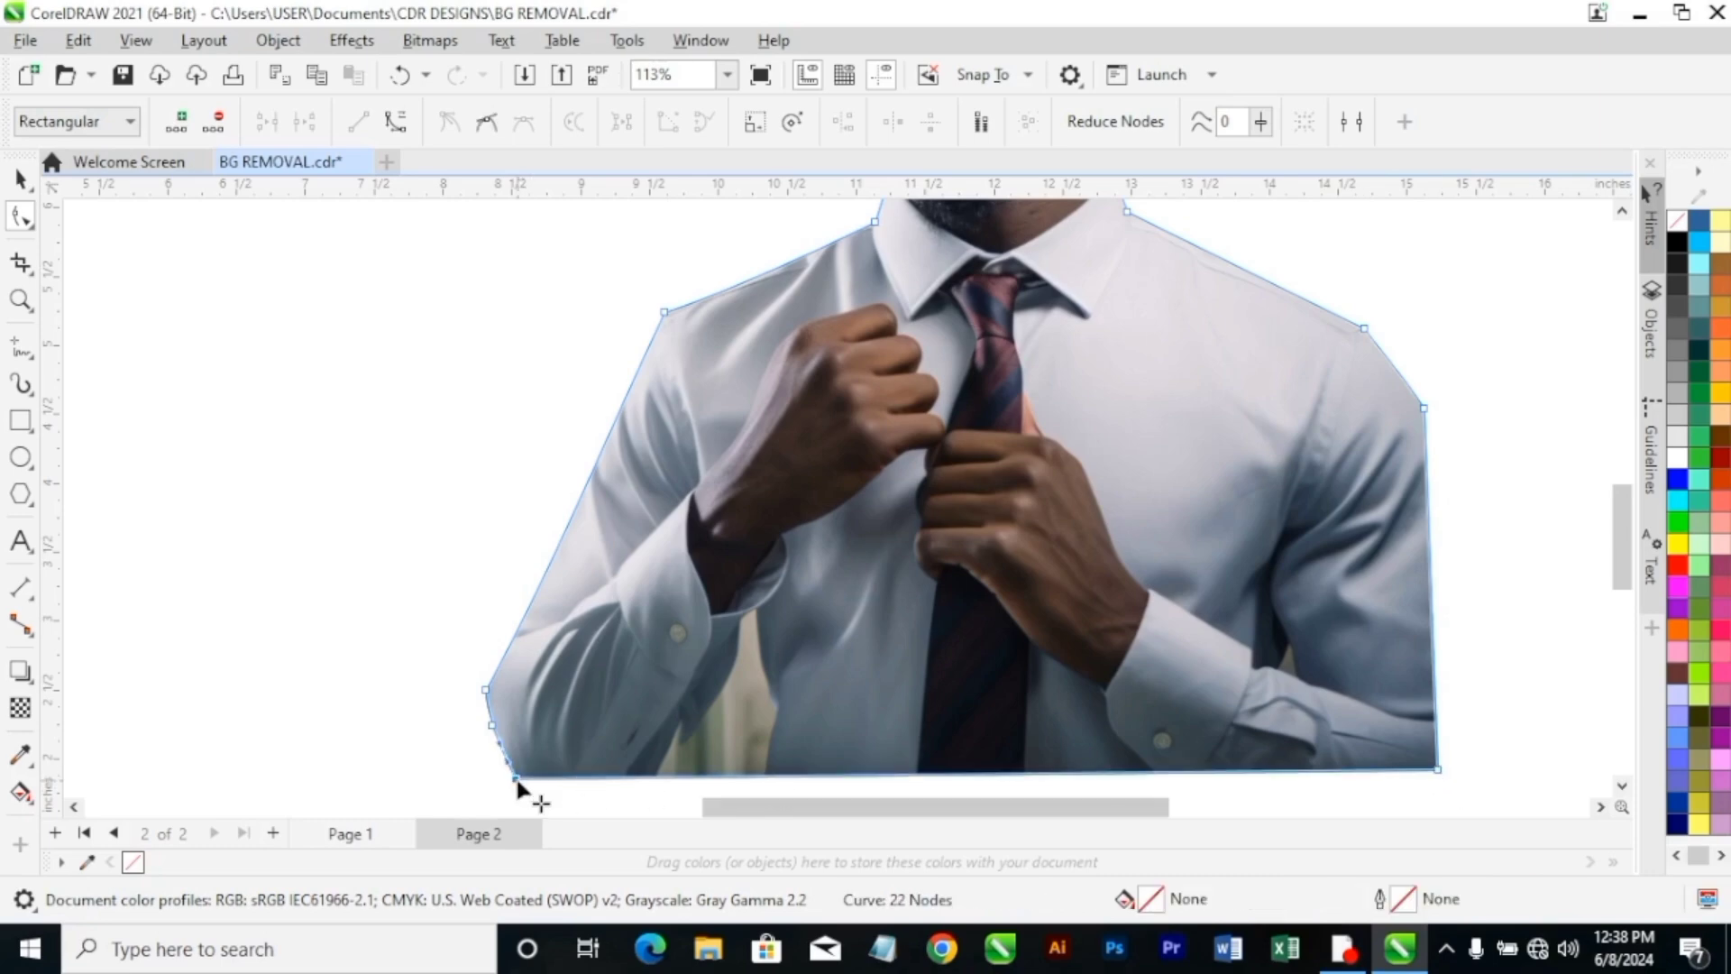
scroll(523, 789, "up", 3)
scroll(506, 781, "up", 4)
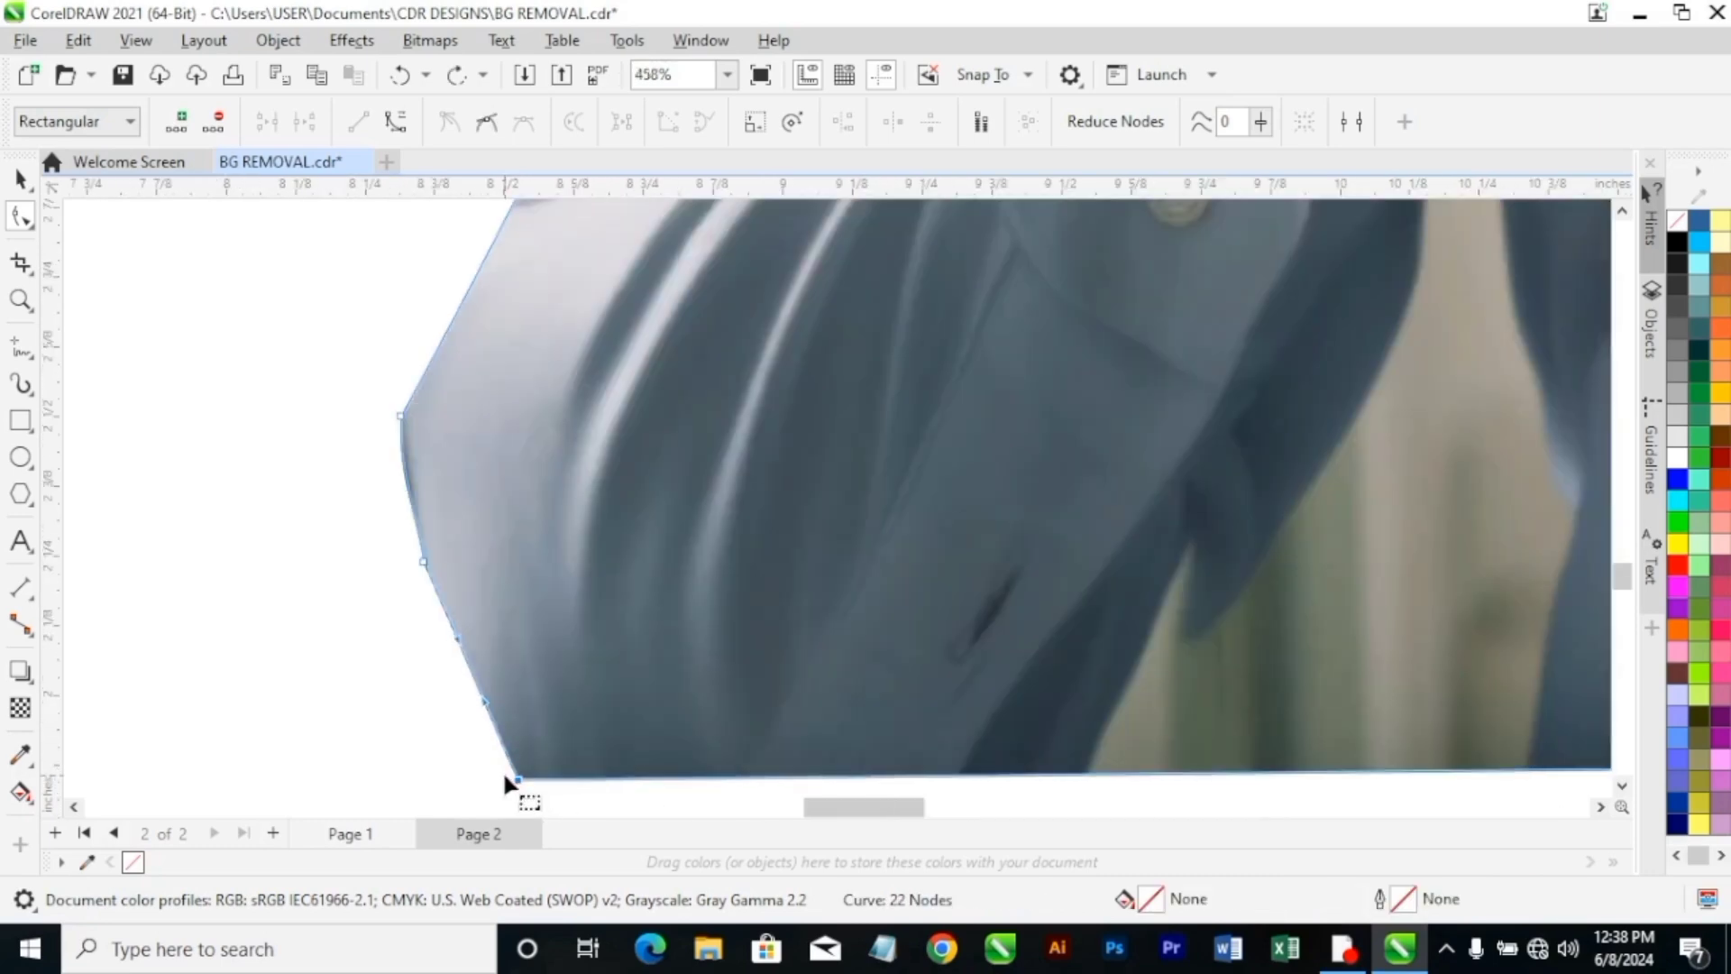
left_click_drag(519, 781, 527, 782)
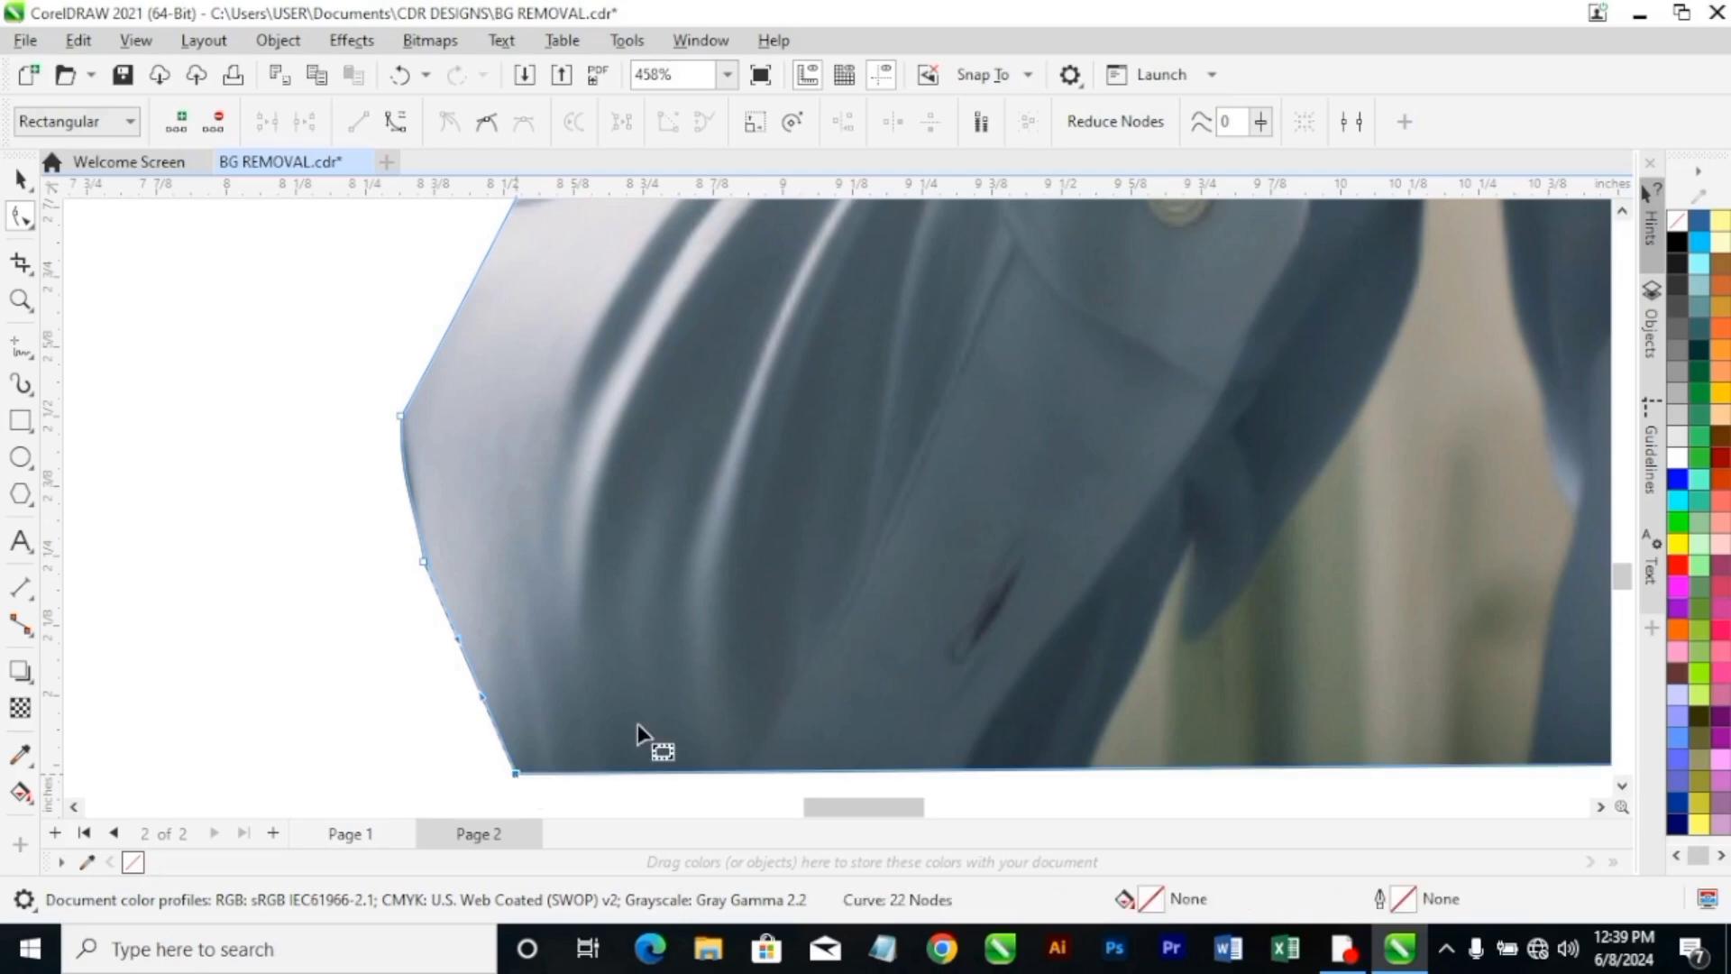
Deselect the photo and examine the cutout without its boundary nodes for leftover background.
scroll(812, 676, "down", 4)
scroll(846, 663, "down", 3)
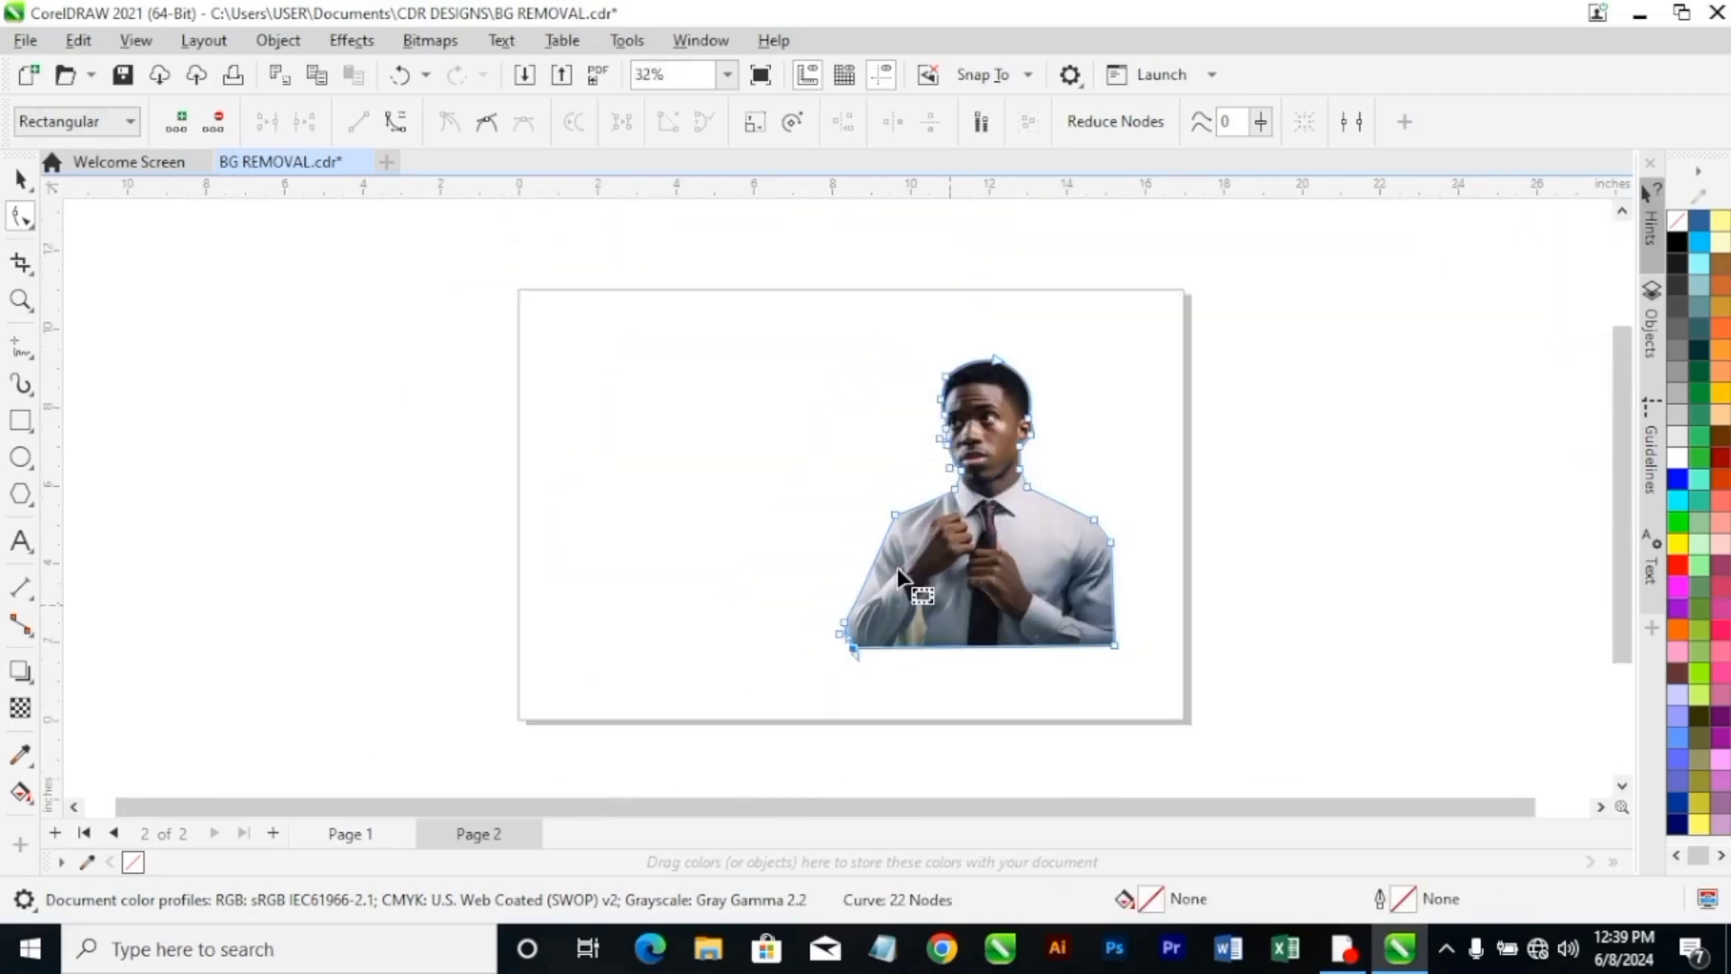
left_click(726, 74)
left_click(703, 140)
scroll(977, 628, "up", 2)
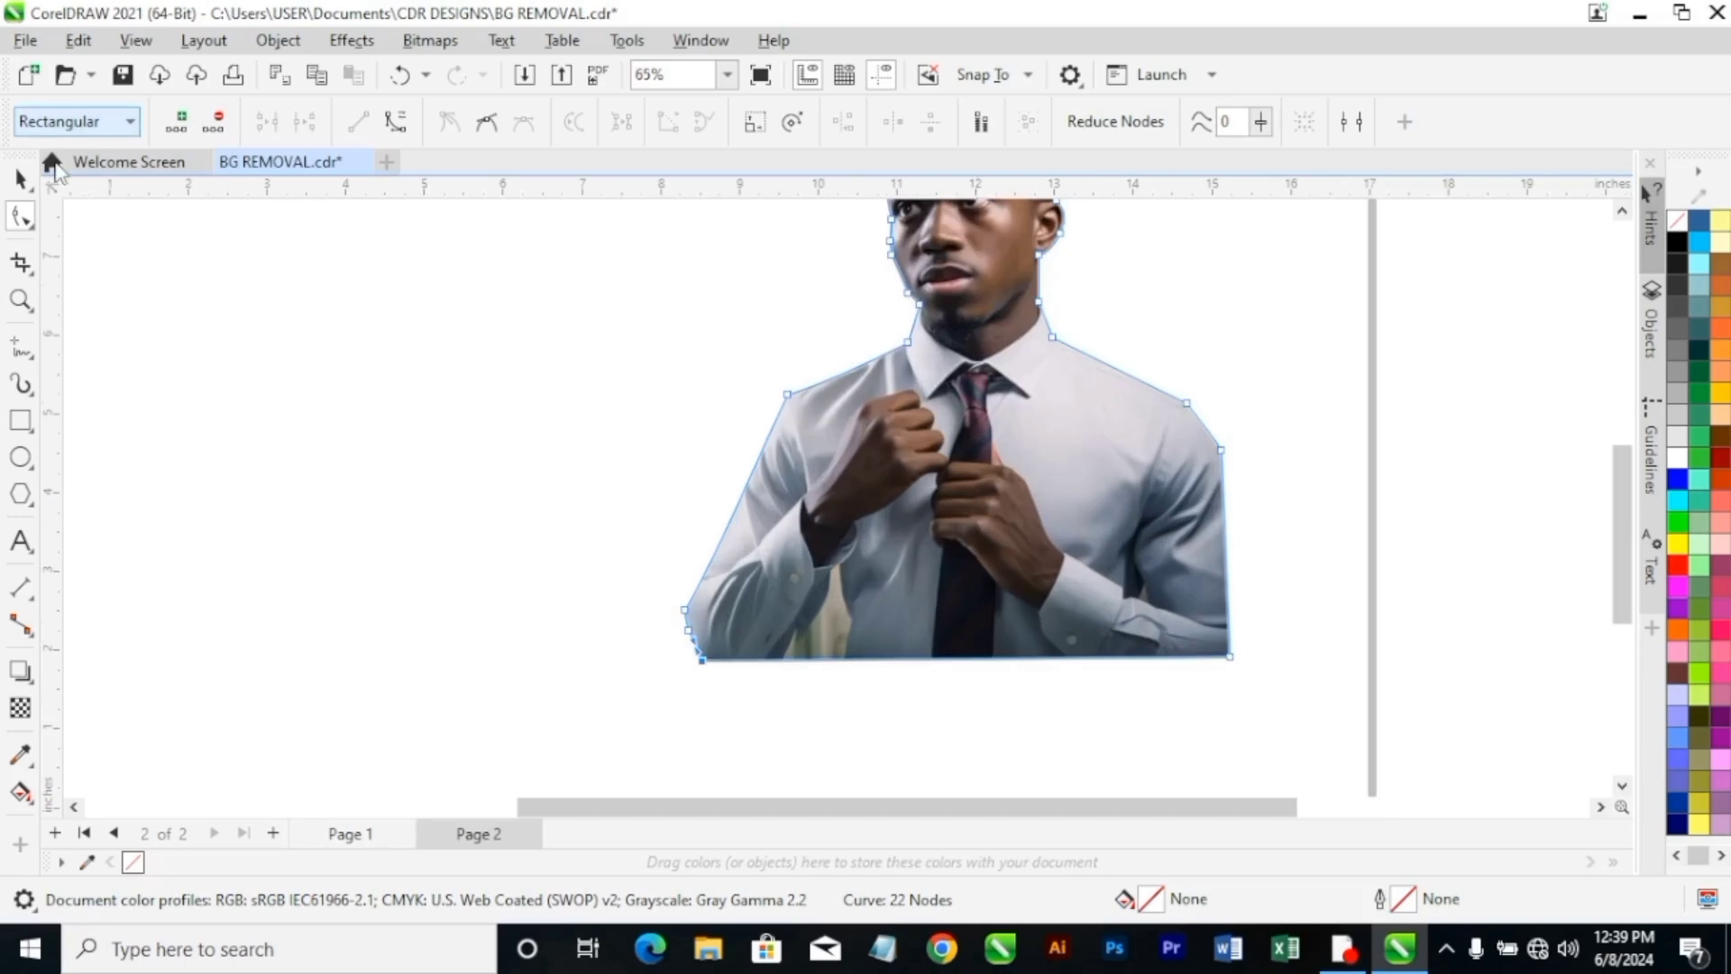
left_click(19, 179)
left_click(1012, 670)
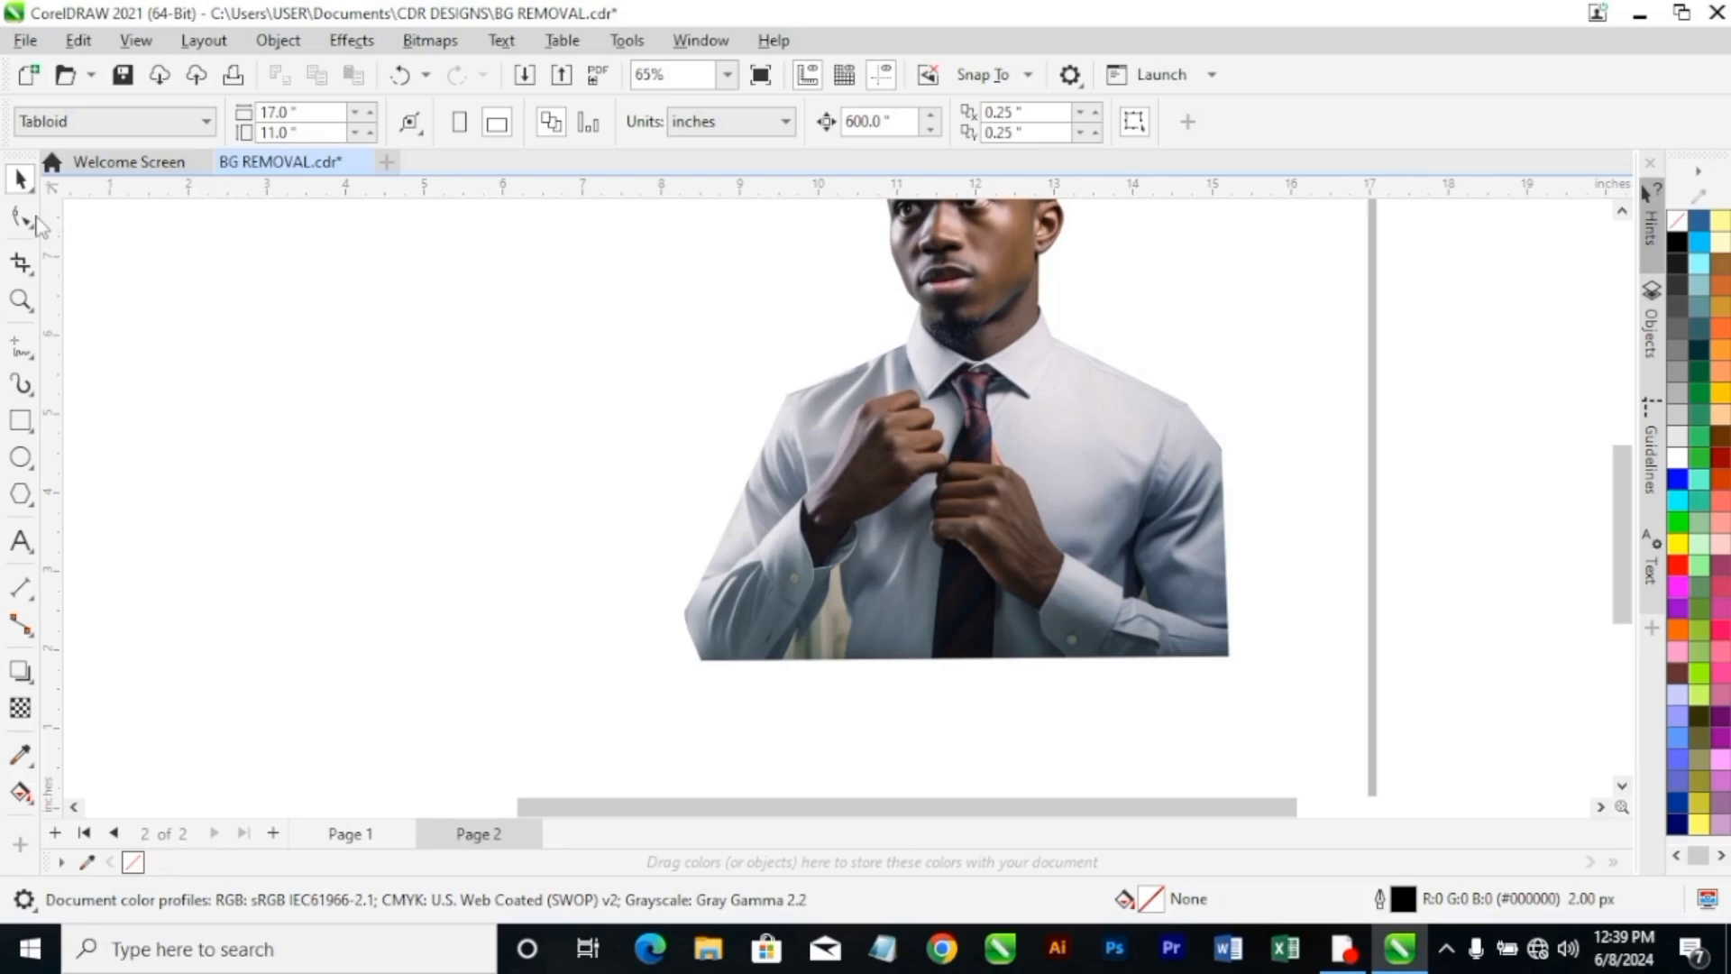
Add three boundary nodes on the bottom edge across the gap between arm and torso, and move the middle one up to the torso's edge.
key("F10")
left_click(879, 613)
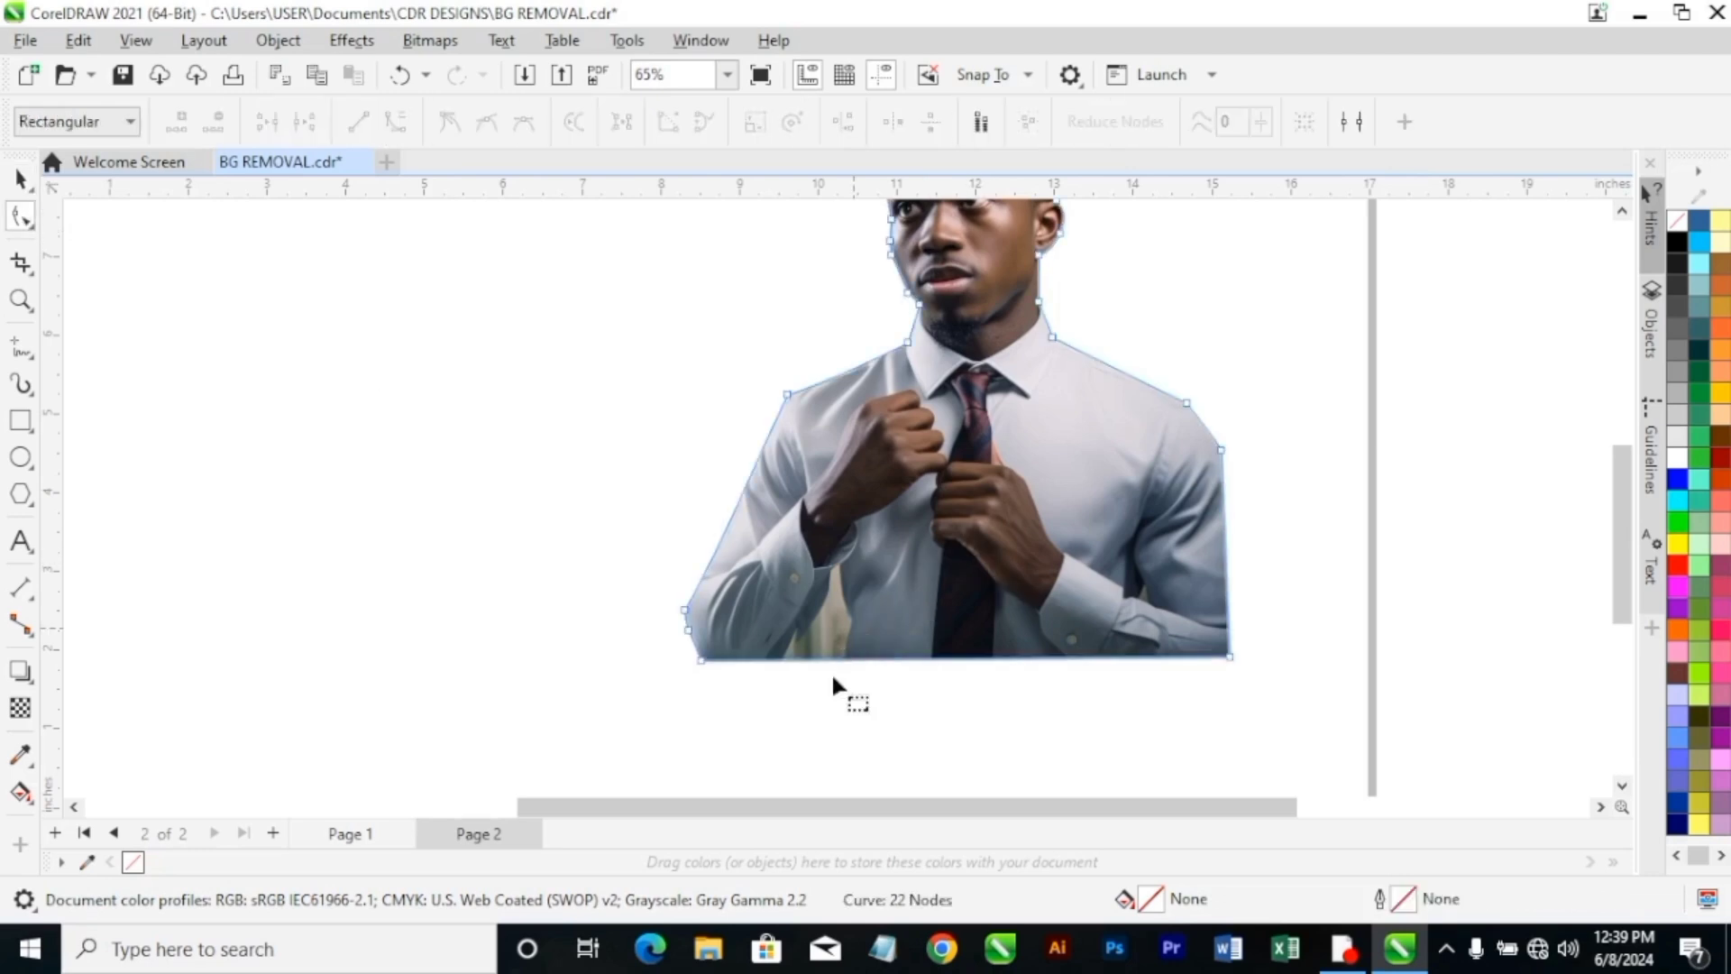
scroll(831, 673, "up", 2)
scroll(832, 672, "up", 1)
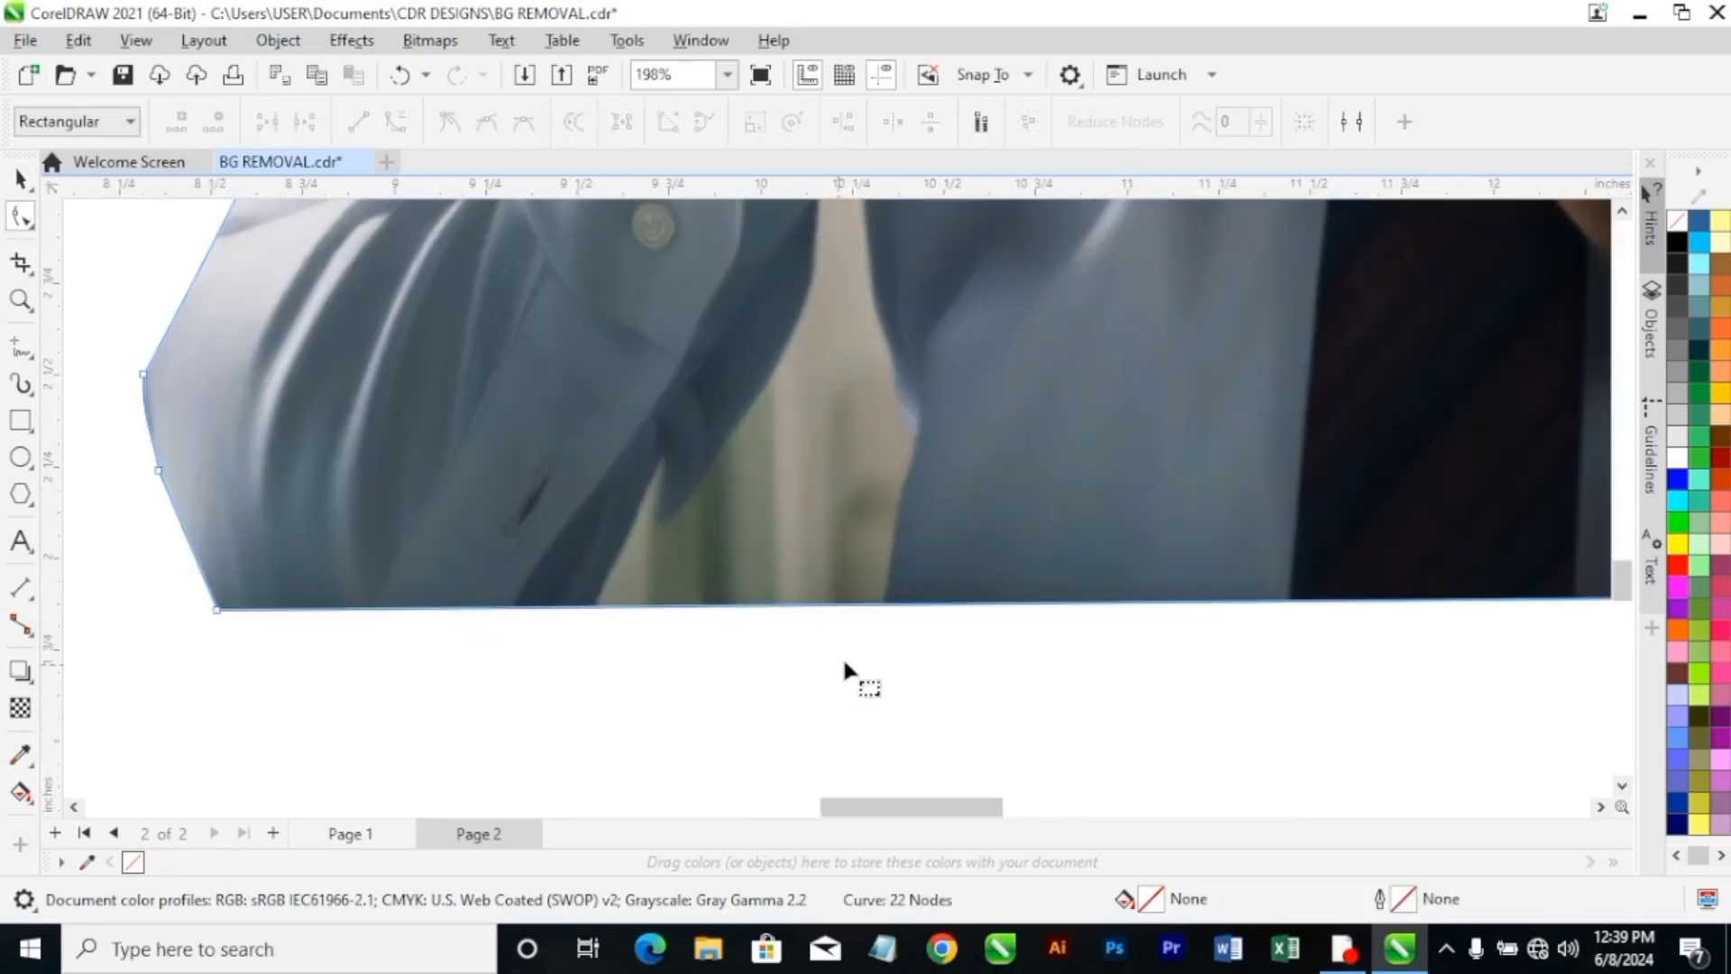
double_click(885, 603)
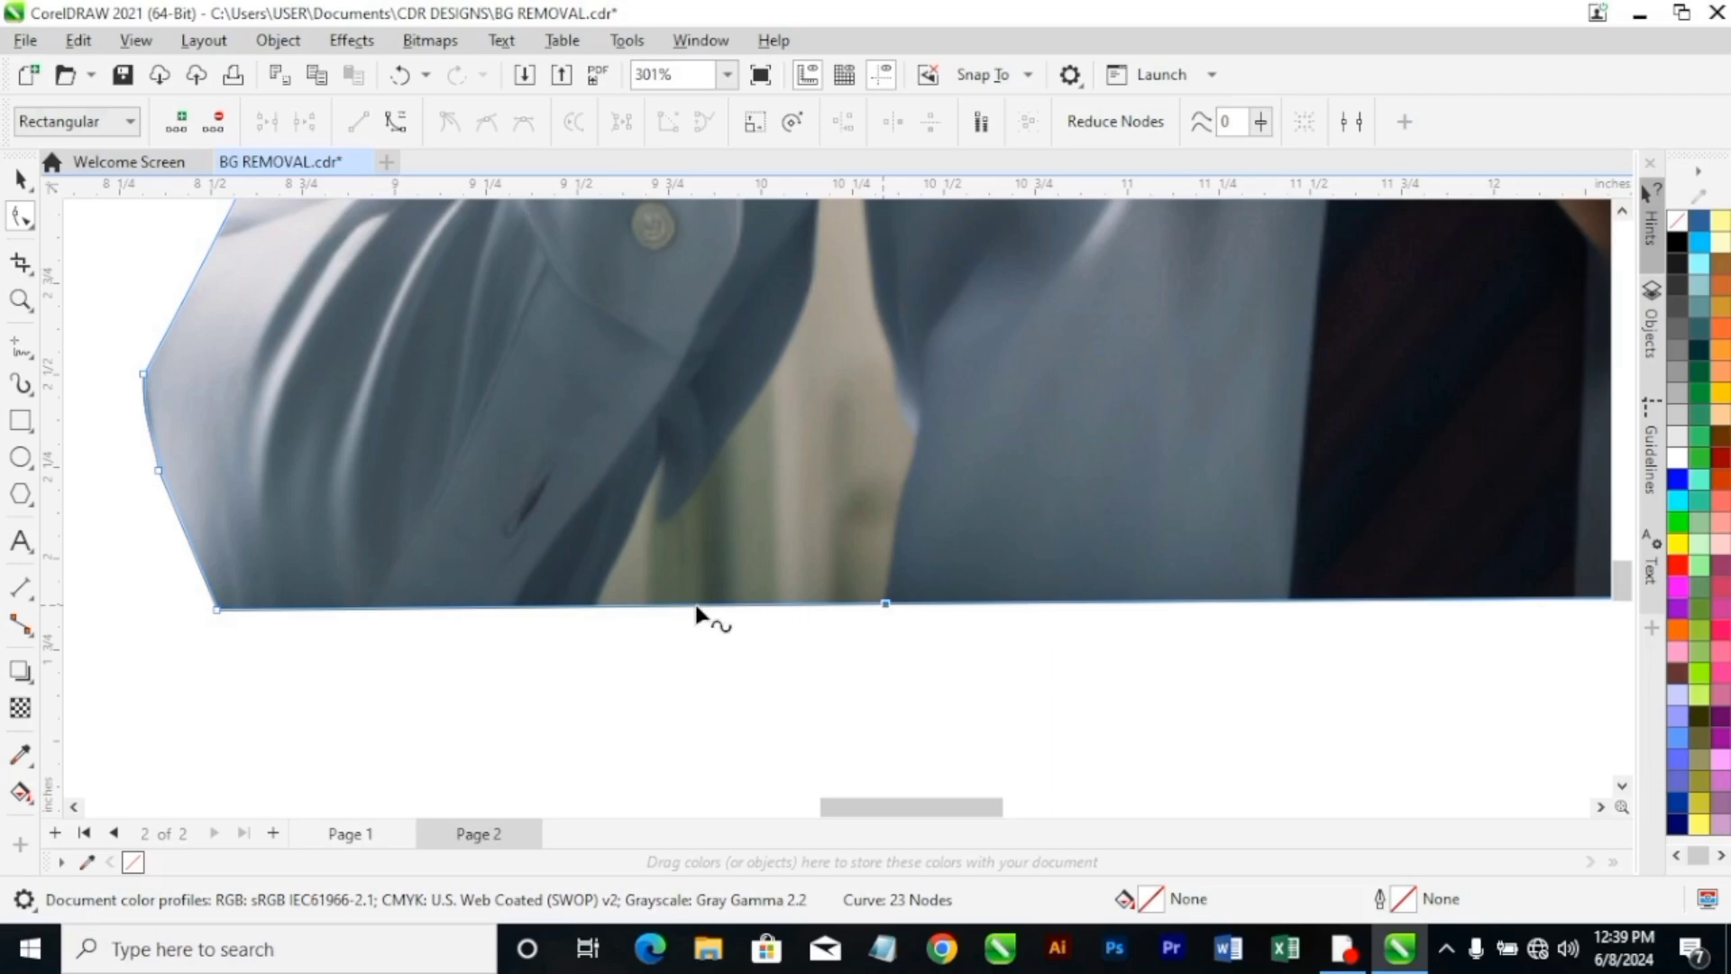
double_click(595, 605)
double_click(752, 605)
left_click_drag(753, 605, 918, 429)
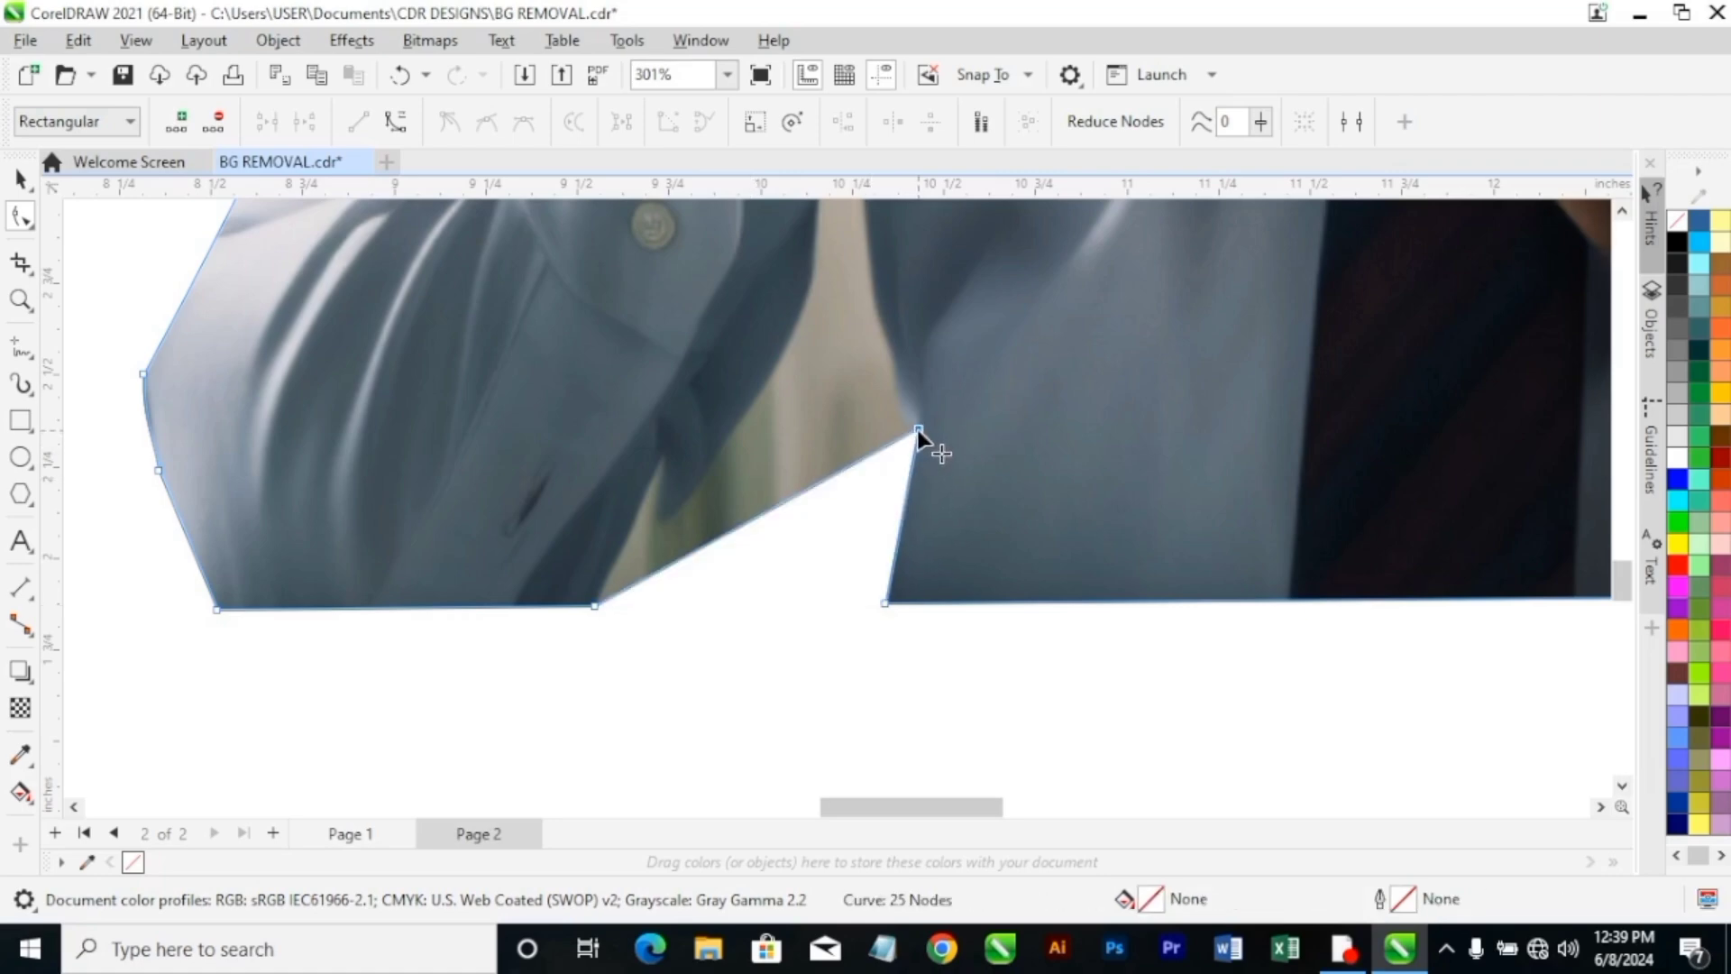
Add two nodes on the slanted segment across the gap, placing one along the torso's edge and the other under the cuff.
scroll(917, 429, "down", 5)
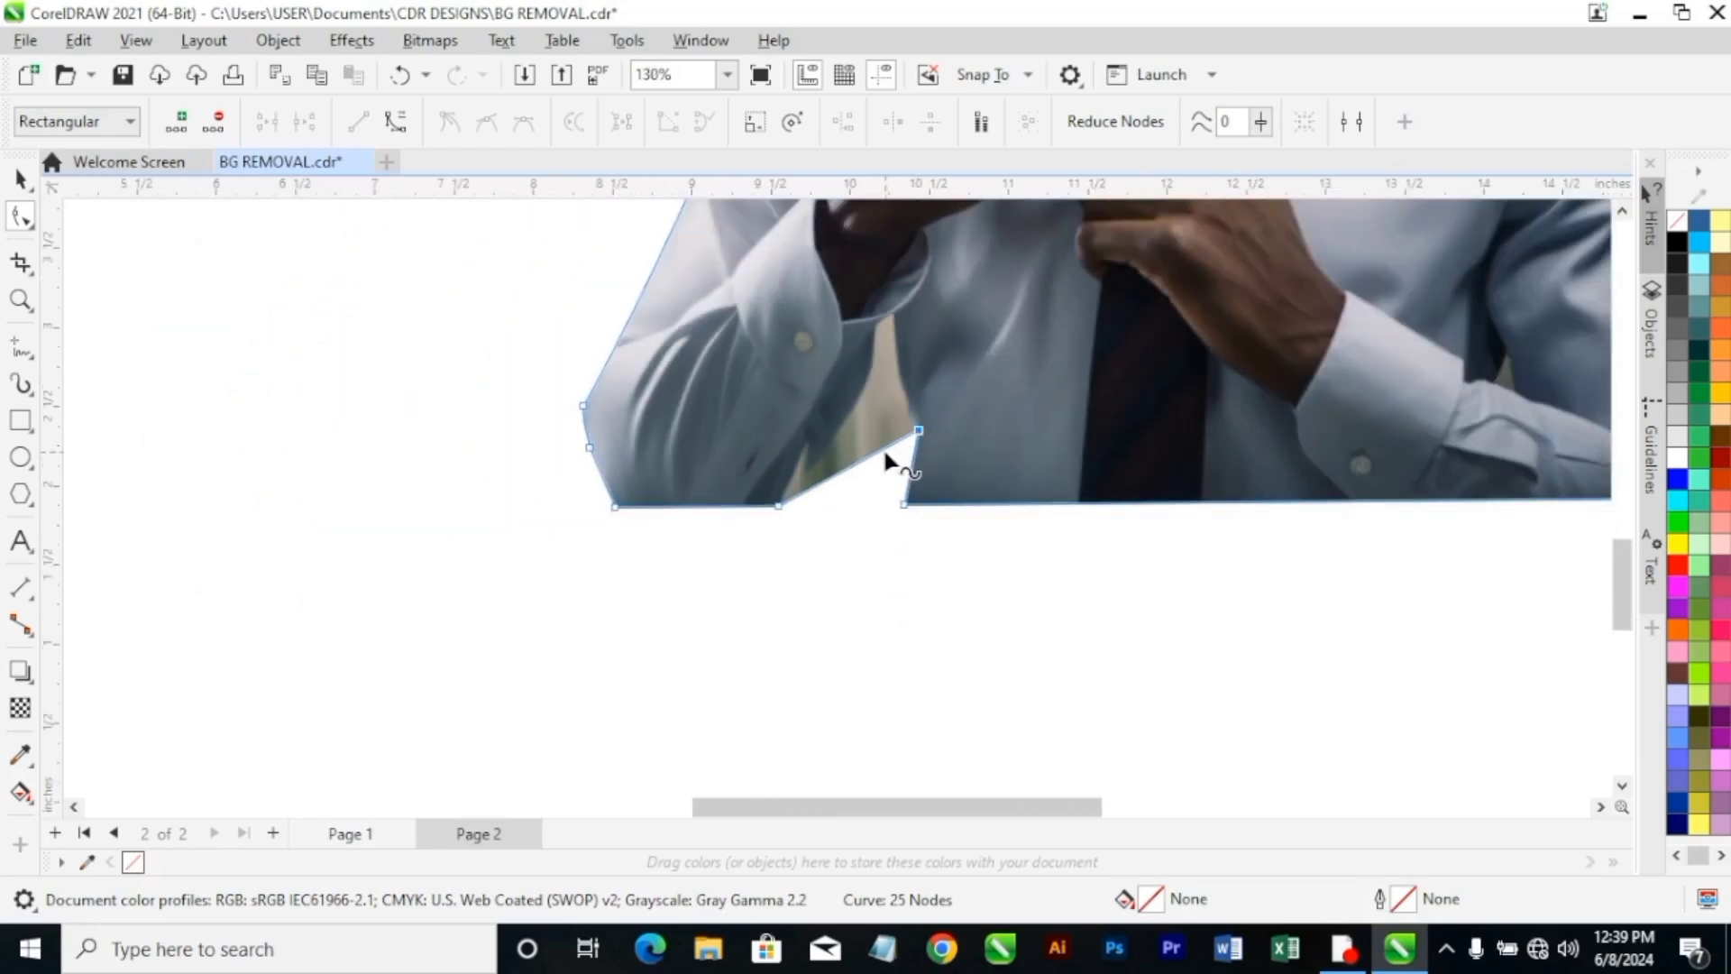
left_click(1621, 213)
scroll(933, 639, "up", 3)
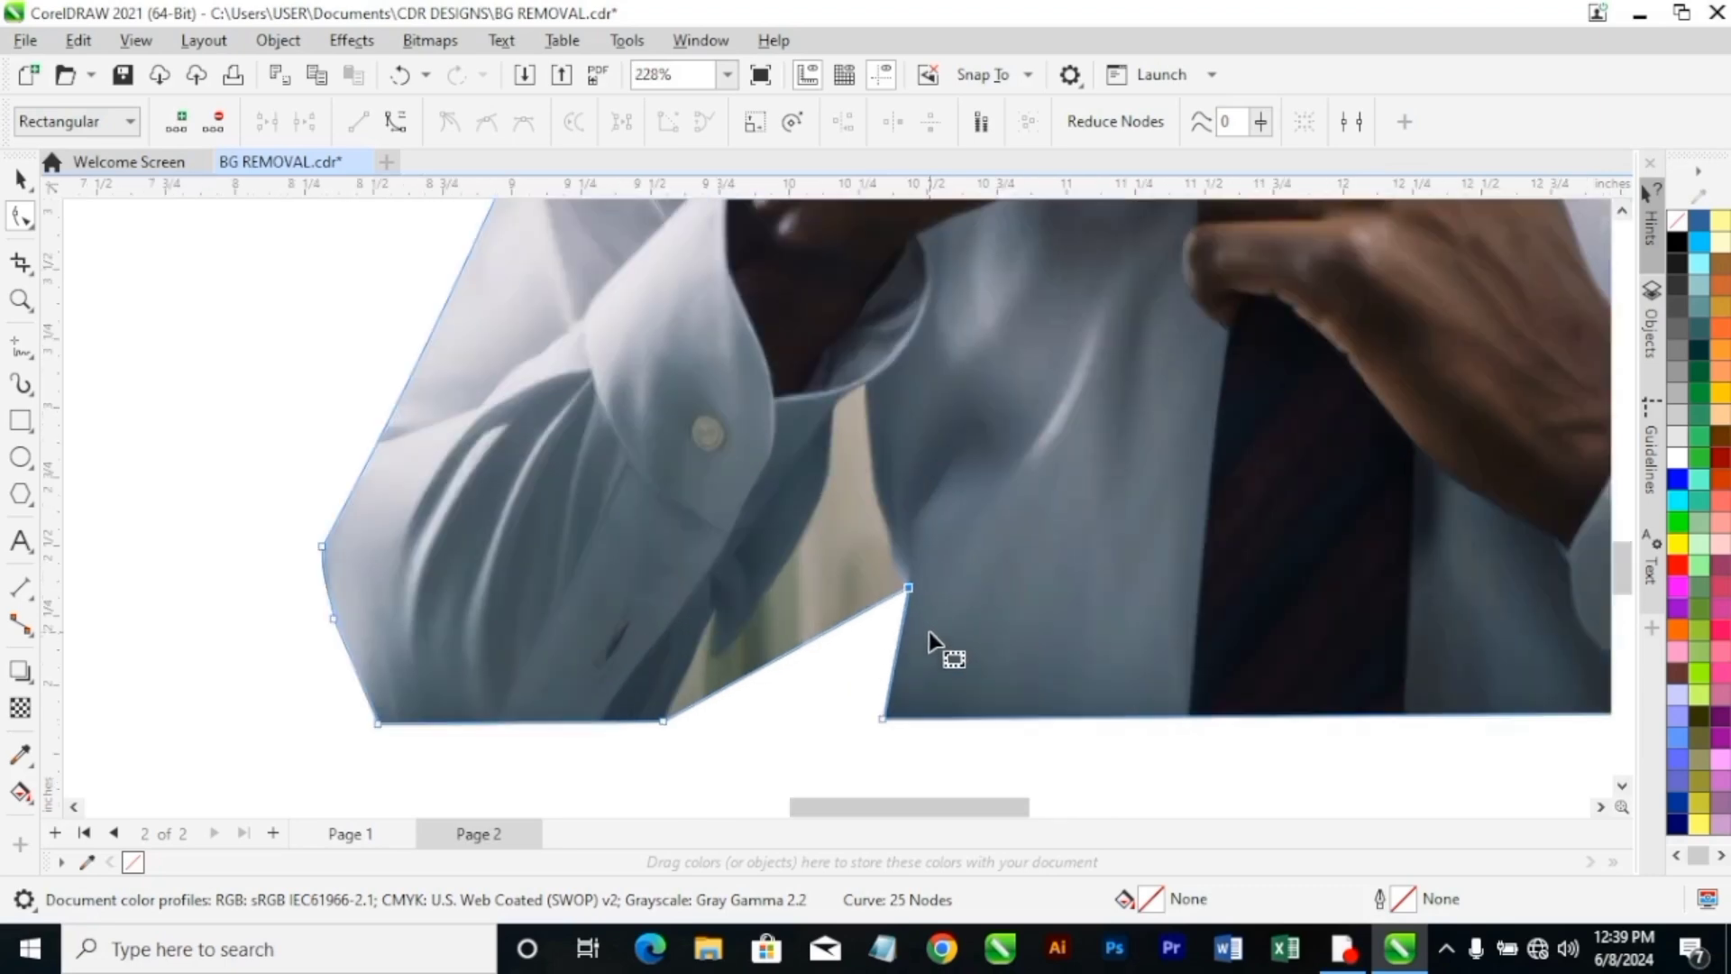
double_click(828, 631)
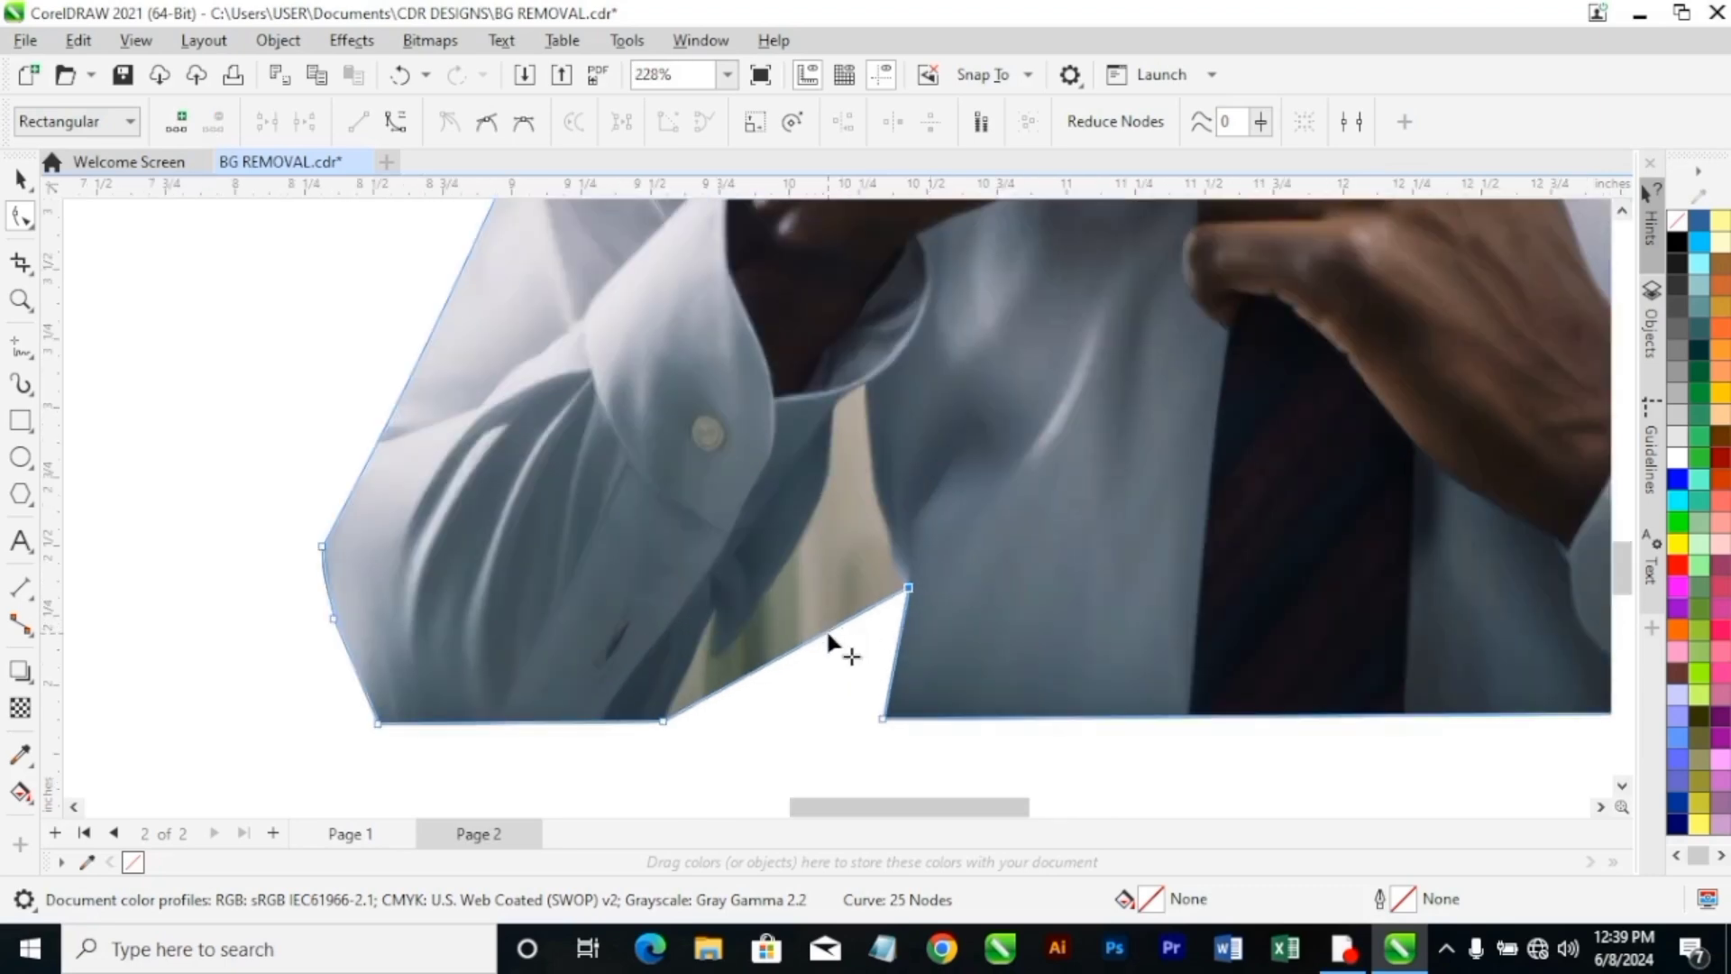
left_click_drag(828, 631, 866, 386)
double_click(841, 587)
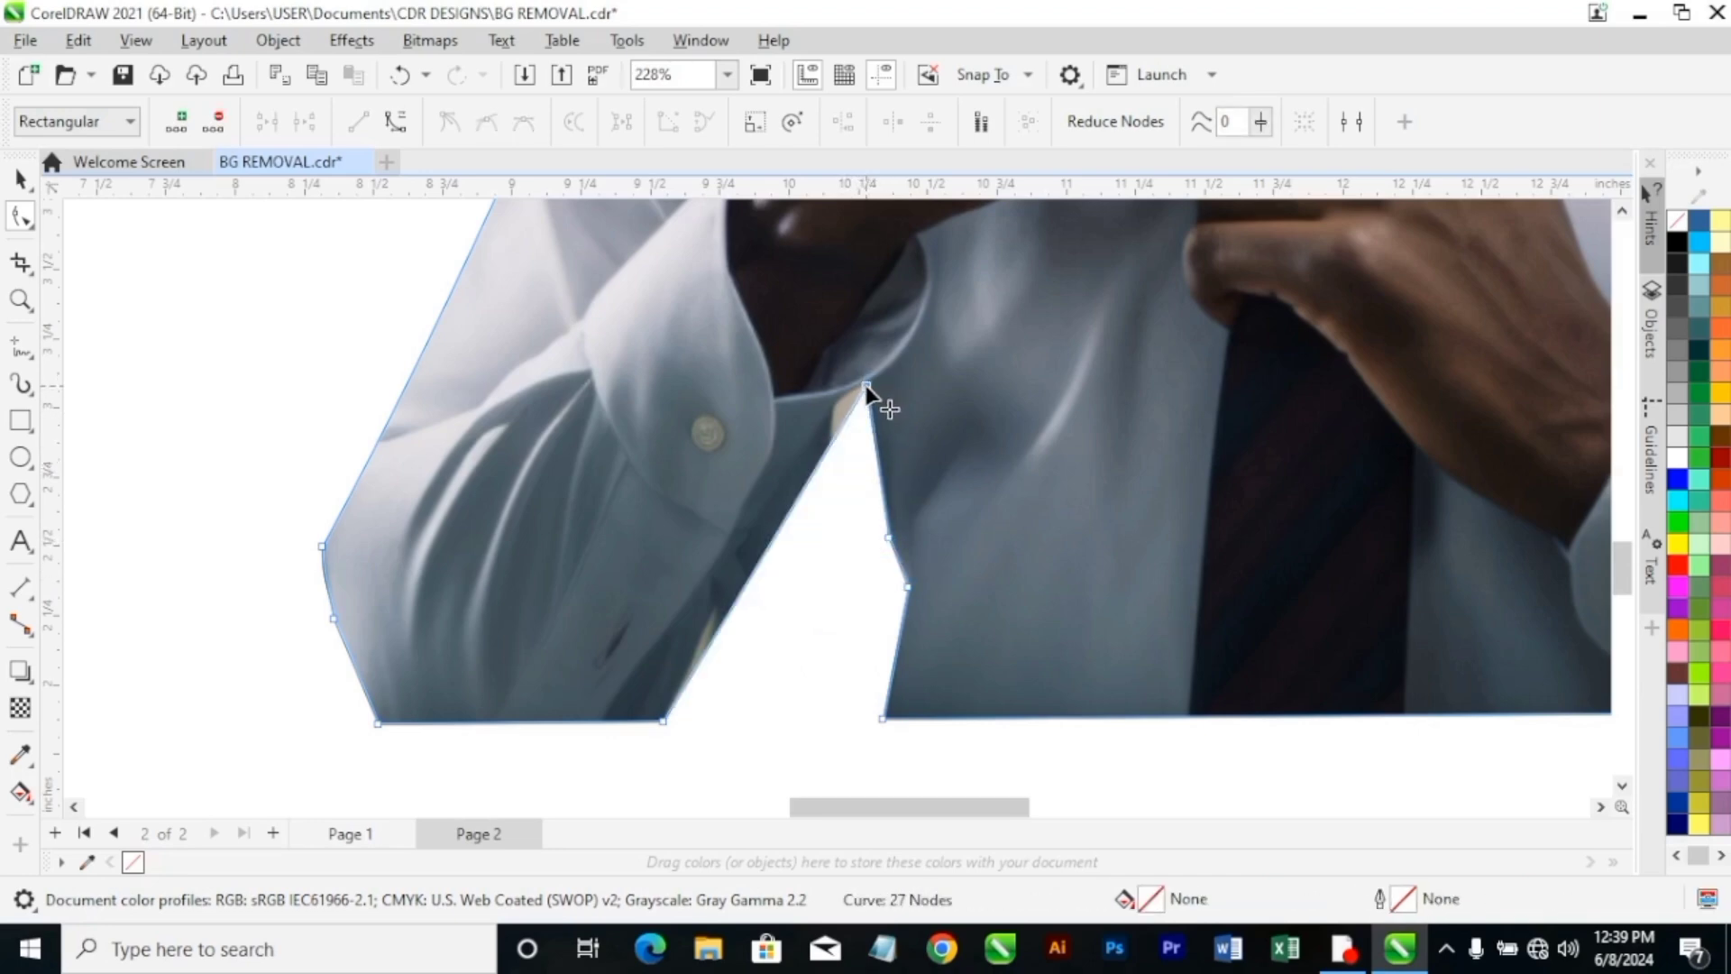
Convert the segments along the sleeve and the upper torso side of the gap to curves, and bend the sleeve segment inward.
right_click(667, 719)
left_click(721, 429)
right_click(880, 514)
left_click(911, 630)
left_click_drag(798, 497, 781, 505)
Add a node on the sleeve curve just below the cuff, move it up to the cuff's edge, and refine the curve's lower handle.
double_click(834, 431)
left_click_drag(833, 430, 836, 404)
left_click_drag(722, 624, 717, 622)
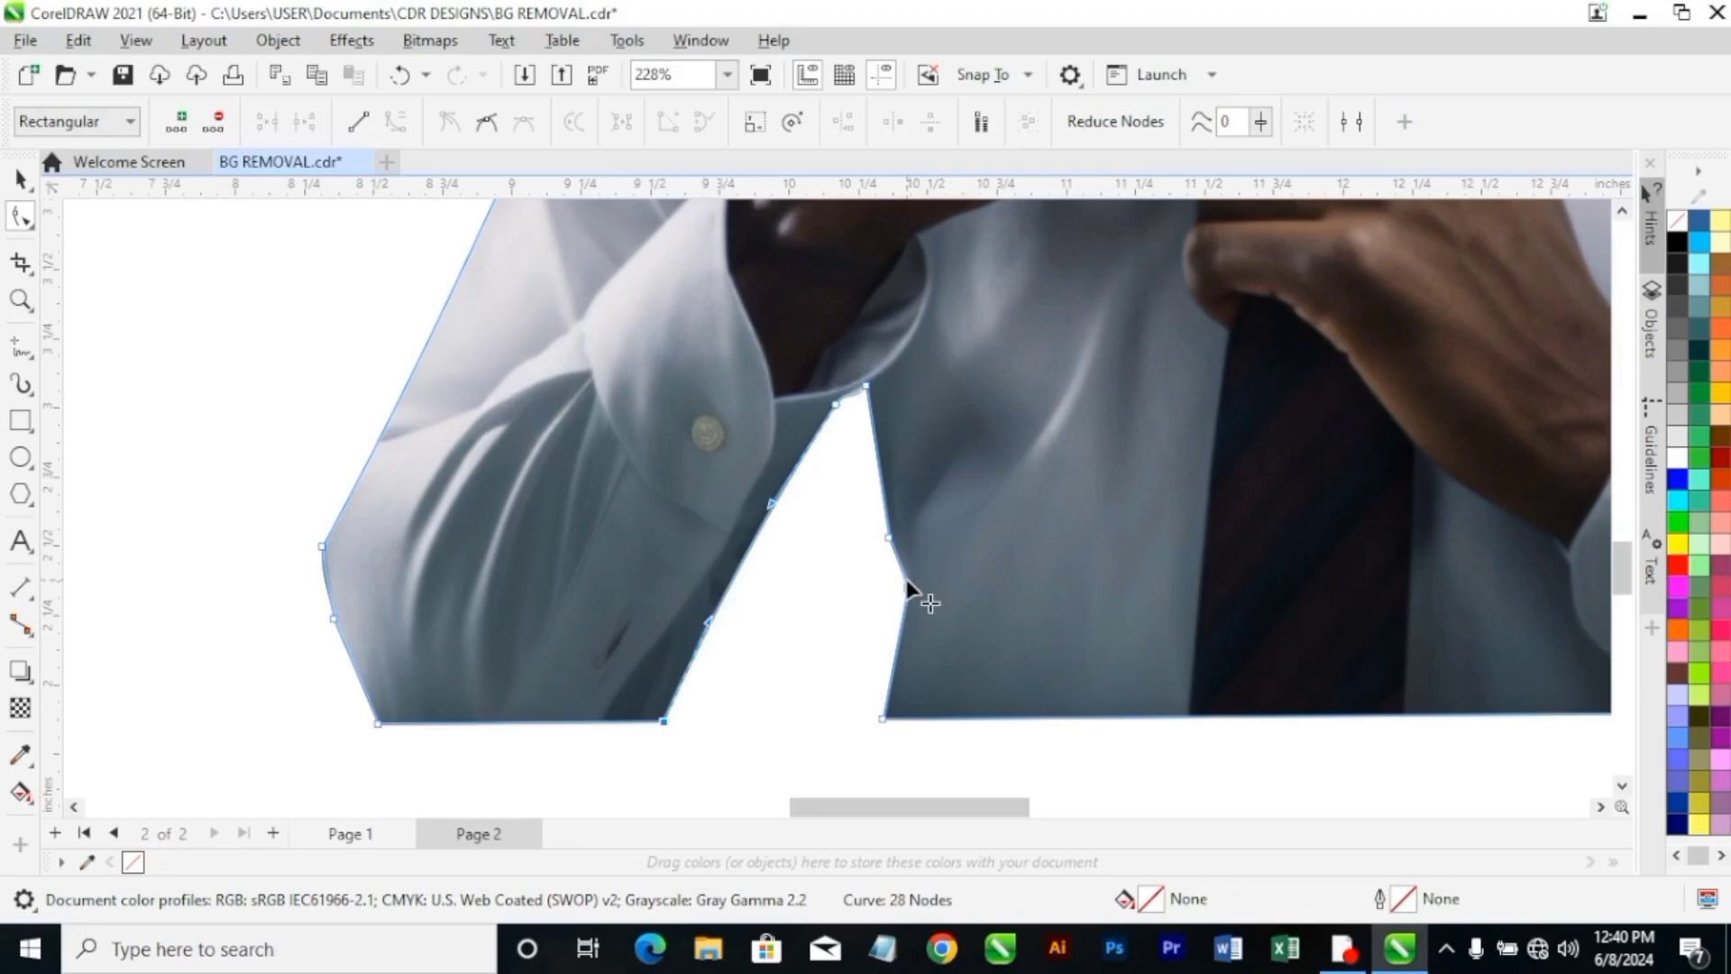
Adjust the handle of the node at the top of the gap so the short curve follows the cuff's edge.
scroll(911, 586, "up", 3)
scroll(934, 606, "down", 2)
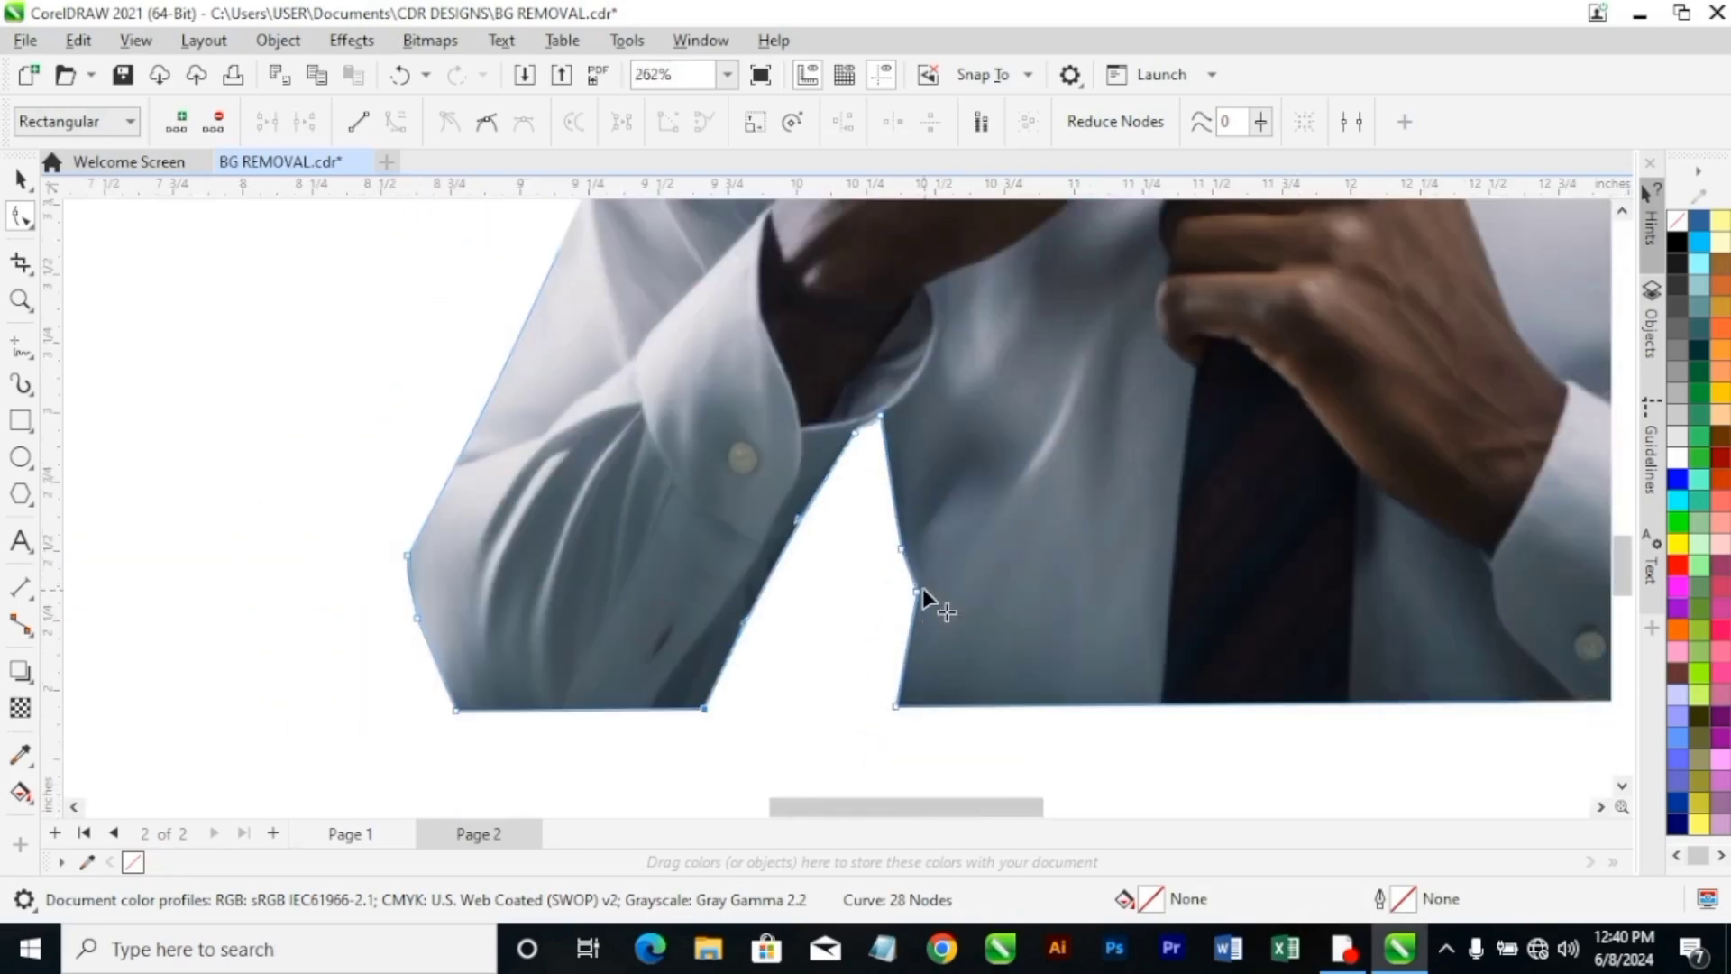
scroll(906, 486, "up", 5)
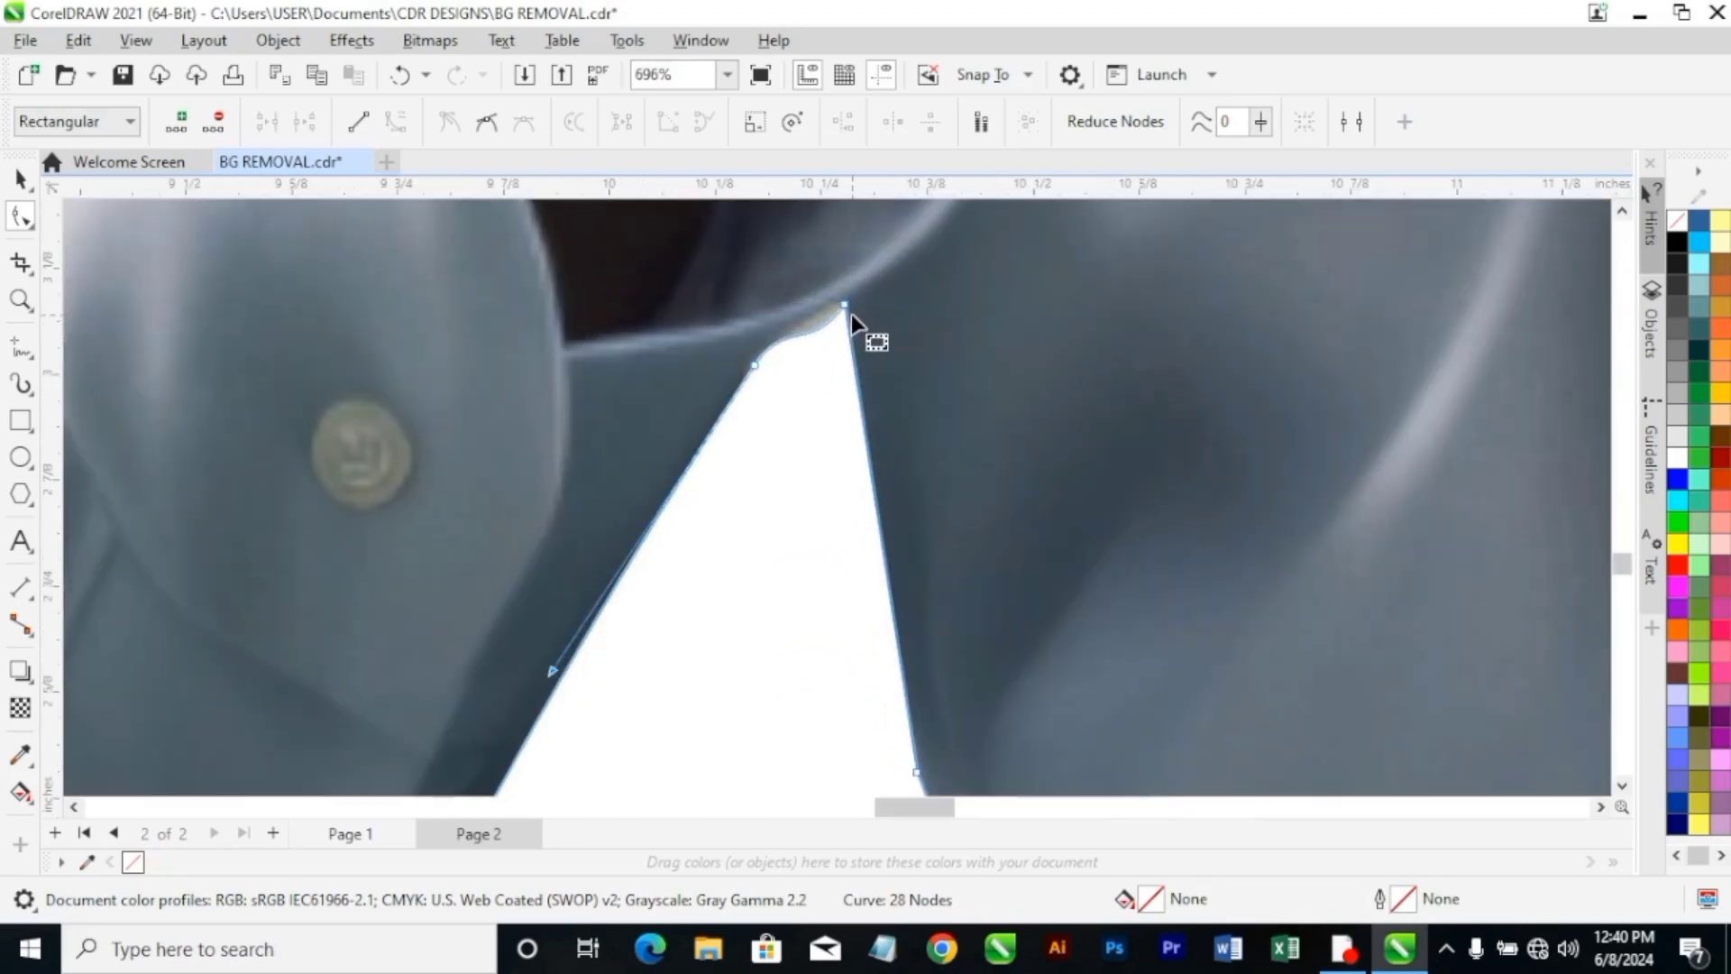
left_click(845, 304)
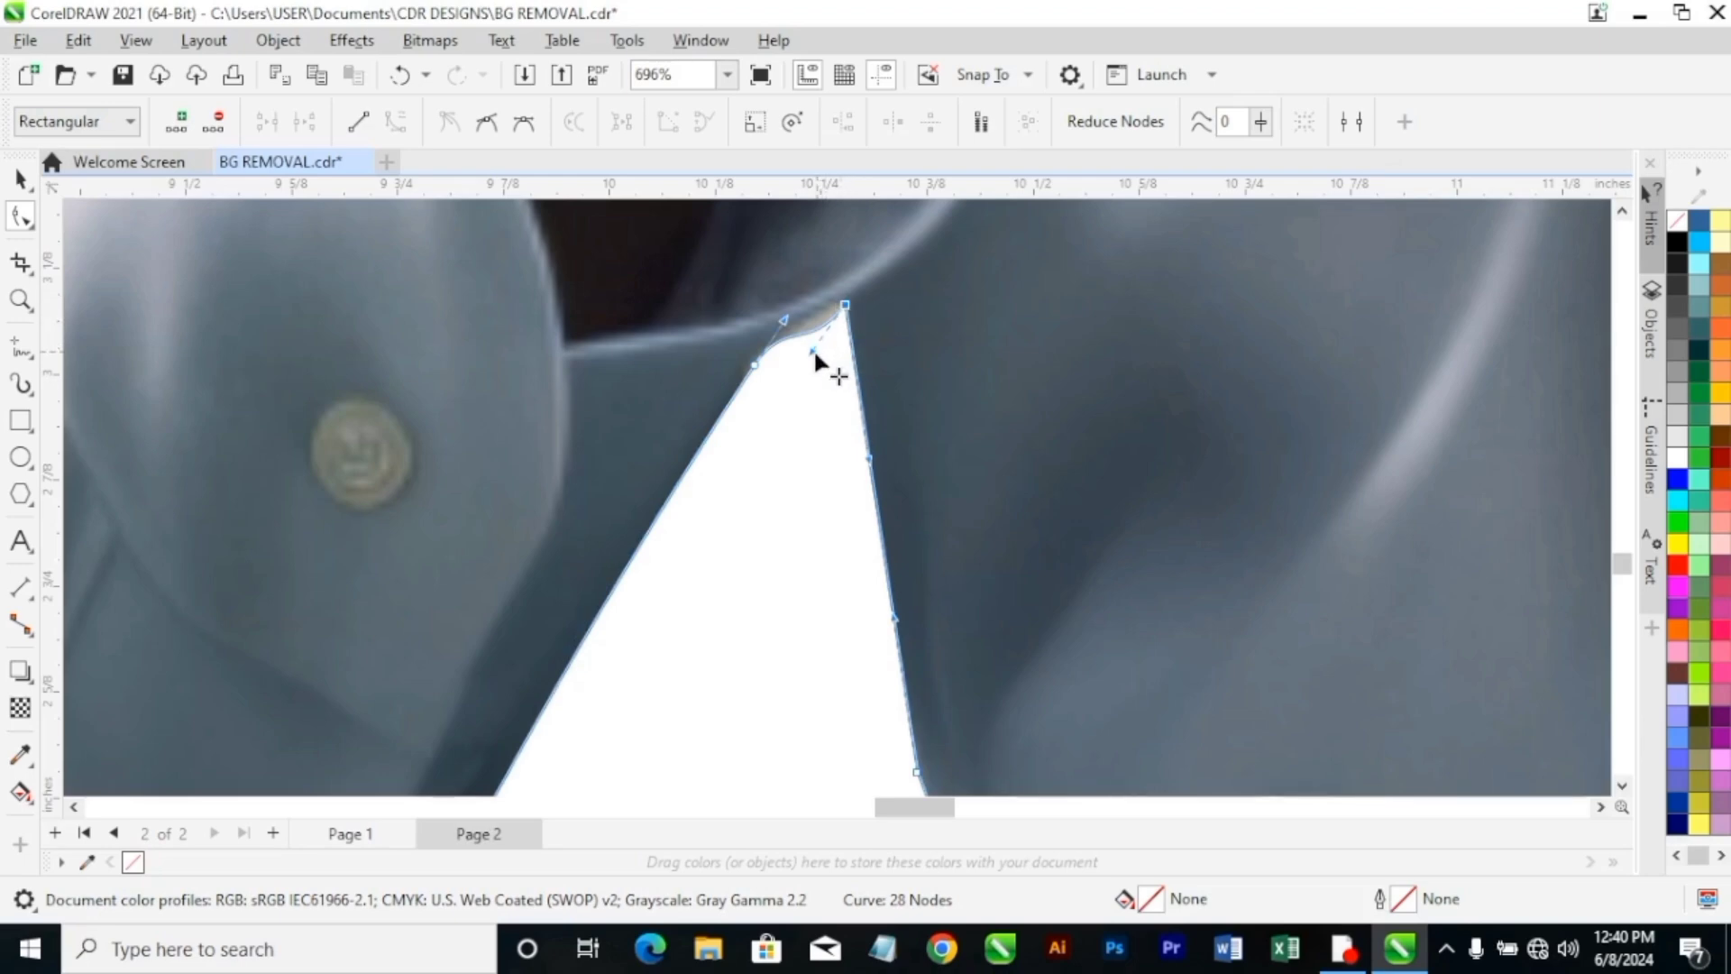
left_click_drag(815, 351, 802, 332)
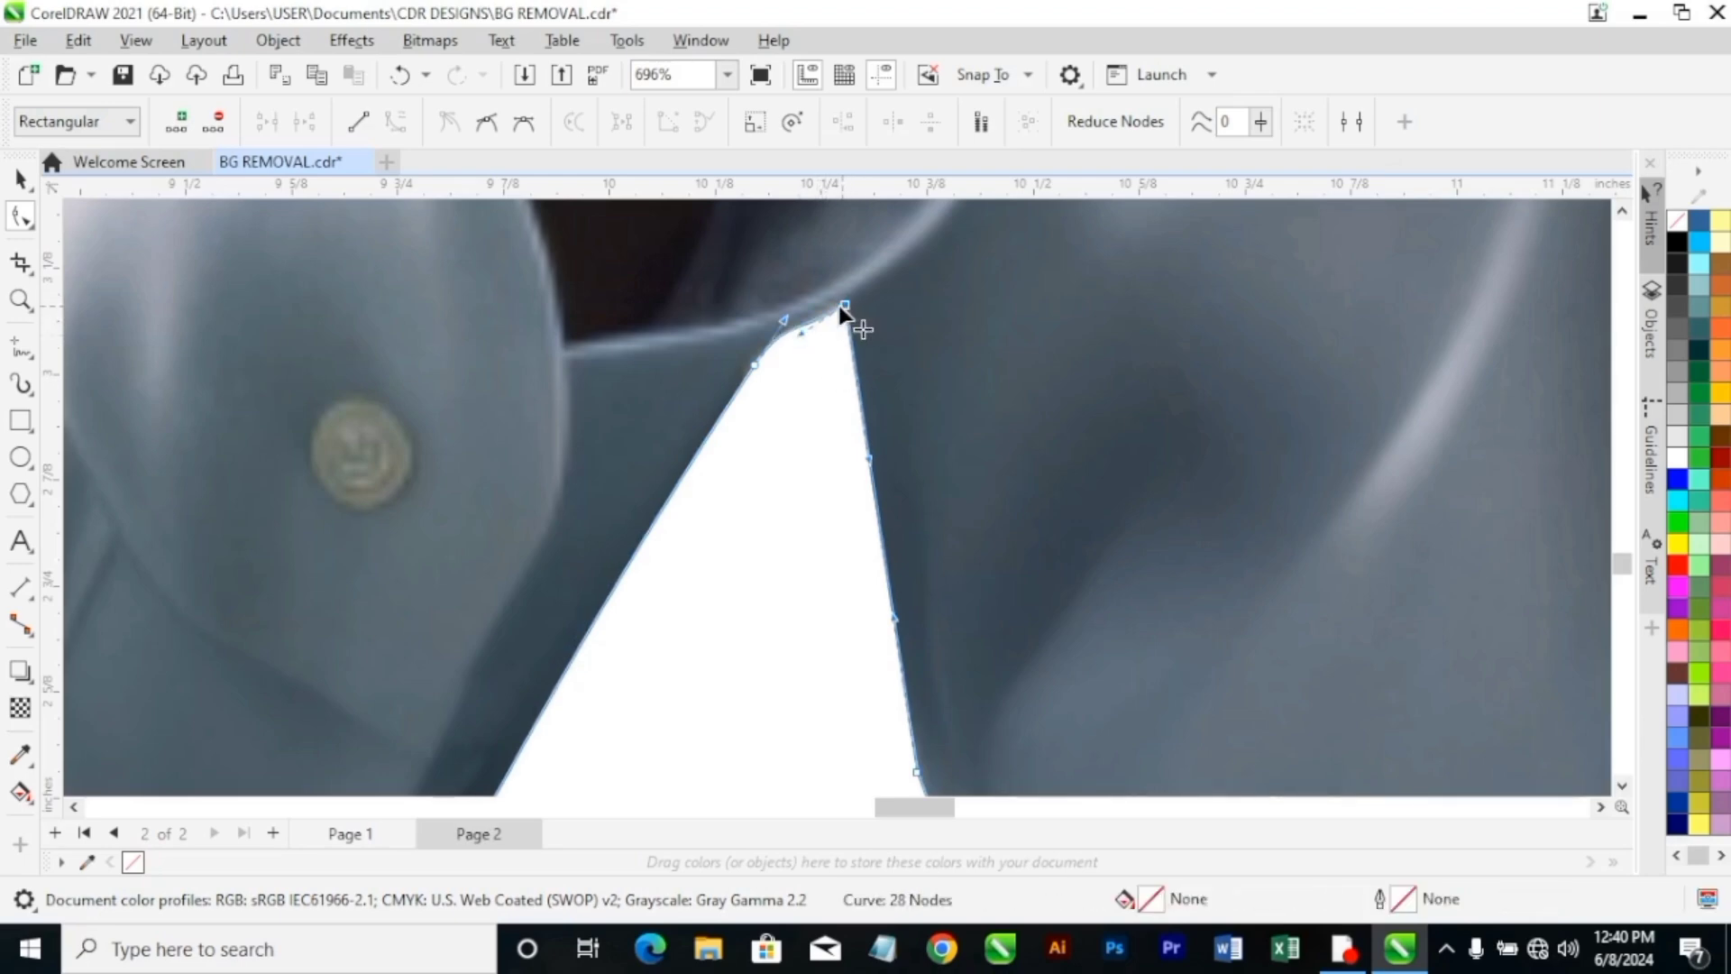
Inspect the finished cutout in a full-screen preview, deselect it, and fit the whole page in view.
left_click(727, 74)
left_click(685, 139)
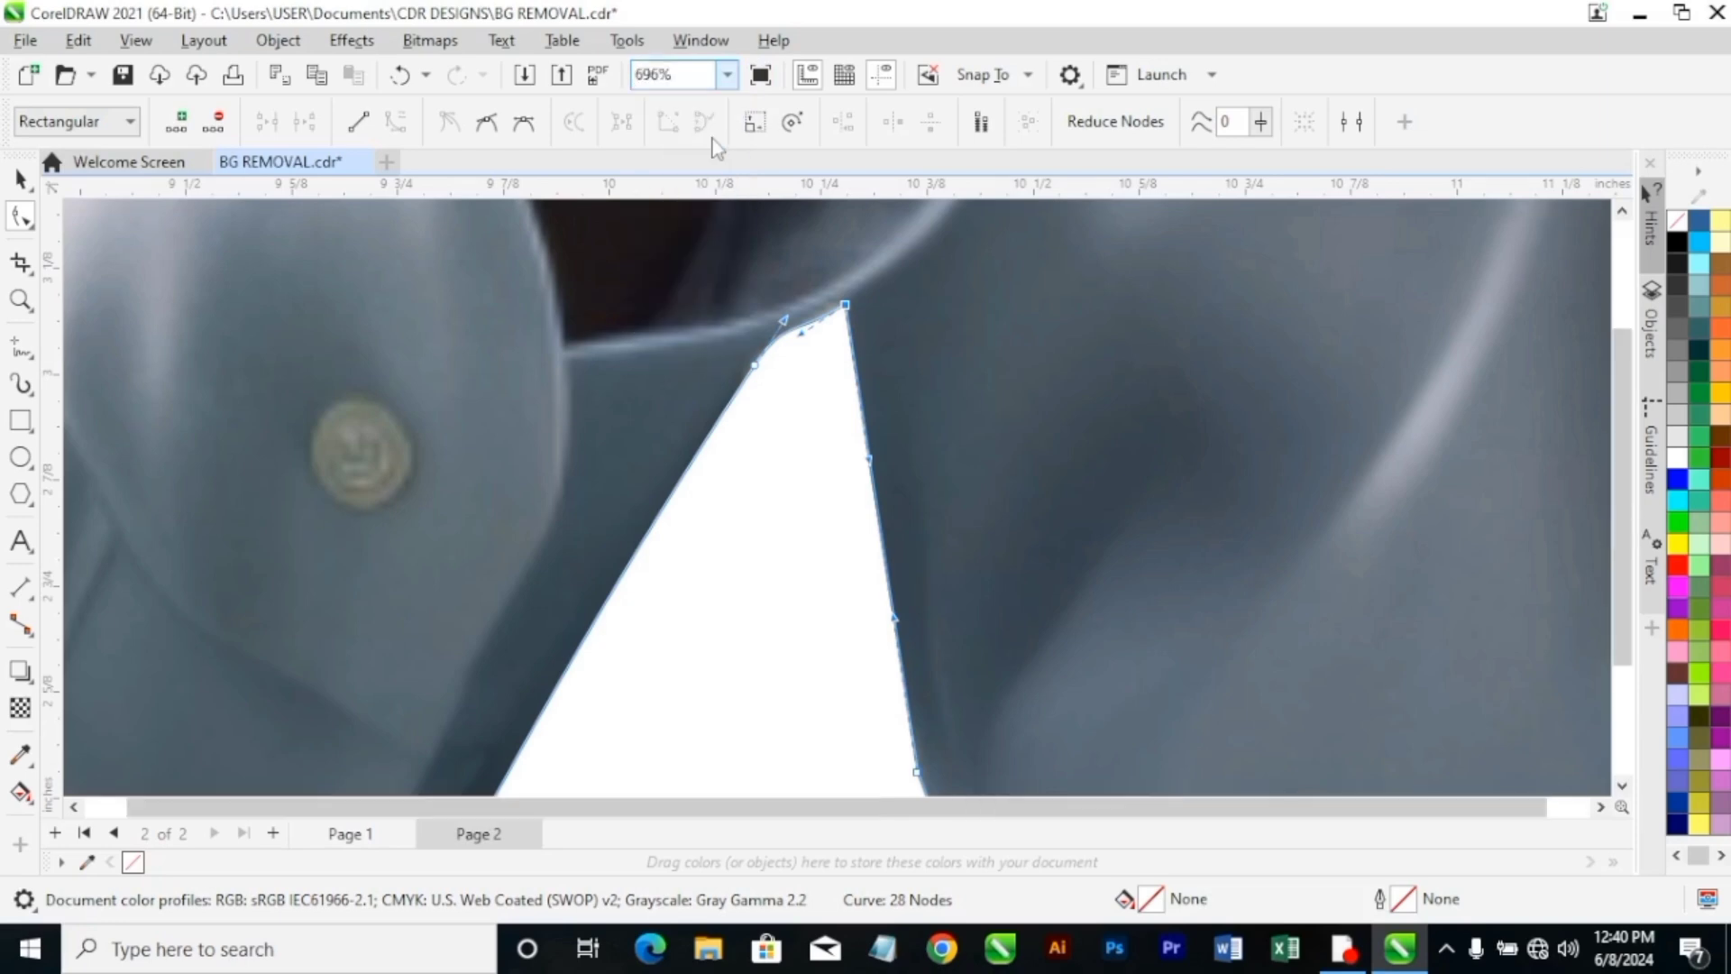
left_click(30, 185)
left_click(727, 74)
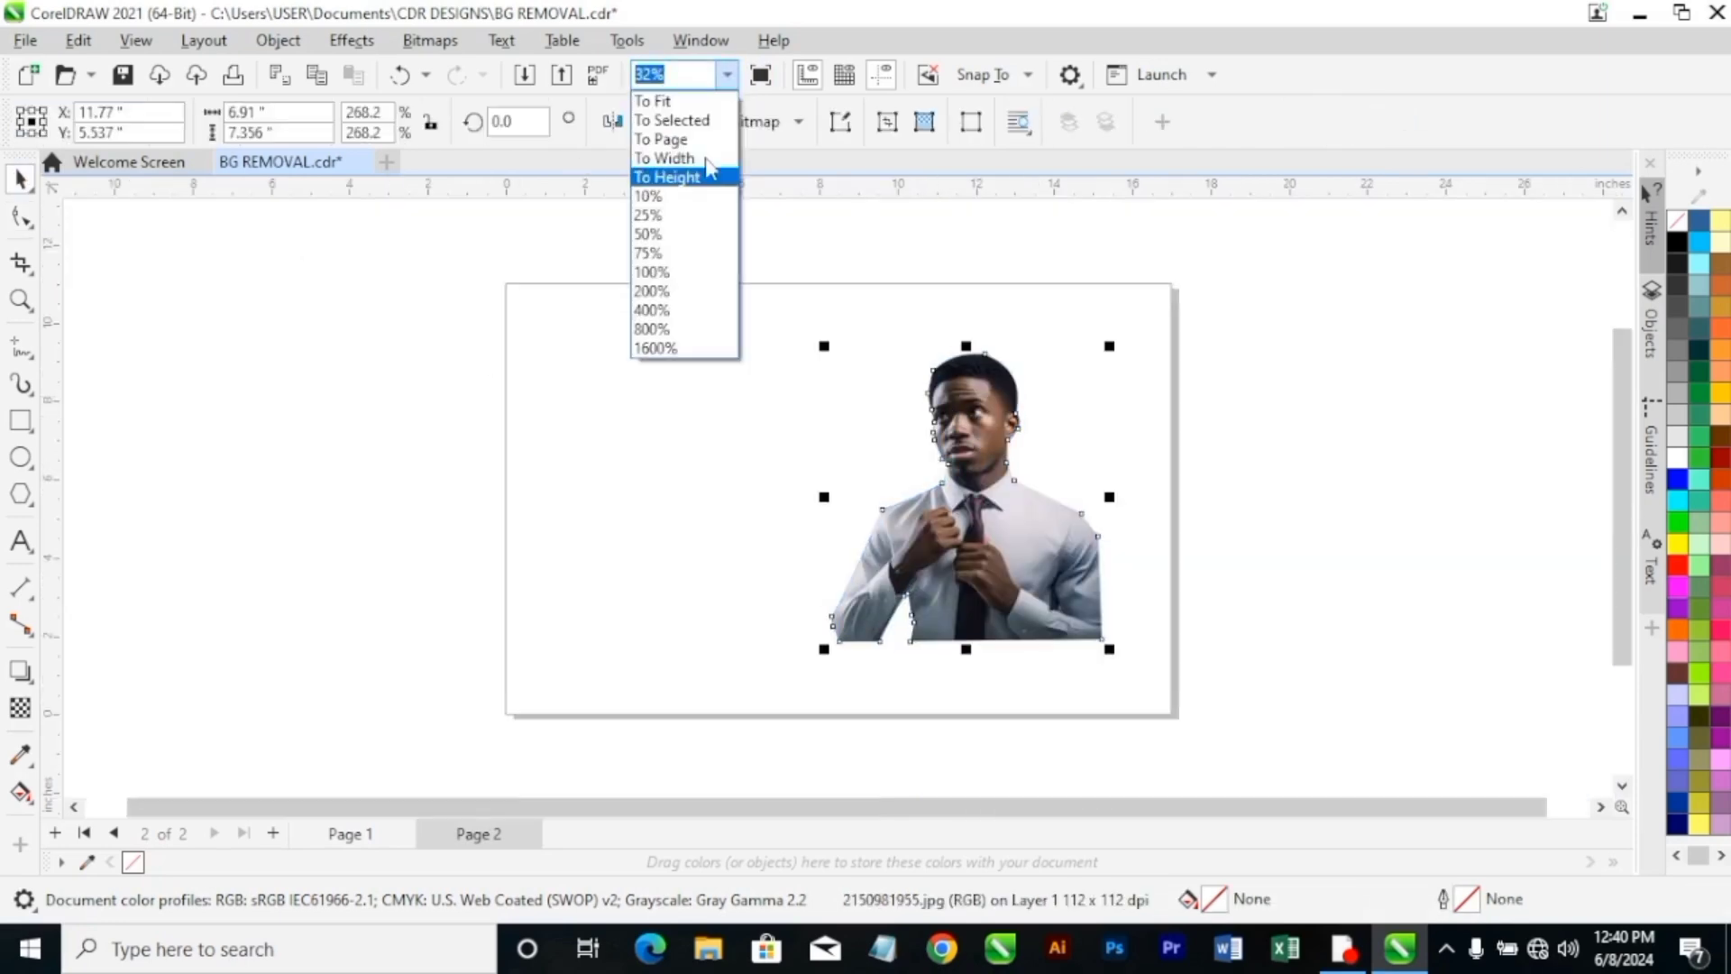
left_click(672, 120)
left_click(762, 76)
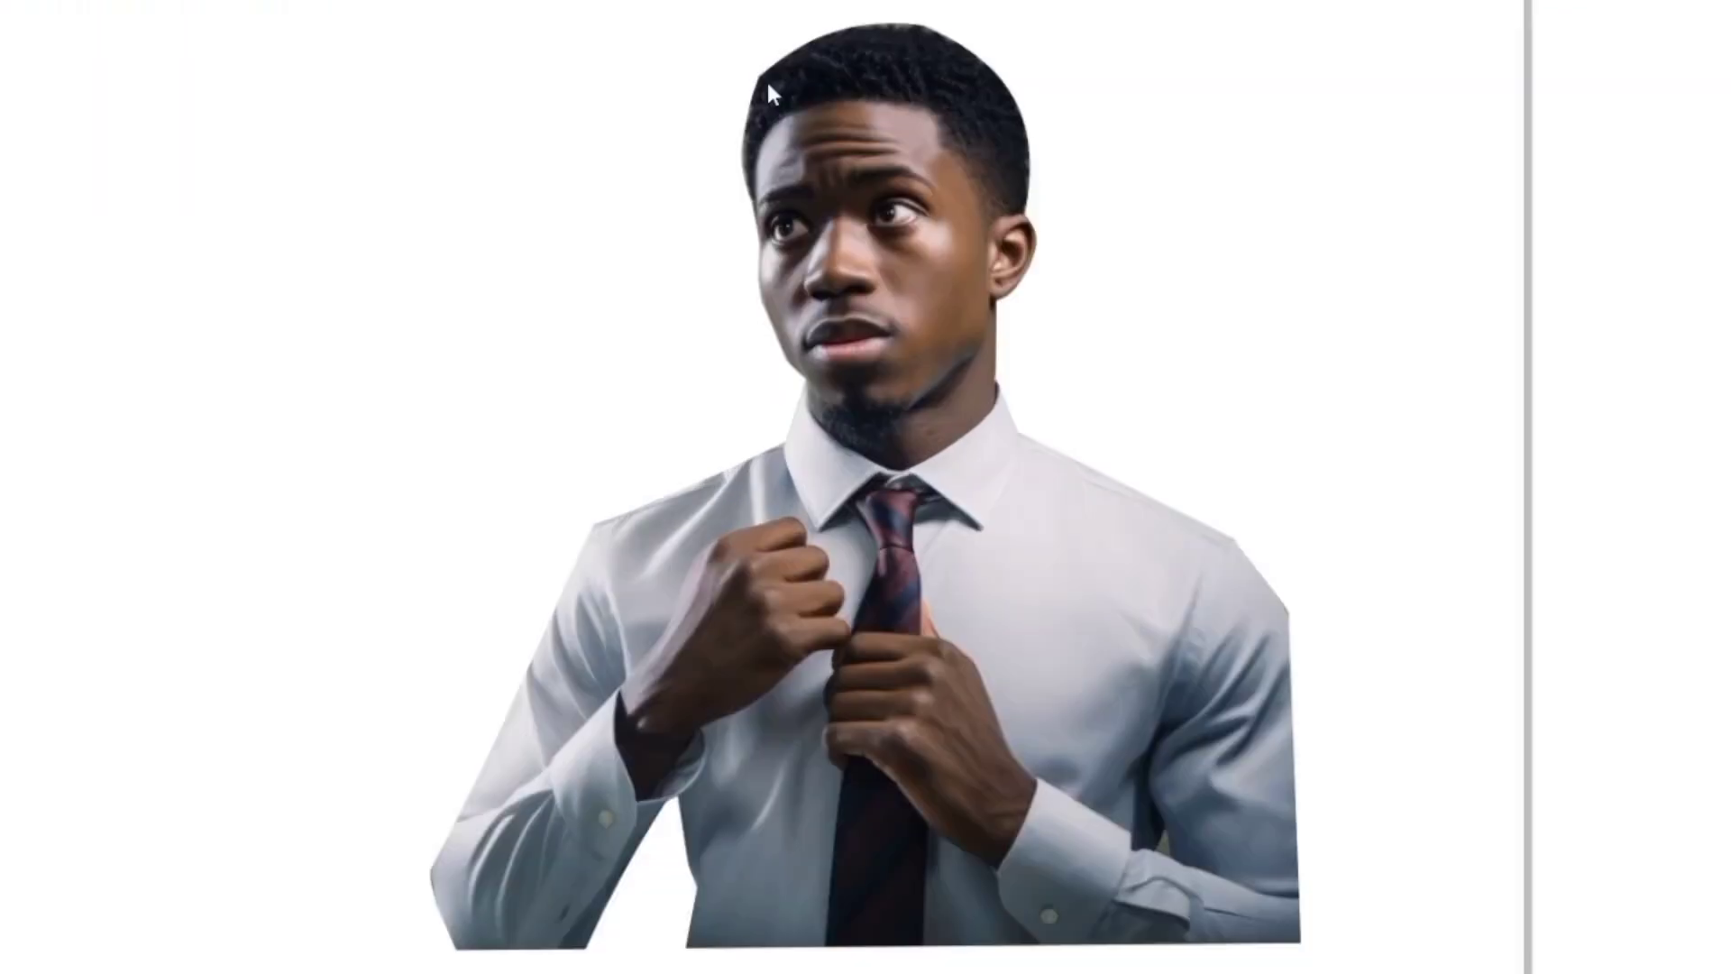
left_click(322, 431)
left_click(315, 432)
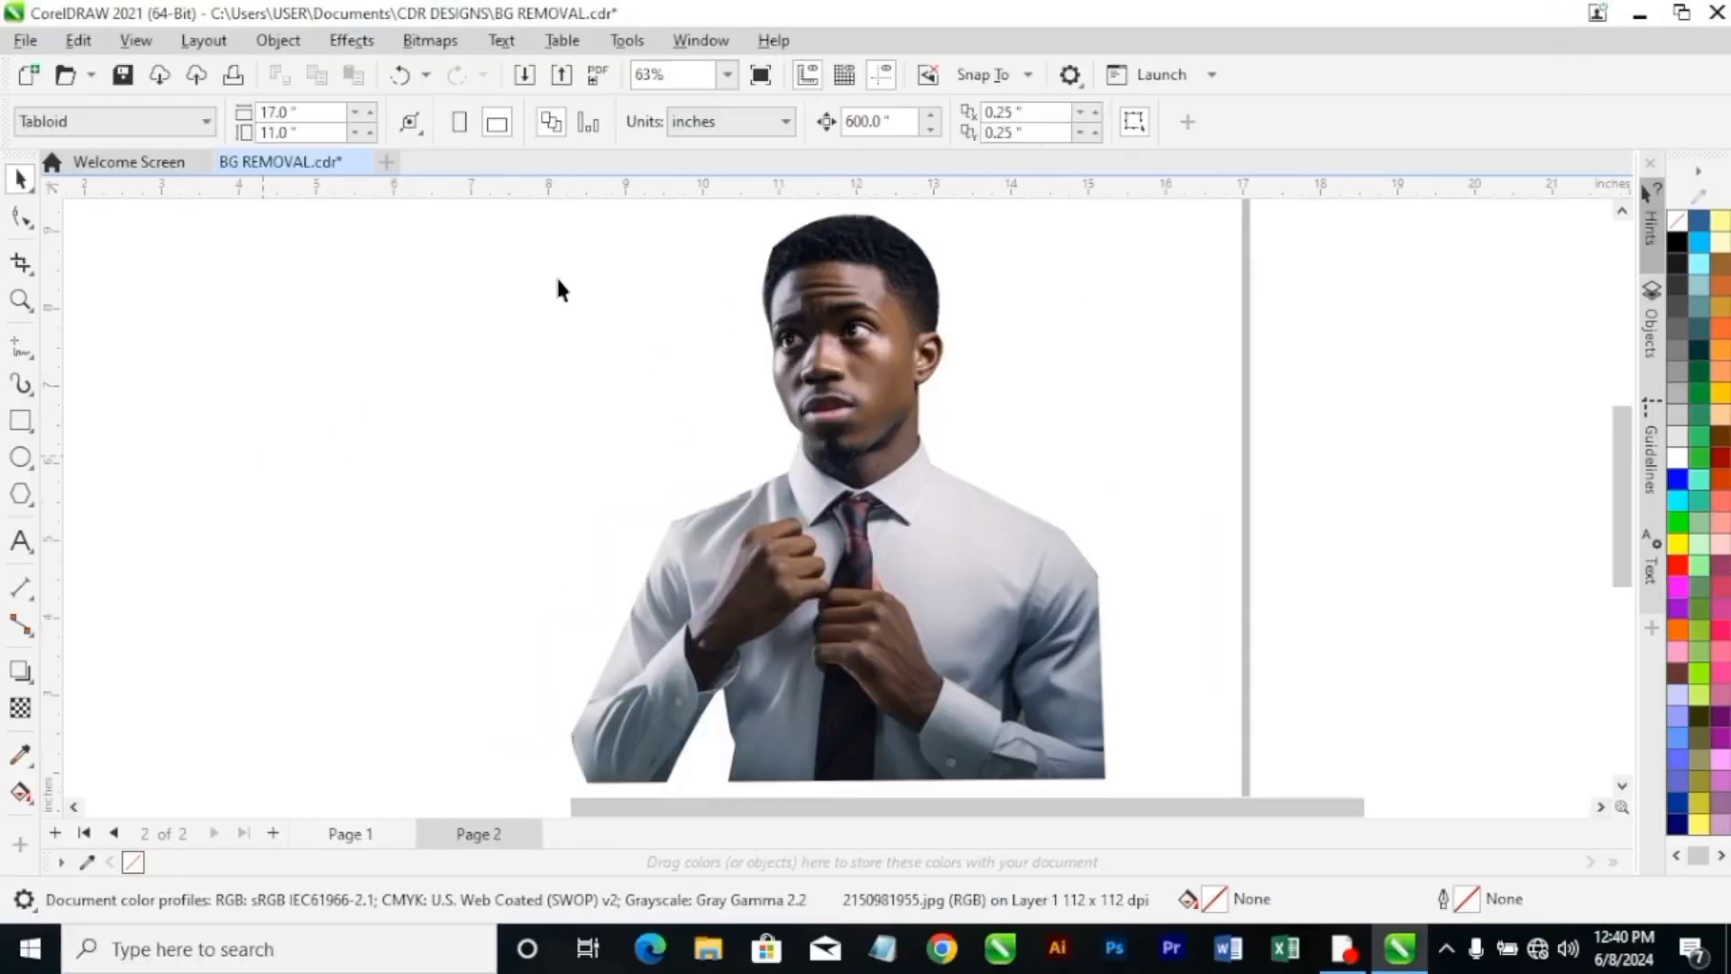
left_click(726, 76)
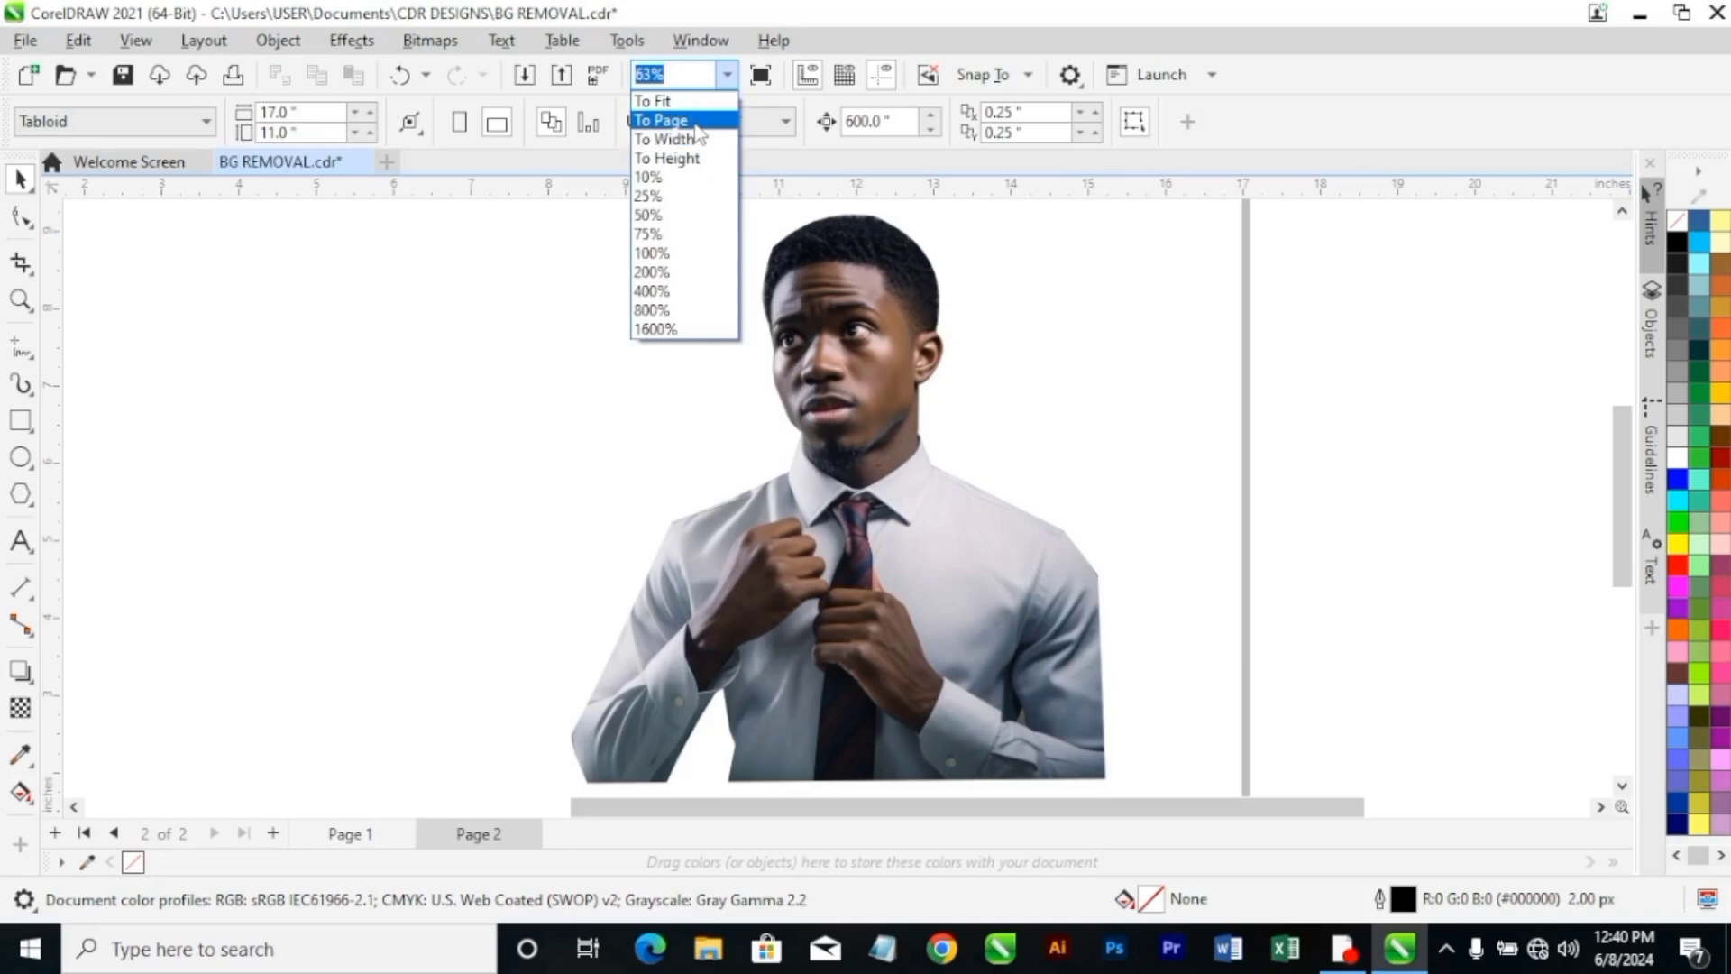
left_click(663, 120)
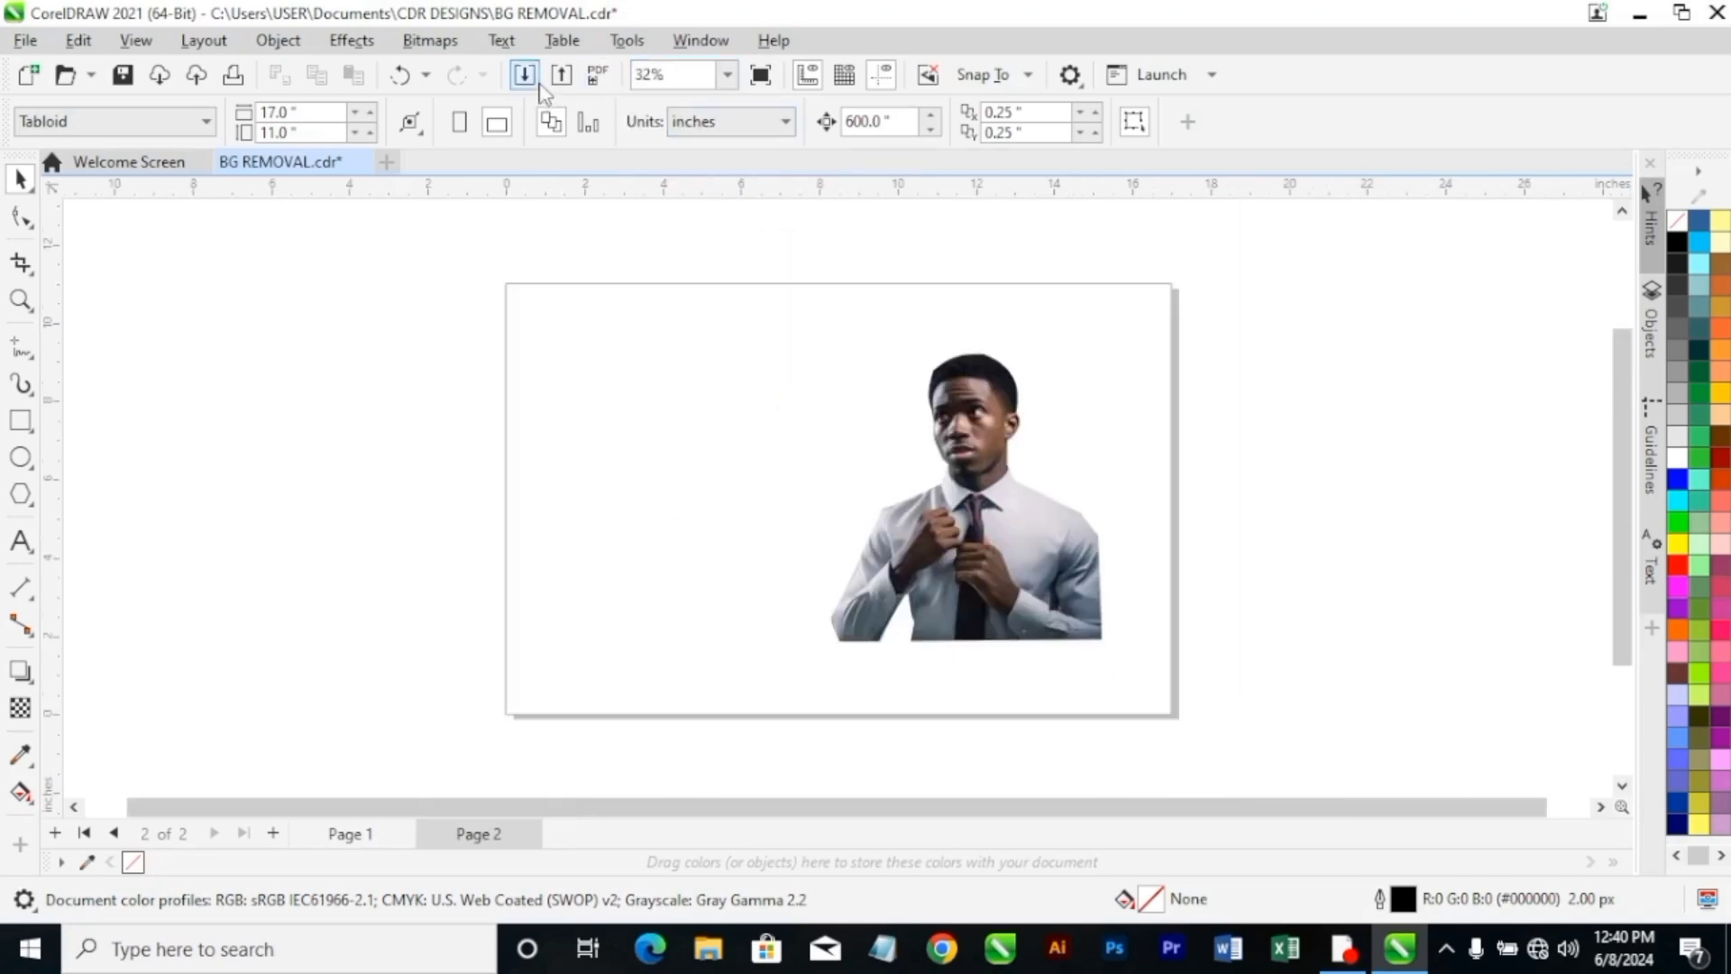
Import the original photo 2150981955.jpg at the centre of the page.
left_click(530, 79)
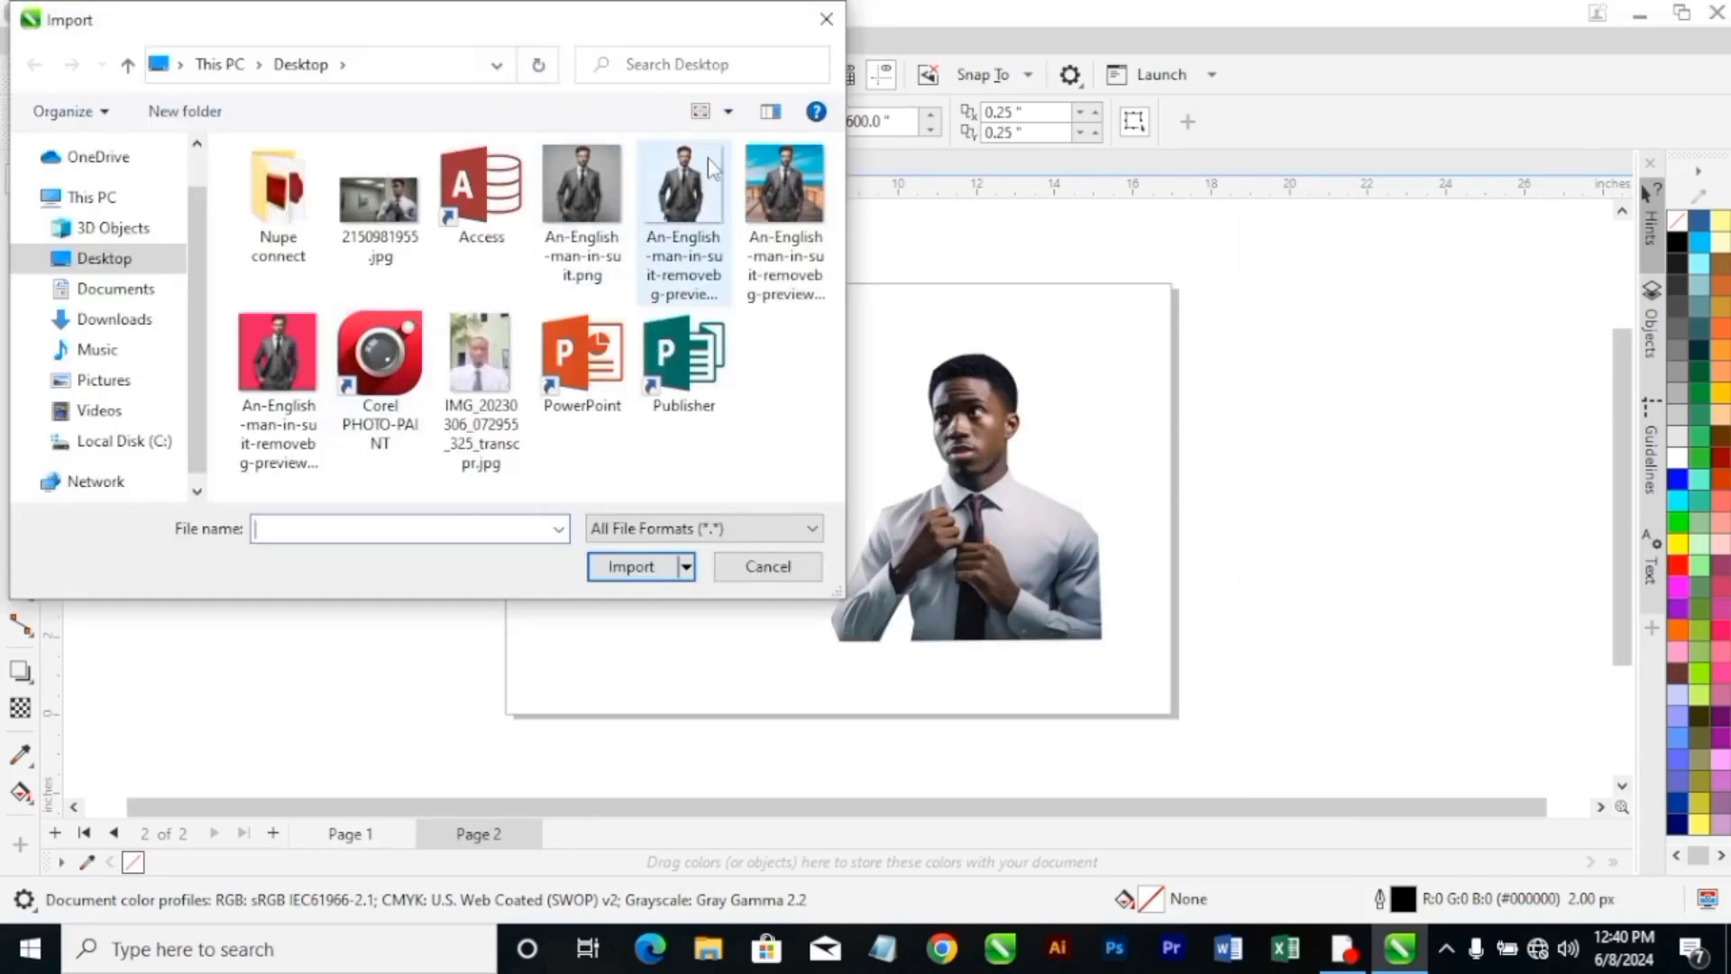
left_click(420, 255)
left_click(597, 566)
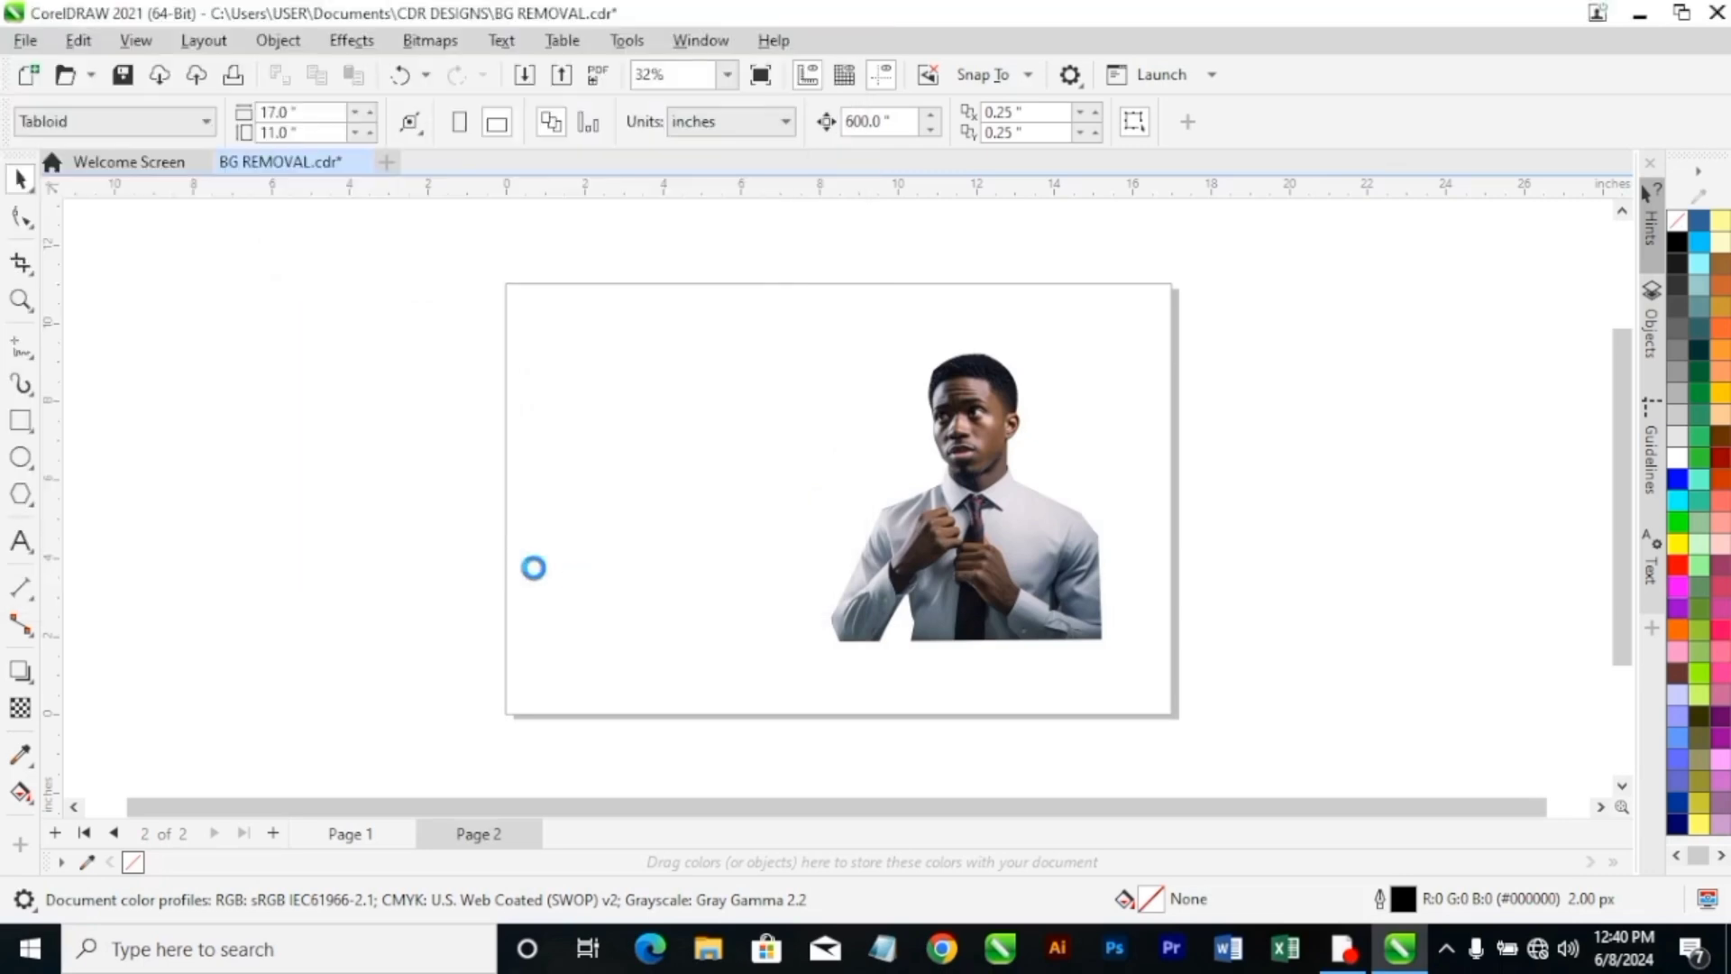
key("Return")
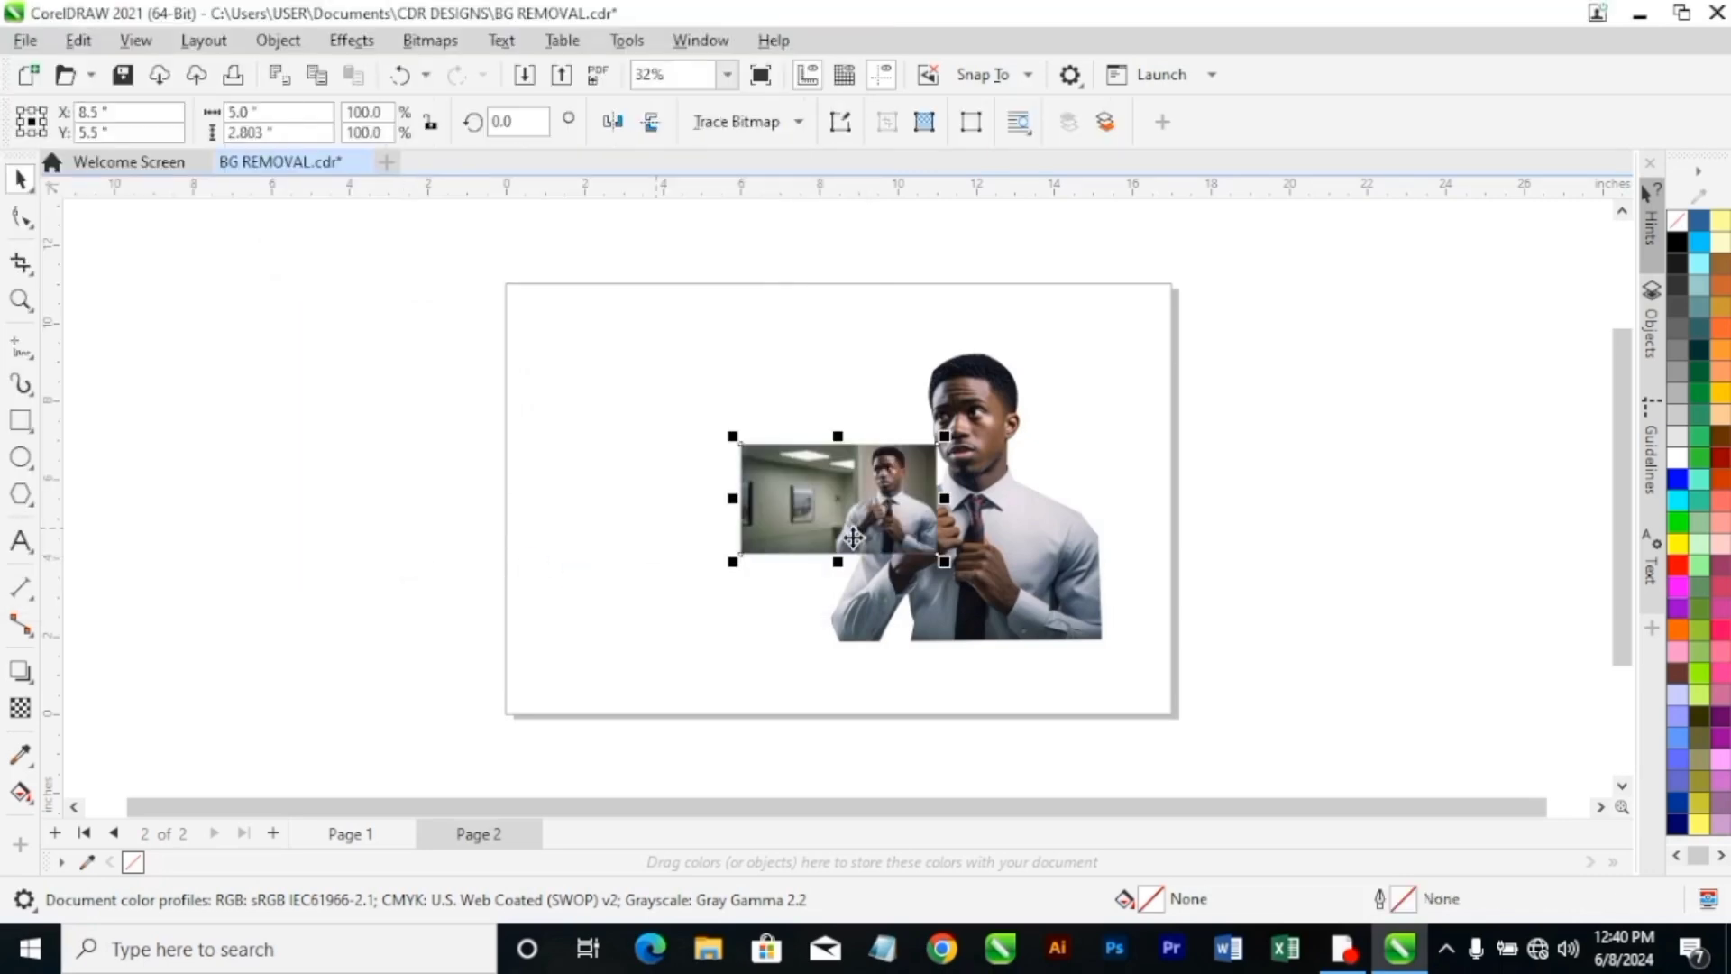
Enlarge the imported photo to about 11.7 in wide and place it beside the cutout for comparison.
left_click_drag(732, 561, 558, 656)
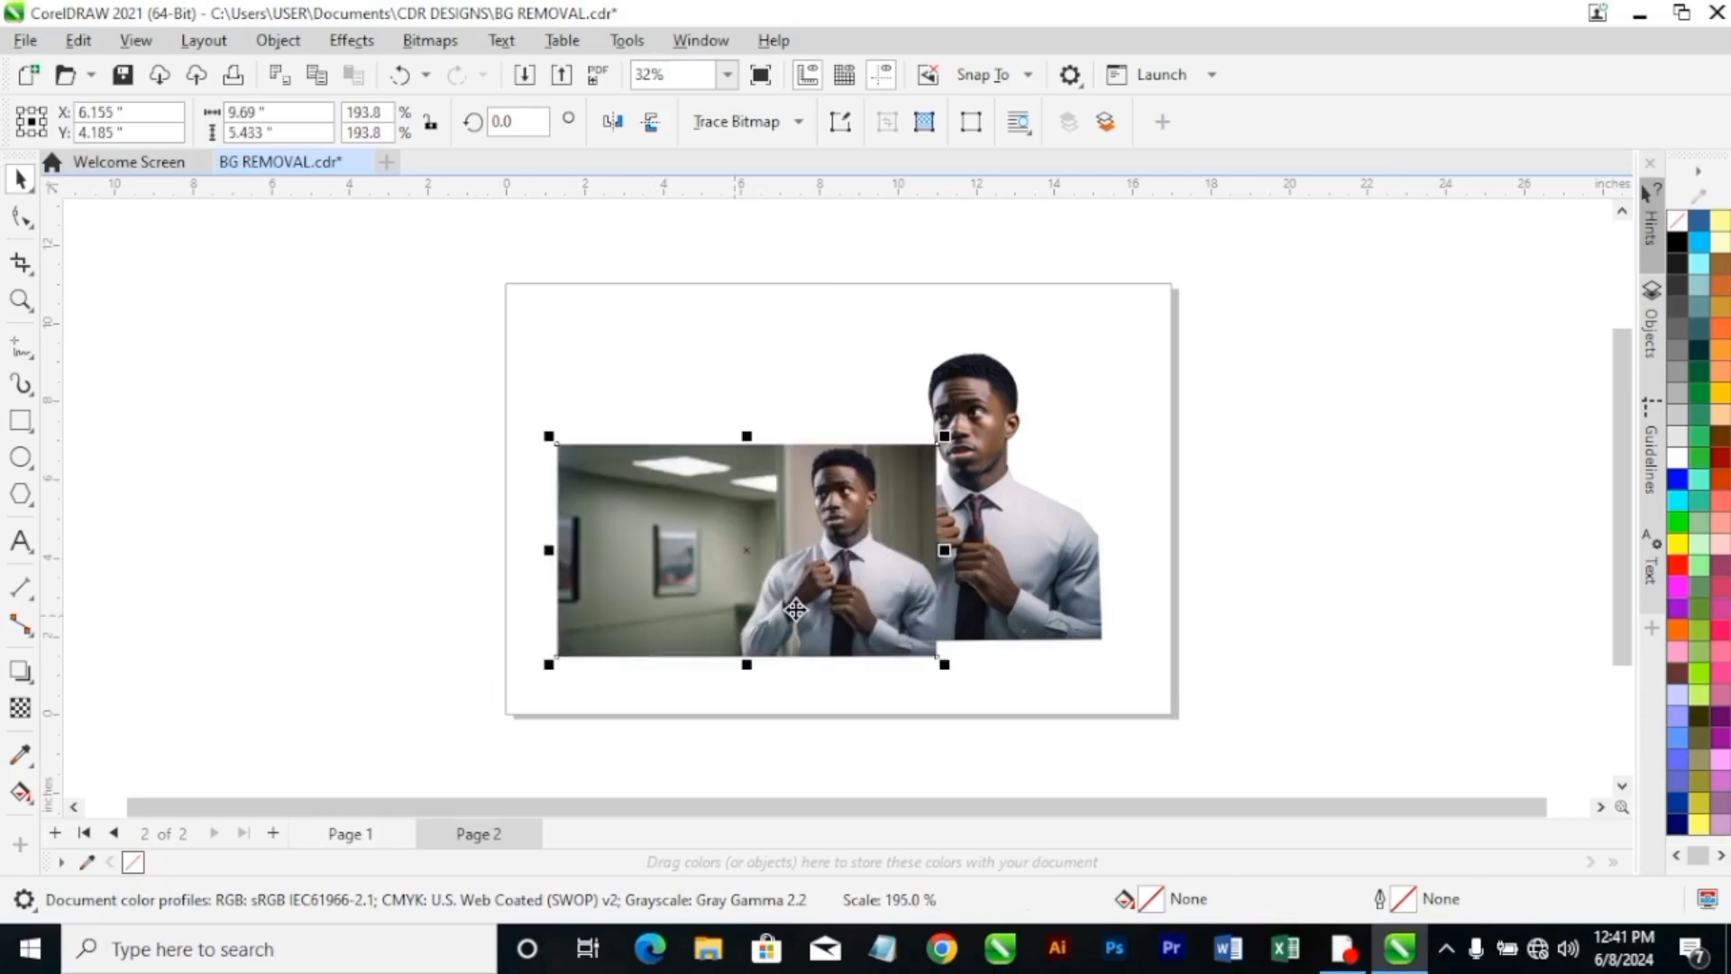
left_click_drag(608, 550, 588, 518)
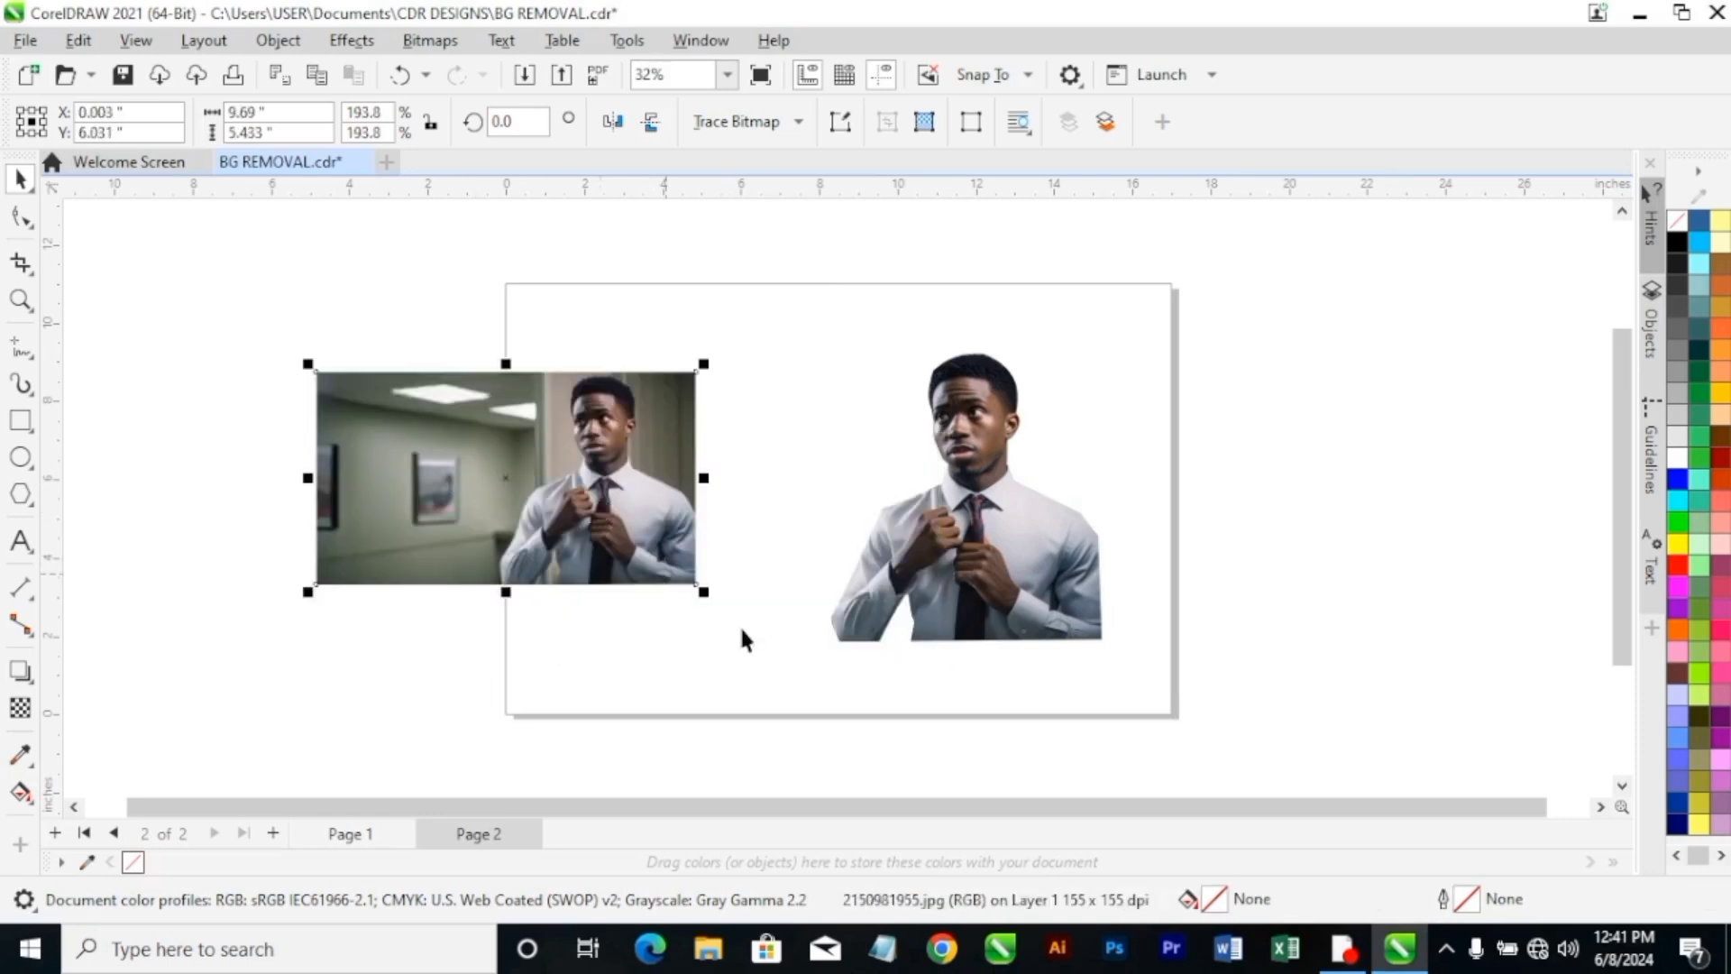
left_click_drag(705, 592, 783, 637)
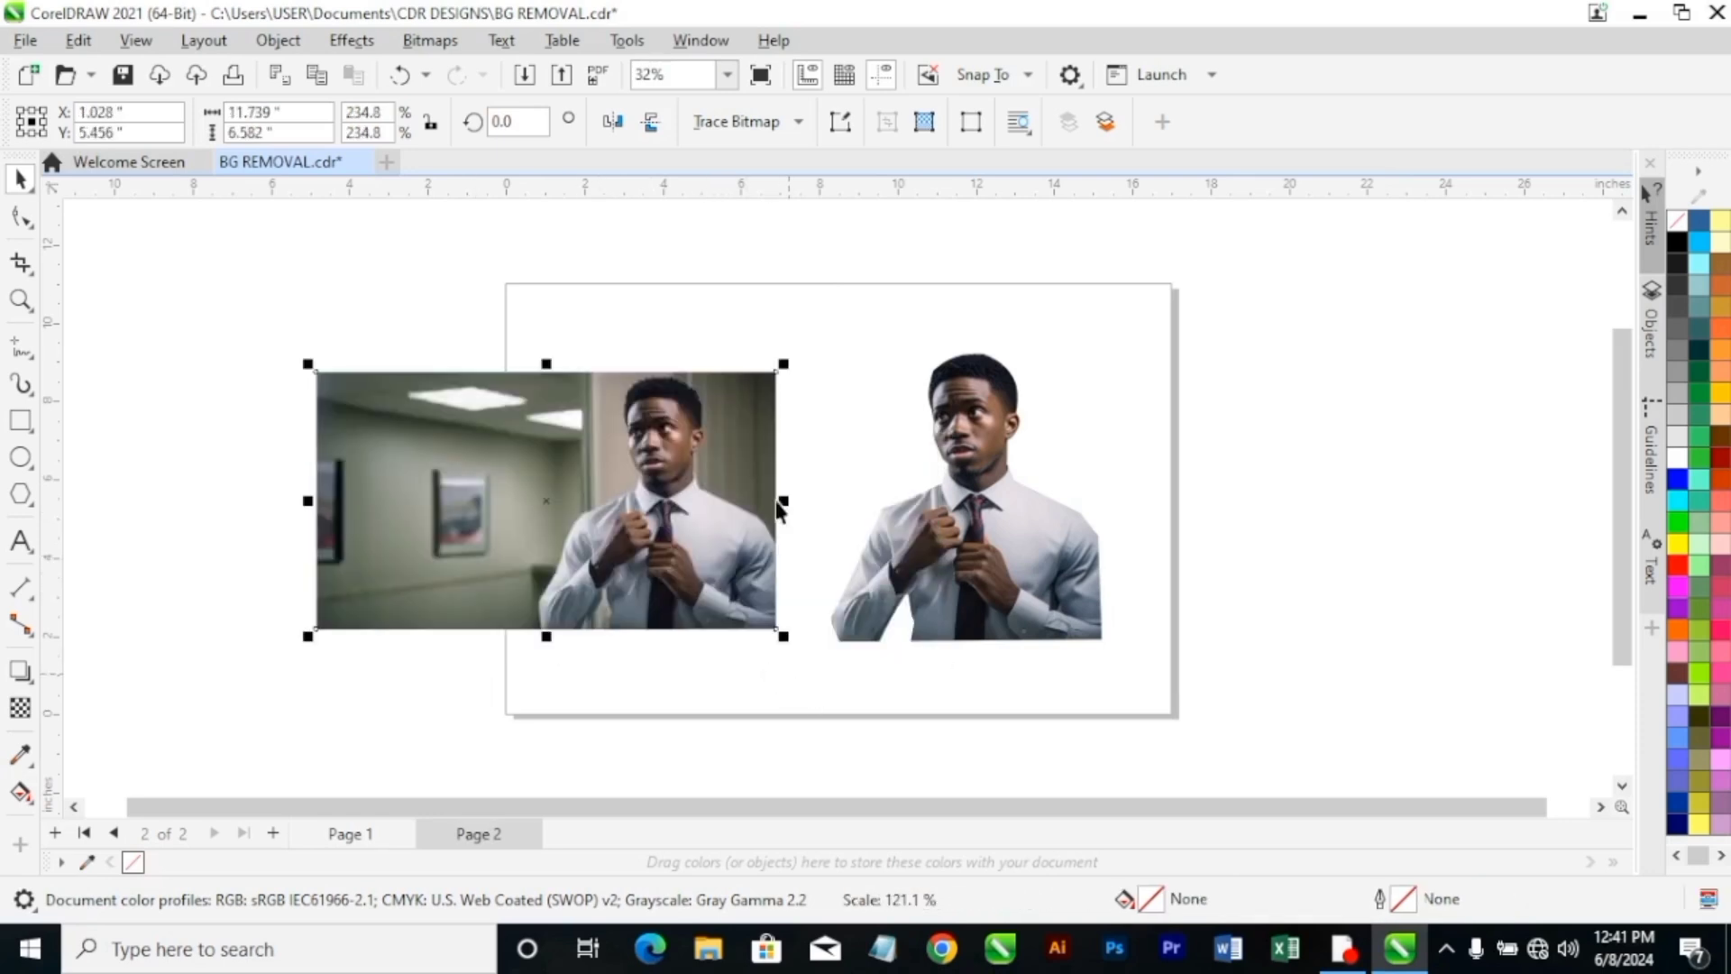
Inspect the imported original photo up close and return to the whole-page view.
left_click(727, 74)
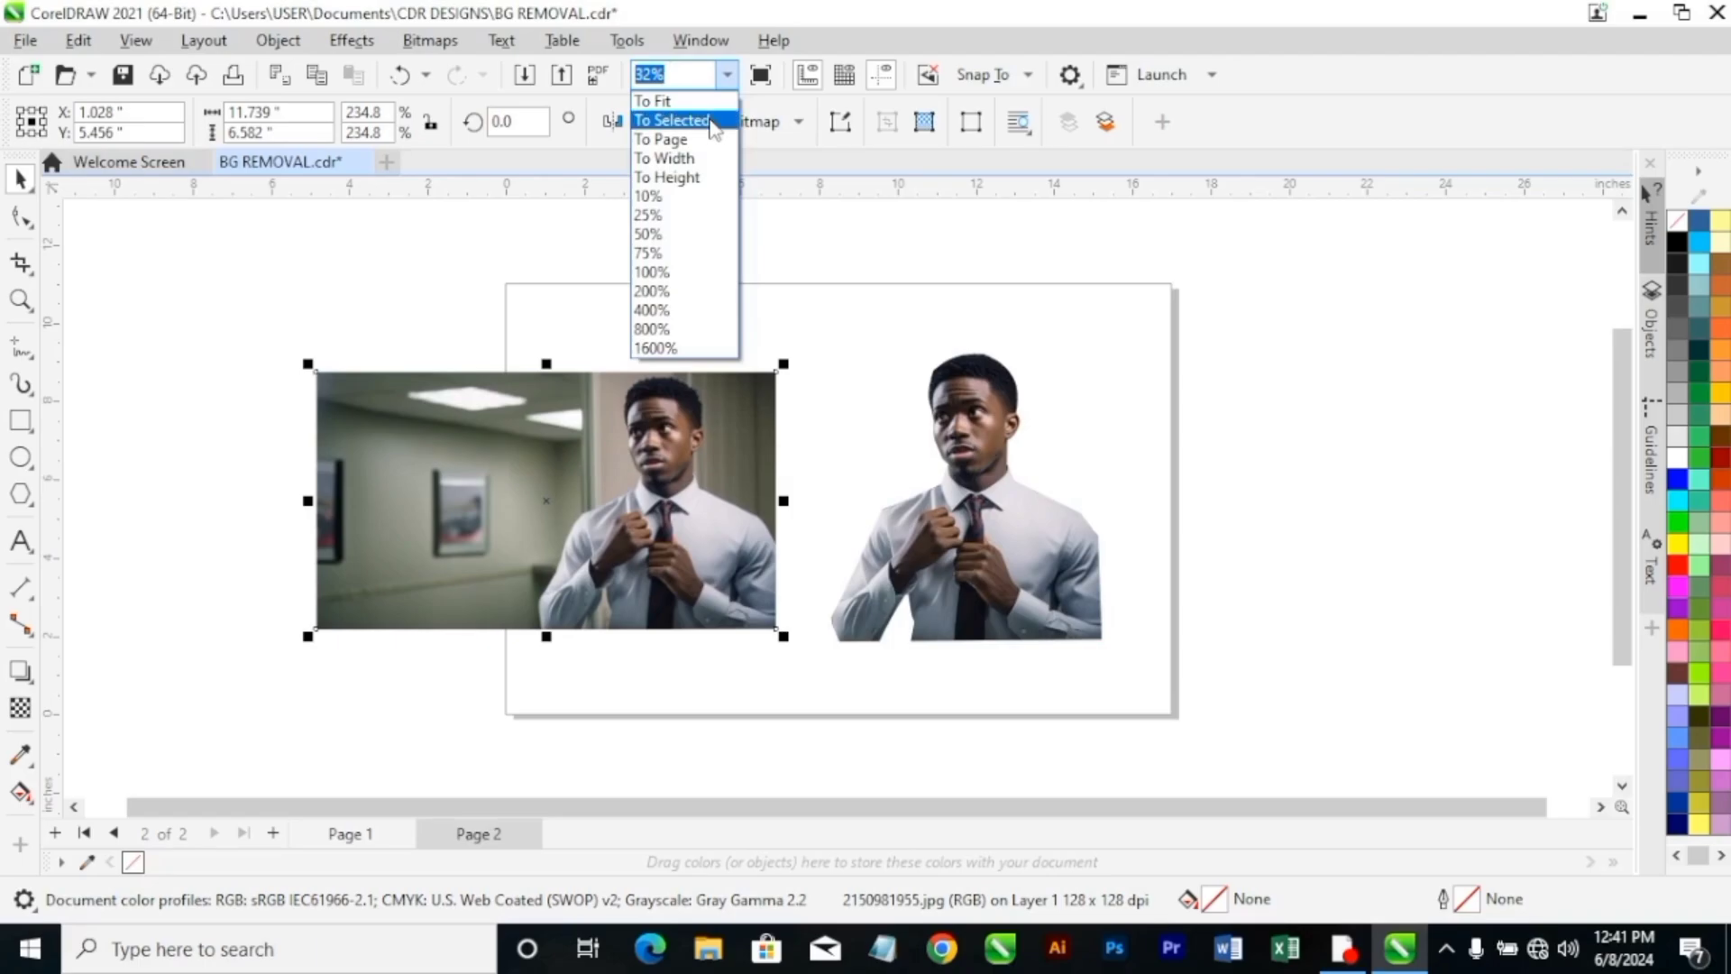
left_click(712, 115)
key("F9")
key("F9")
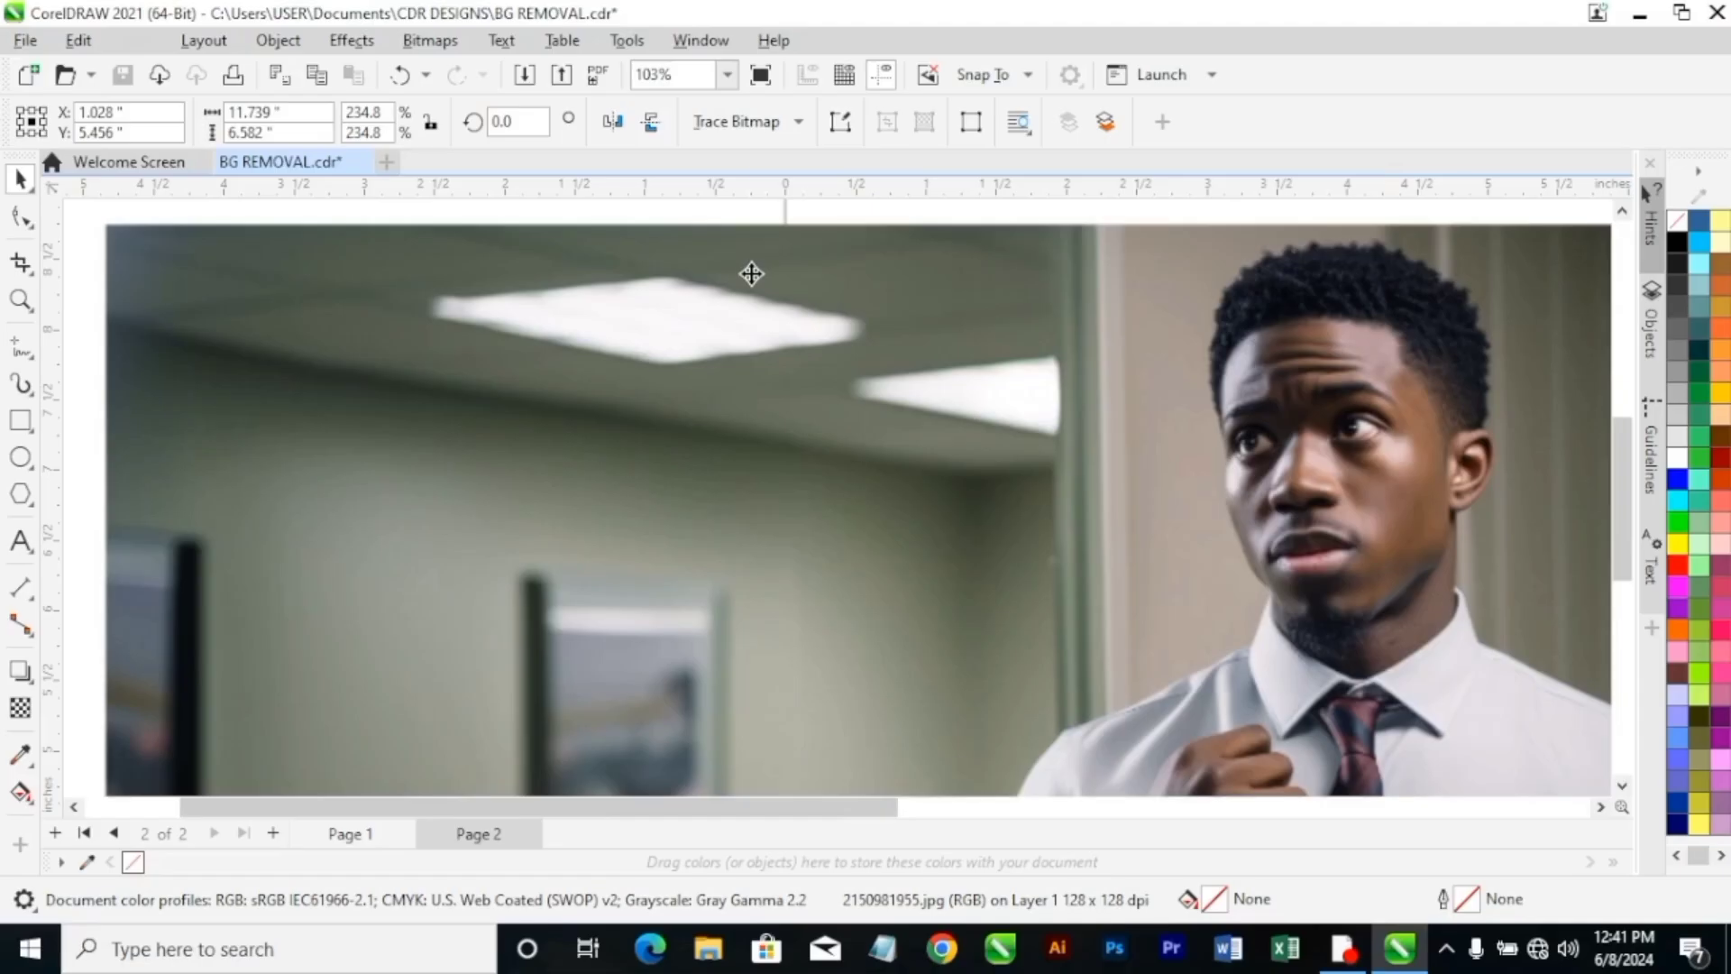
left_click(727, 74)
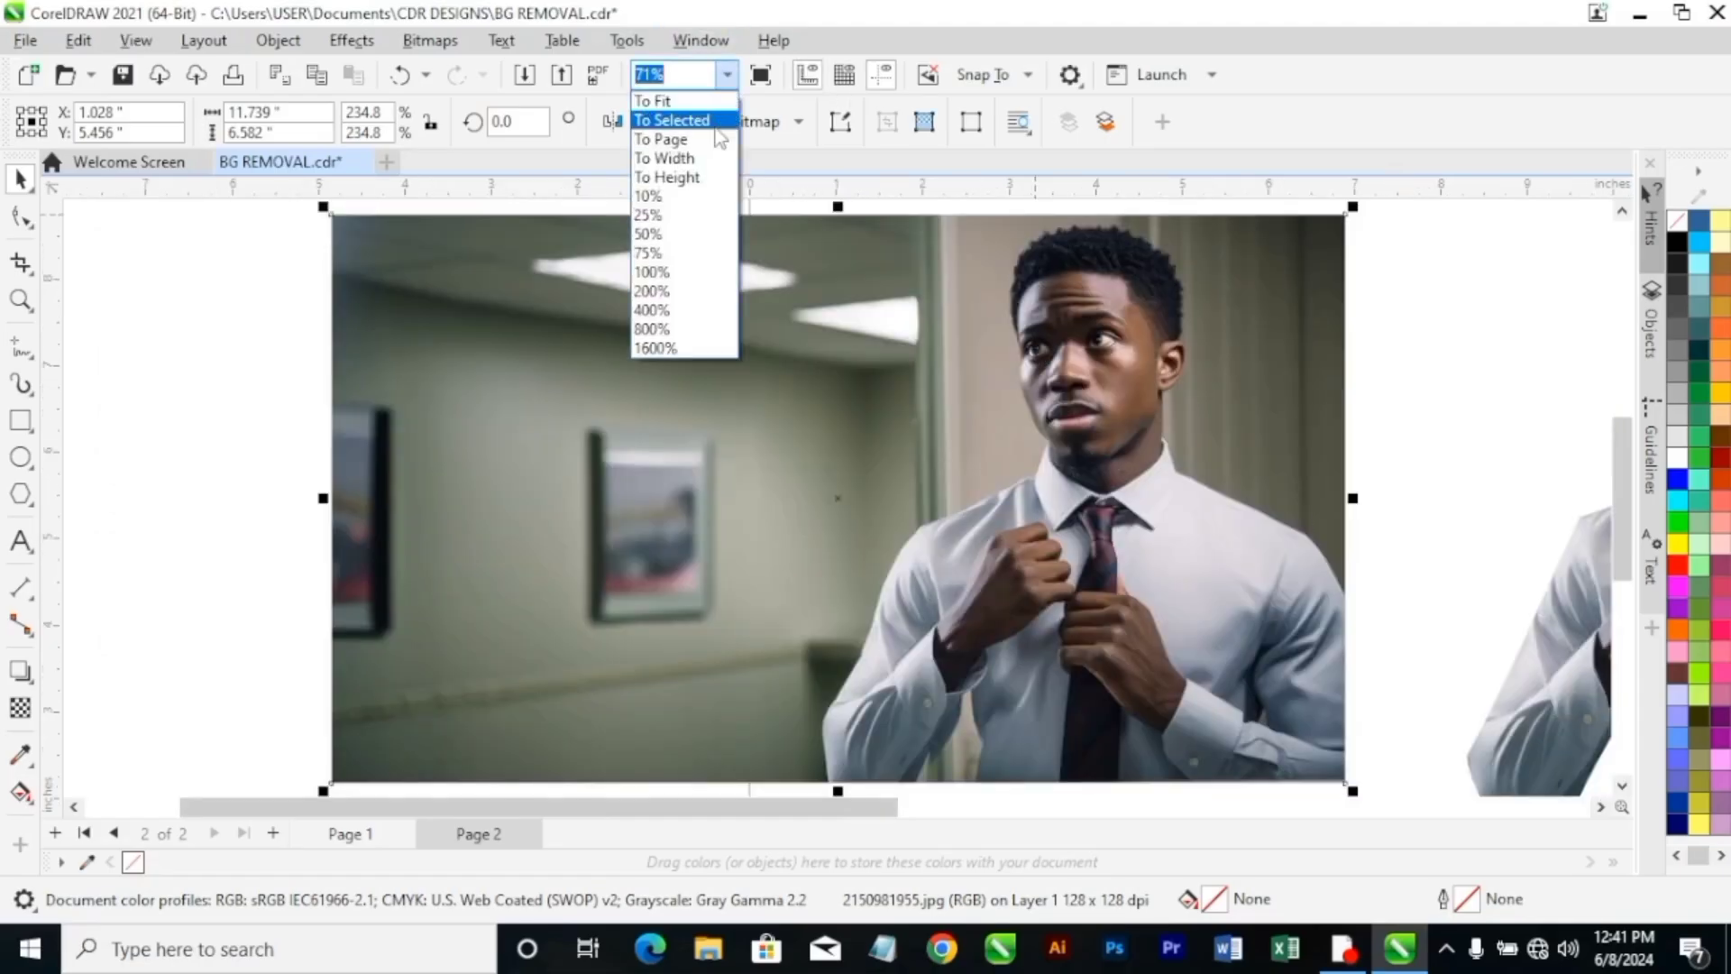
left_click(704, 139)
Reshape the cutout's hair outline at the upper-left node, moving the node slightly inward and adjusting both its handles to round the corner.
left_click(970, 507)
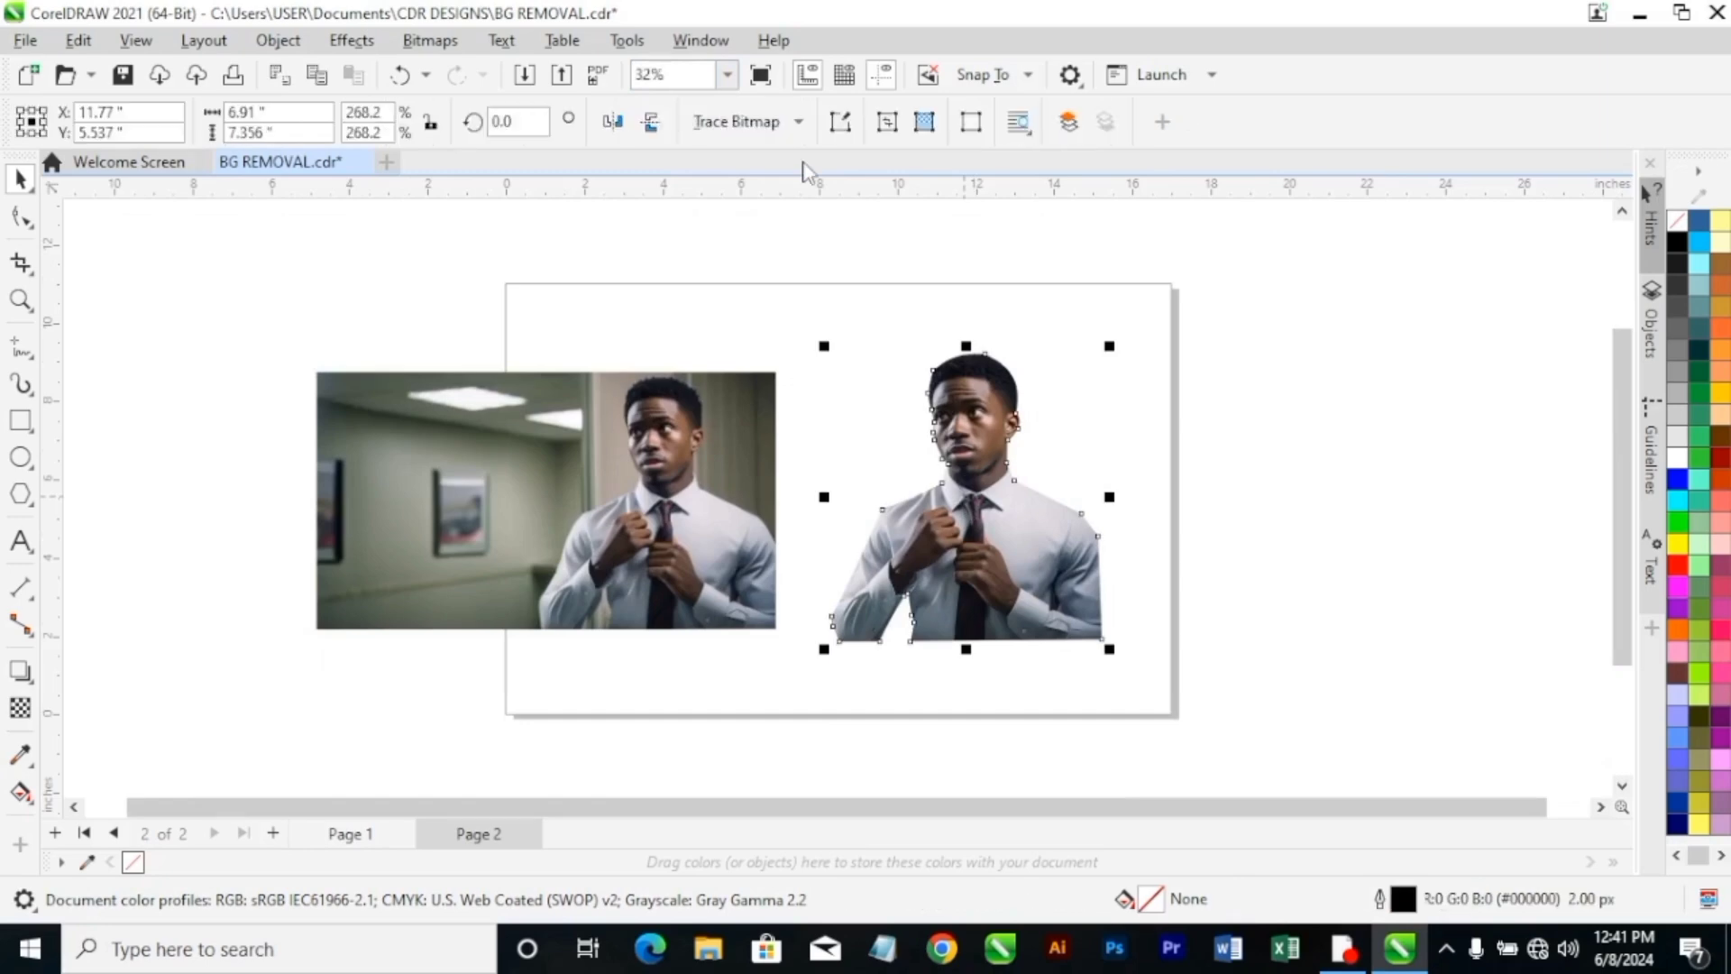
left_click(727, 74)
left_click(672, 120)
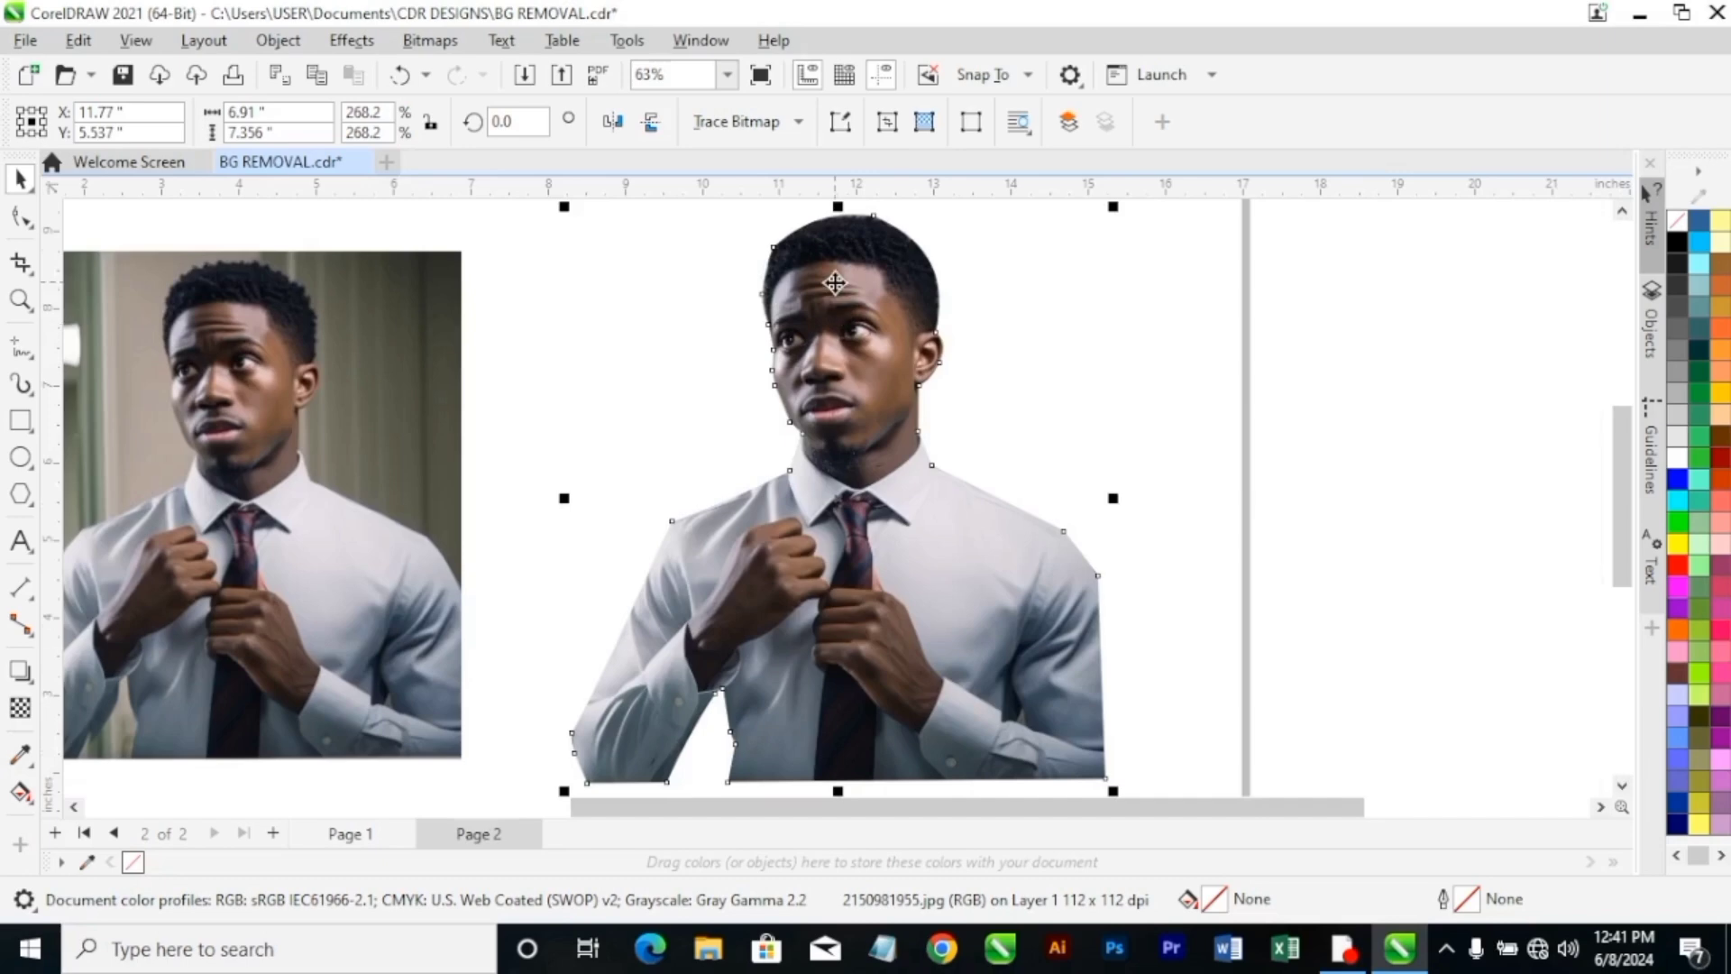
scroll(848, 183, "up", 1)
scroll(1634, 224, "up", 3)
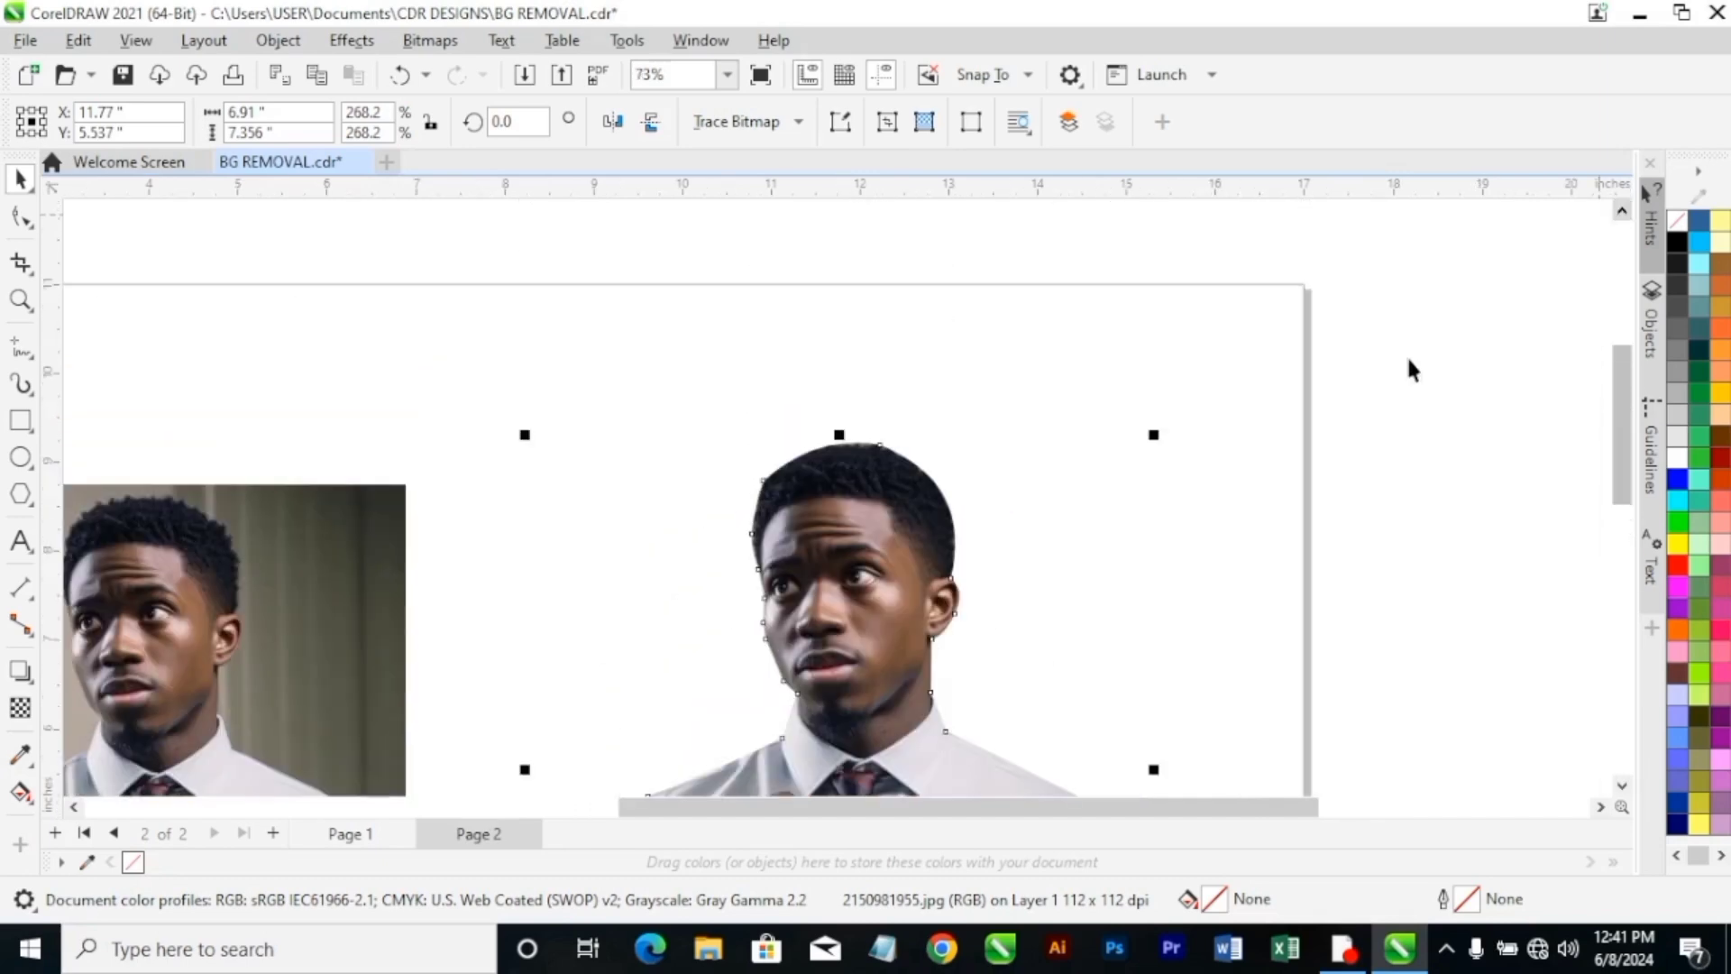
scroll(769, 571, "up", 4)
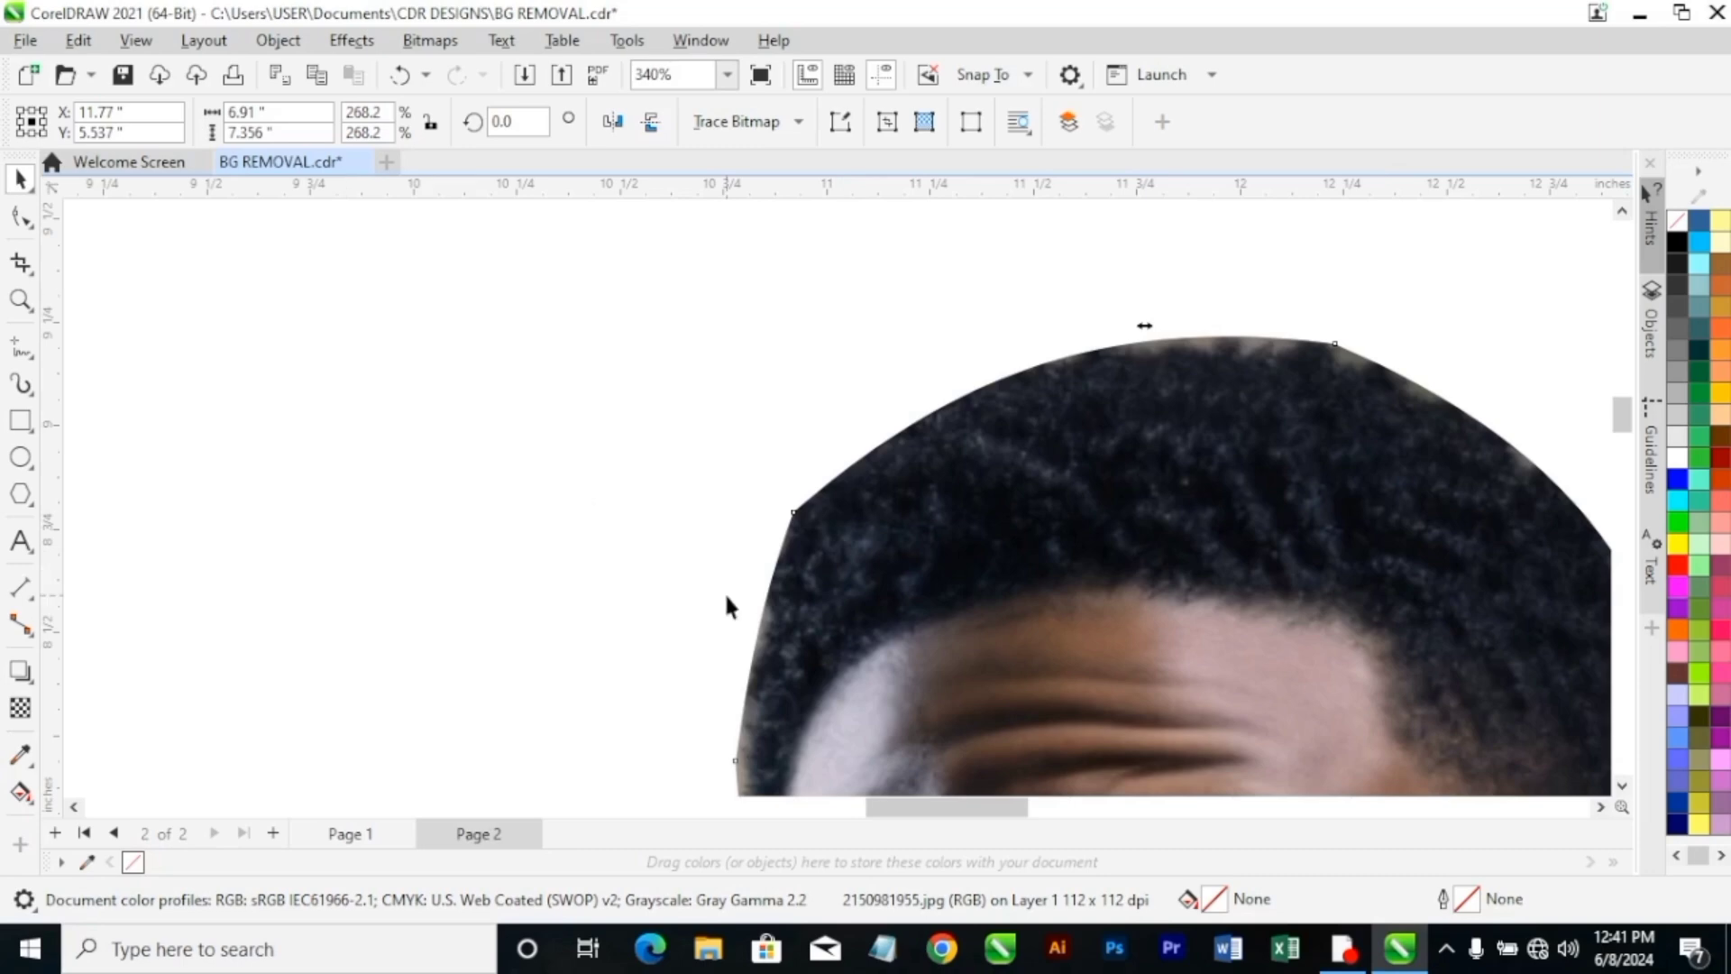
key("XF86AudioMute")
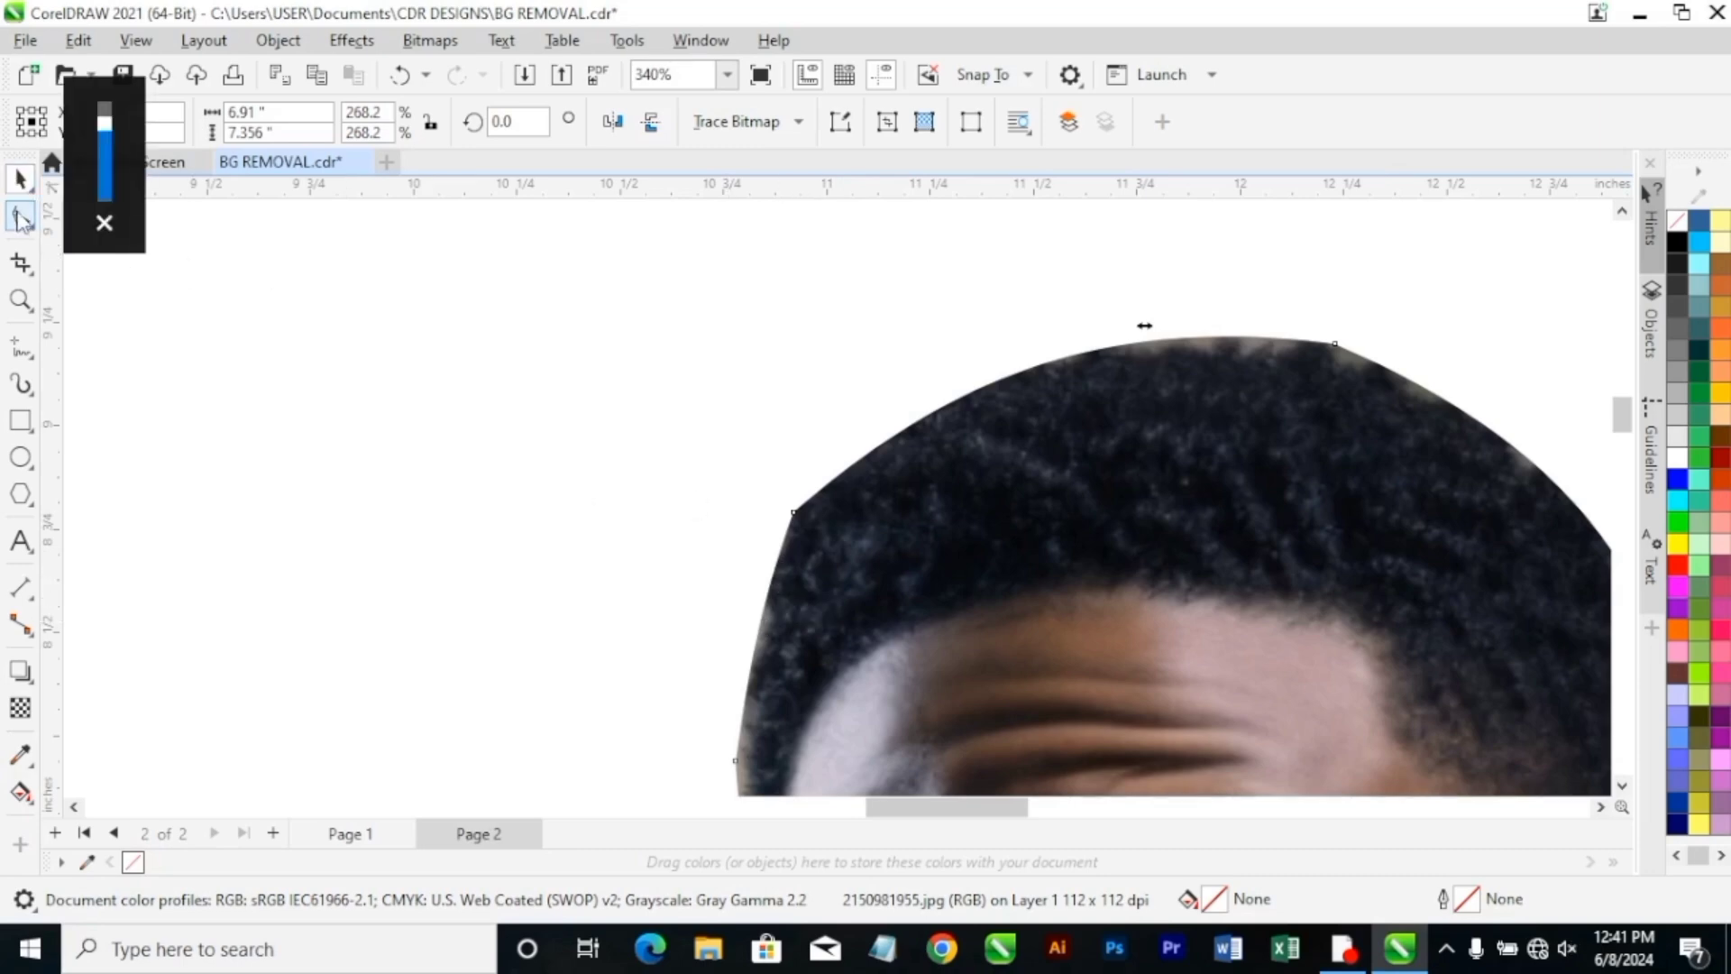
left_click(21, 218)
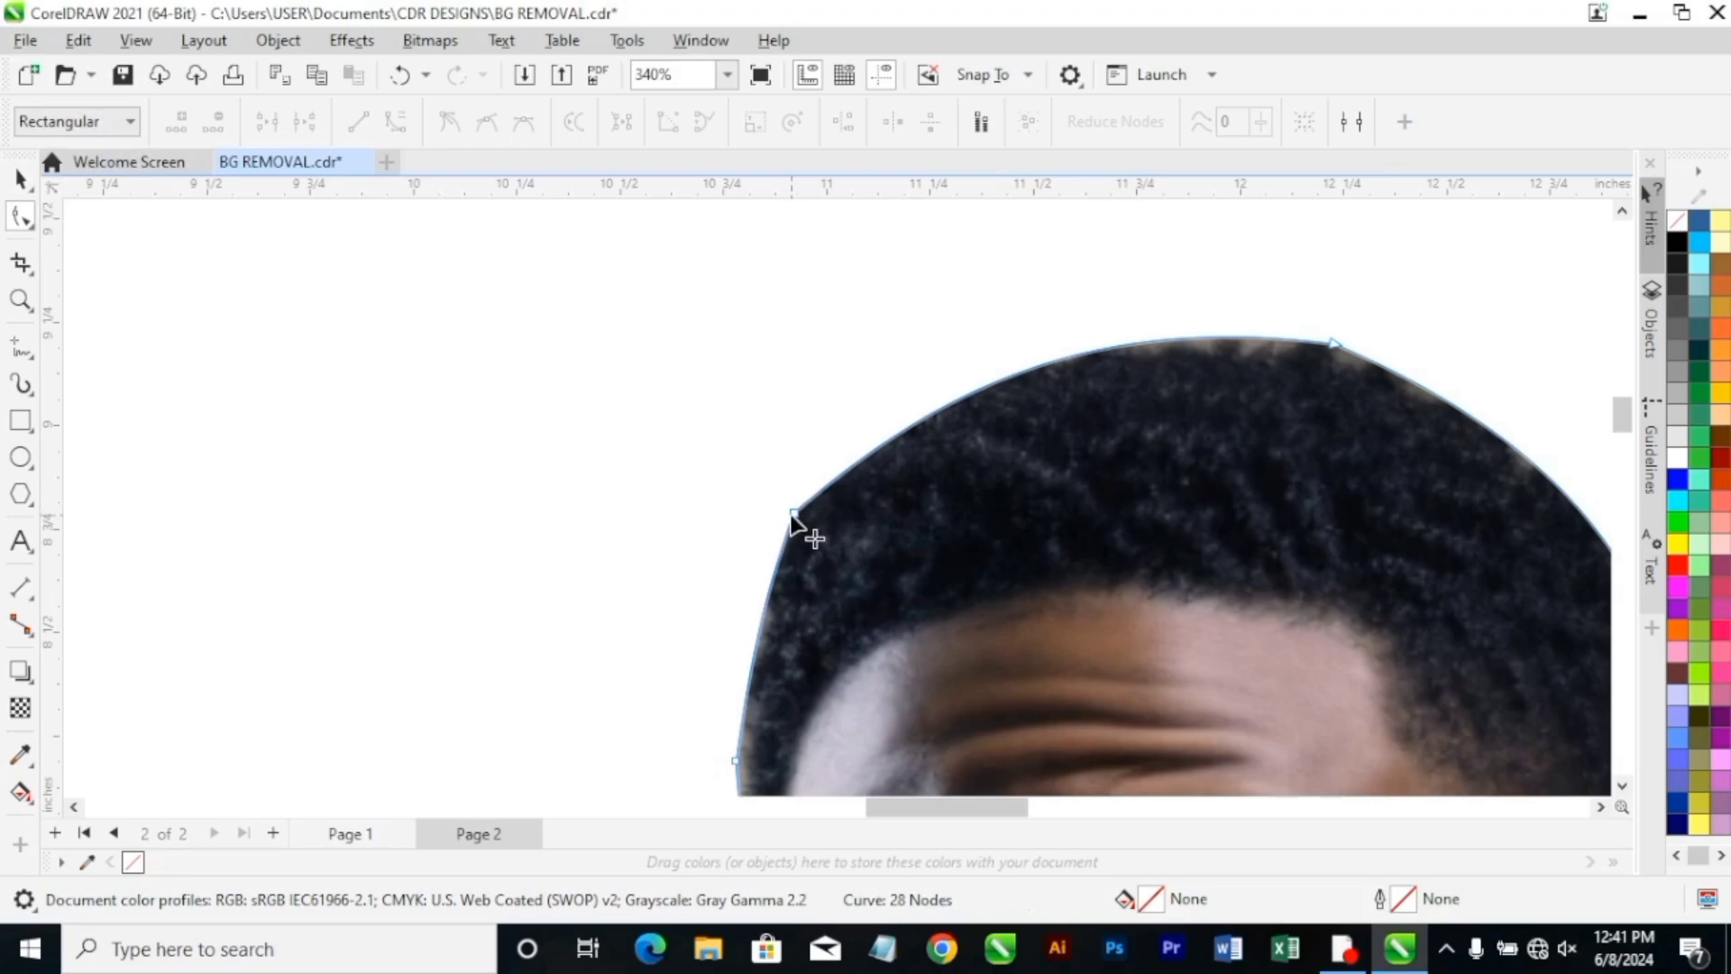
left_click(794, 514)
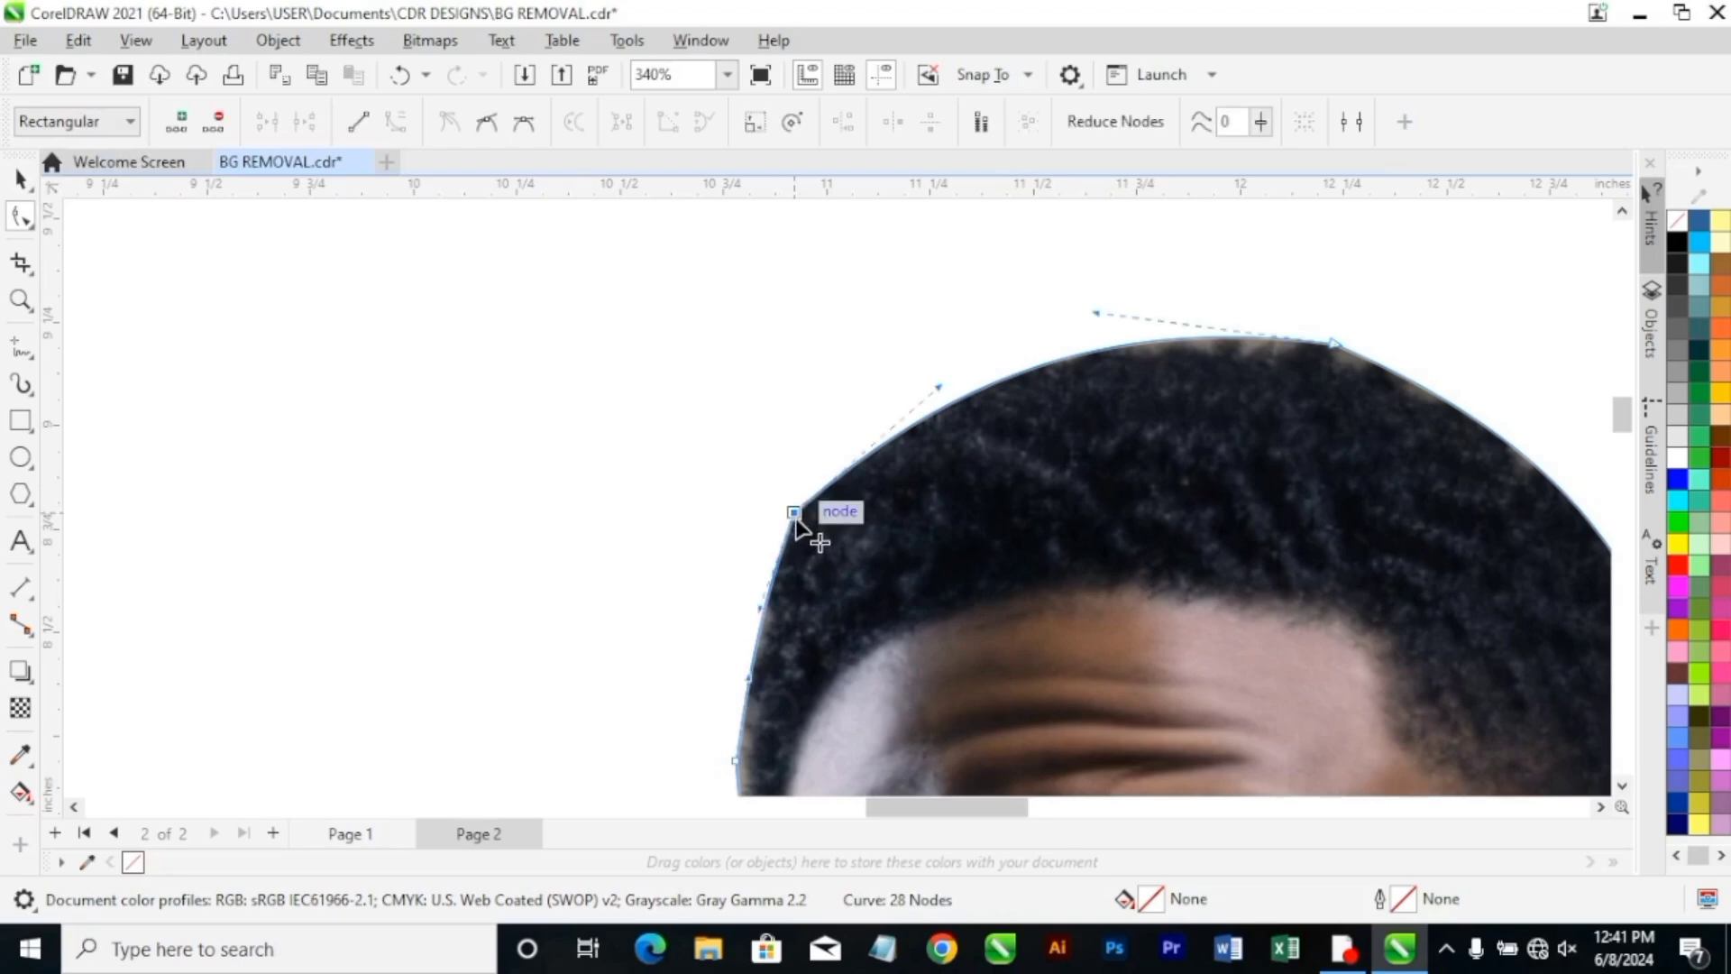
left_click_drag(795, 516, 796, 532)
left_click_drag(938, 411, 873, 443)
left_click_drag(771, 627, 748, 632)
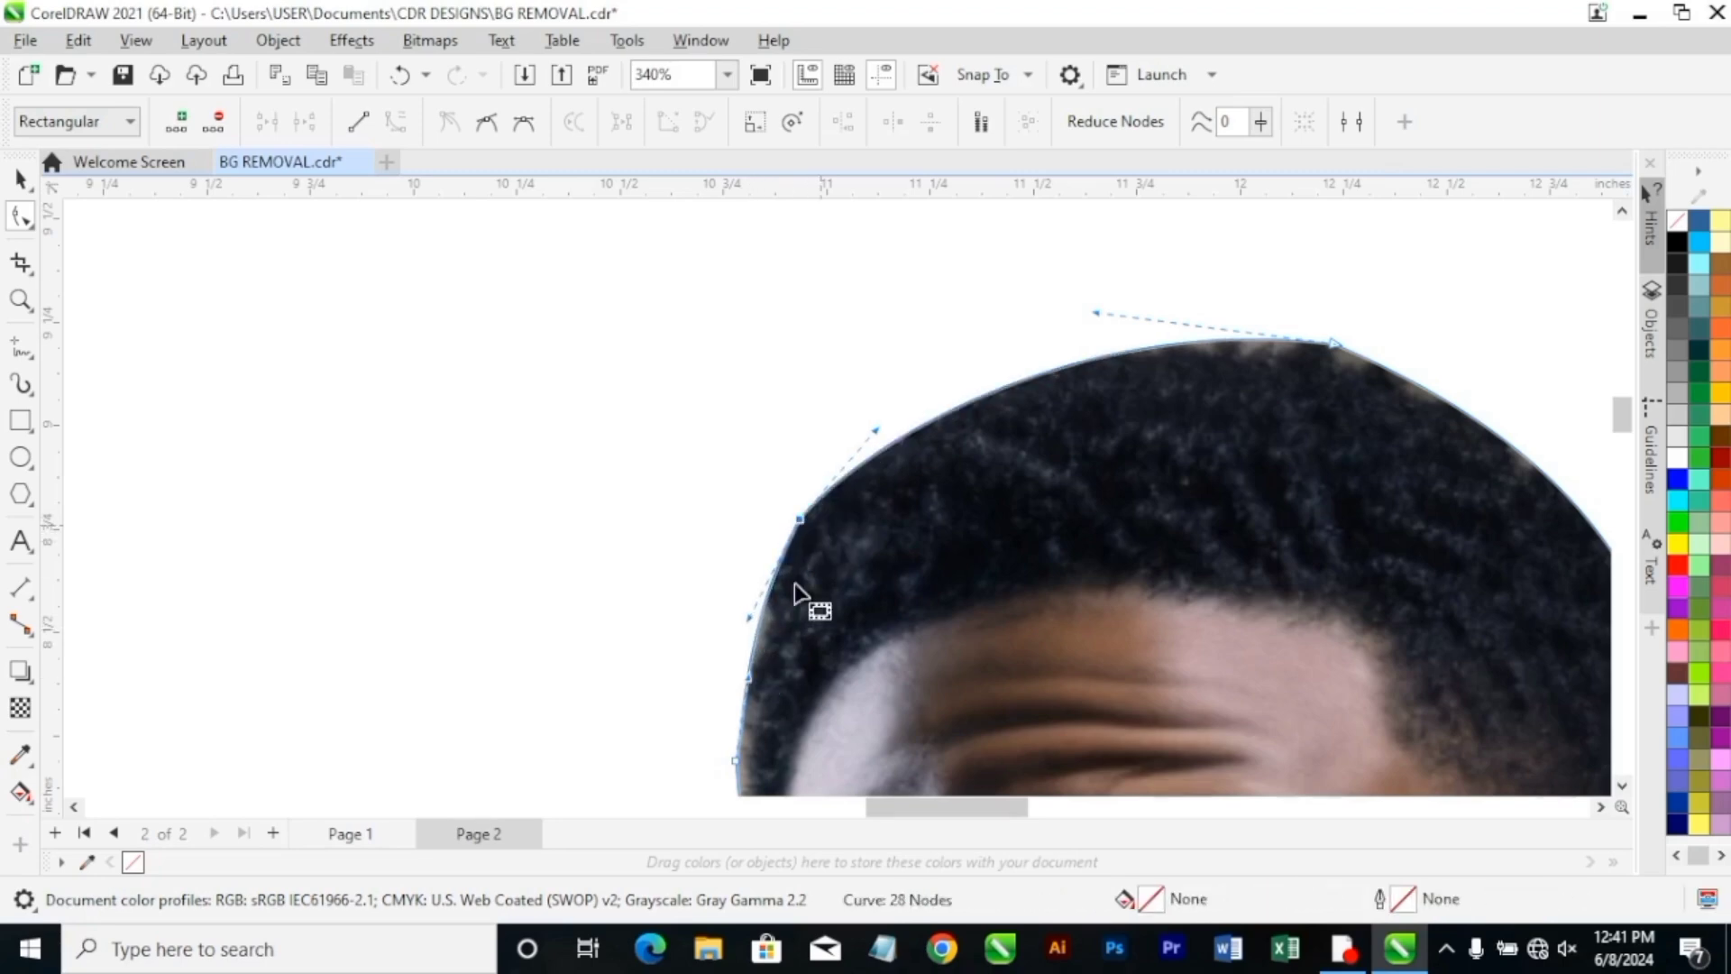
Refine the boundary node at the top of the hair, where background remains along the edge.
scroll(803, 622, "down", 3)
scroll(988, 662, "down", 1)
scroll(1006, 636, "up", 5)
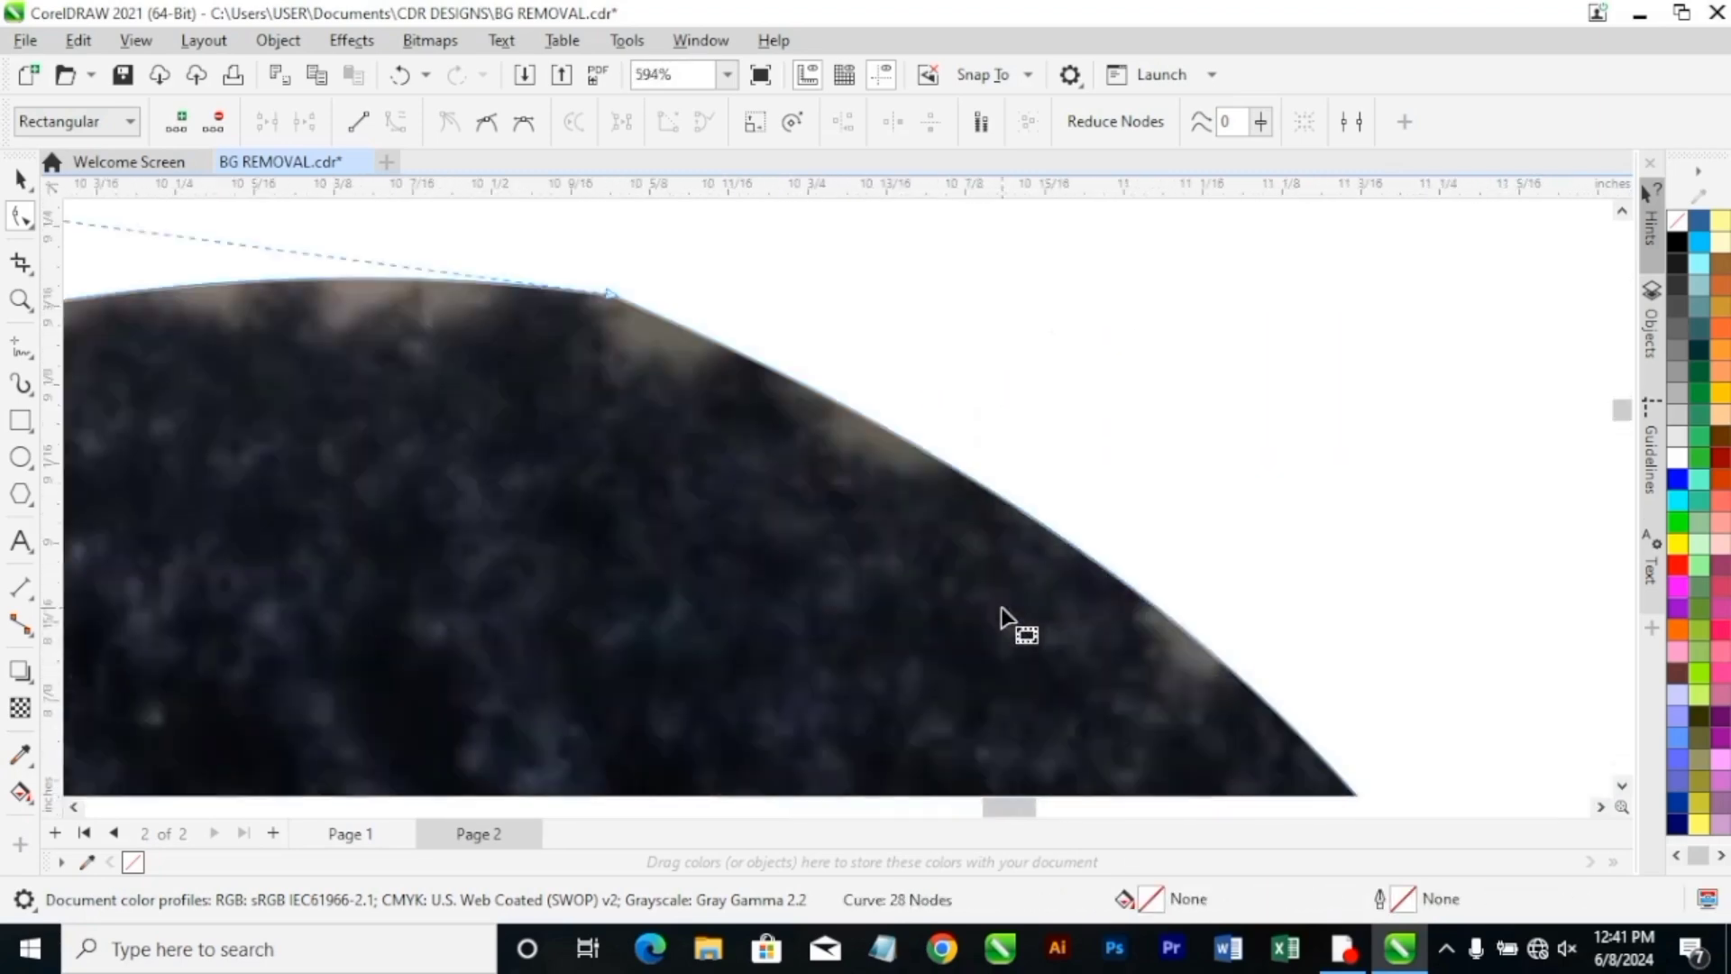
left_click(649, 299)
scroll(727, 356, "down", 7)
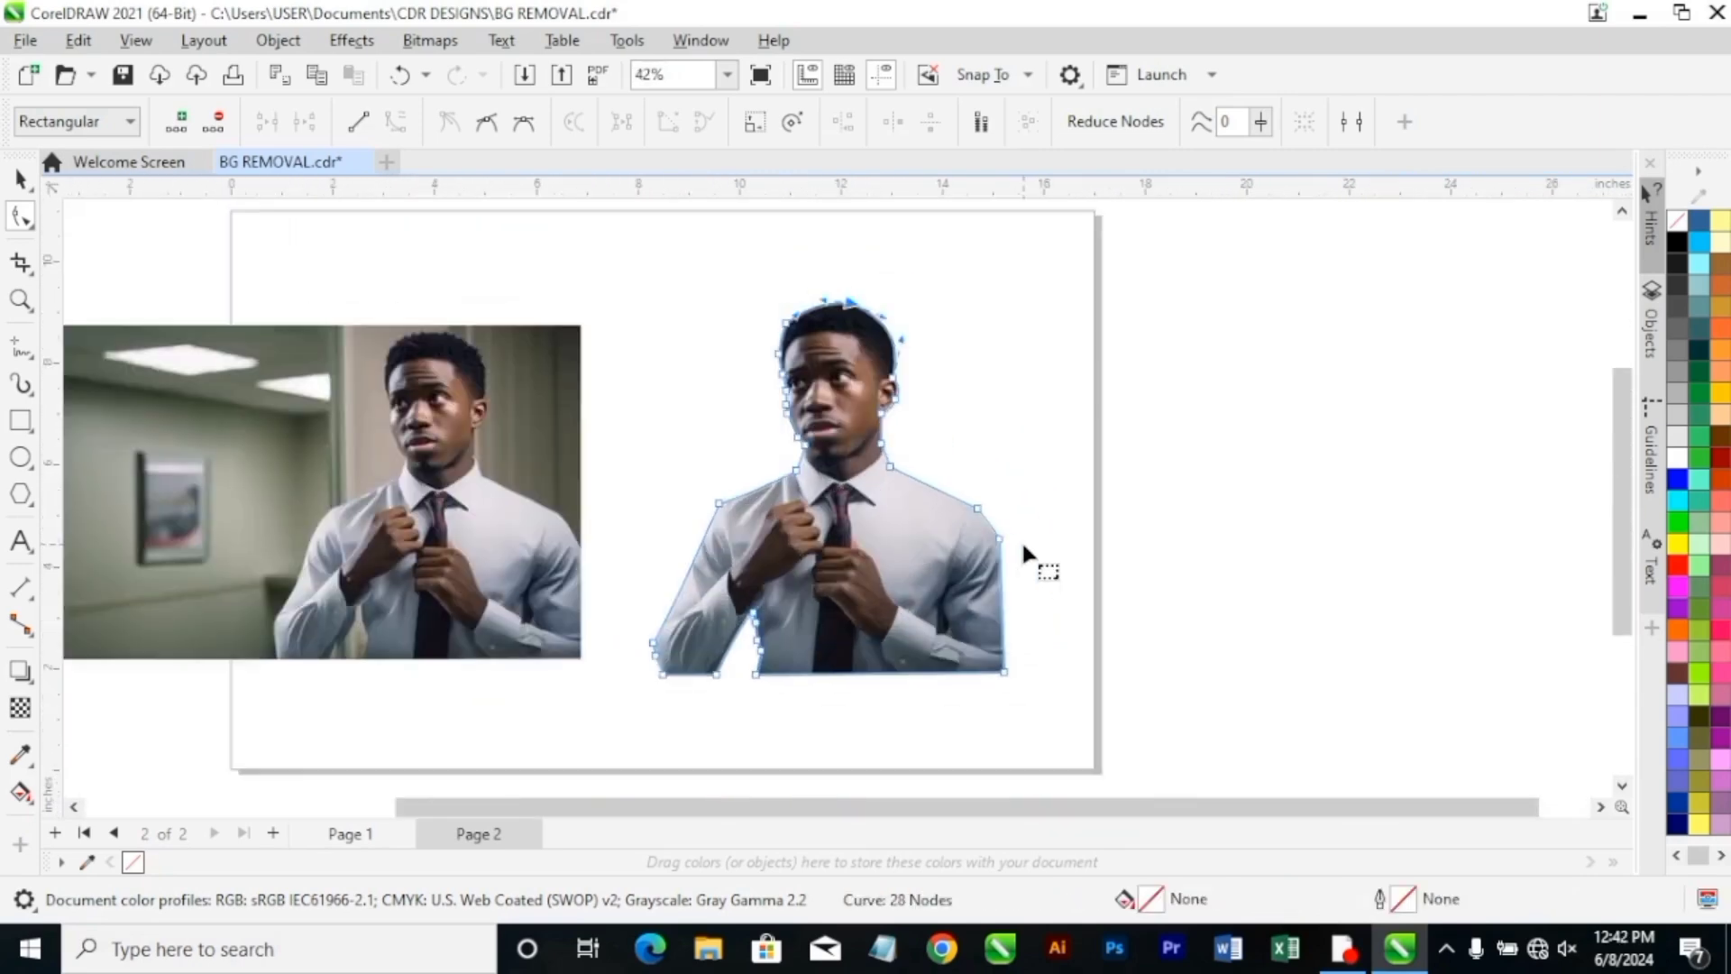
Bend the short shoulder segment outward by adjusting the handle of the node at the shoulder's outer edge.
scroll(1025, 555, "up", 5)
left_click(930, 541)
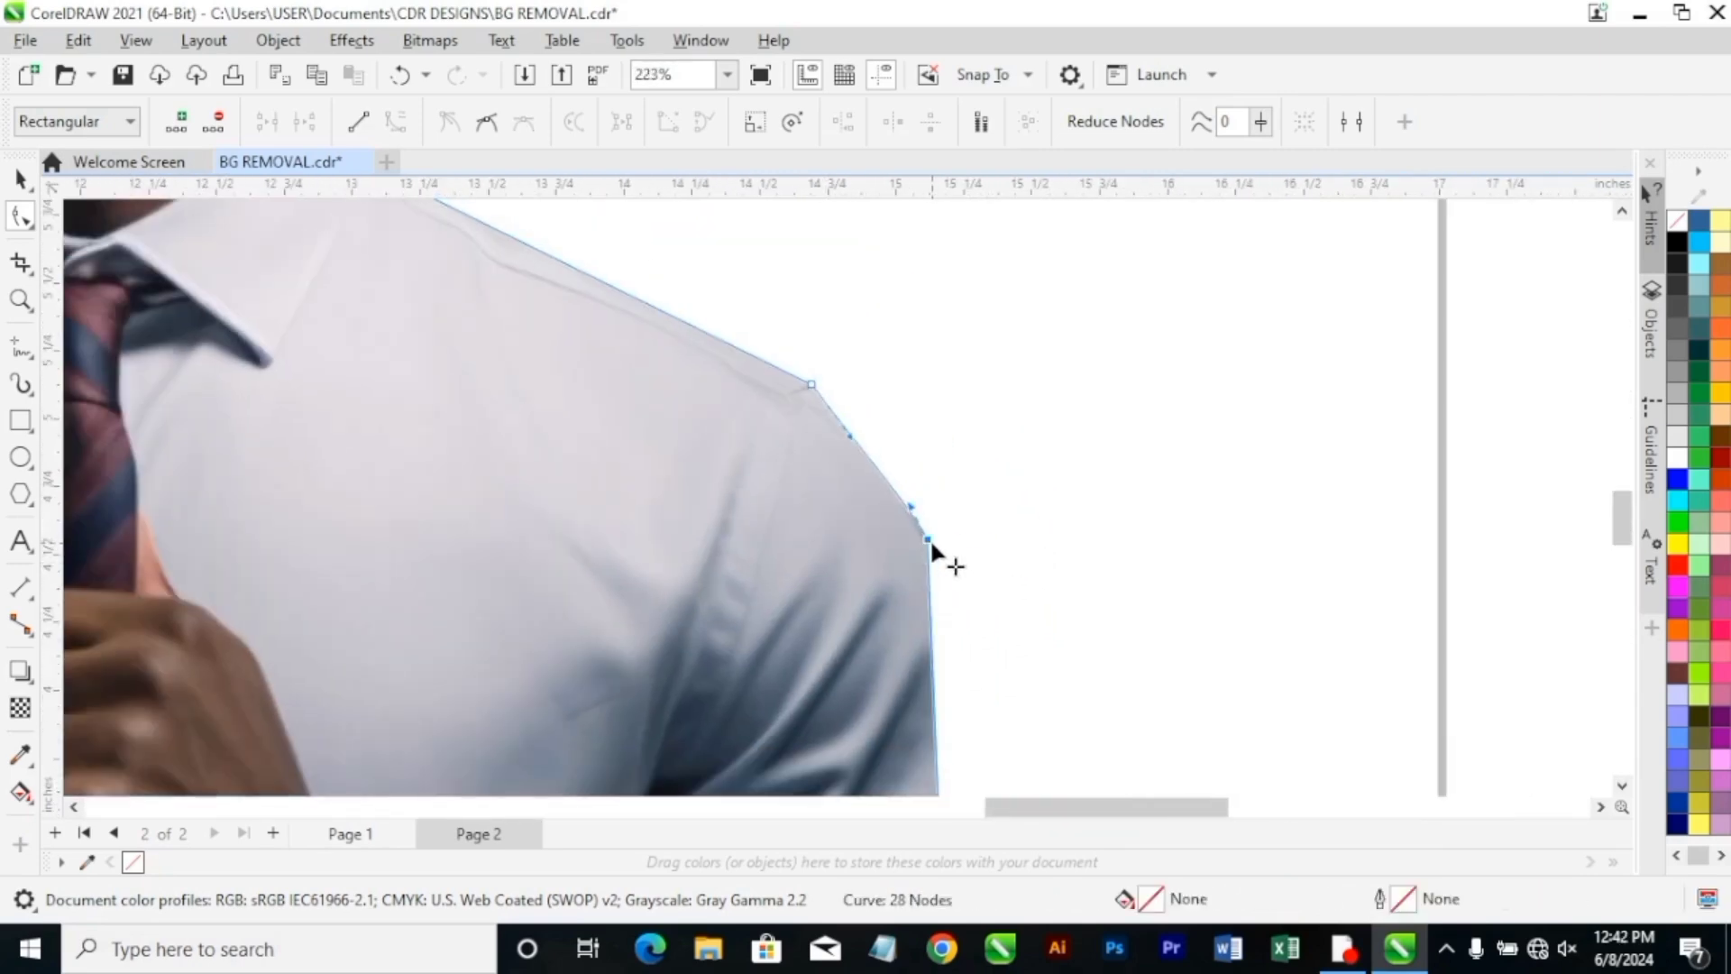
right_click(931, 544)
left_click(928, 539)
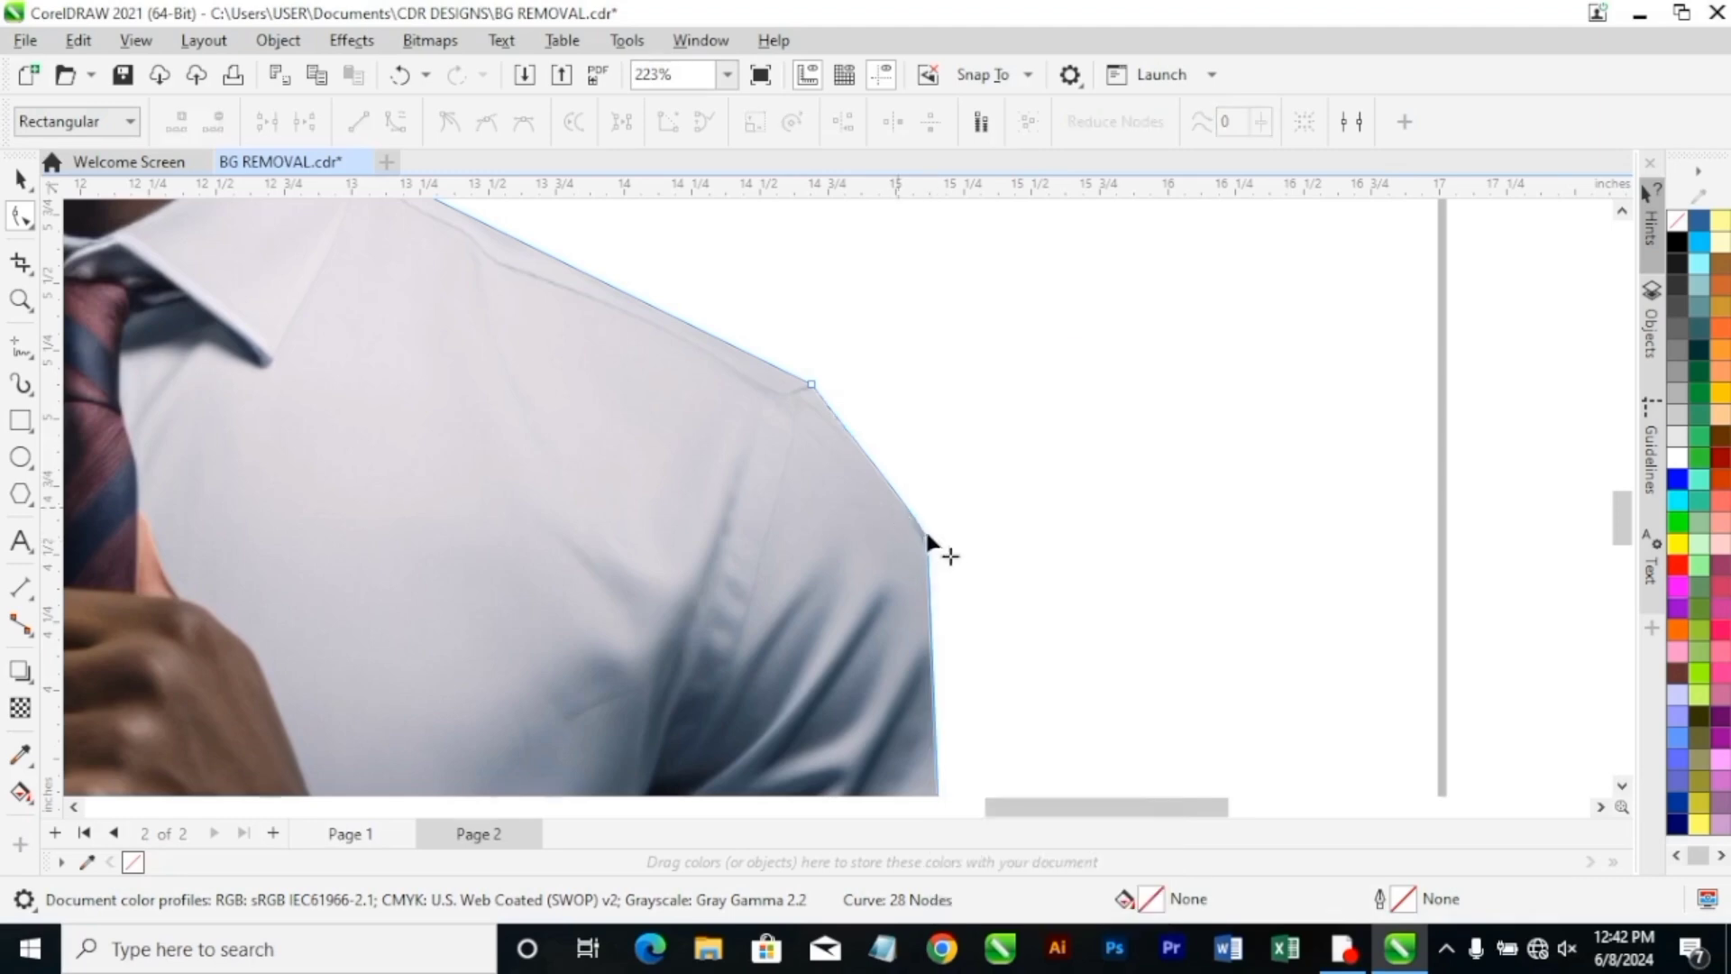
mouse_move(915, 511)
left_mouse_down()
mouse_move(924, 482)
mouse_move(909, 488)
left_mouse_up()
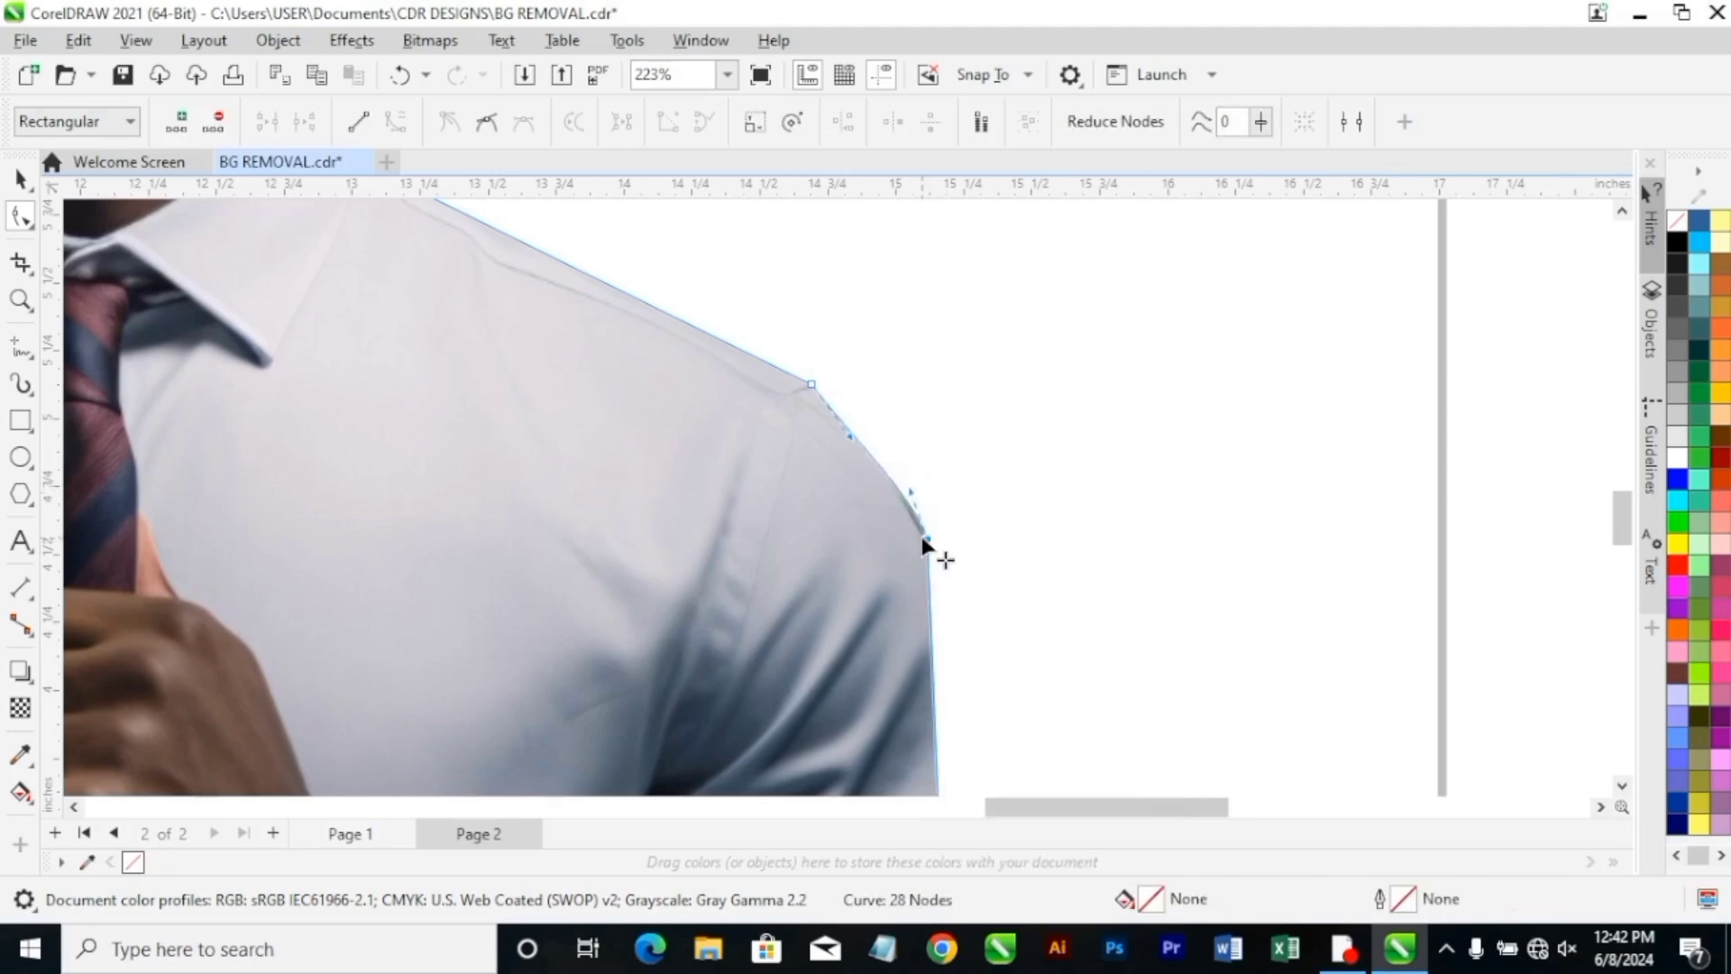
Convert the straight boundary along the outer sleeve to a curve and shape its handles to blend smoothly into the shoulder.
scroll(944, 568, "down", 1)
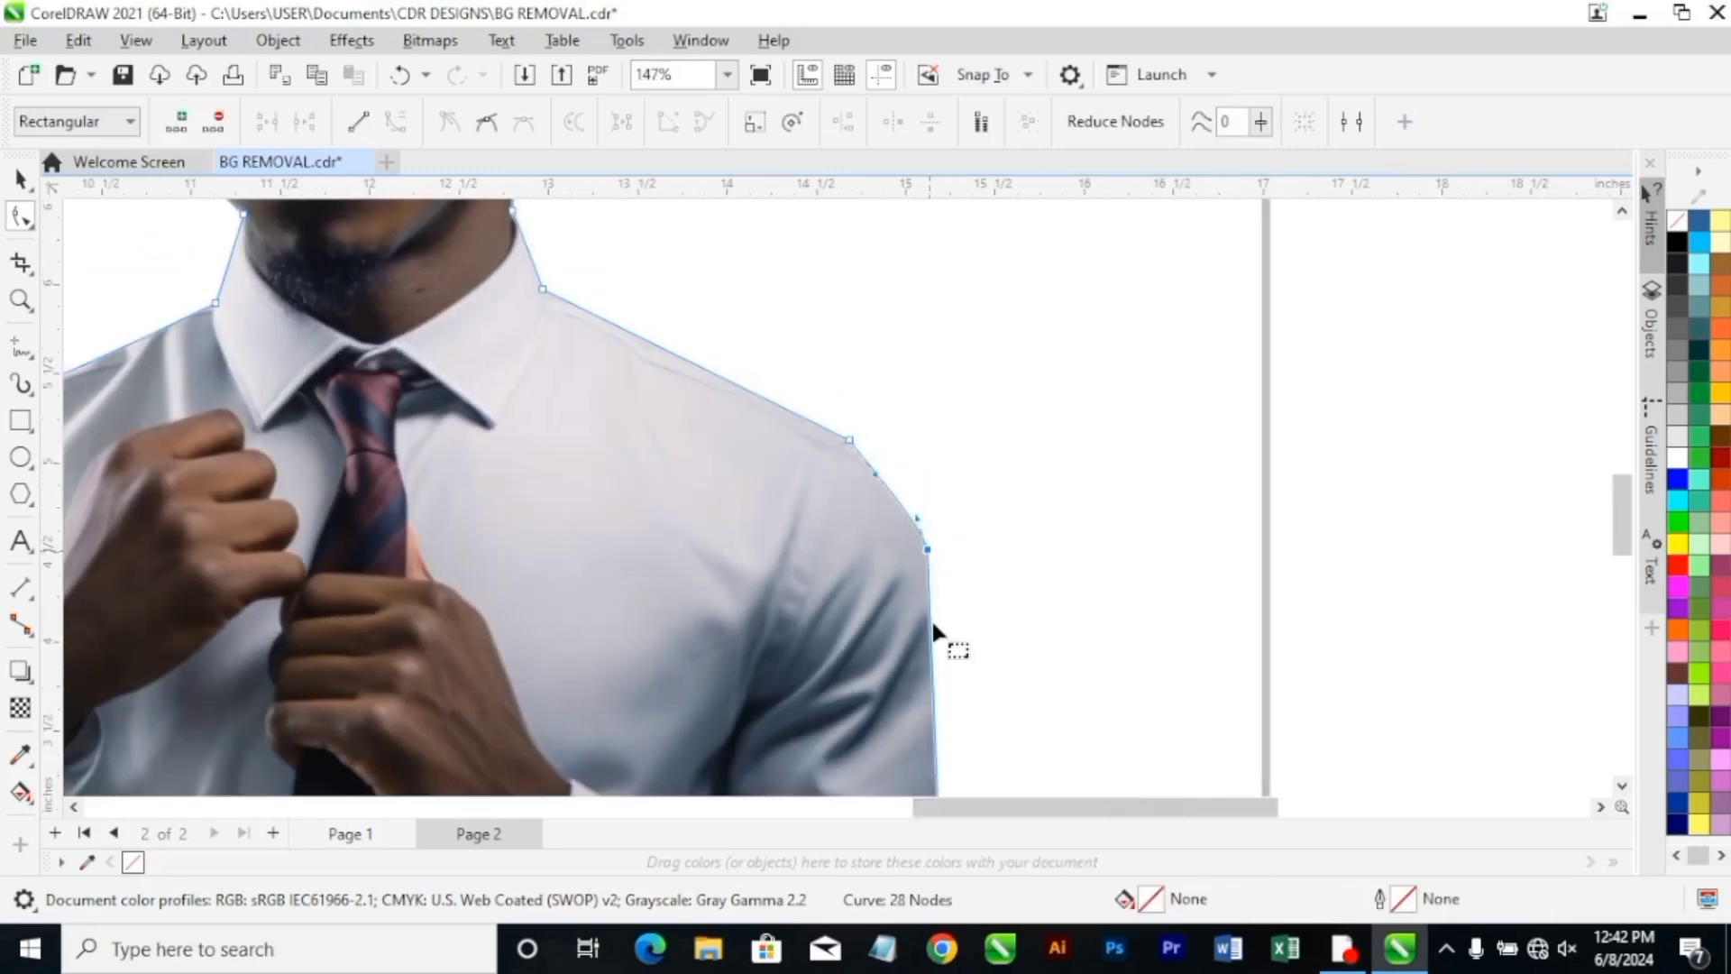
scroll(939, 630, "down", 4)
scroll(942, 736, "up", 2)
right_click(925, 646)
left_click(999, 354)
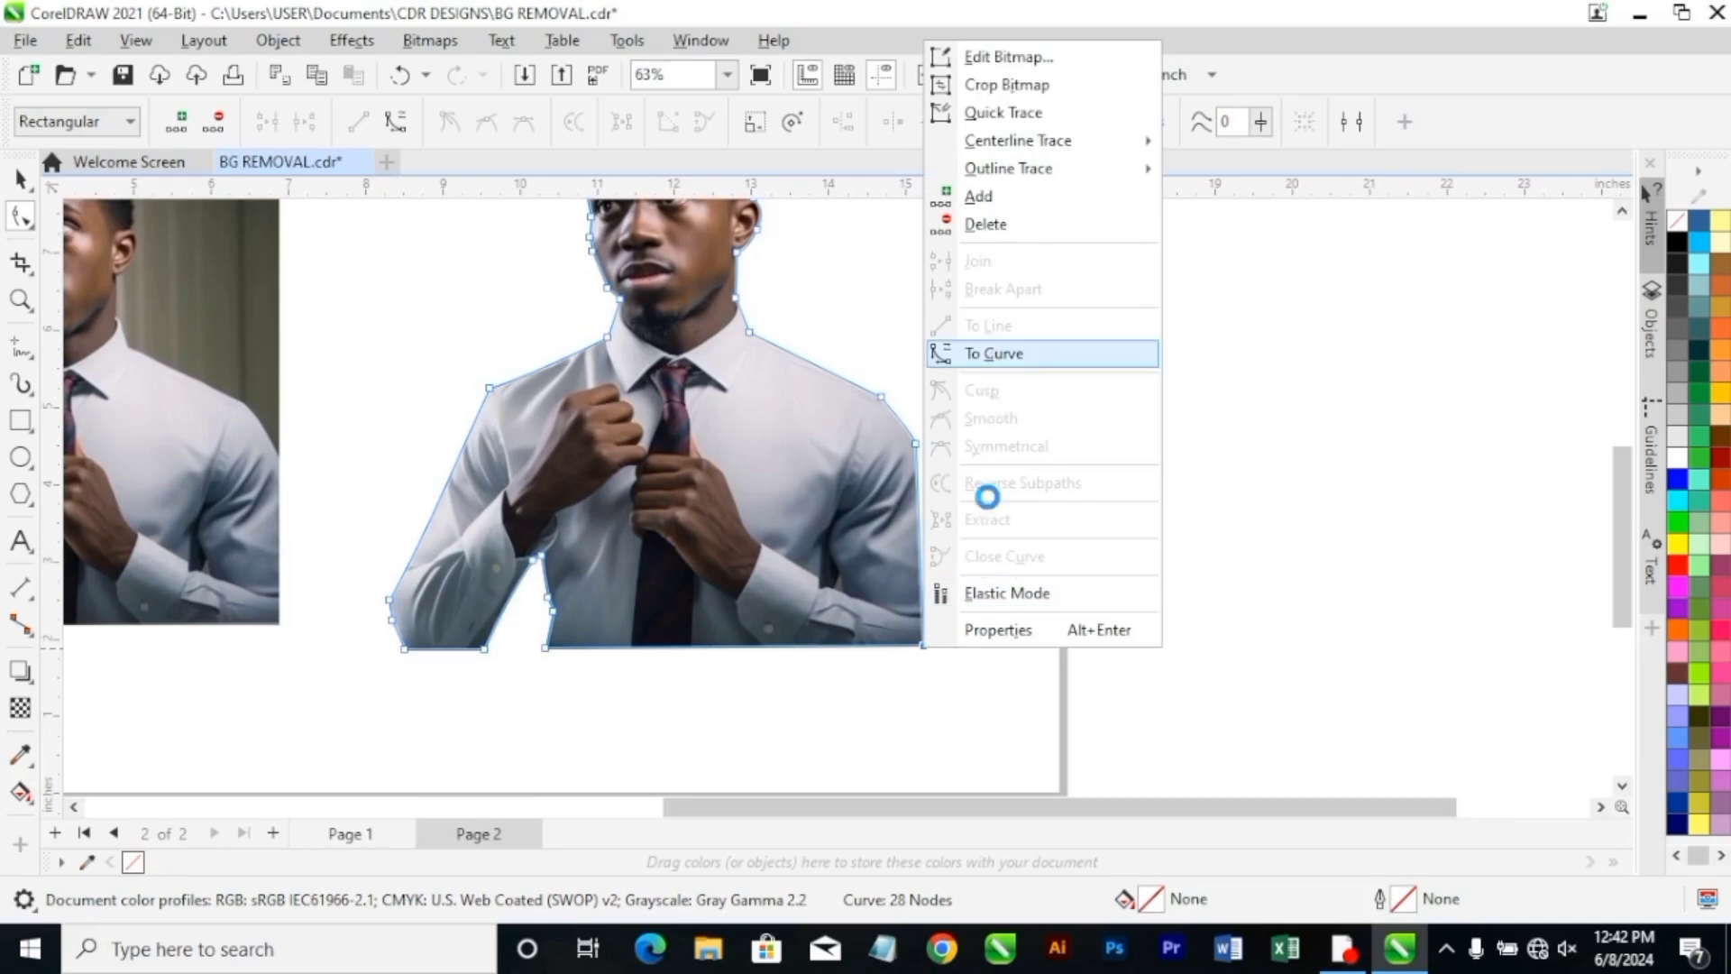
scroll(939, 539, "up", 2)
left_click_drag(894, 473, 945, 499)
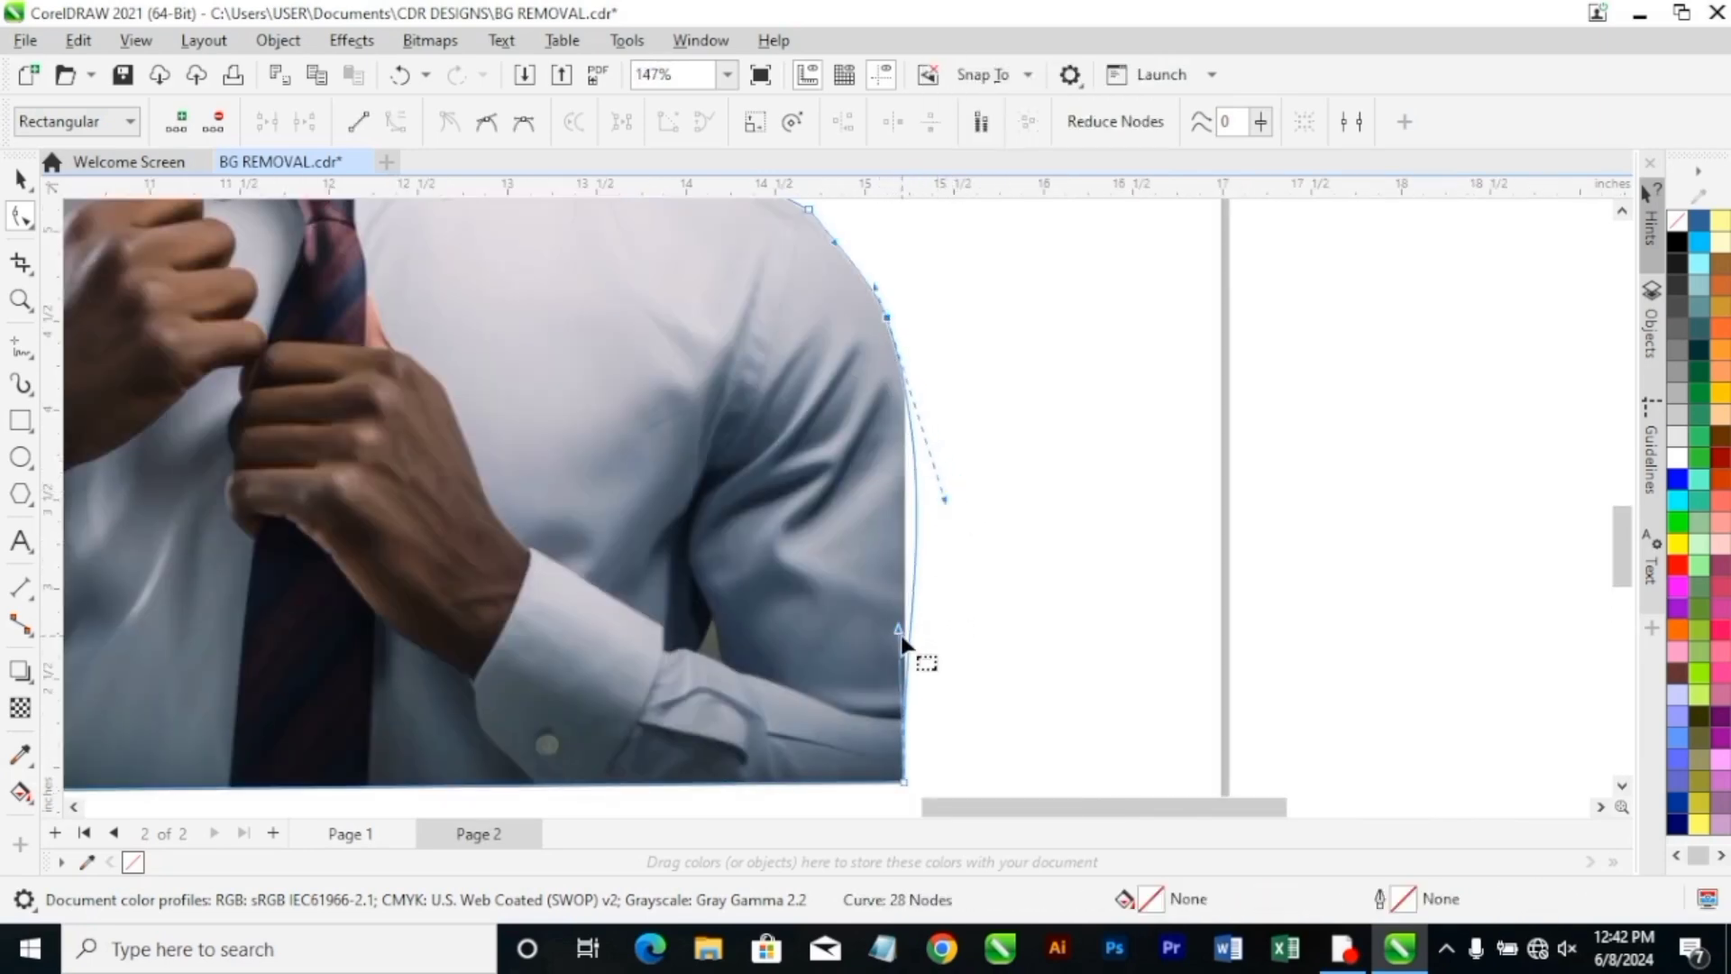
left_click_drag(898, 628, 895, 628)
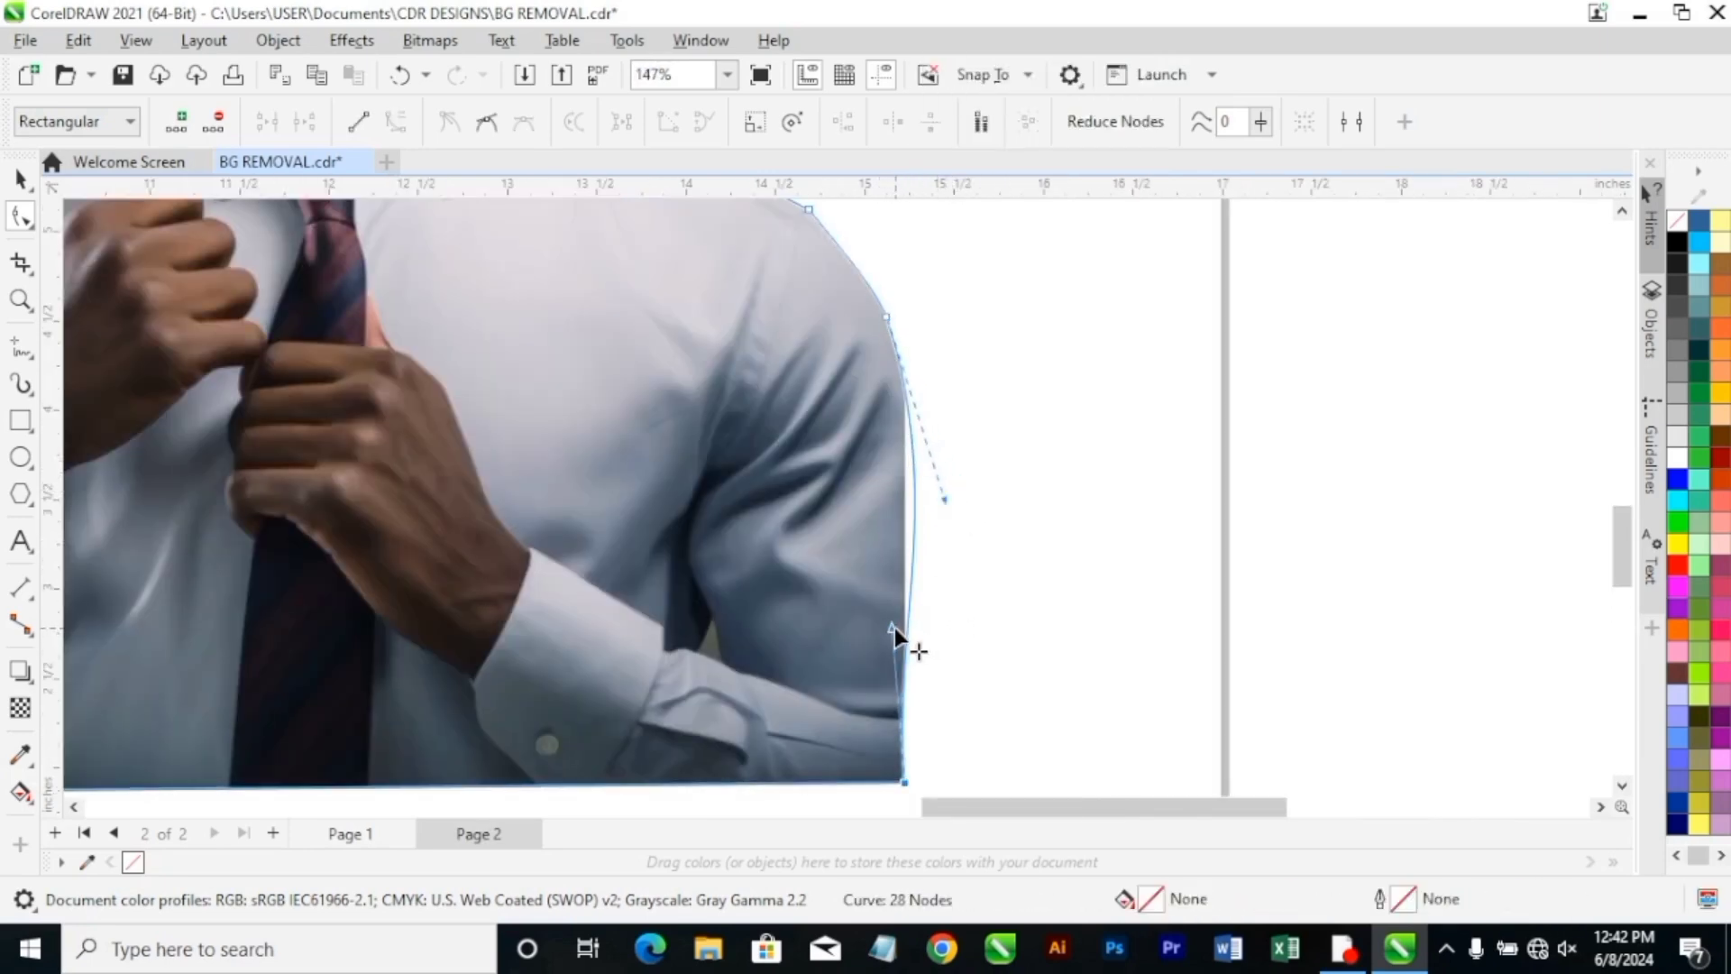
left_click(883, 323)
left_click_drag(878, 298, 860, 261)
Inspect the refined cutout beside the original in a full-screen preview, and reselect it with the Pick tool.
left_click(727, 74)
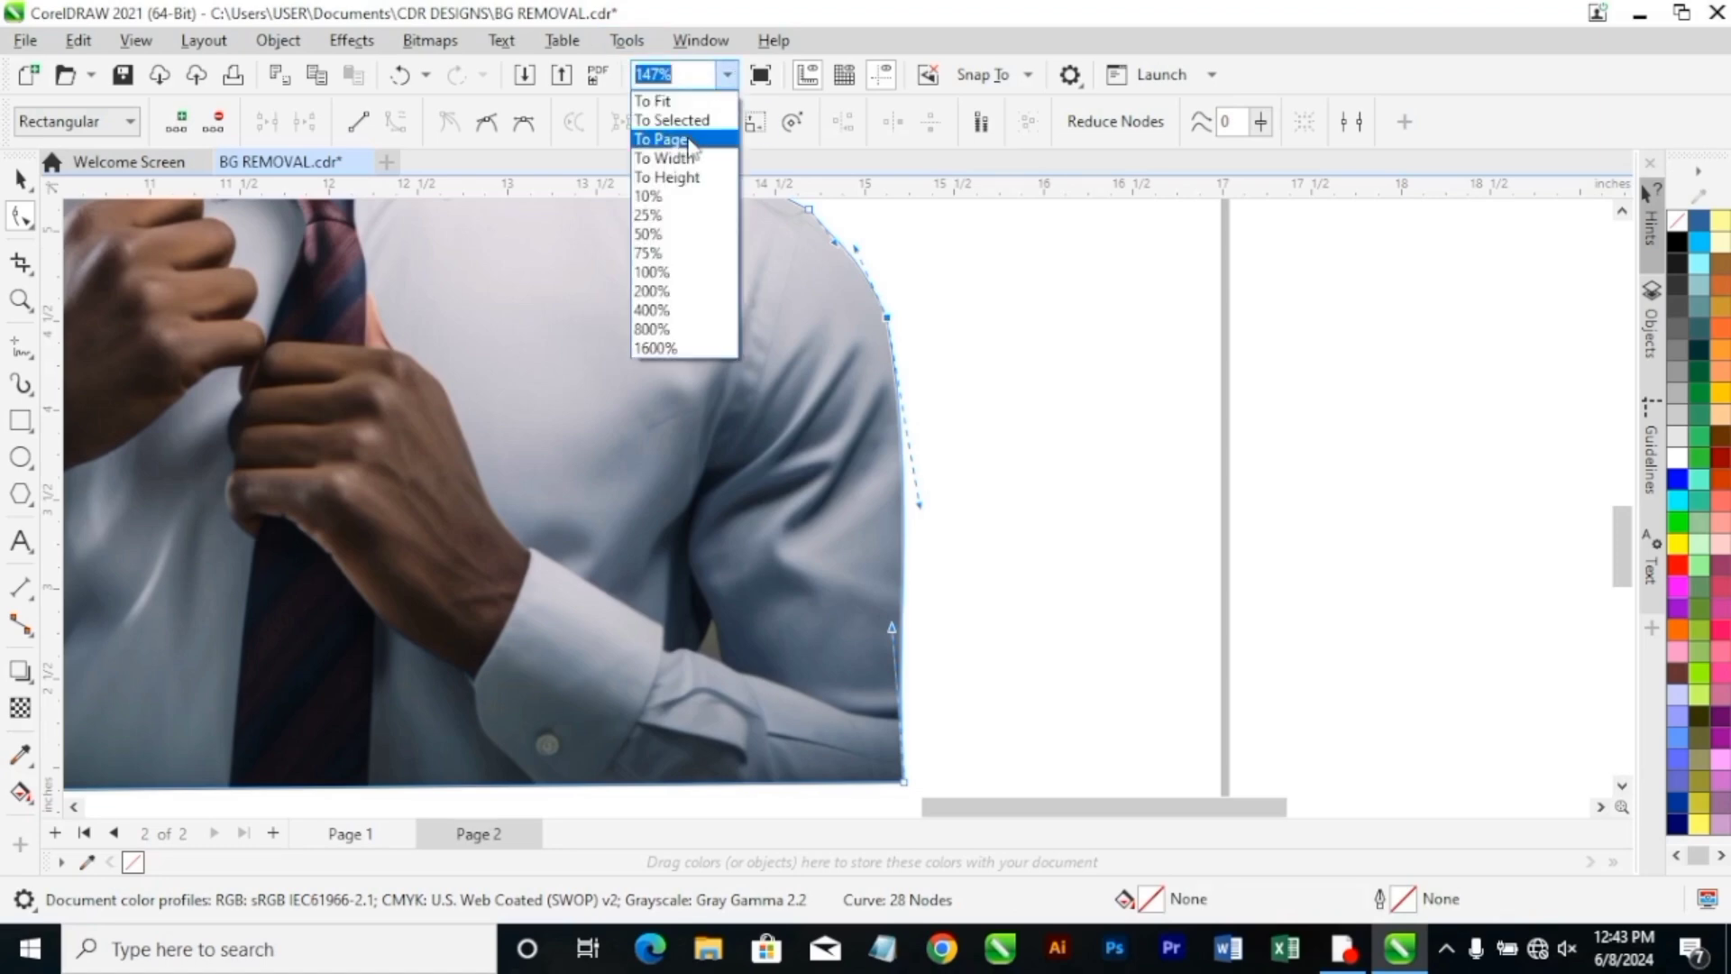
left_click(667, 142)
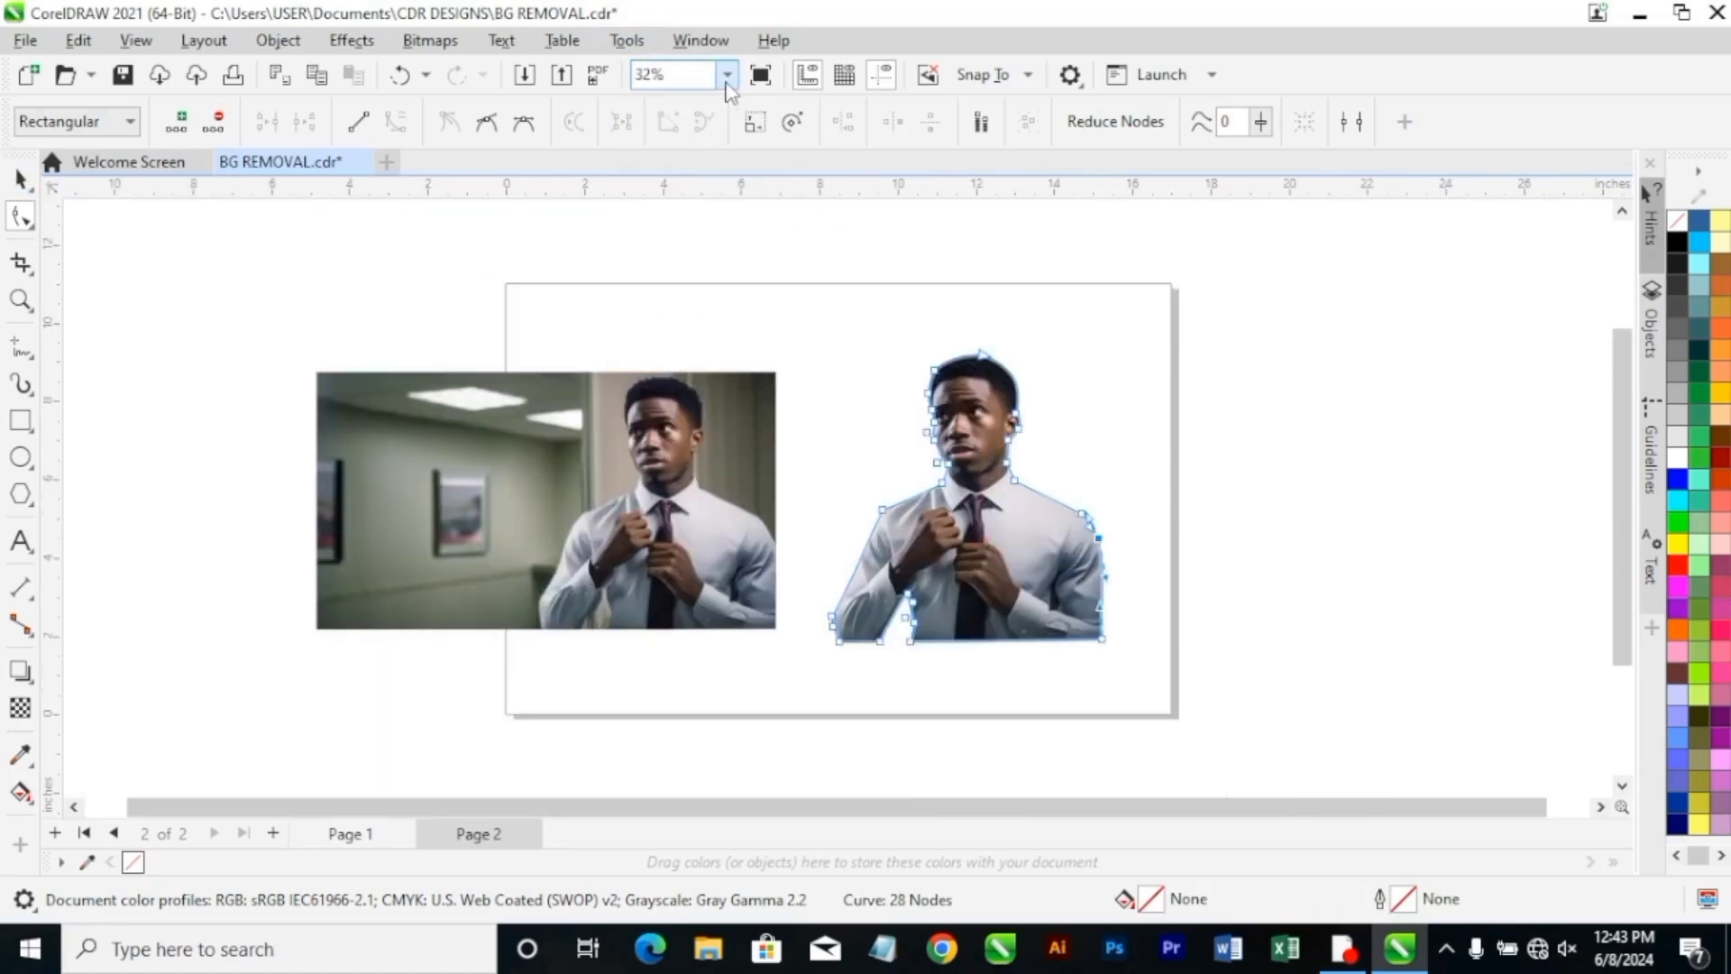
left_click(727, 79)
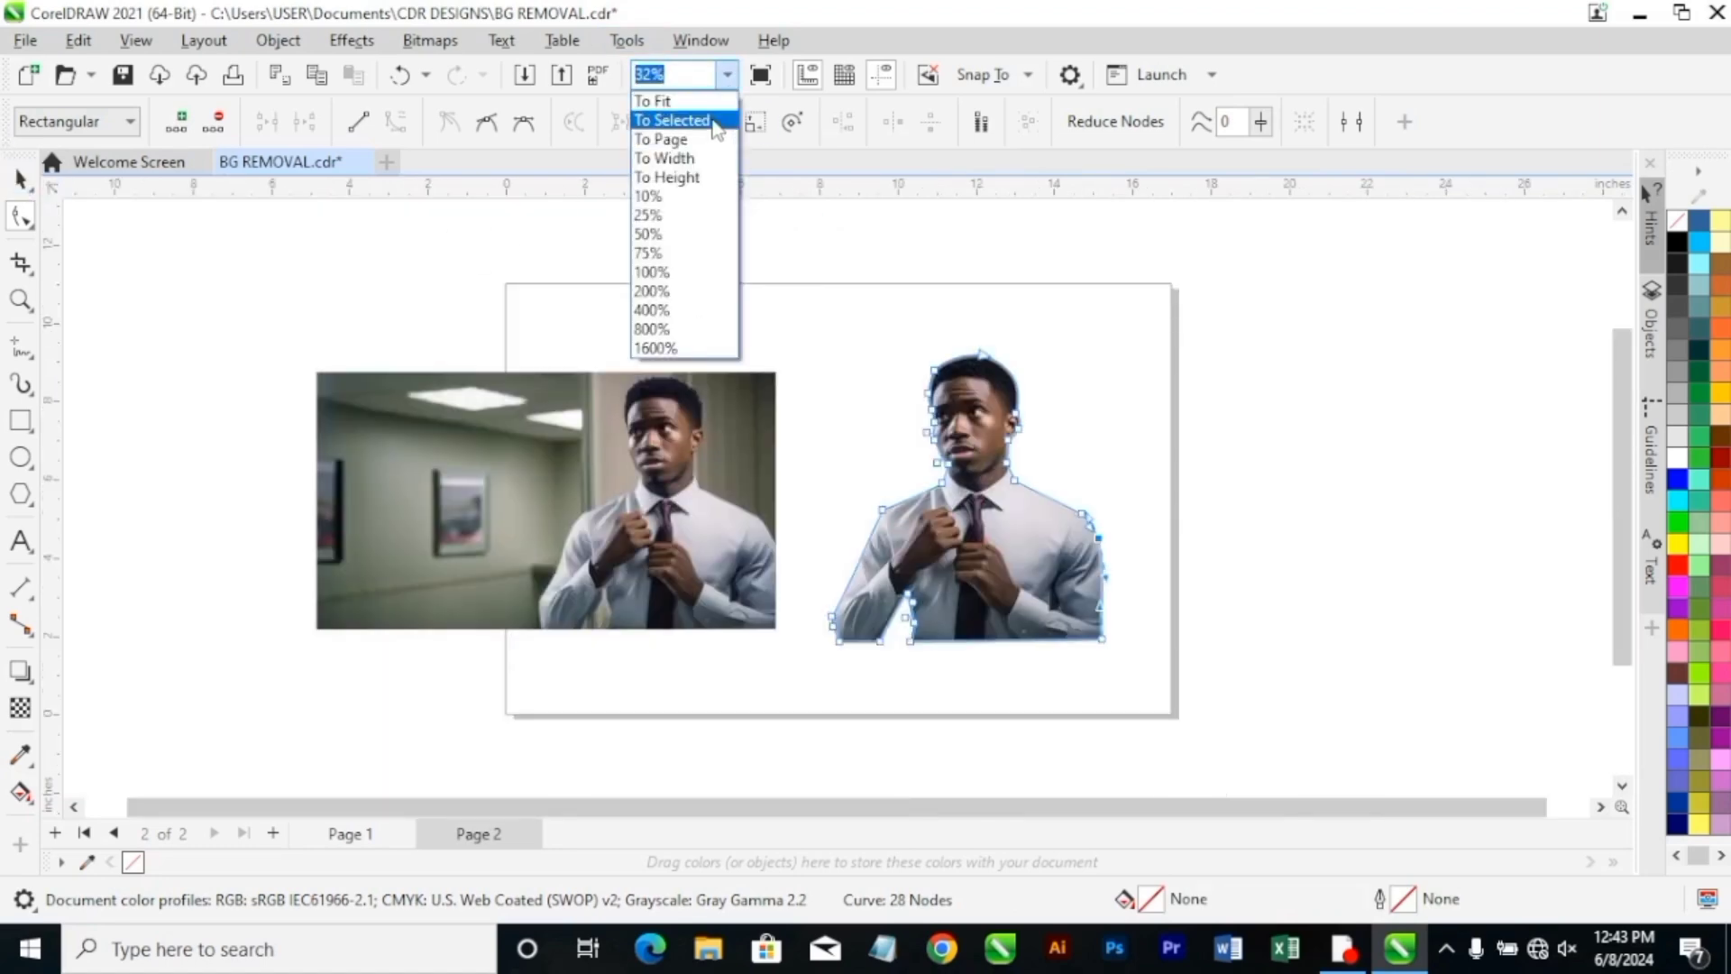
left_click(703, 120)
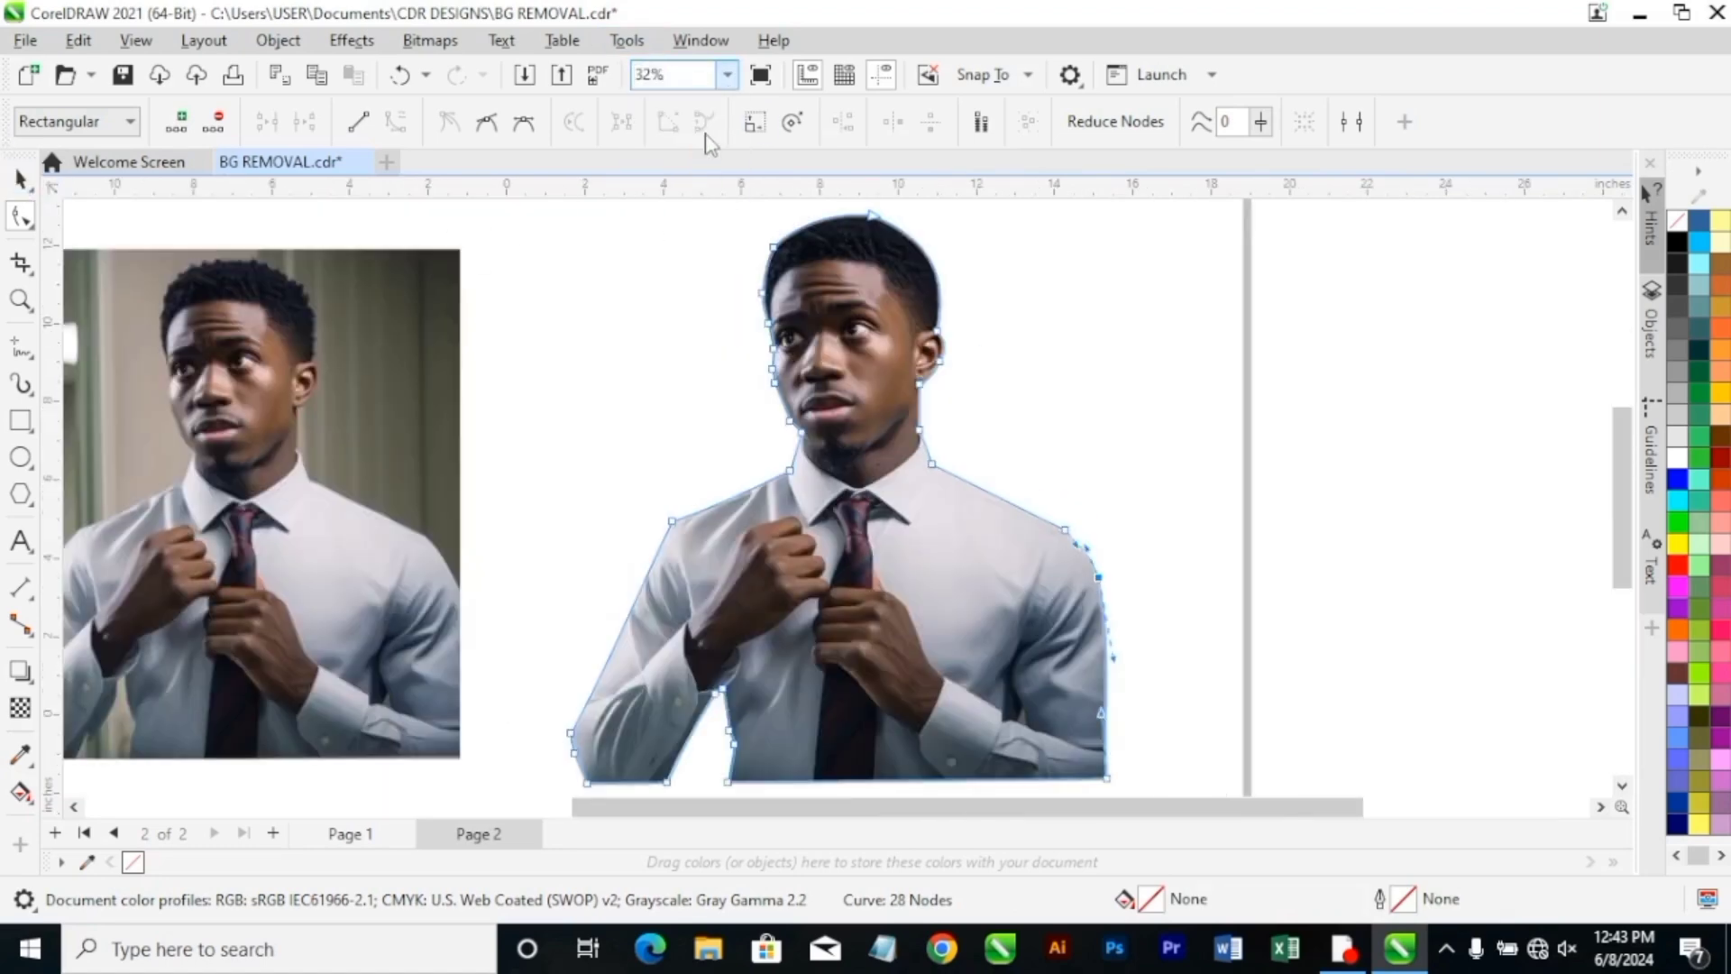
left_click(758, 81)
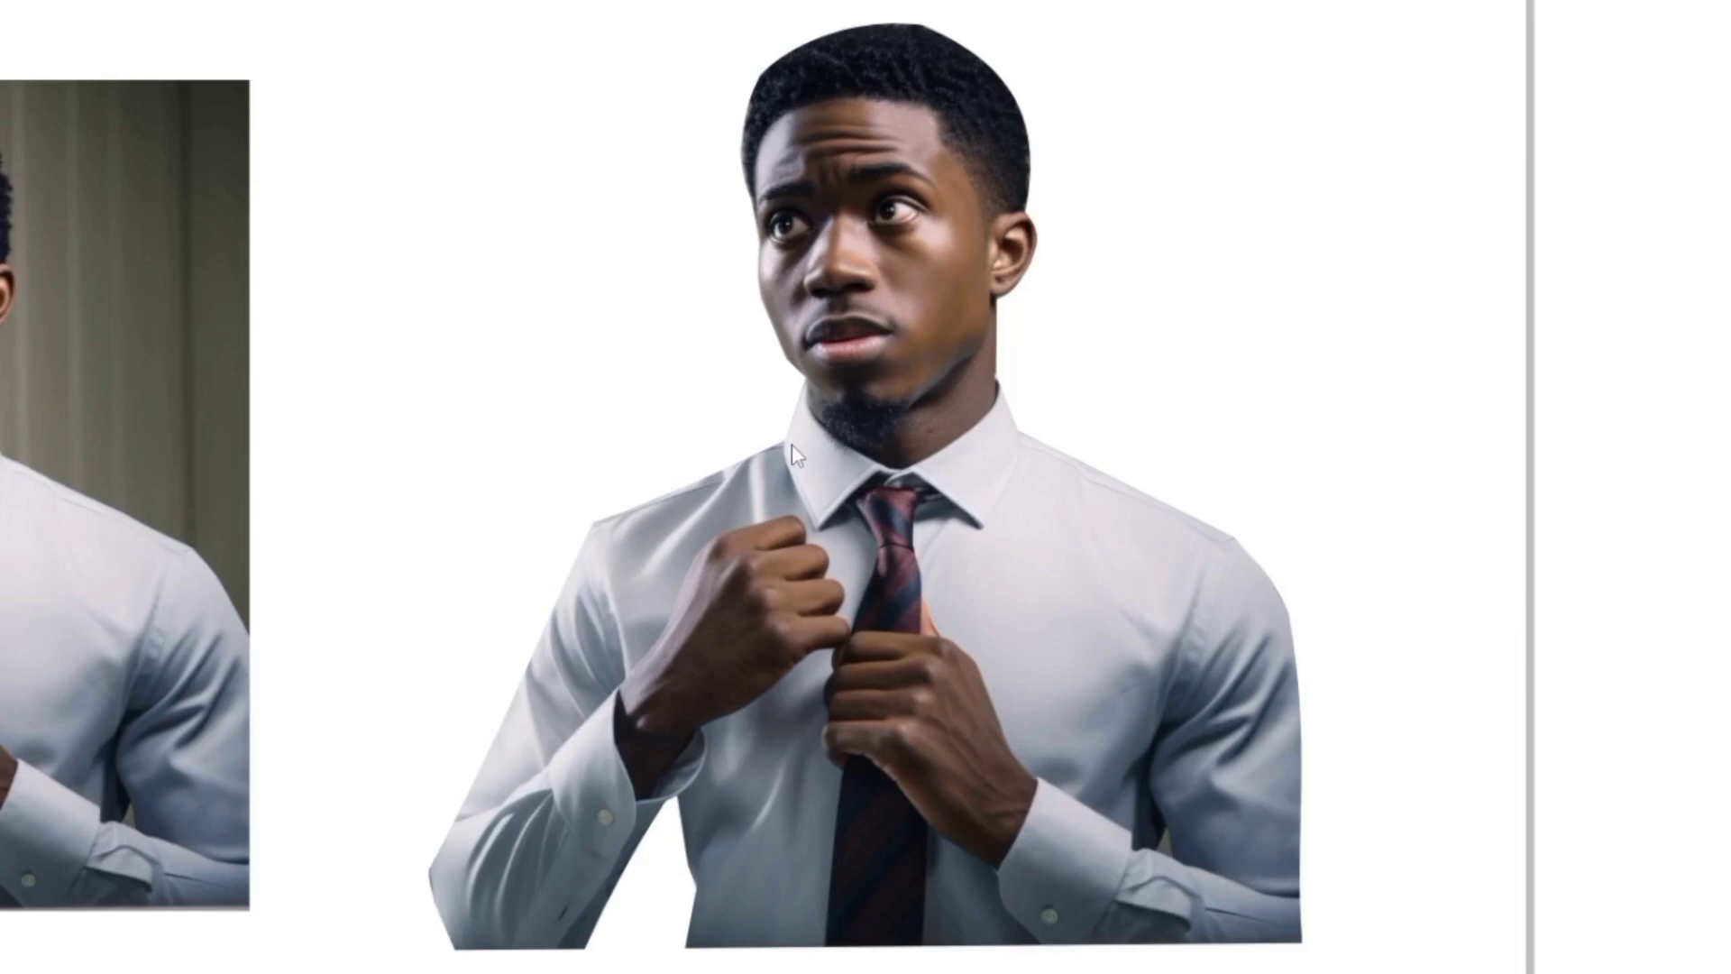
left_click(310, 488)
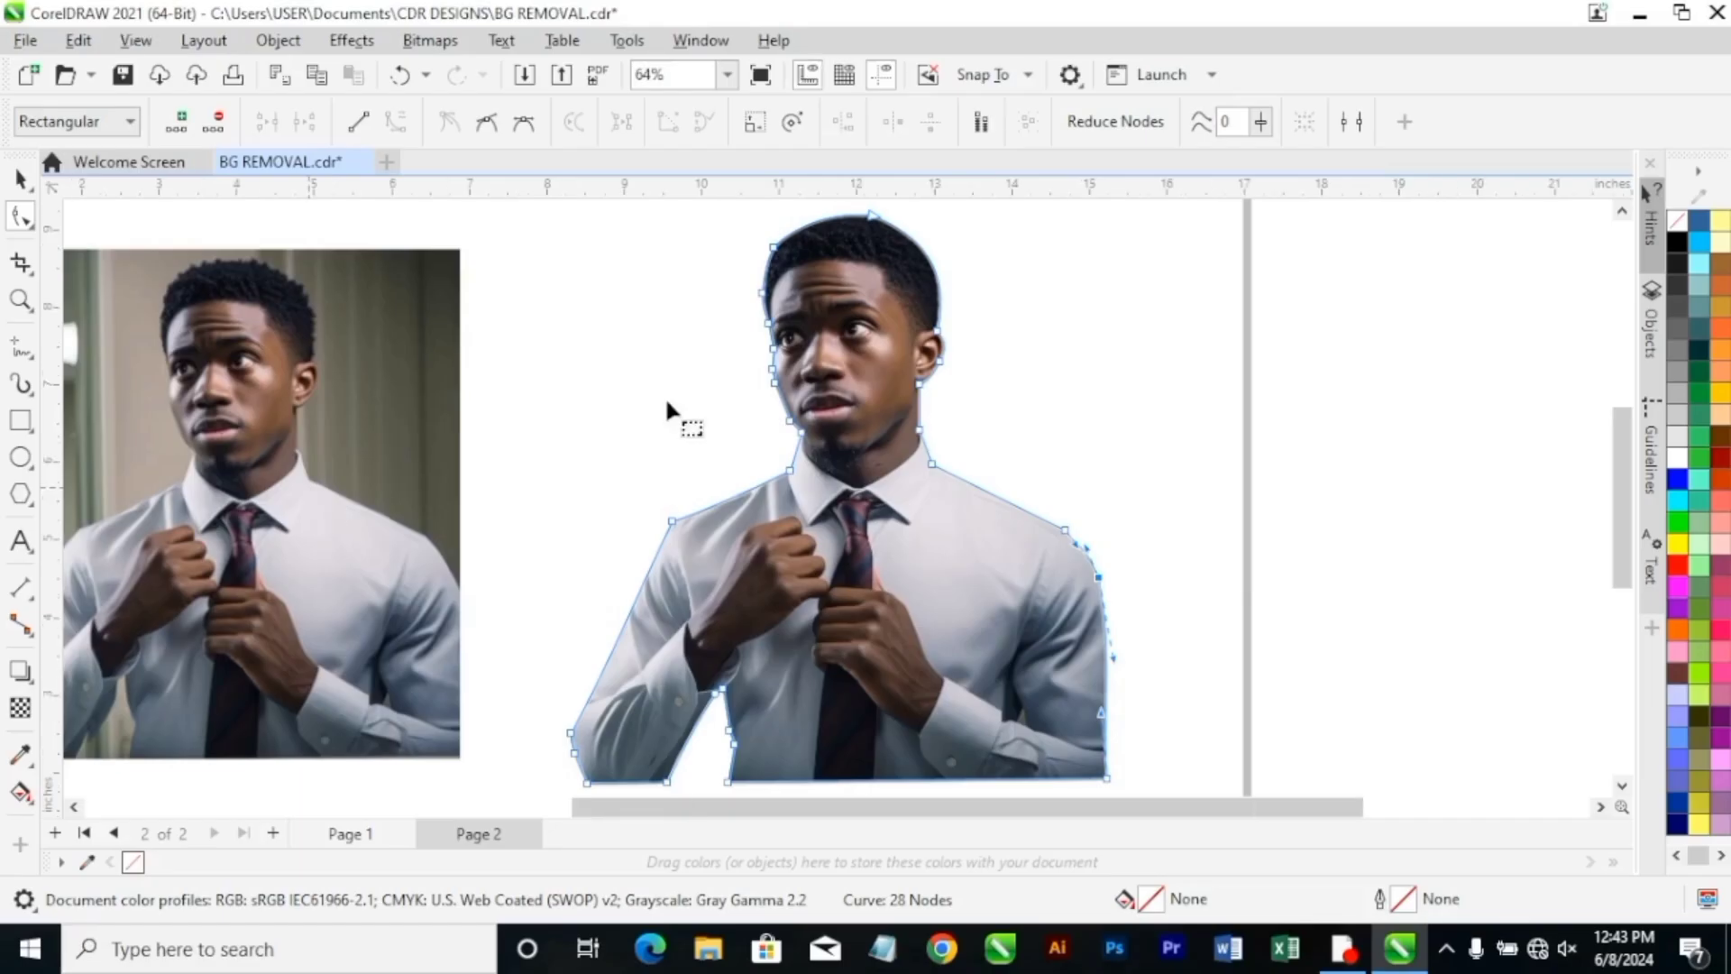
left_click(20, 179)
left_click(810, 366)
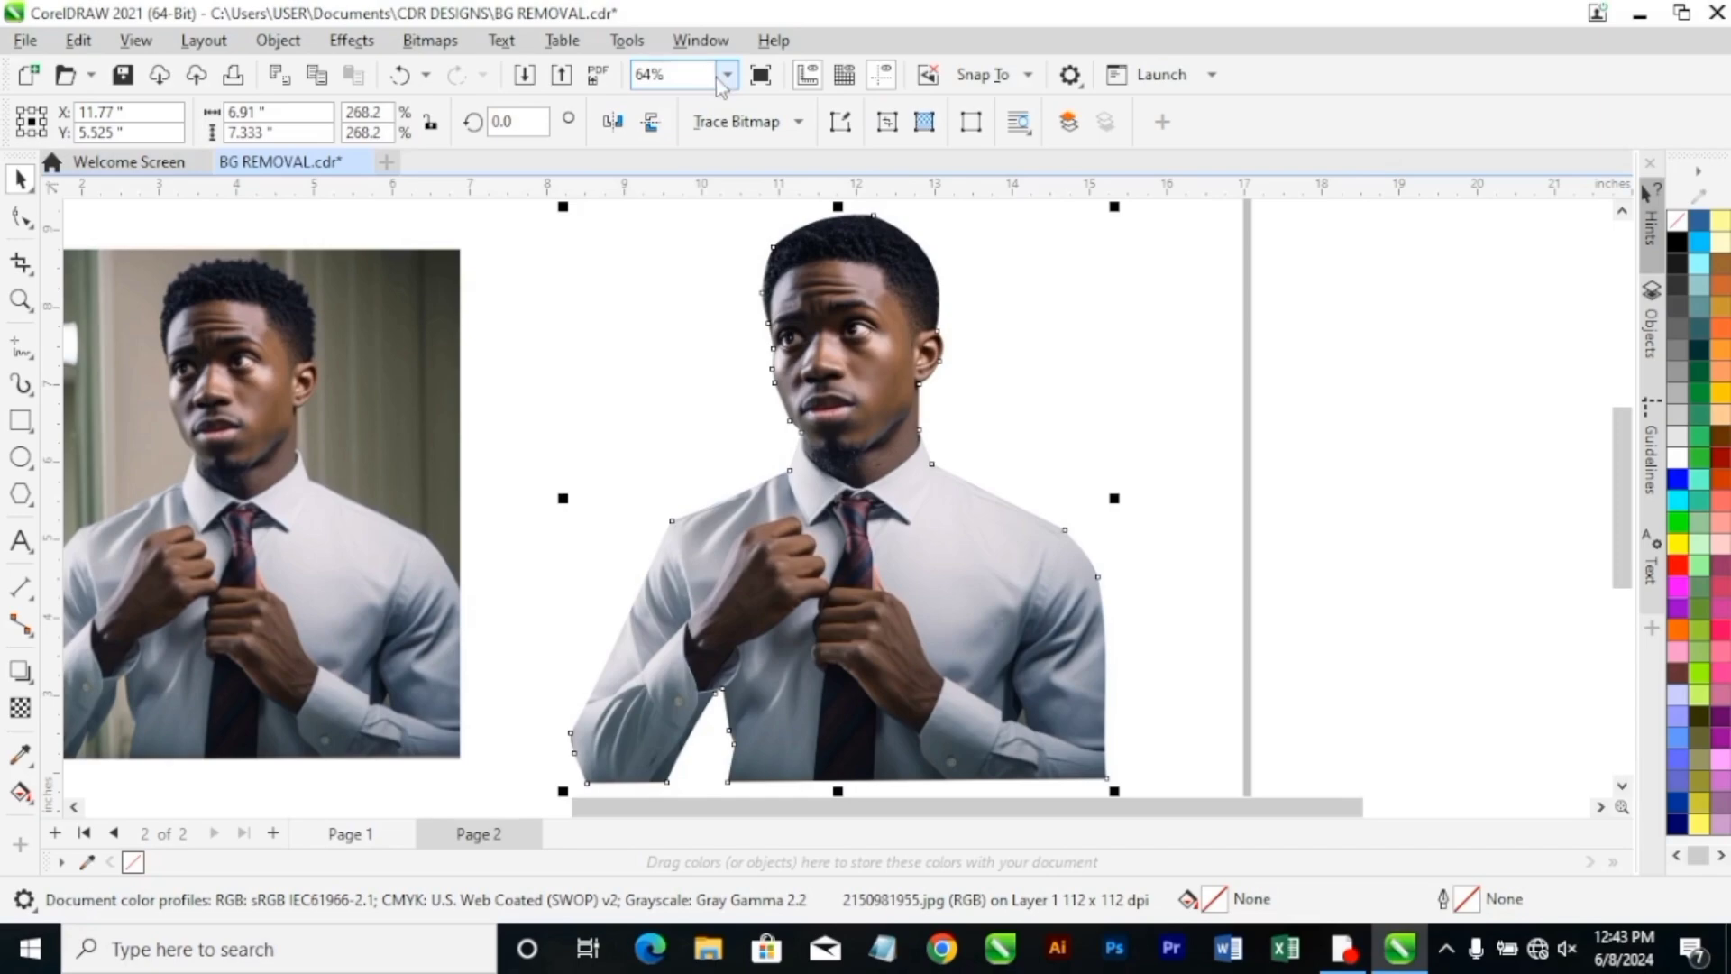
left_click(727, 75)
left_click(708, 159)
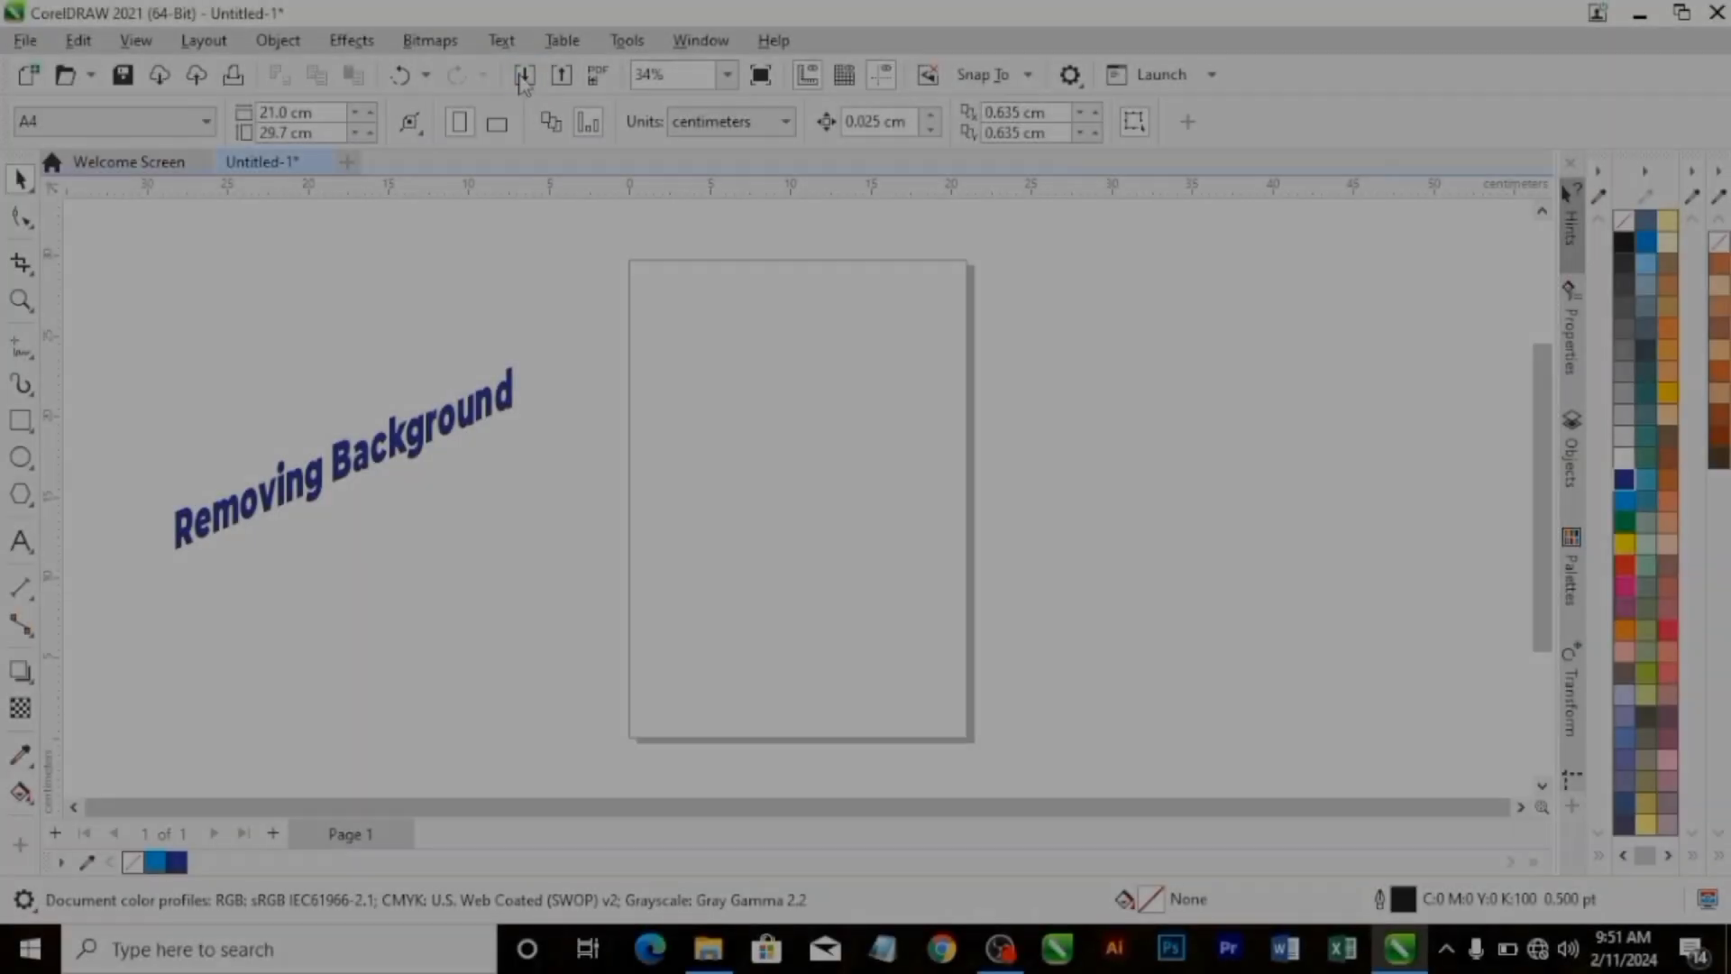
Import the photo IMG_20230306_073219_511_transcpr.jpg, centre it on the page and deselect it.
left_click(524, 77)
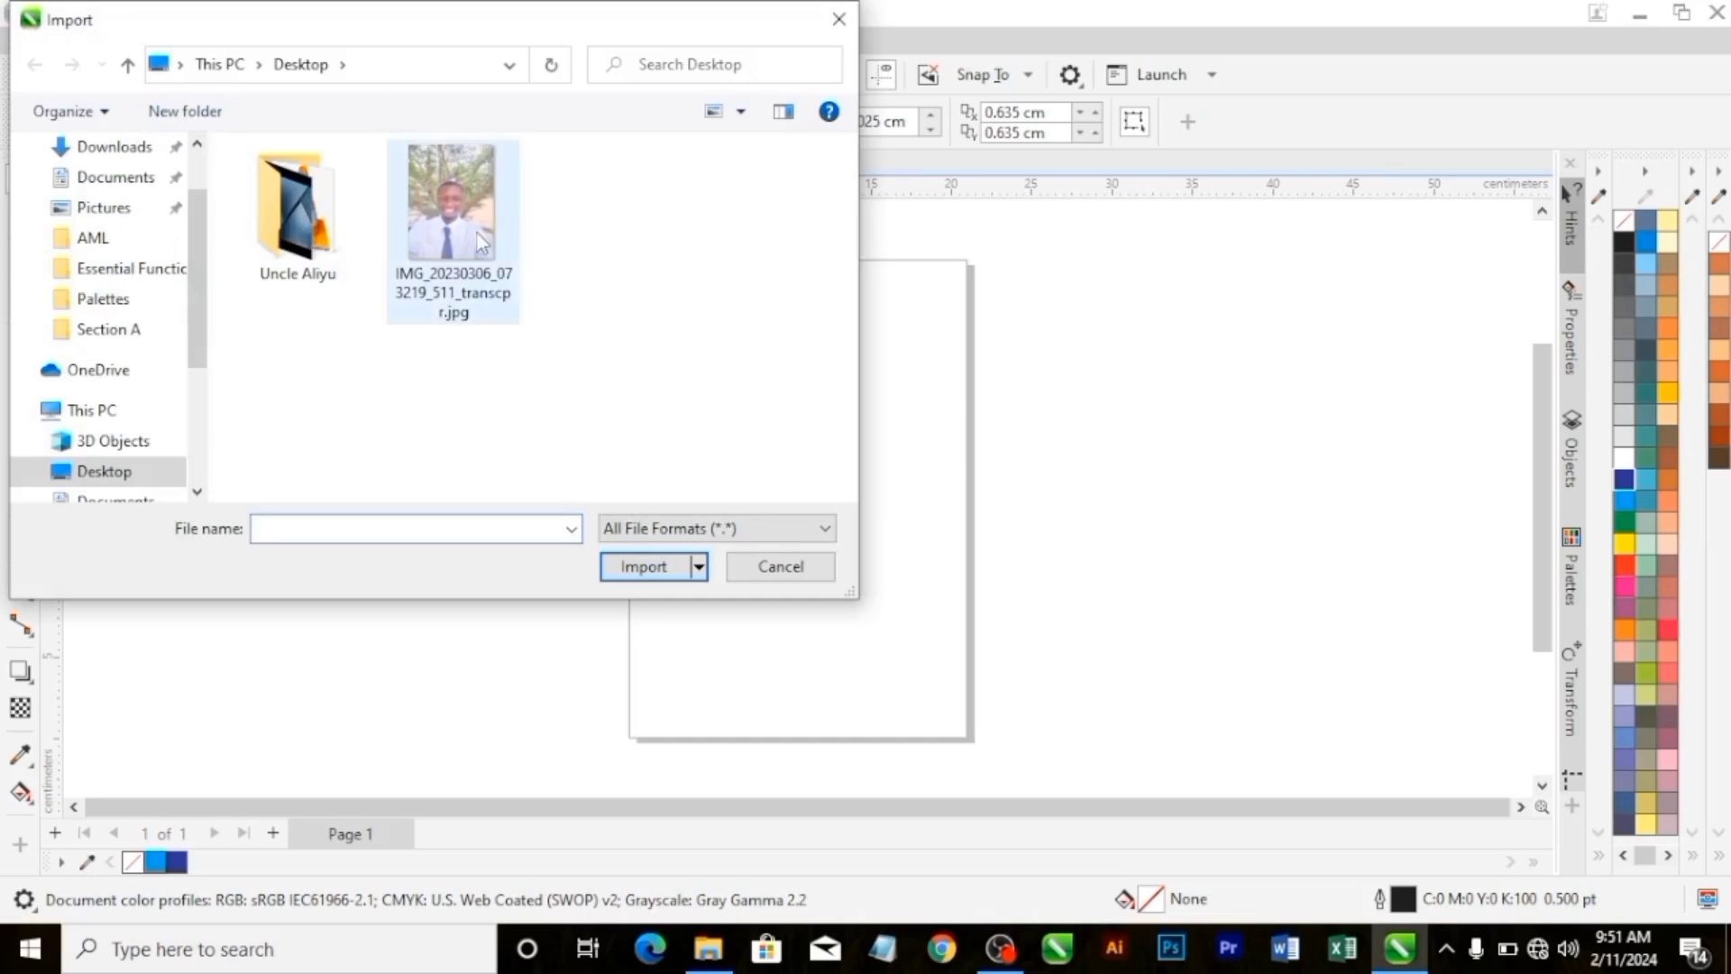
left_click(480, 242)
left_click(665, 568)
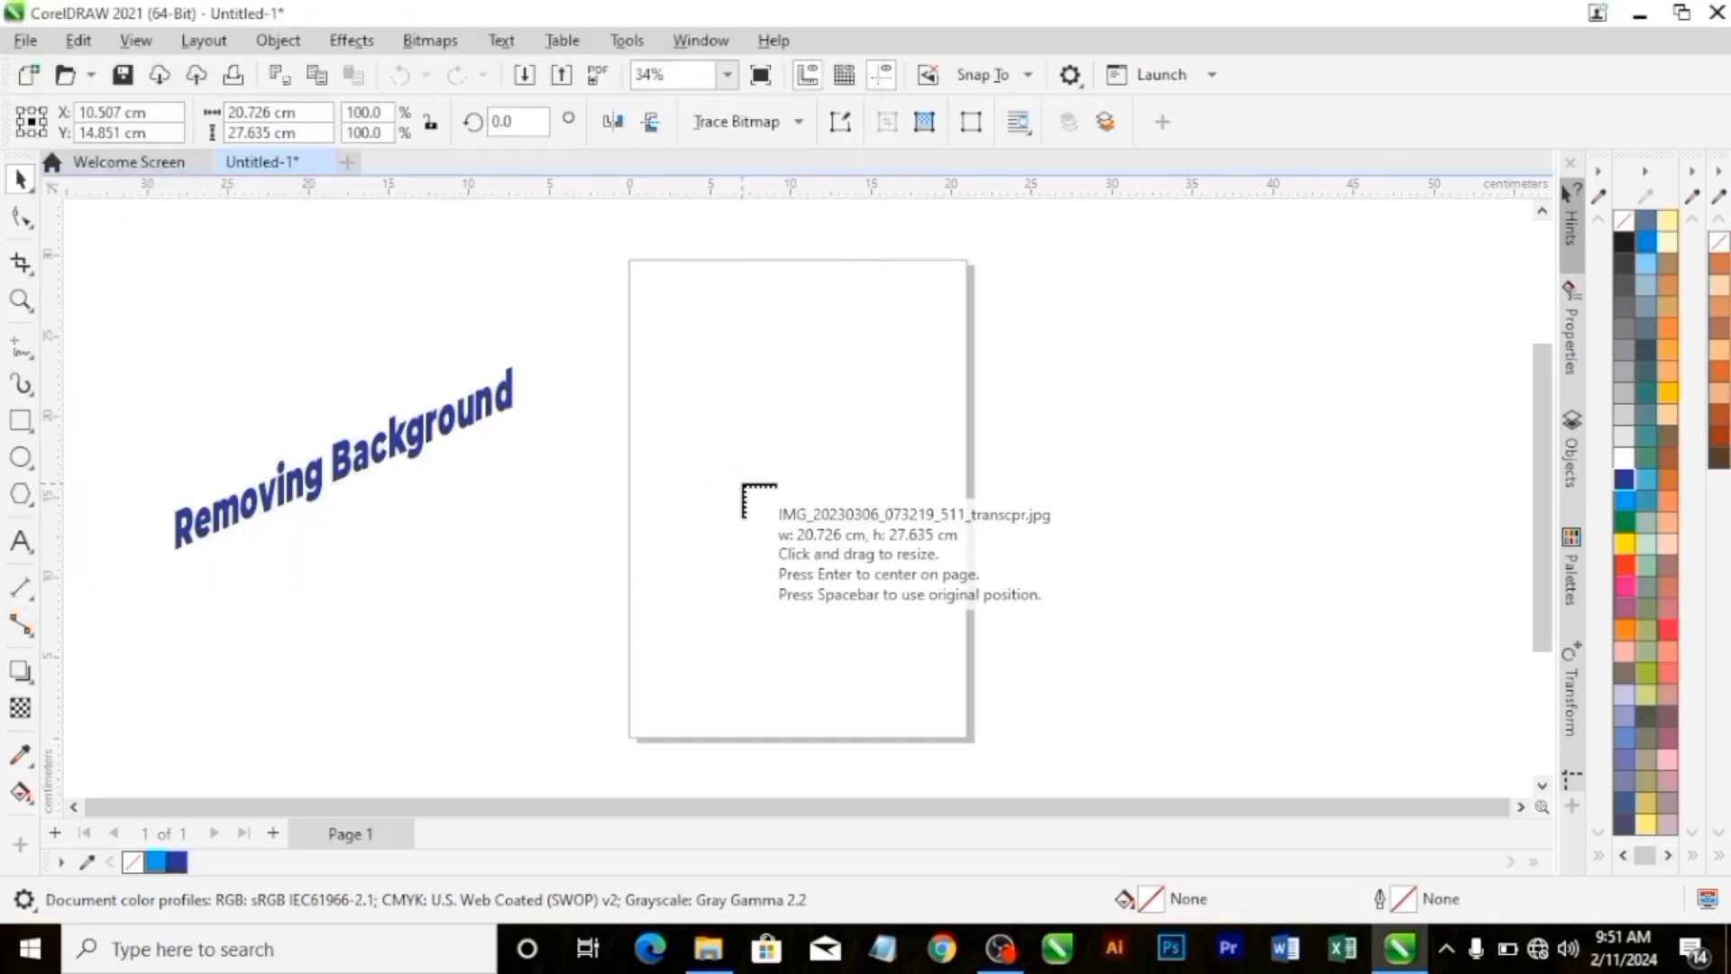
key("Return")
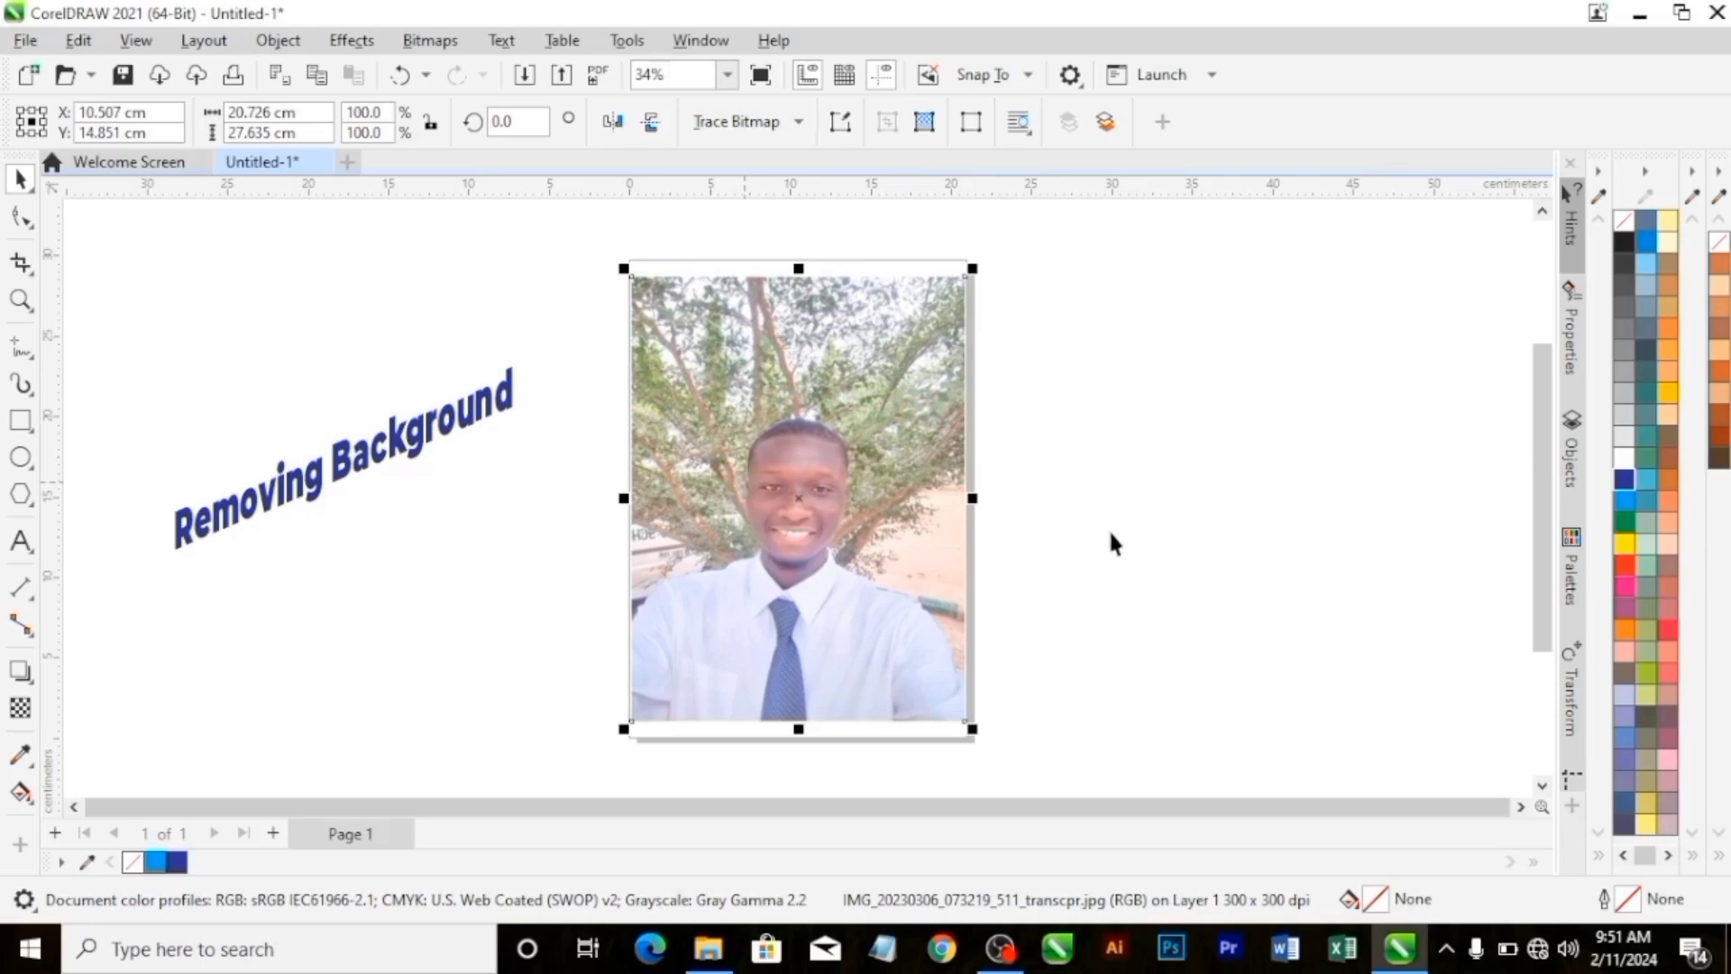
left_click(1111, 534)
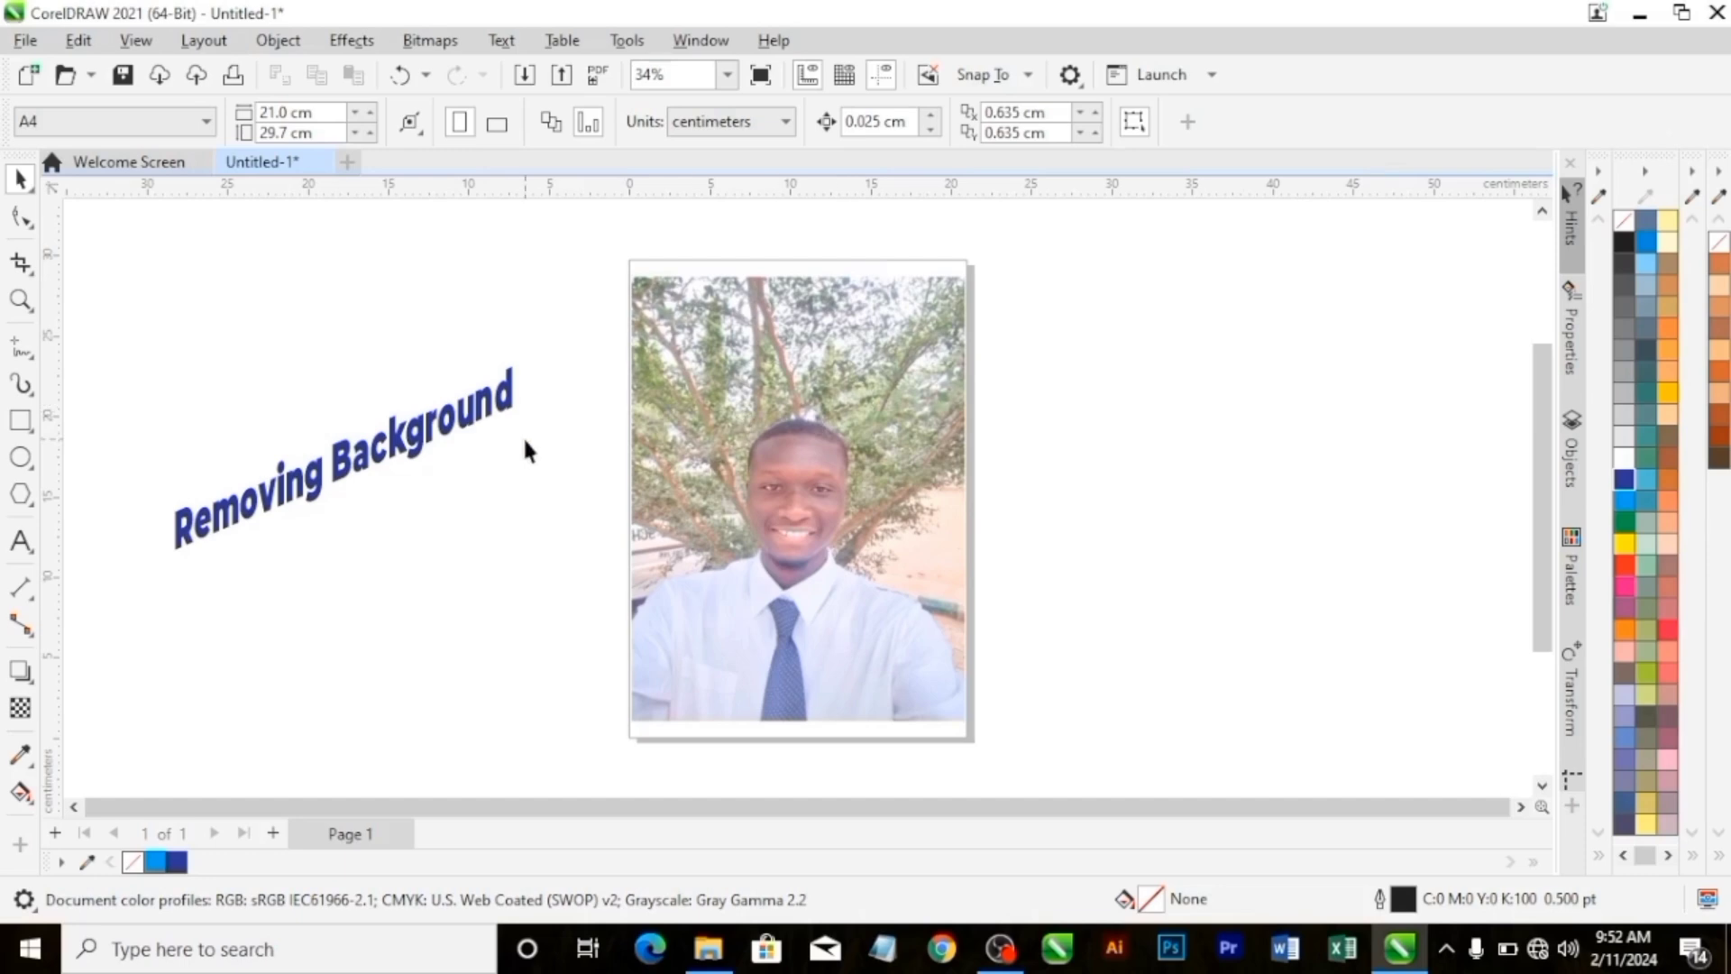
Open the imported photo in Corel PHOTO-PAINT for bitmap editing and start the Cutout Lab.
left_click(722, 473)
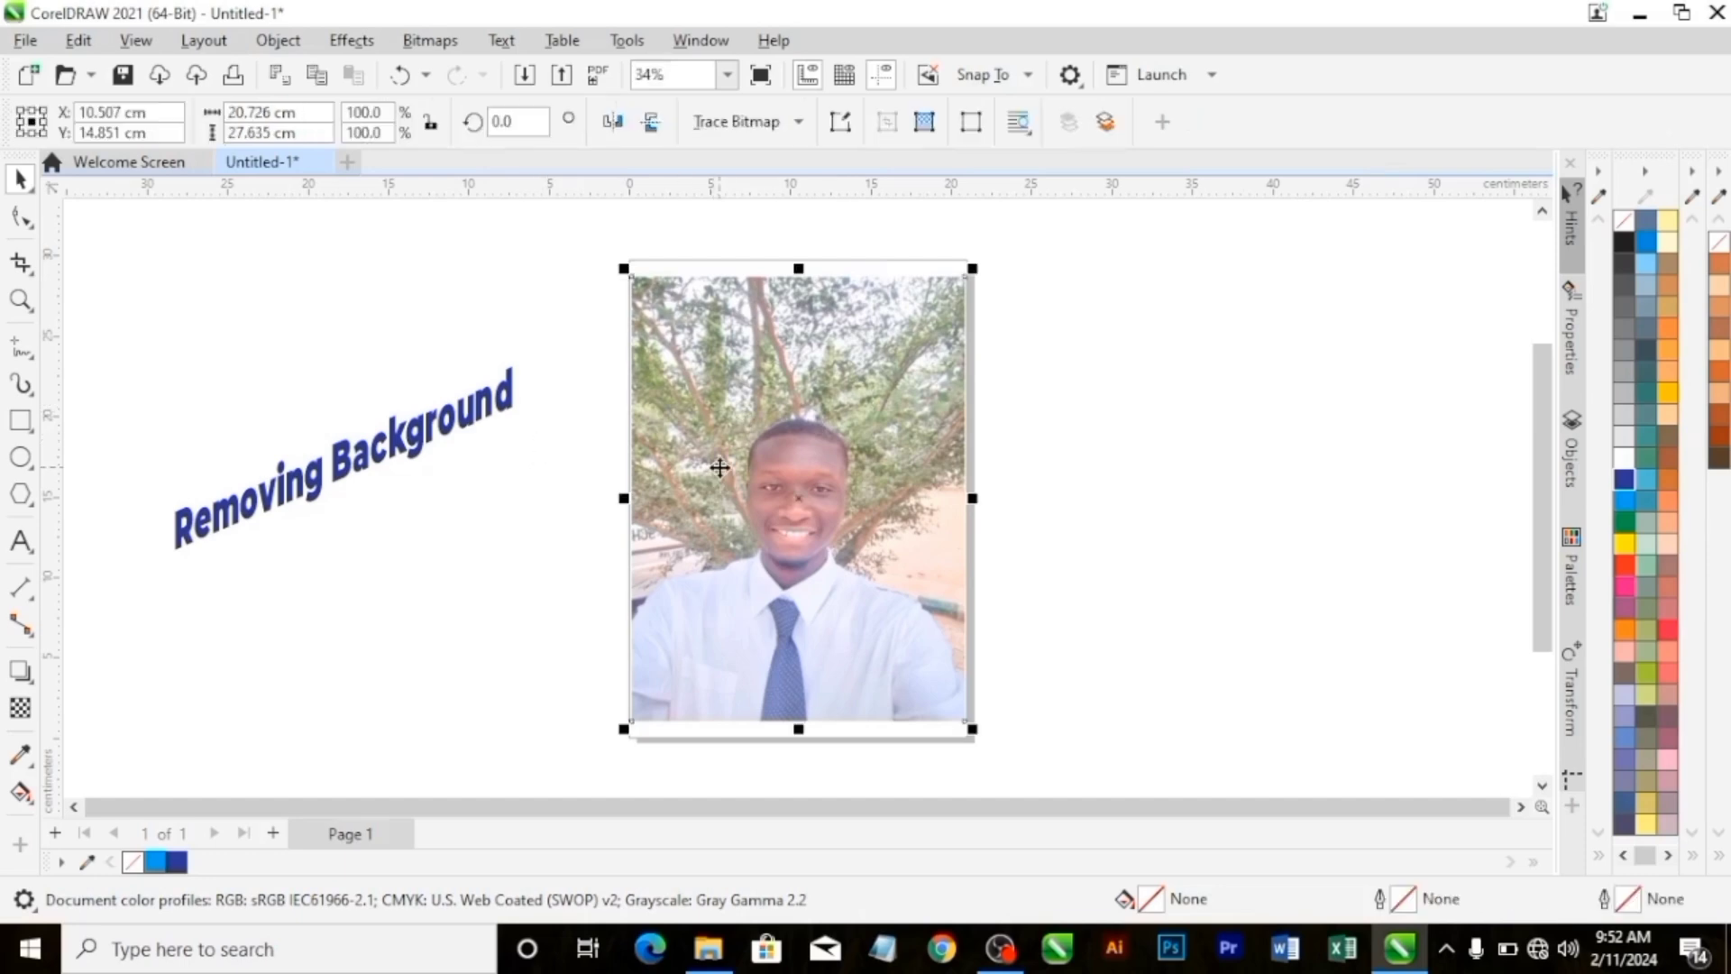
left_click(438, 45)
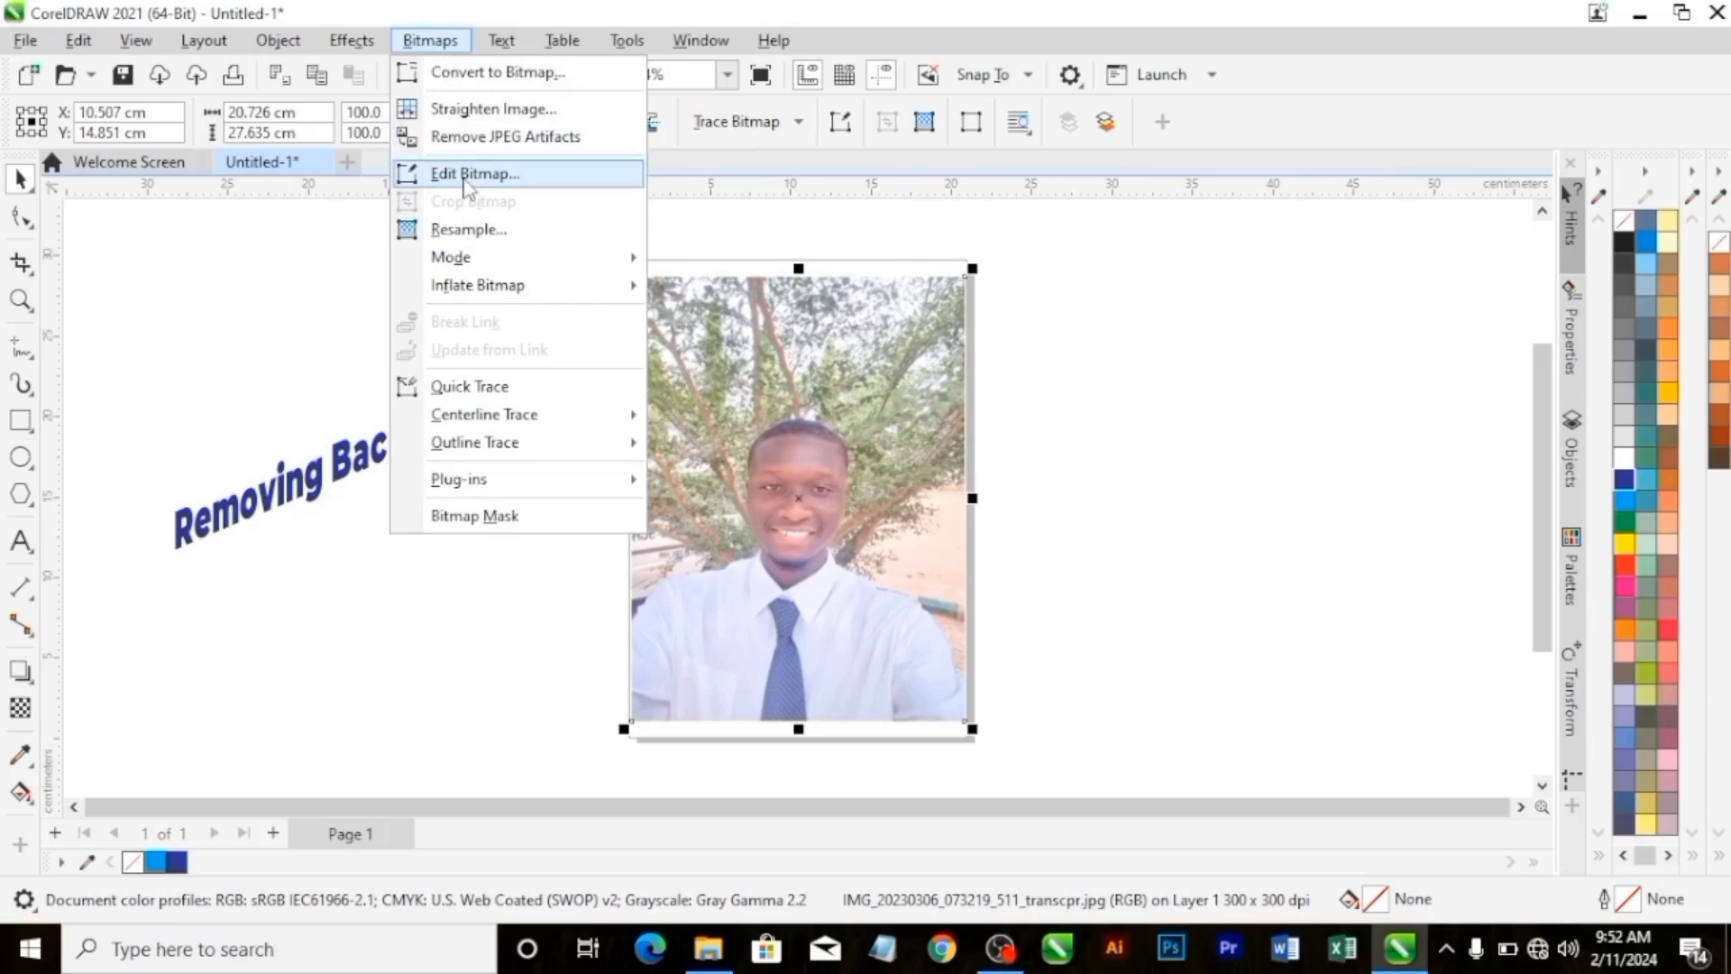
left_click(460, 173)
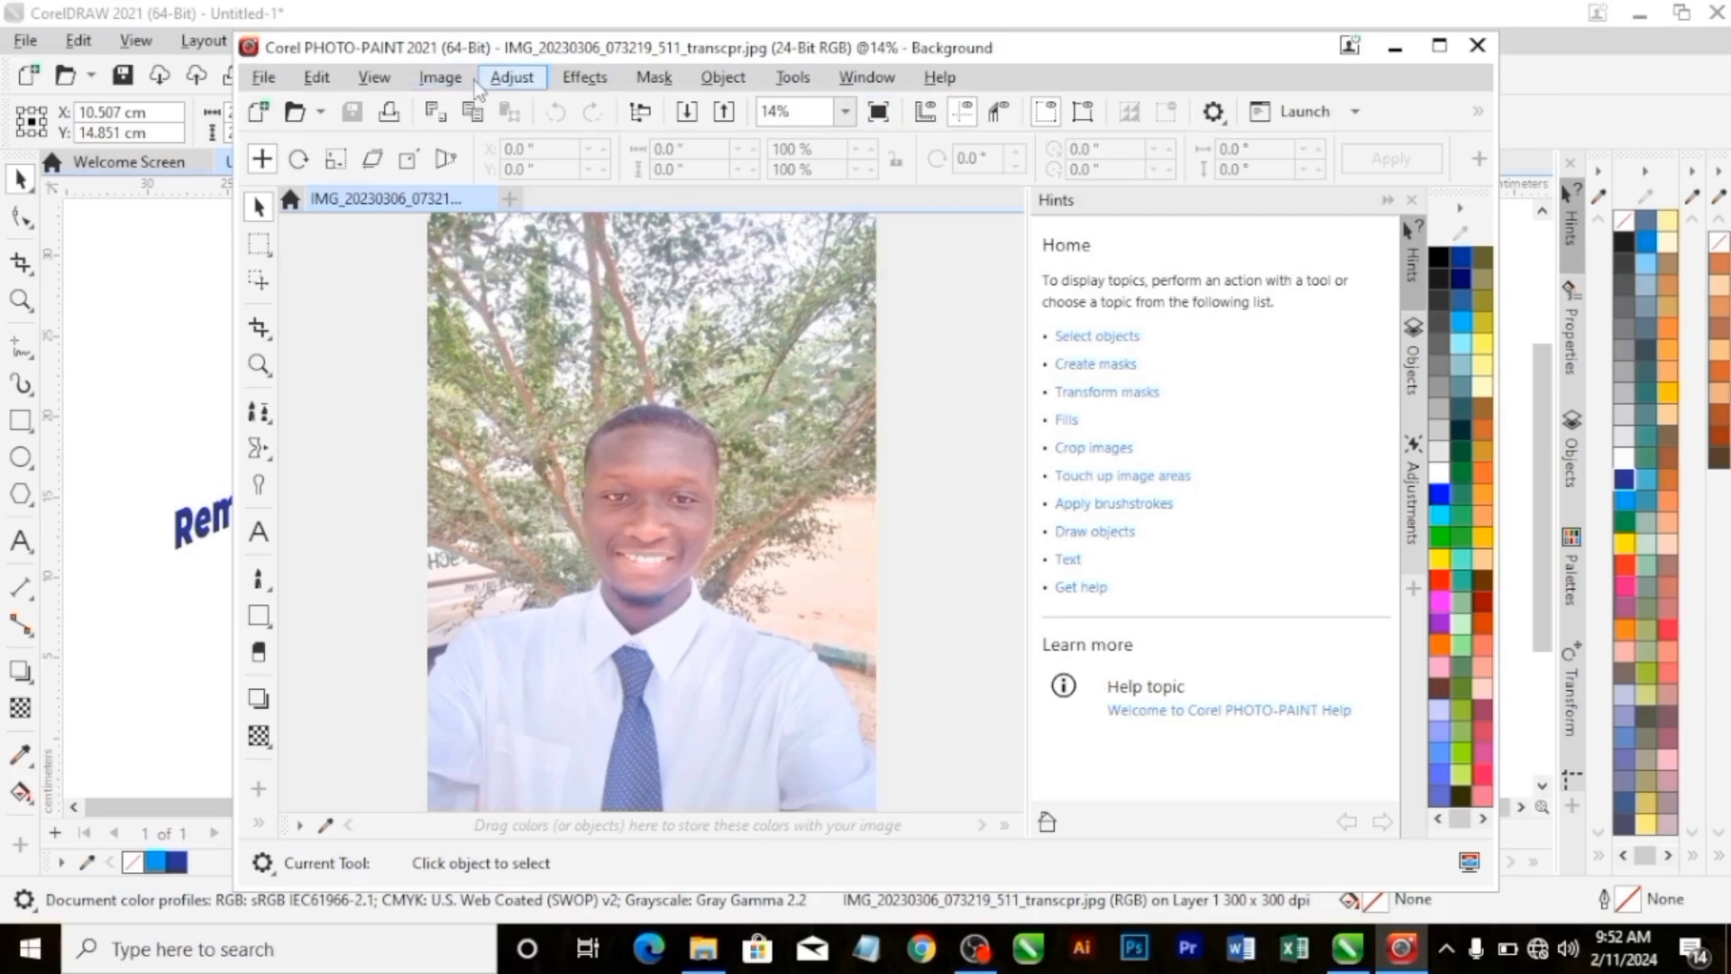
left_click(441, 78)
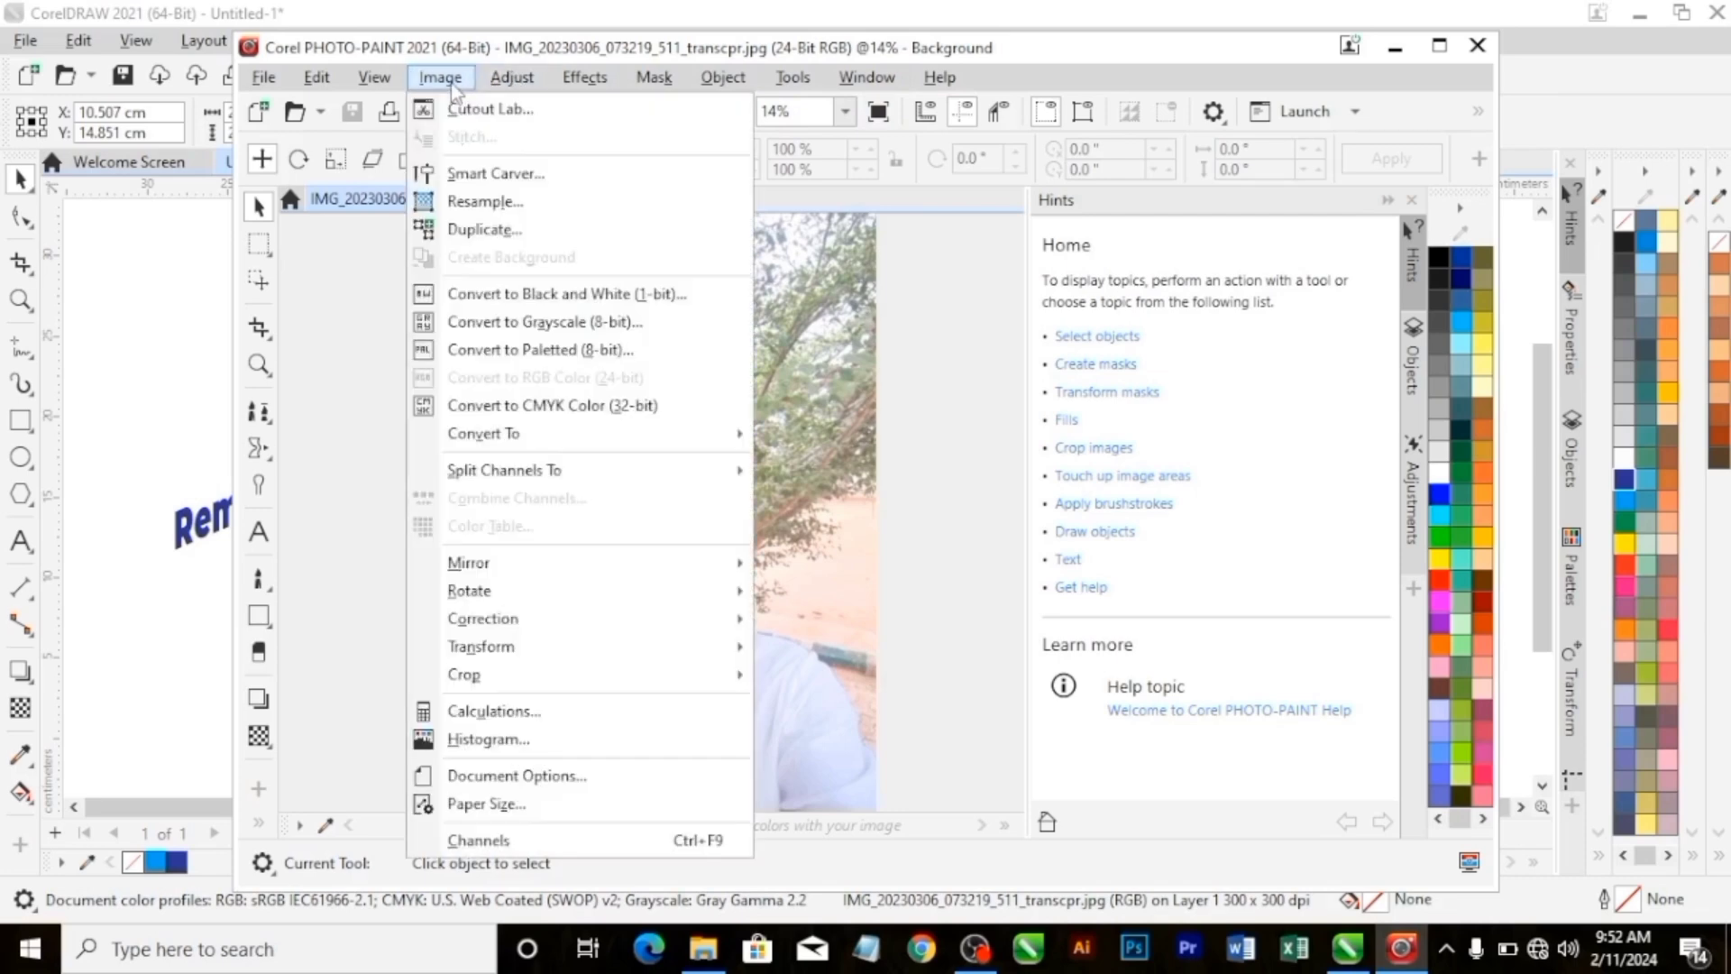
left_click(464, 115)
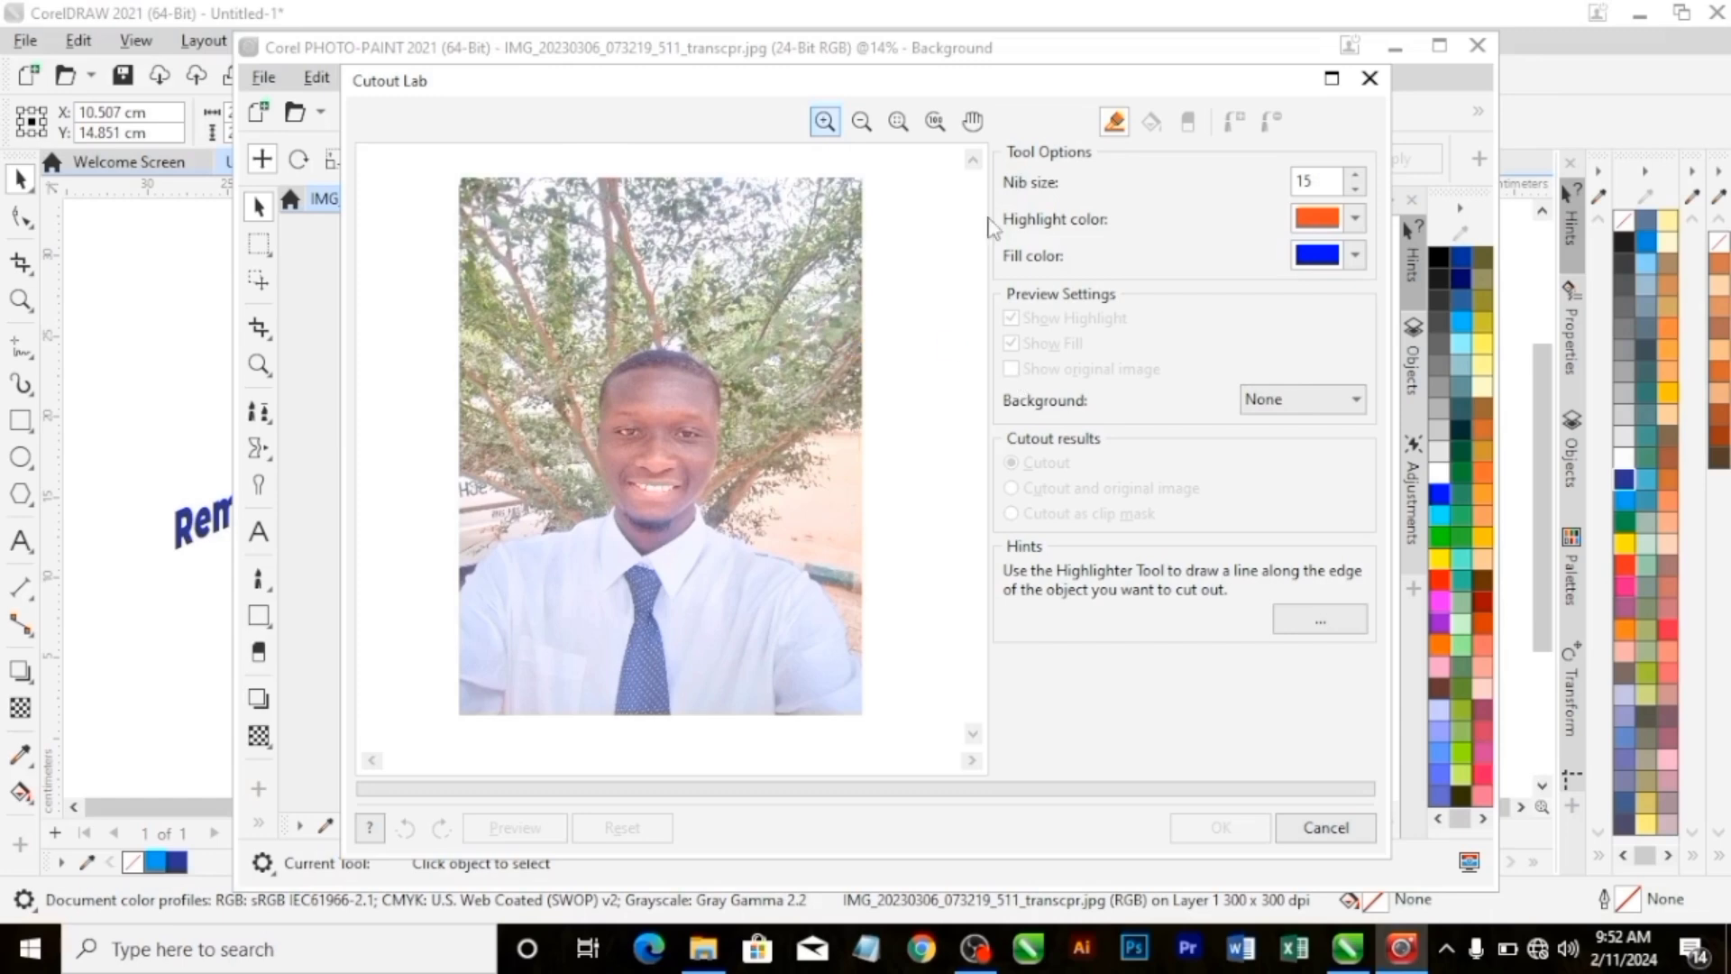
Examine the photo in the Cutout Lab preview at different magnifications, pan across it and fit it back to the view.
left_click(824, 121)
left_click(742, 335)
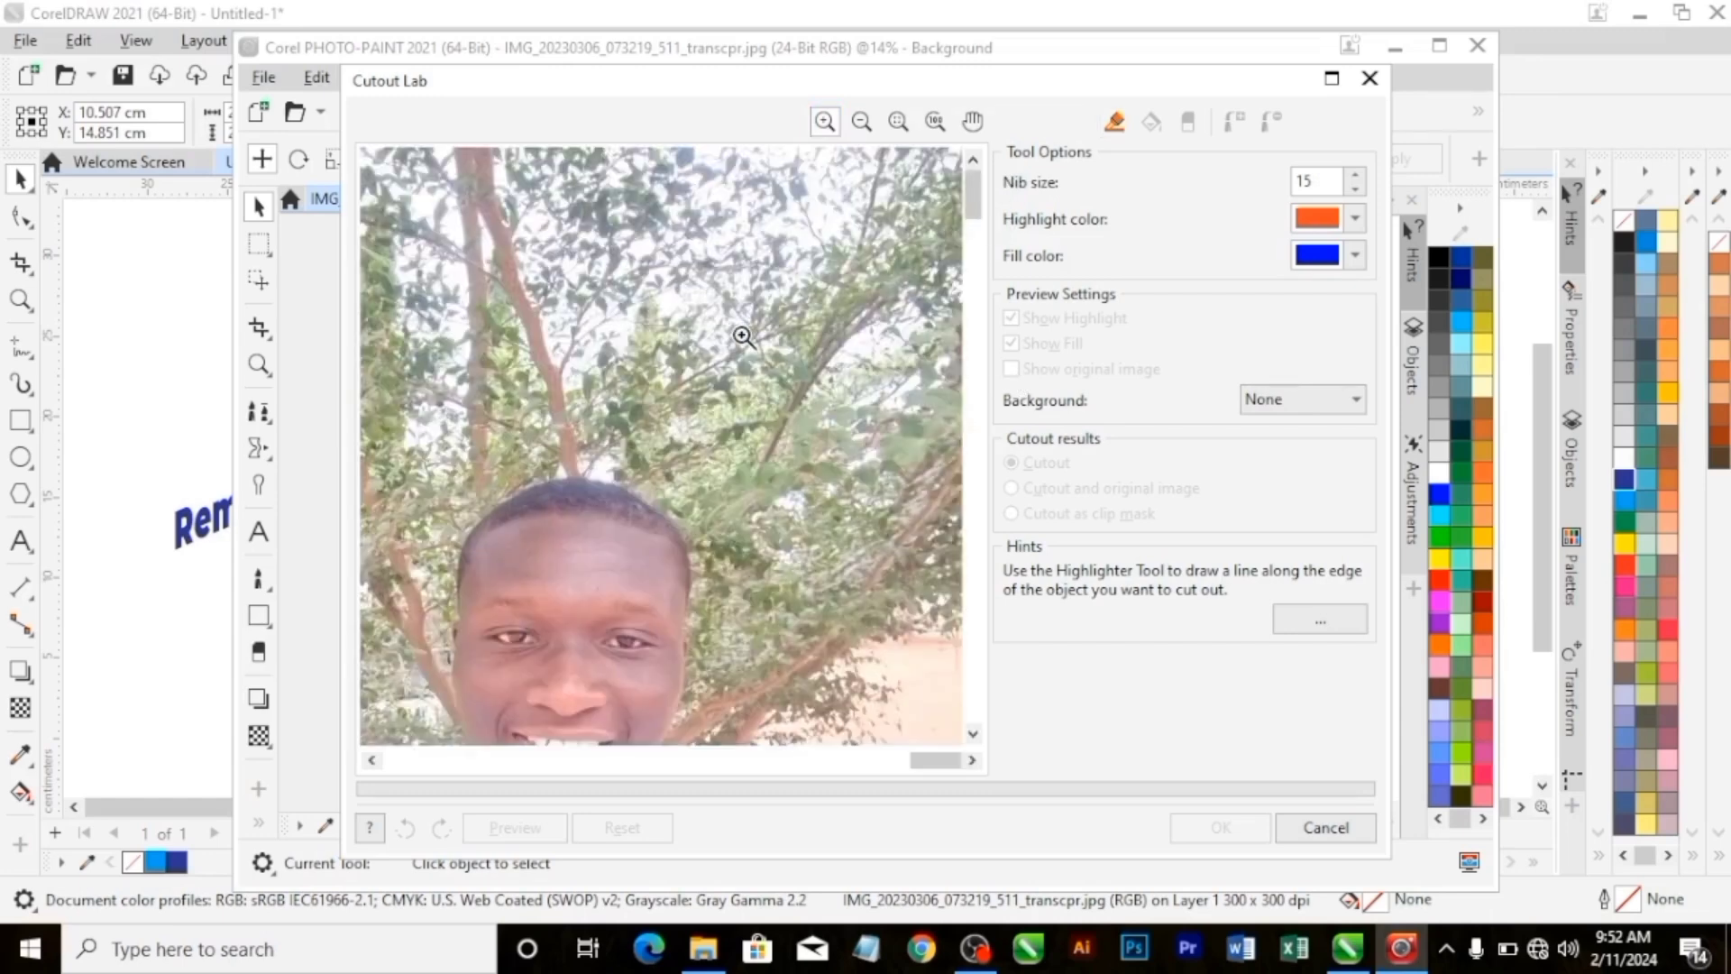
left_click(861, 121)
left_click(828, 402)
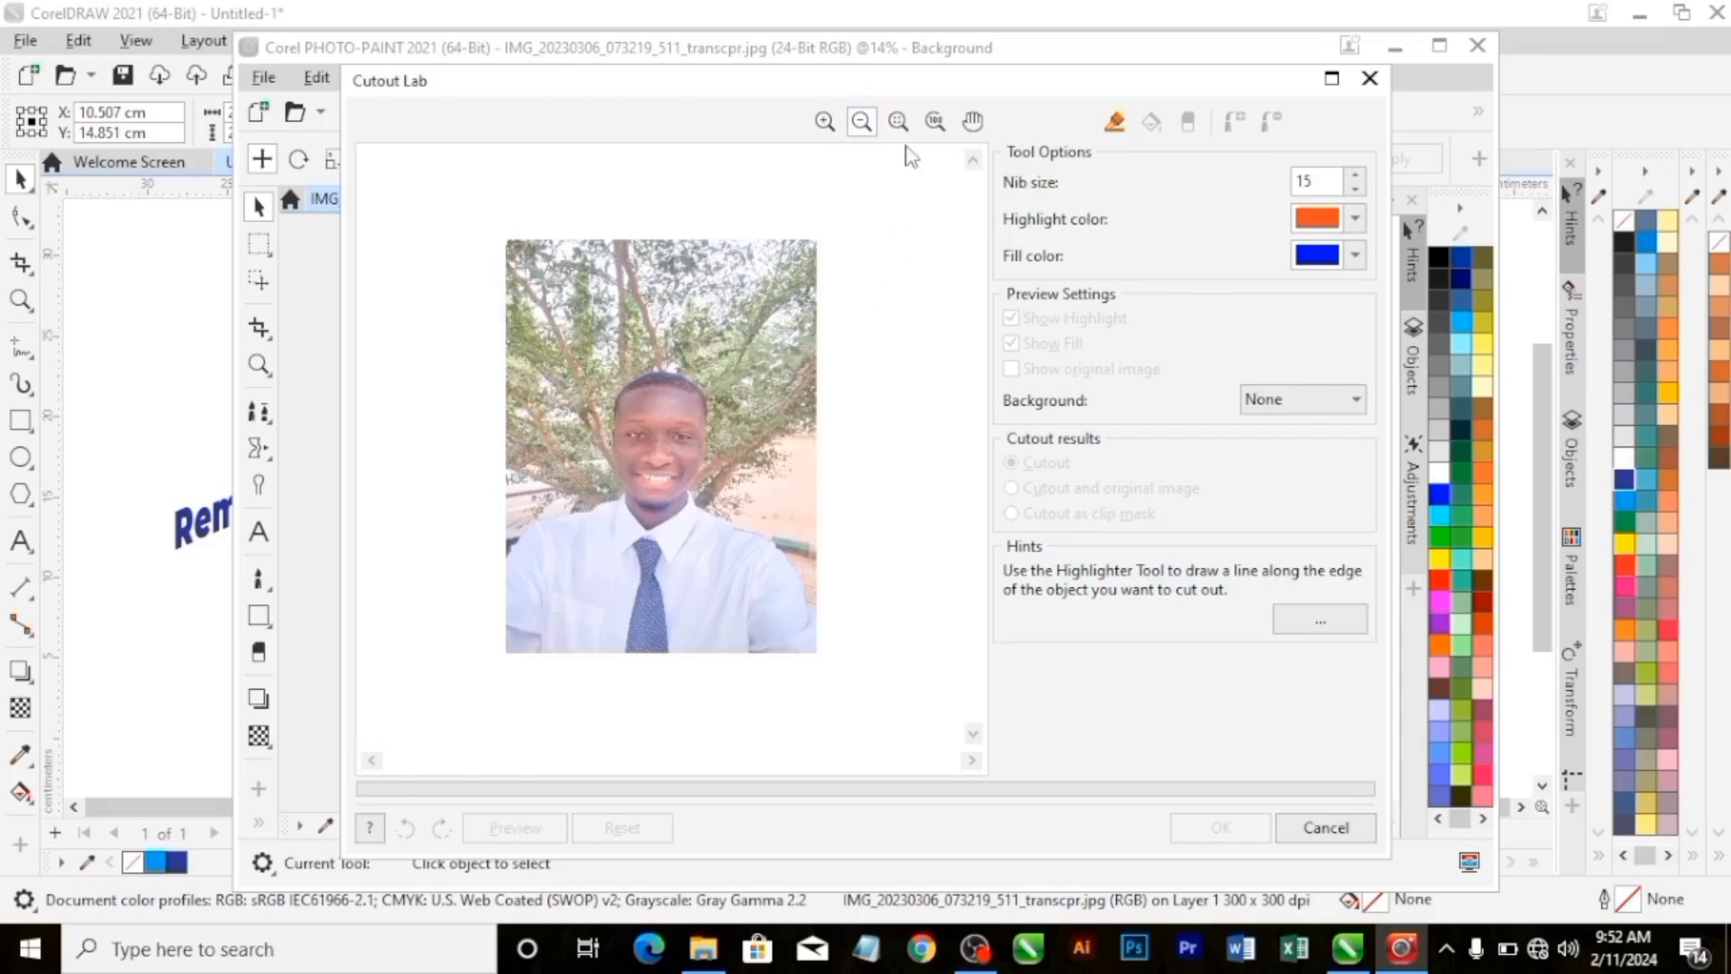
left_click(898, 120)
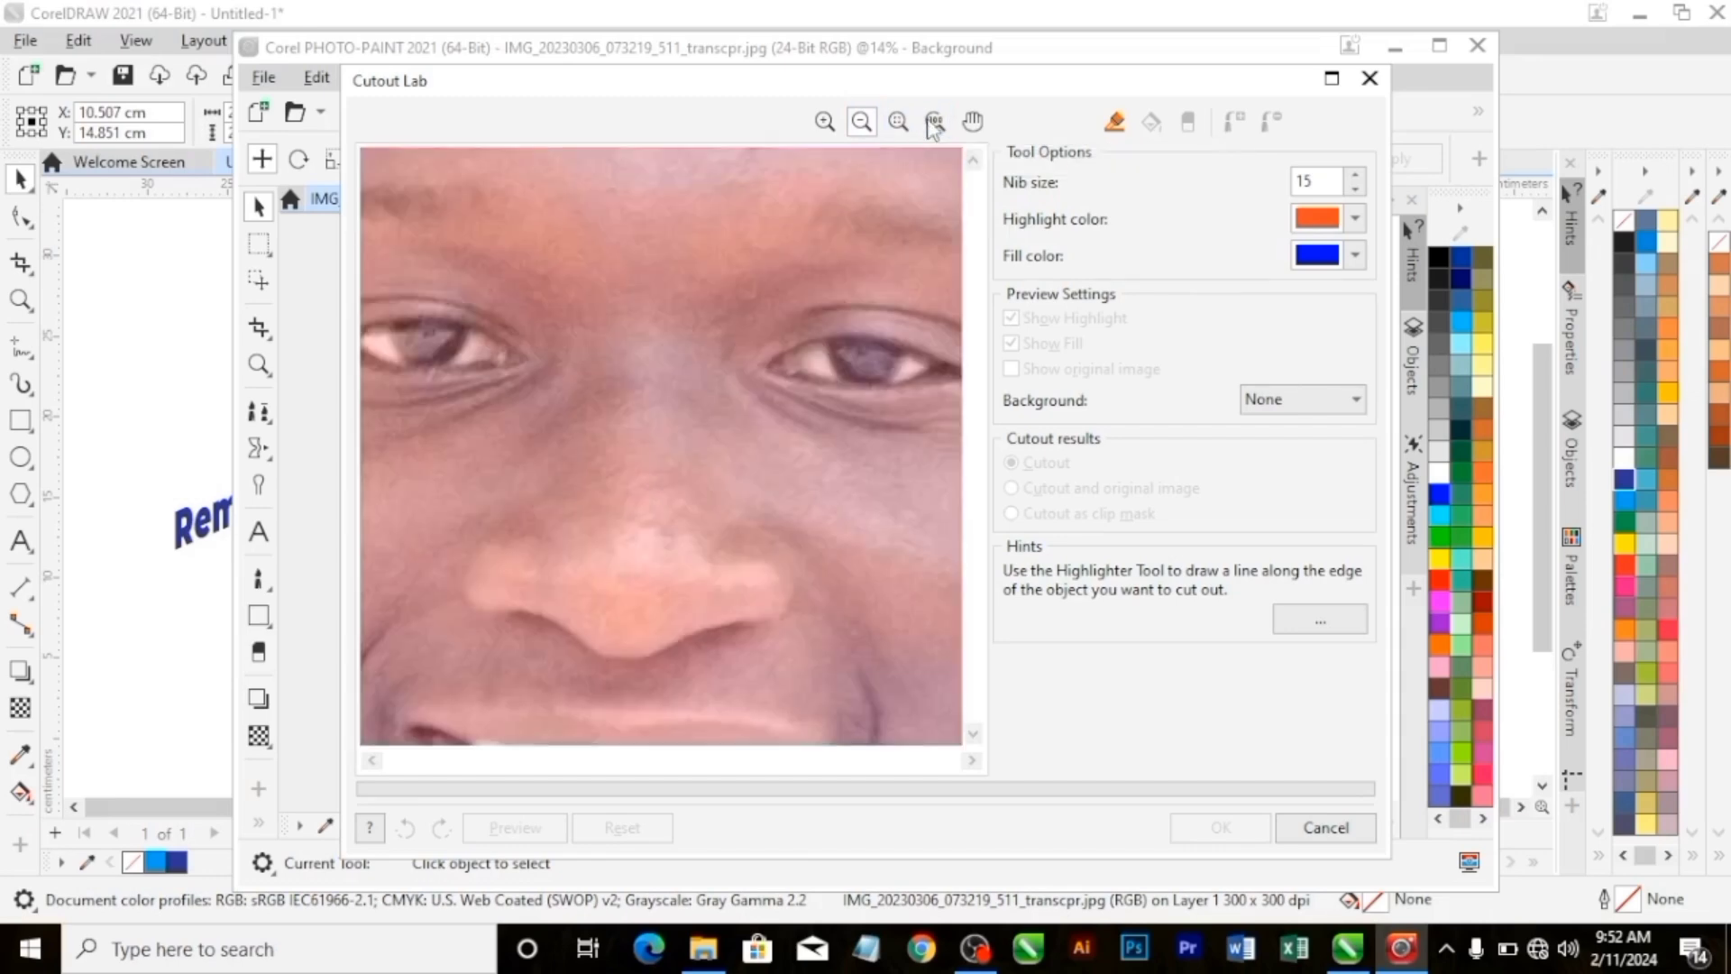
left_click(935, 121)
left_click(899, 121)
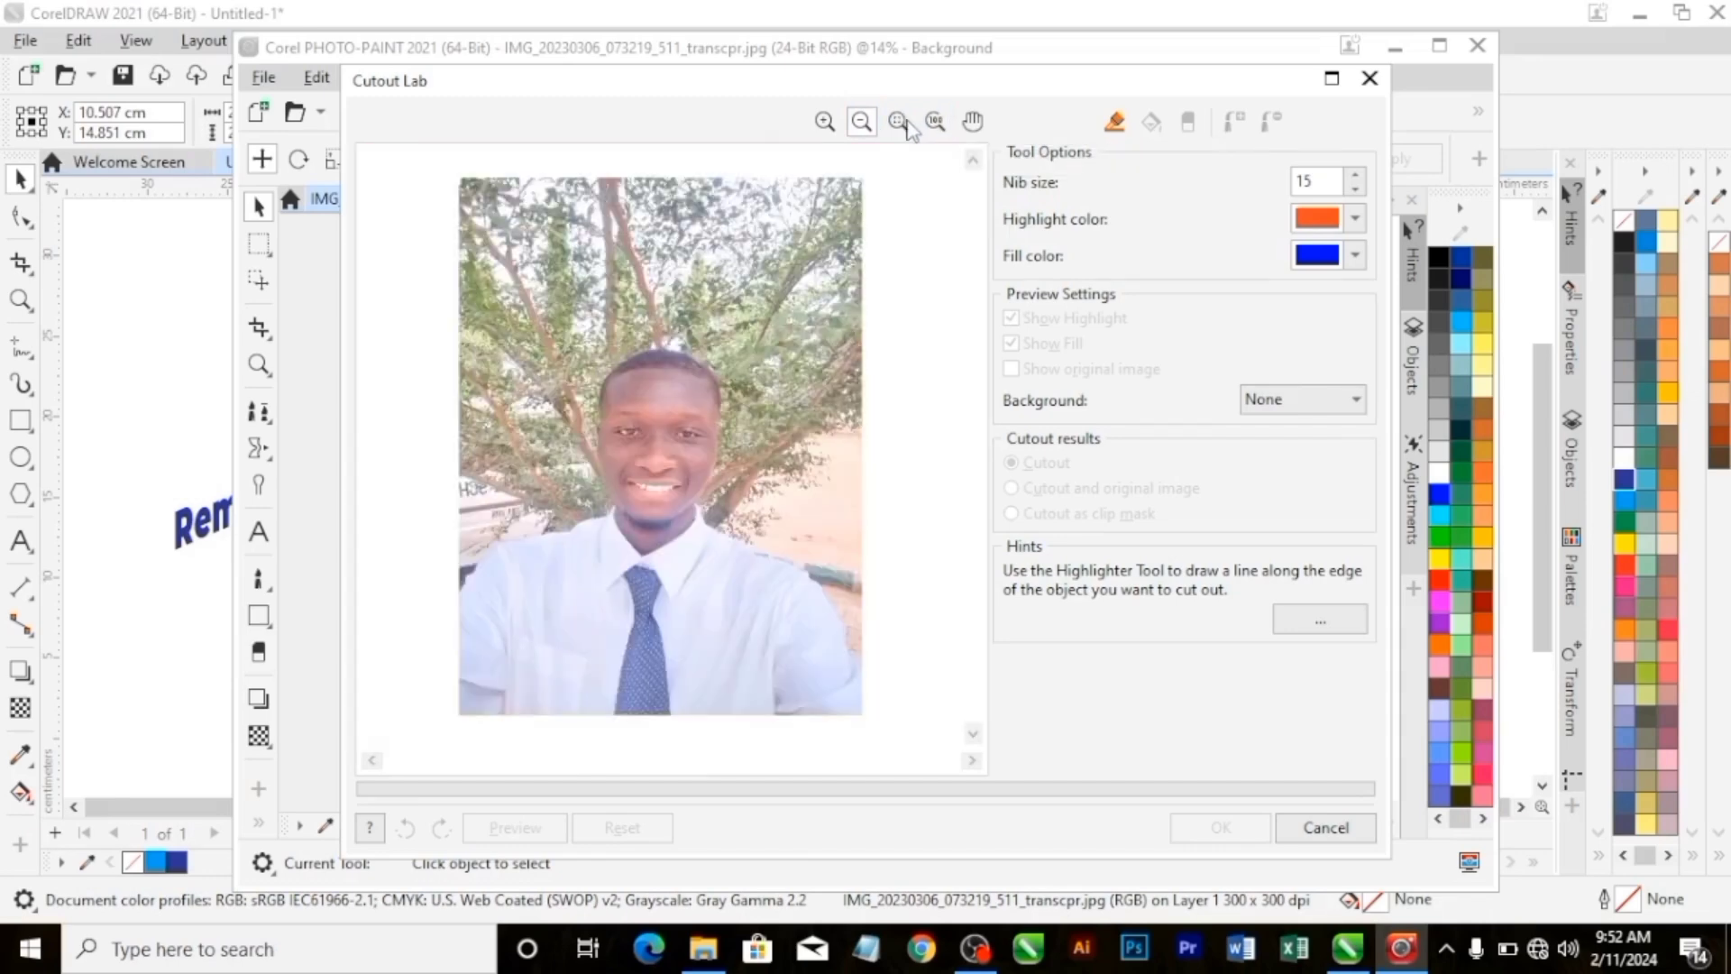
left_click(972, 121)
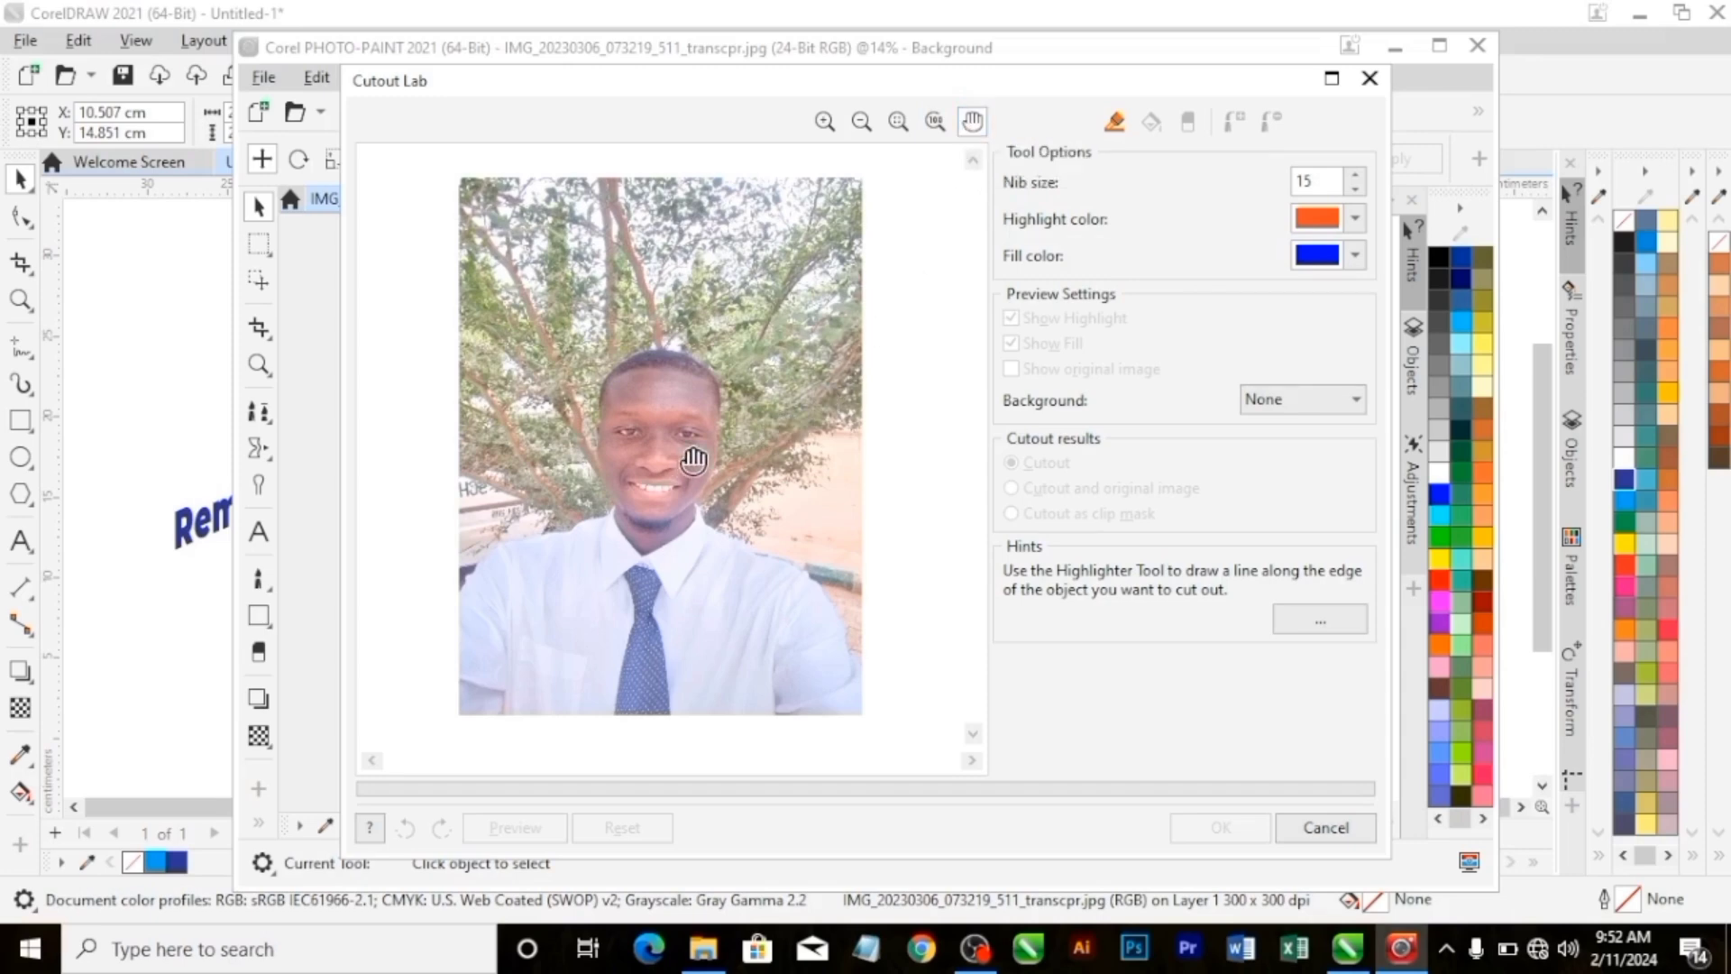
left_click(824, 123)
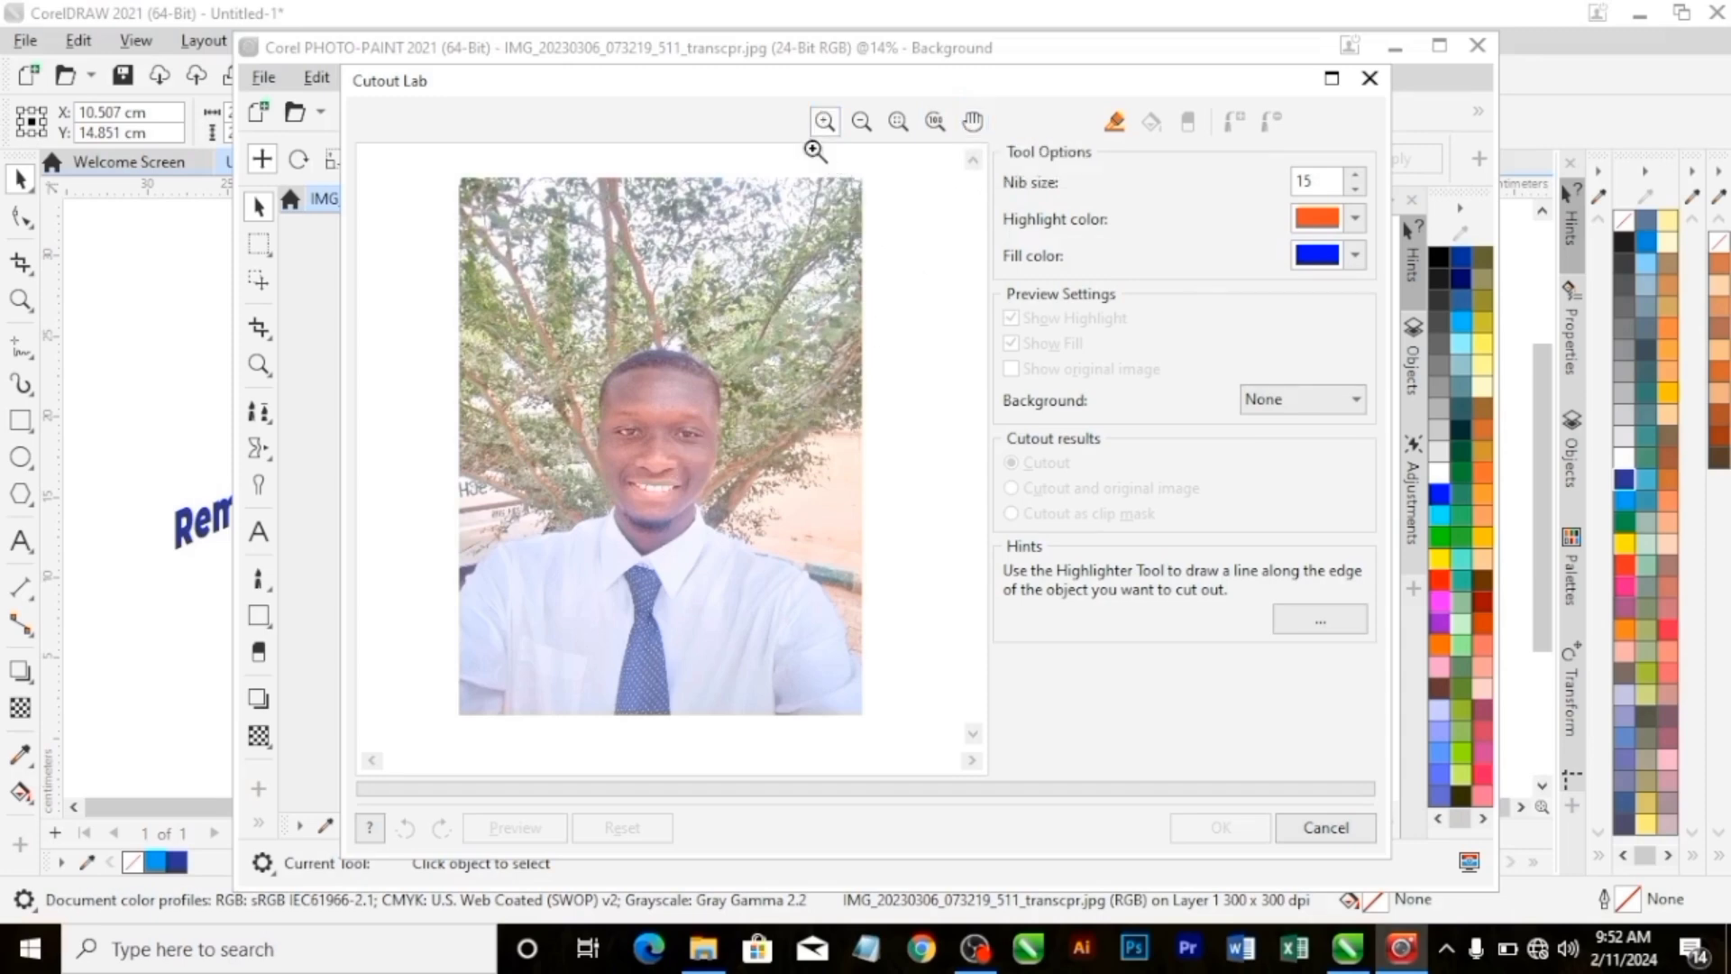
left_click(762, 401)
left_click(972, 122)
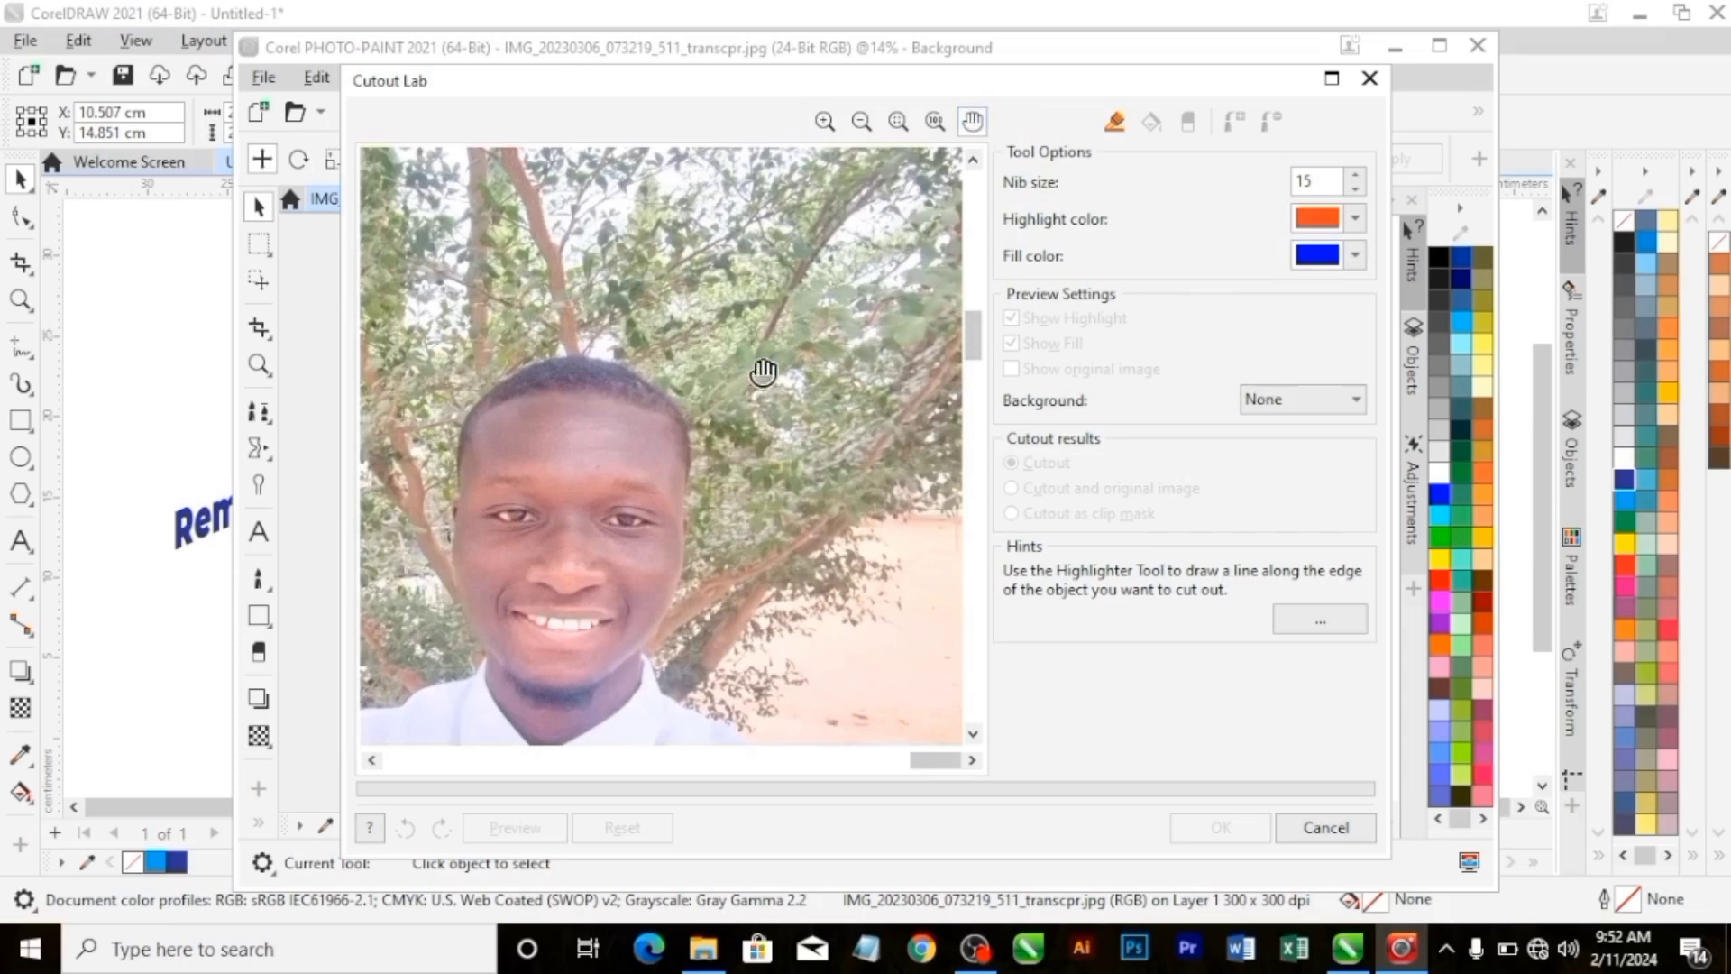
left_click_drag(696, 444, 792, 290)
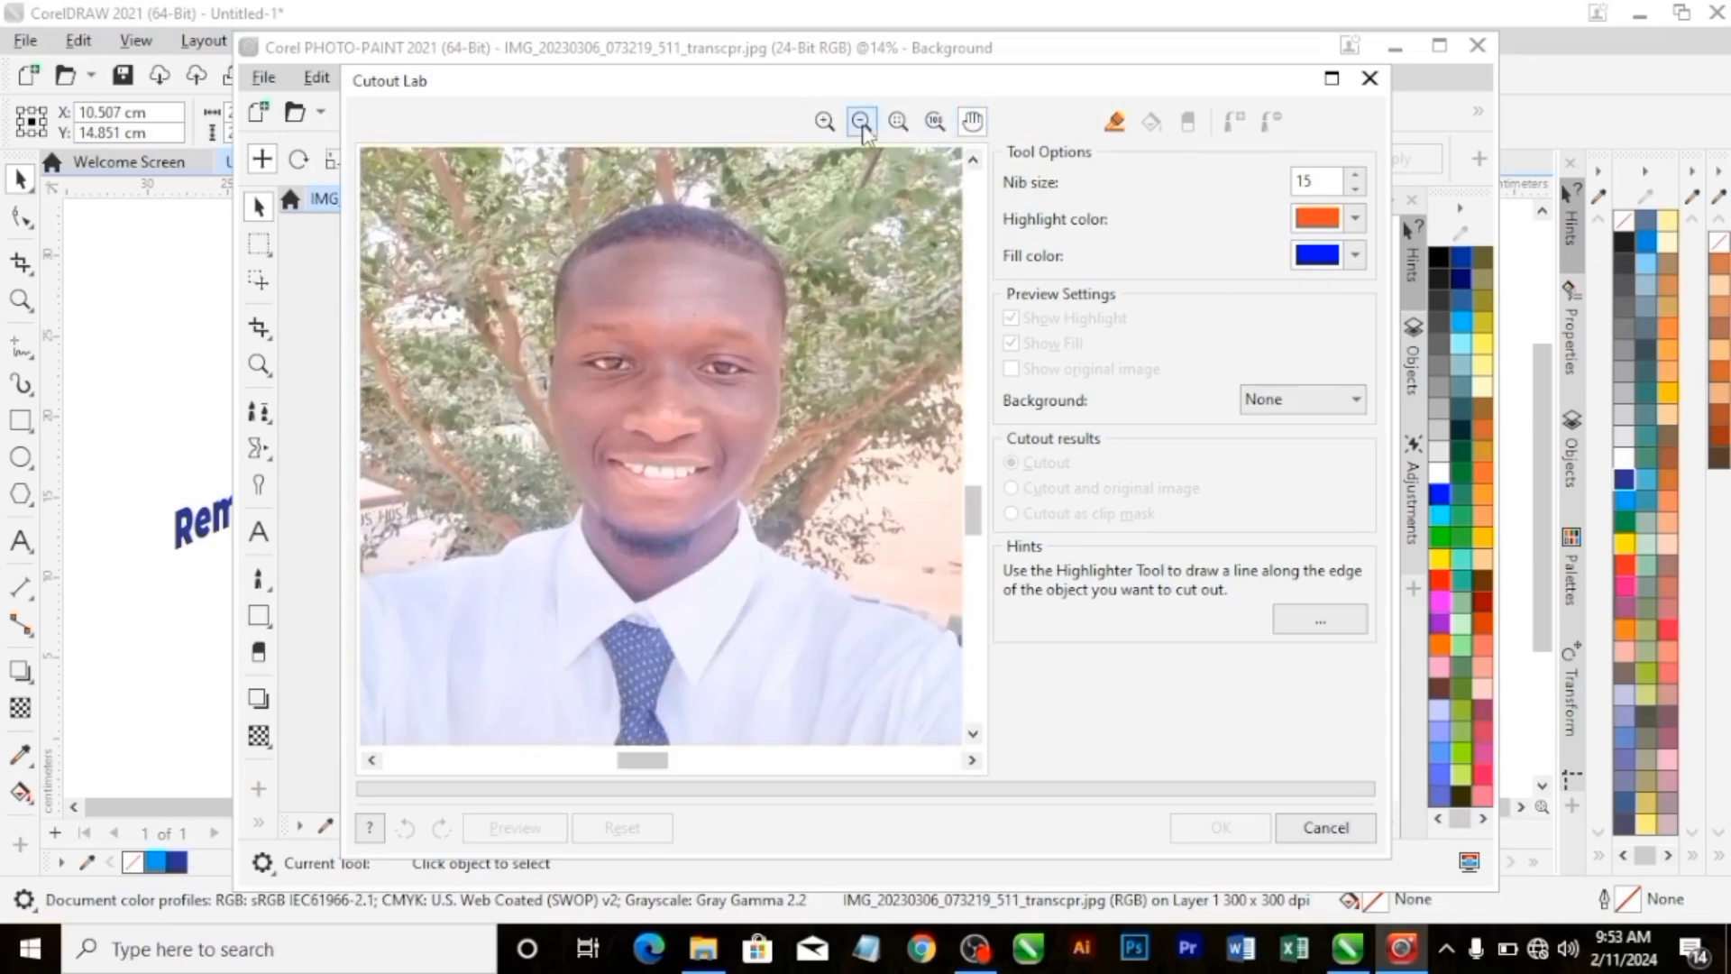
left_click(898, 121)
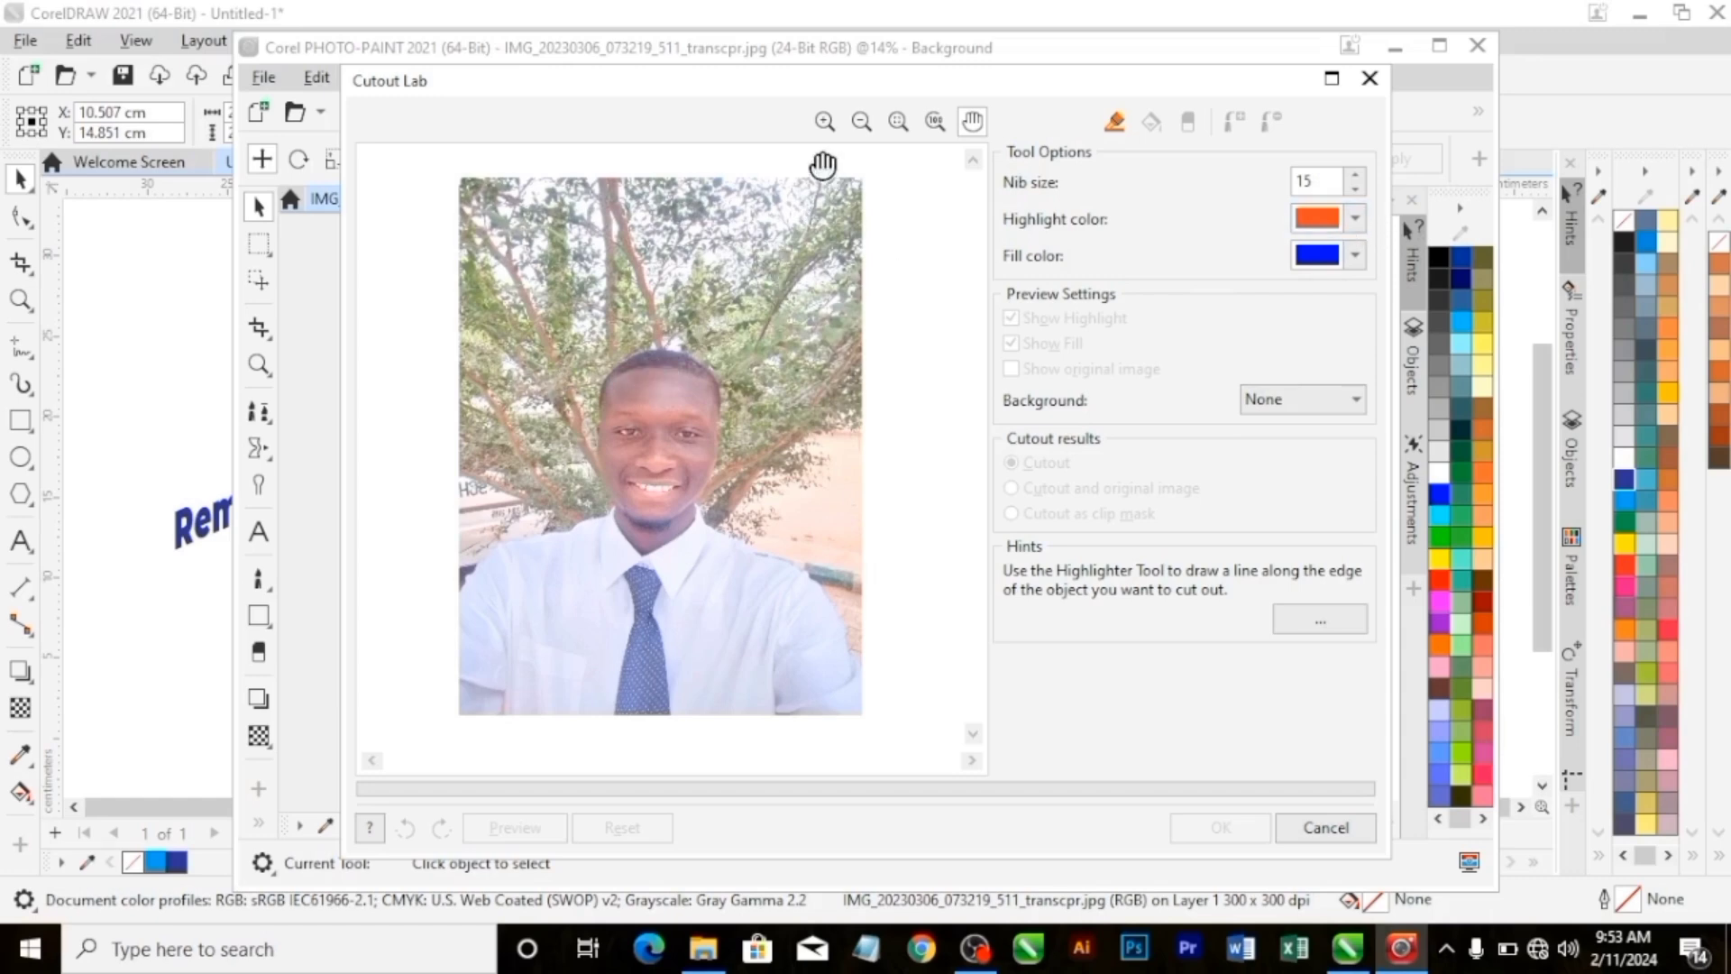
Try highlighting the edge at the top of the hair with the Highlighter, and set its nib size to 42.
left_click(825, 121)
left_click(1115, 121)
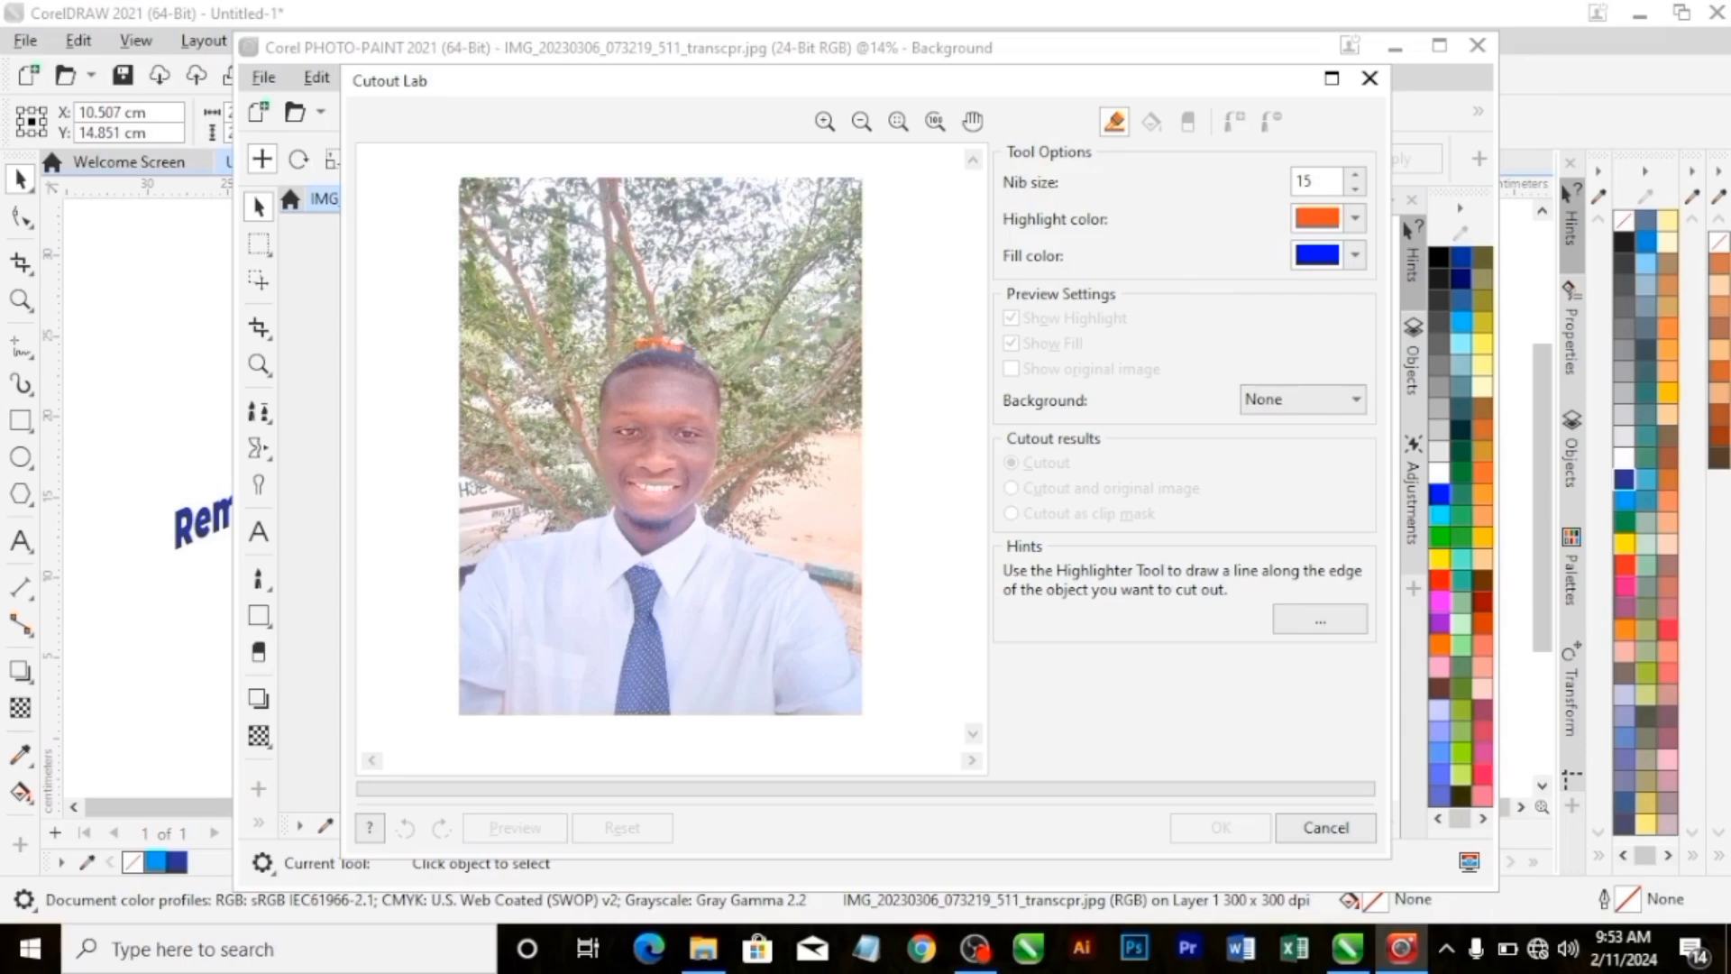
left_click(719, 371)
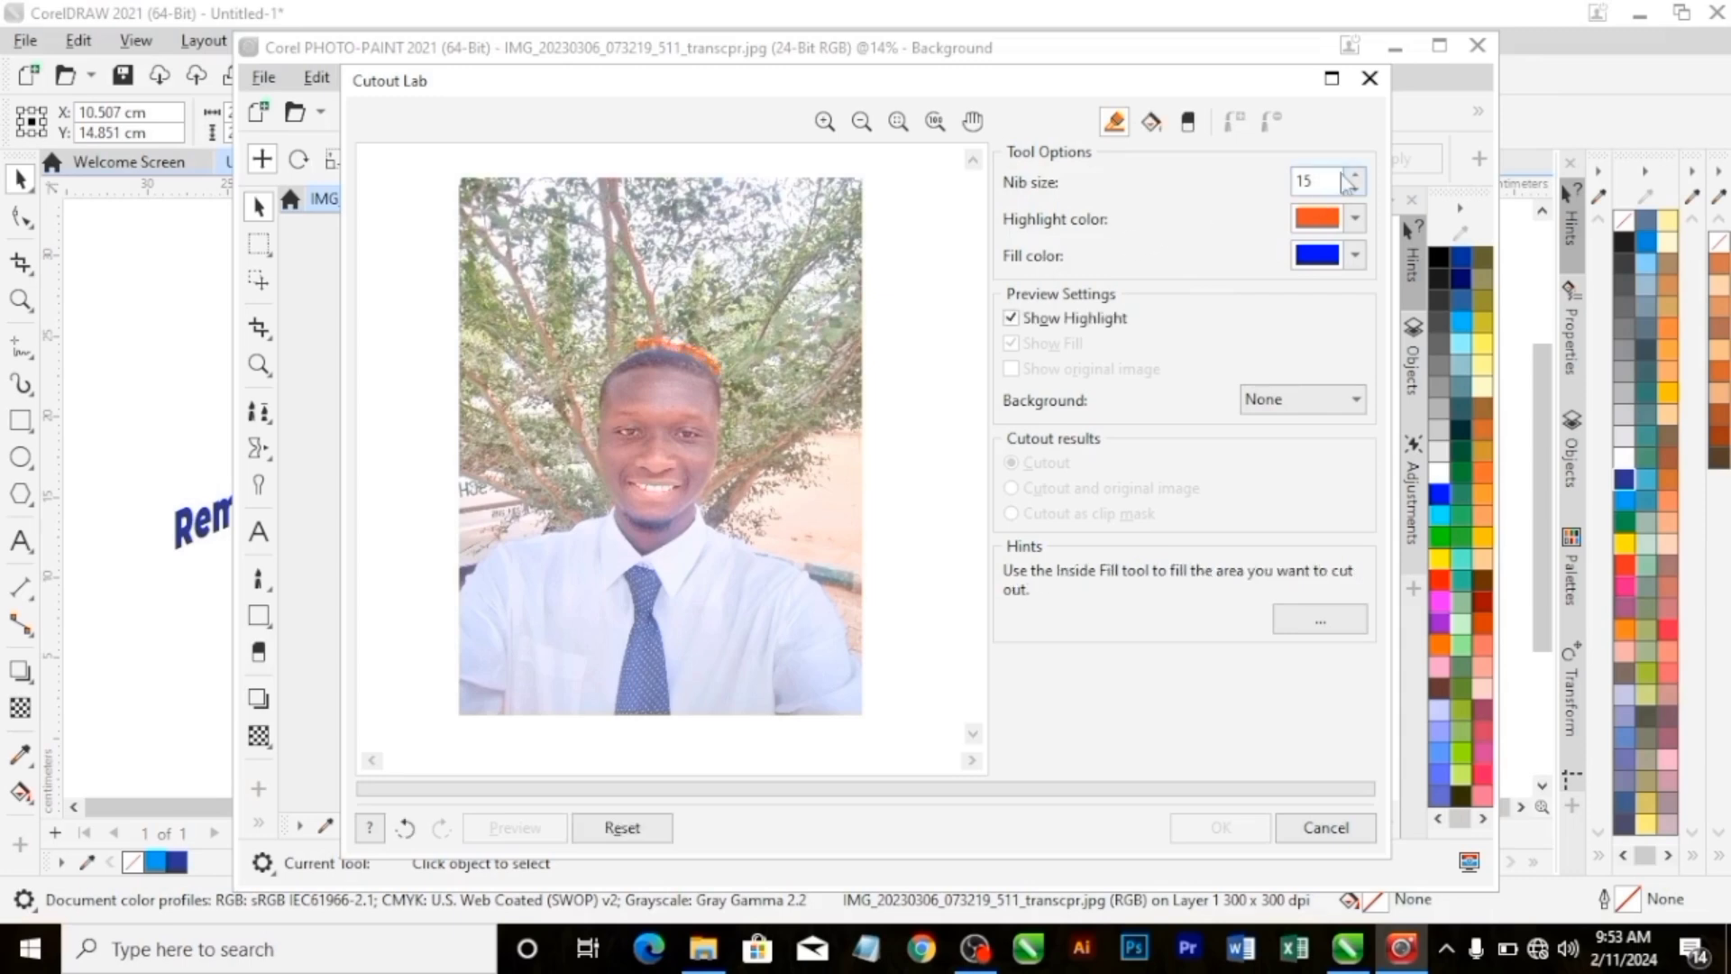
double_click(1304, 181)
type("42")
key("Return")
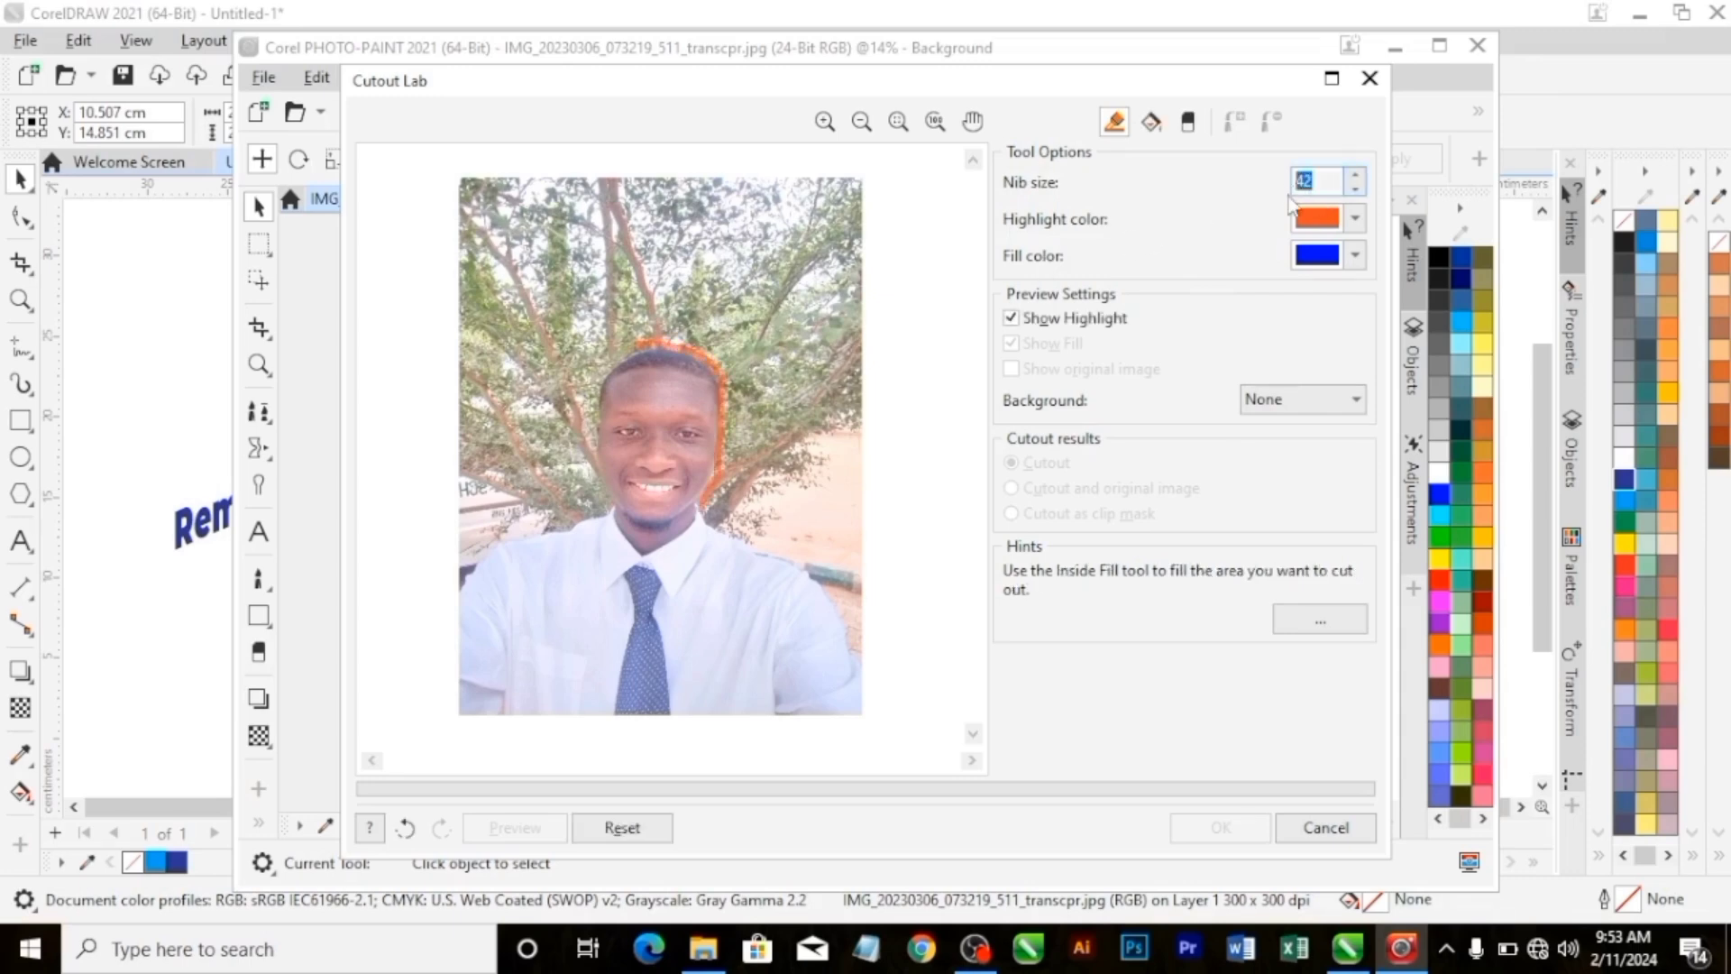
Set the Highlighter nib size to 40.
type("10")
key("Return")
double_click(1307, 184)
type("2")
type("4")
Try highlighting the outer edge of the sleeve, and undo all highlight strokes made so far around the man.
left_click_drag(828, 602, 853, 652)
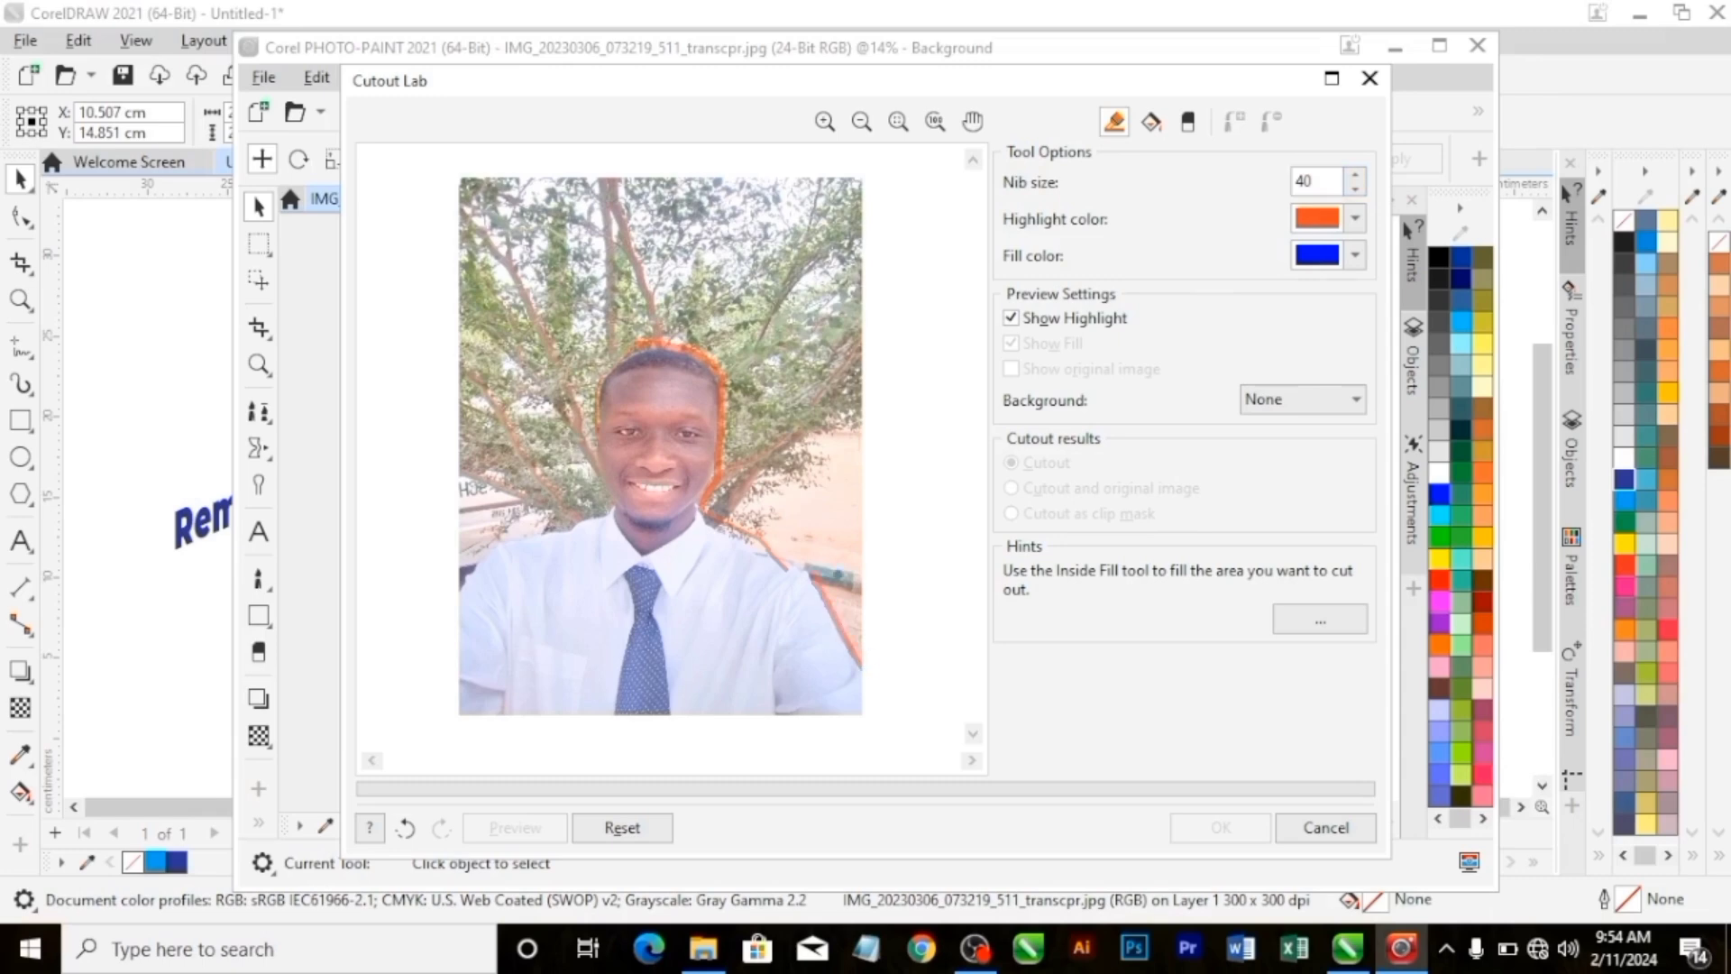
key("ctrl+z")
key("ctrl+z")
key("ctrl+z")
key("ctrl+z")
key("ctrl+z")
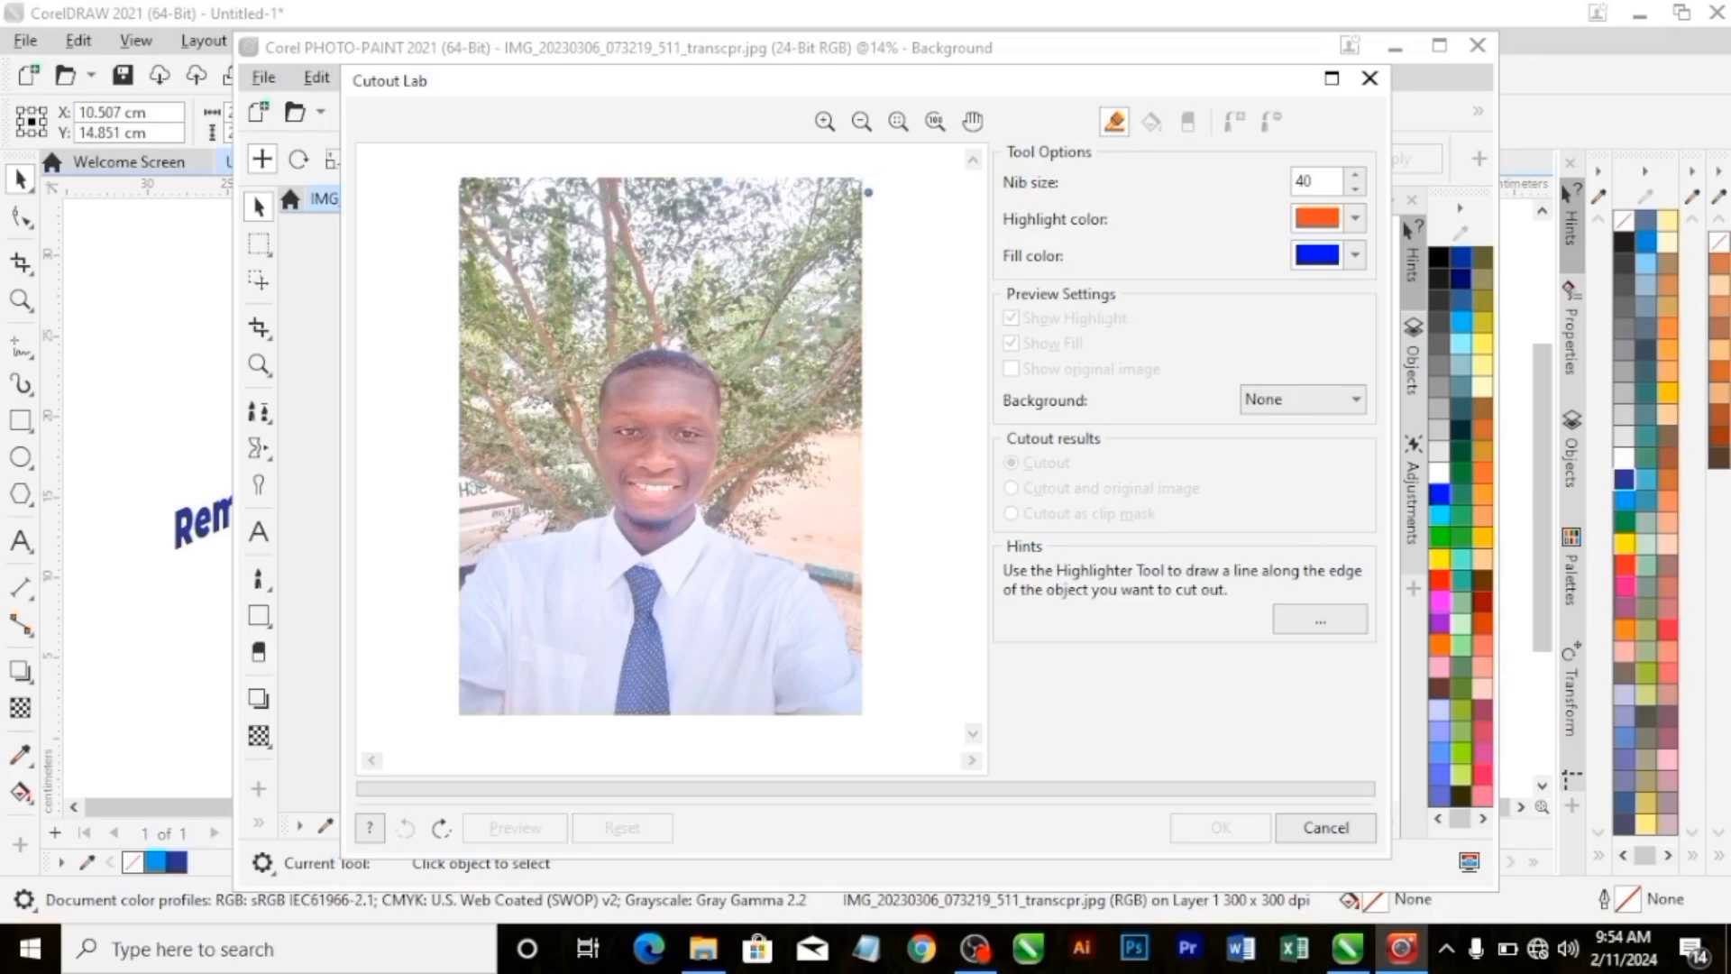
Highlight the man's edge from the top of the hair down the side of the head and neck and along the shoulder.
left_click(826, 121)
left_click(724, 424)
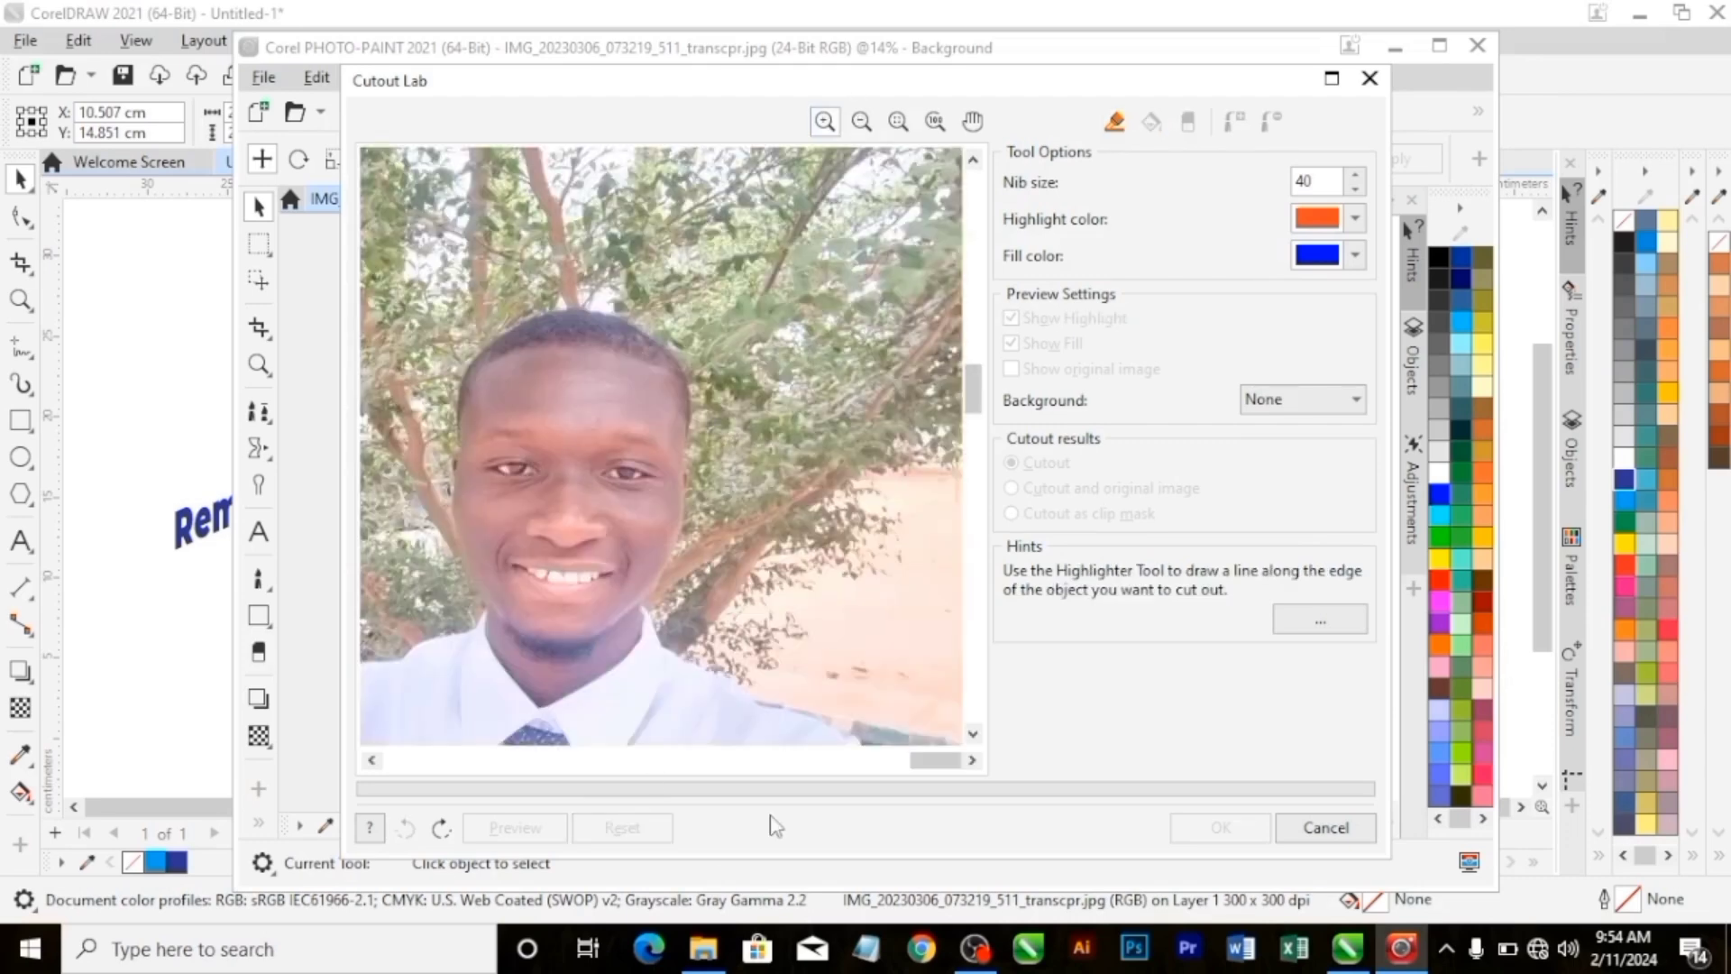
left_click_drag(935, 764, 599, 793)
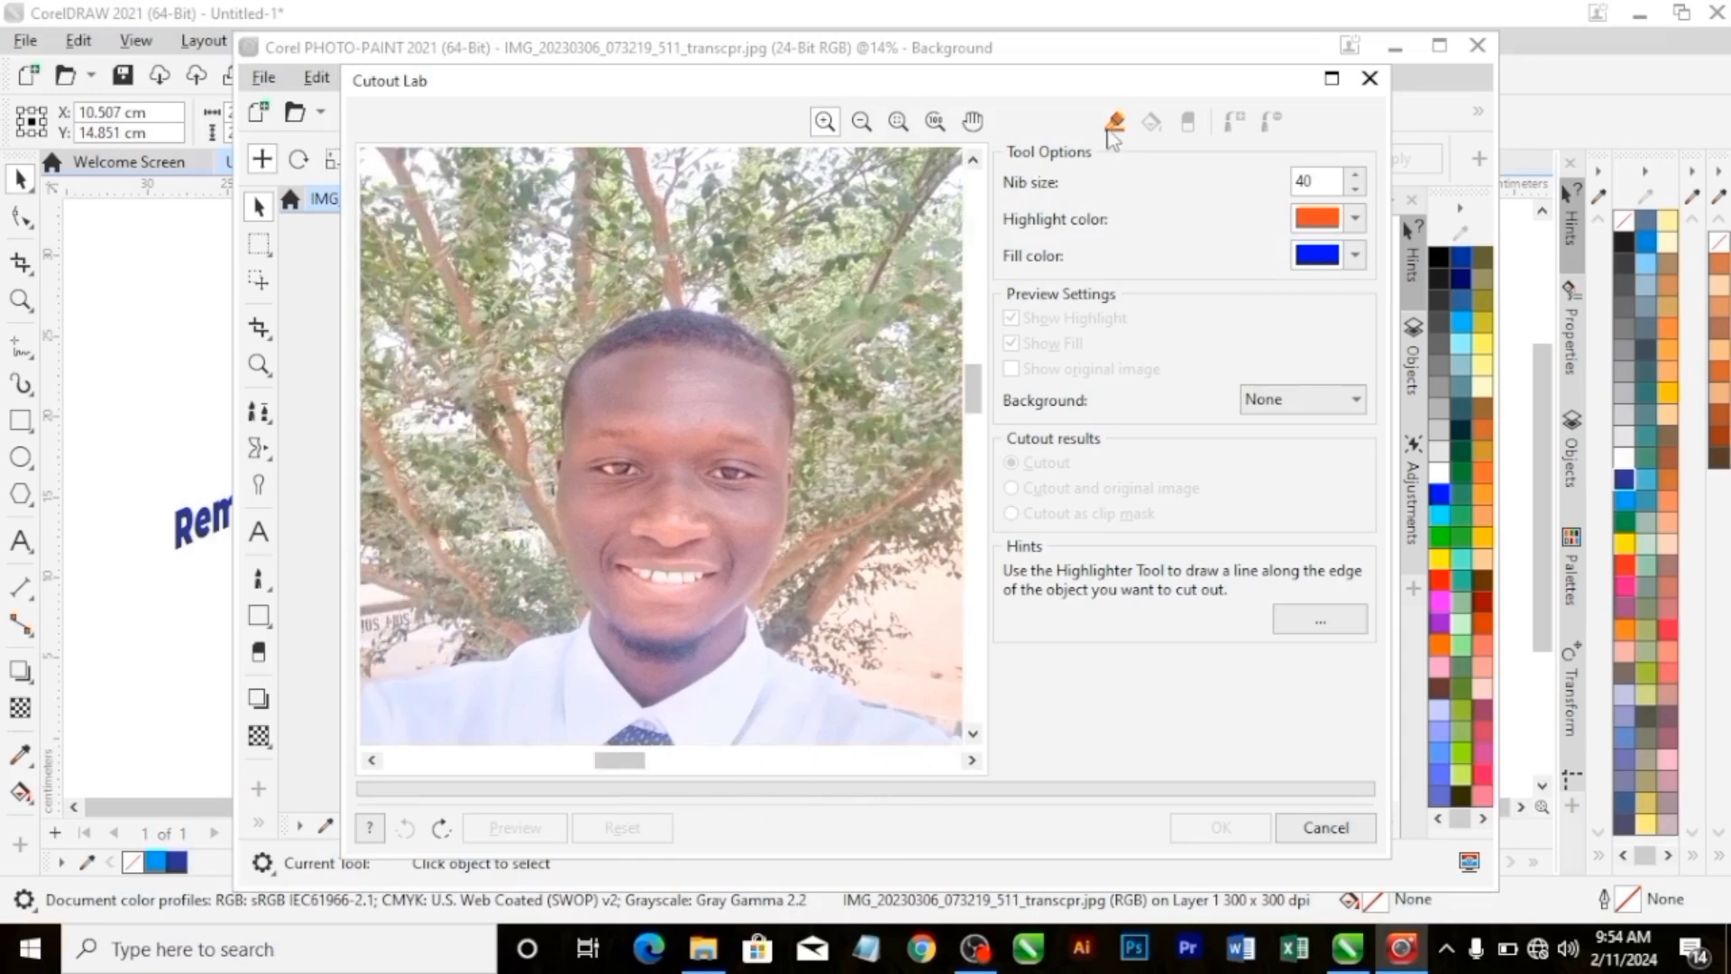
left_click(1115, 123)
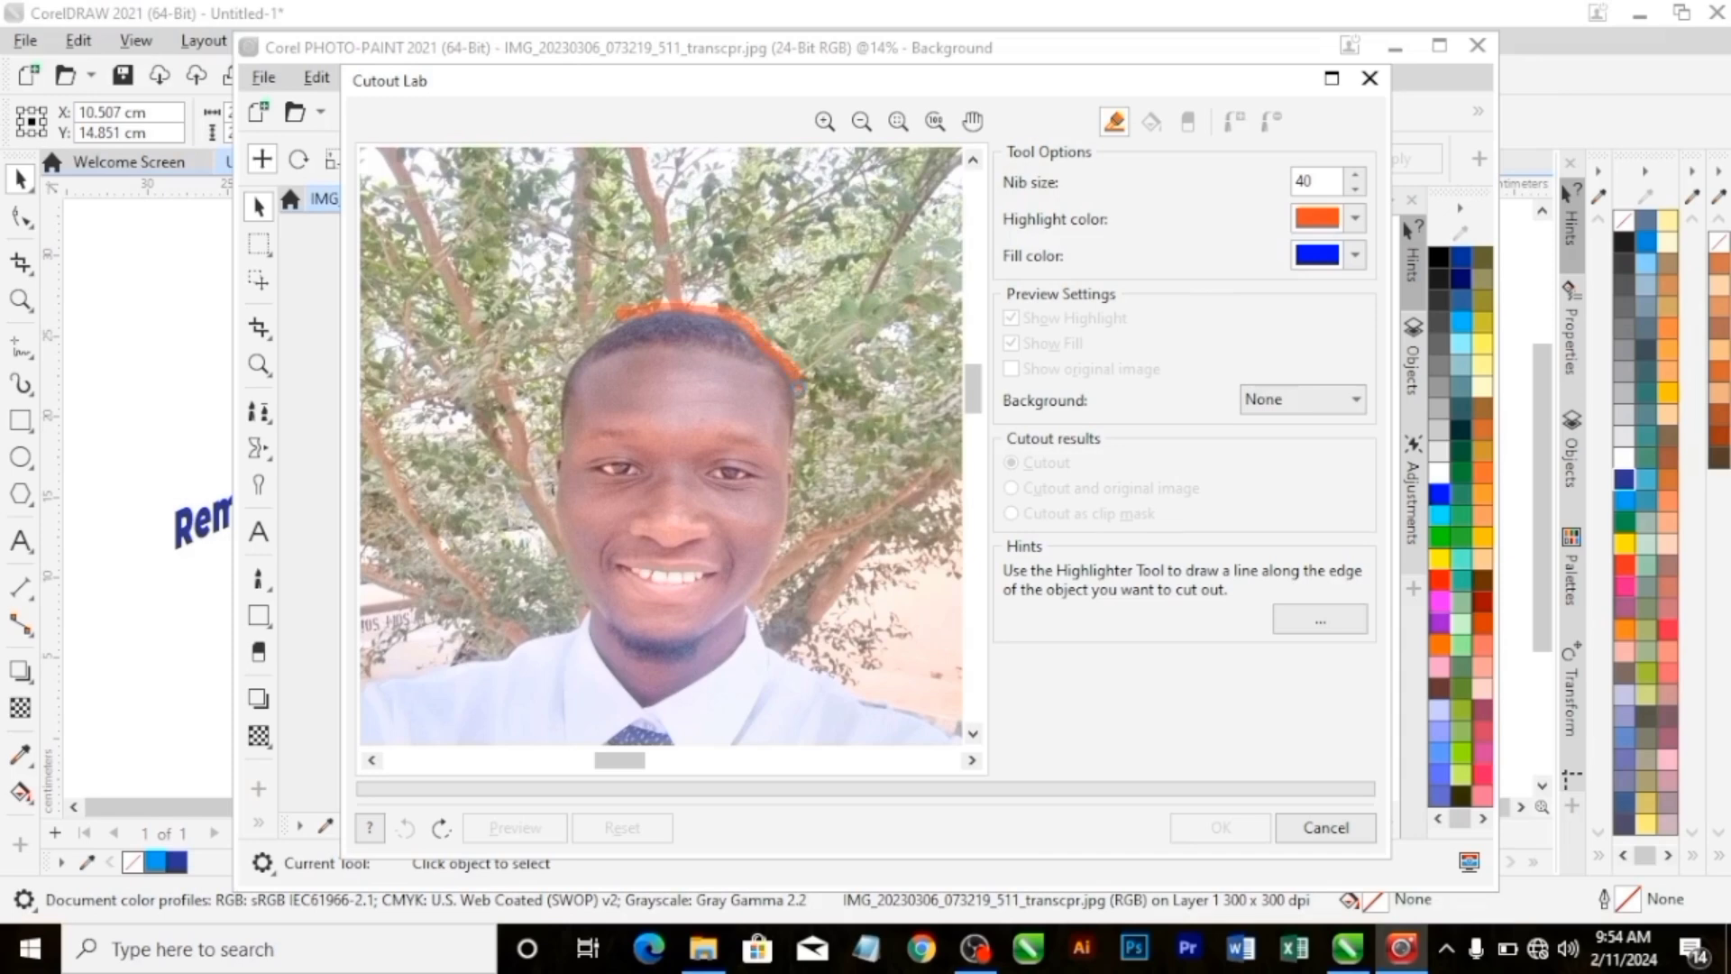
left_click_drag(800, 414, 763, 630)
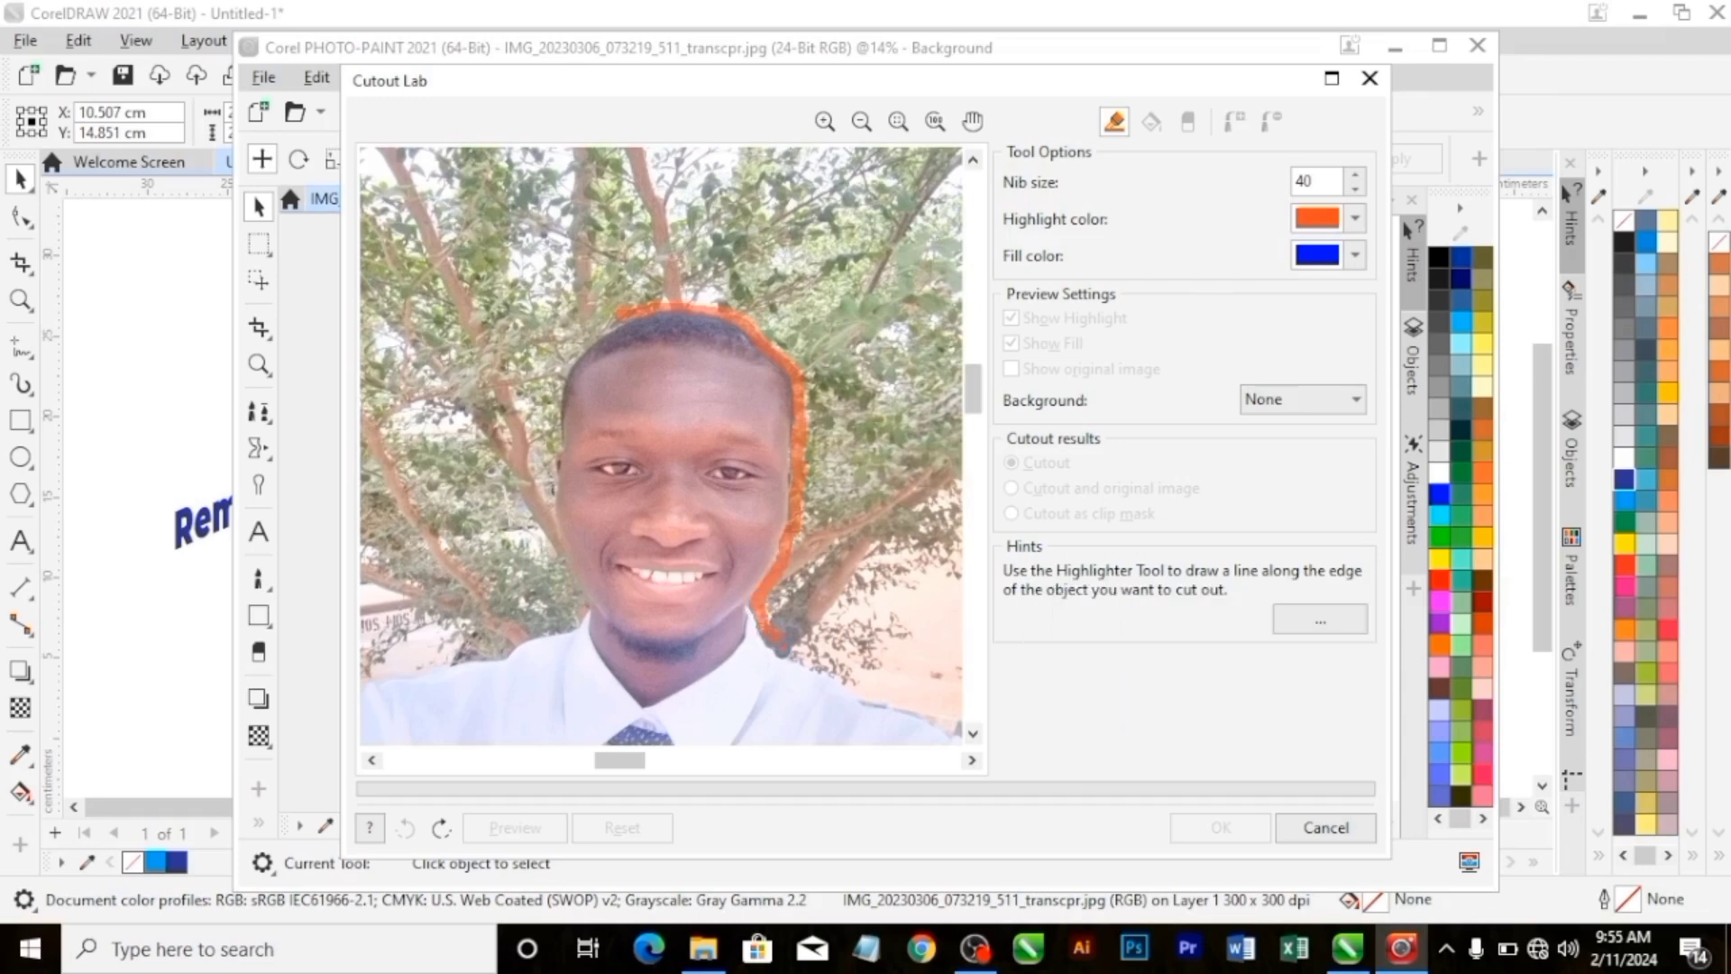
left_click_drag(802, 666, 958, 737)
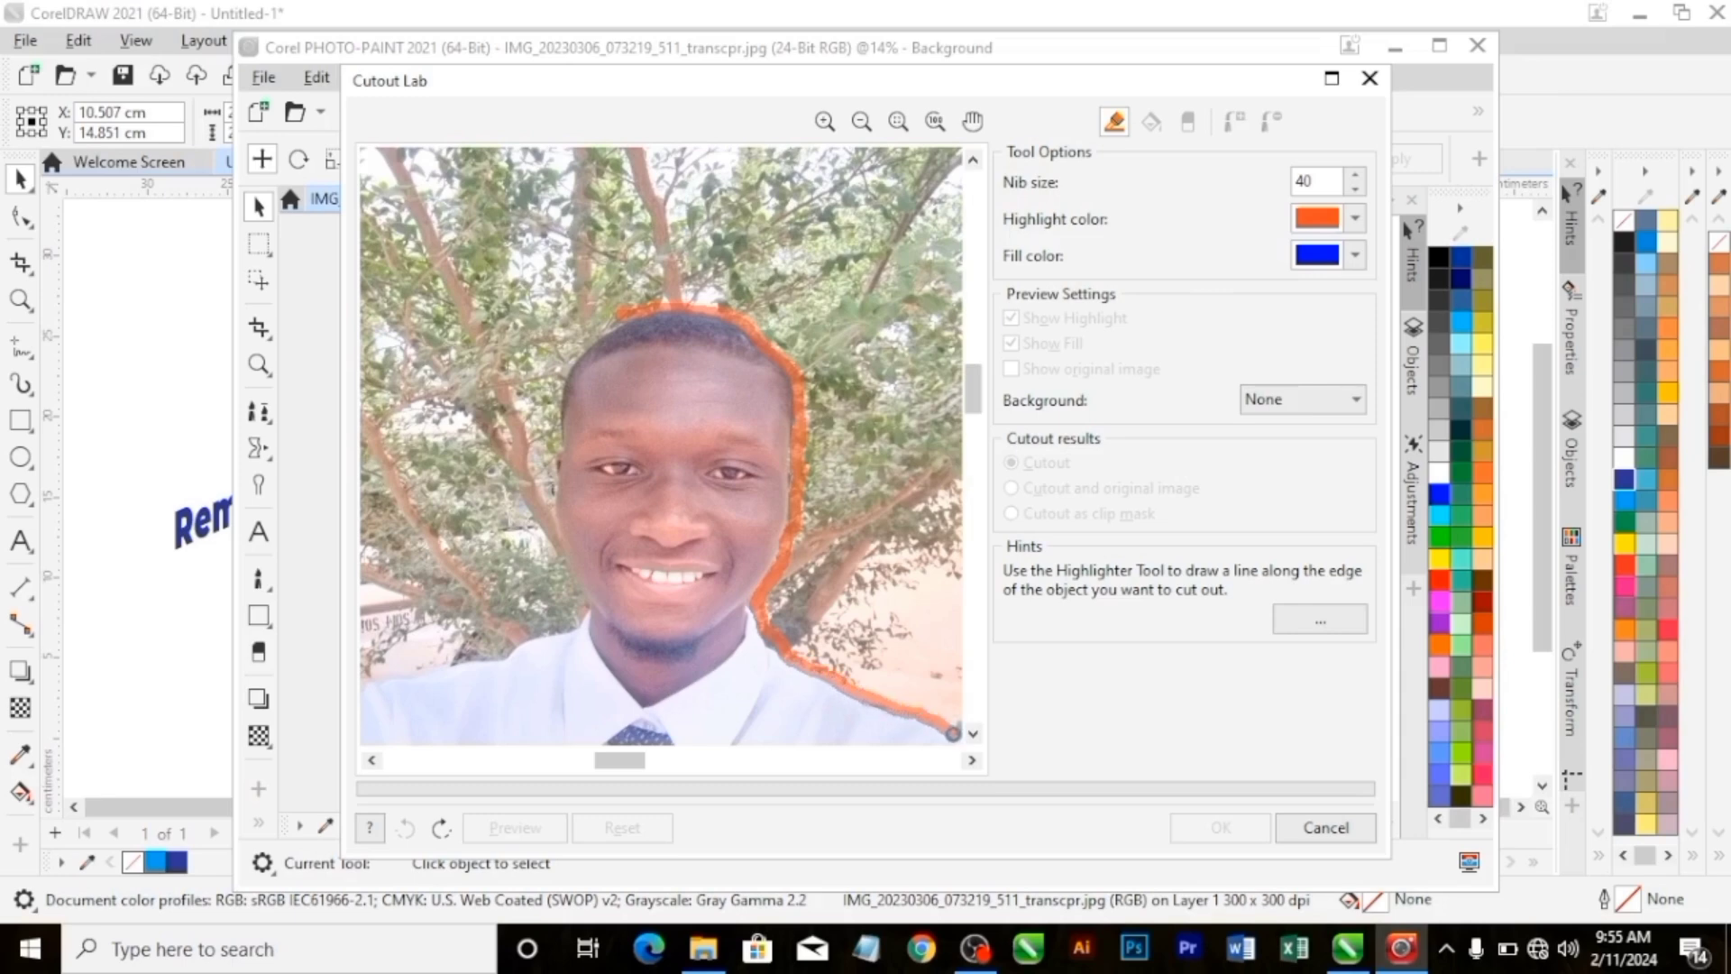
Continue the highlight from the end of the shoulder down the outer sleeve to the photo's edge.
left_click_drag(979, 388, 979, 494)
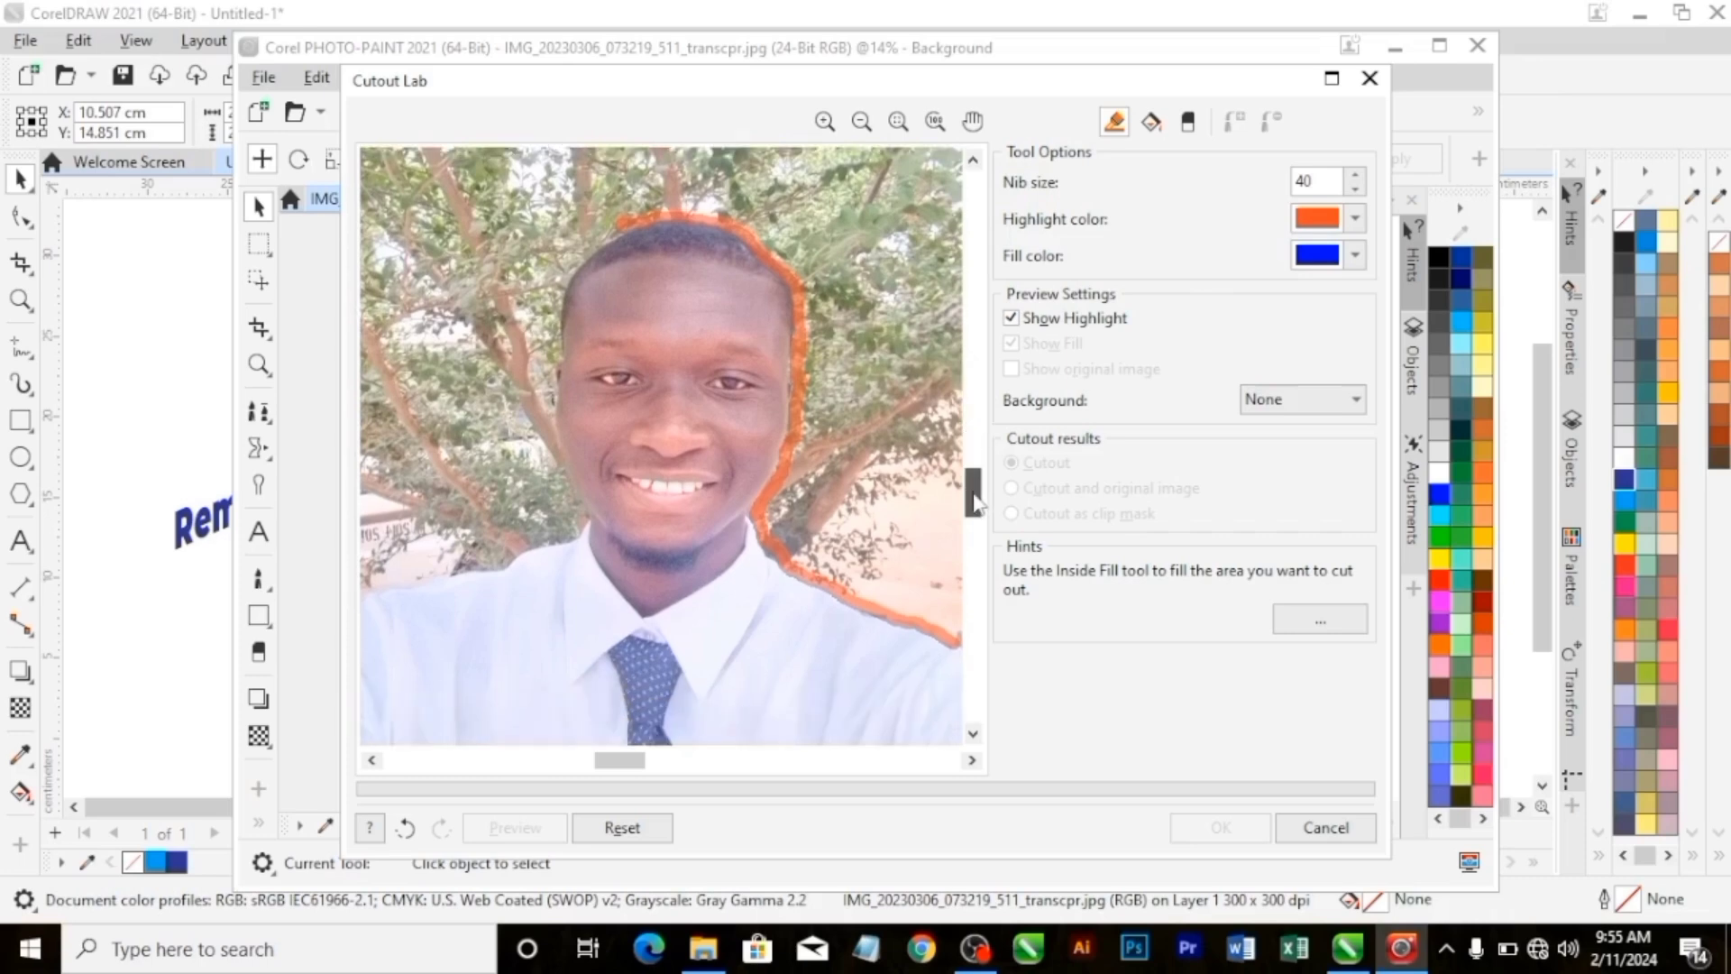
left_click_drag(625, 762, 908, 787)
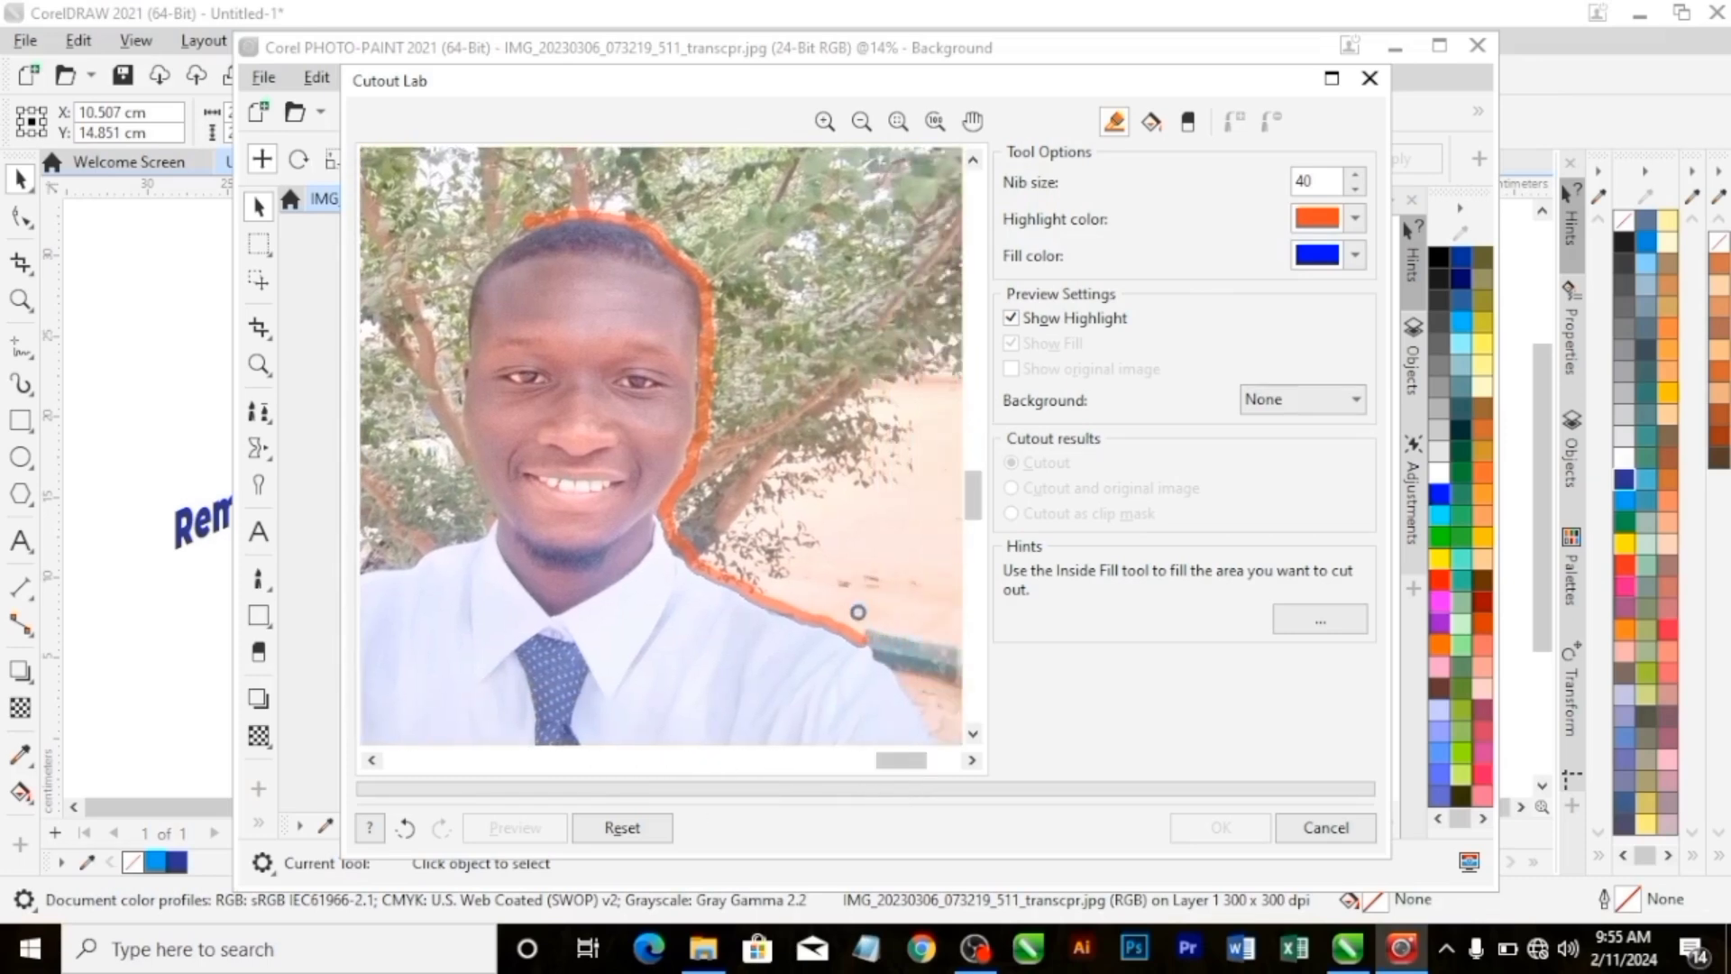
left_click_drag(879, 661, 928, 729)
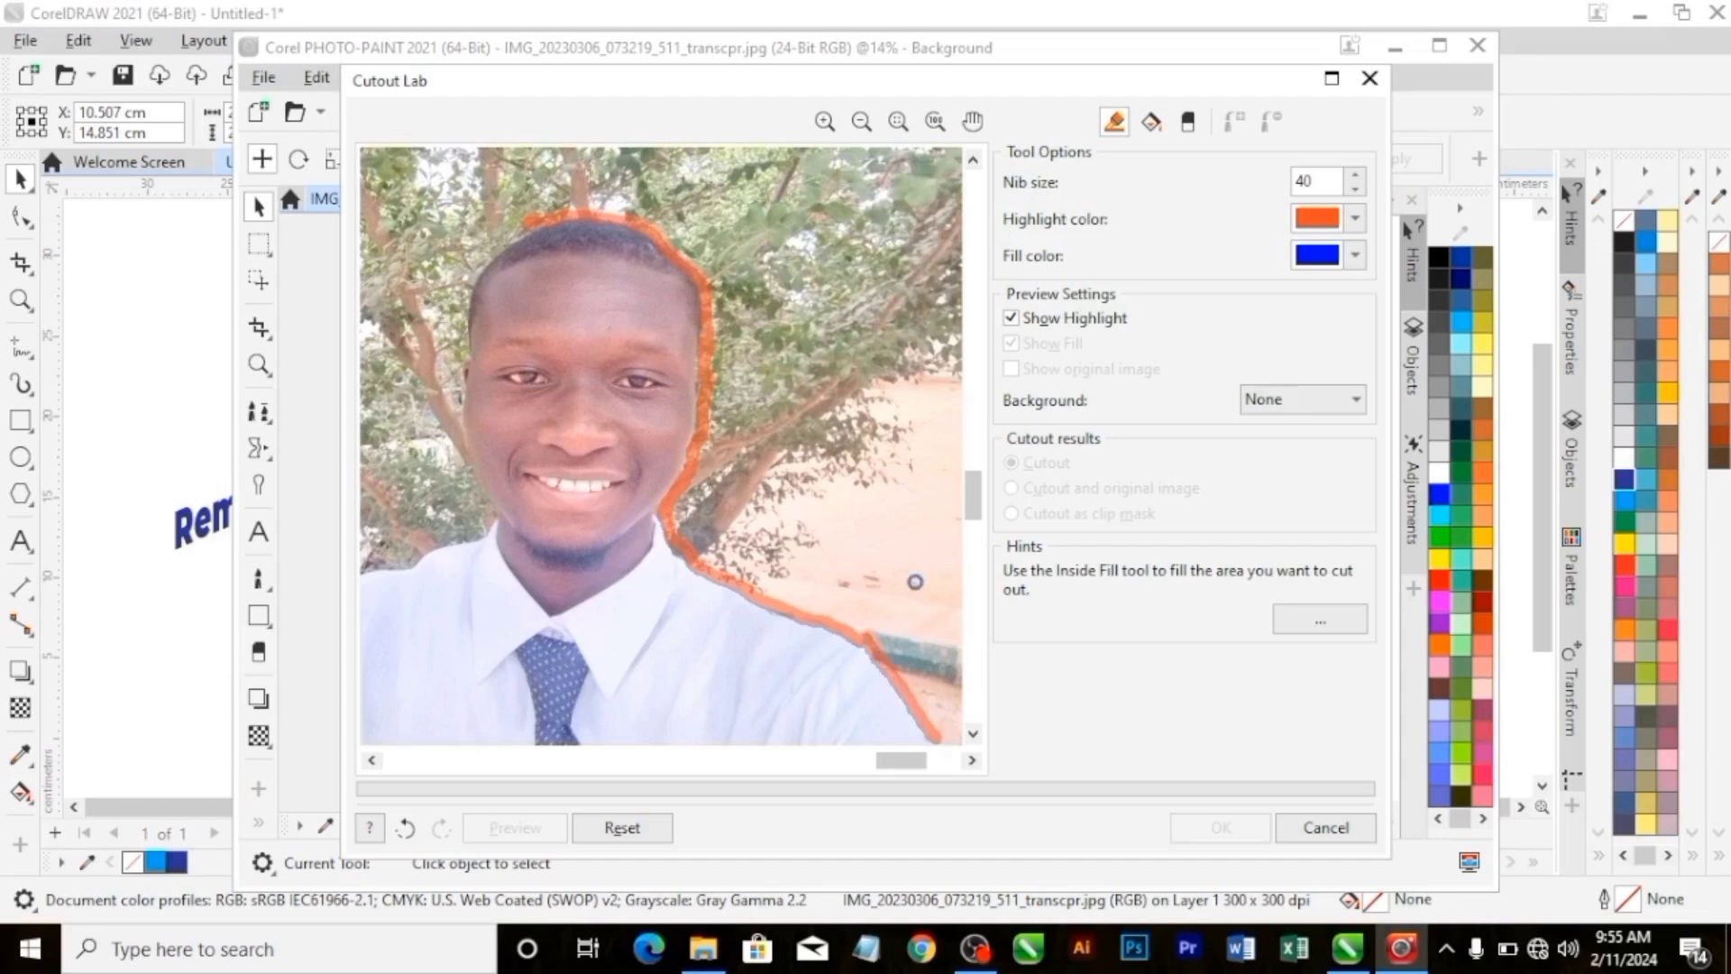
left_click_drag(976, 521, 991, 717)
left_click_drag(920, 771, 981, 749)
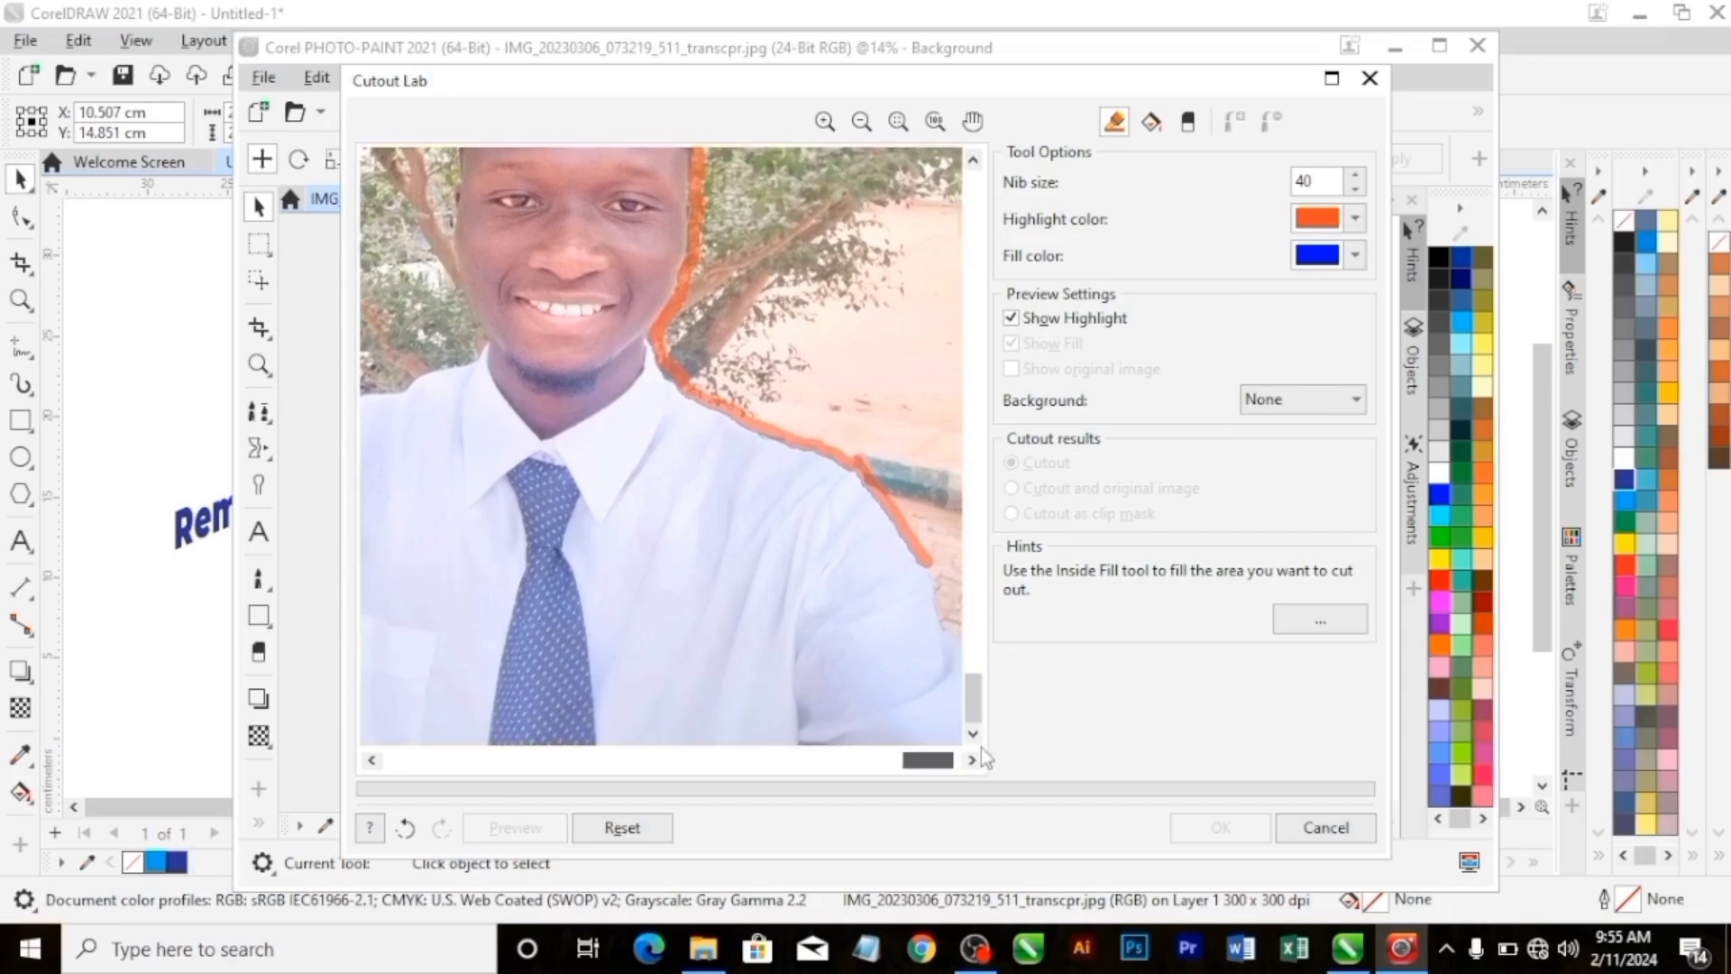
left_click_drag(926, 564, 957, 699)
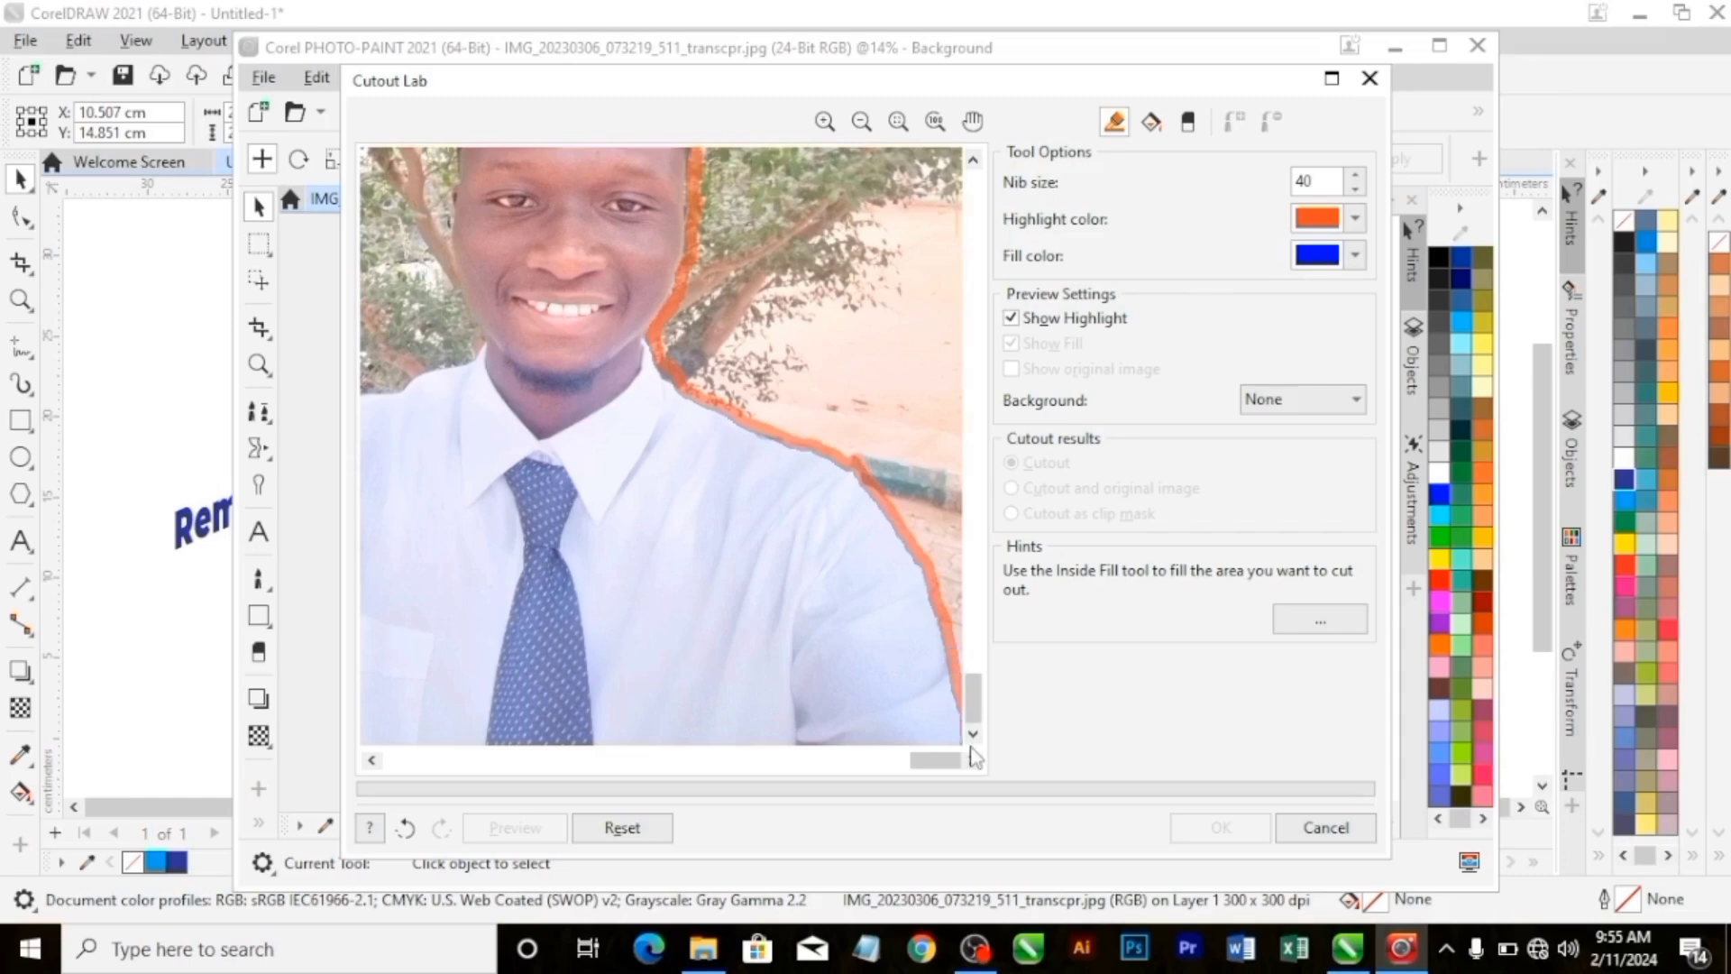
Erase the stray highlight running over the man's forehead and hairline with the Eraser tool.
left_click_drag(936, 761, 409, 765)
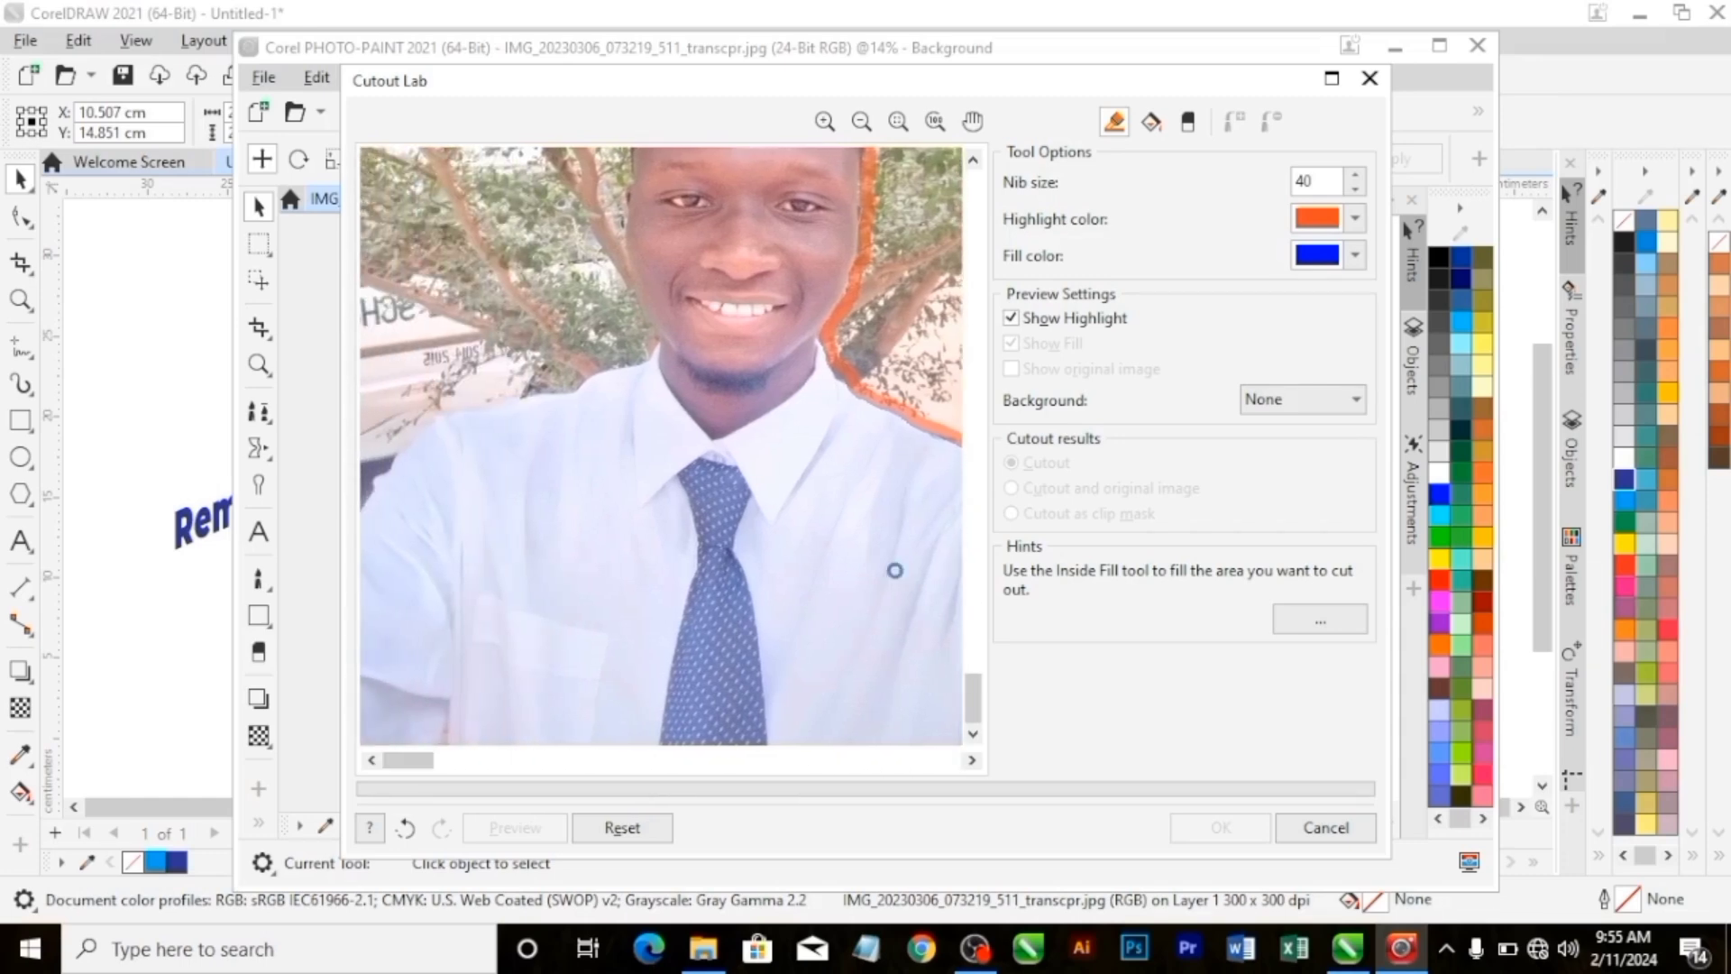
scroll(893, 571, "up", 4)
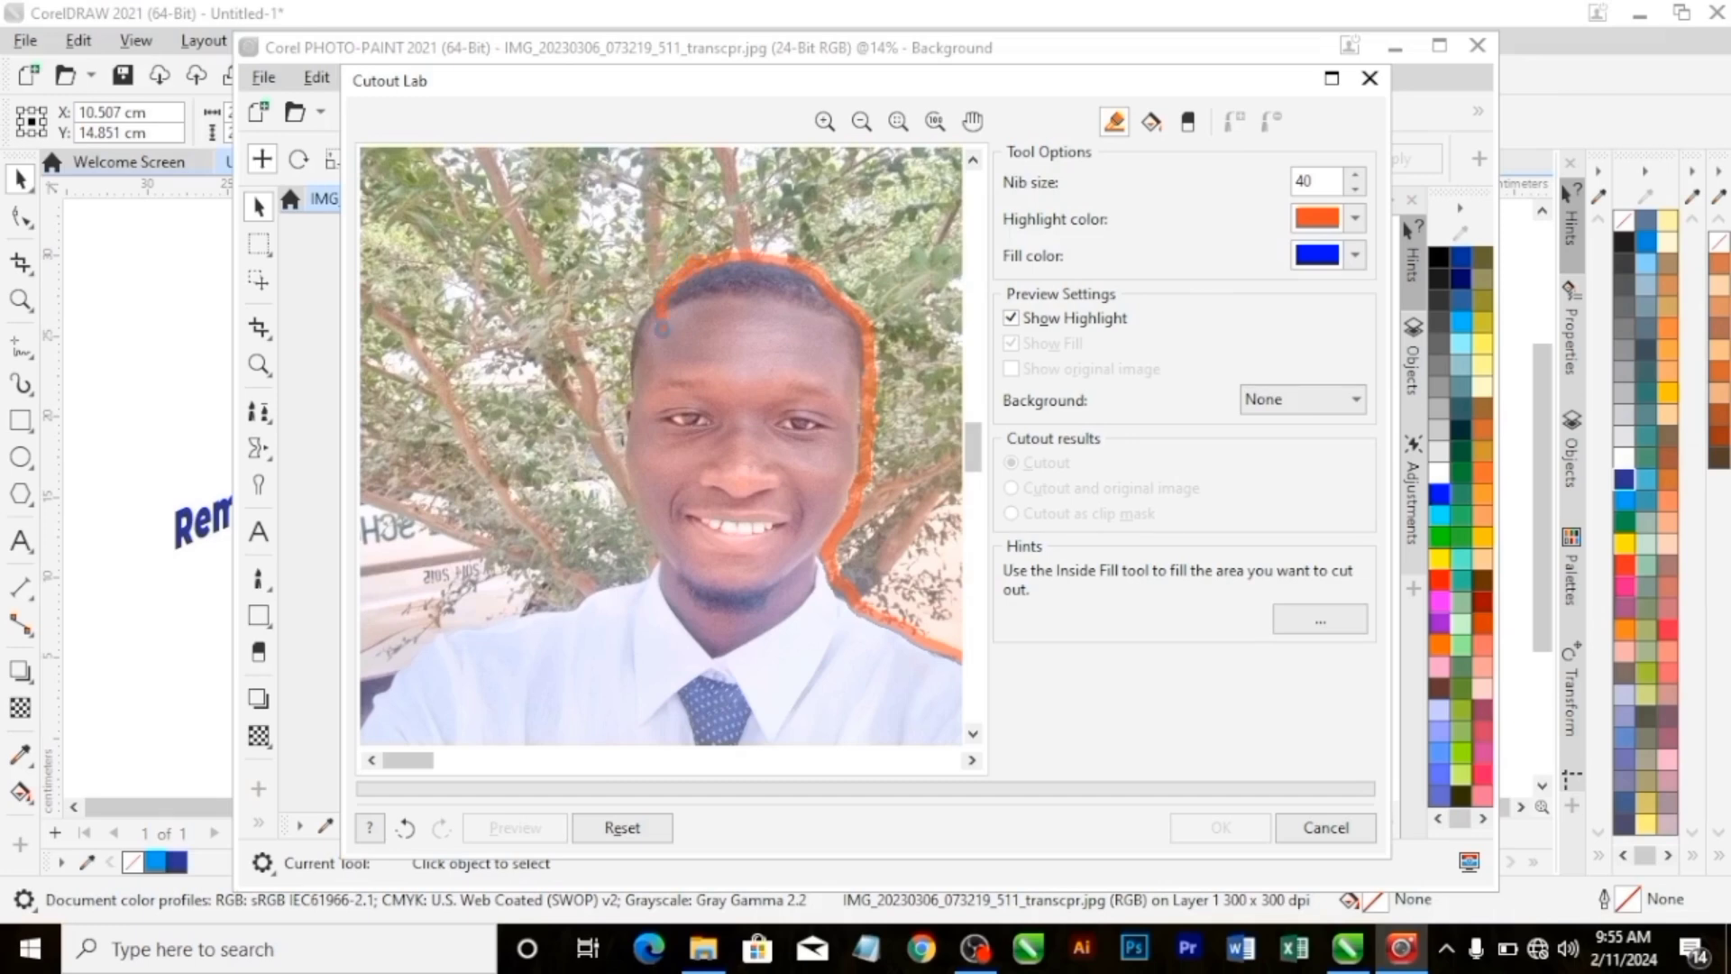
mouse_move(662, 330)
left_mouse_down()
mouse_move(665, 354)
mouse_move(646, 304)
left_mouse_up()
left_click(1190, 125)
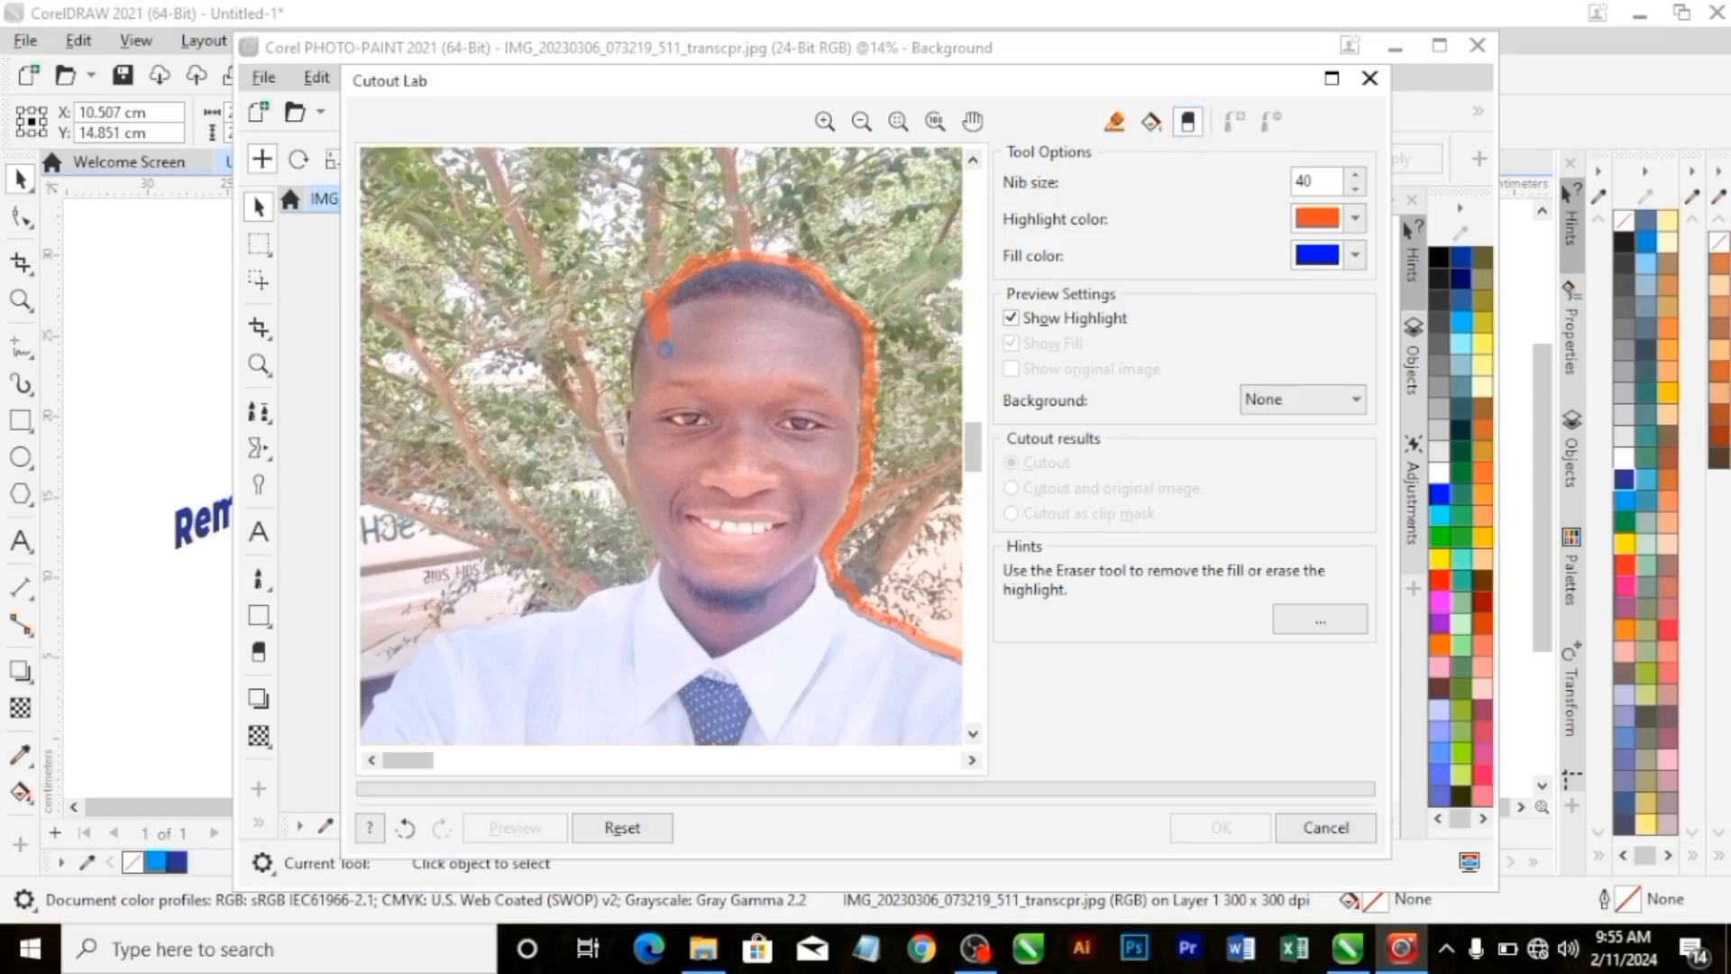
left_click_drag(662, 314, 659, 347)
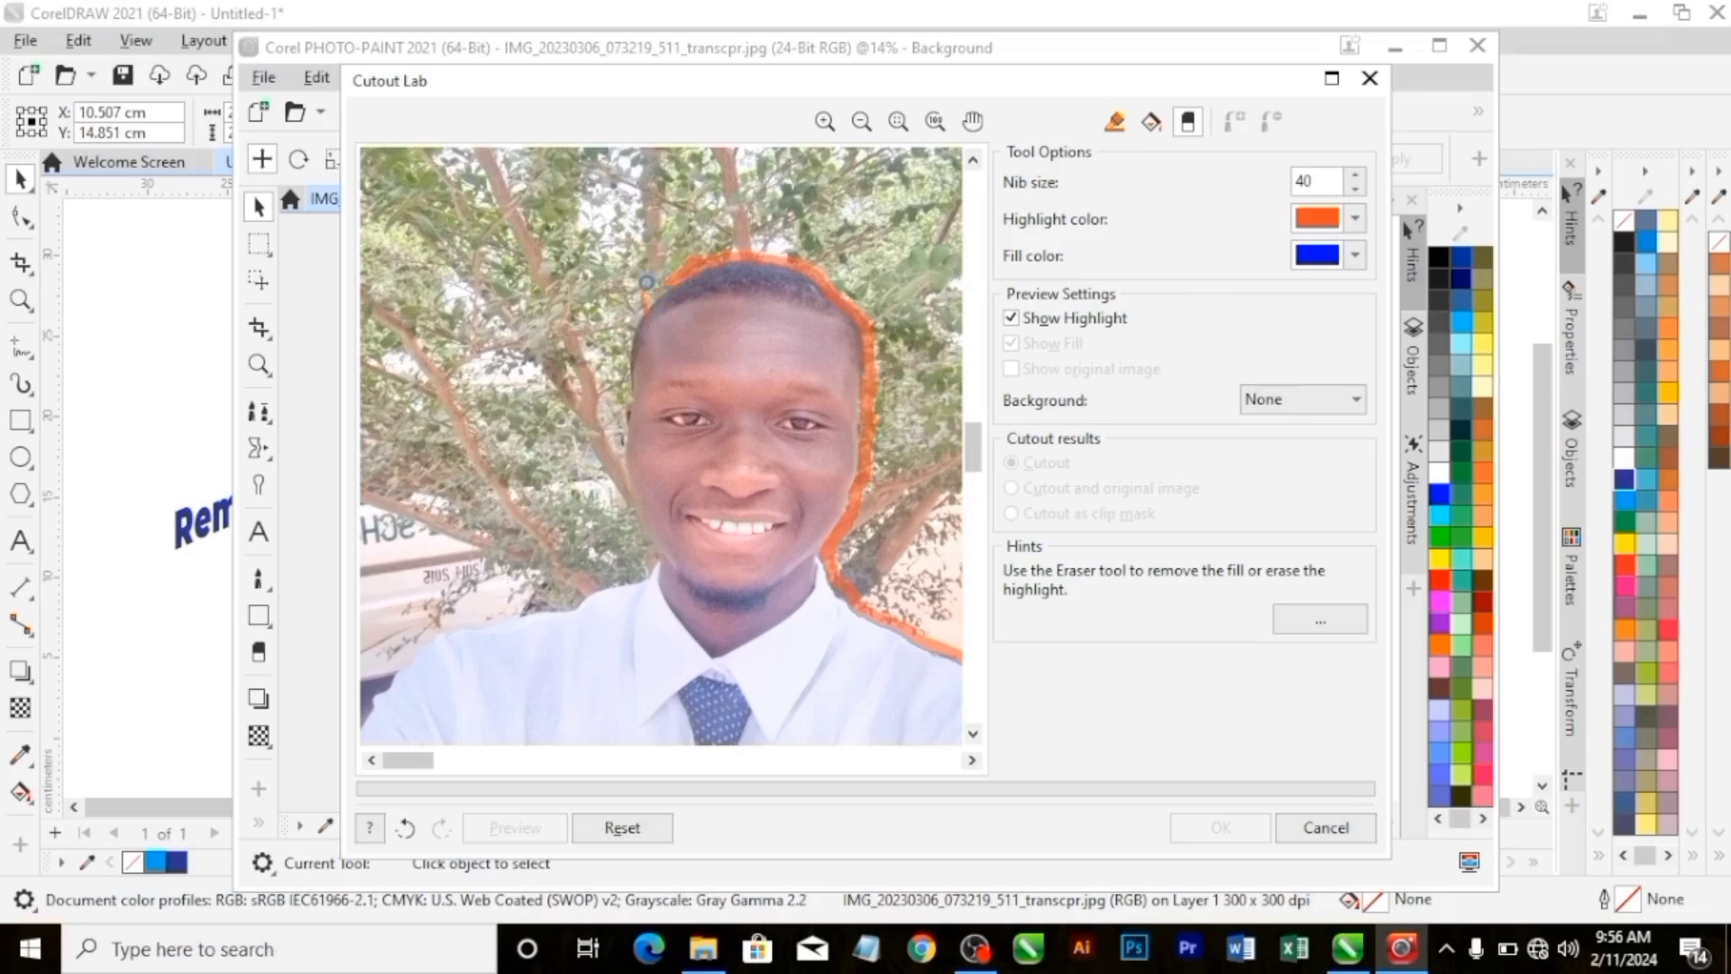
left_click_drag(647, 282, 643, 301)
Highlight the man's remaining edge from the hairline down the side of the face and neck and along the shoulder to the photo's left edge.
left_click(1116, 123)
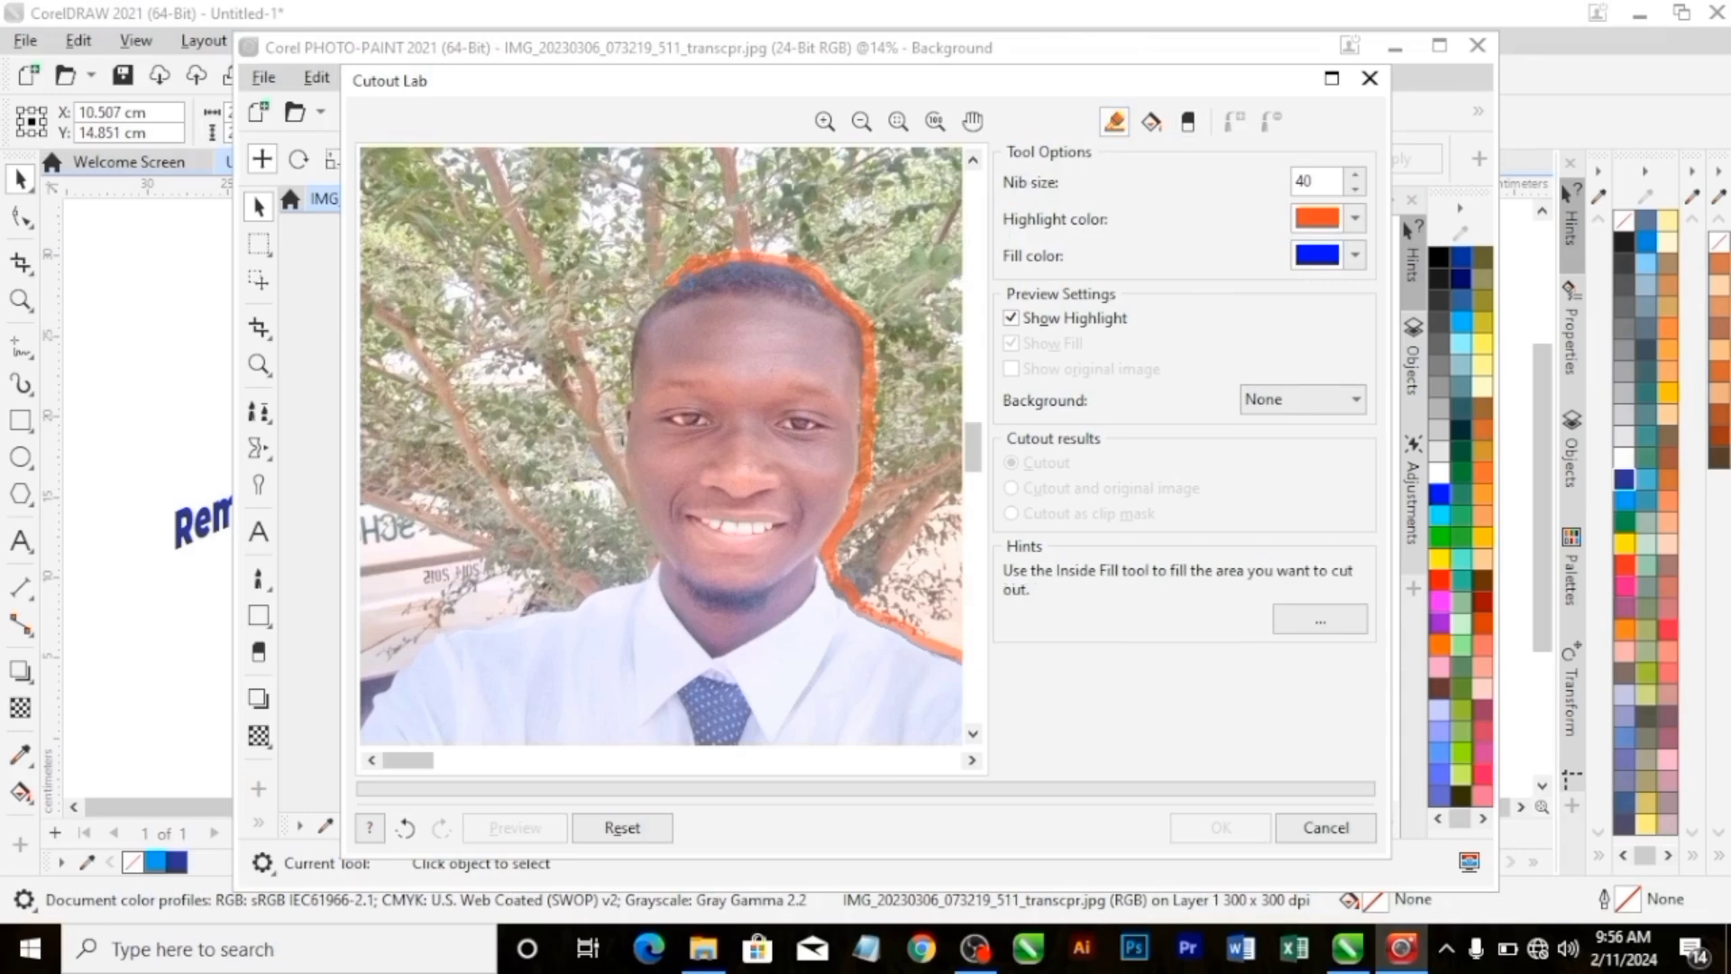
mouse_move(642, 298)
left_mouse_down()
mouse_move(618, 457)
mouse_move(653, 557)
mouse_move(584, 601)
mouse_move(427, 636)
mouse_move(366, 704)
mouse_move(372, 777)
left_mouse_up()
left_click_drag(974, 446, 974, 588)
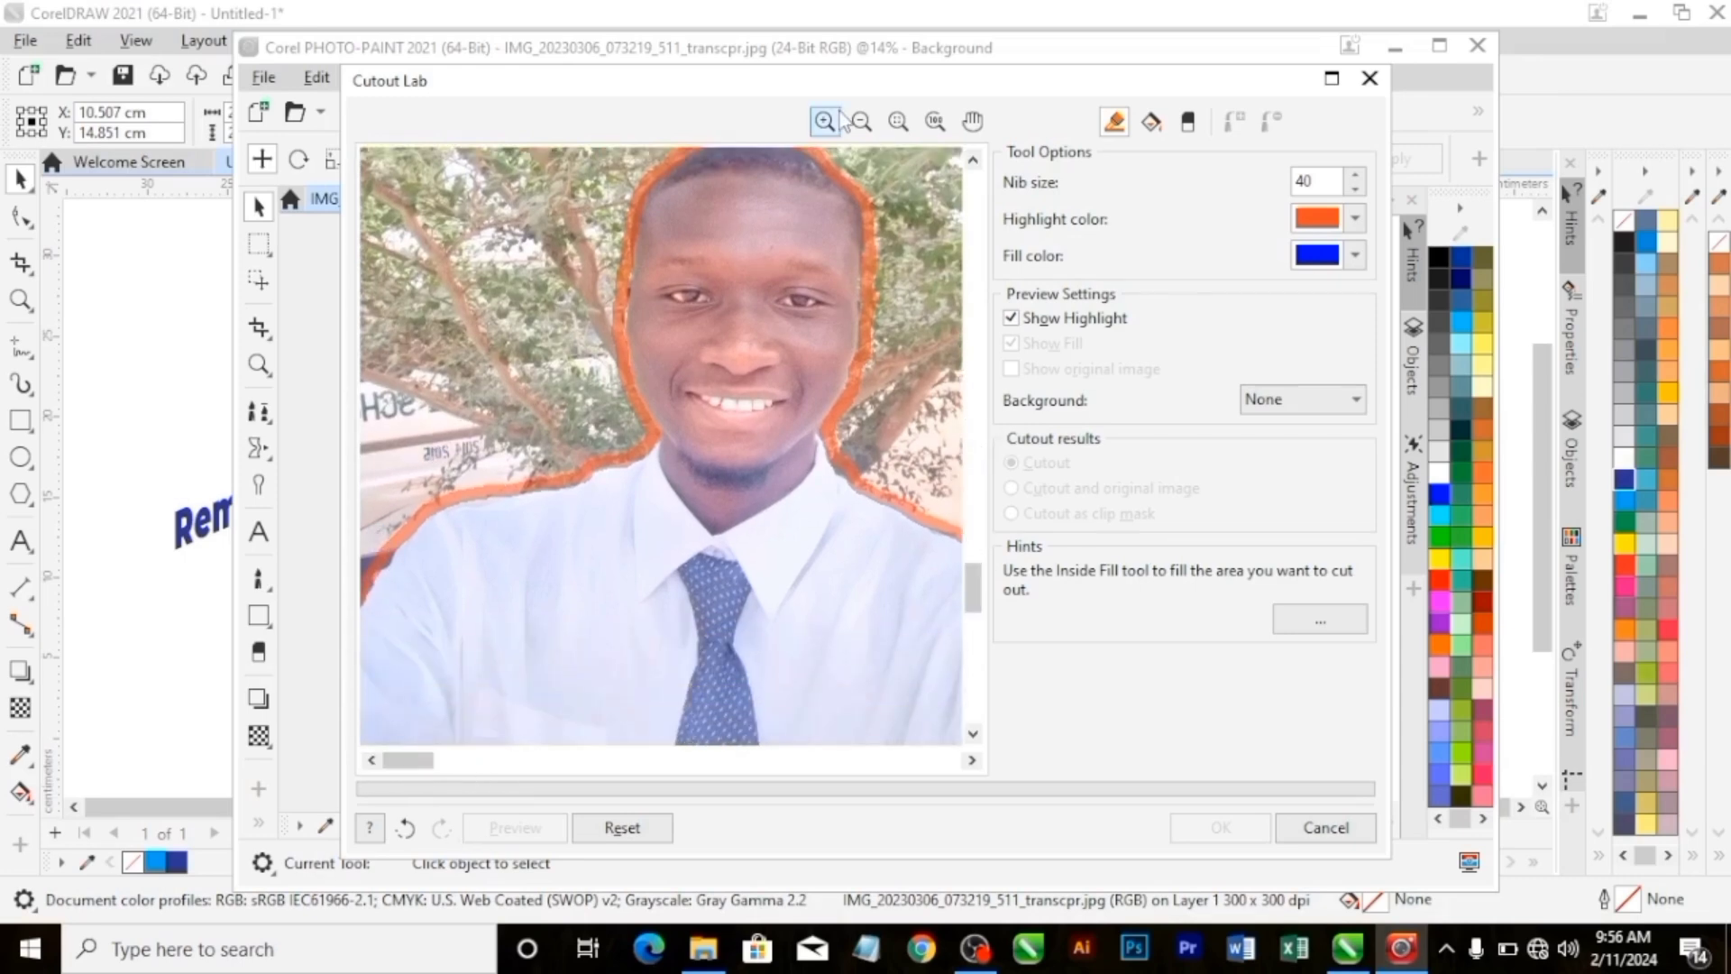
Touch up the highlight along the cheek and temple on the photo's right side of the man's face.
left_click(898, 121)
scroll(873, 374, "up", 3)
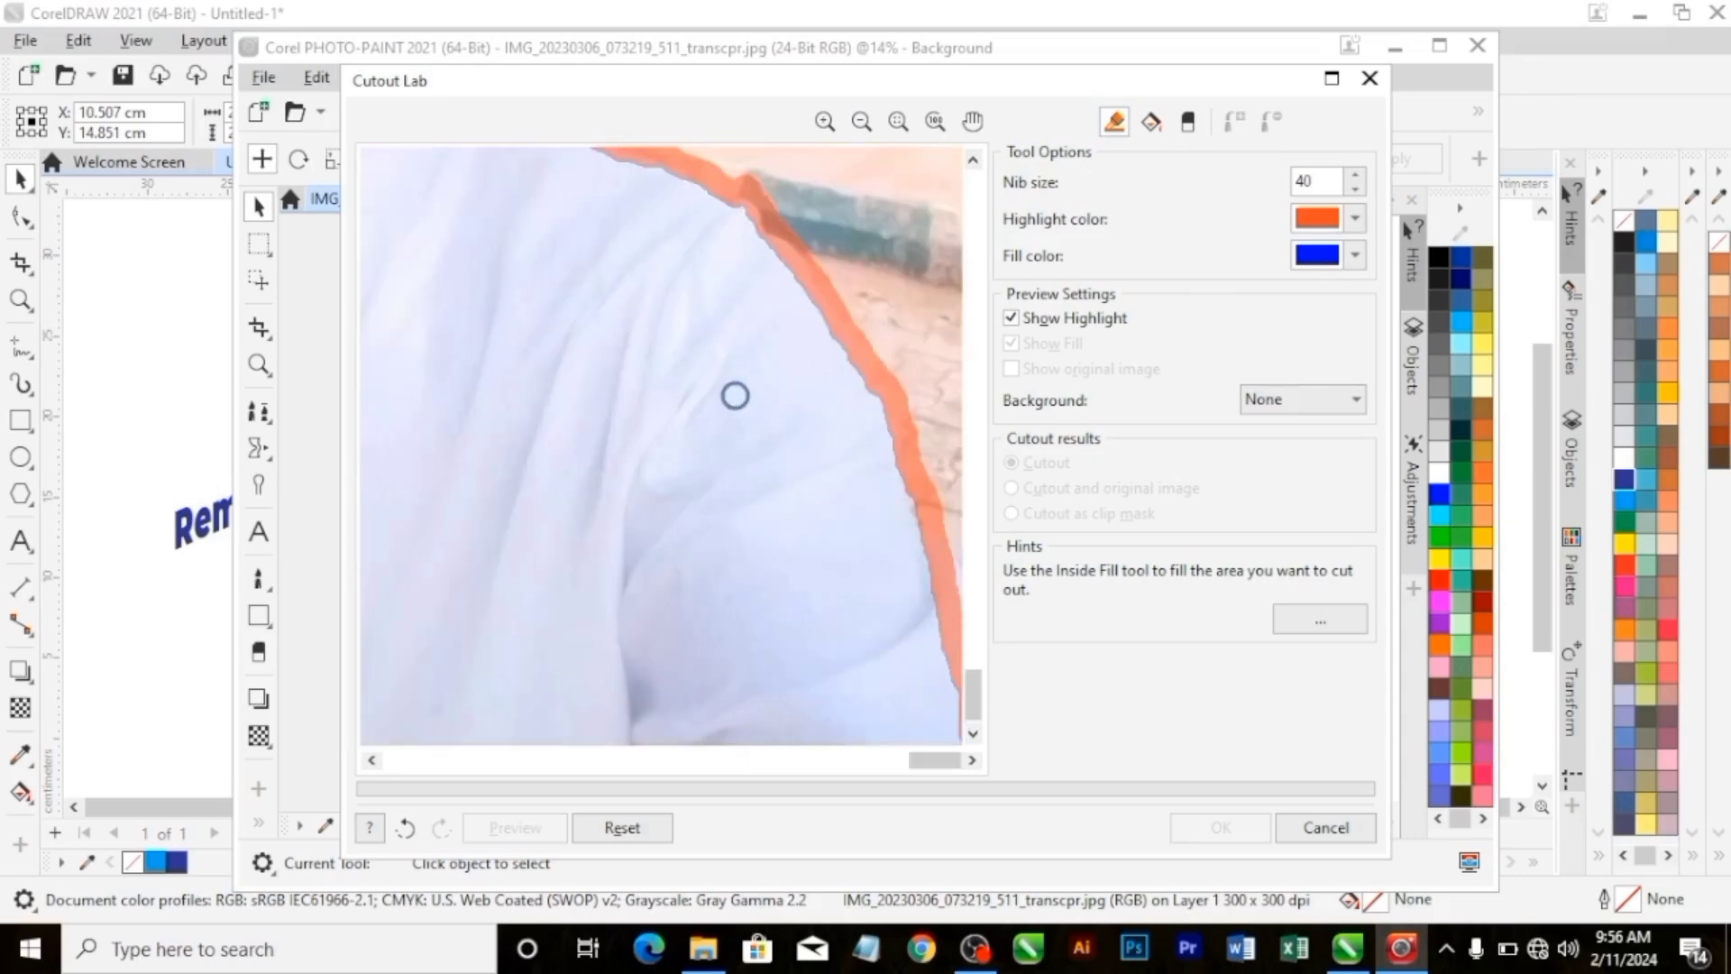
scroll(721, 361, "down", 1)
scroll(682, 399, "up", 1)
scroll(667, 379, "up", 1)
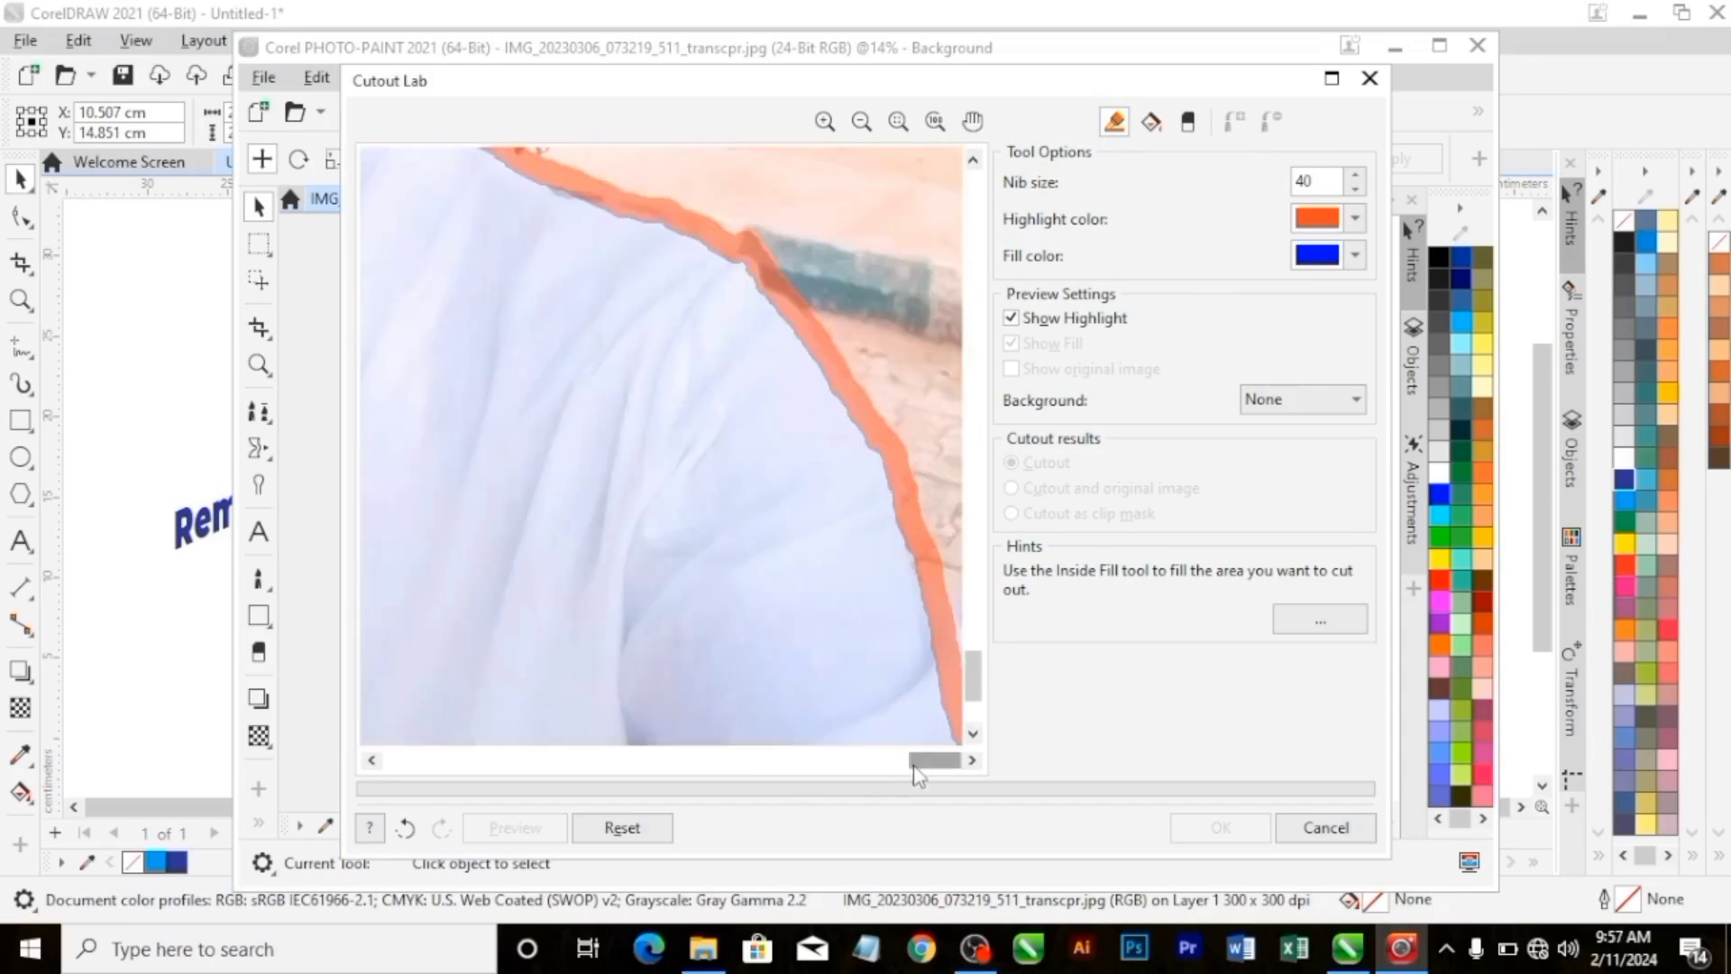
left_click_drag(935, 760, 784, 760)
left_click_drag(974, 675, 974, 577)
mouse_move(680, 391)
left_mouse_down()
mouse_move(634, 359)
mouse_move(615, 279)
mouse_move(674, 151)
left_mouse_up()
left_click_drag(974, 578, 974, 431)
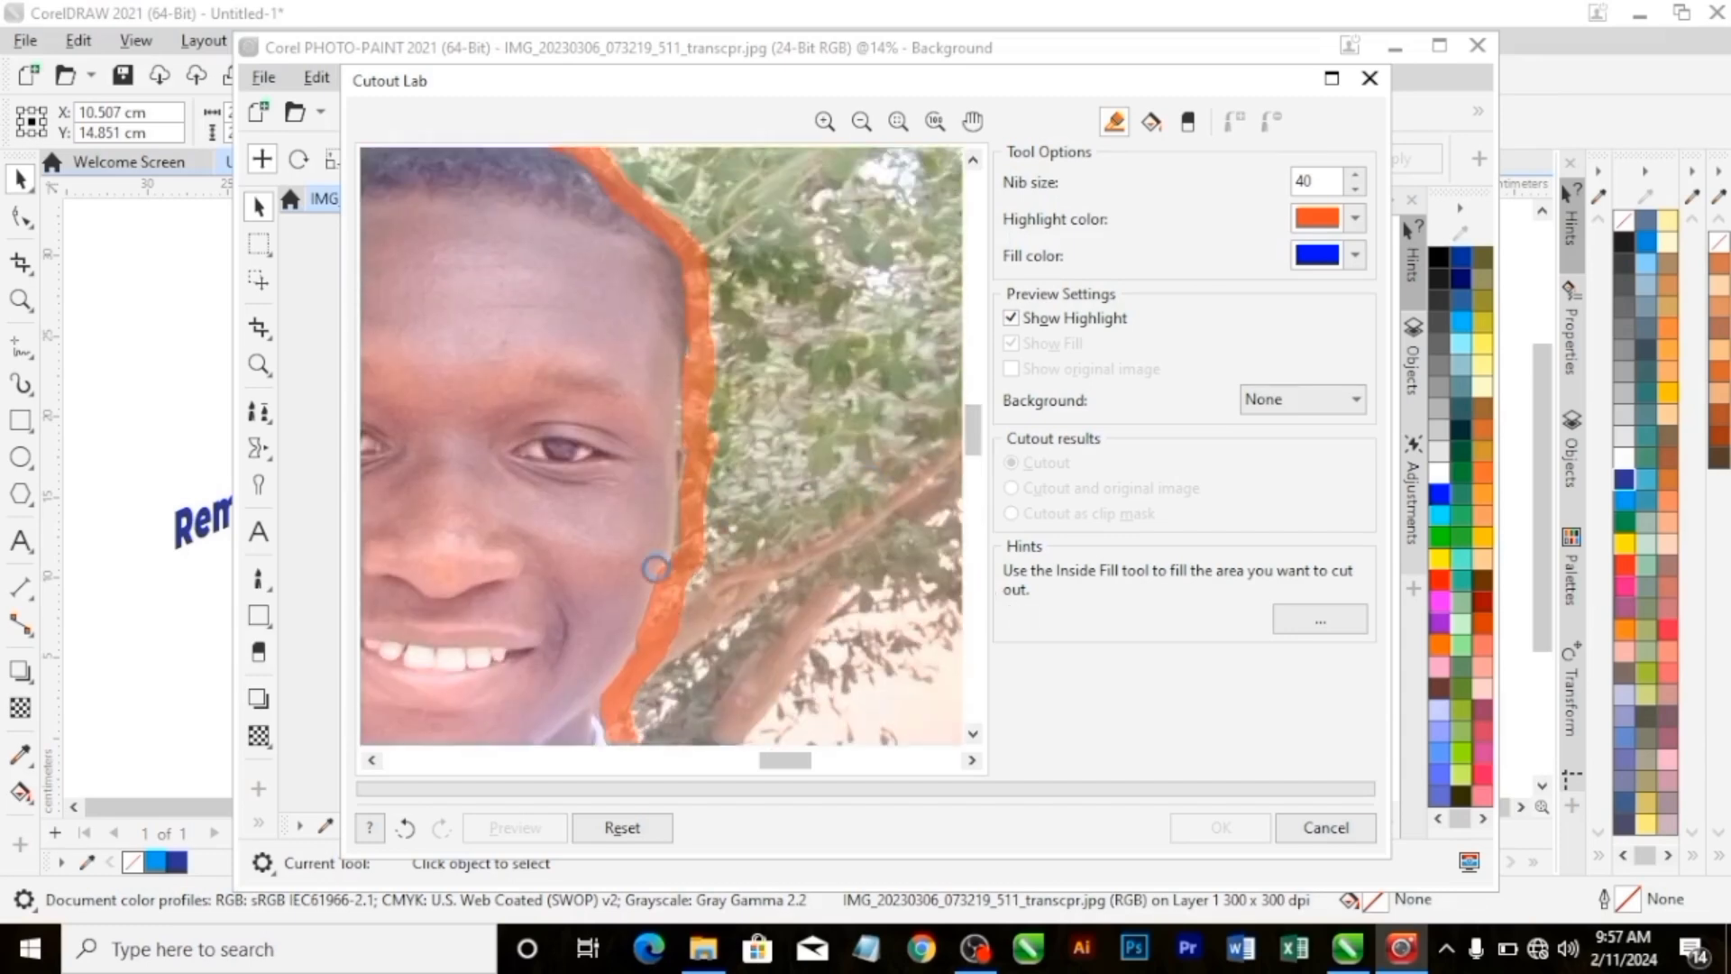
mouse_move(650, 560)
left_mouse_down()
mouse_move(683, 505)
mouse_move(687, 402)
left_mouse_up()
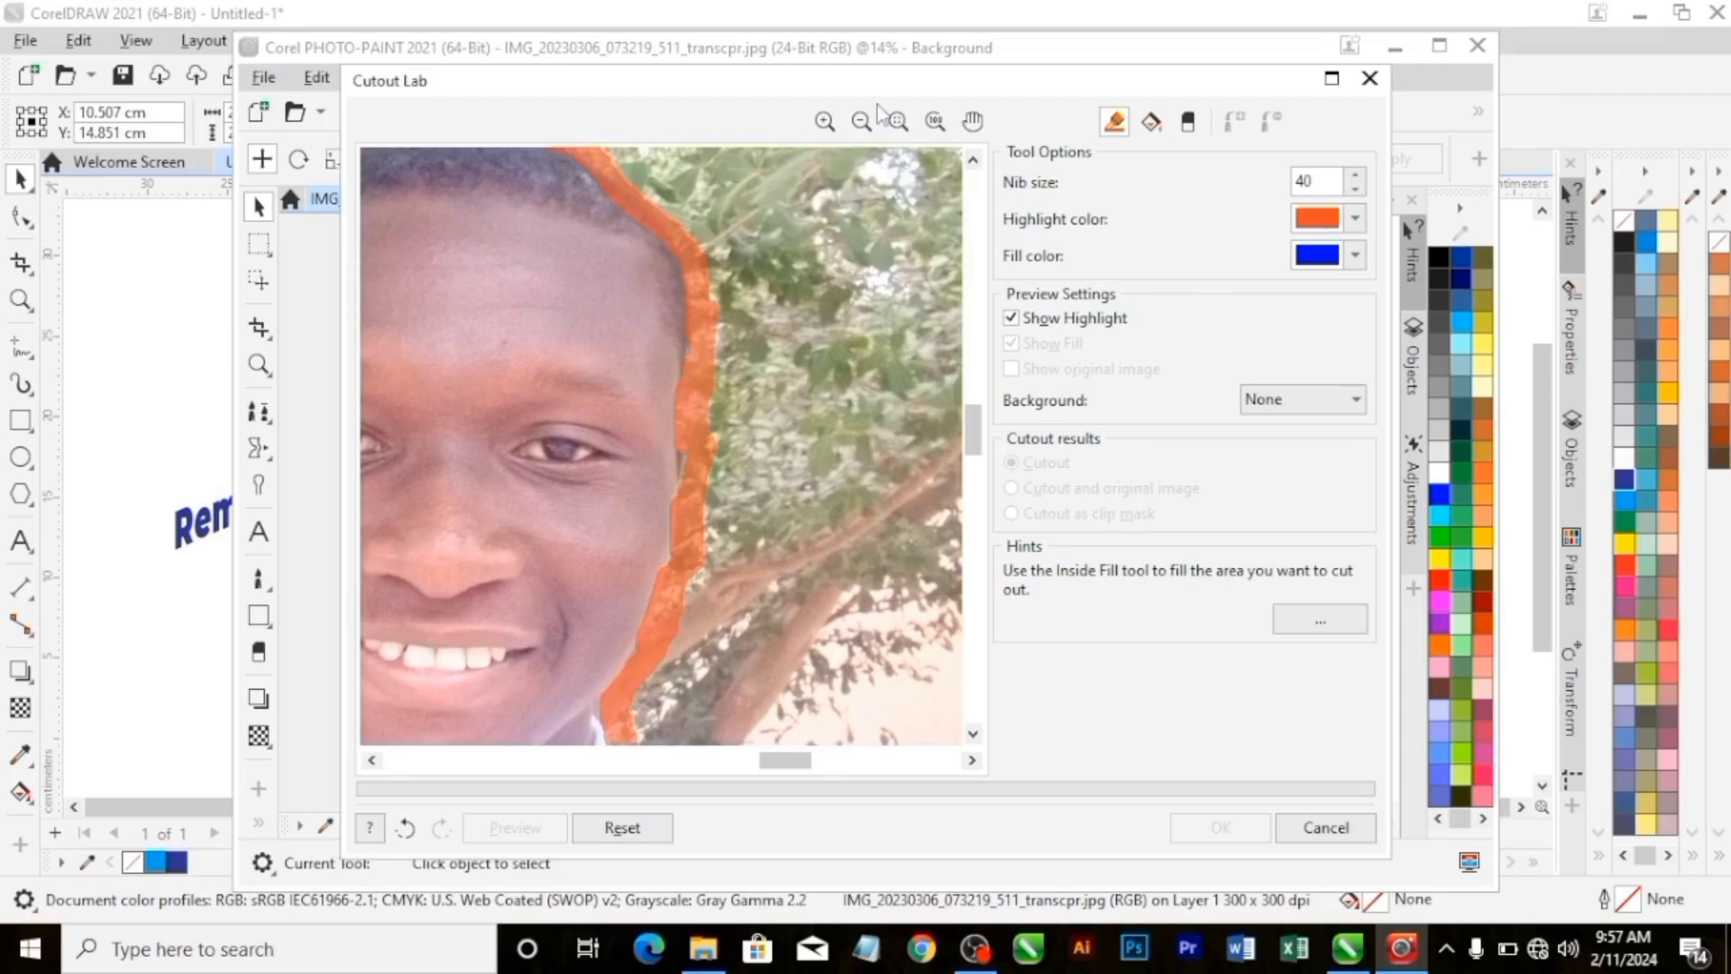
Fill the area inside the man's highlighted outline with the Inside Fill tool.
left_click(862, 121)
left_click_drag(936, 760, 542, 760)
left_click_drag(974, 696, 974, 449)
left_click(825, 121)
left_click_drag(774, 760, 435, 761)
left_click_drag(974, 573, 974, 425)
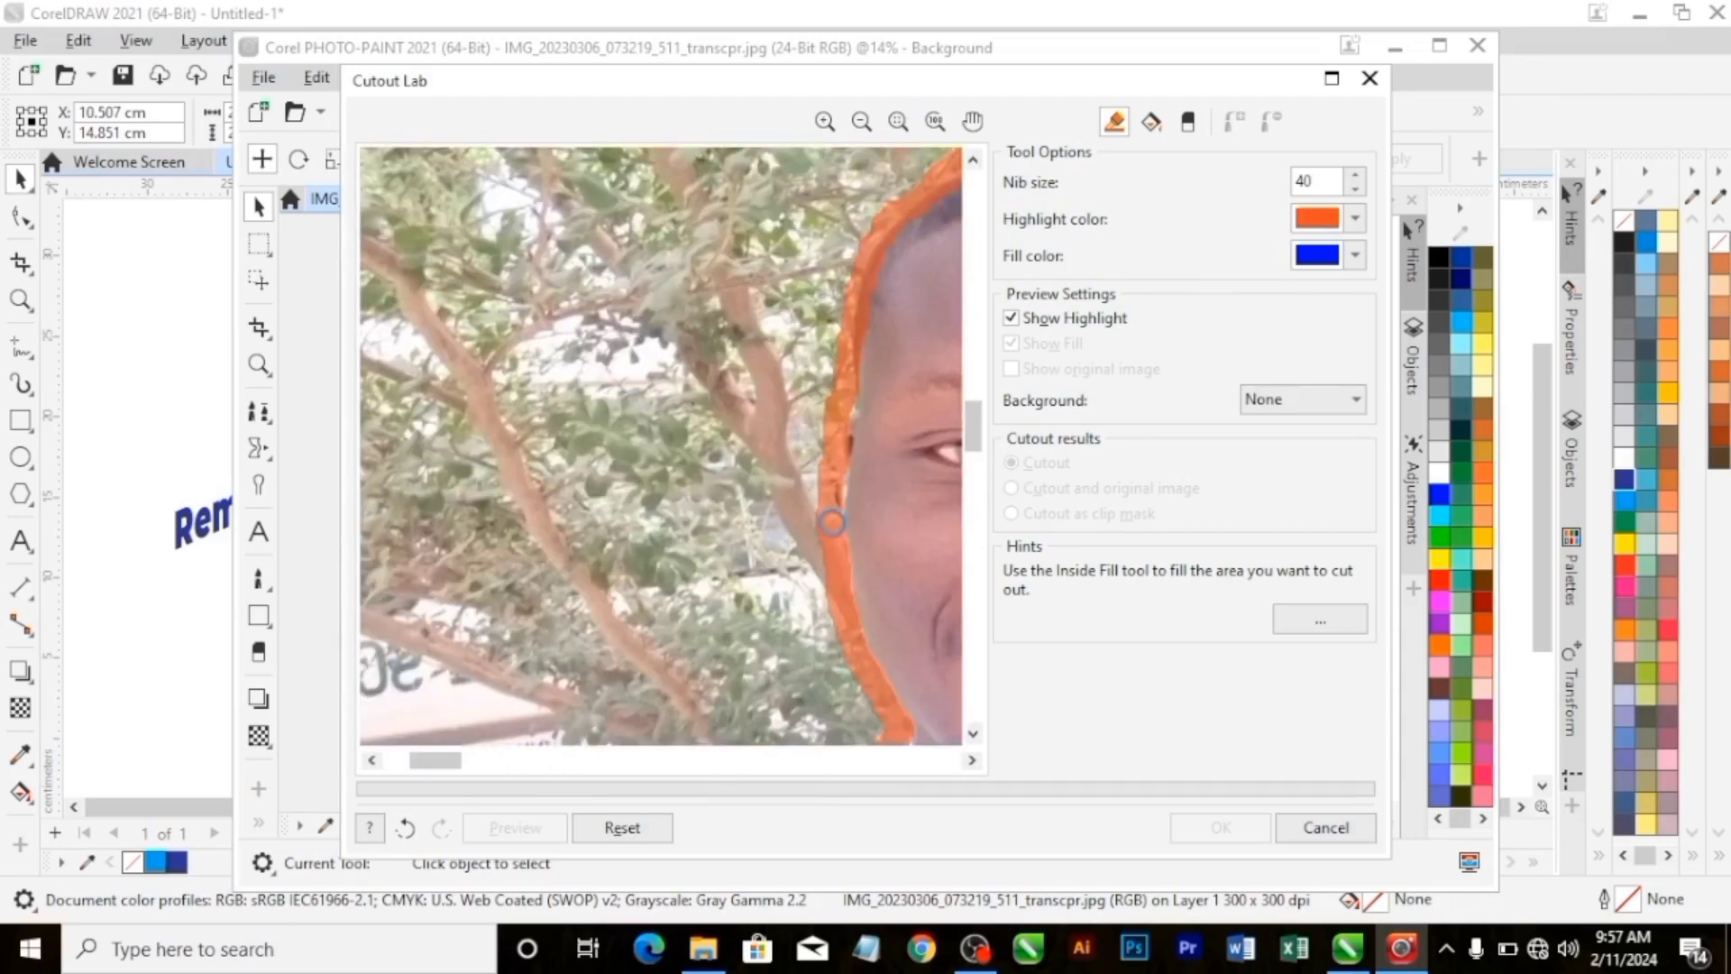
left_click(898, 121)
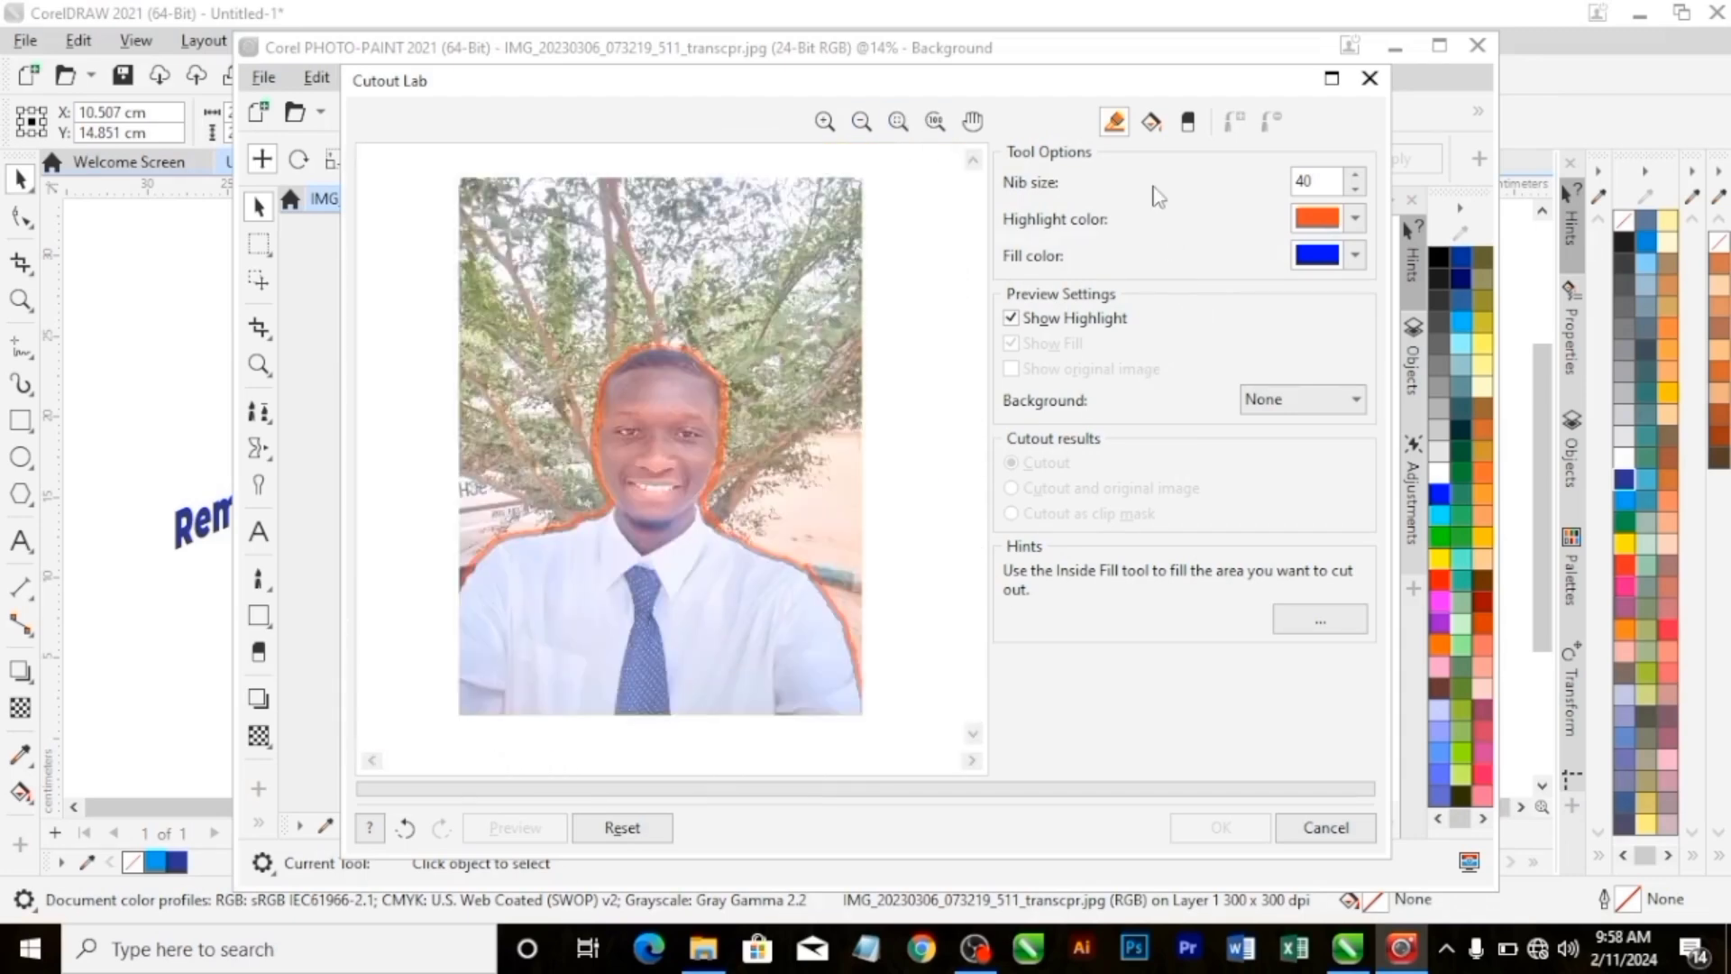
left_click(1152, 123)
left_click(709, 598)
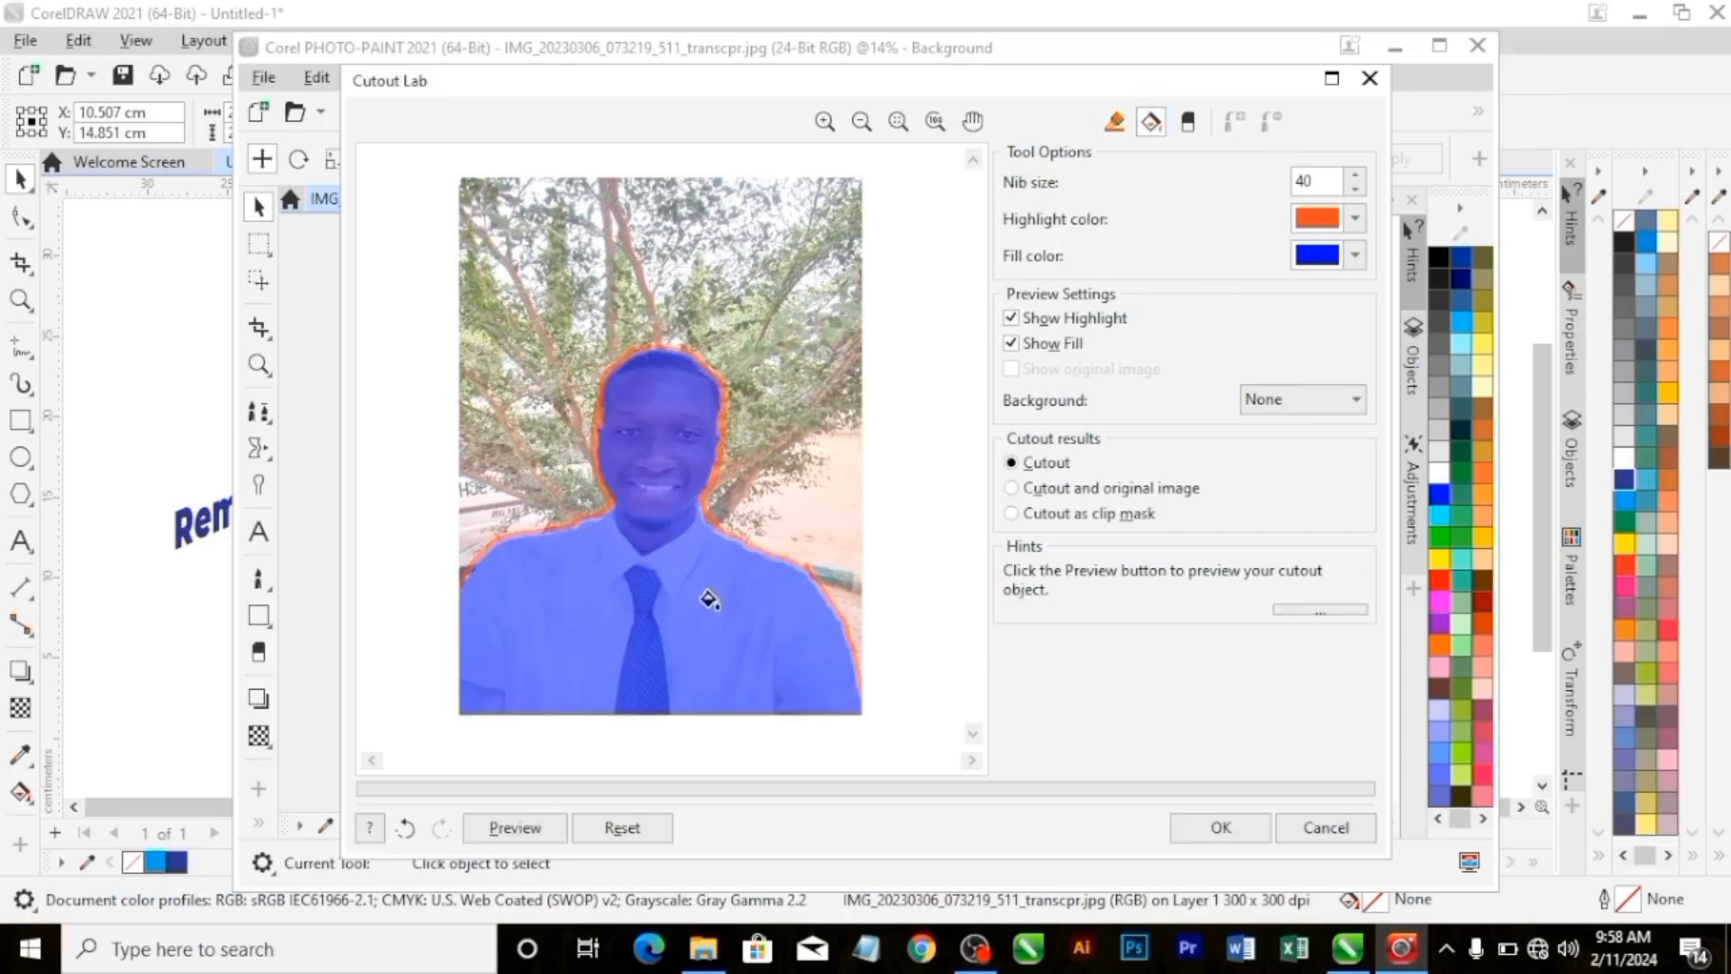
Try filling the background around the man instead, and move the fill back to the man's figure.
left_click(646, 317)
left_click(687, 624)
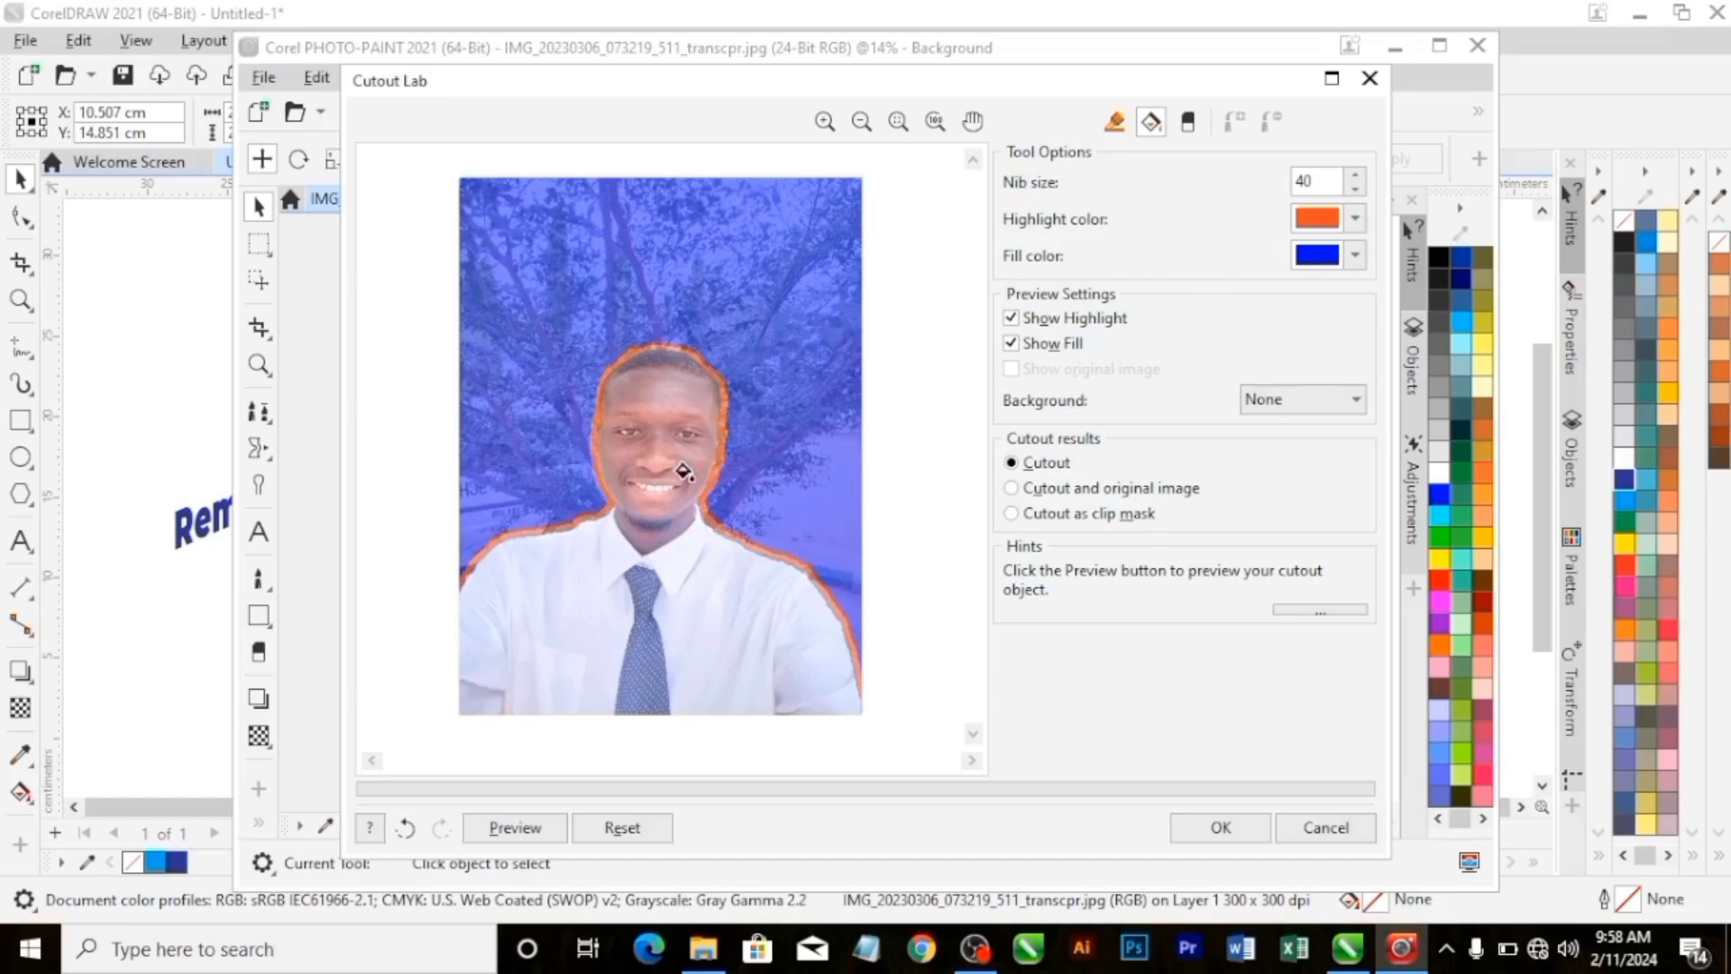
left_click(692, 629)
left_click(665, 348)
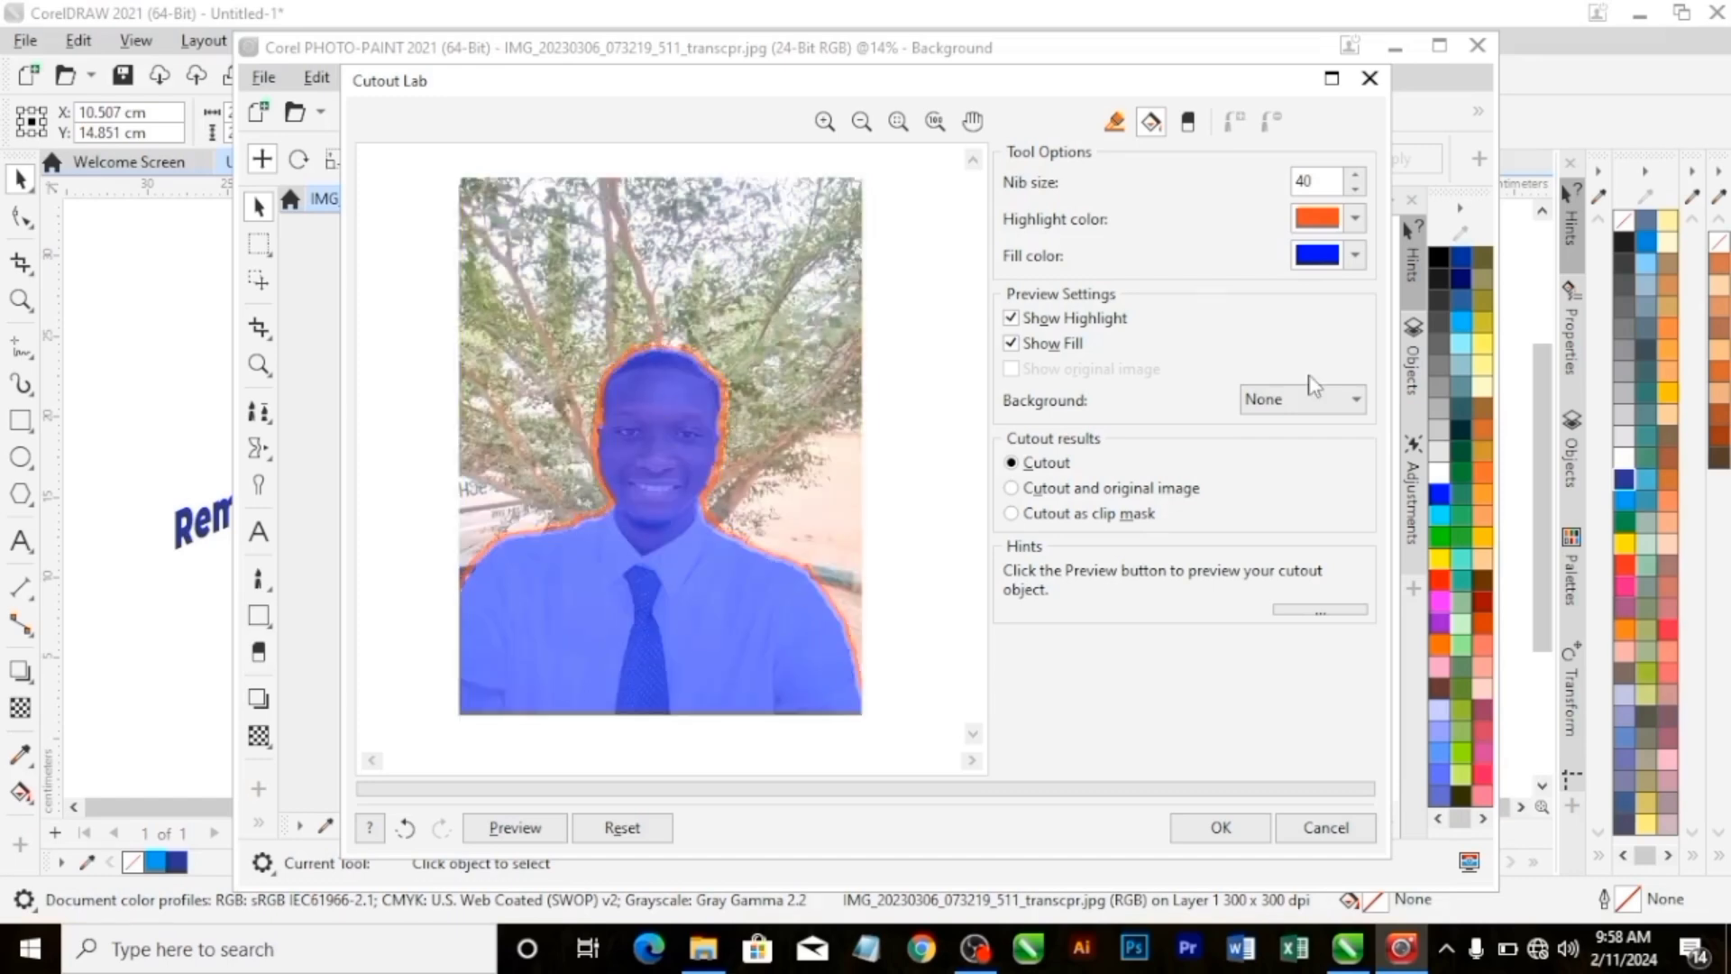
Set the preview background to Grayscale and generate the cutout preview.
left_click(1350, 404)
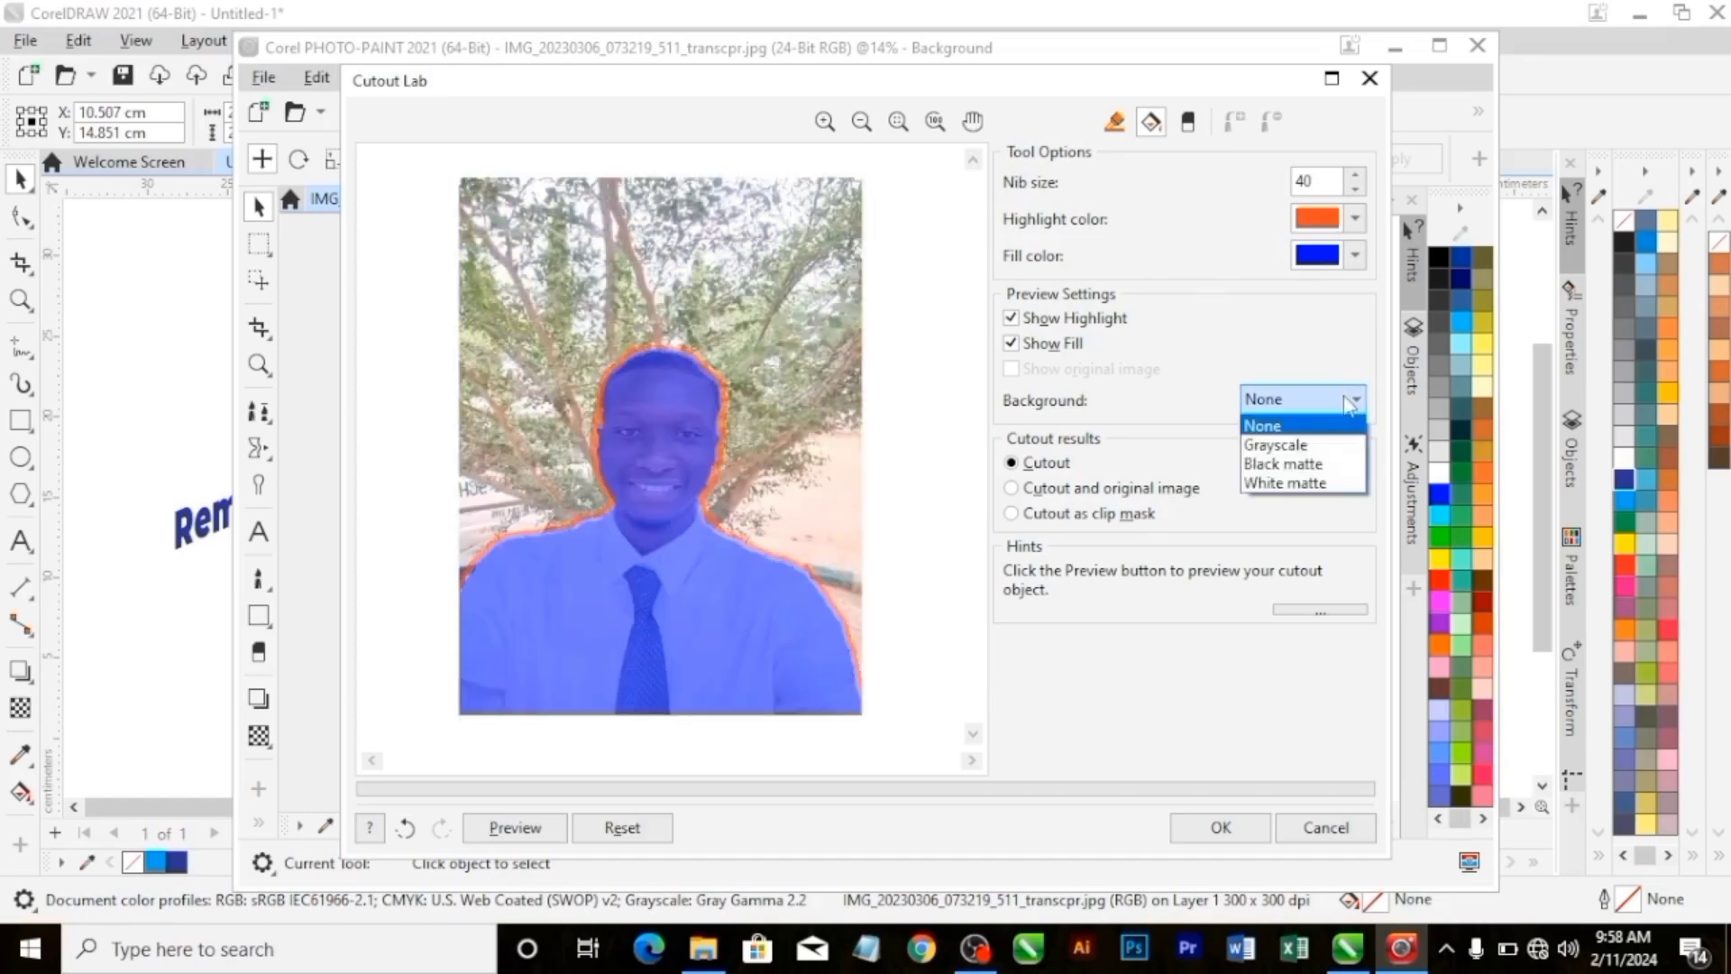
left_click(1326, 445)
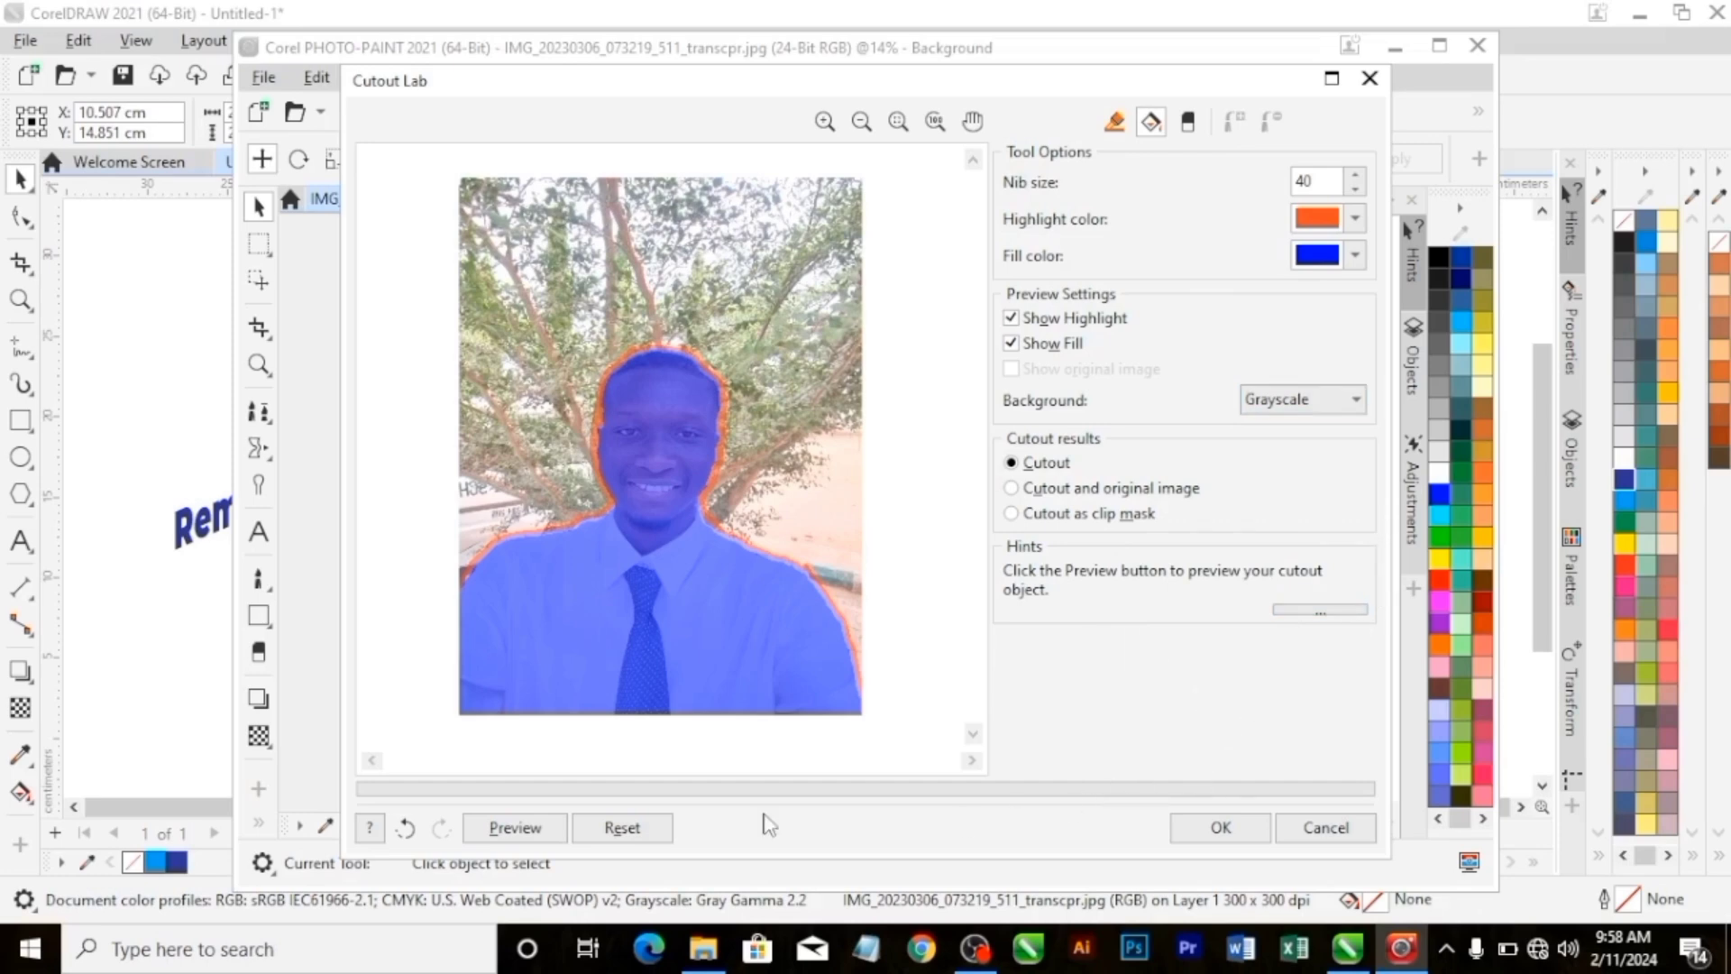
left_click(510, 832)
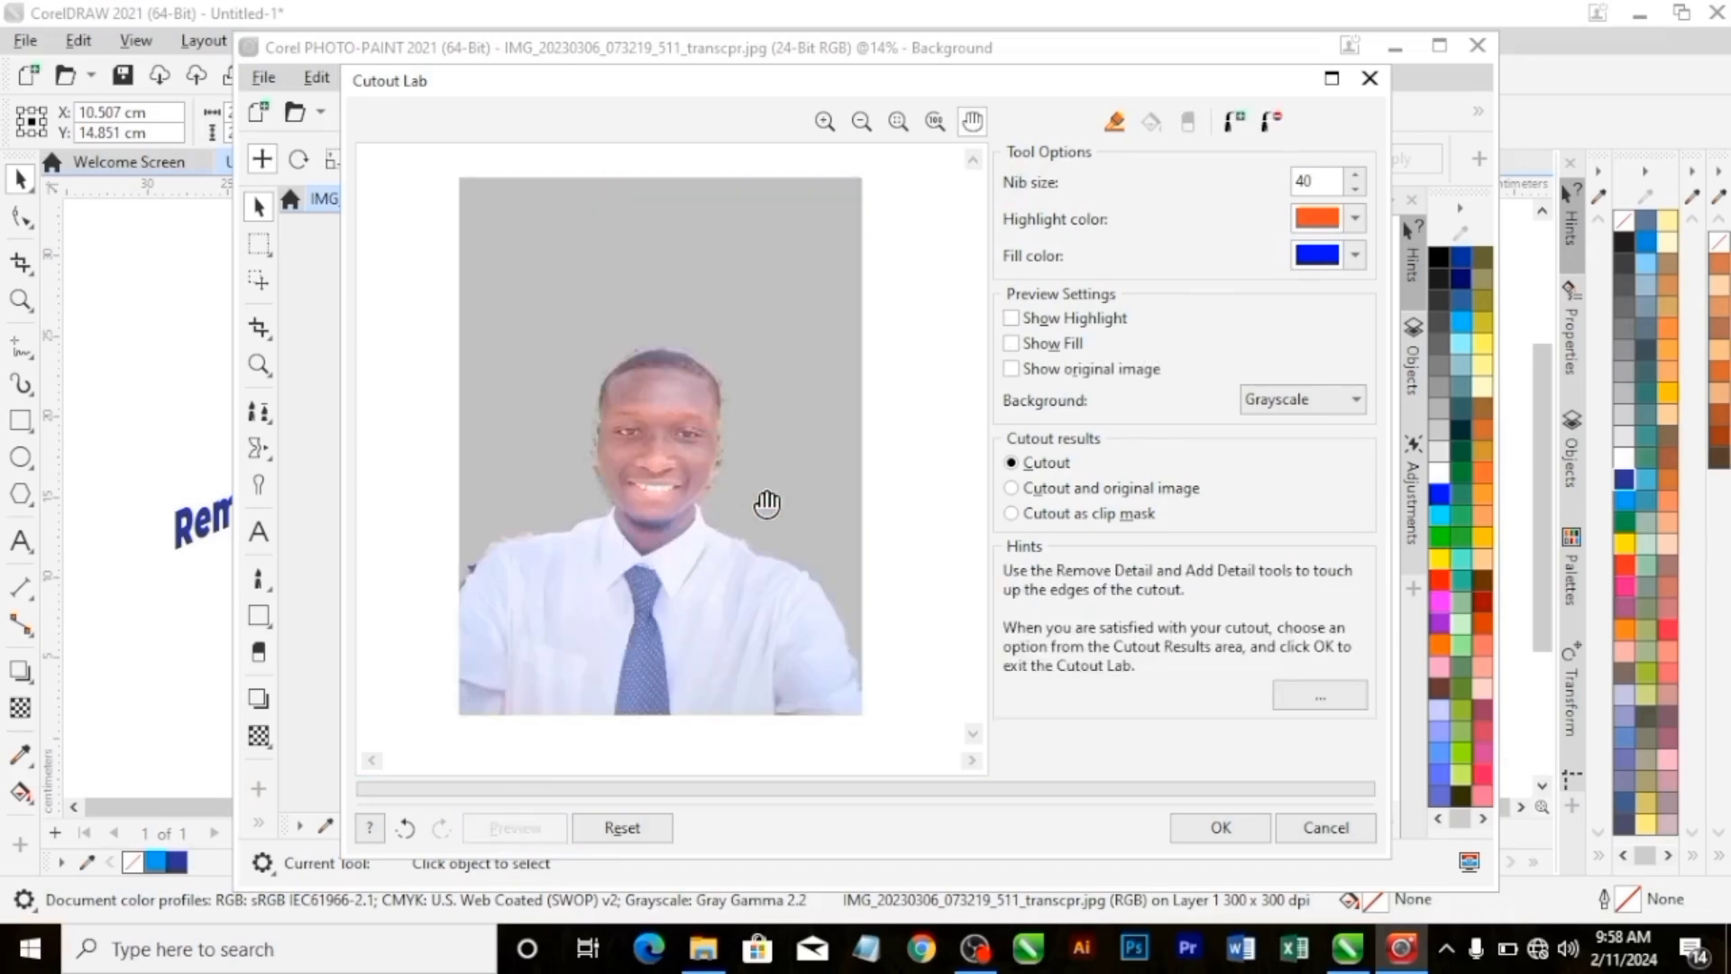
Remove the leftover background pixels along the photo's right side of the man's face with the Remove Detail tool.
scroll(767, 503, "up", 2)
scroll(638, 310, "up", 3)
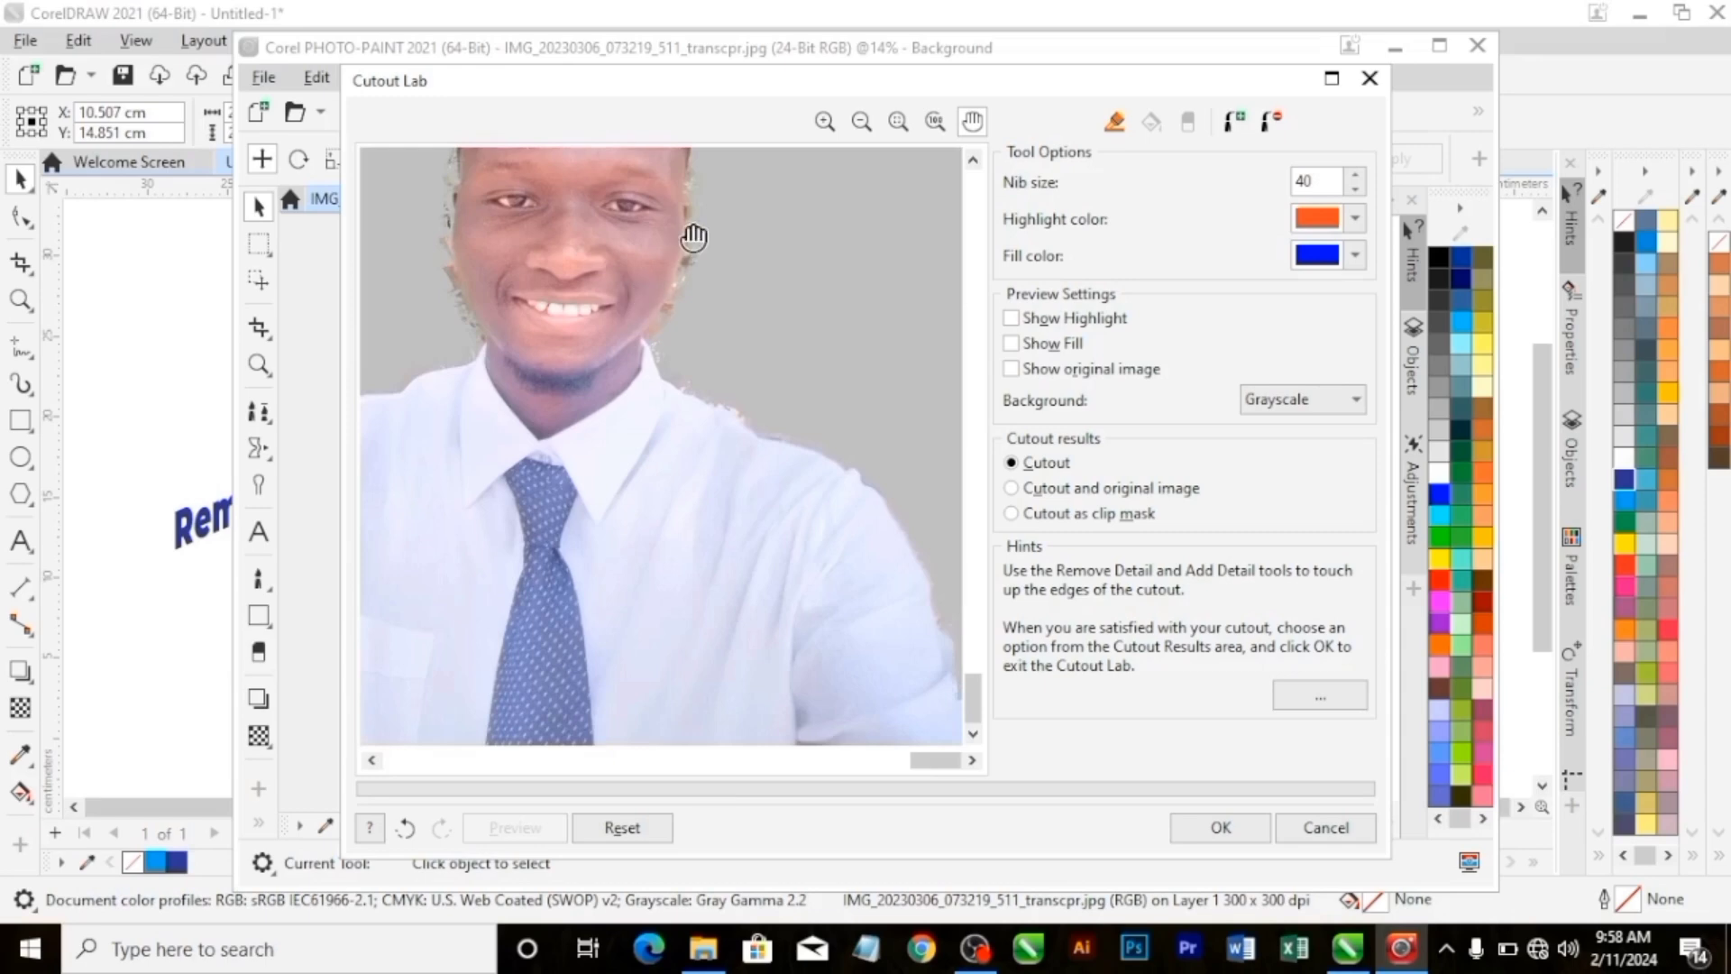
scroll(693, 238, "down", 3)
scroll(726, 392, "up", 3)
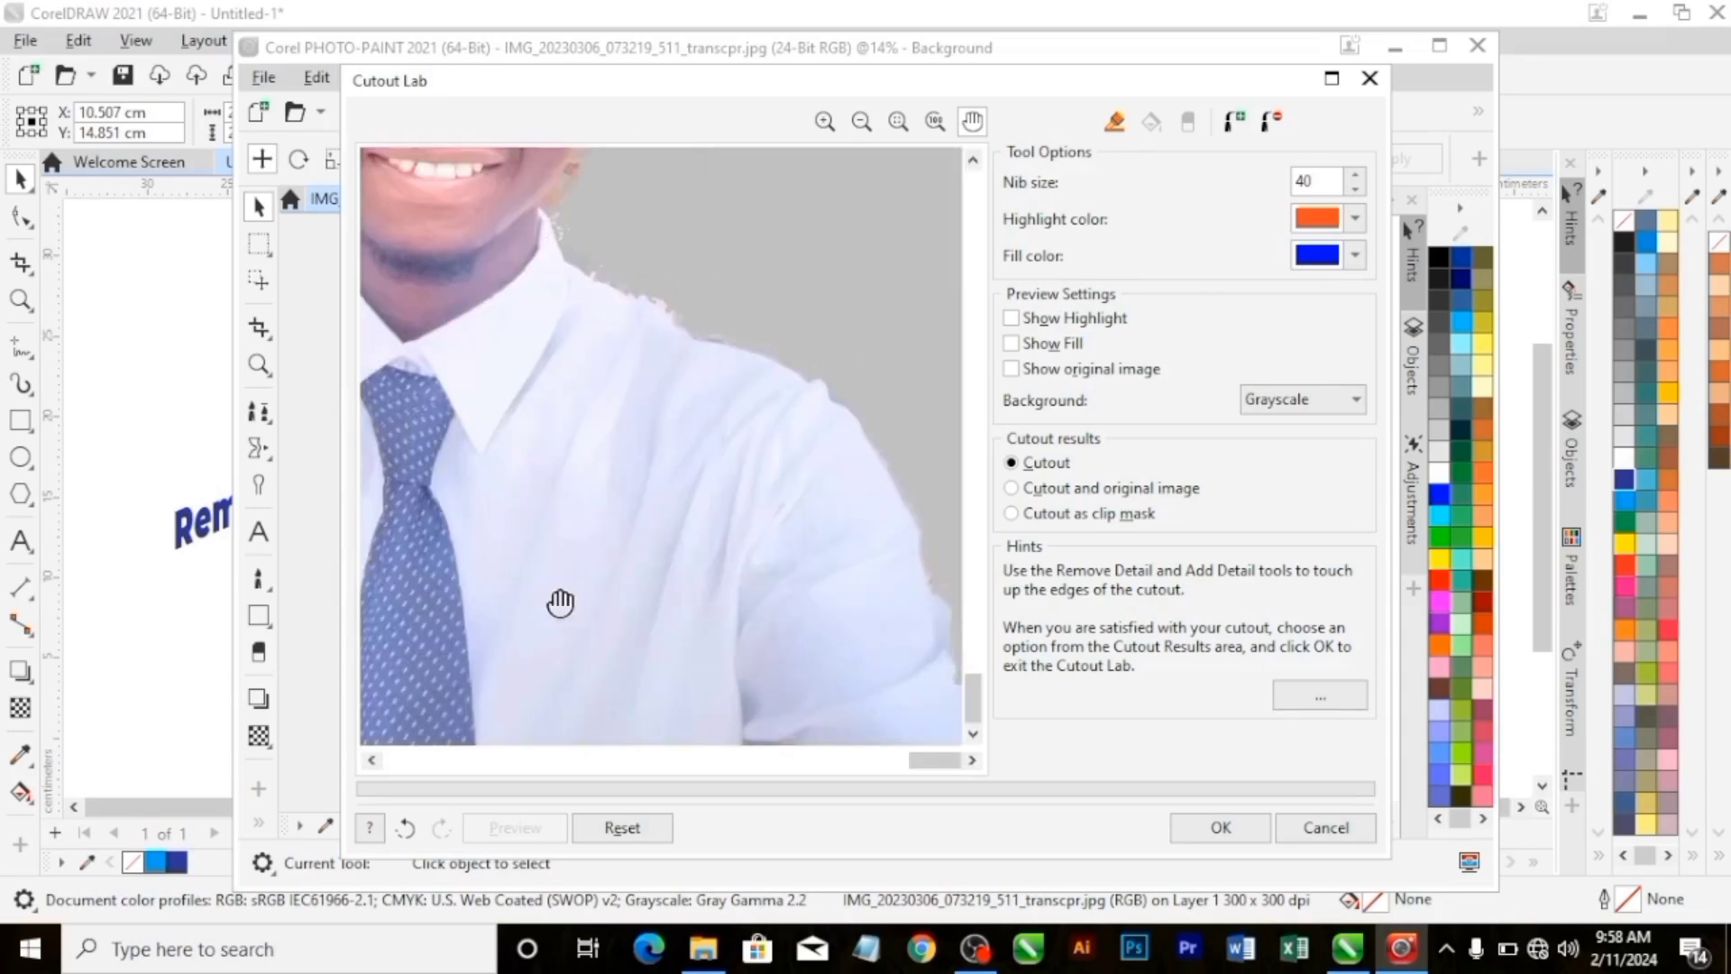
left_click_drag(974, 696, 1008, 444)
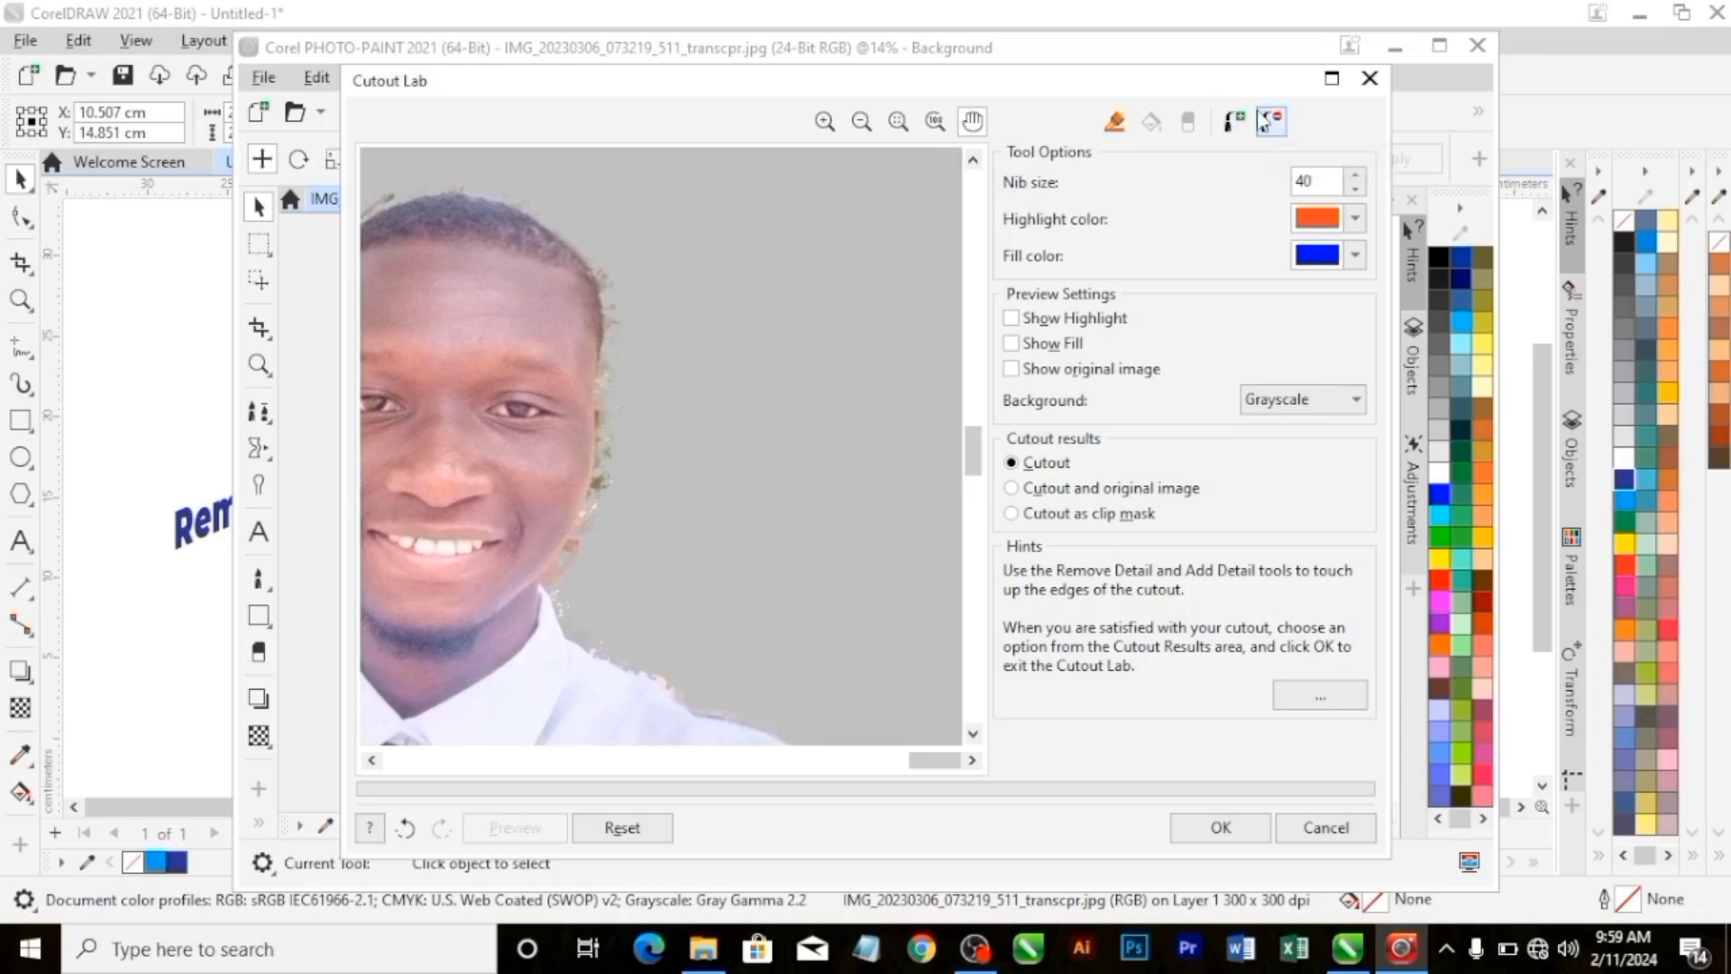
left_click(1272, 120)
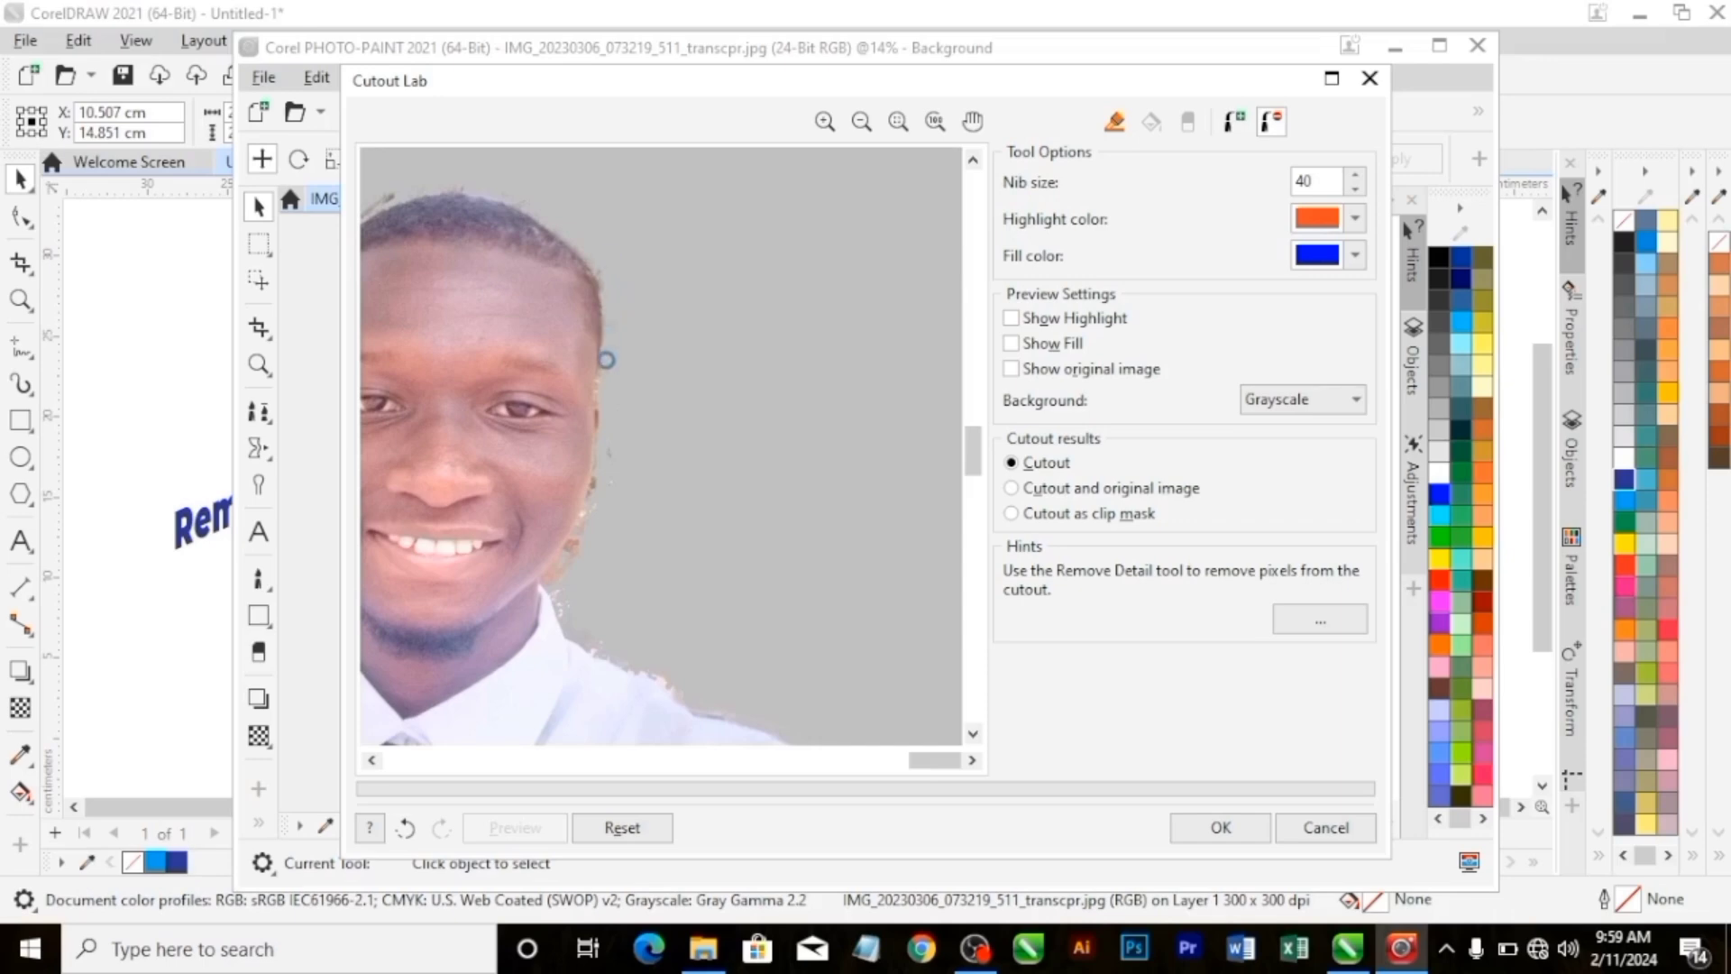
mouse_move(549, 583)
left_mouse_down()
mouse_move(588, 485)
mouse_move(589, 541)
mouse_move(589, 524)
left_mouse_up()
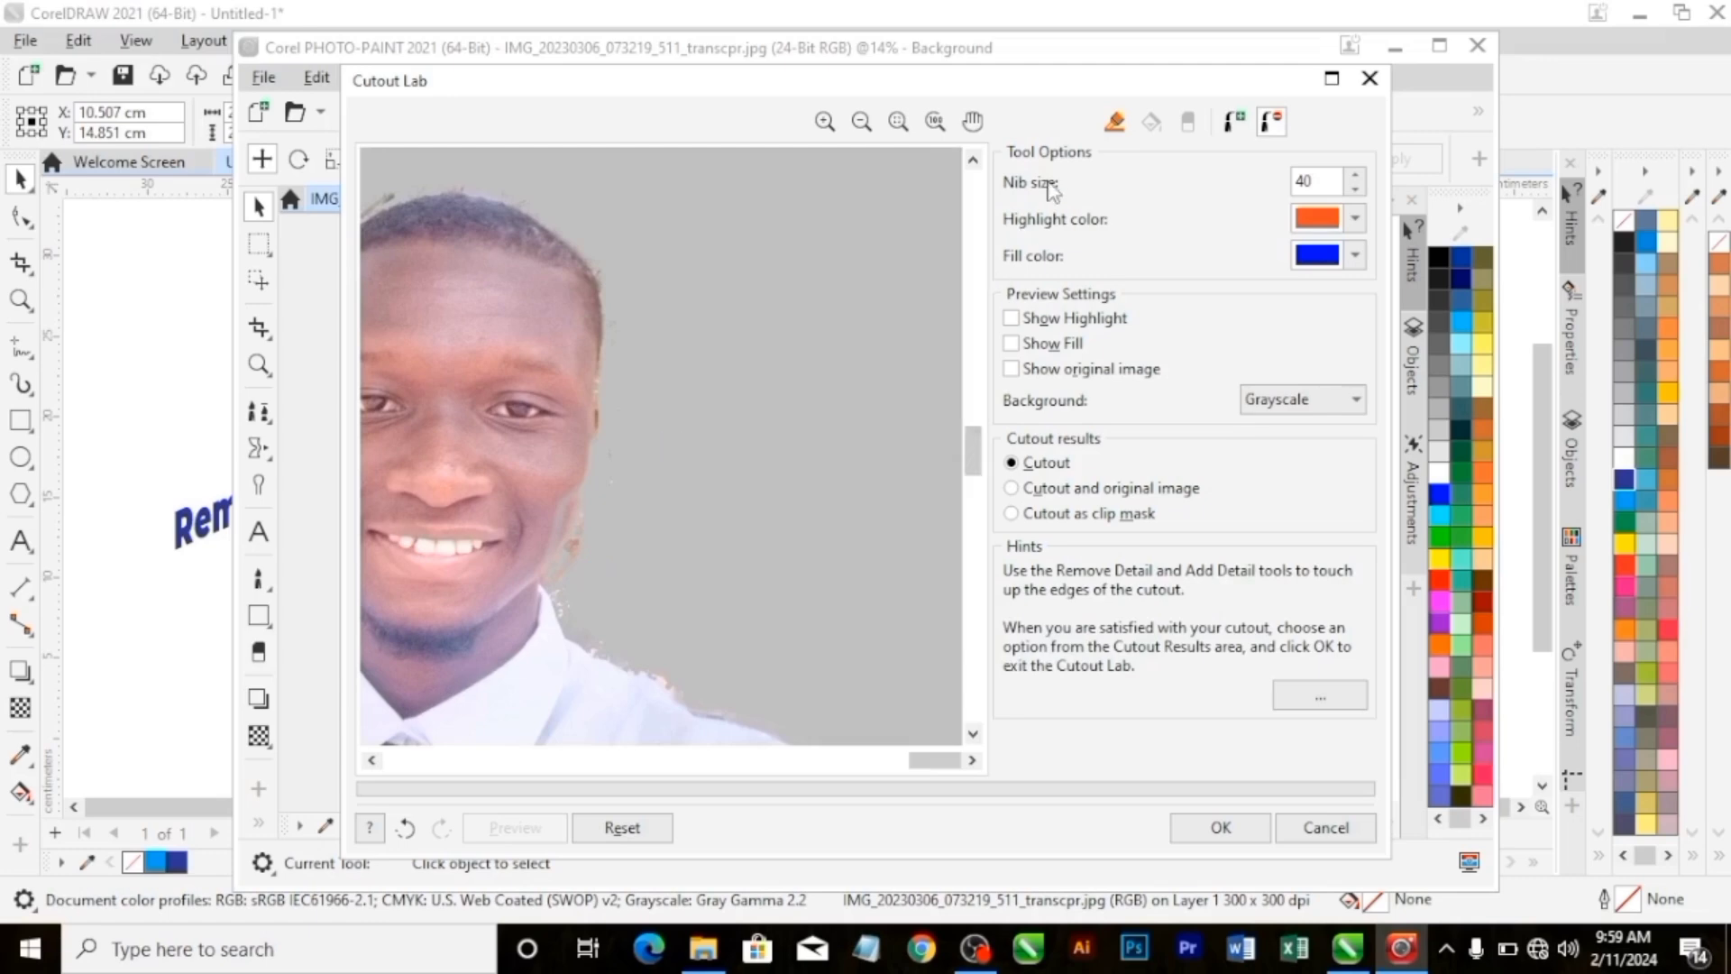
left_click(1234, 122)
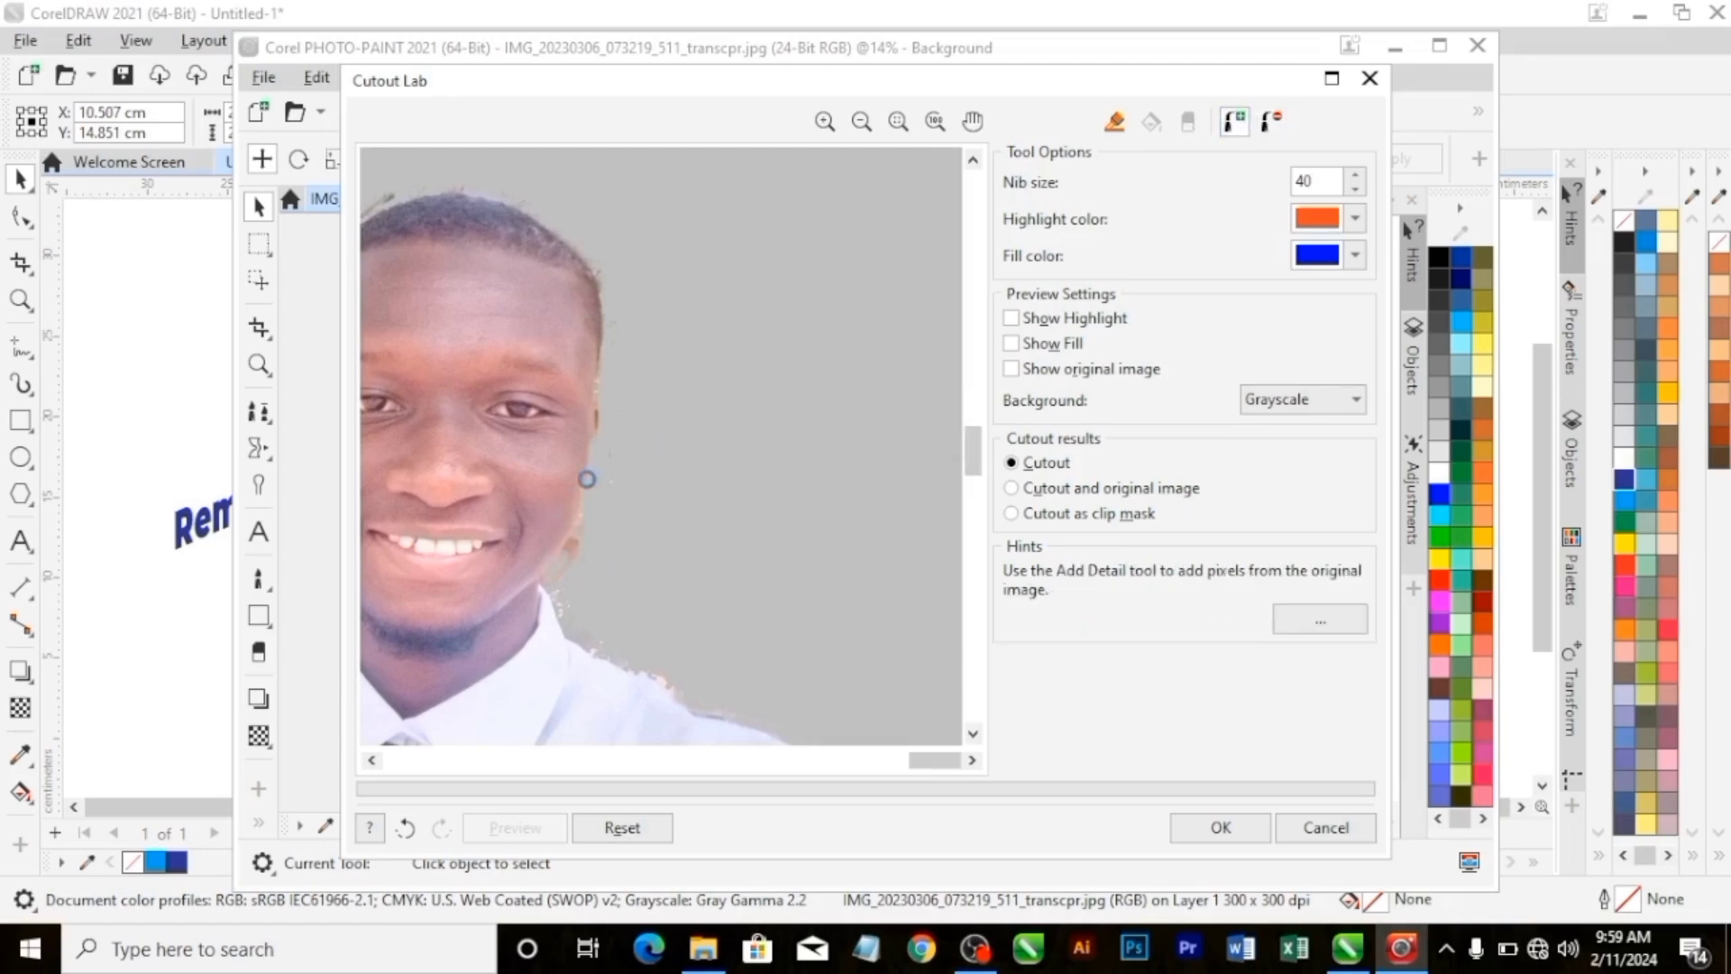
left_click(1271, 121)
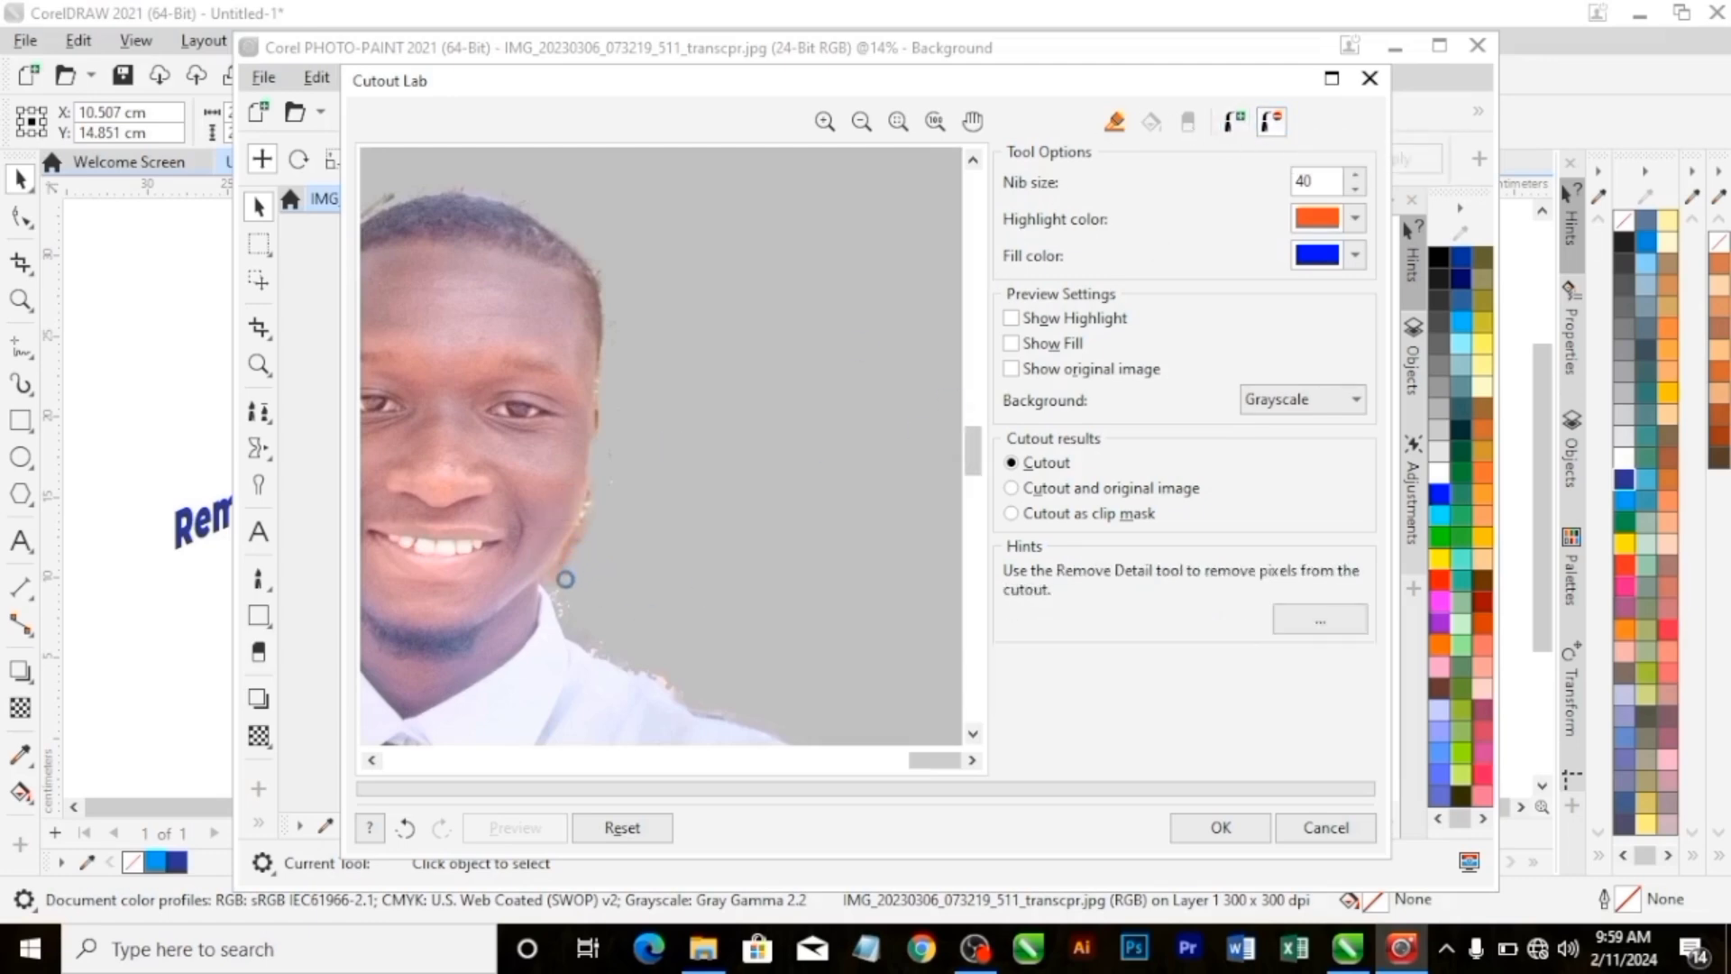
left_click_drag(566, 579, 590, 512)
Clean the leftover background pixels off the photo's left side of the man's face, from the ear to the collar.
left_click_drag(931, 760, 598, 760)
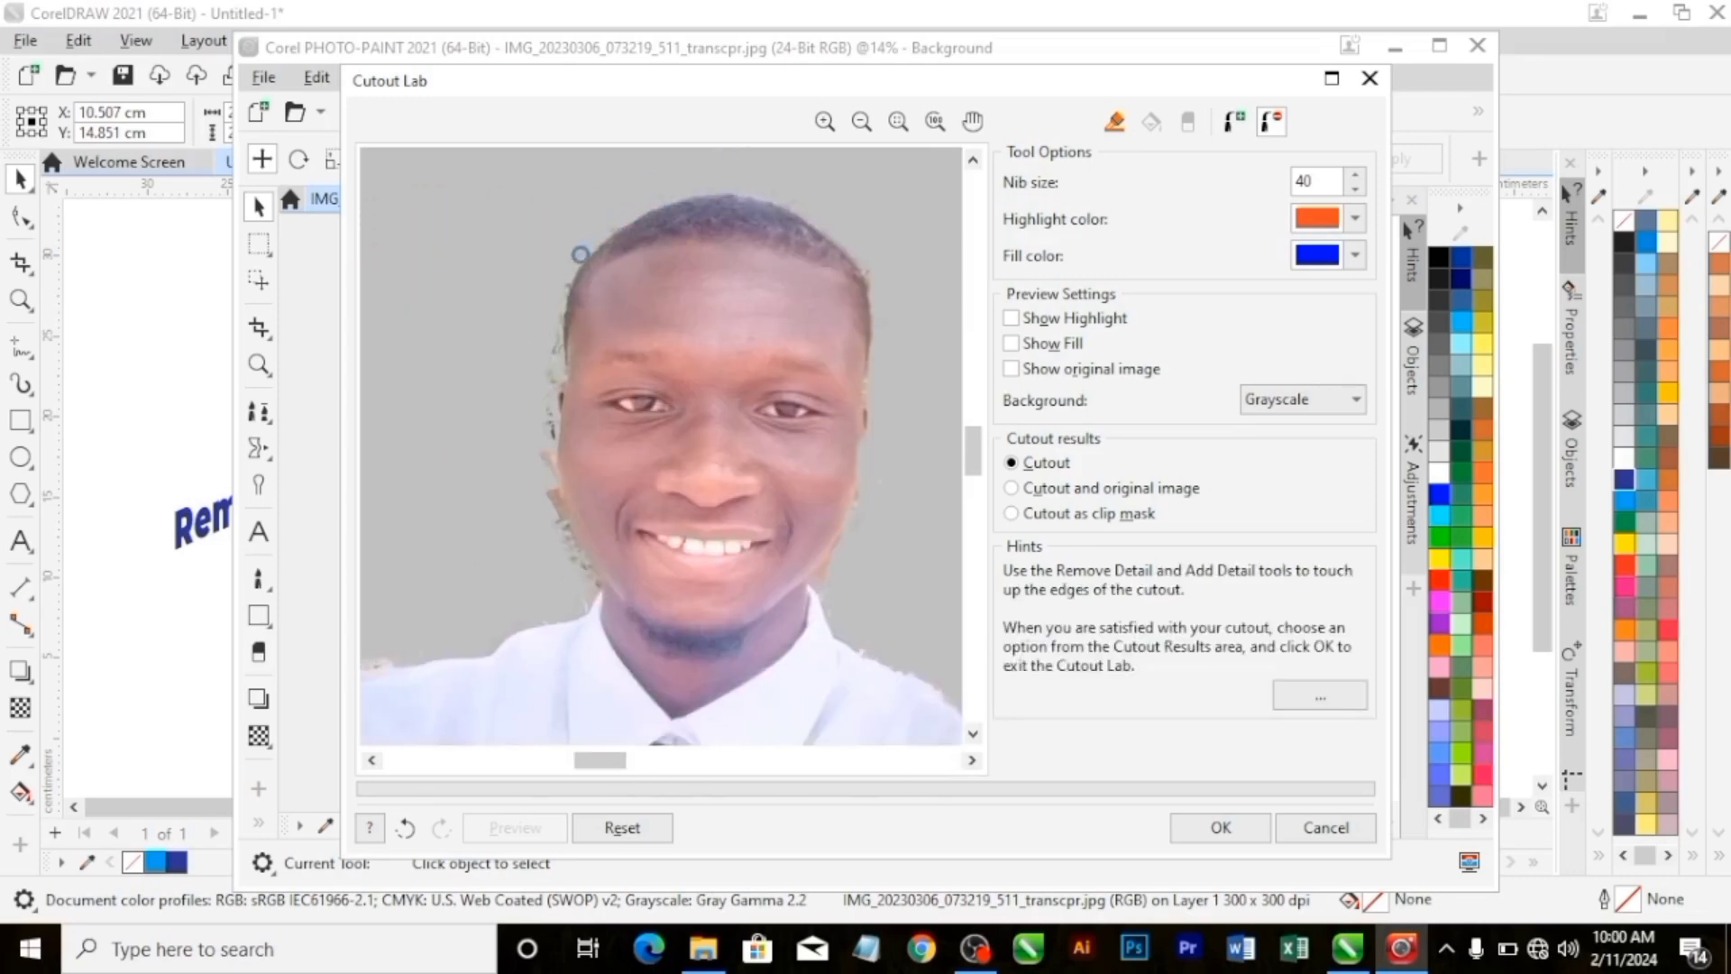
mouse_move(547, 419)
left_mouse_down()
mouse_move(570, 535)
mouse_move(558, 556)
mouse_move(559, 508)
mouse_move(575, 564)
mouse_move(548, 473)
mouse_move(577, 565)
mouse_move(606, 584)
mouse_move(606, 568)
mouse_move(590, 579)
mouse_move(577, 521)
mouse_move(598, 598)
left_mouse_up()
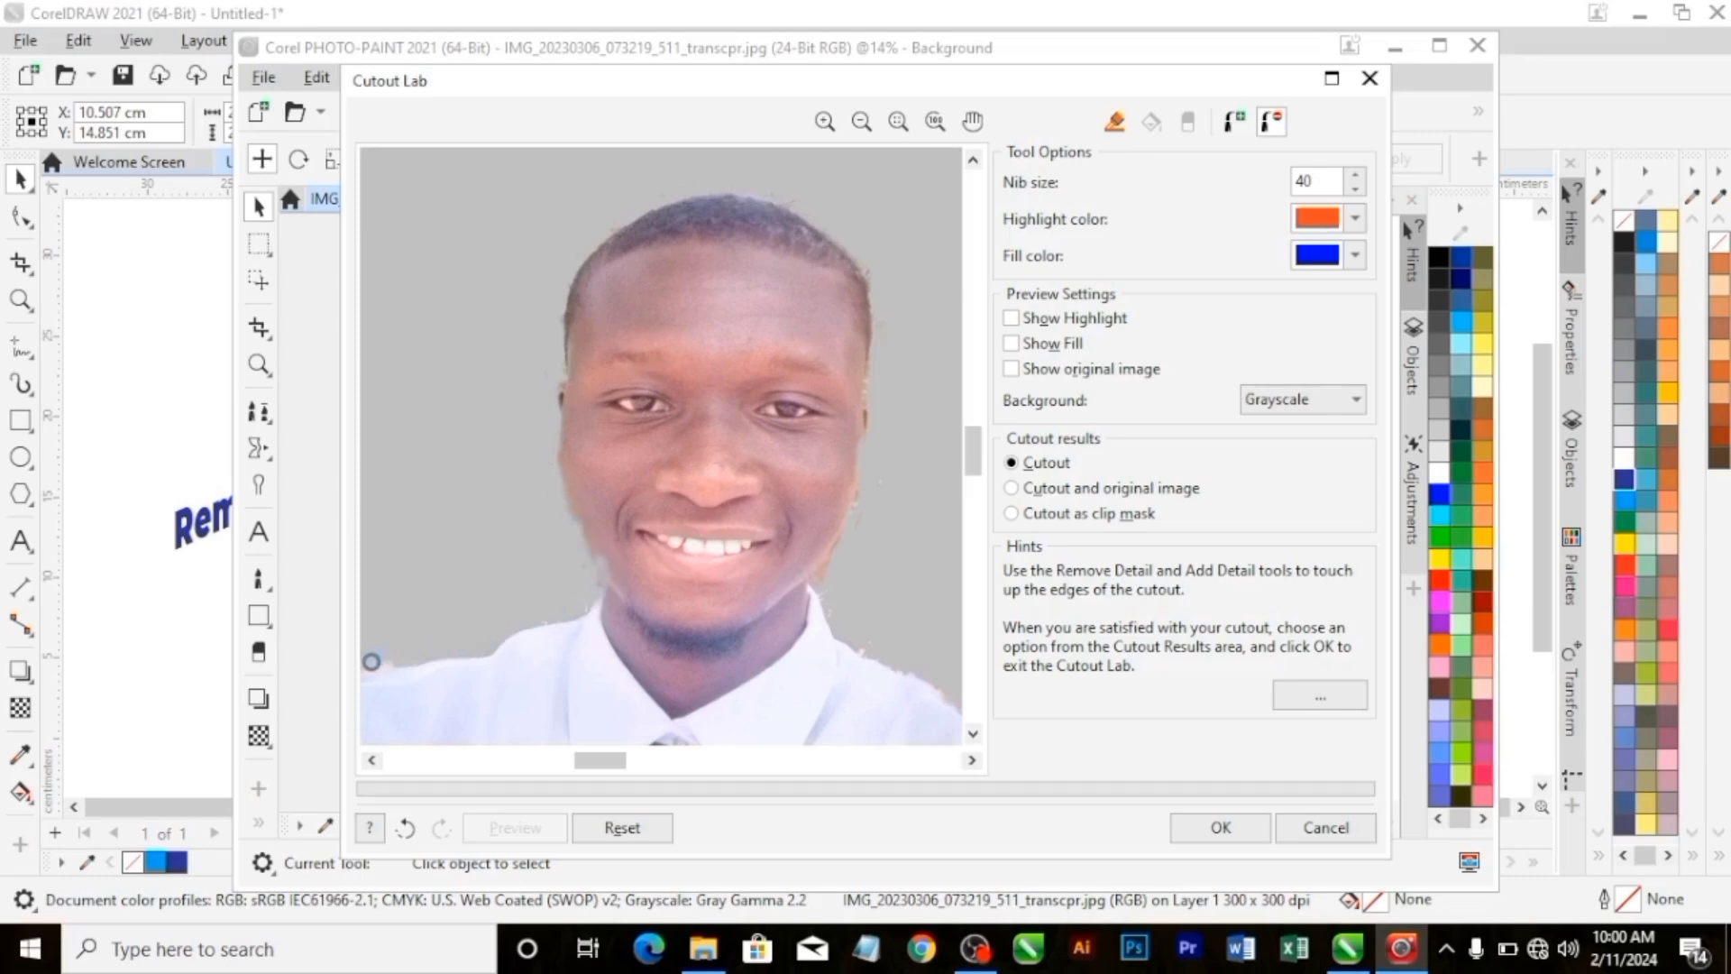
scroll(406, 631, "left", 2)
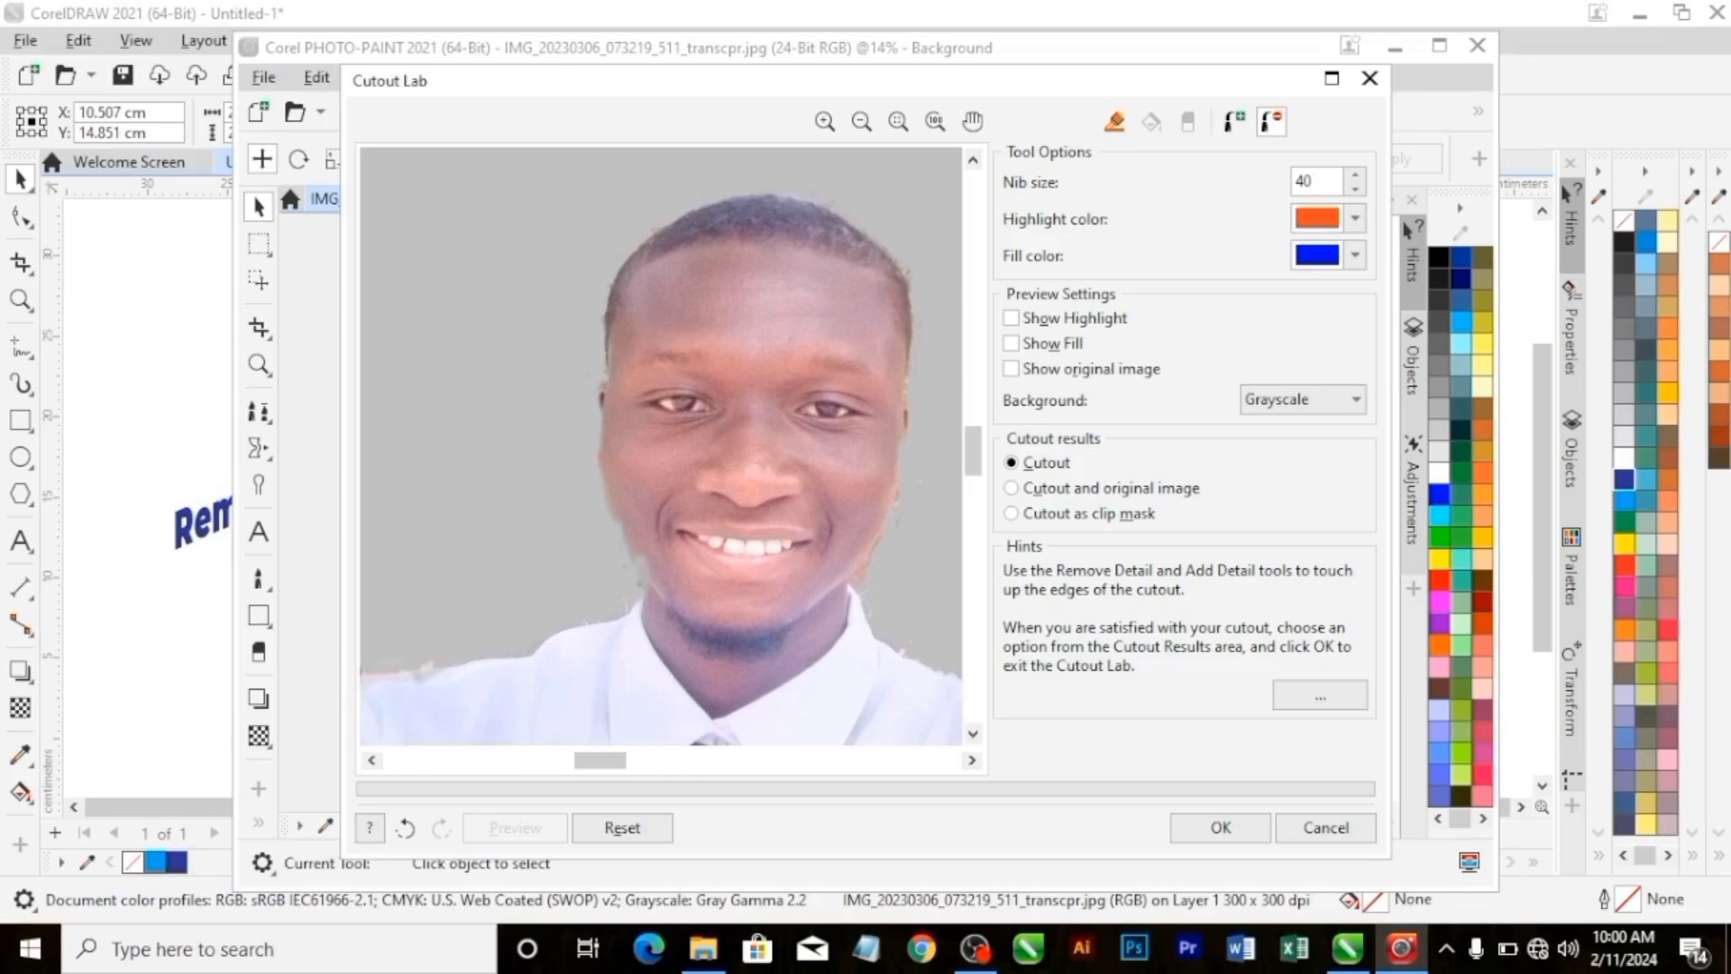
Restore the missing pixels along the cheek and jaw on the photo's left side with the Add Detail tool.
left_click(1234, 121)
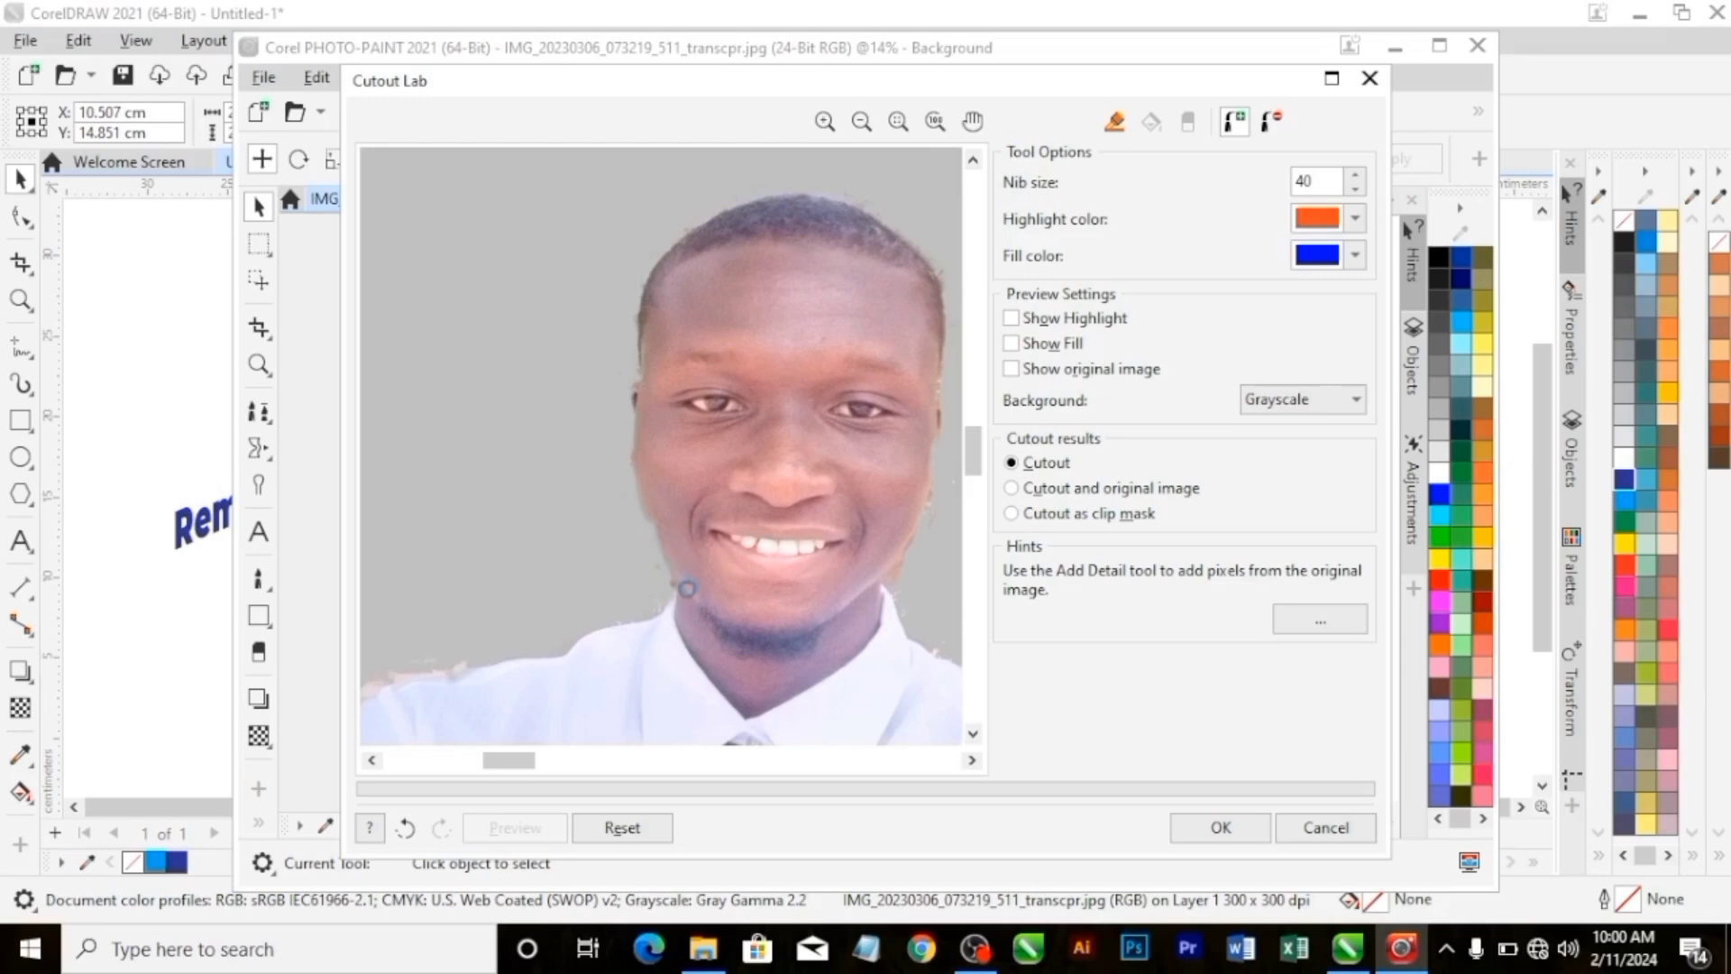
left_click_drag(644, 516, 676, 581)
left_click_drag(662, 518, 676, 602)
left_click(1272, 120)
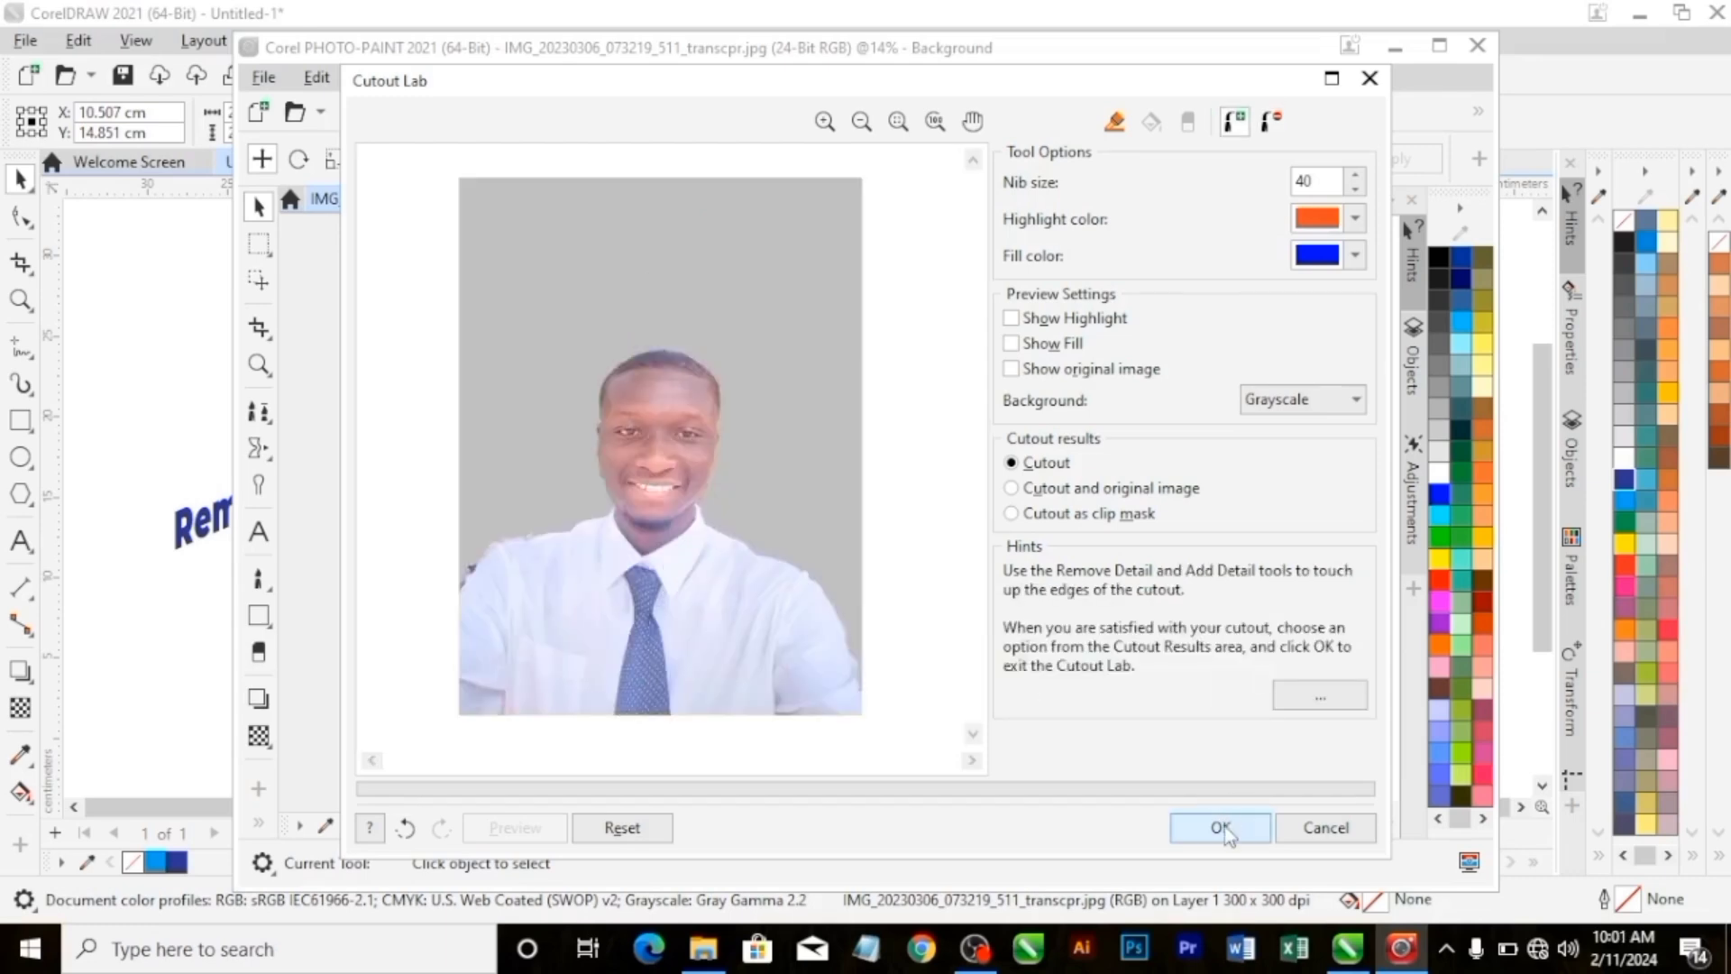
Accept the cutout, close PHOTO-PAINT, and save the edited photo back onto the CorelDRAW page.
left_click(1223, 827)
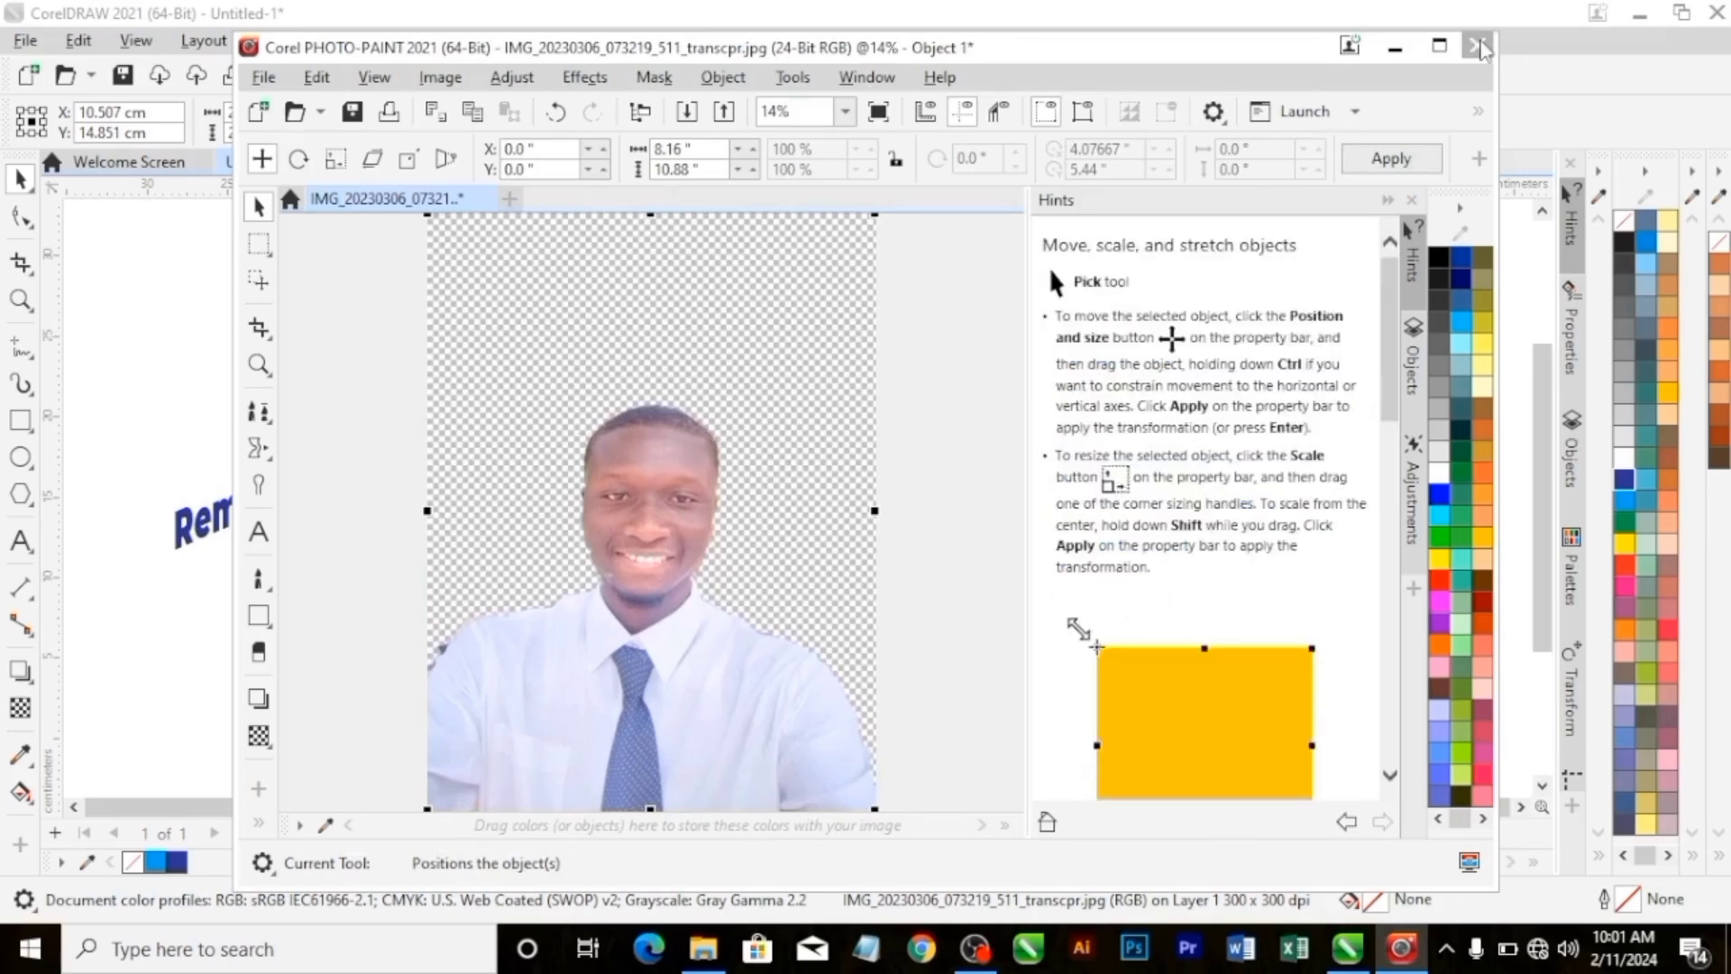
left_click(1477, 45)
left_click(790, 537)
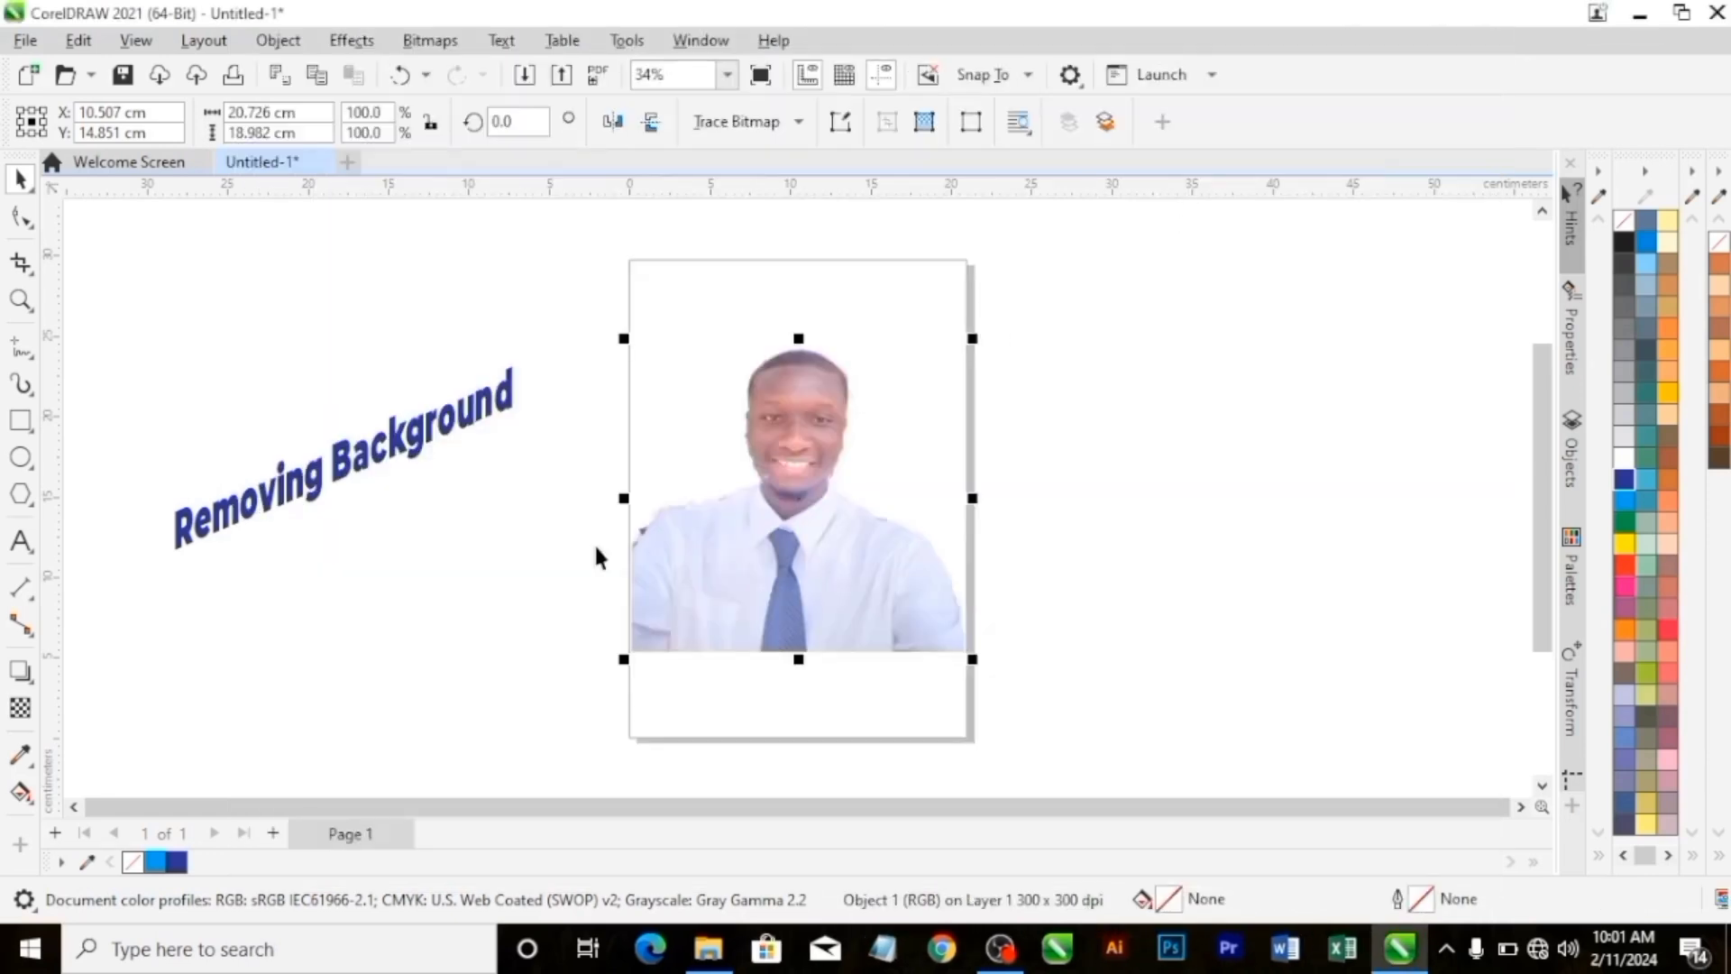
left_click(532, 591)
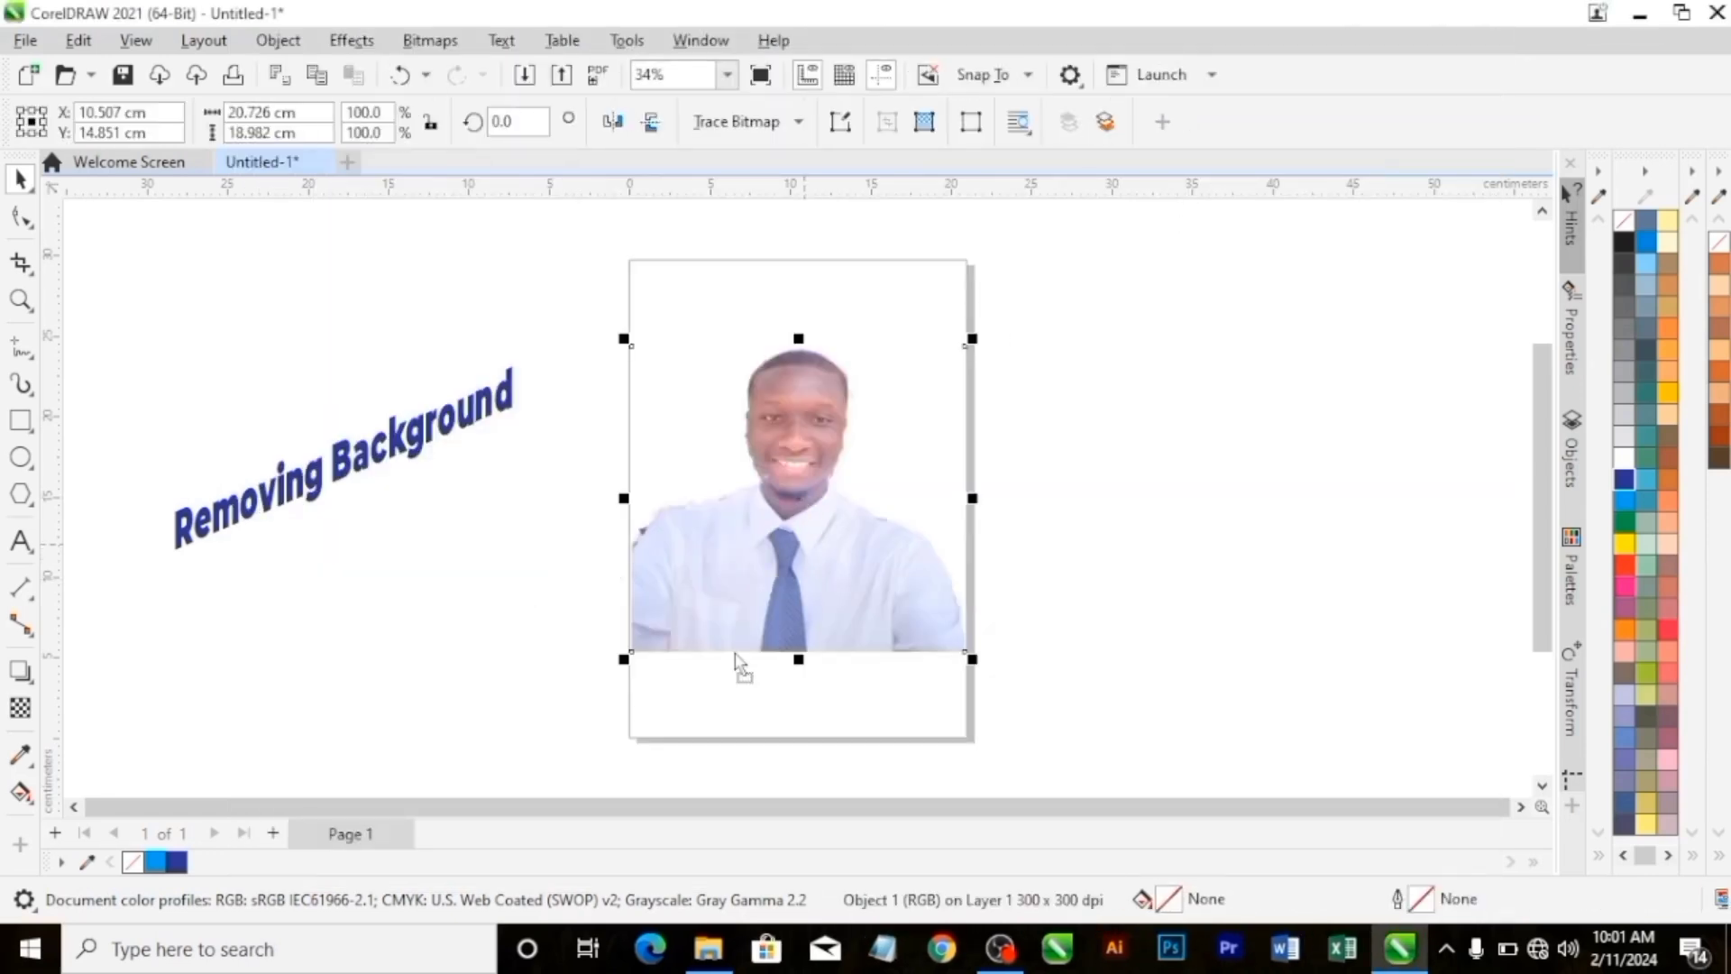